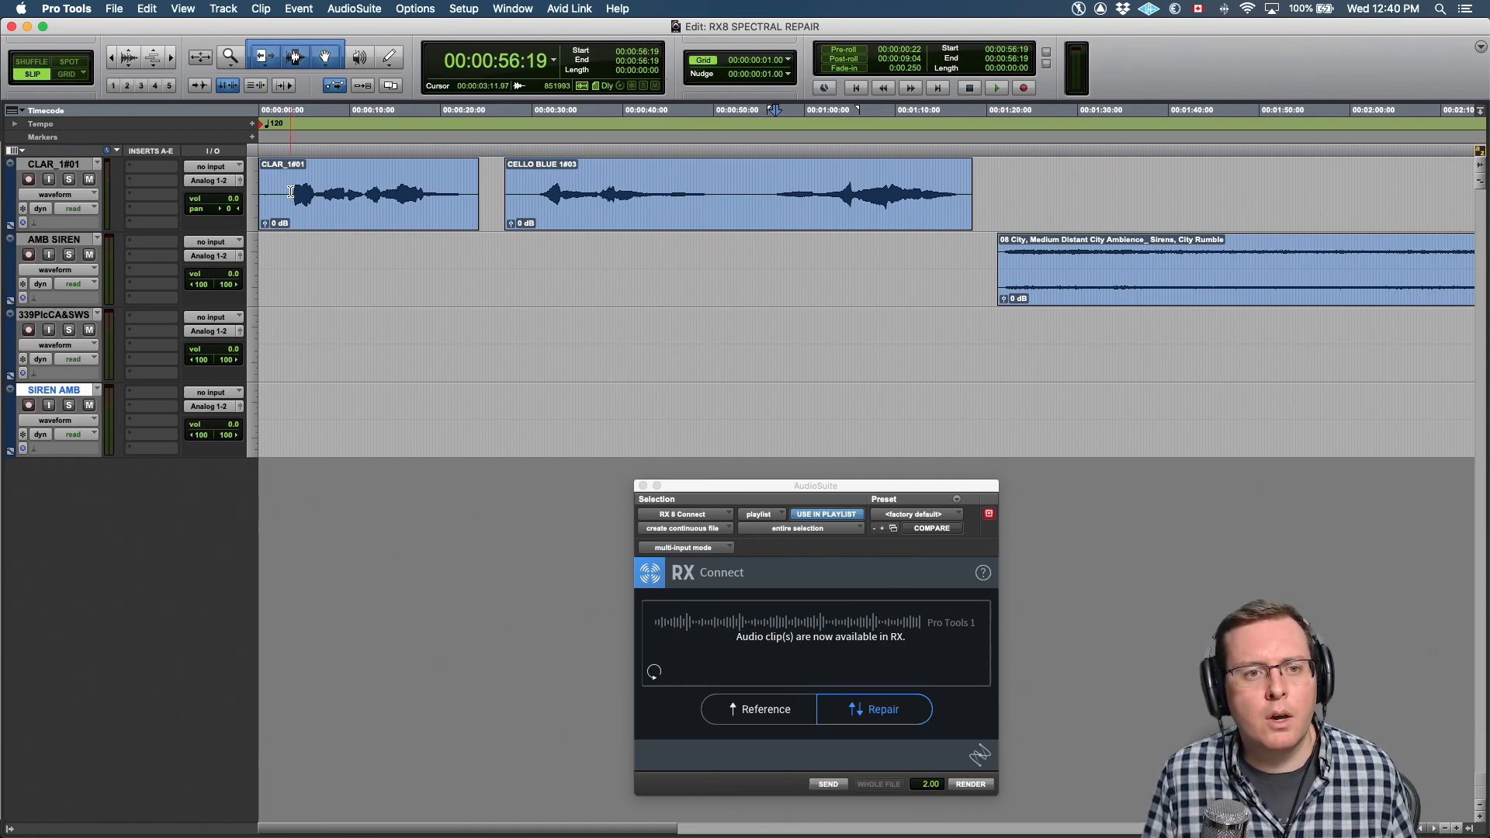
Play the CLAR_1#01 clip from about the 3-second mark to hear its unwanted noises
click(294, 192)
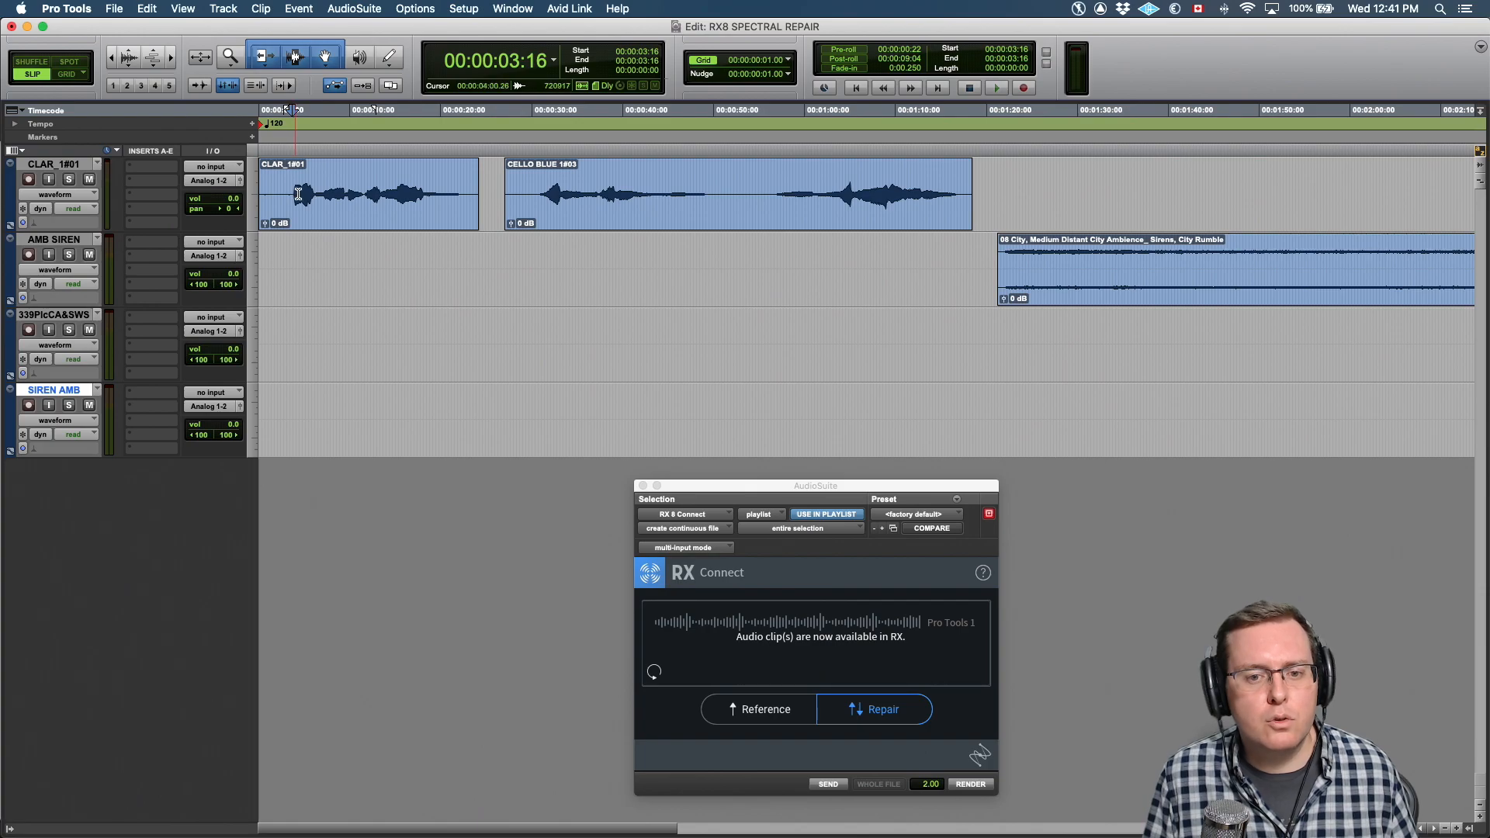
click(352, 223)
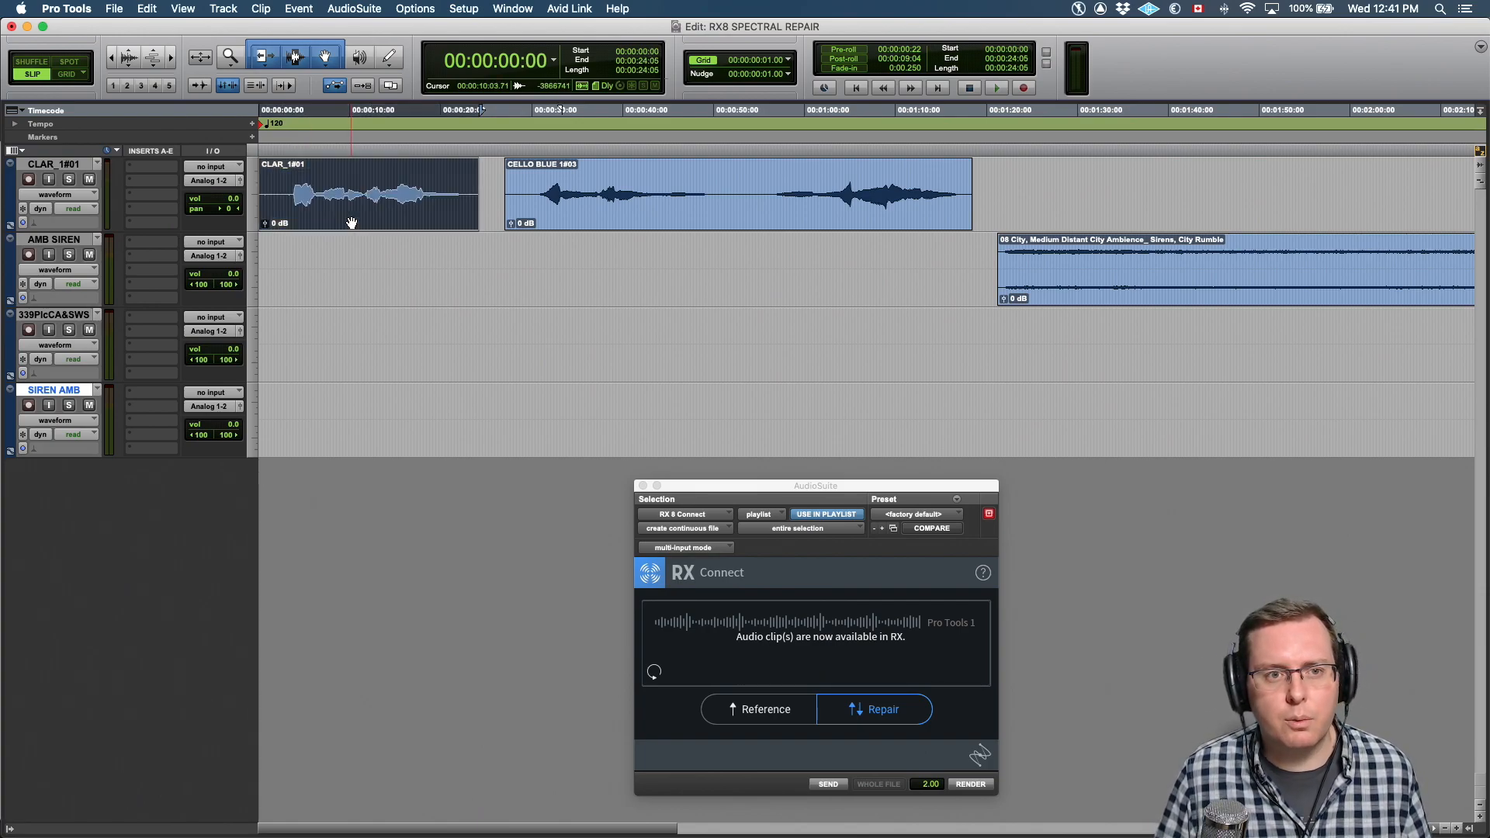
click(288, 184)
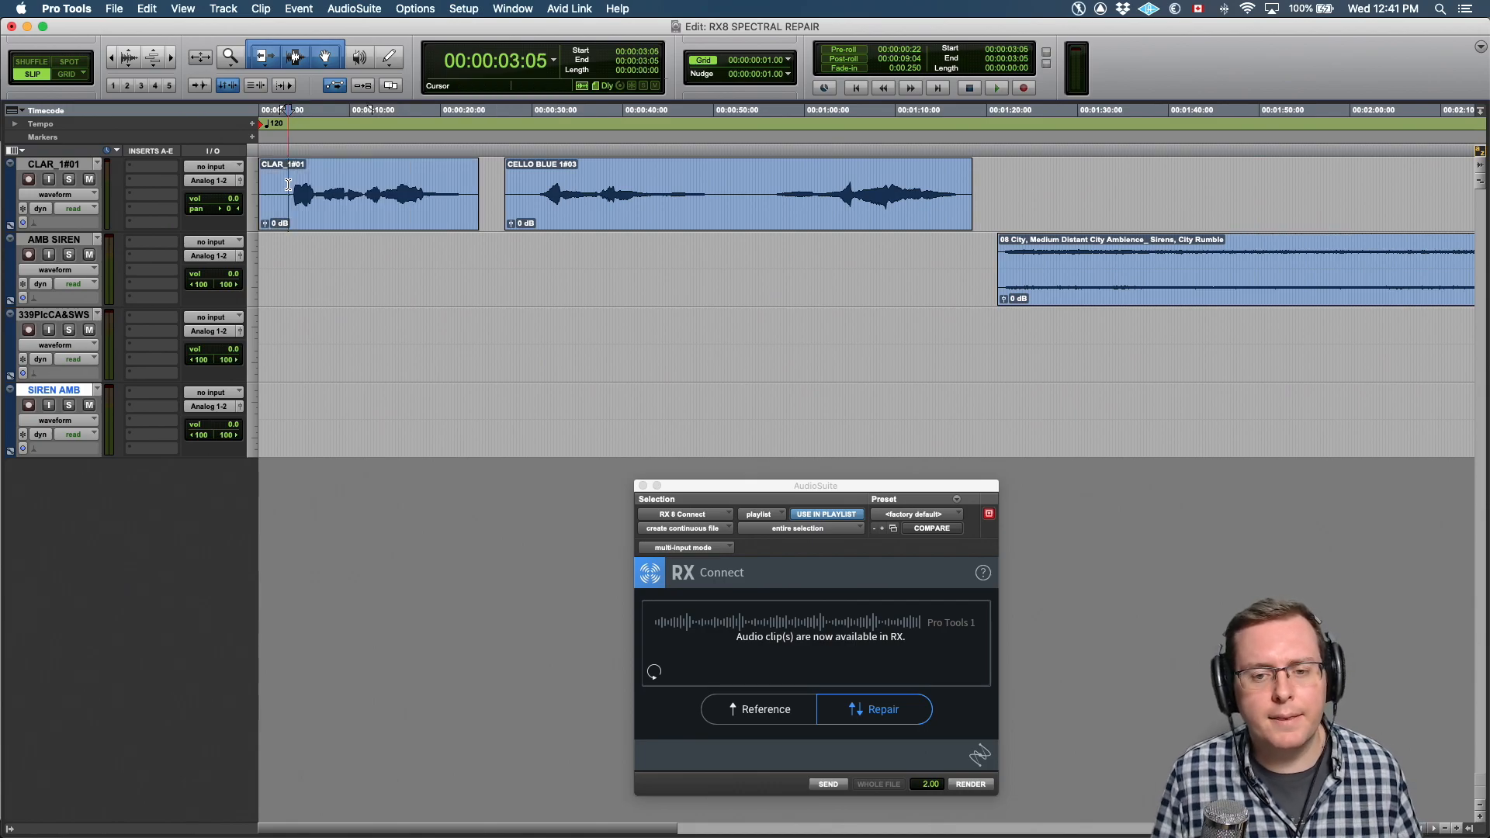
key(super+bracketright)
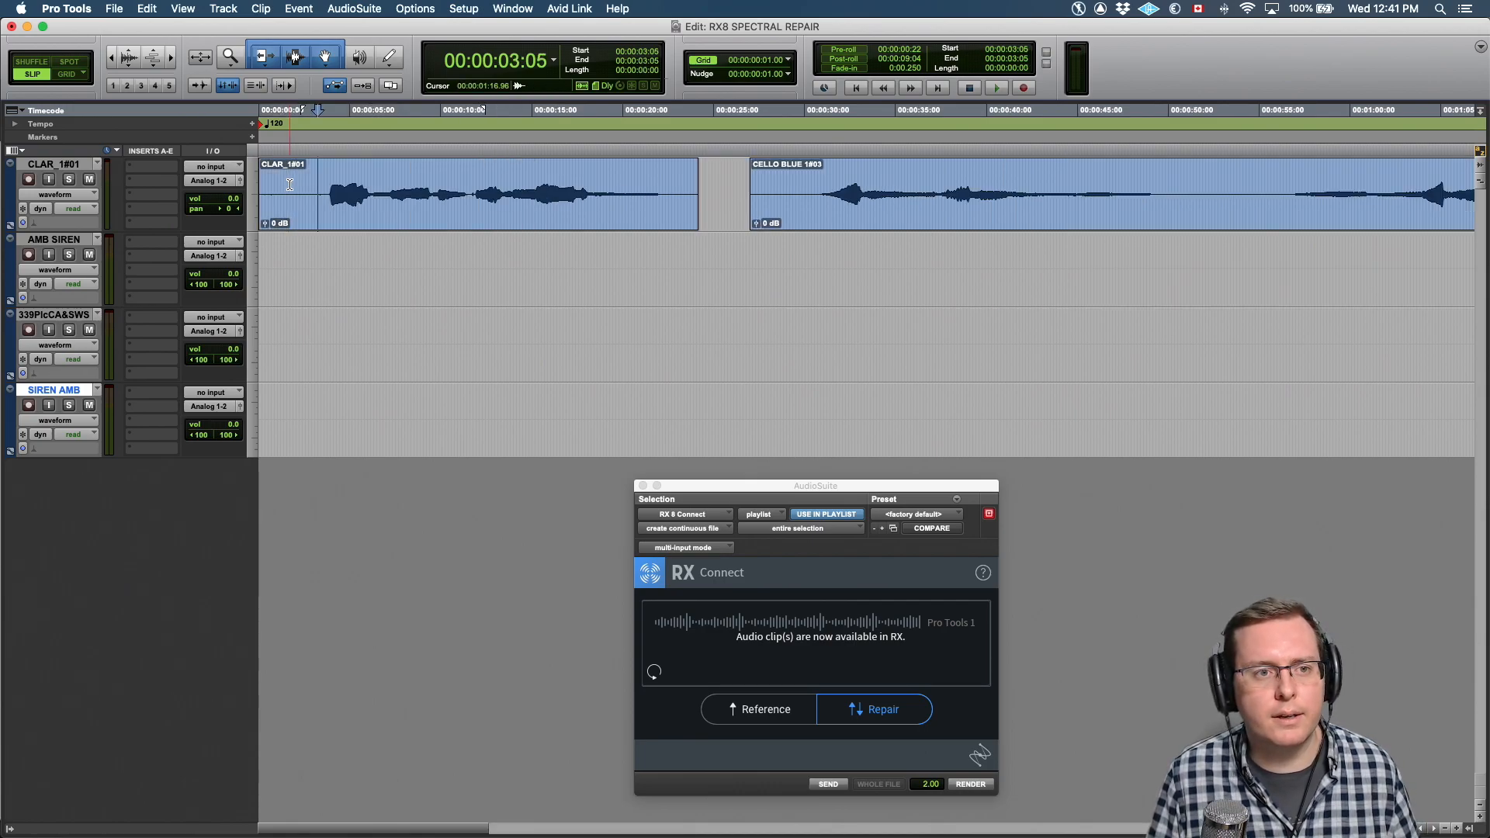
key(space)
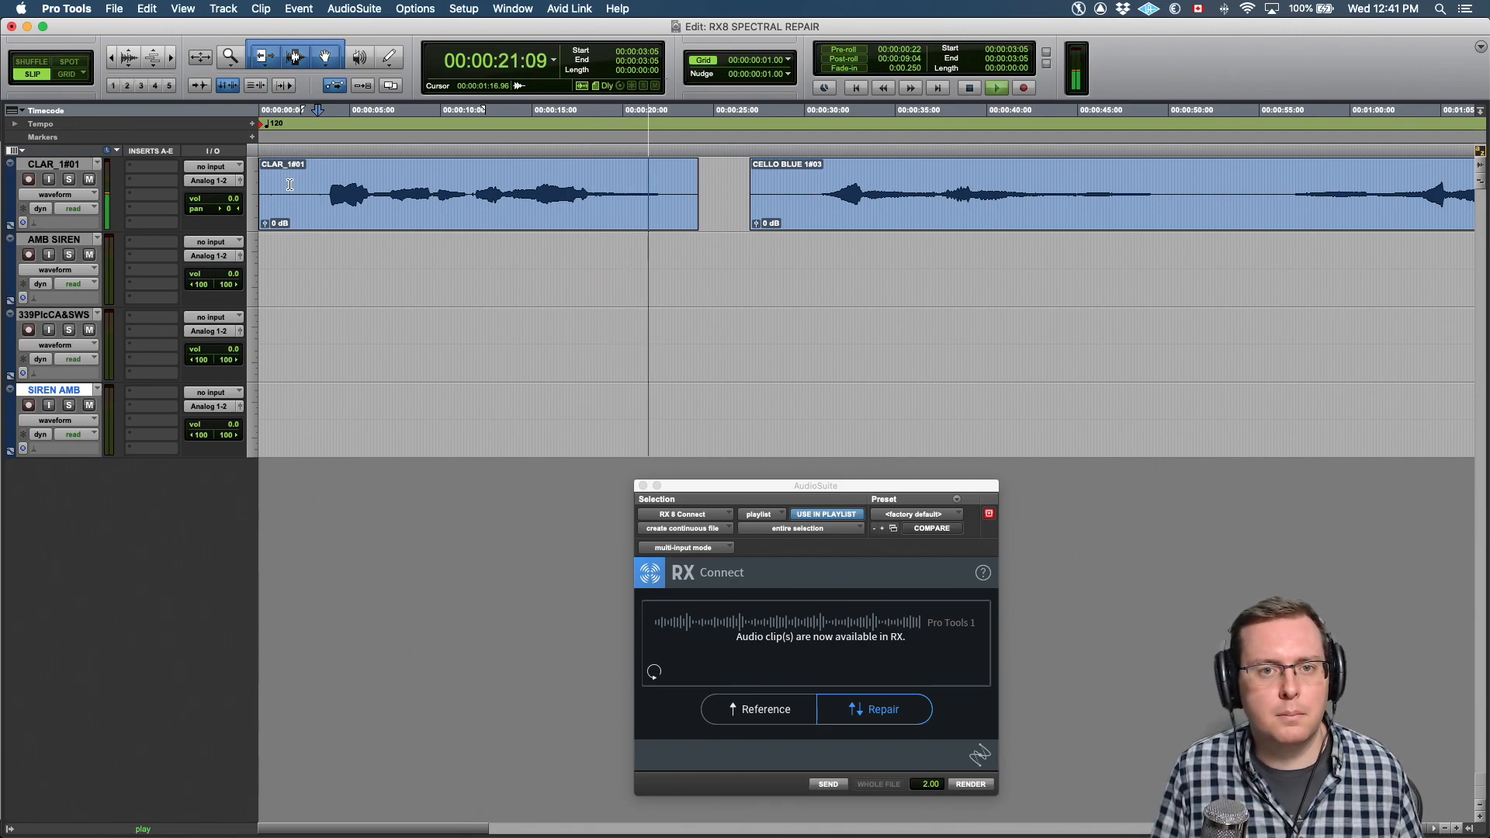
key(space)
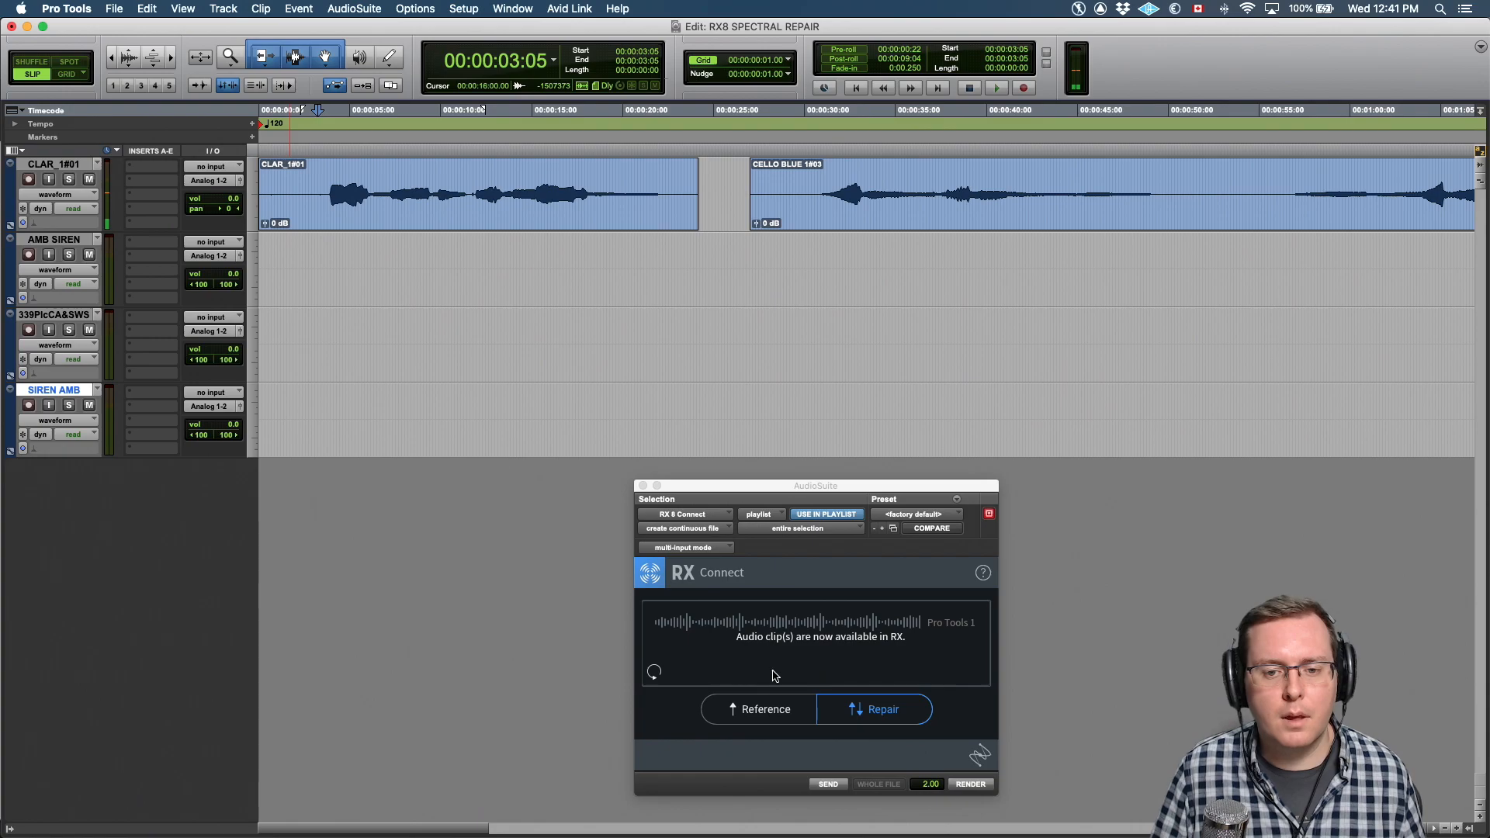
Send the CLAR_1#01 clip to iZotope RX 8 for repair and place the playhead just before the first note
click(509, 217)
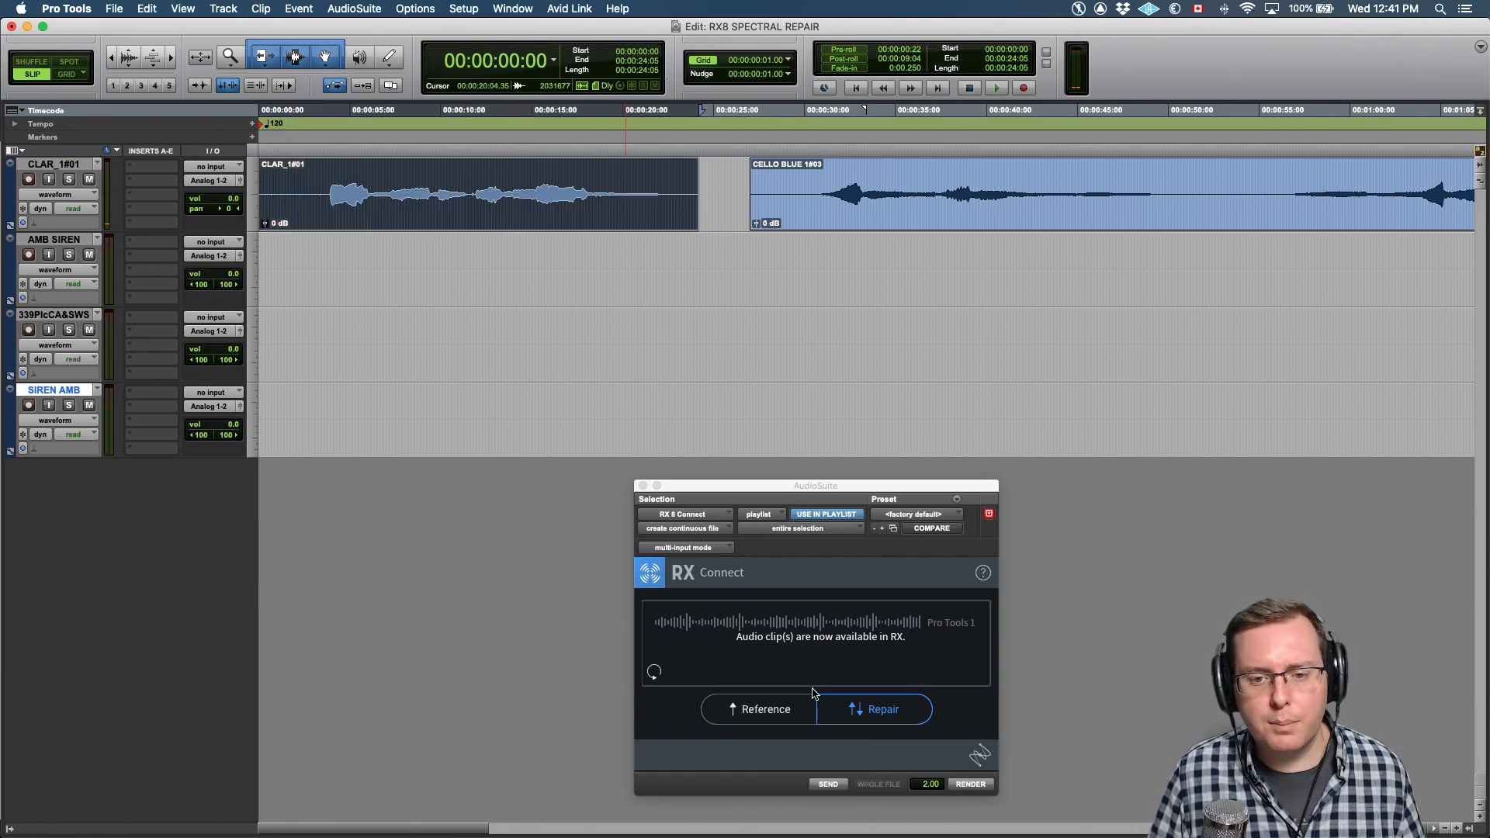
click(828, 785)
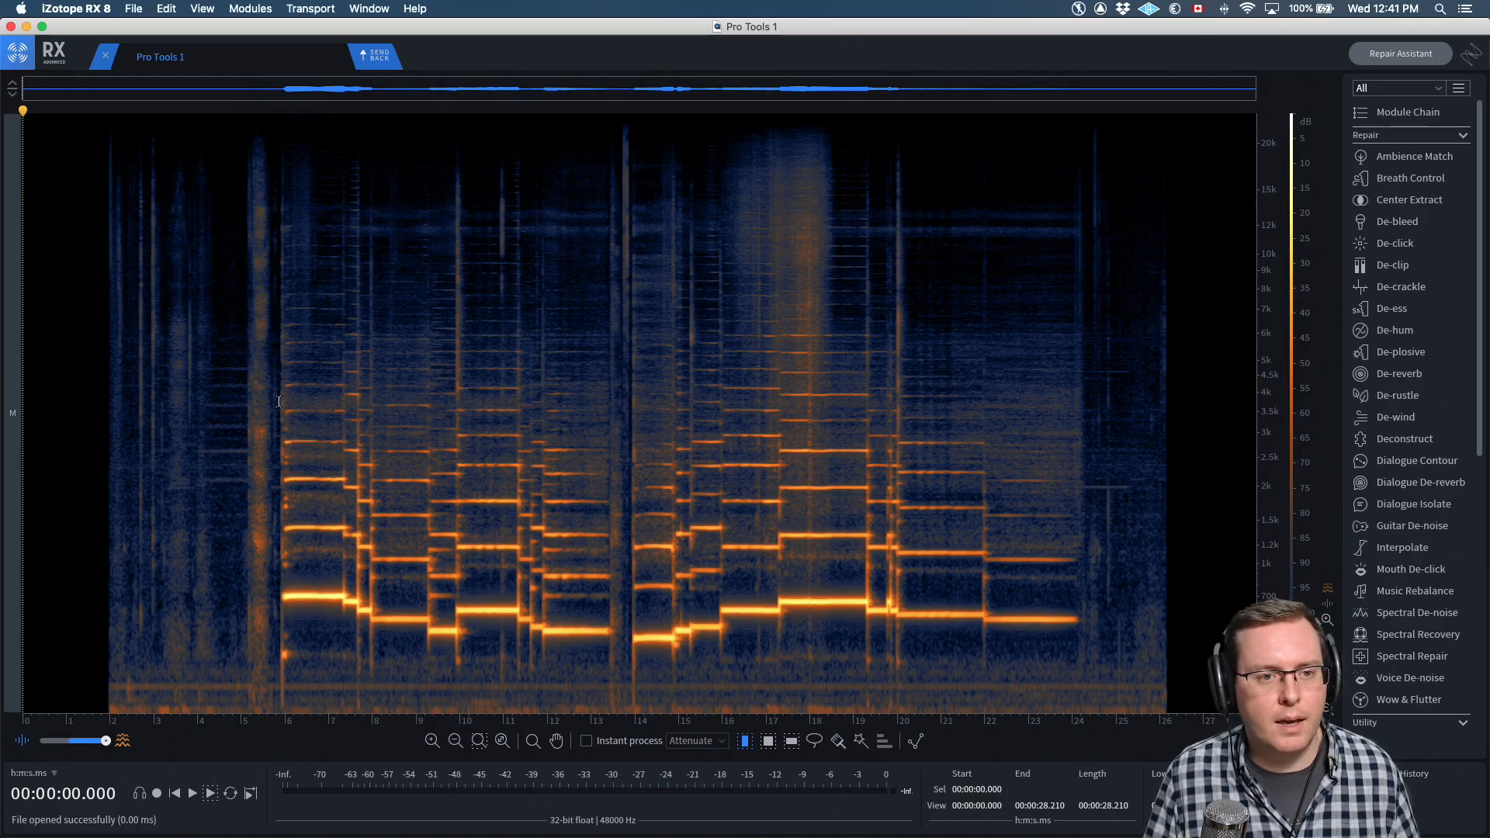
click(277, 396)
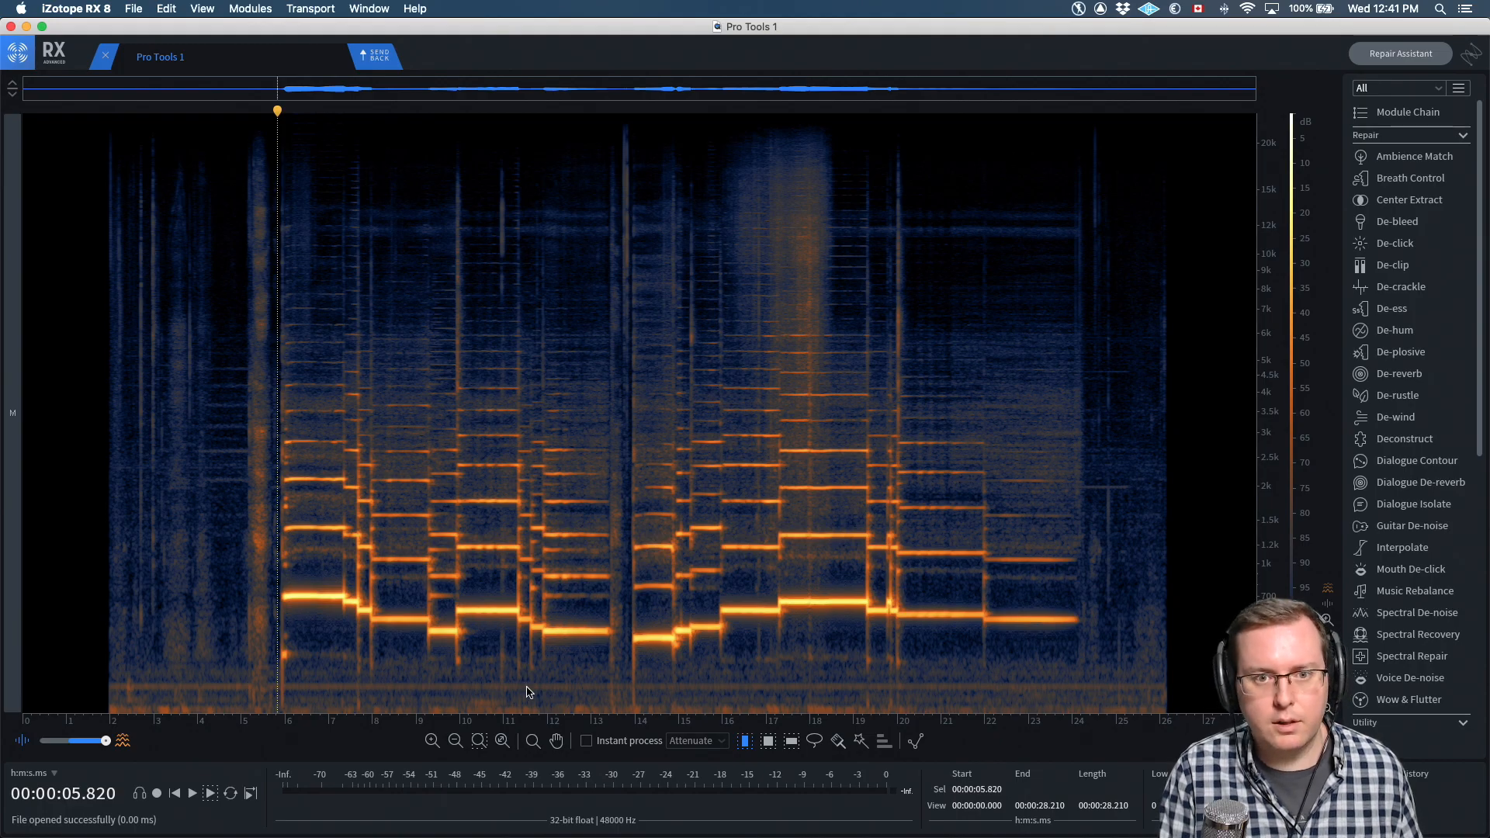
Open the EQ module, activate the time-frequency selection tool, and render a high-pass filter at 130 Hz on the clip
key(e)
drag(1030, 246, 841, 245)
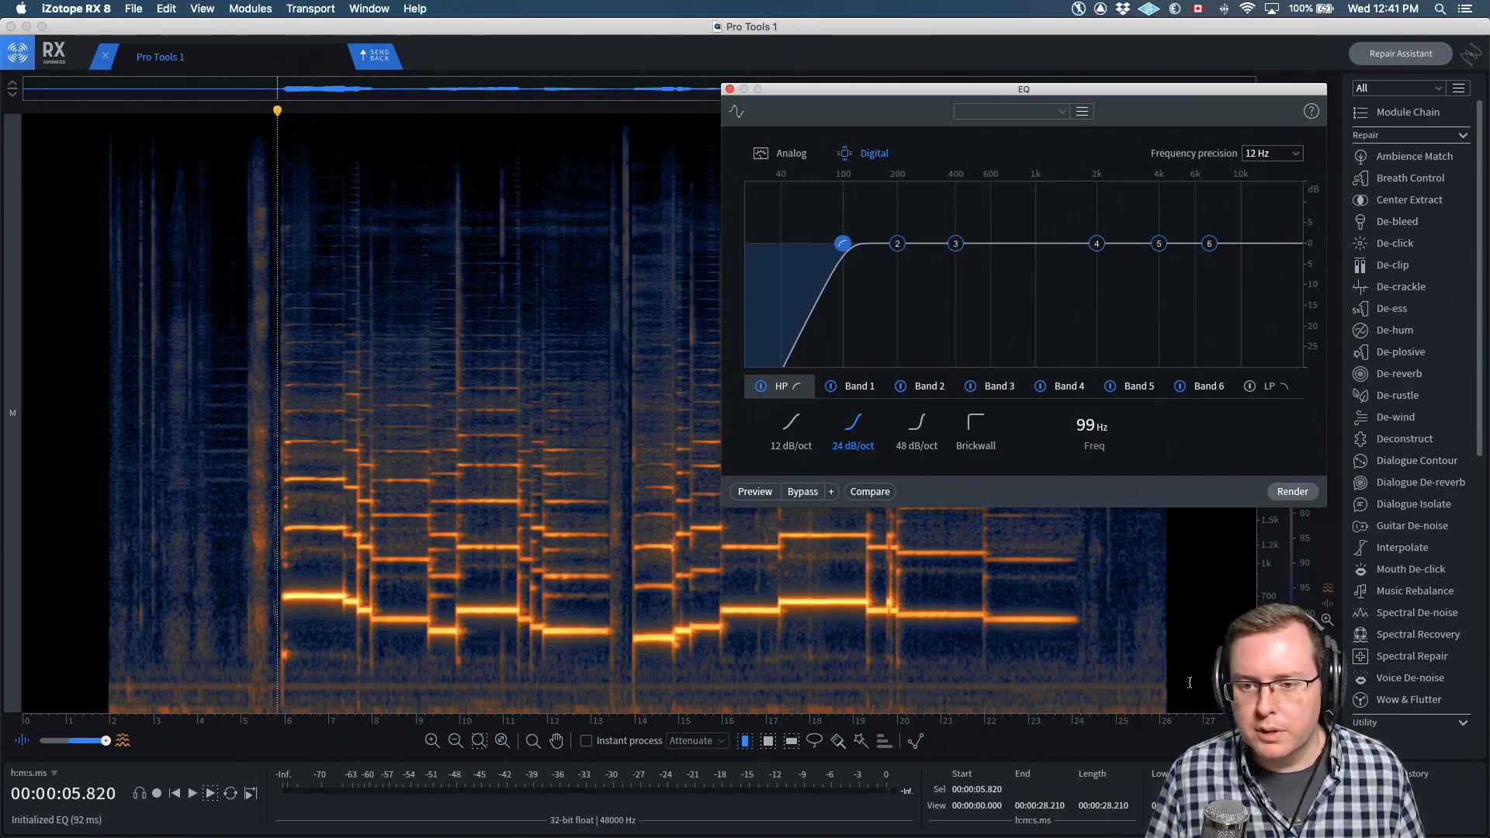
key(r)
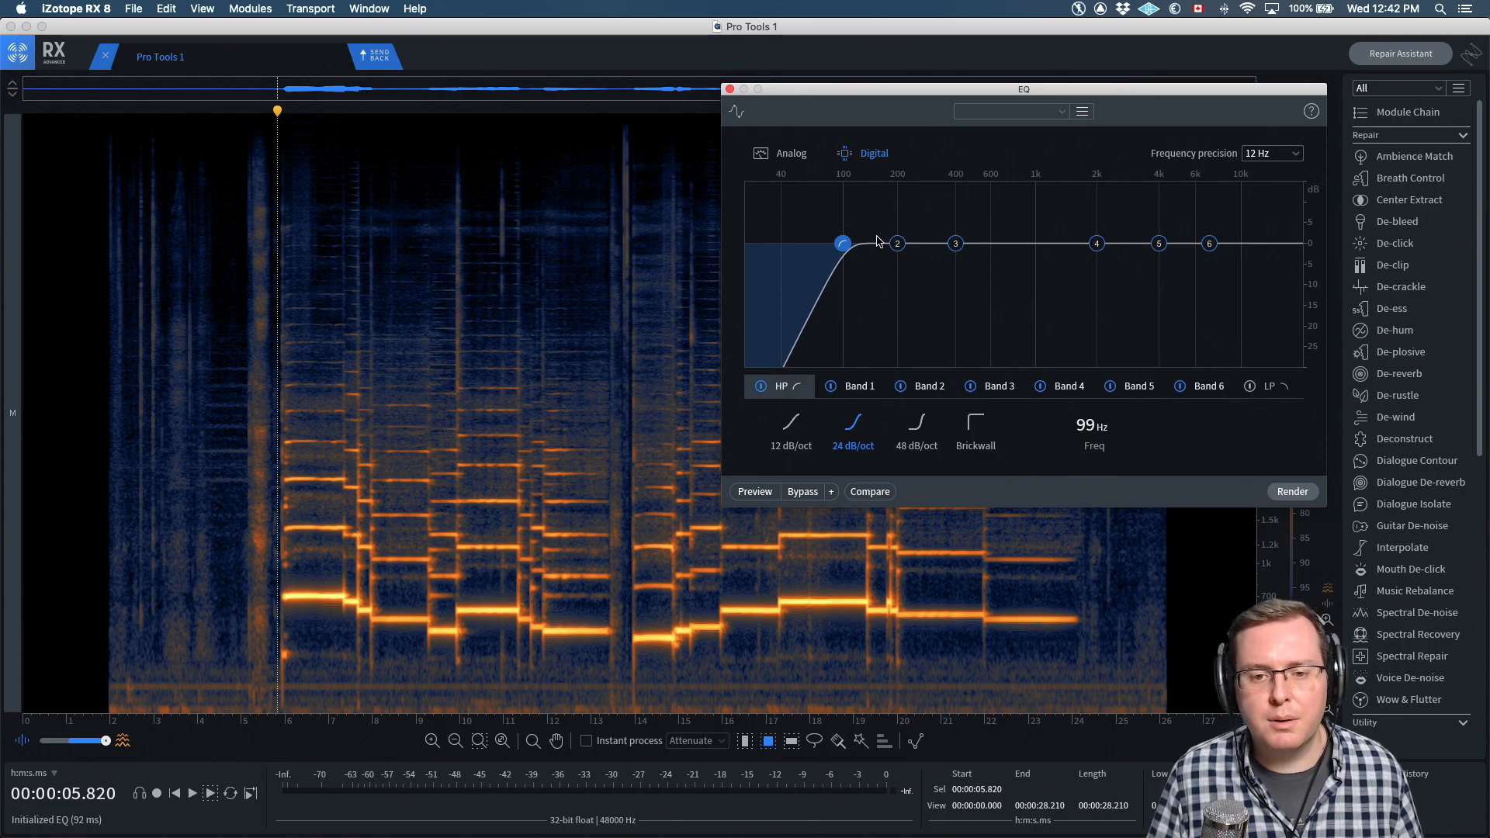
drag(843, 245, 863, 245)
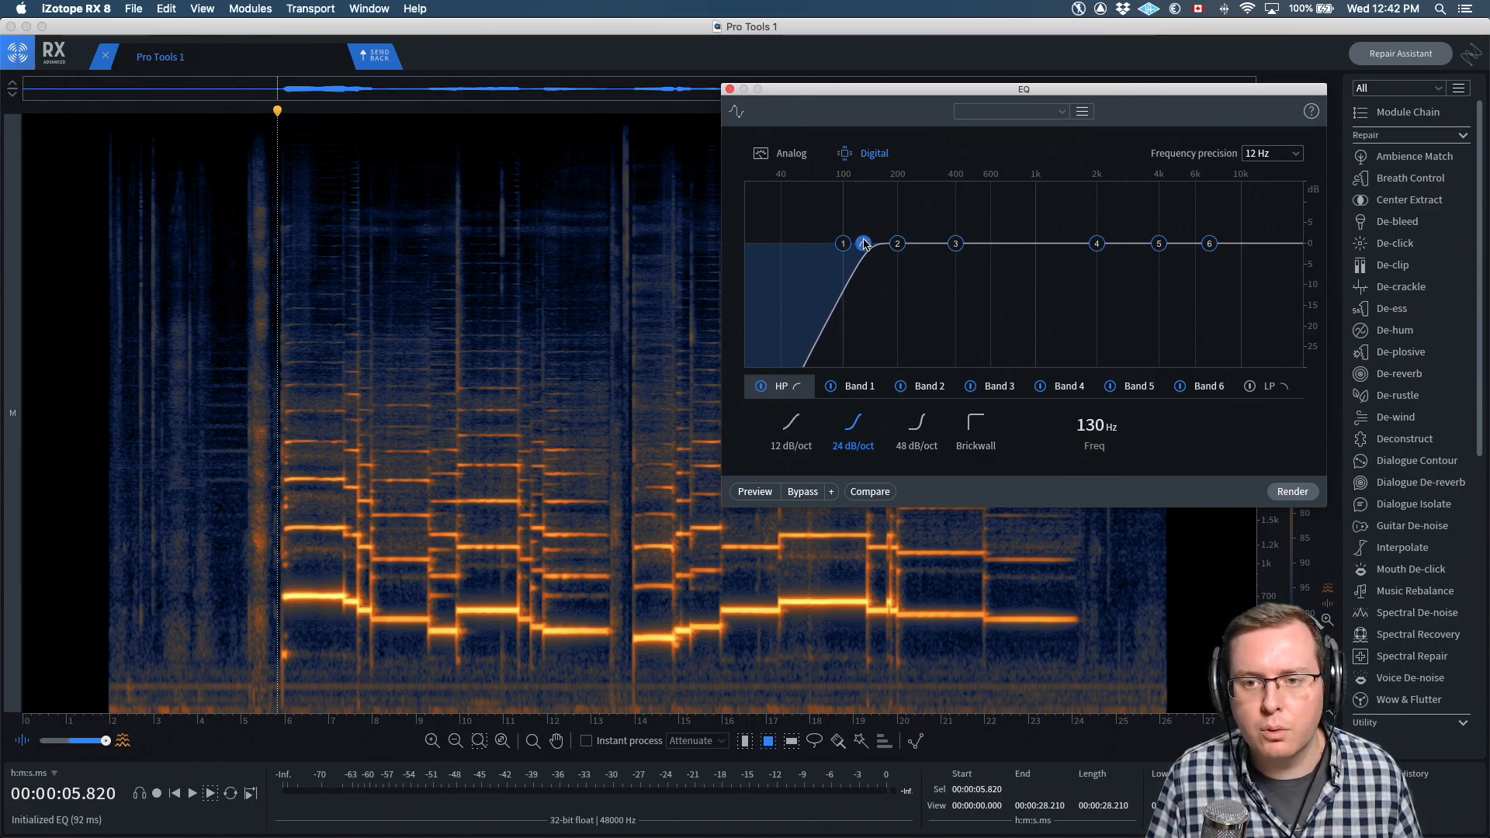
click(1292, 492)
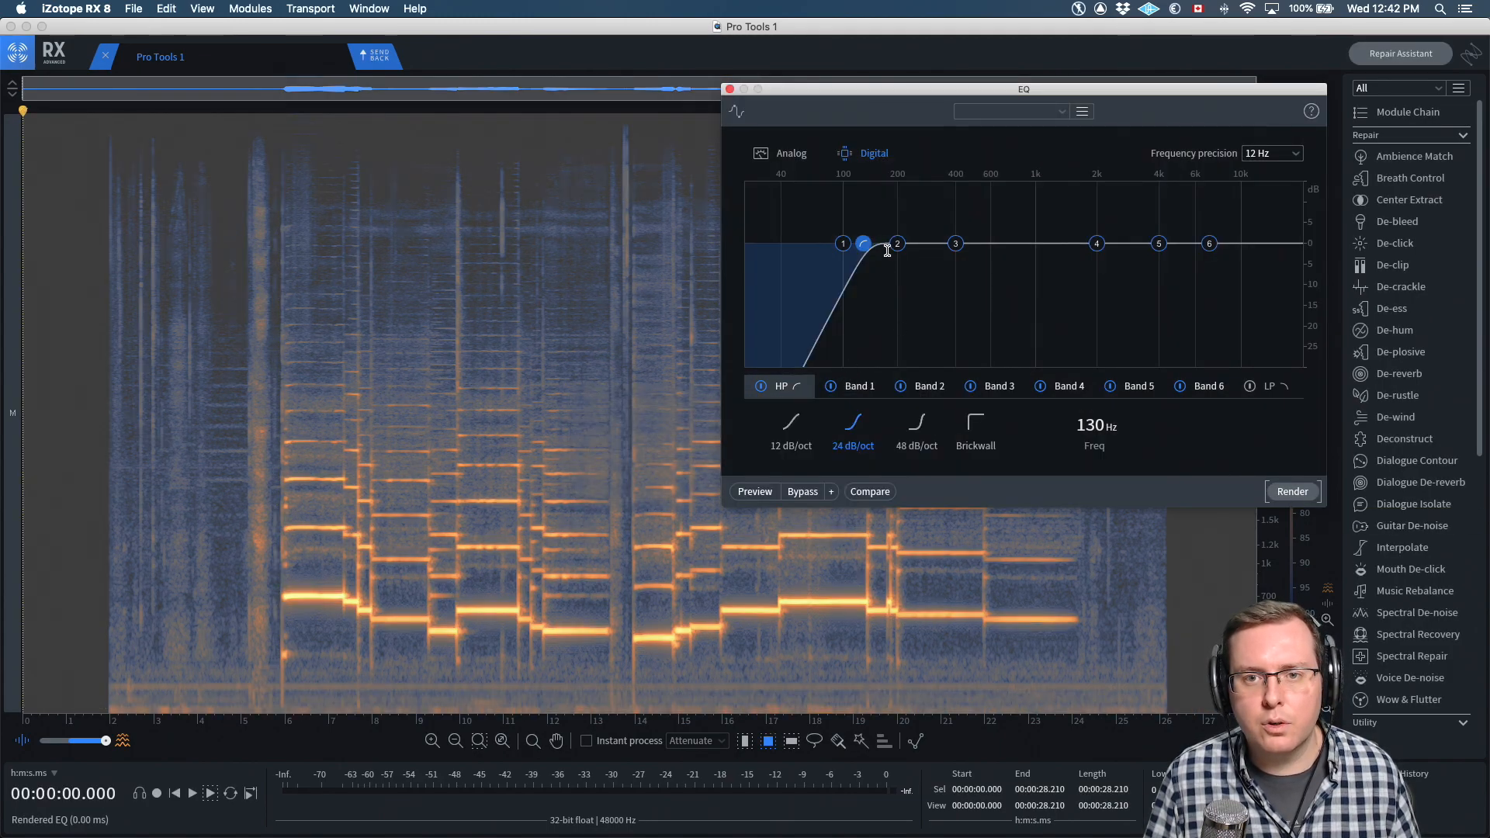
Try rendering the EQ with the high-pass filter at 144 Hz, and undo that render
drag(863, 244, 871, 243)
click(1292, 492)
click(882, 633)
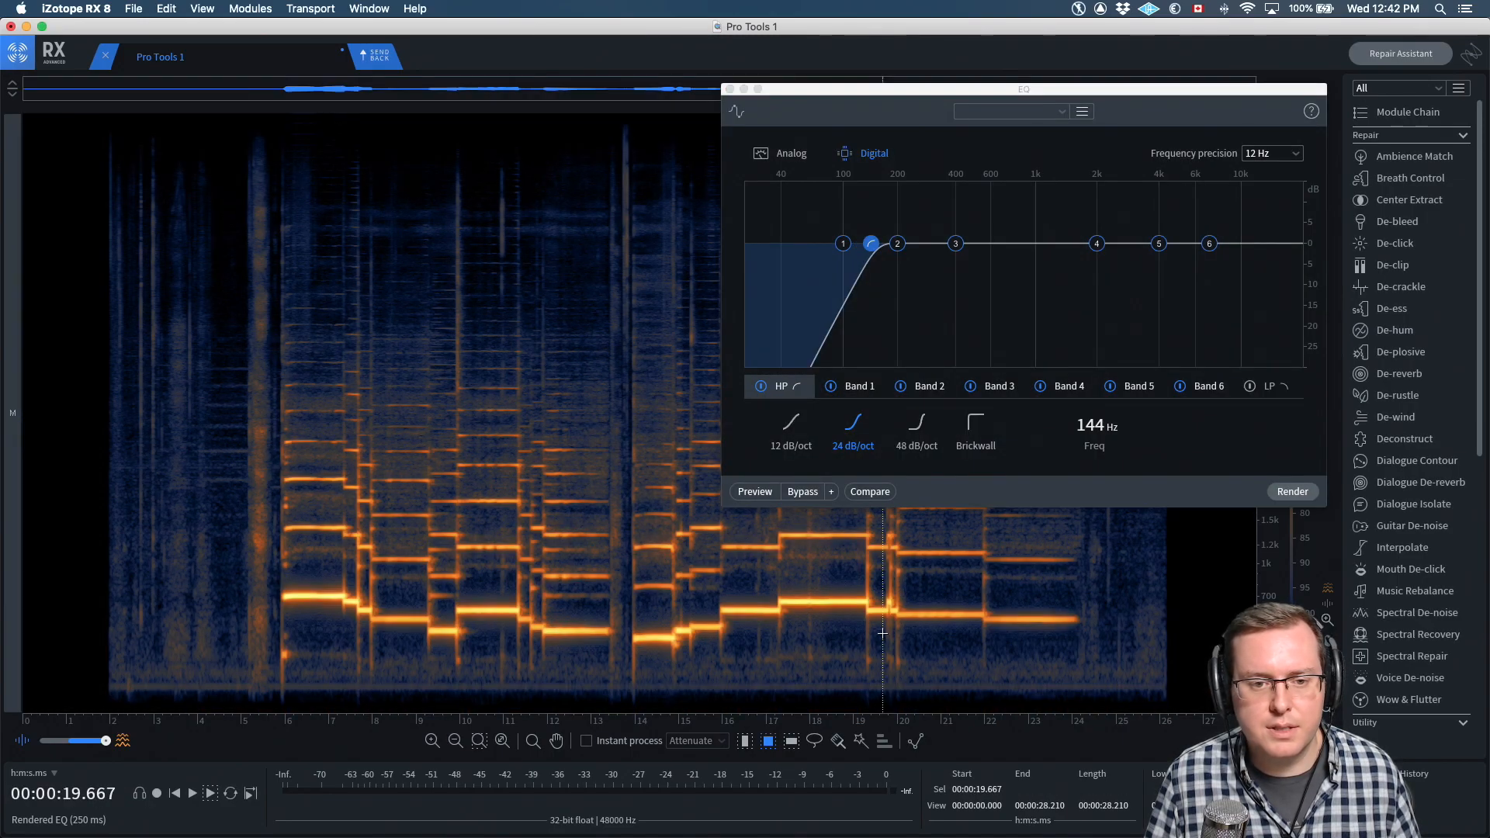
key(super+z)
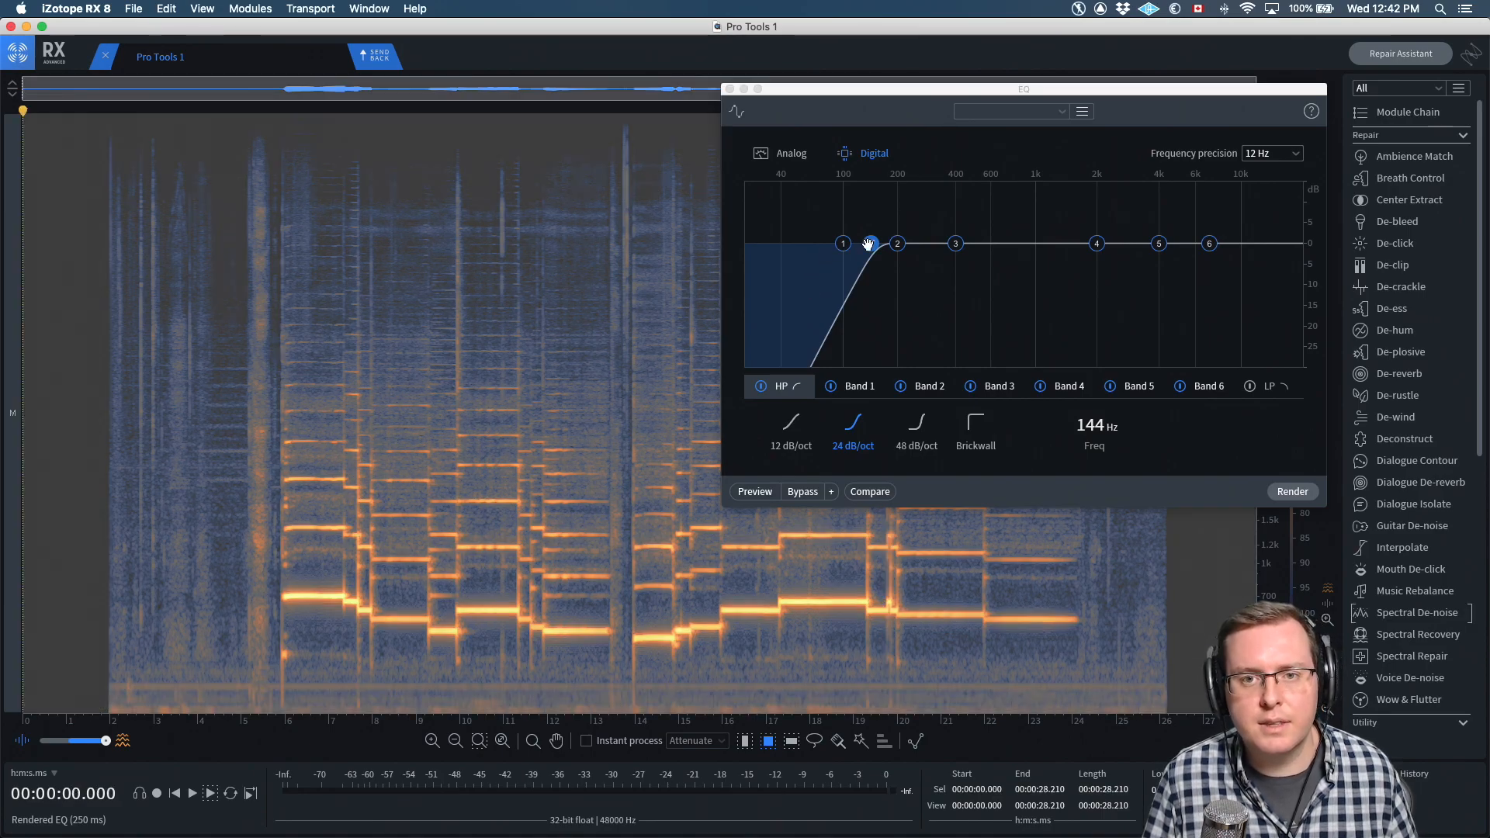
Render the EQ on the clip with the high-pass filter set to 165 Hz, and close the EQ window
click(870, 243)
drag(870, 243, 882, 243)
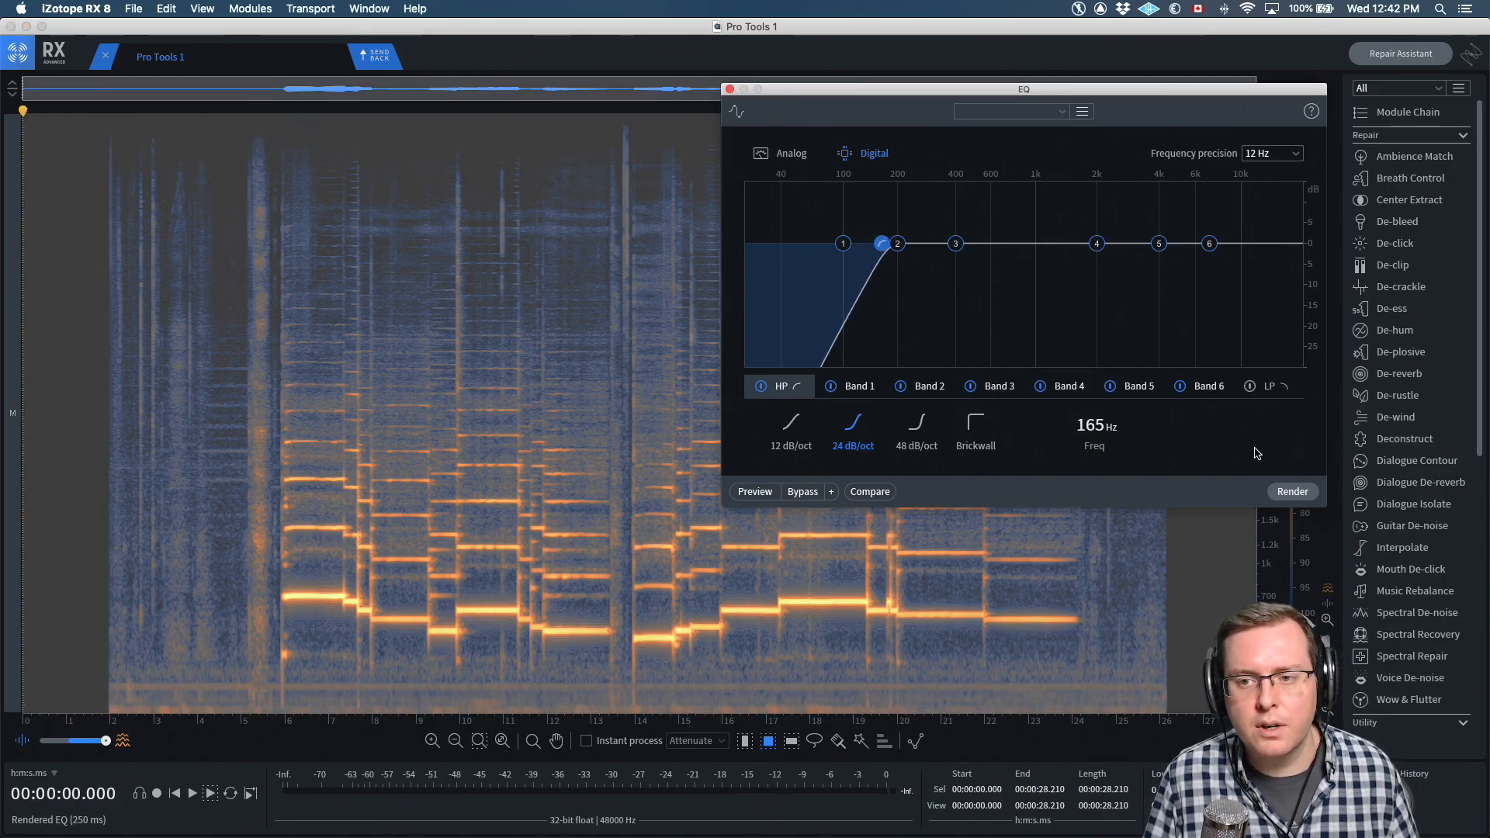
click(1295, 498)
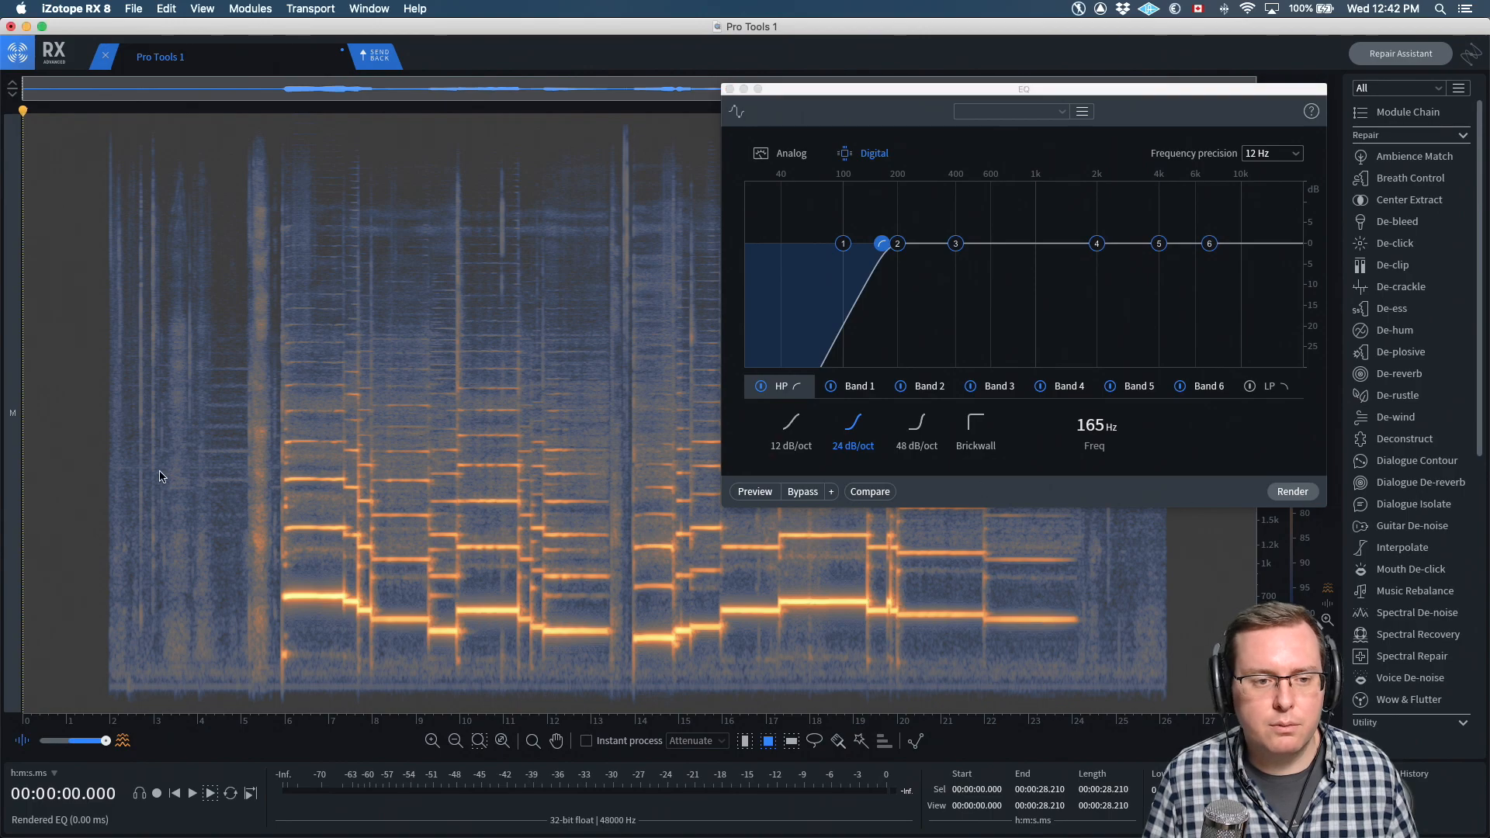
click(169, 466)
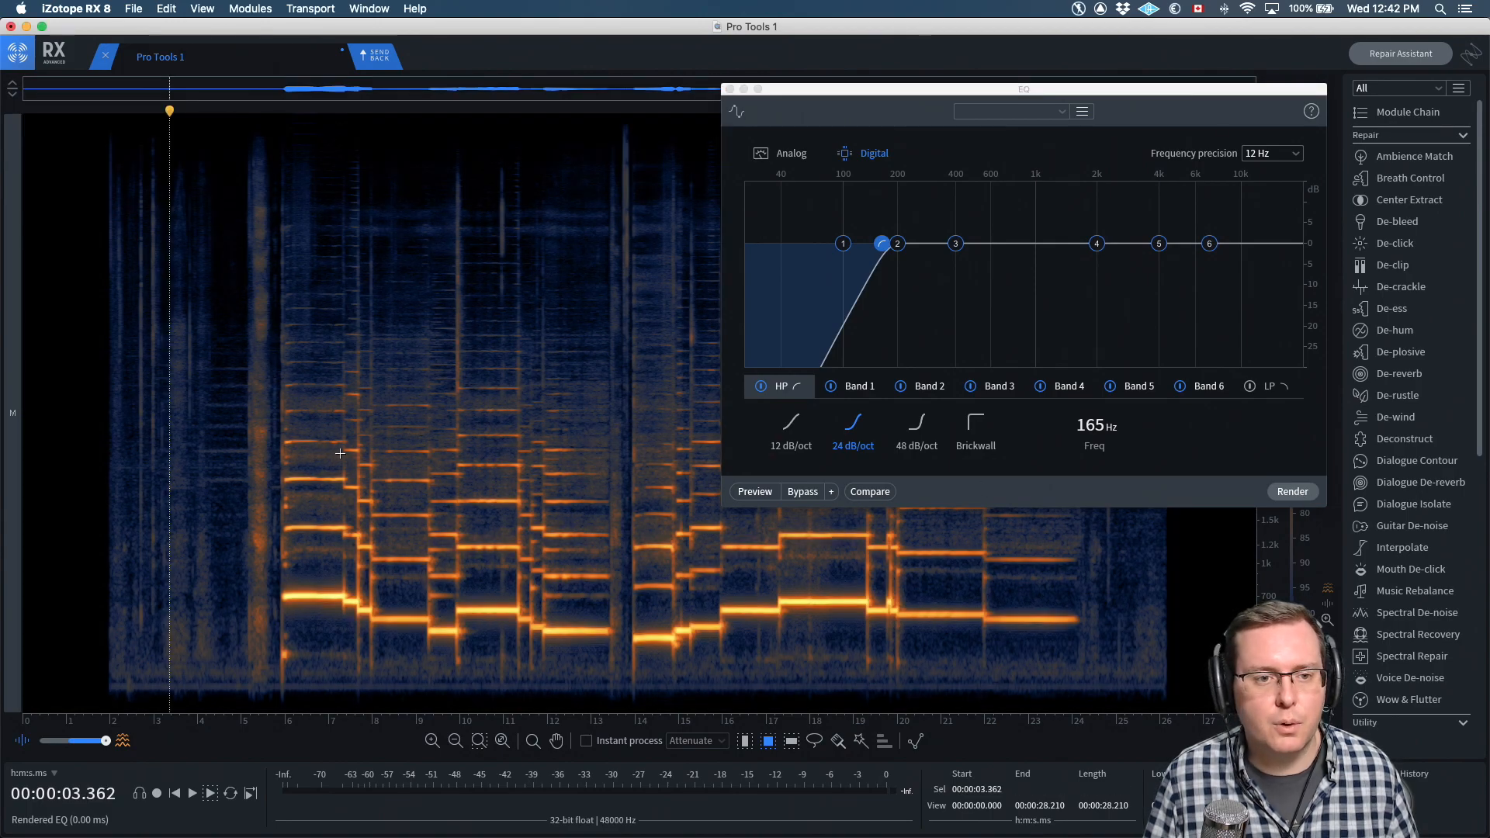
click(278, 367)
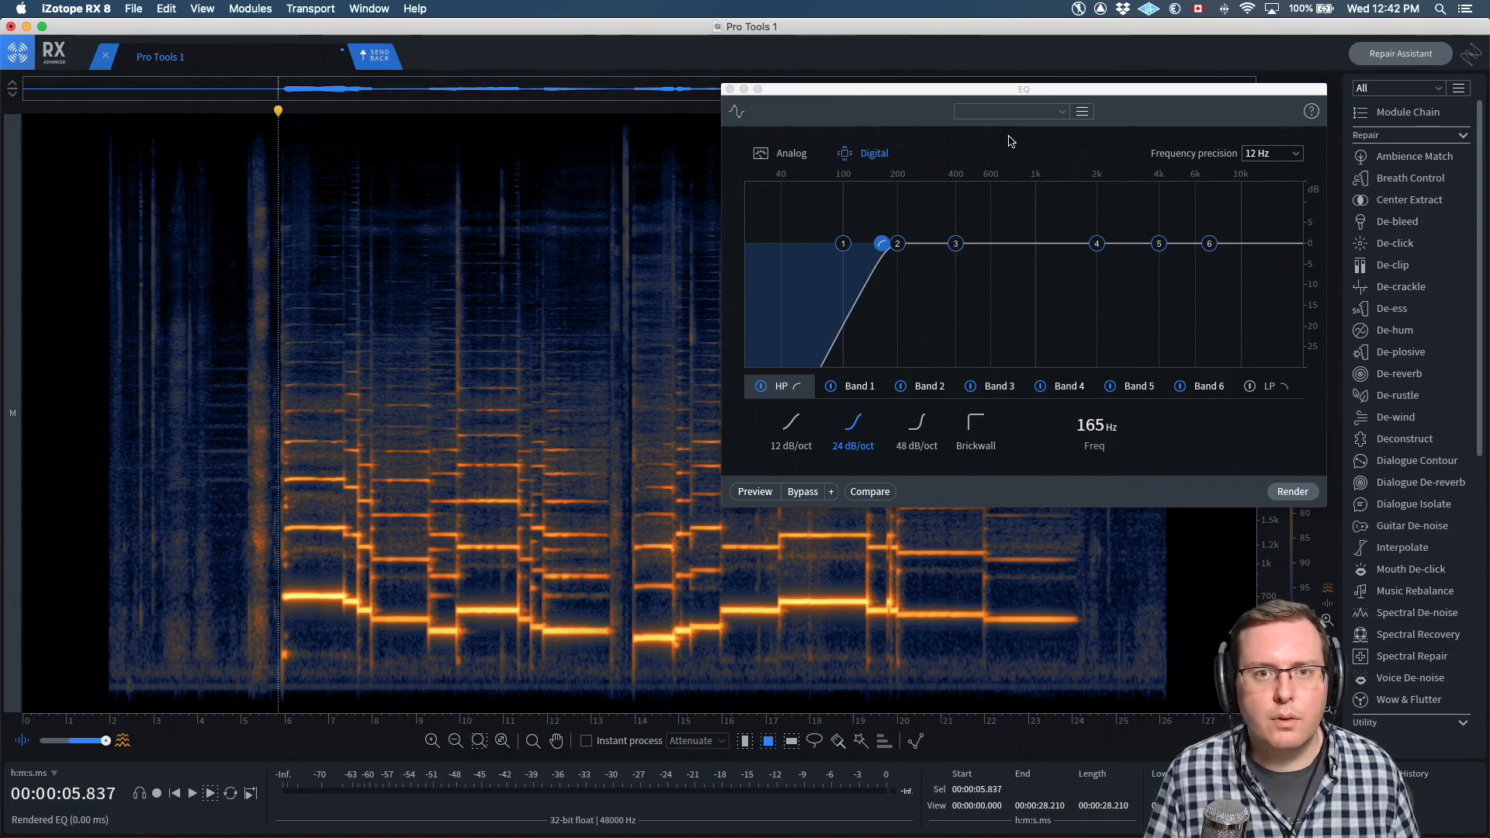
click(729, 90)
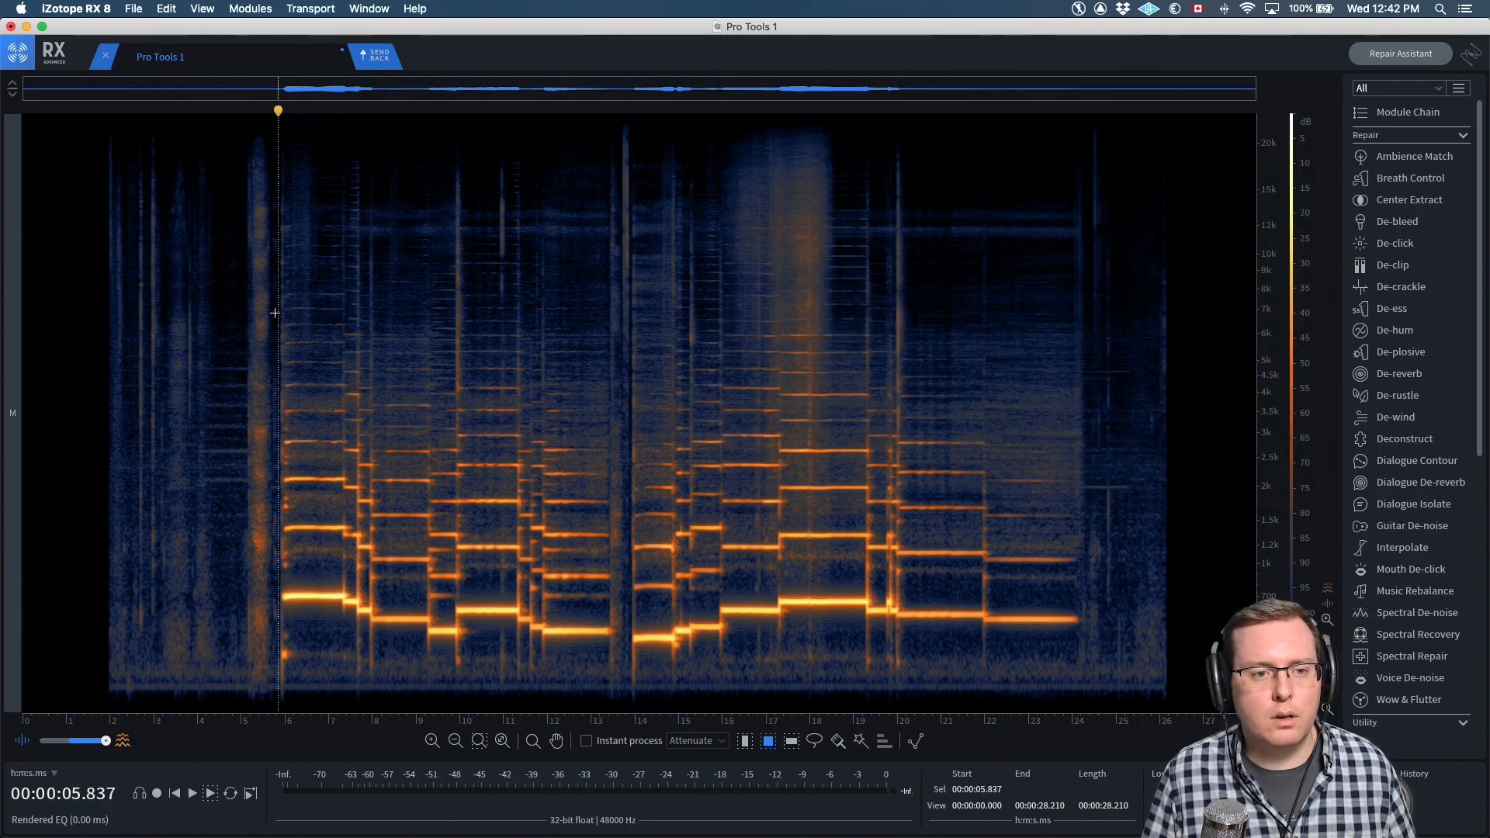
Play the attack of the first note from about 5.6 seconds in a close-up of the spectrogram
scroll(276, 311, up, 5)
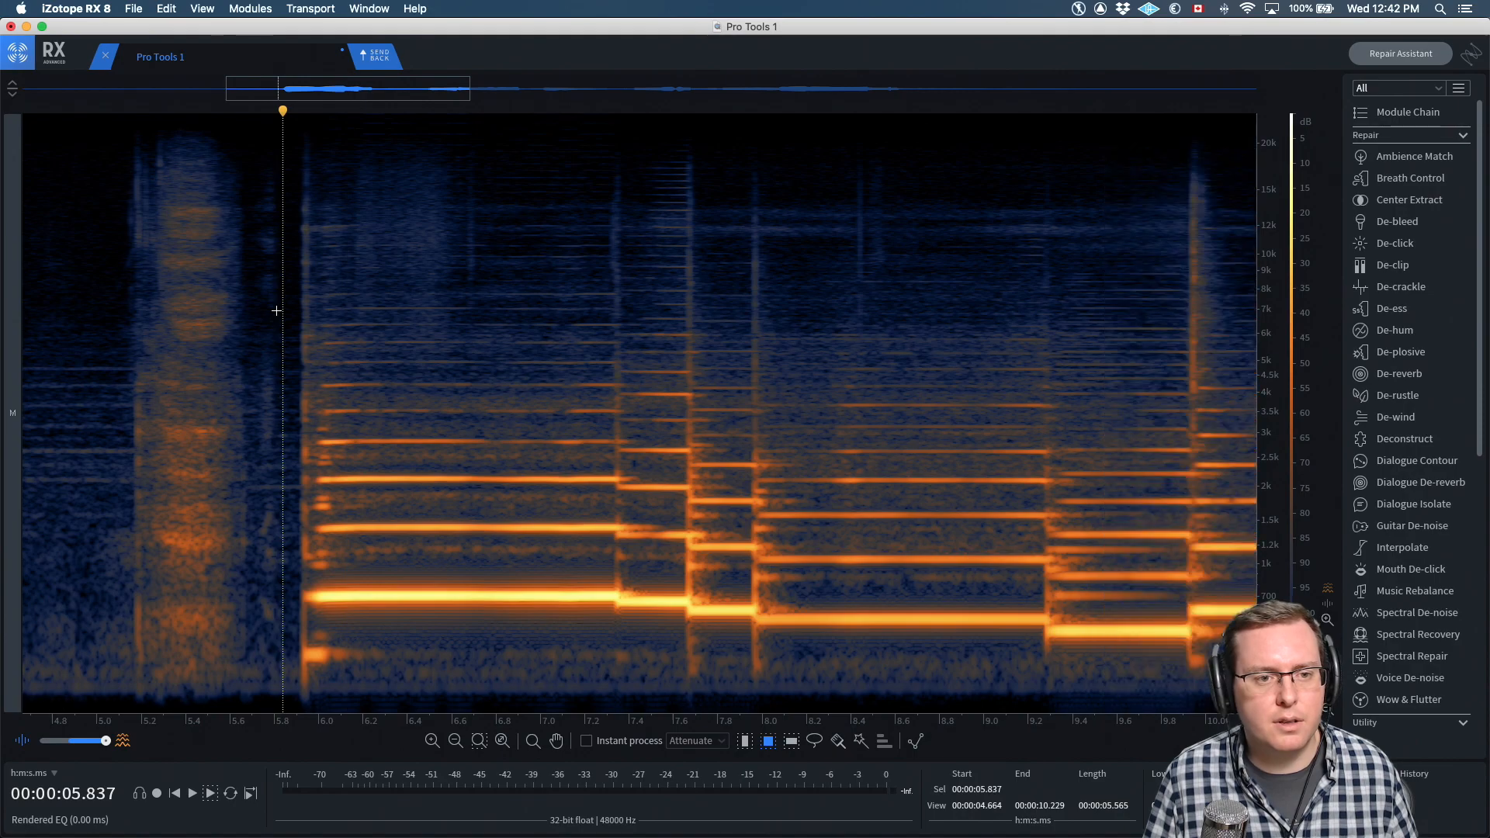
click(274, 311)
scroll(276, 312, up, 2)
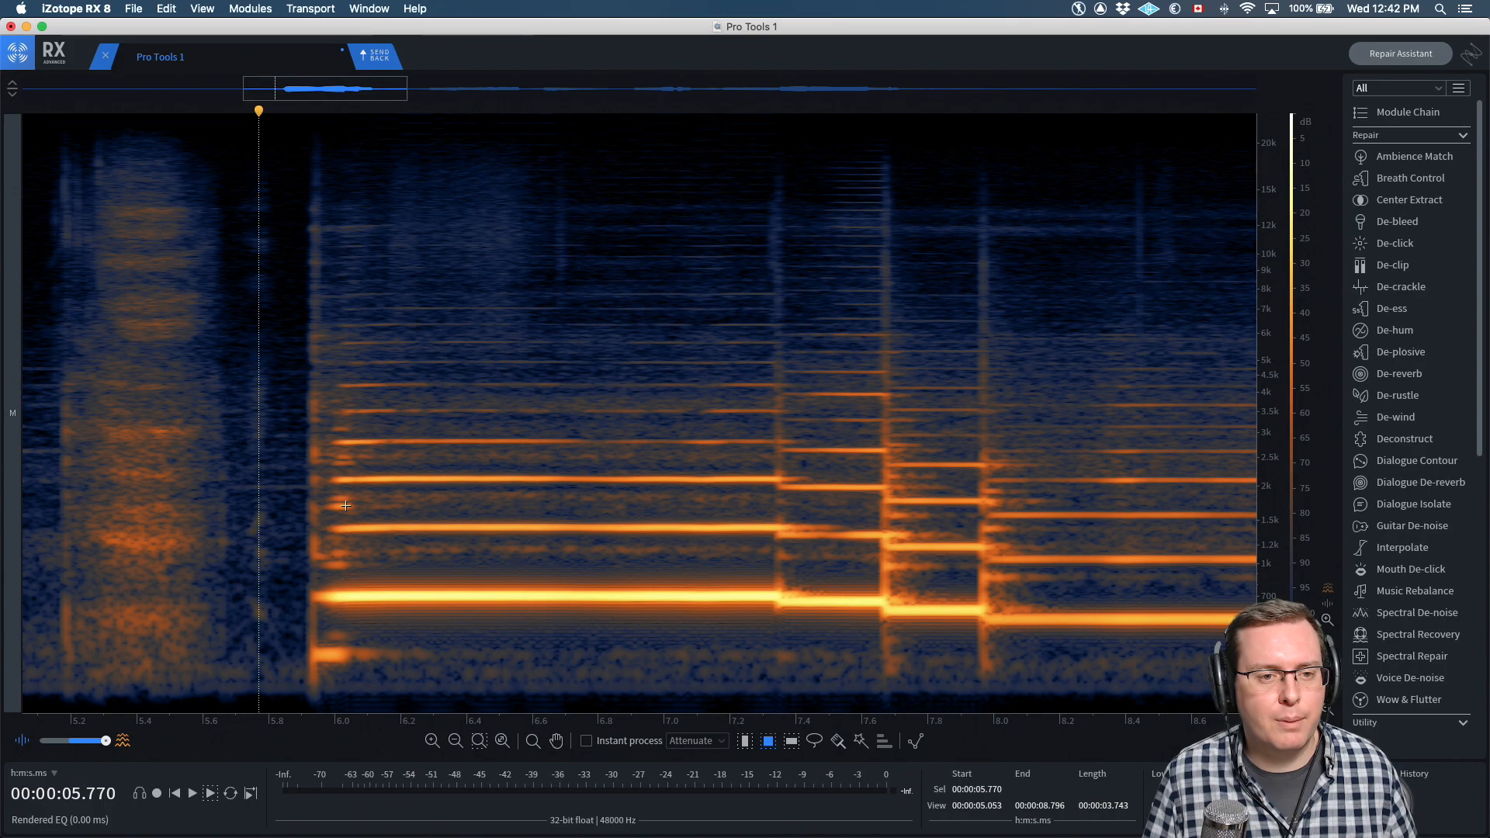
click(217, 421)
key(space)
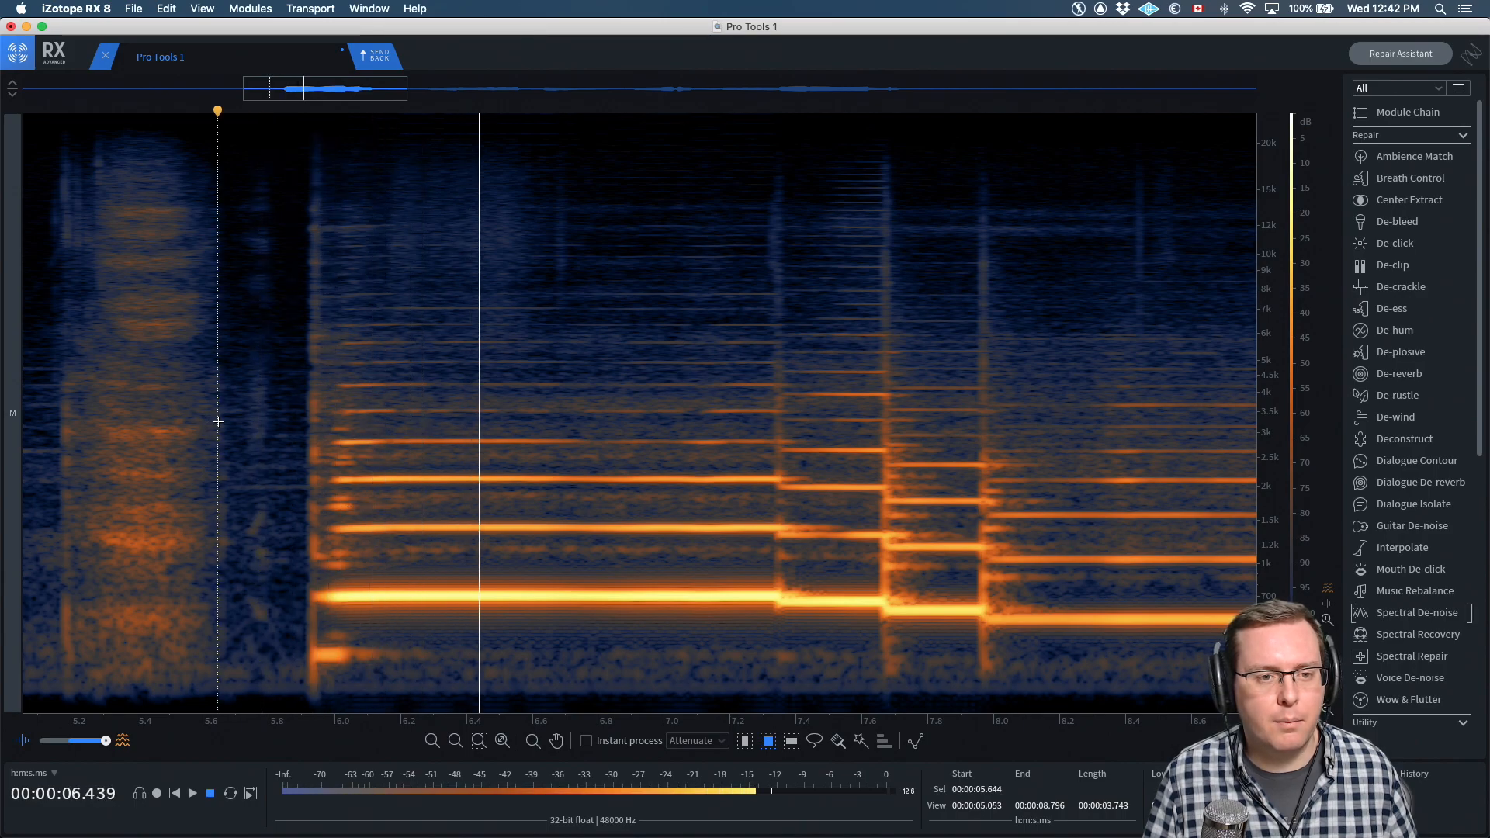
key(space)
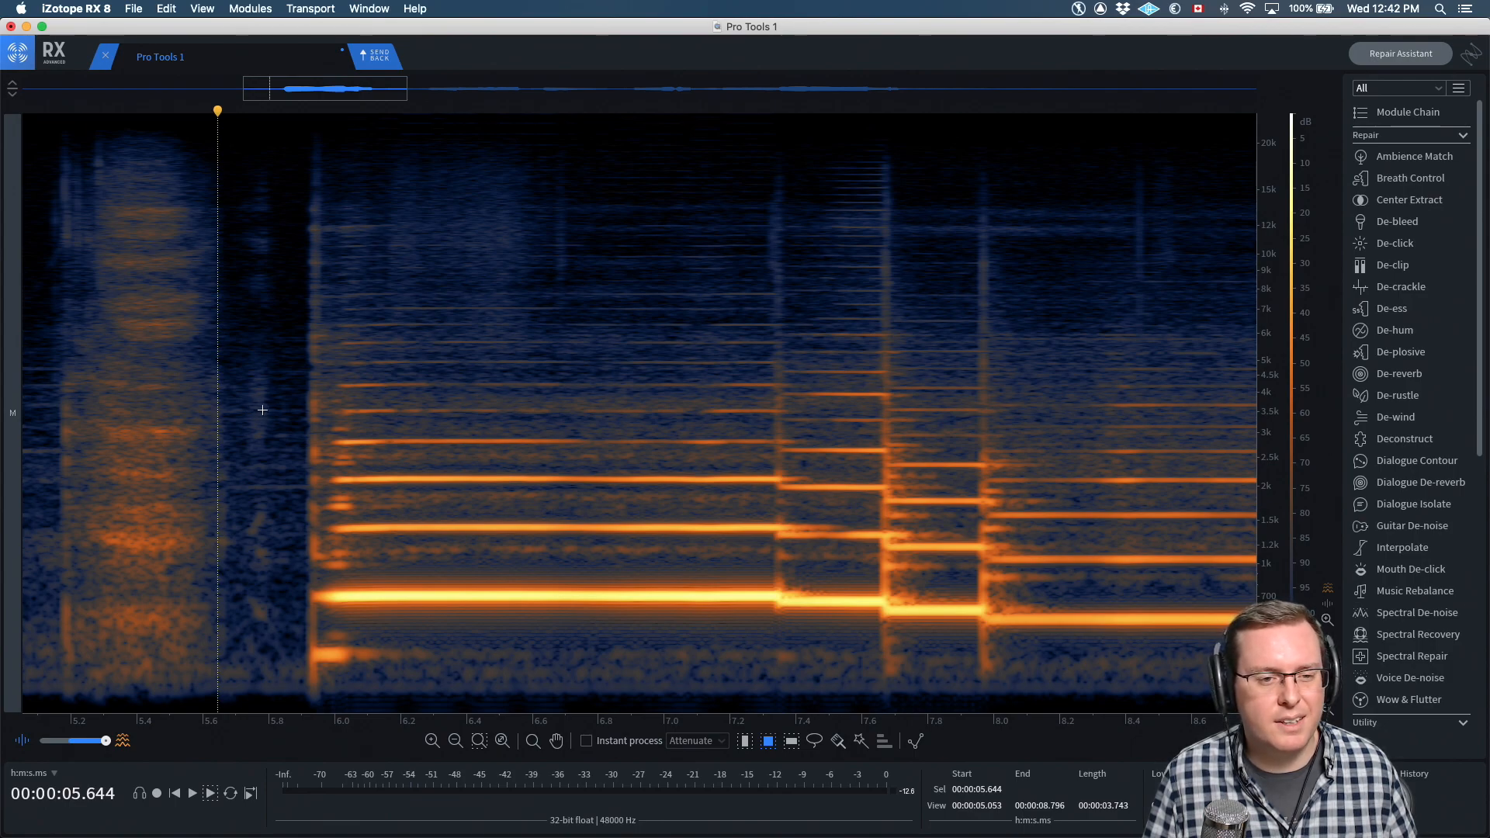
Play the note transitions from about 8.9 and 7.4 seconds to listen for key noise
scroll(248, 407, down, 3)
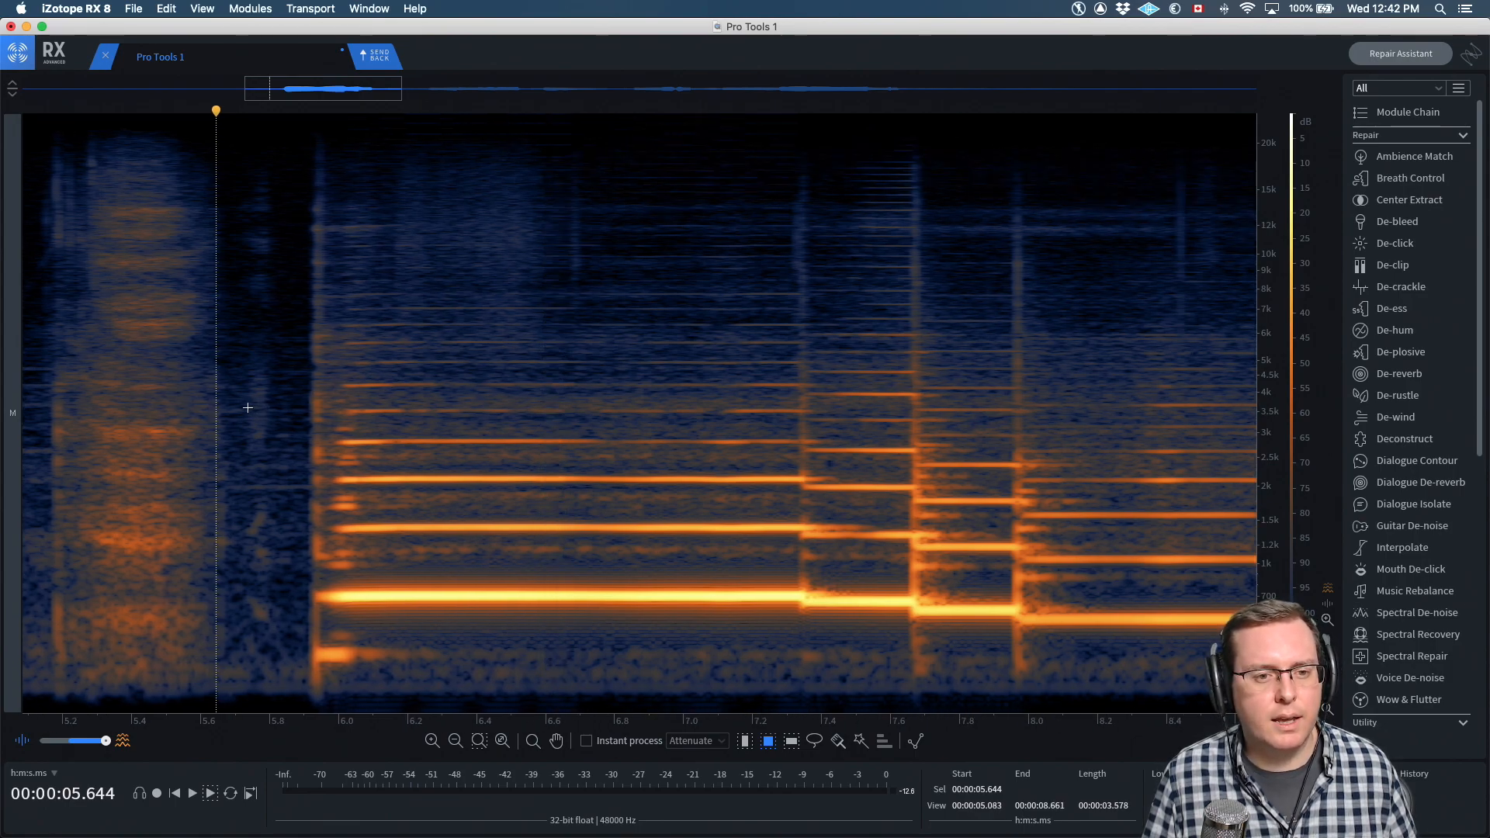
scroll(249, 407, down, 2)
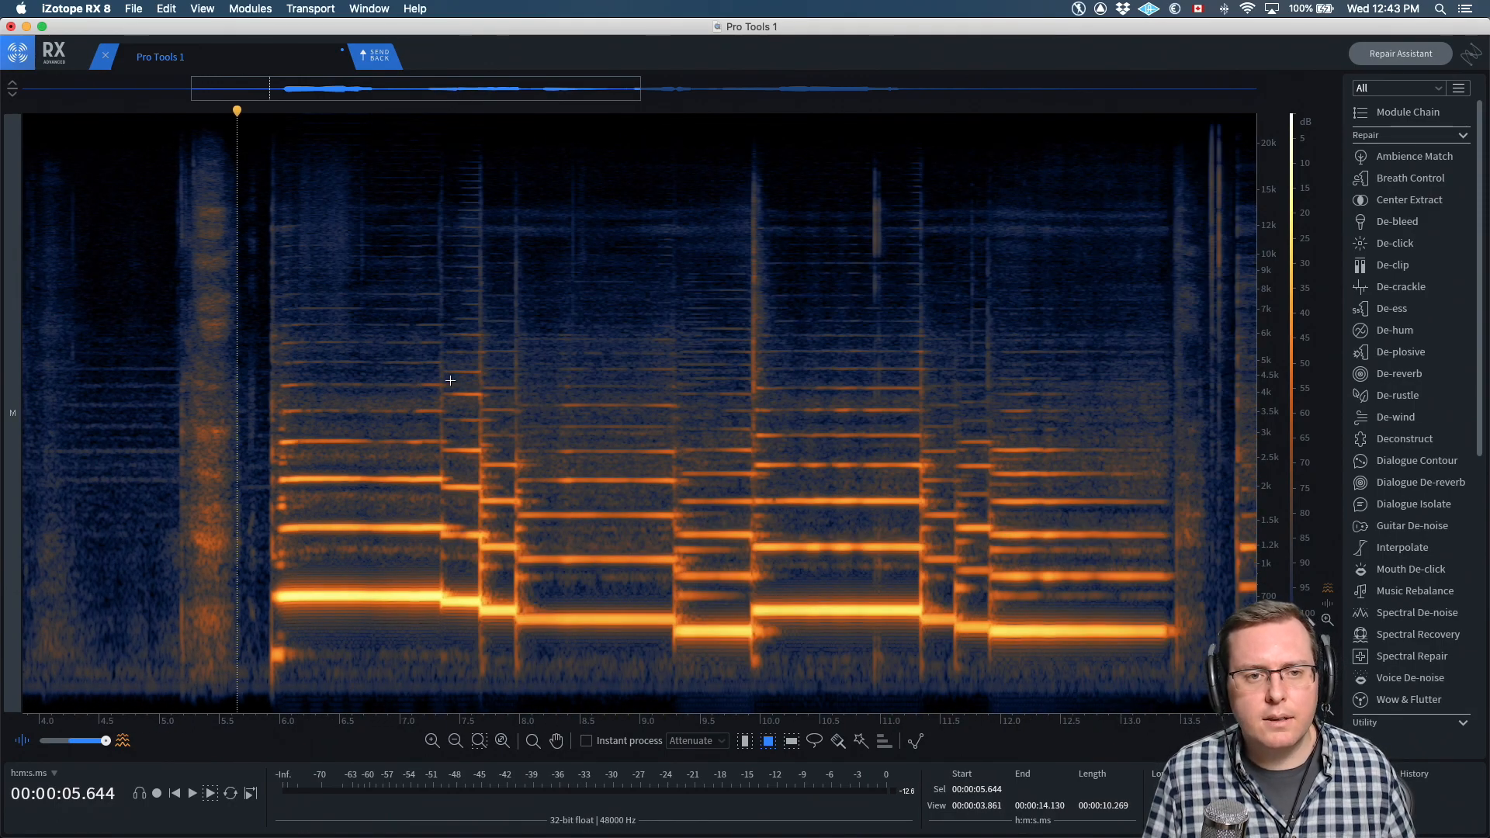
click(626, 374)
key(space)
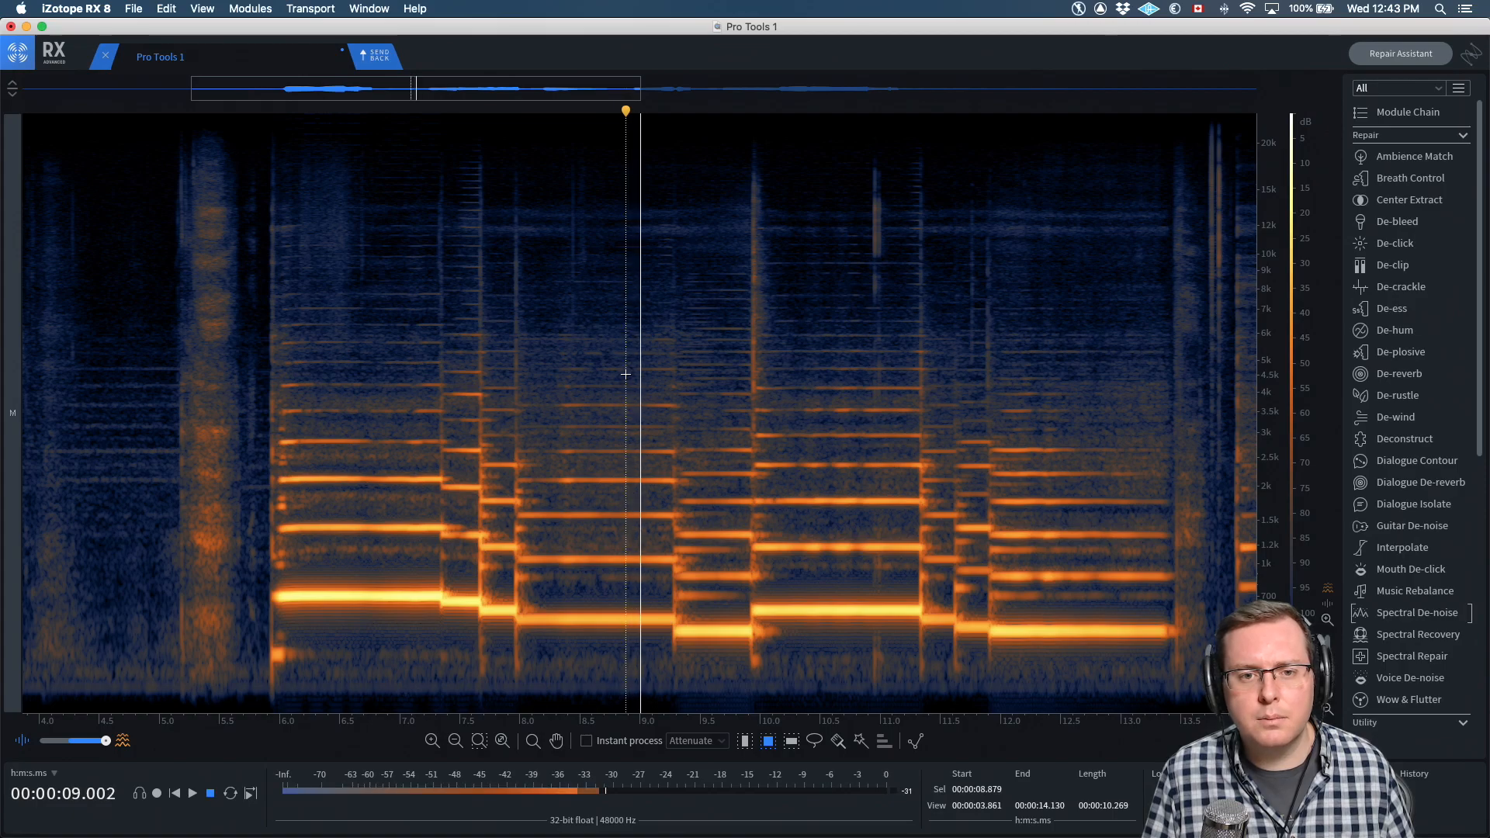
key(space)
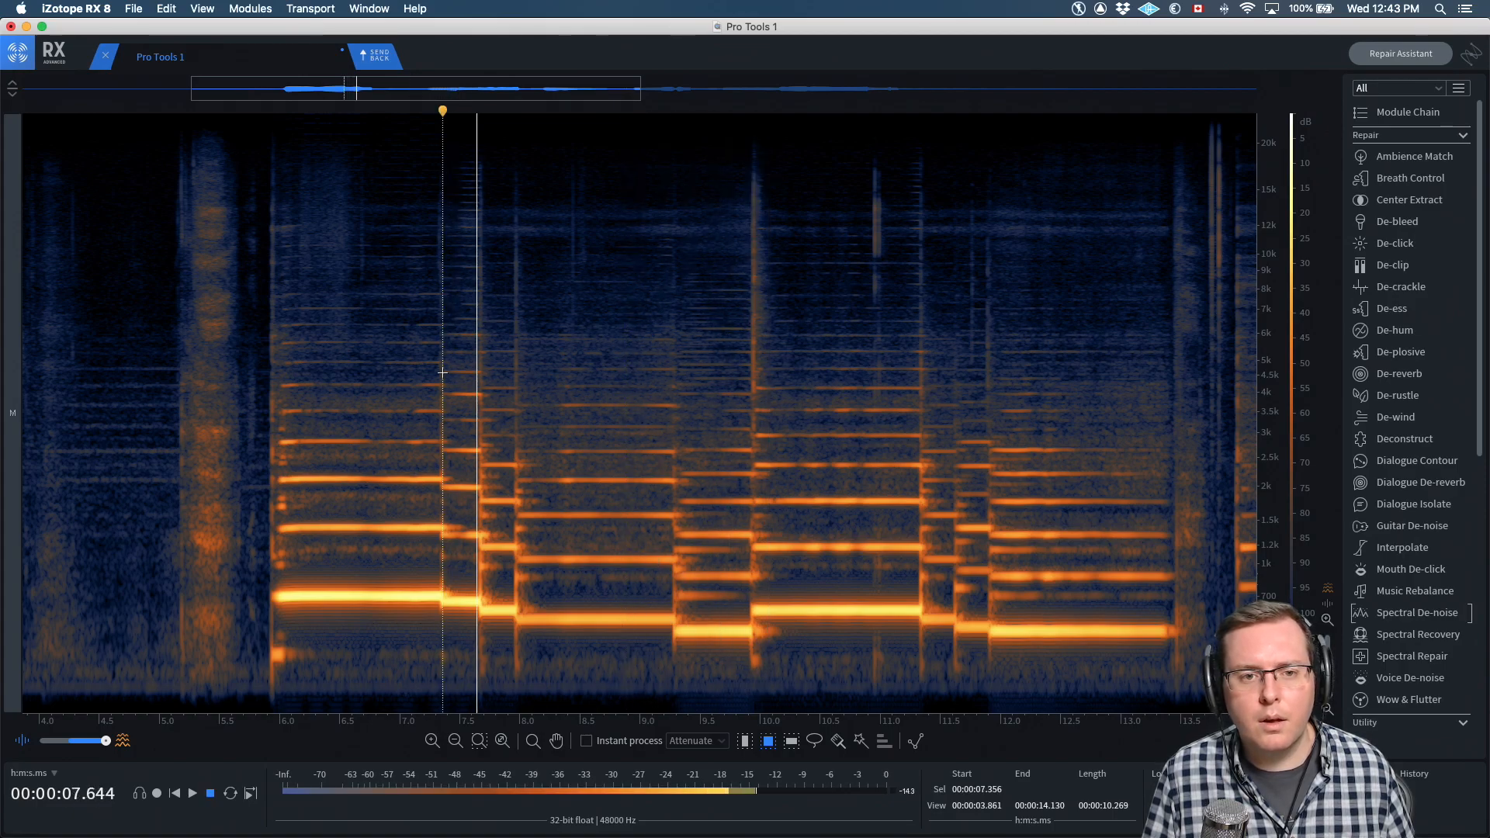
Inspect the high-frequency burst near 10.9 seconds and play the recording from 11.25 seconds
scroll(556, 379, right, 3)
scroll(556, 379, right, 10)
click(541, 369)
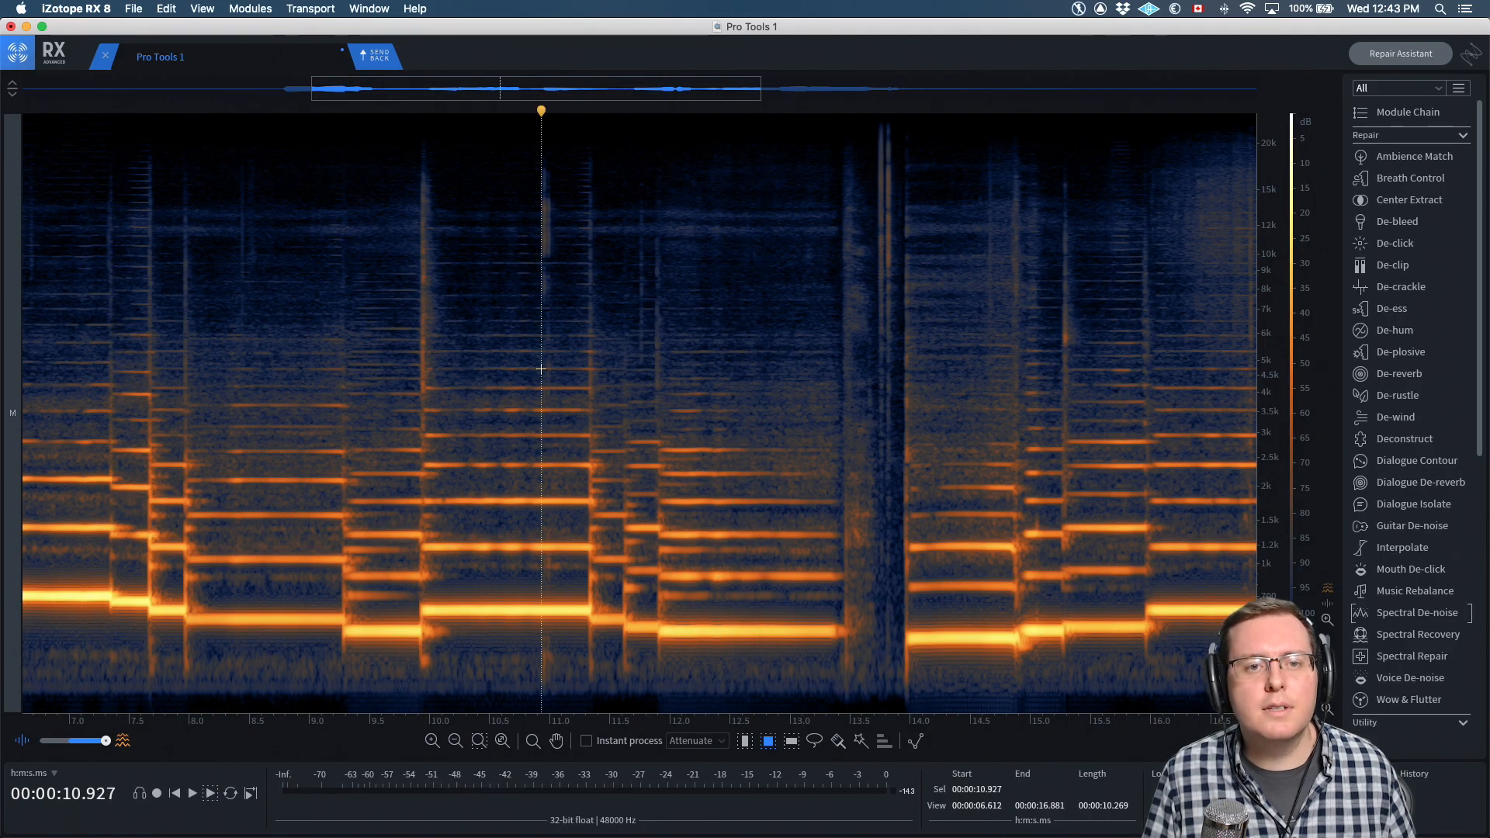
scroll(541, 369, up, 6)
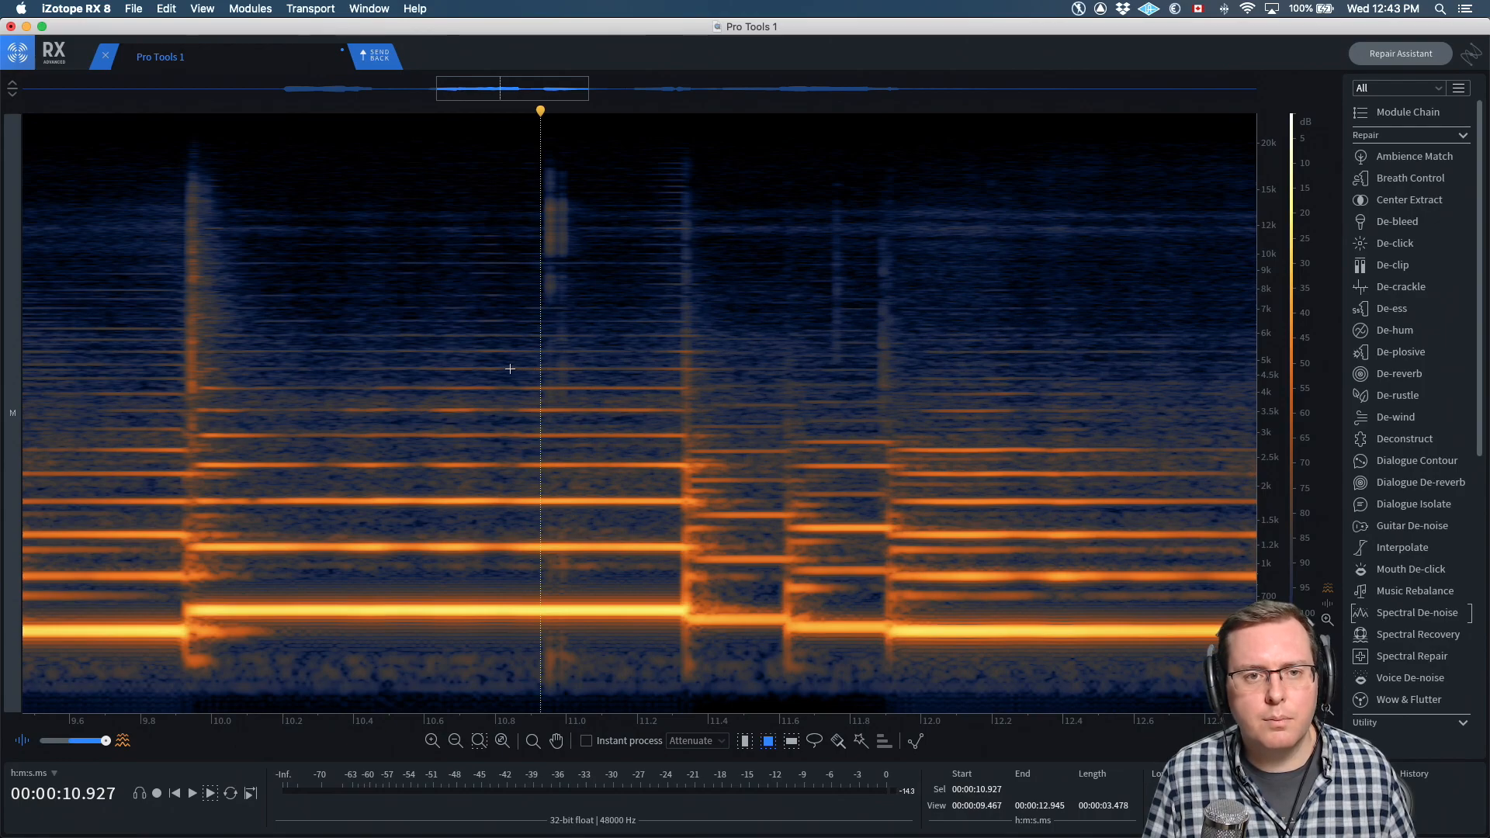
scroll(510, 368, down, 4)
click(577, 370)
key(space)
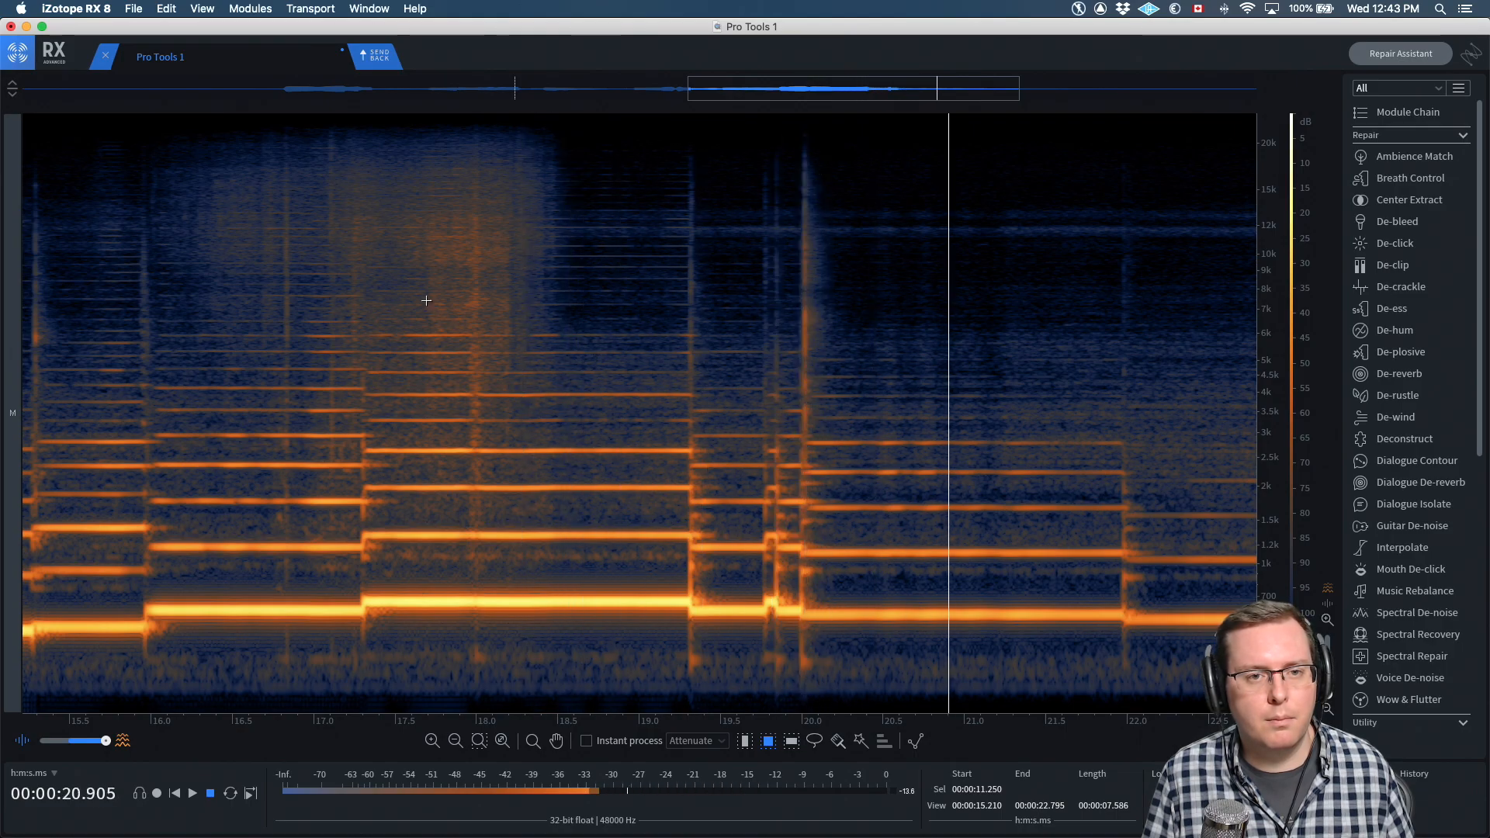
key(space)
Examine the broad high-frequency noise in the spectrogram between about 16 and 18.5 seconds
drag(557, 93, 810, 99)
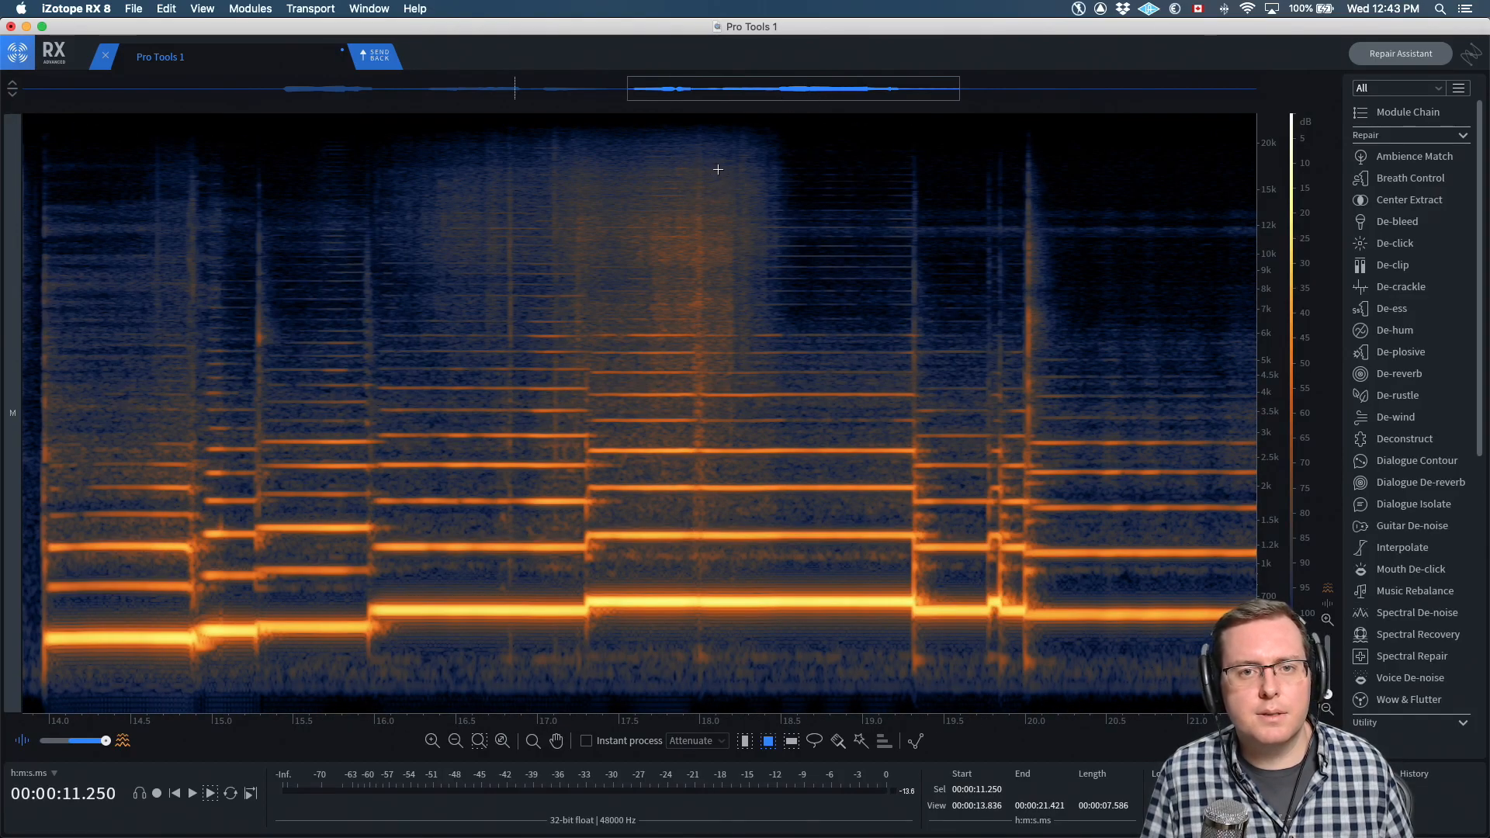
click(391, 196)
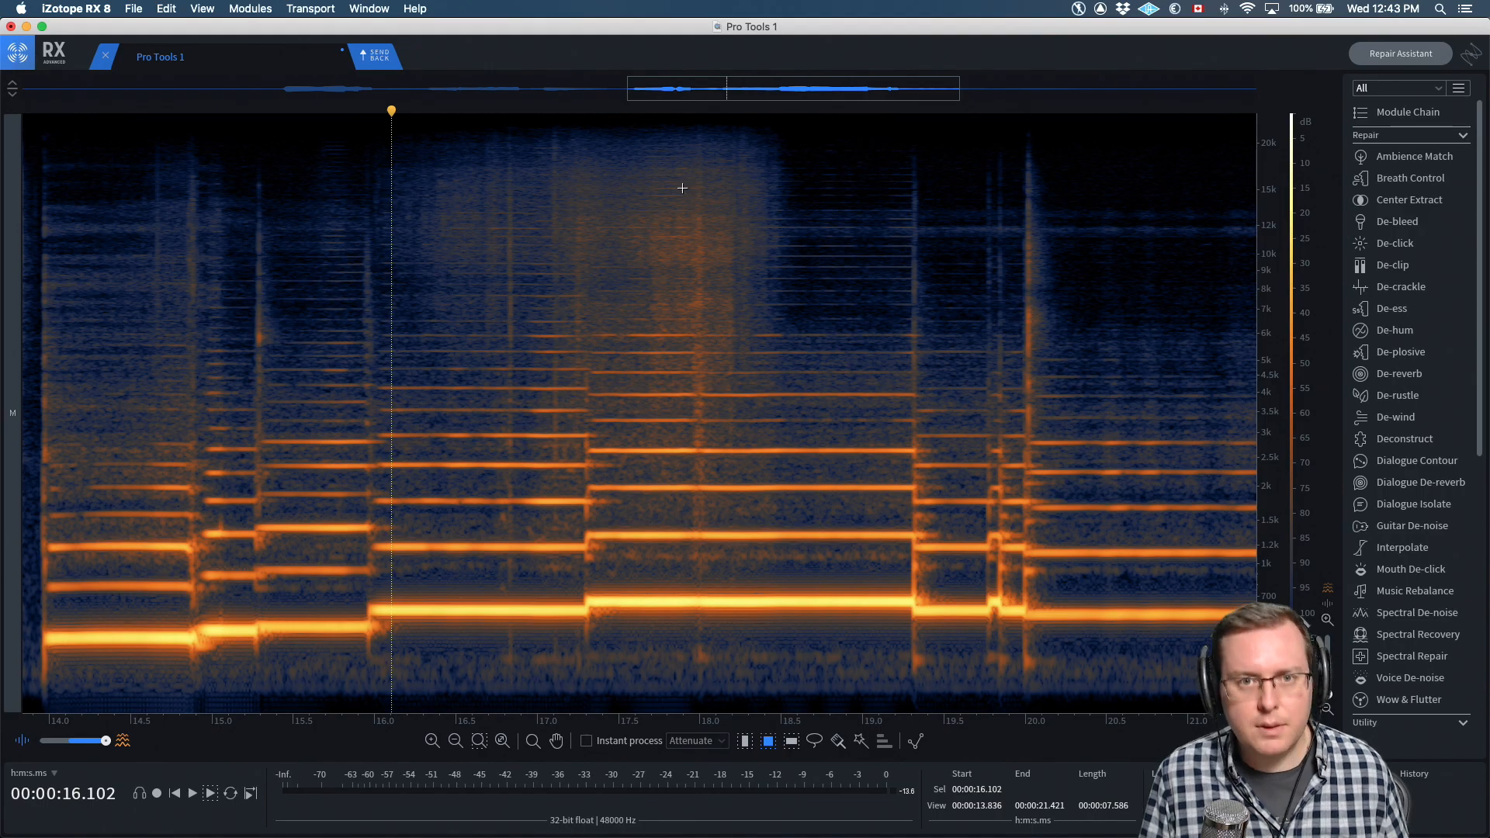
scroll(686, 188, up, 4)
scroll(682, 188, up, 1)
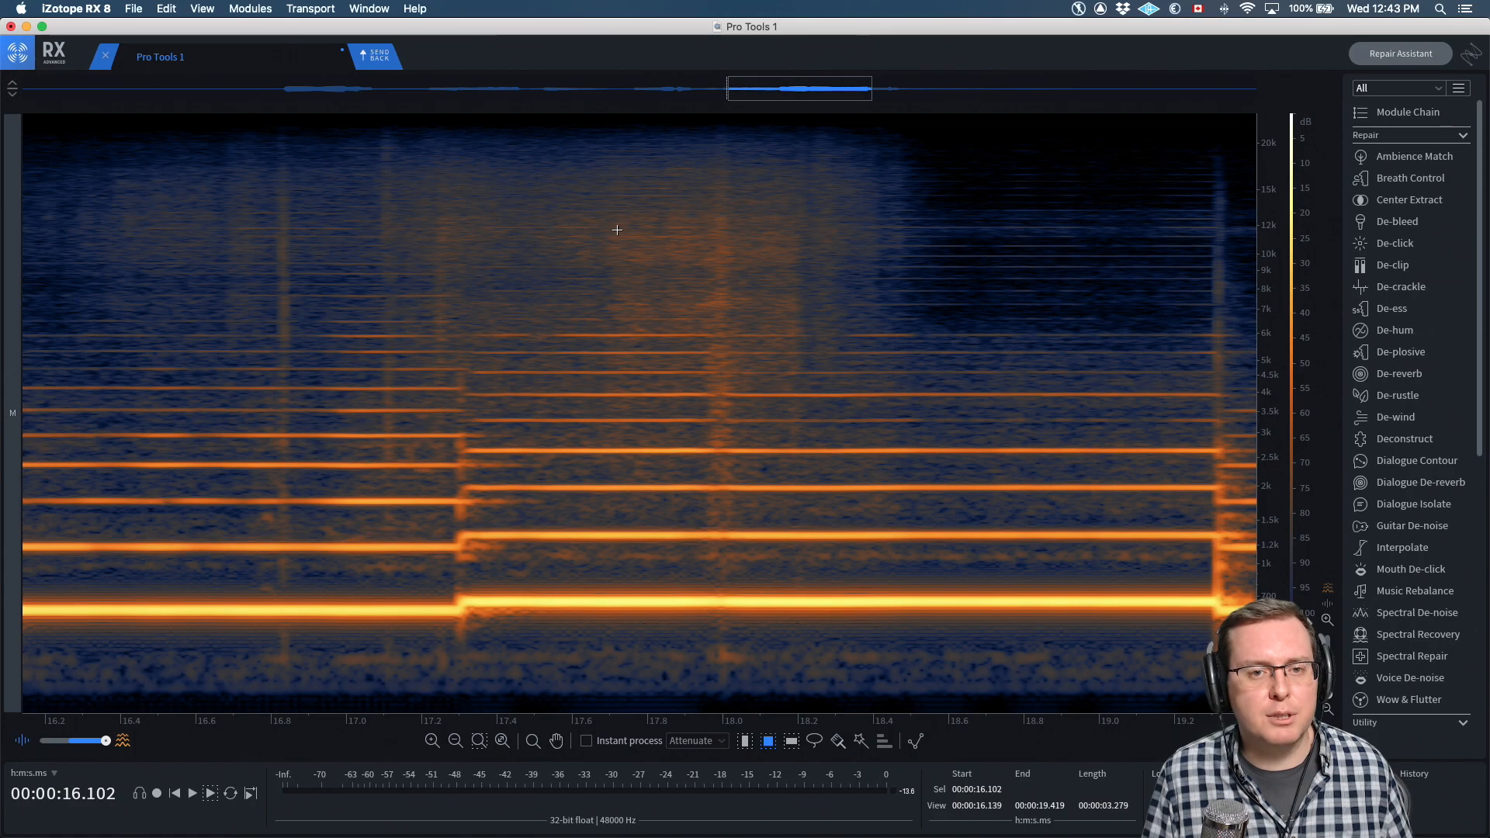
scroll(617, 230, down, 2)
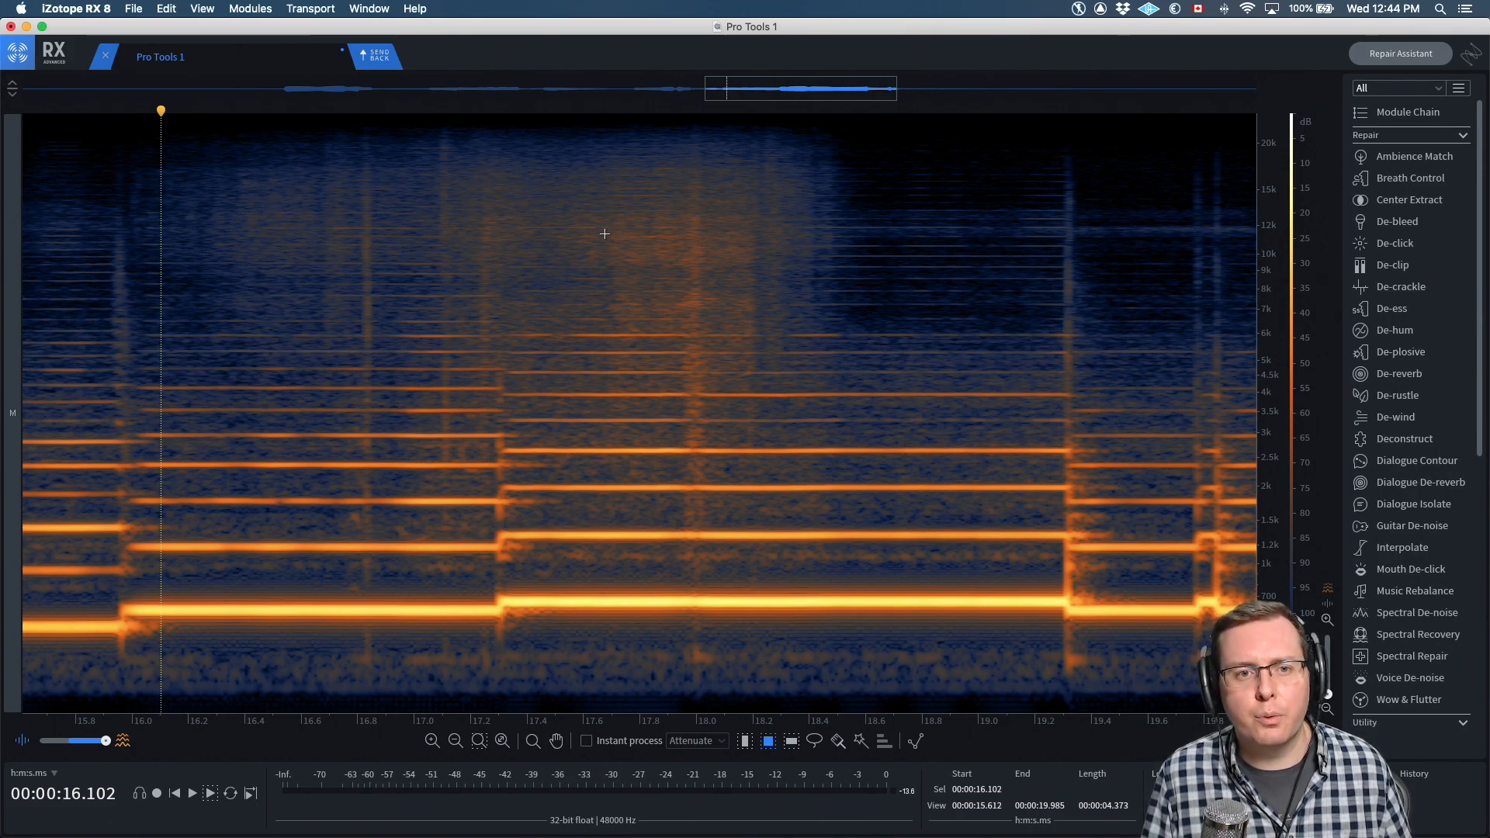
Mark a thin slice of the broad high-frequency noise from about 17.7 to 18.4 seconds, and deselect it
drag(611, 280, 785, 288)
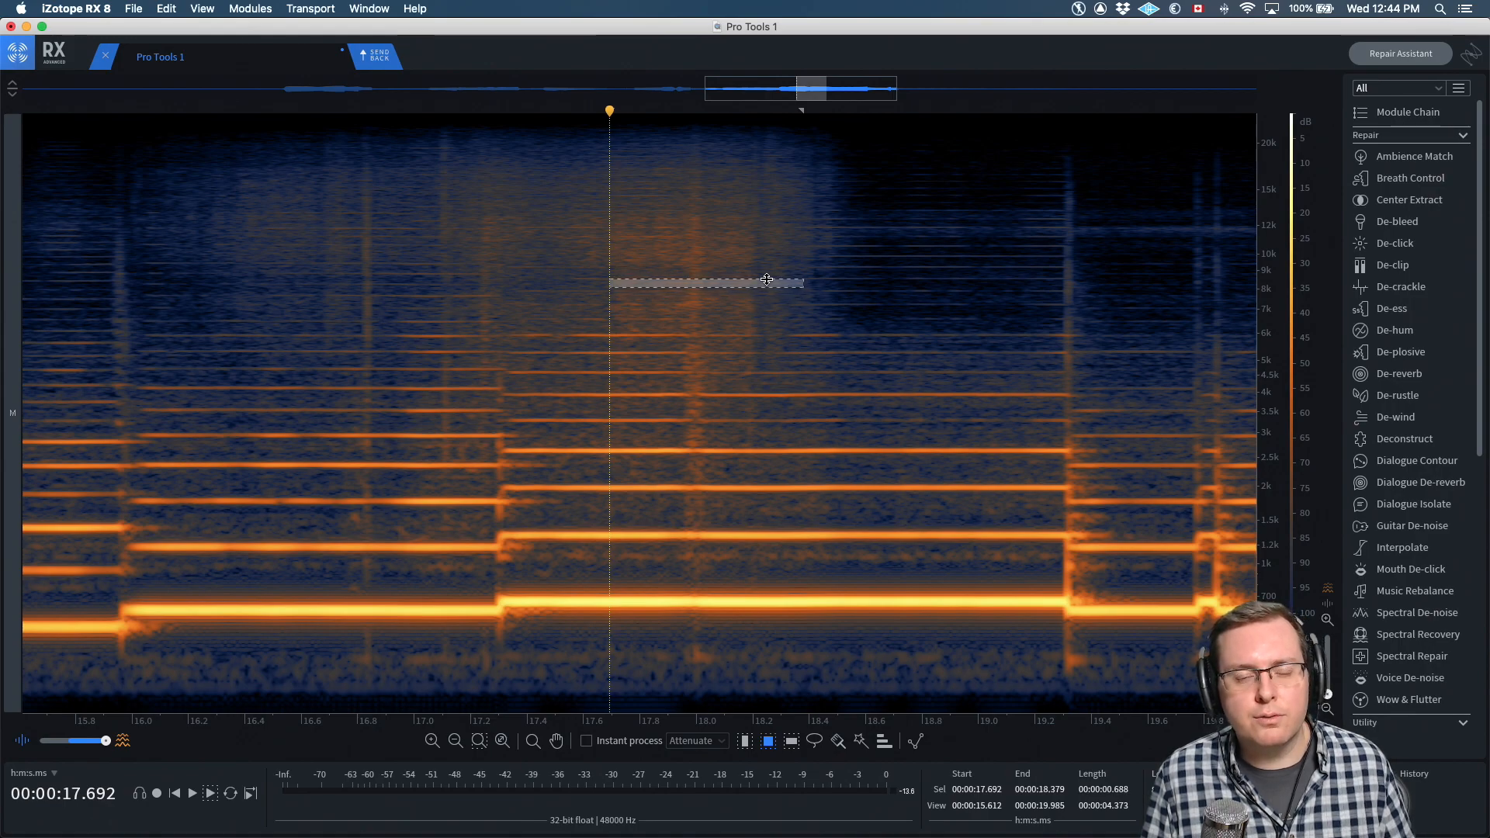
click(435, 221)
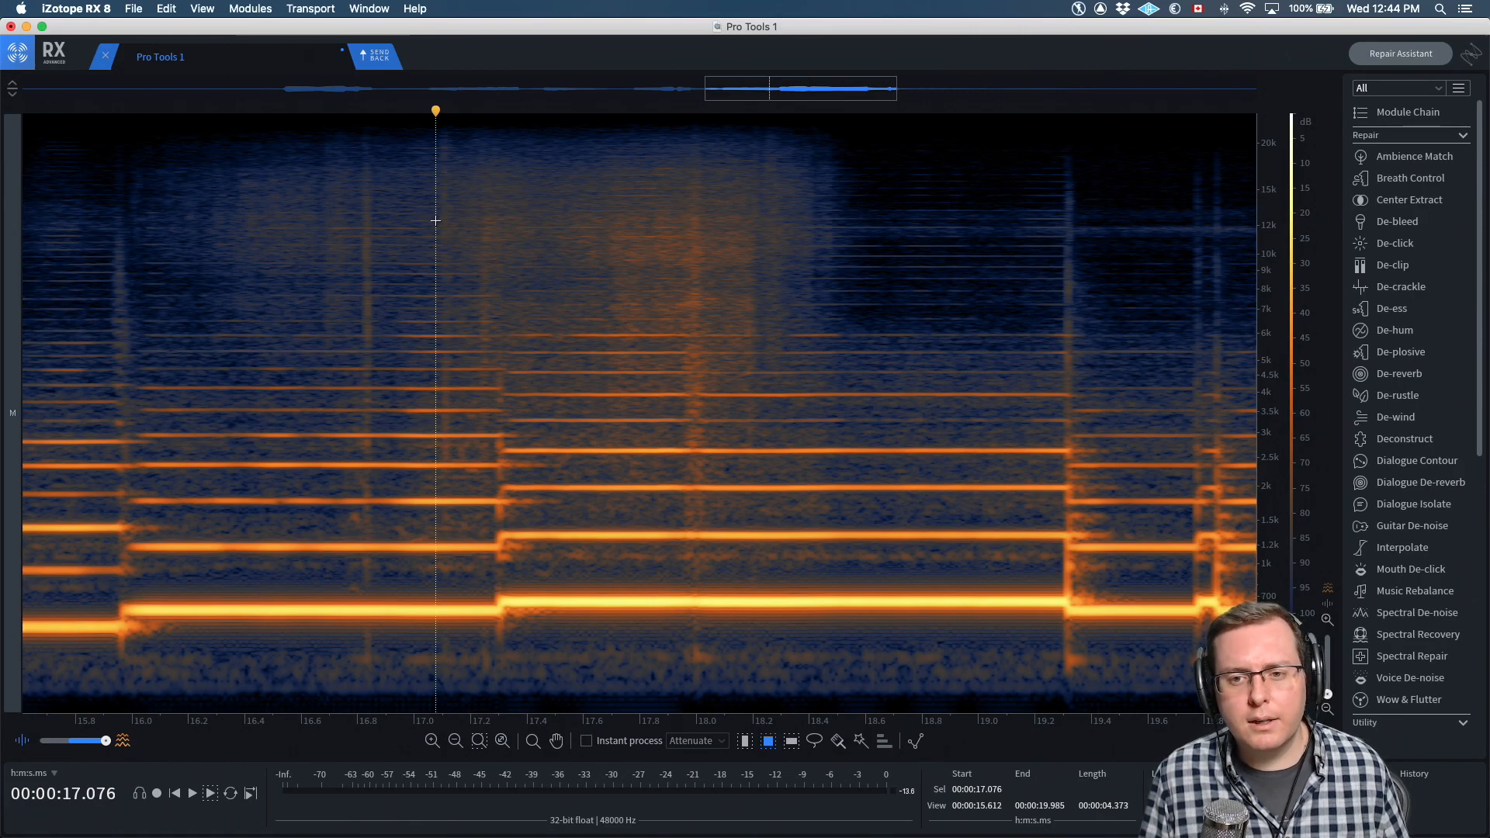
scroll(447, 224, down, 10)
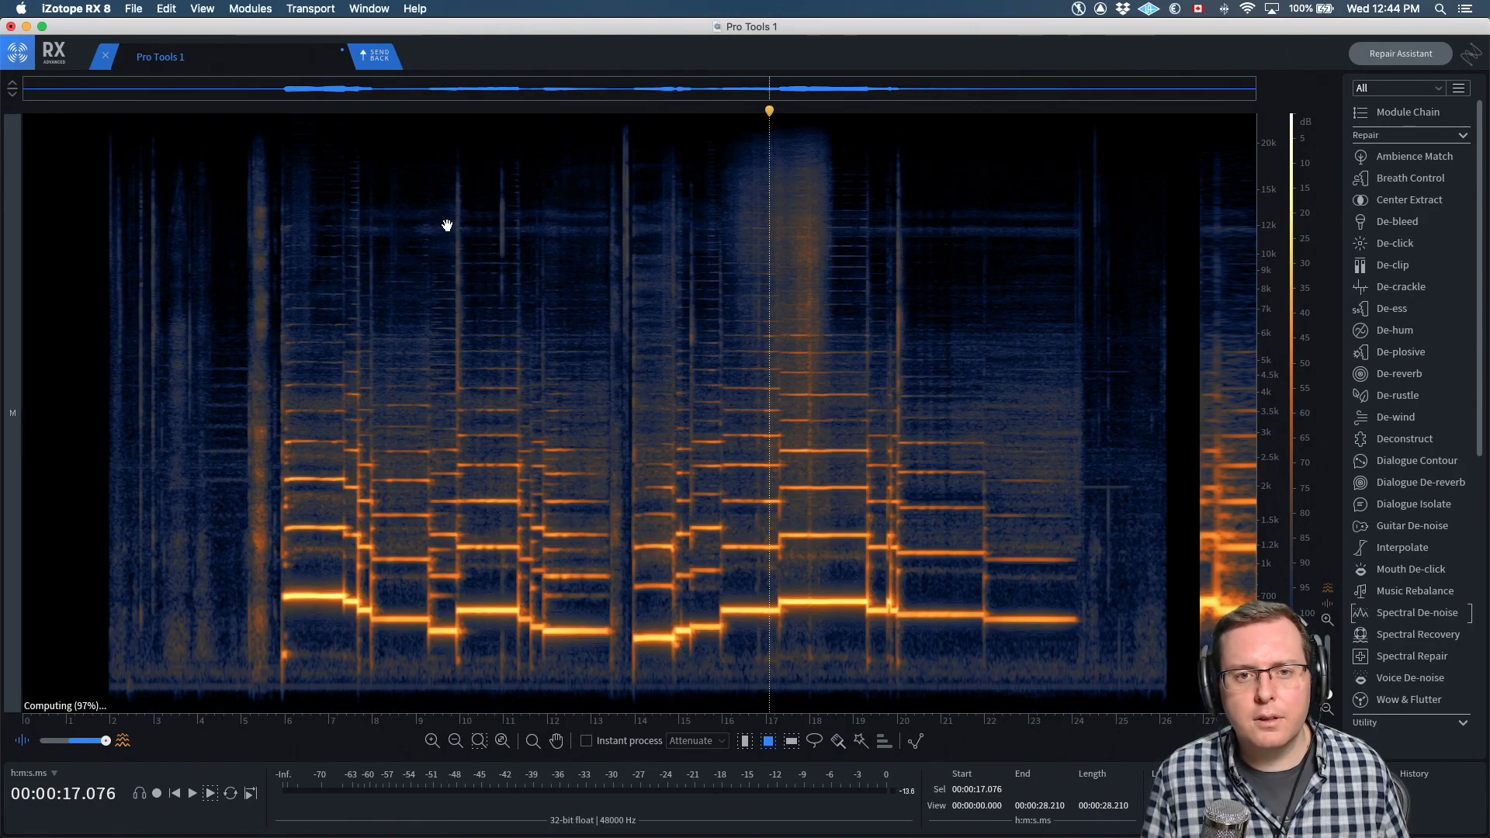
Play the note transitions from about 19.16 and 19.94 seconds to listen for key noise
click(892, 231)
scroll(891, 231, up, 5)
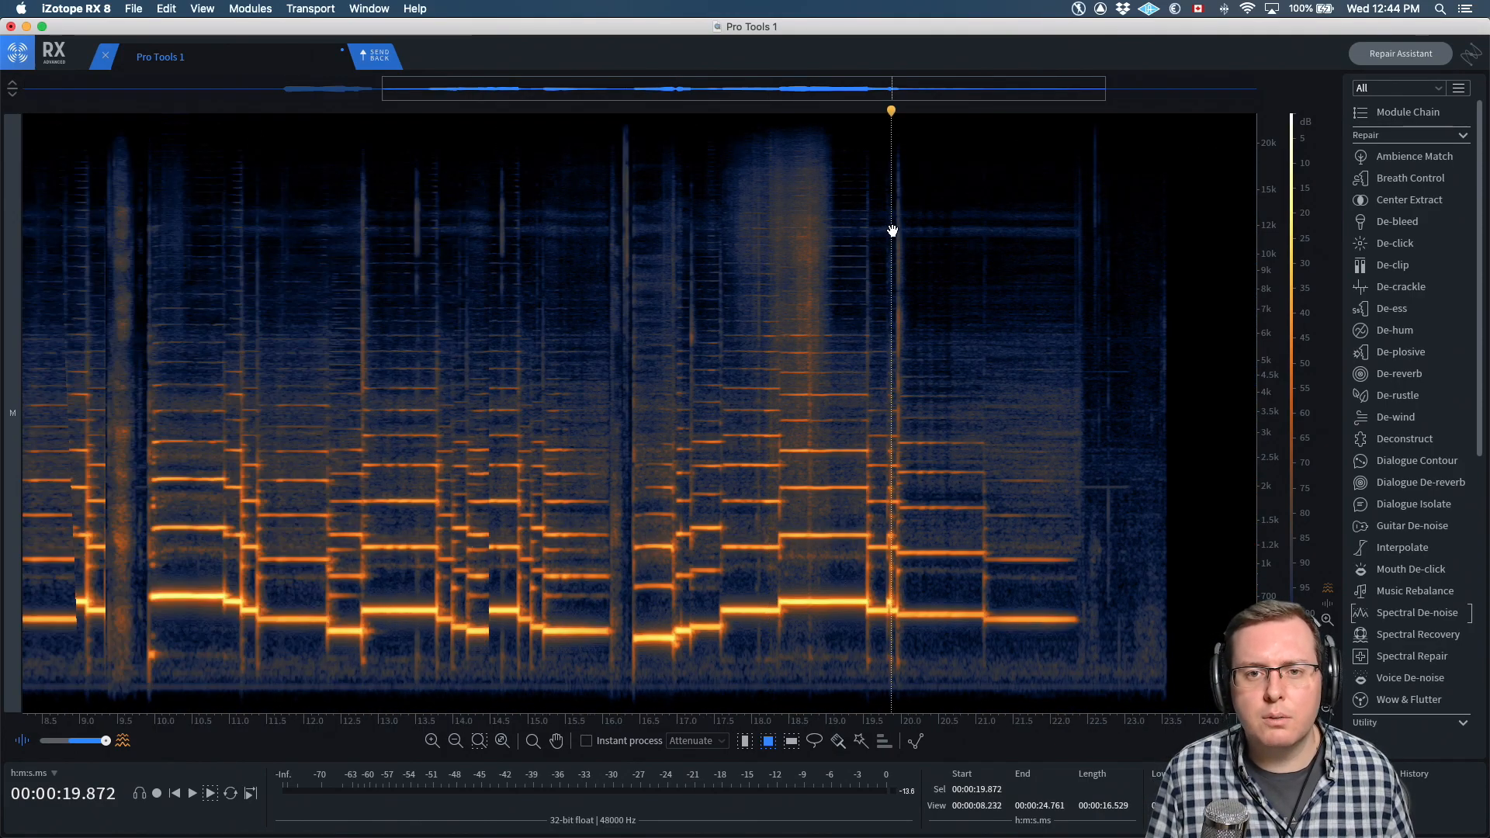
click(799, 227)
click(784, 223)
key(space)
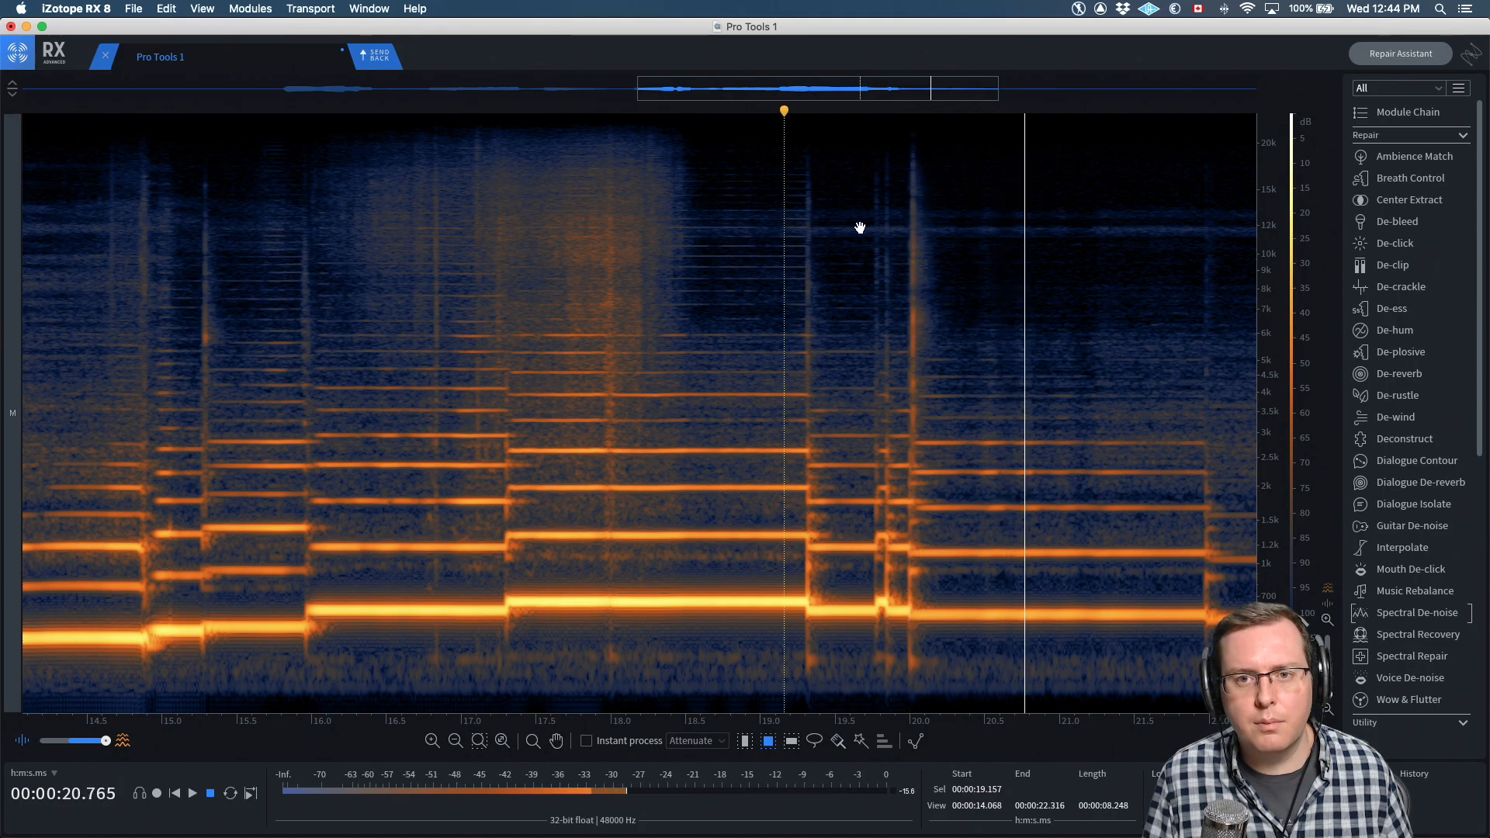
key(space)
click(900, 203)
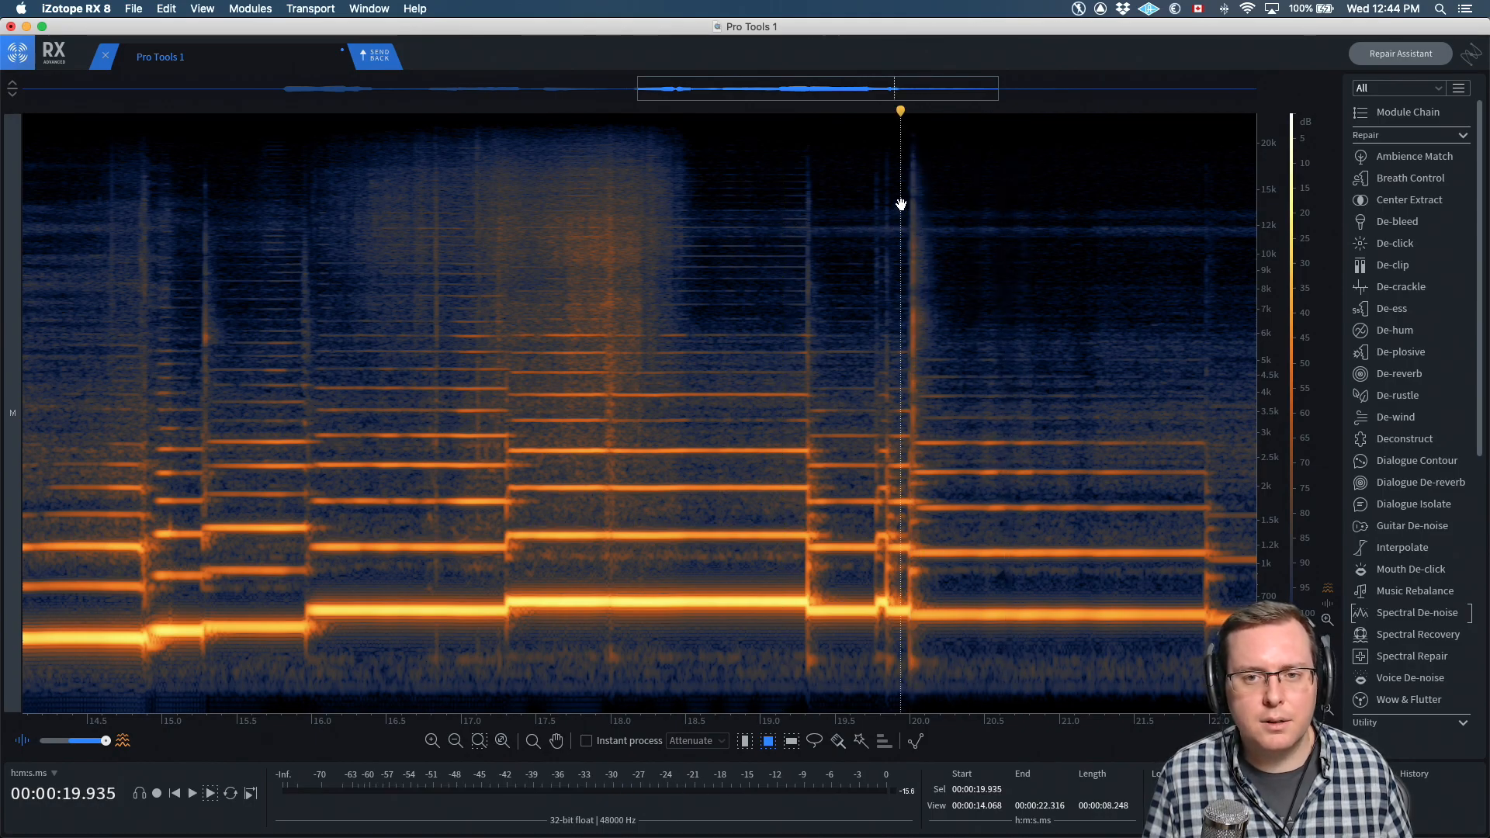
key(space)
key(space)
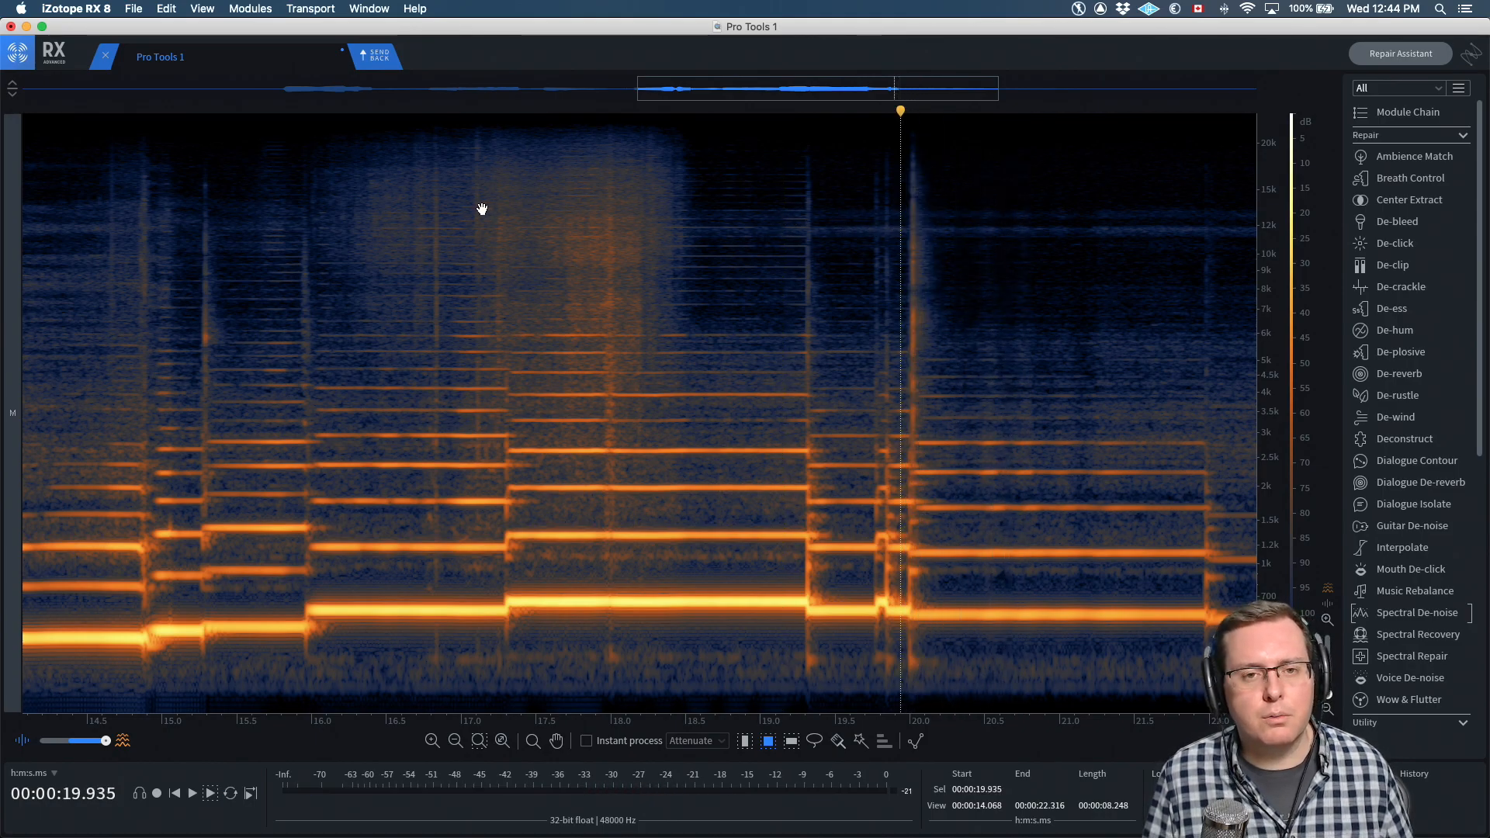
Play the gap between notes before 14 seconds, repeating it from about 13.67 seconds, to listen for breath and click noise
drag(852, 97, 743, 96)
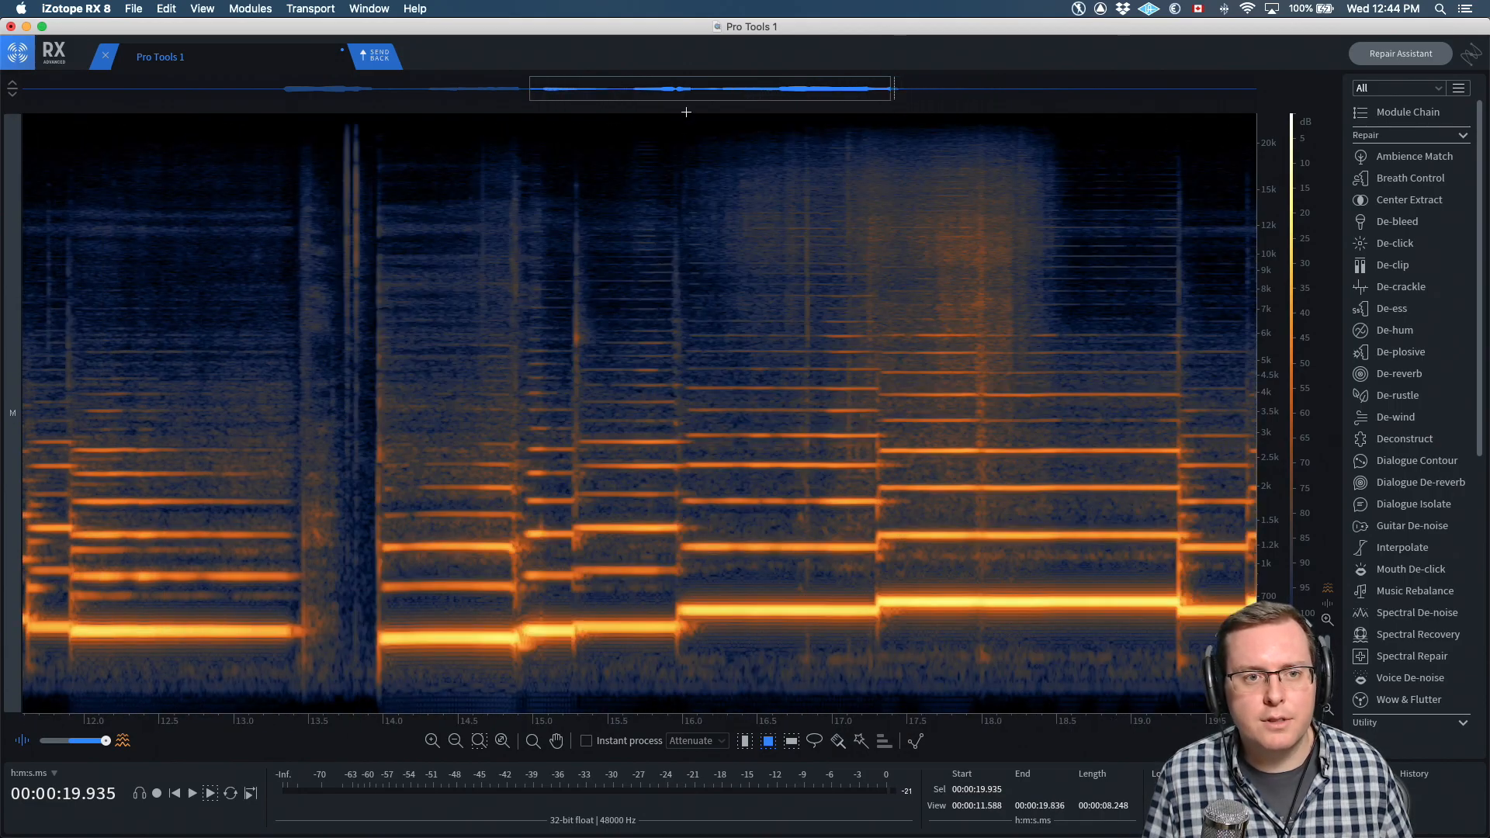
click(284, 141)
key(space)
key(space)
click(335, 143)
key(space)
key(space)
key(space)
key(space)
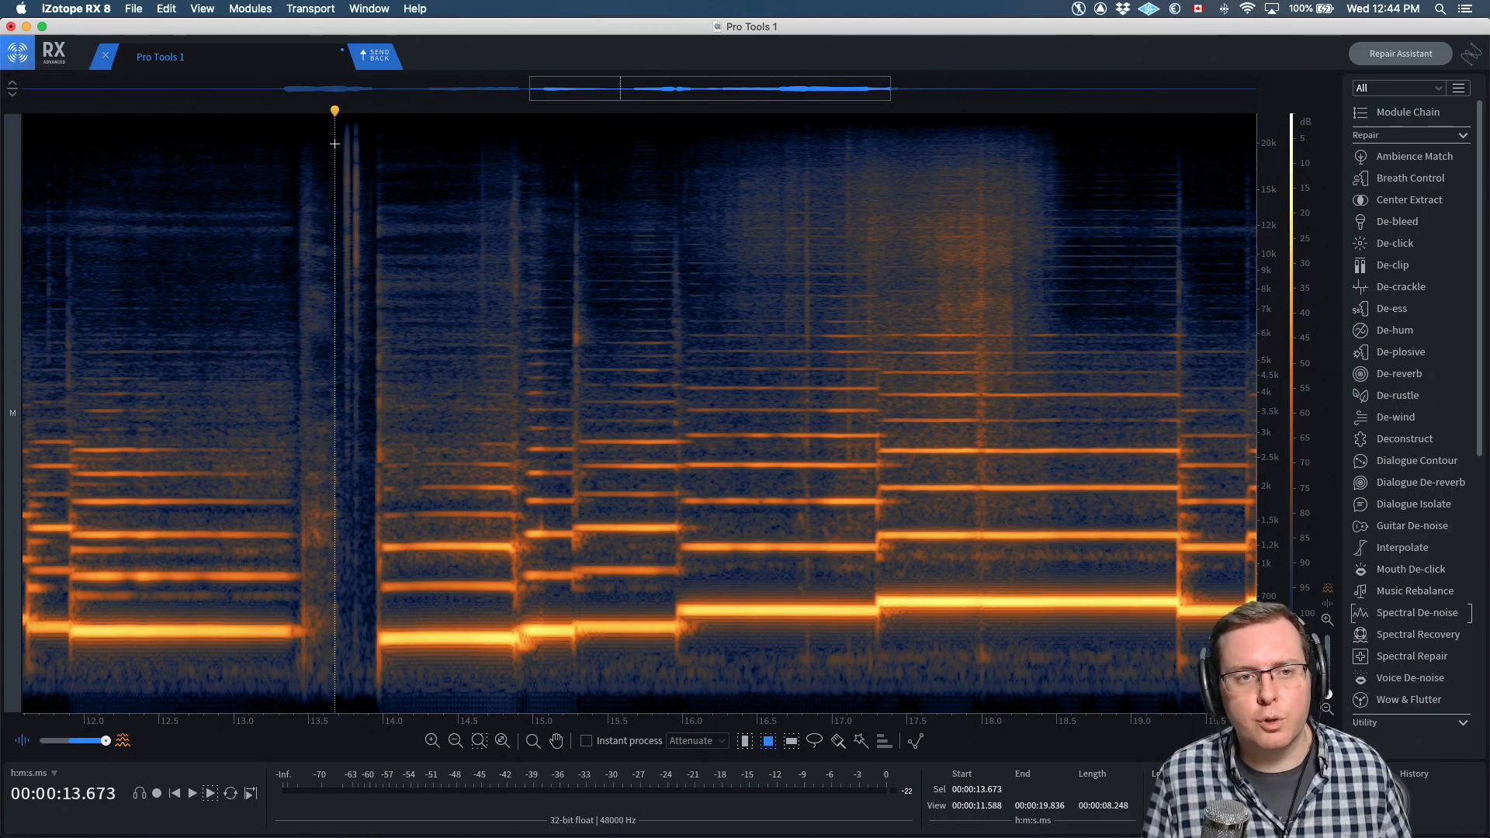
Play the attack of the first note from about 5.74 seconds in a close-up of the spectrogram
scroll(335, 143, down, 5)
click(277, 175)
scroll(277, 175, up, 6)
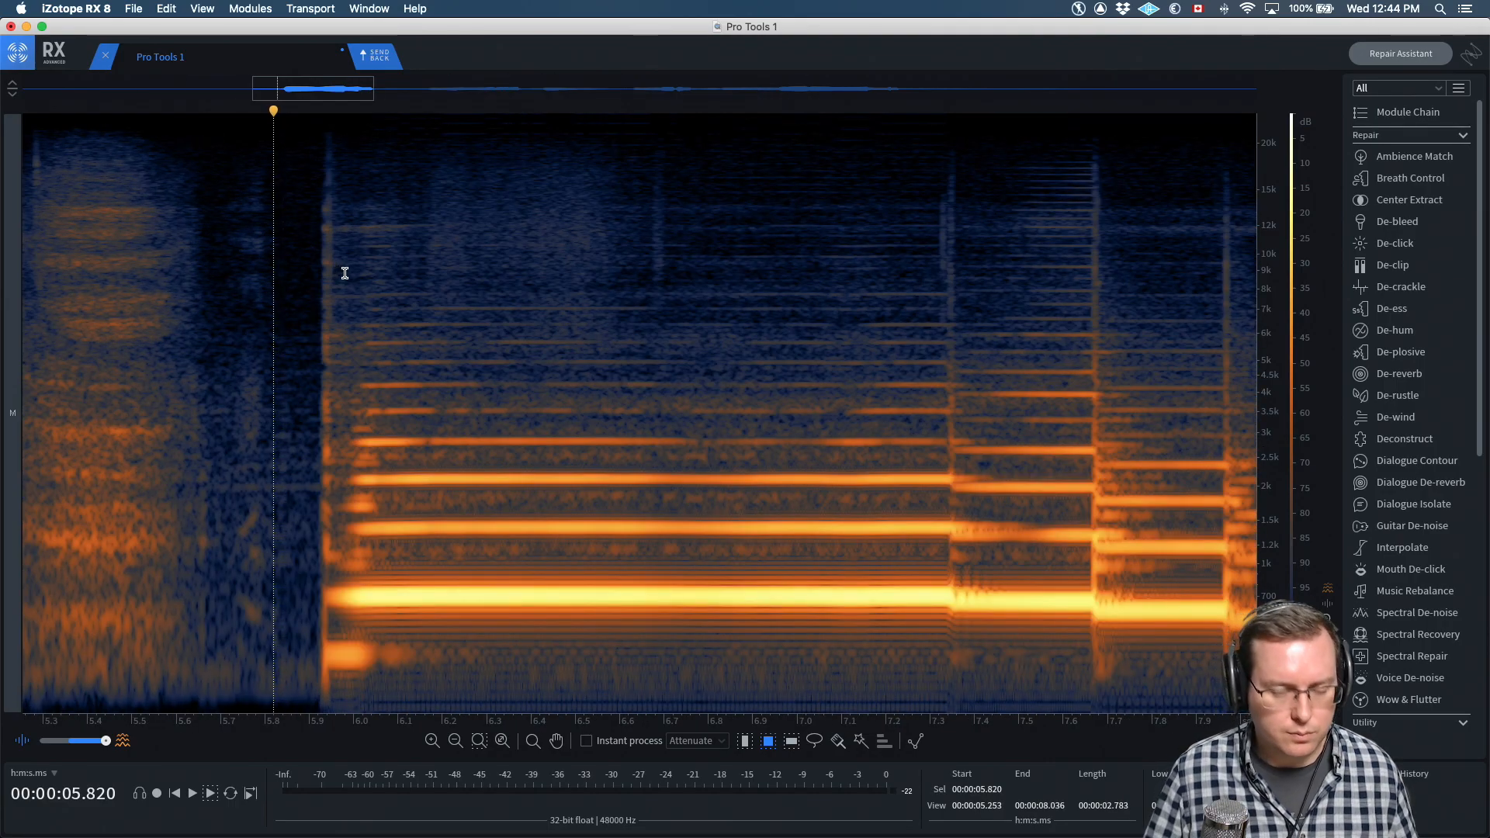
click(239, 311)
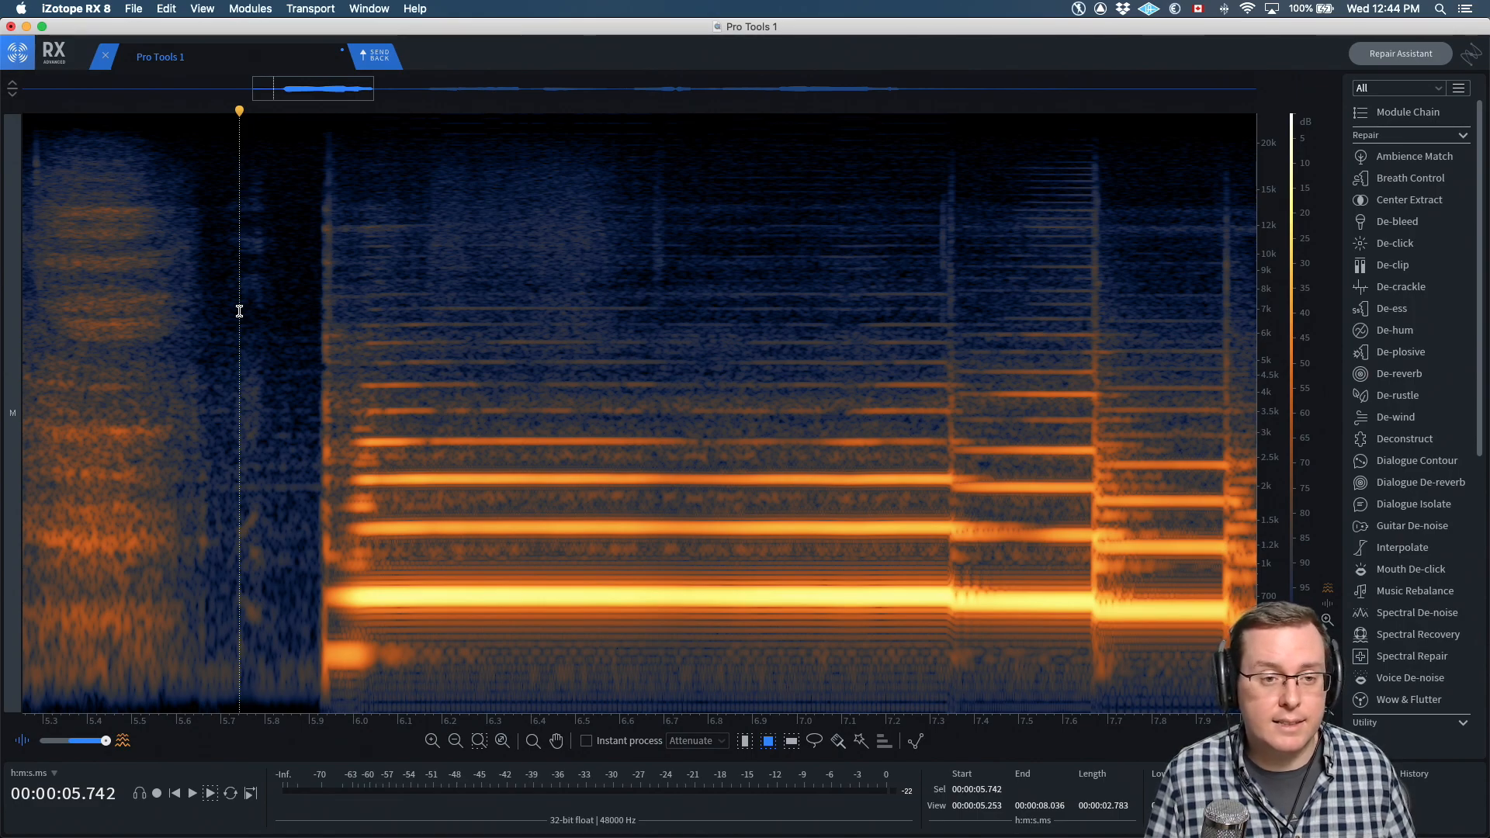
key(space)
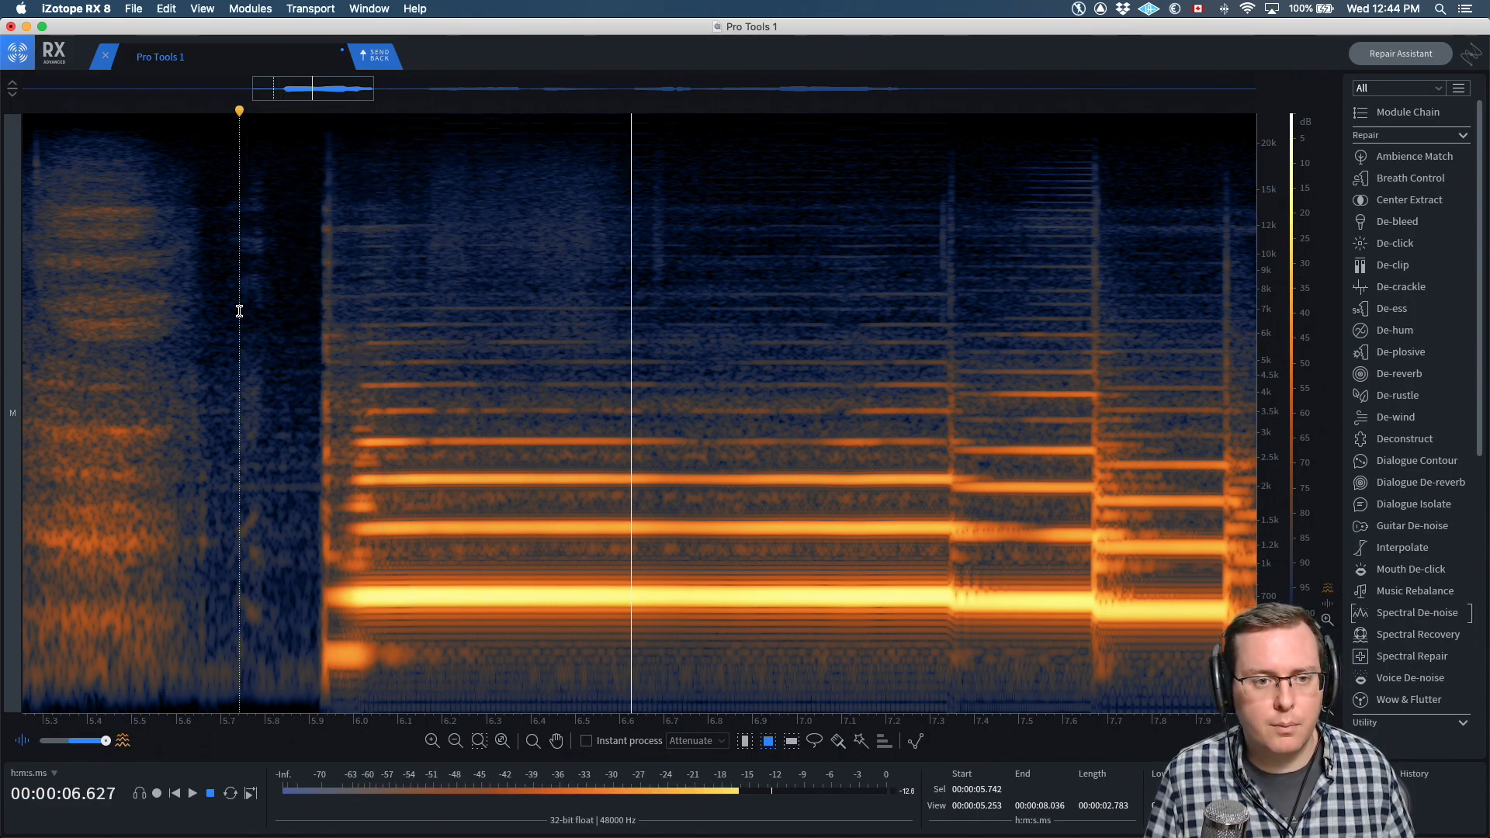
key(space)
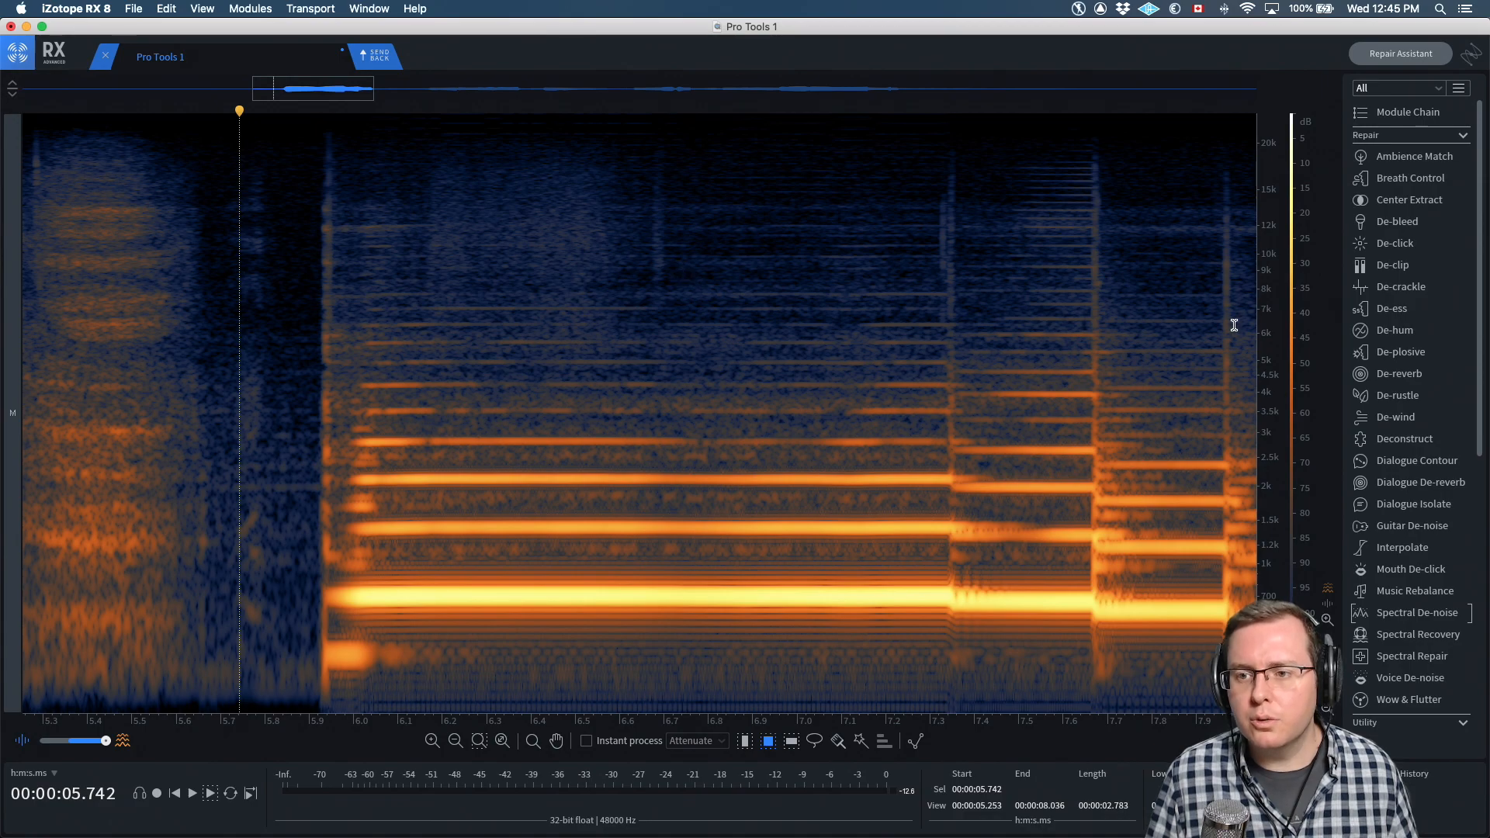
Open the Spectral Repair module and review its Replace, Pattern and Partials + Noise modes, ending on Attenuate
click(1409, 657)
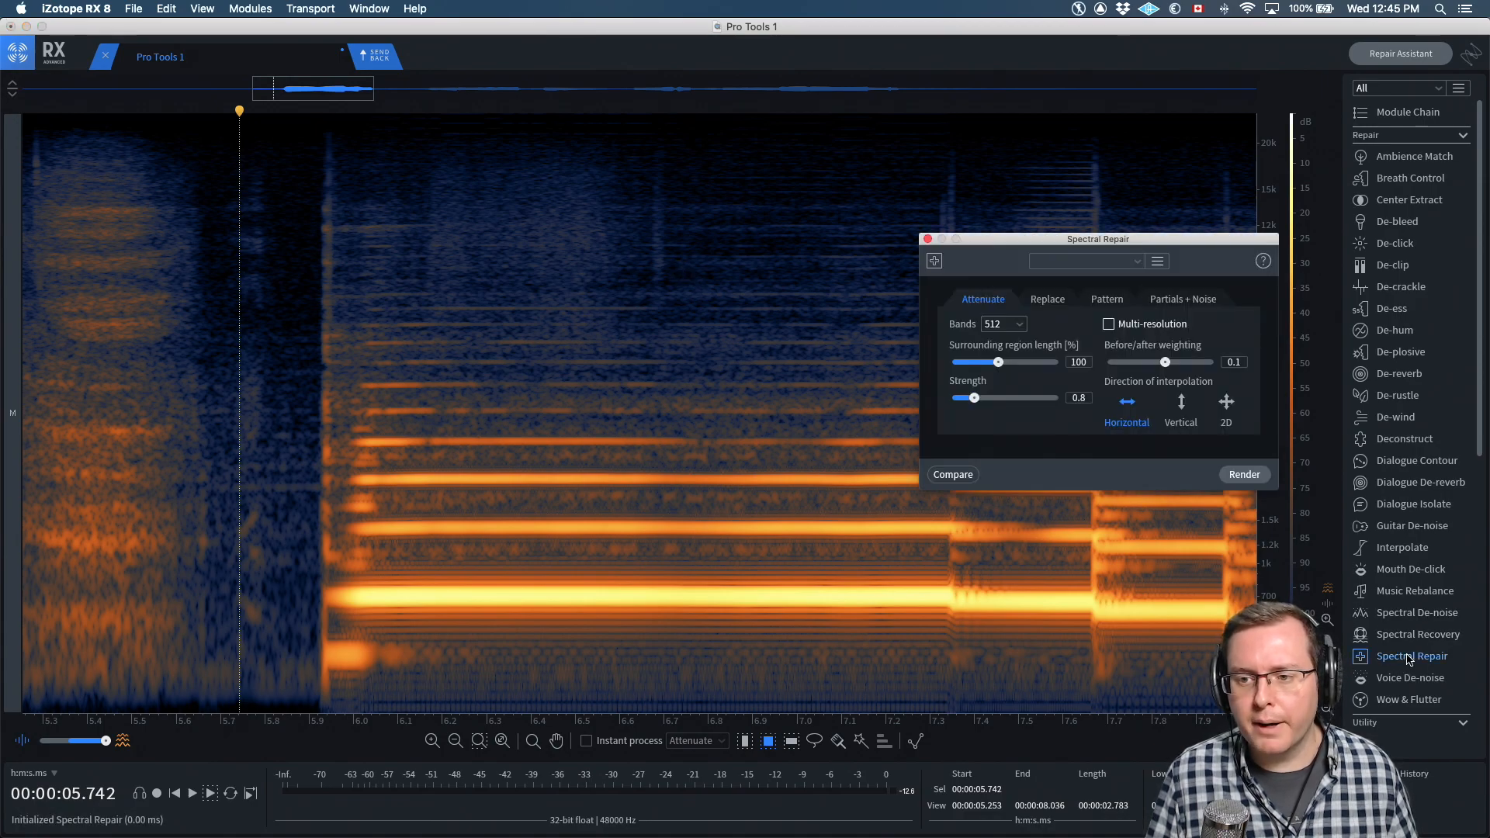
drag(1013, 246, 827, 209)
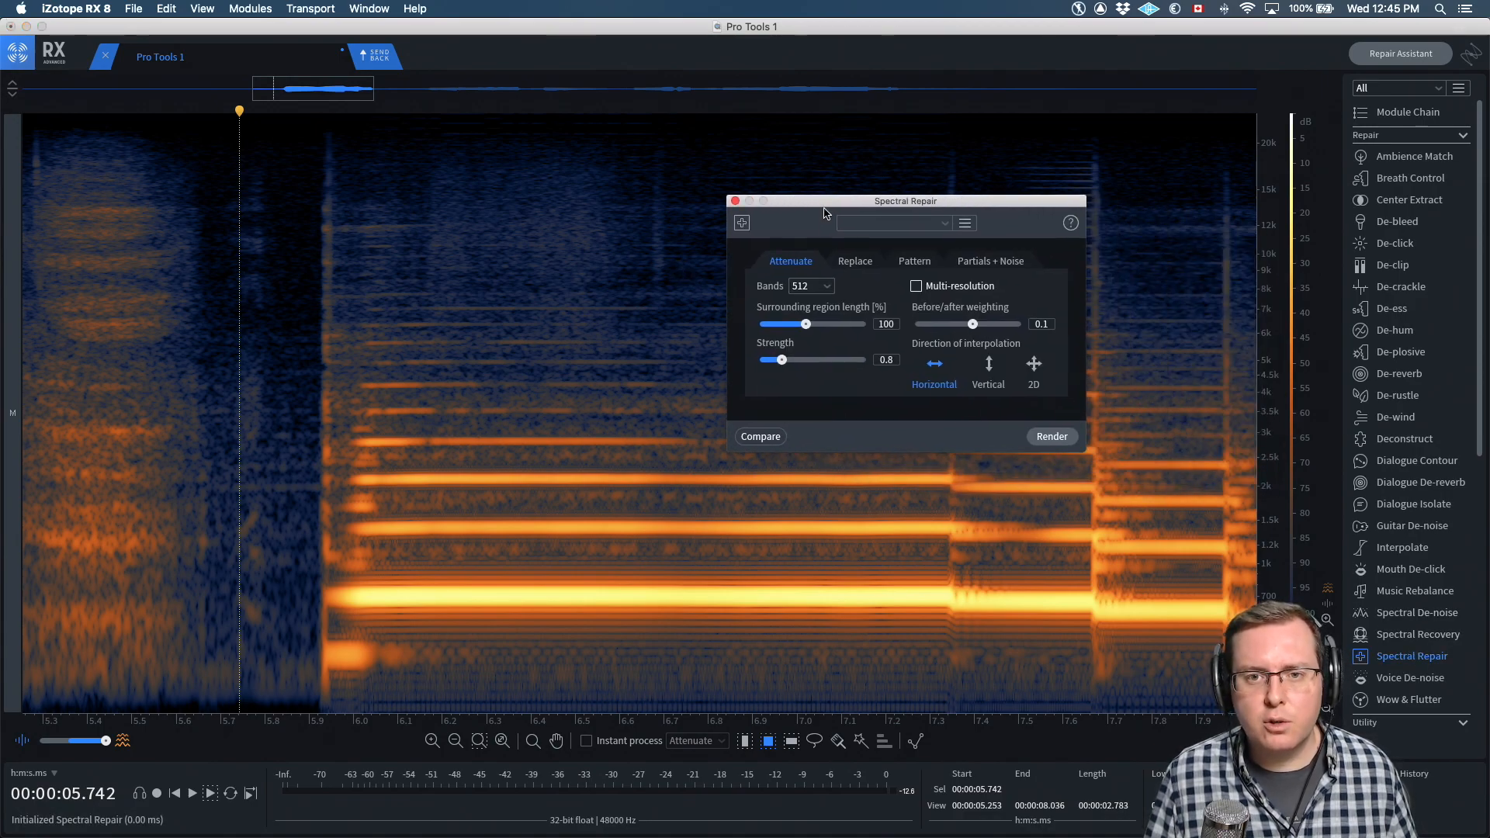
click(863, 263)
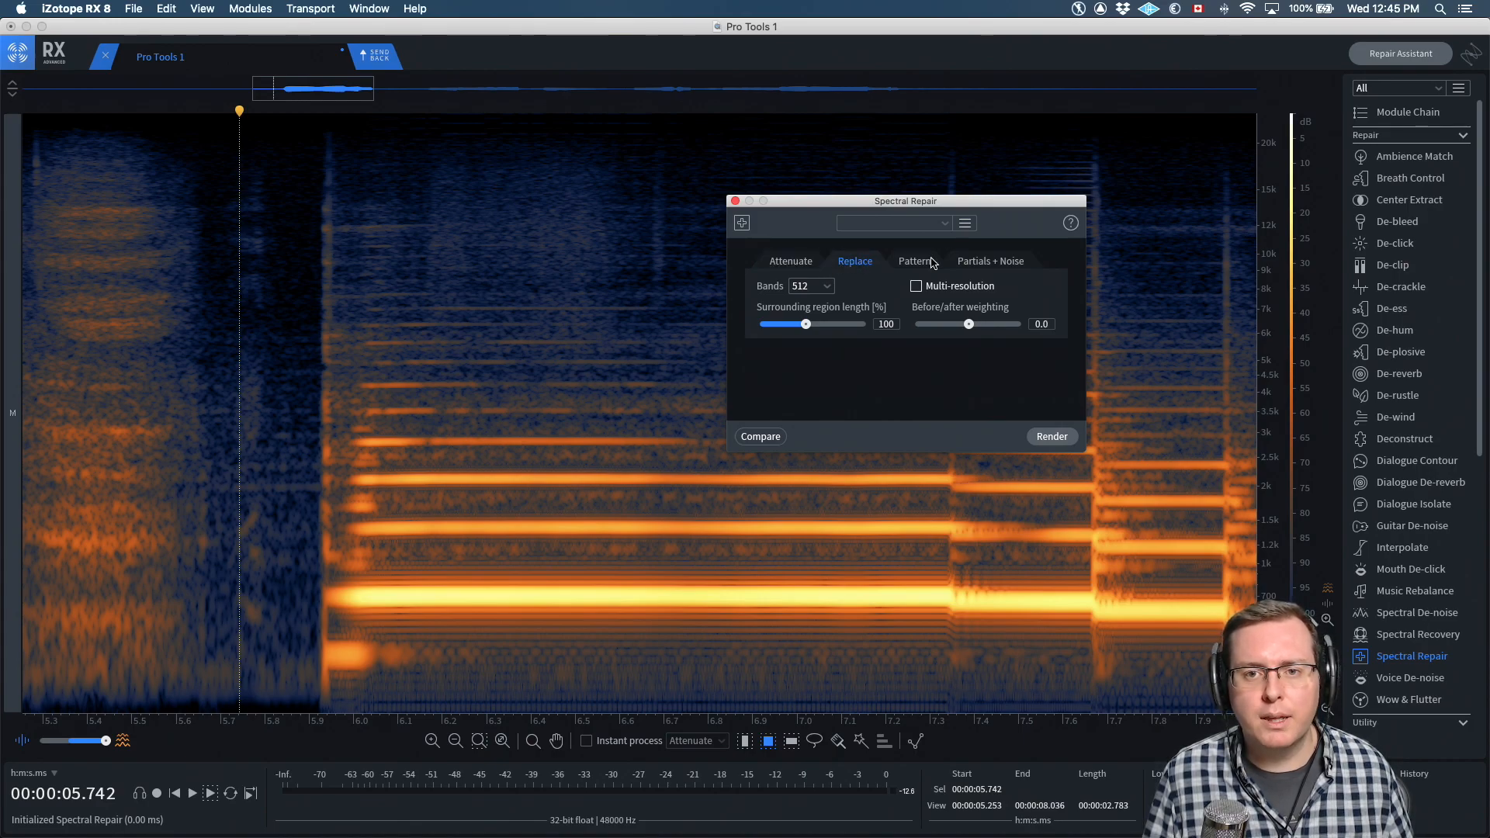
click(918, 263)
click(996, 264)
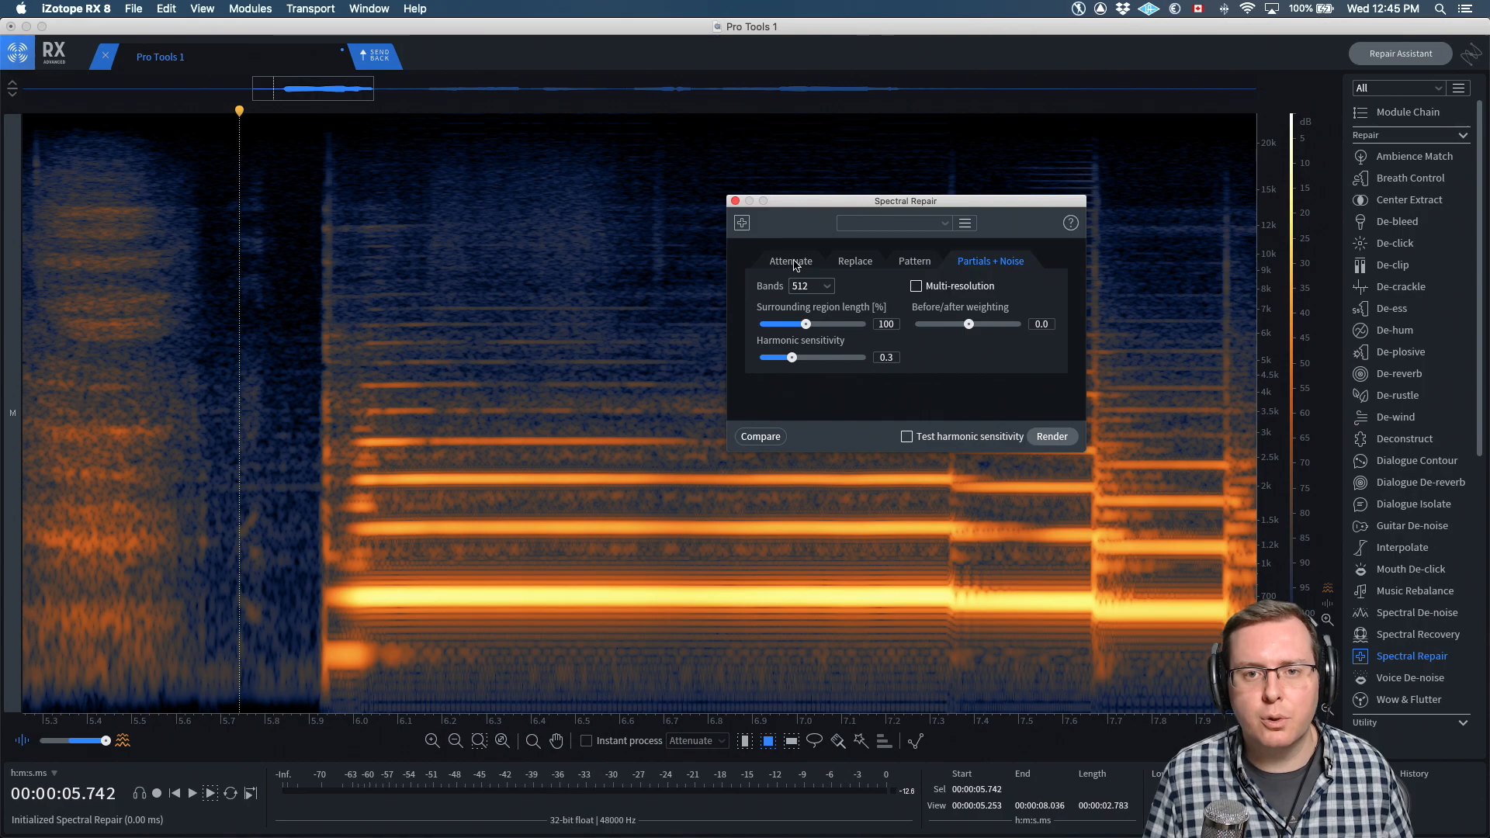
click(801, 263)
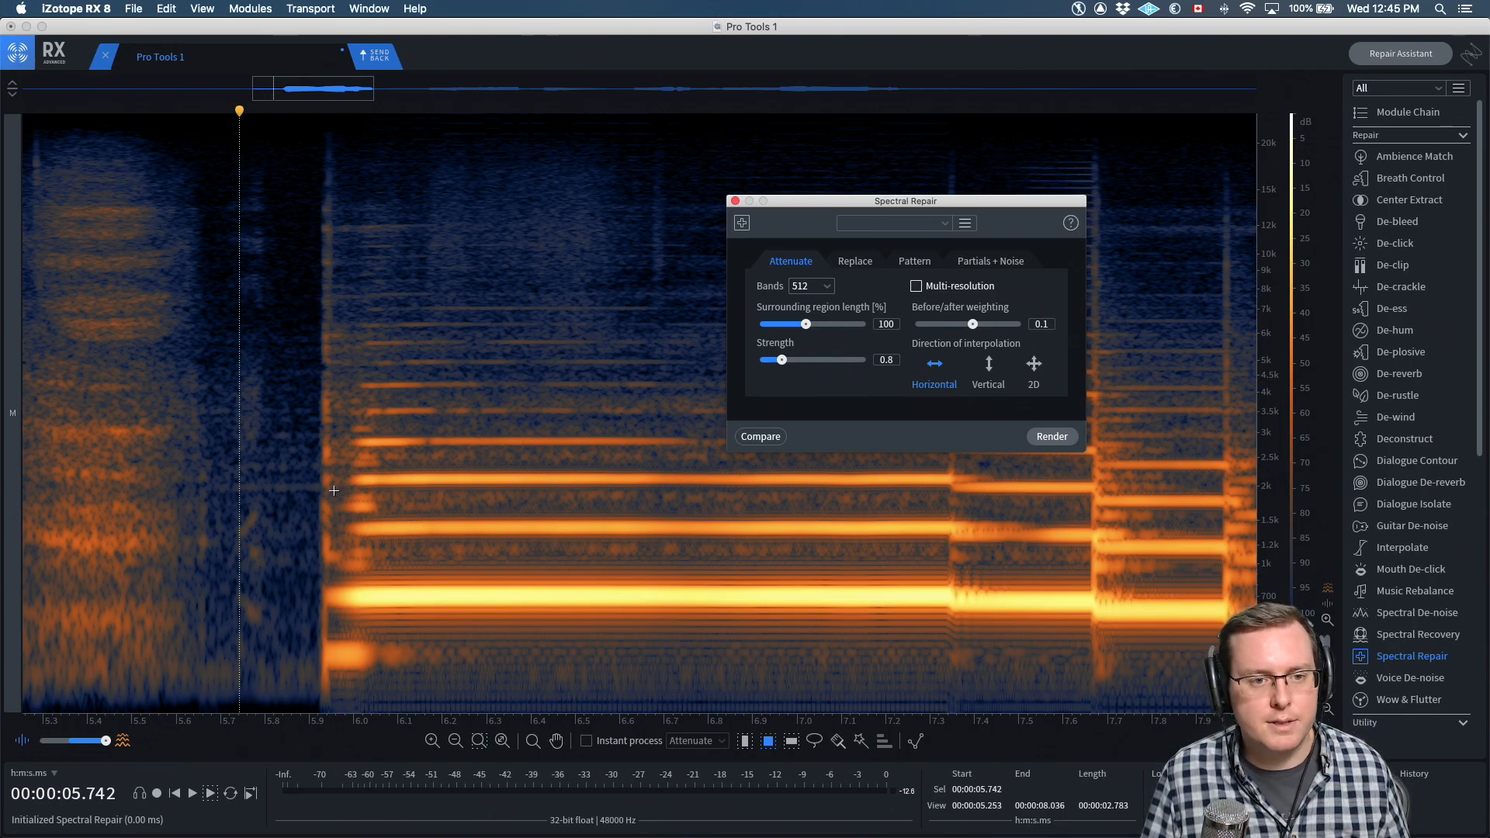
Select the noise patch between the first note's partials around 2.5 kHz, from about 5.96 to 6.13 seconds
drag(335, 490, 389, 517)
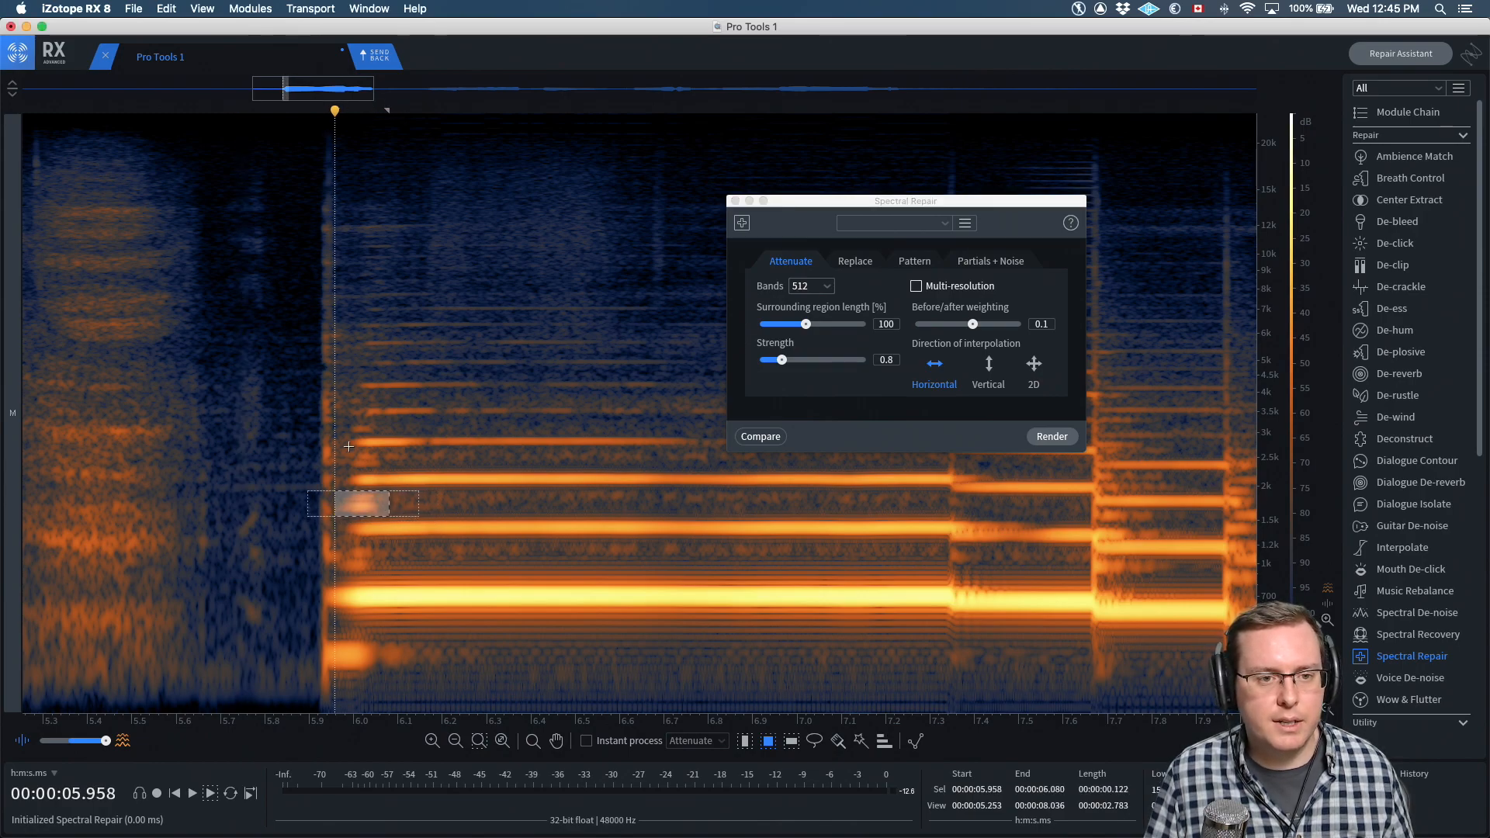
drag(344, 450, 397, 472)
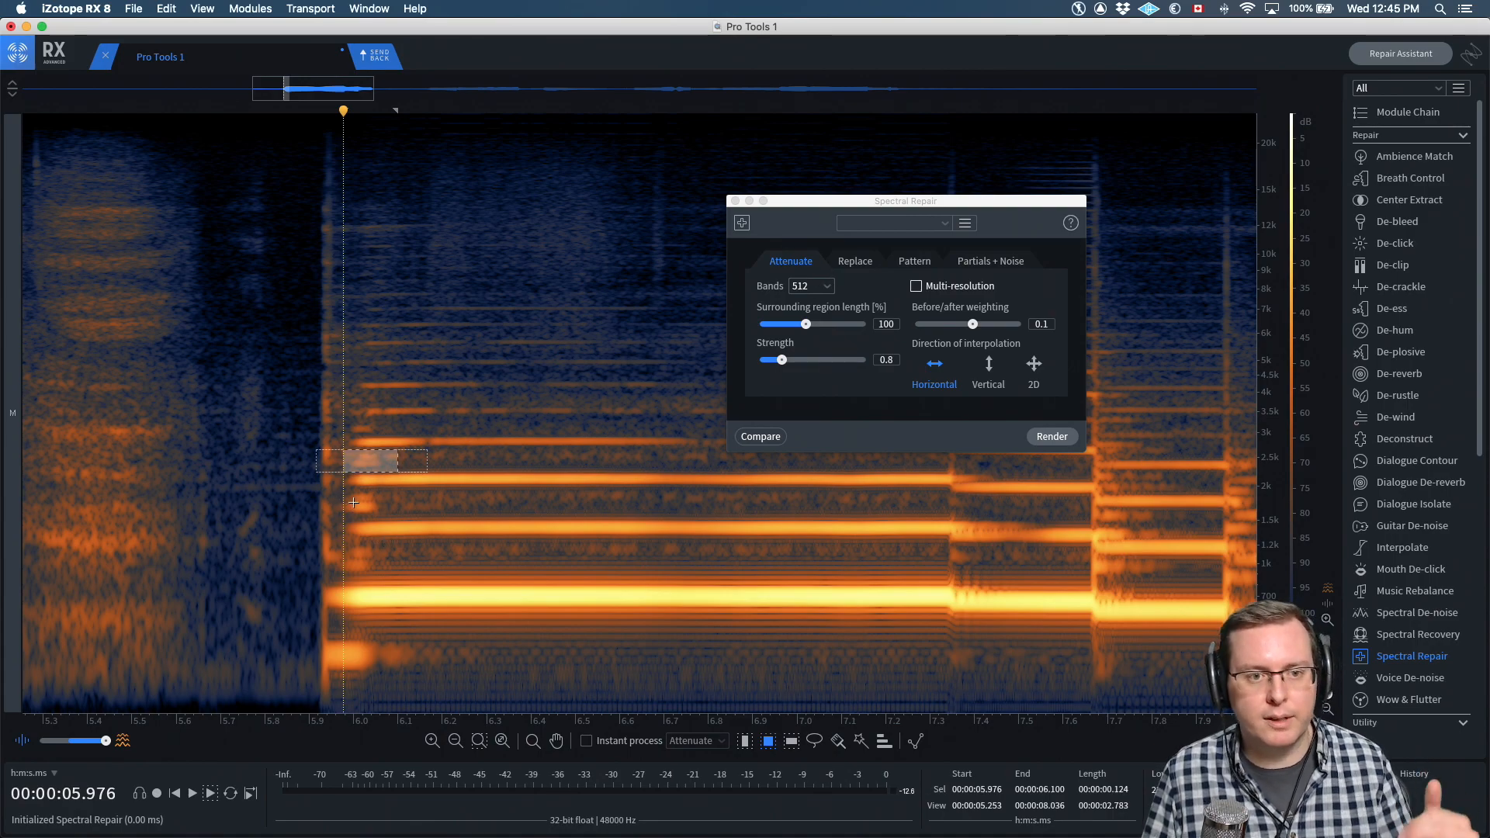
click(377, 499)
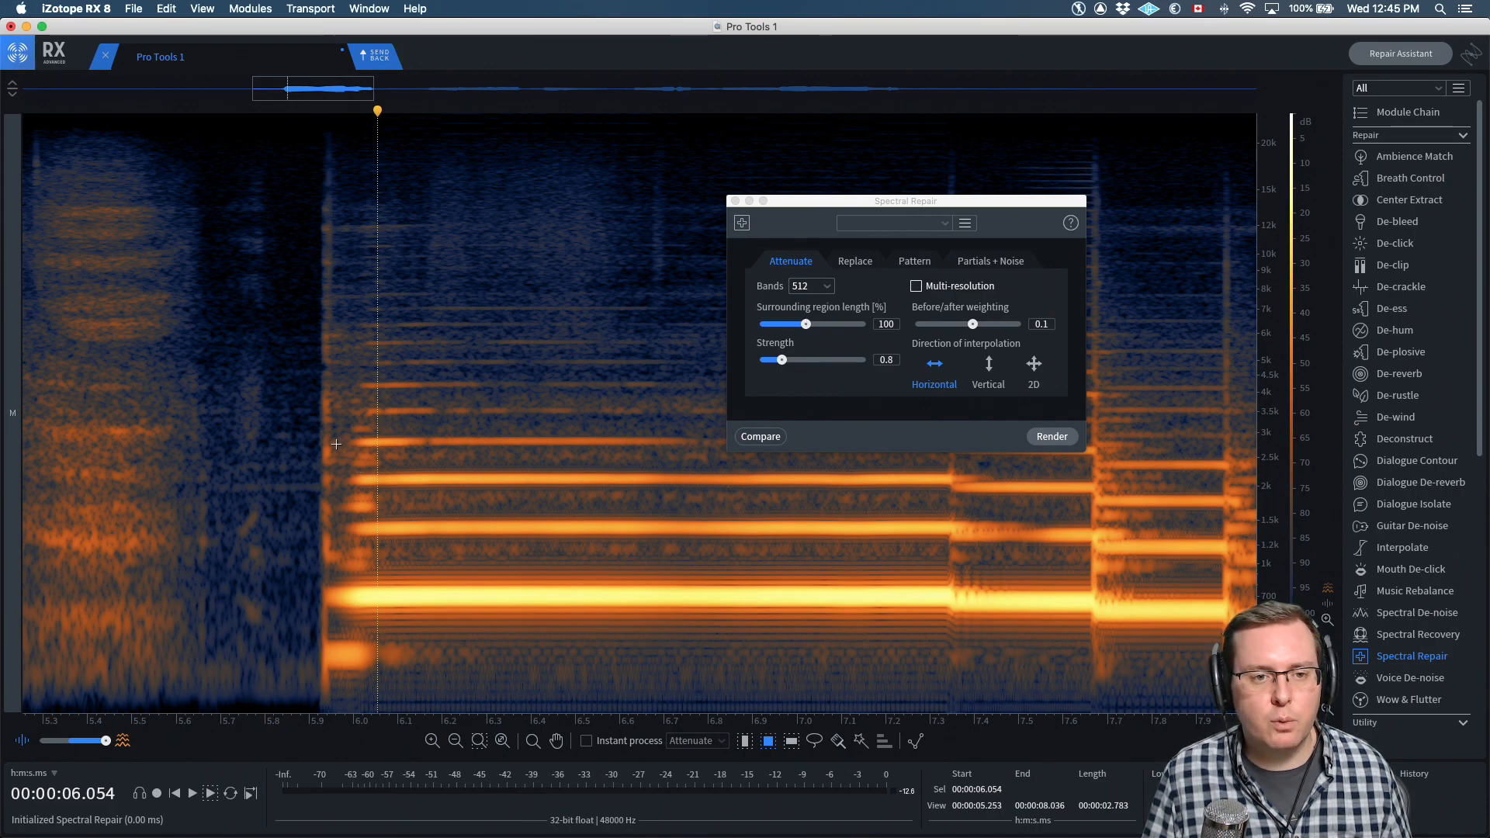
drag(336, 444, 412, 473)
Set the Attenuate strength to 1.0 and before/after weighting to 0.0, with horizontal direction of interpolation
drag(804, 326, 788, 362)
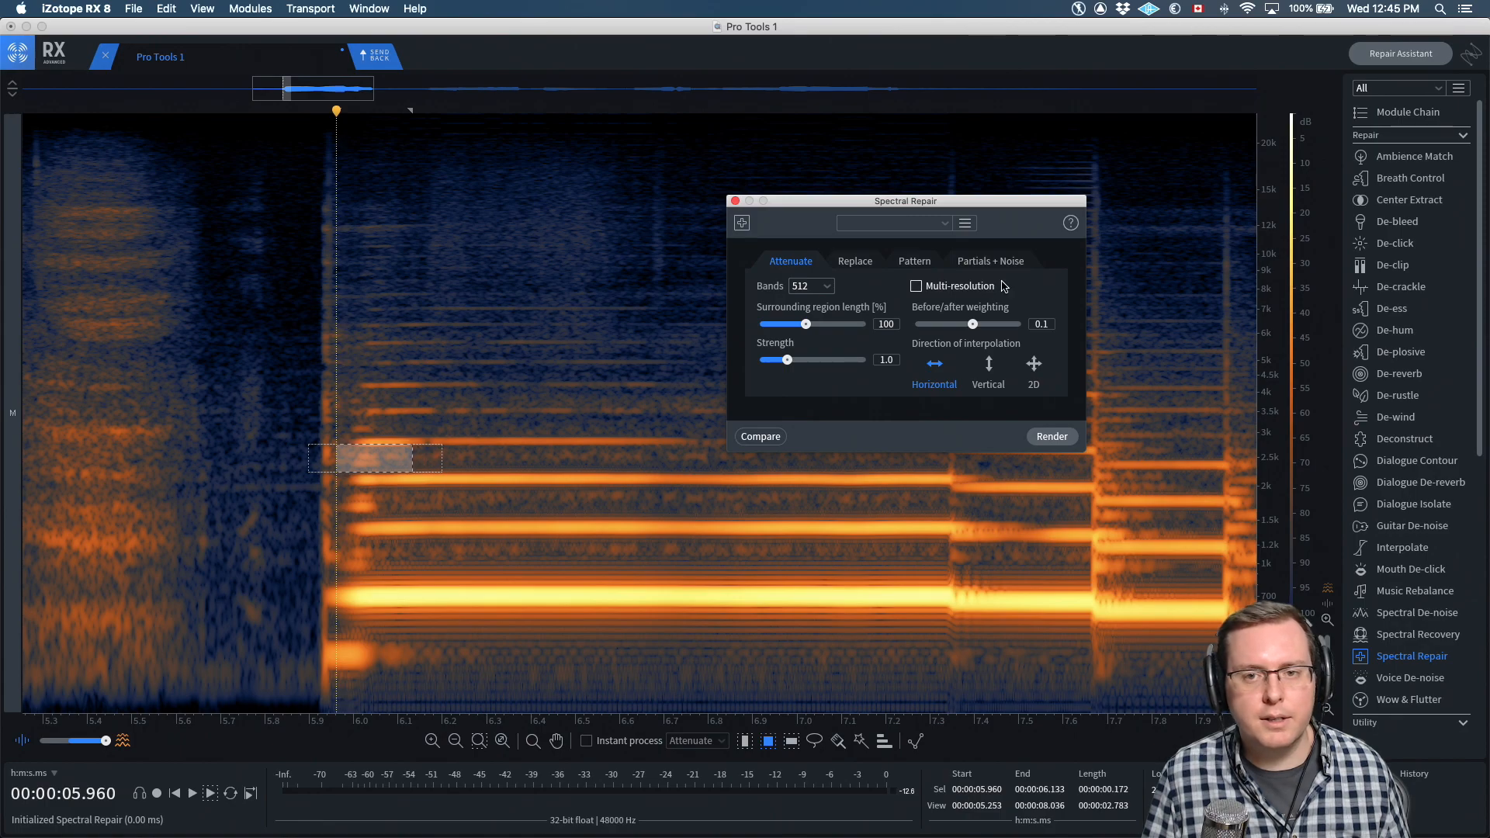
mouse_move(972, 324)
mouse_down()
mouse_move(857, 329)
mouse_move(1033, 326)
mouse_move(970, 335)
mouse_up()
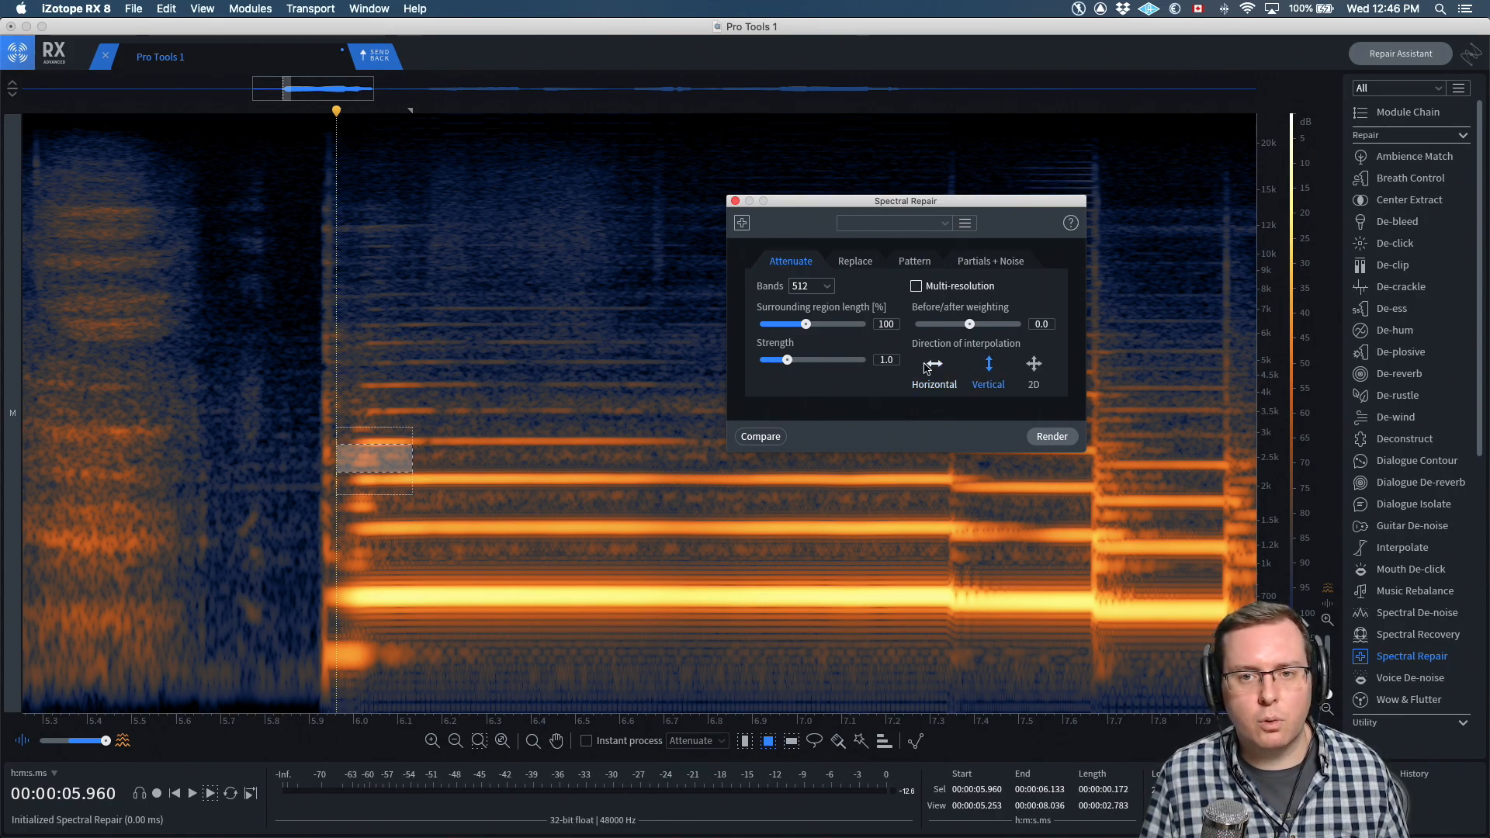
click(1033, 364)
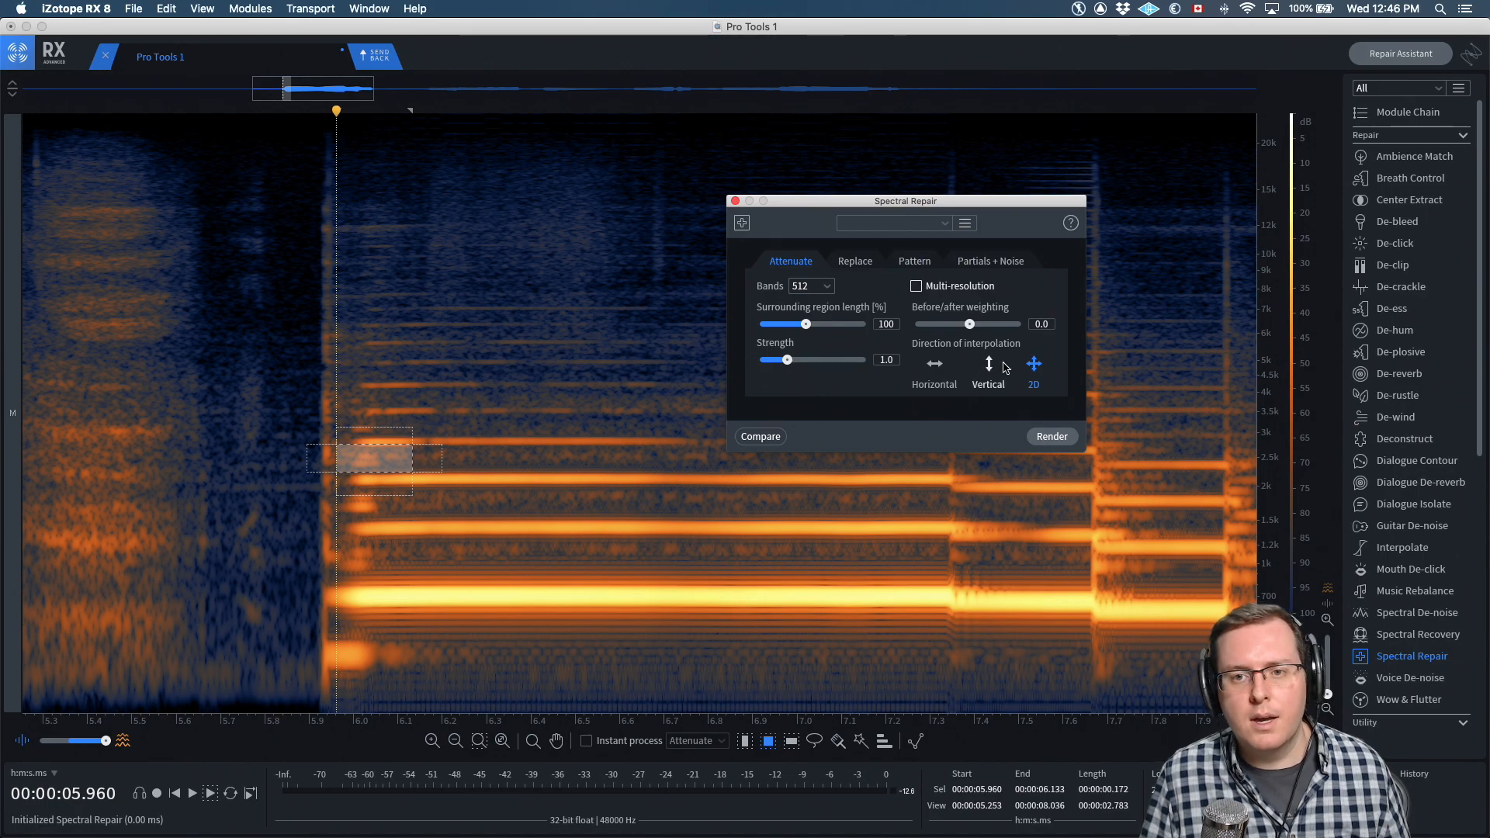
click(941, 365)
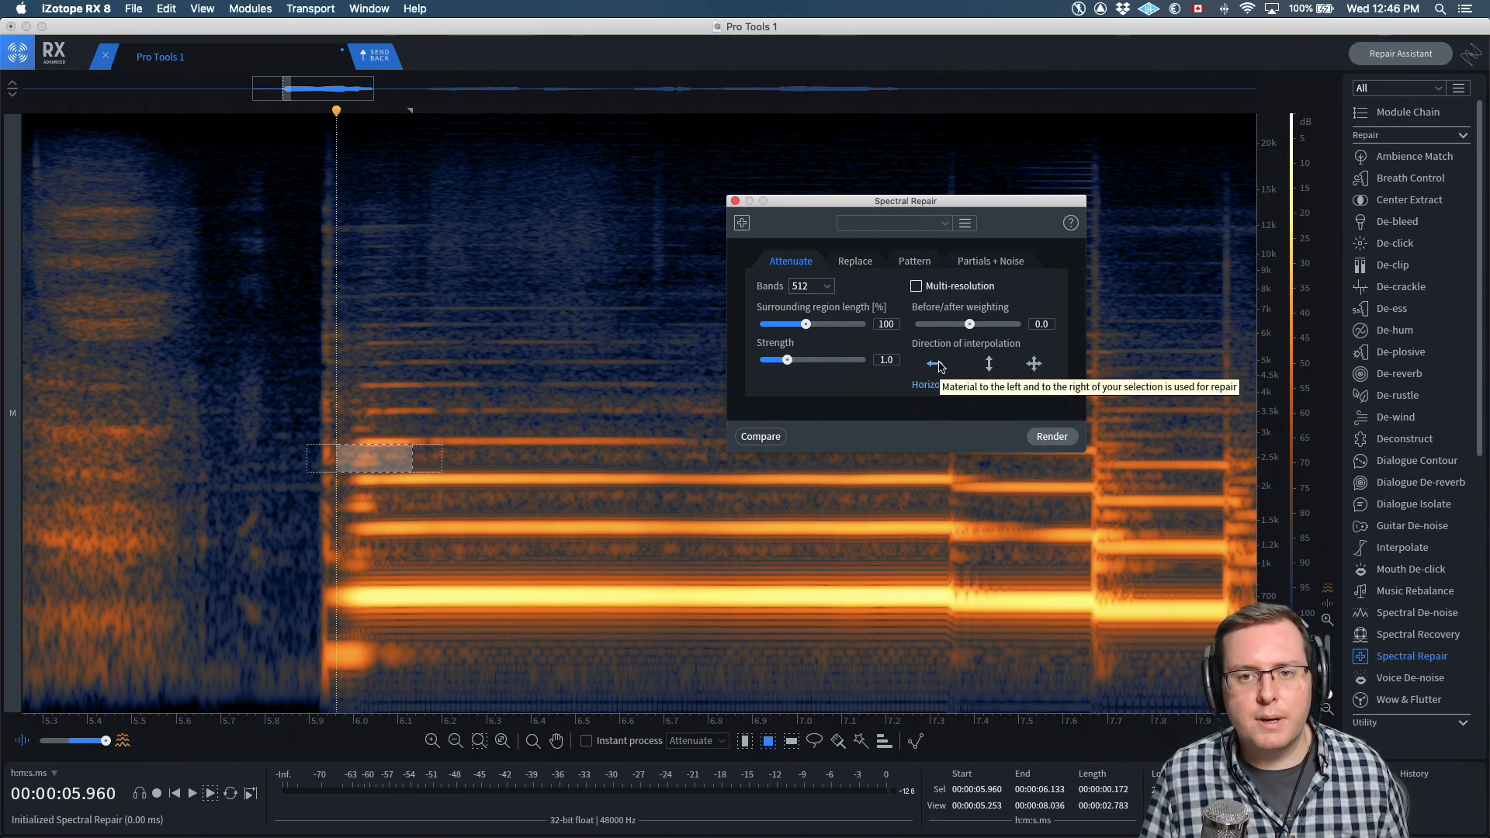
Open the Spectral Repair help page in Chrome and examine the explanations of the Attenuate mode and its controls
key(super+Tab)
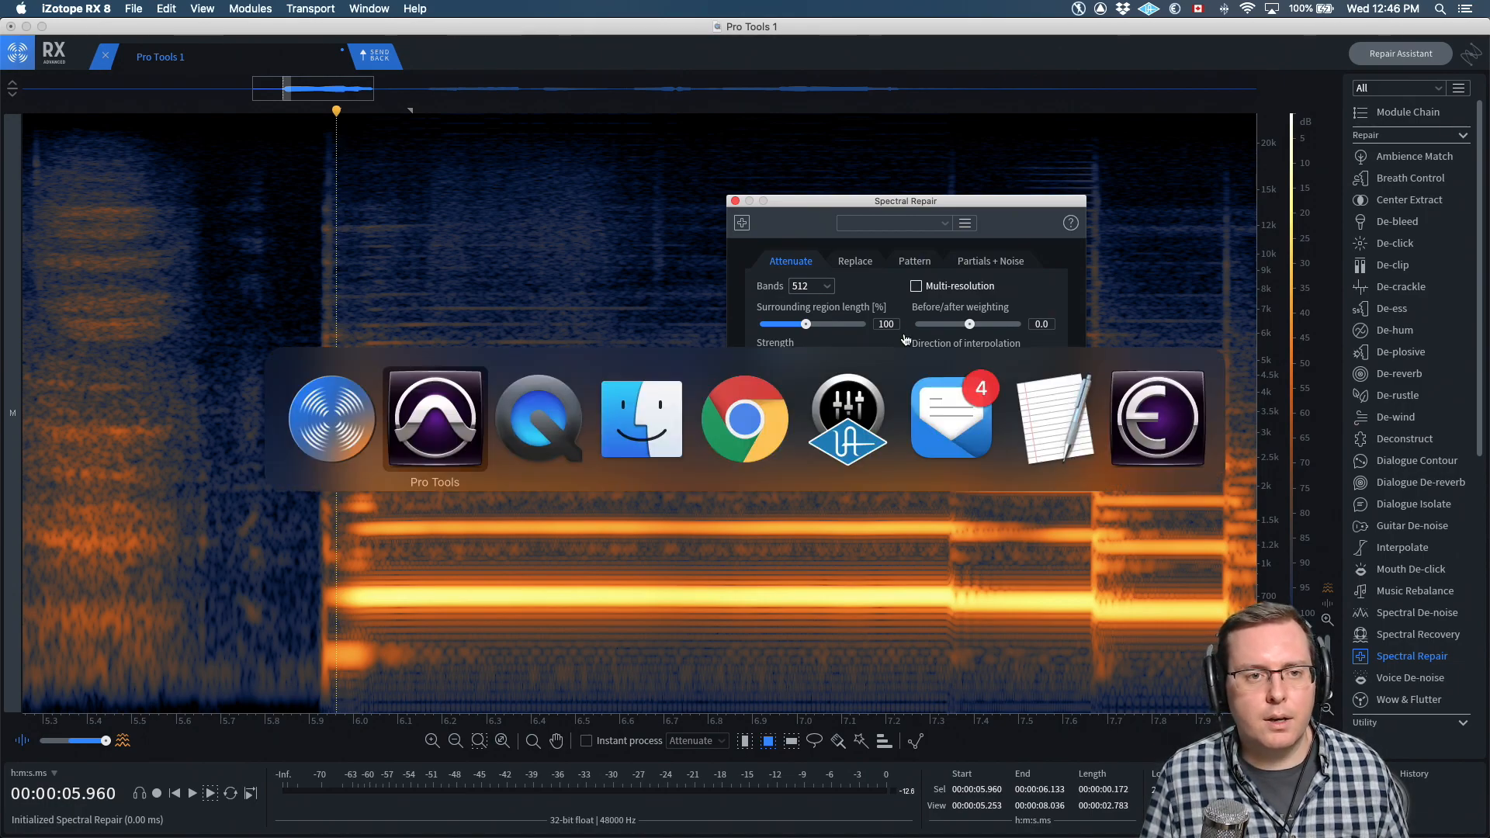
key(super+Tab)
key(super+Tab)
key(super+Tab)
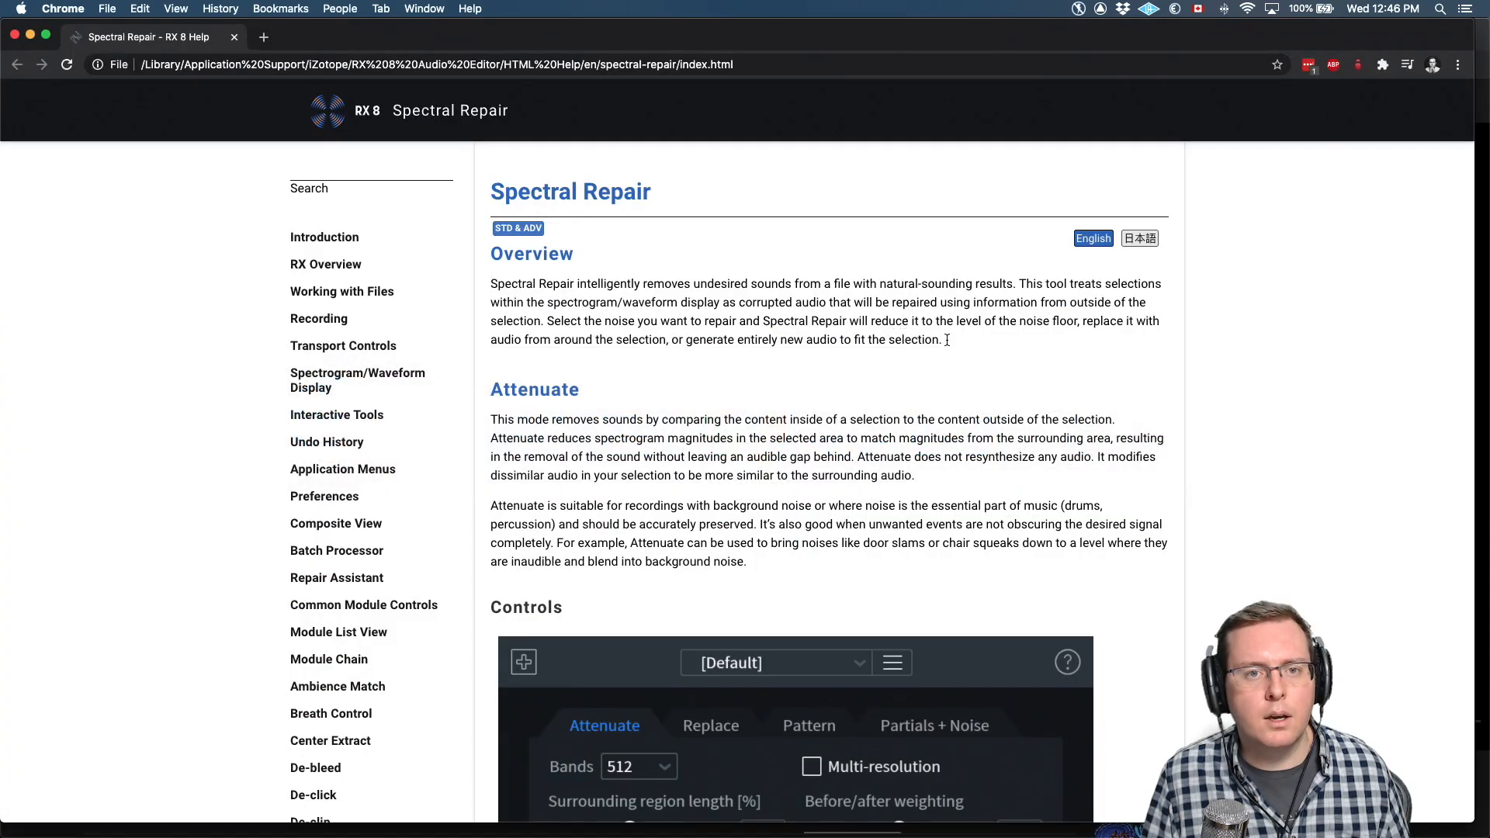
scroll(1087, 350, down, 1)
key(super+Tab)
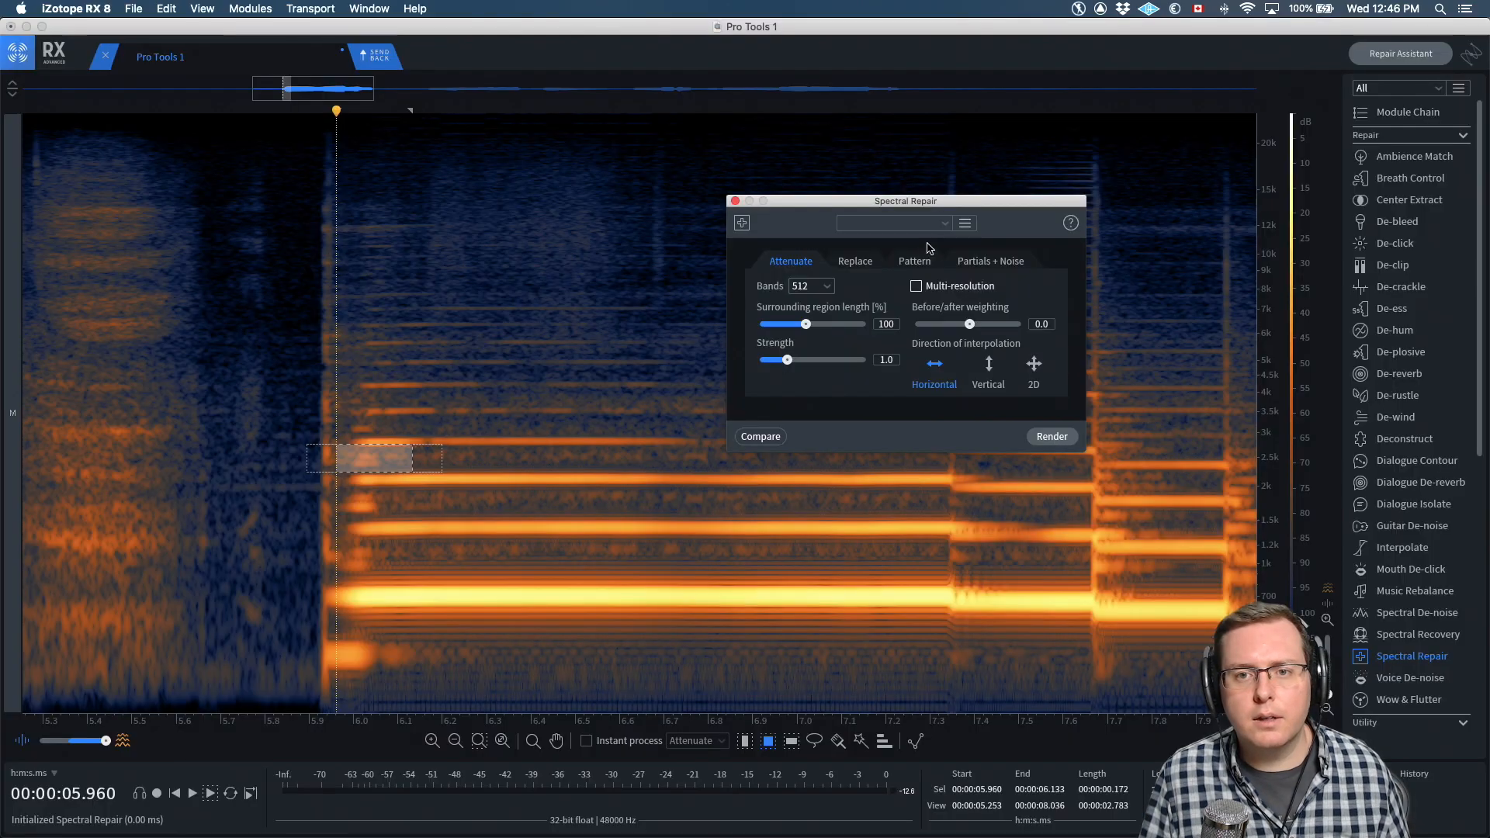
click(1069, 224)
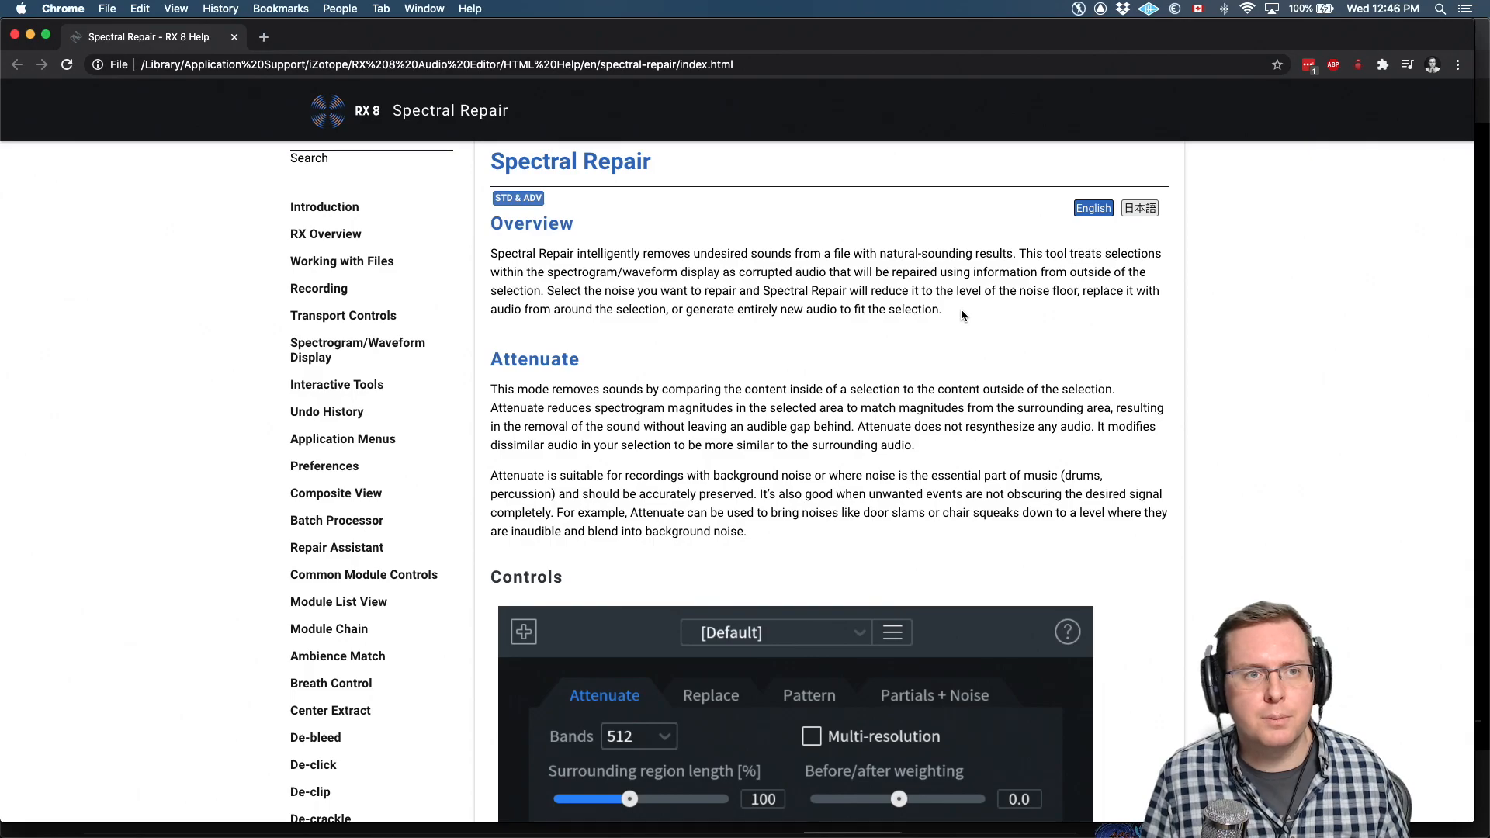
scroll(961, 309, up, 1)
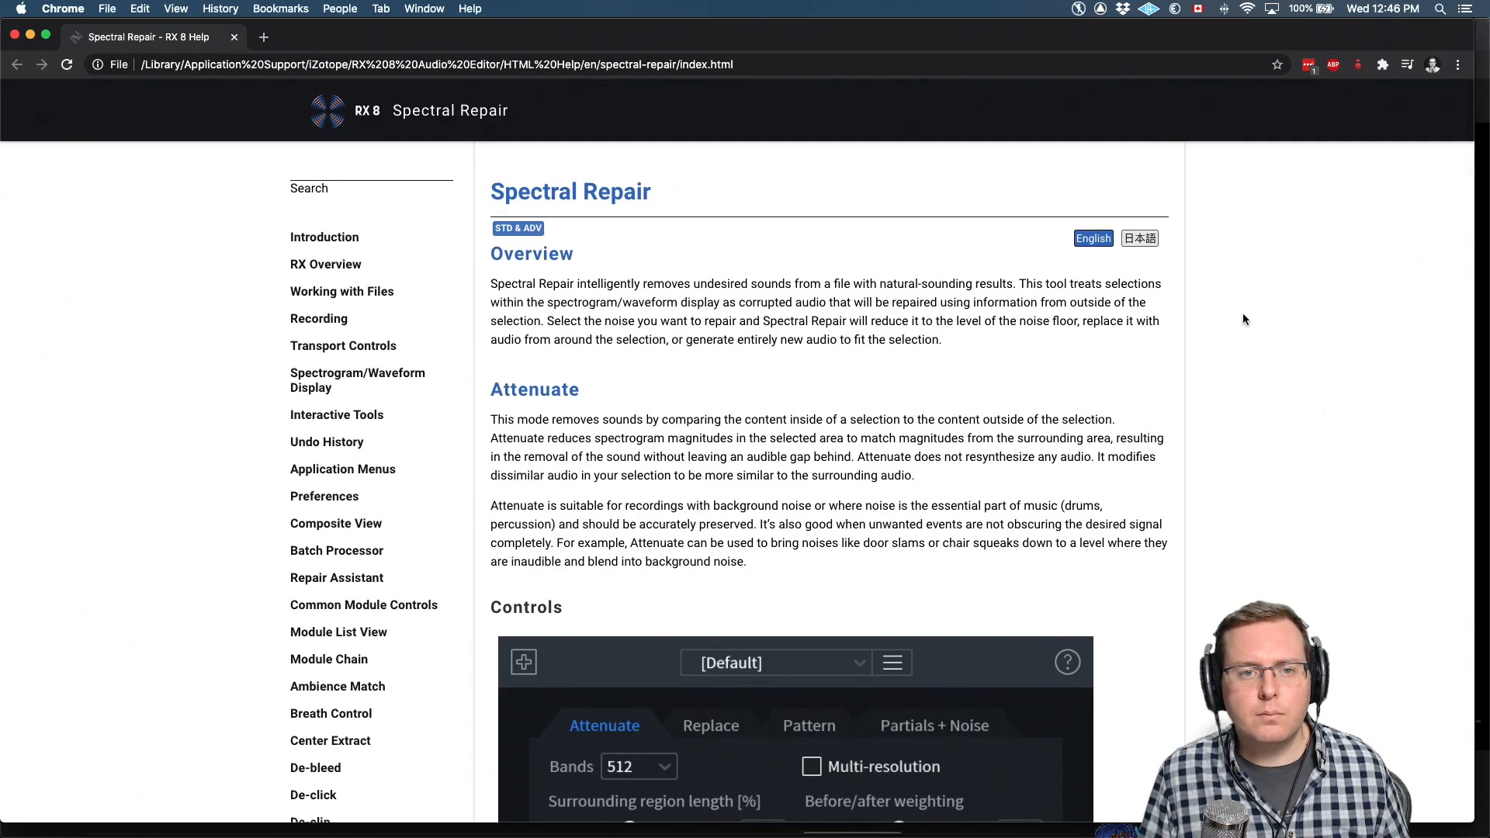
scroll(1205, 312, down, 5)
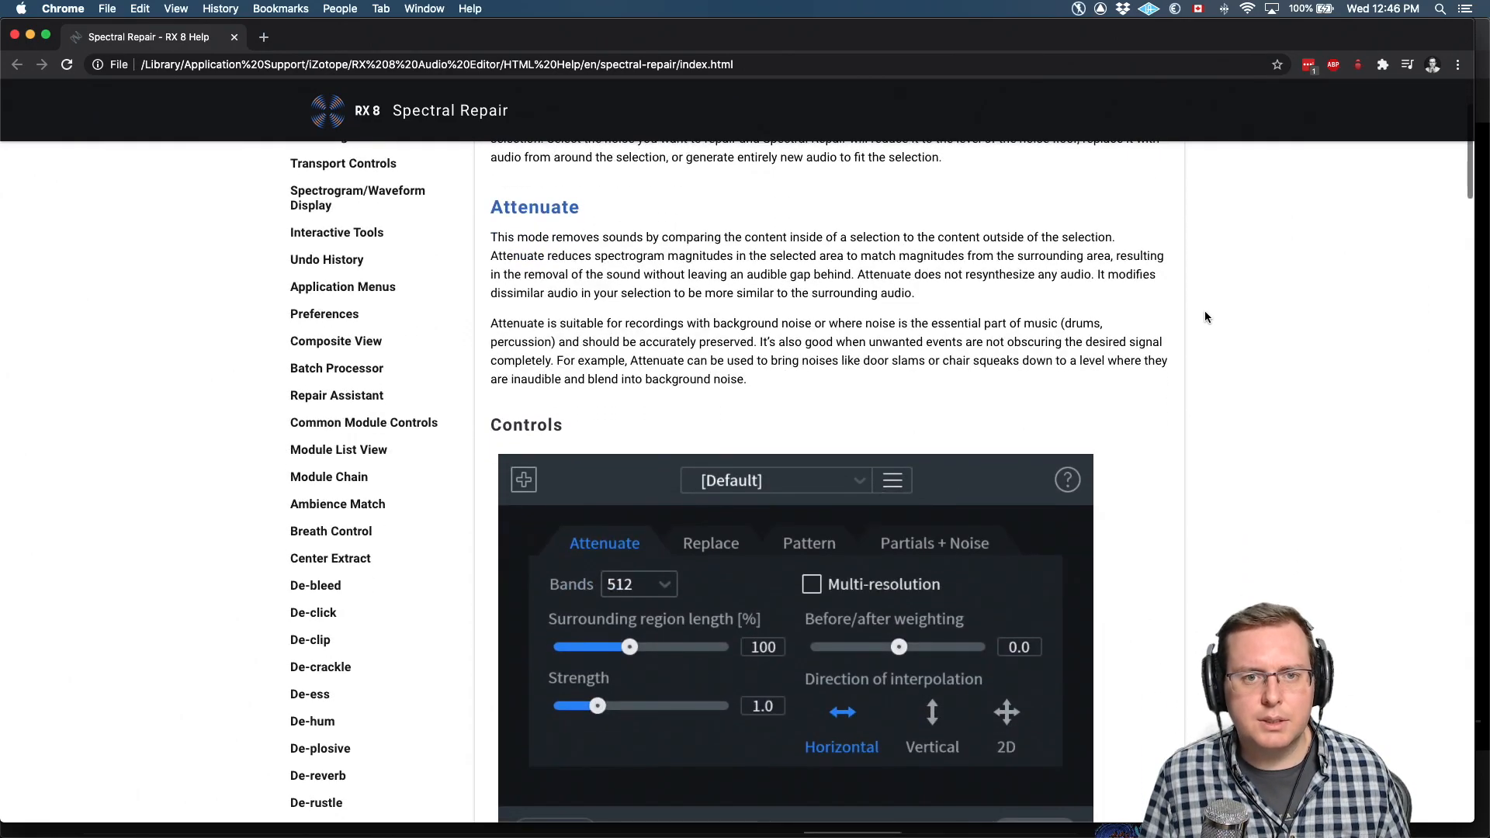
scroll(1206, 312, down, 12)
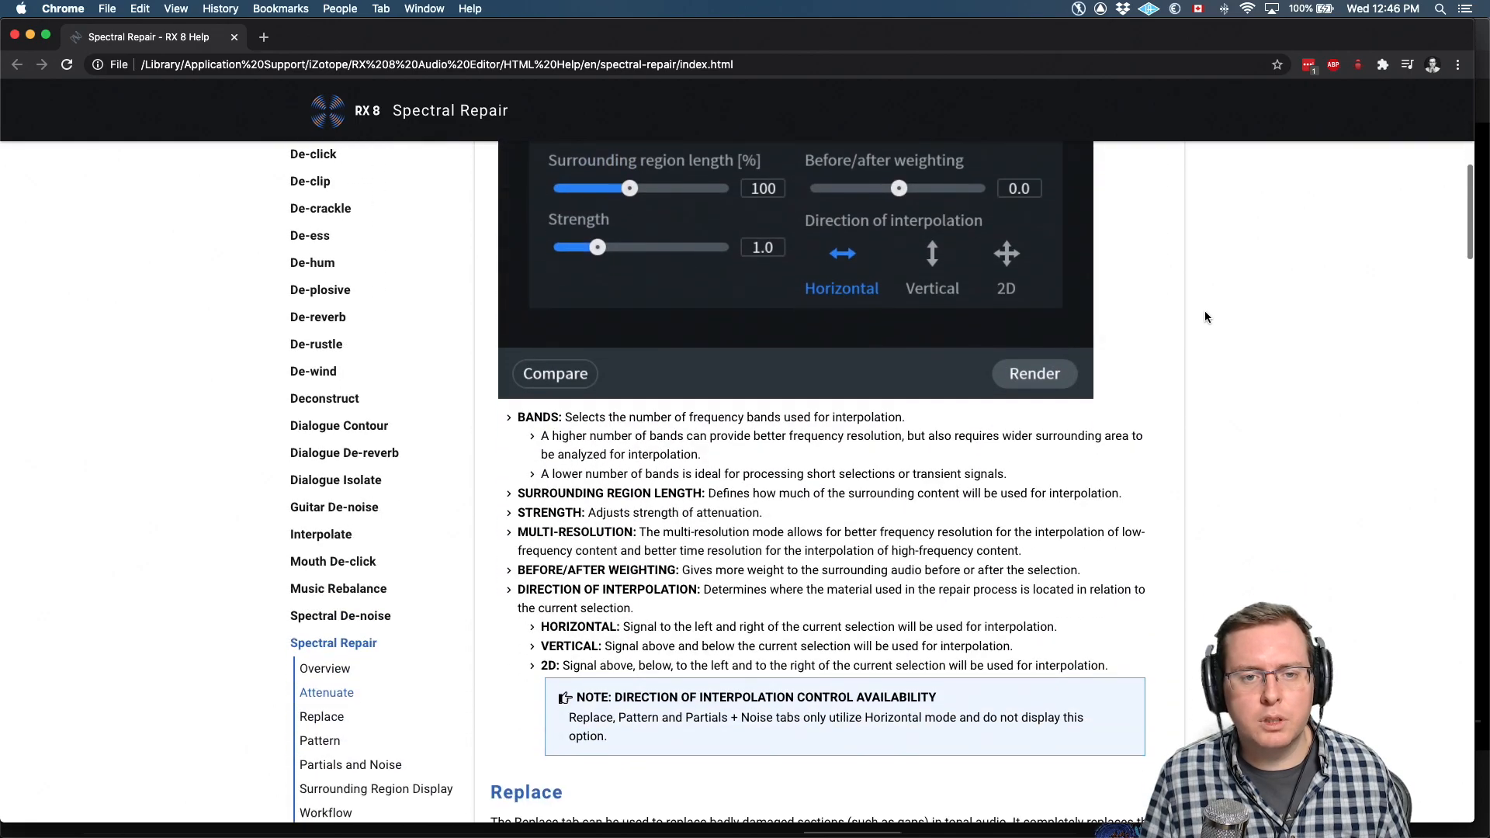
scroll(1205, 317, up, 3)
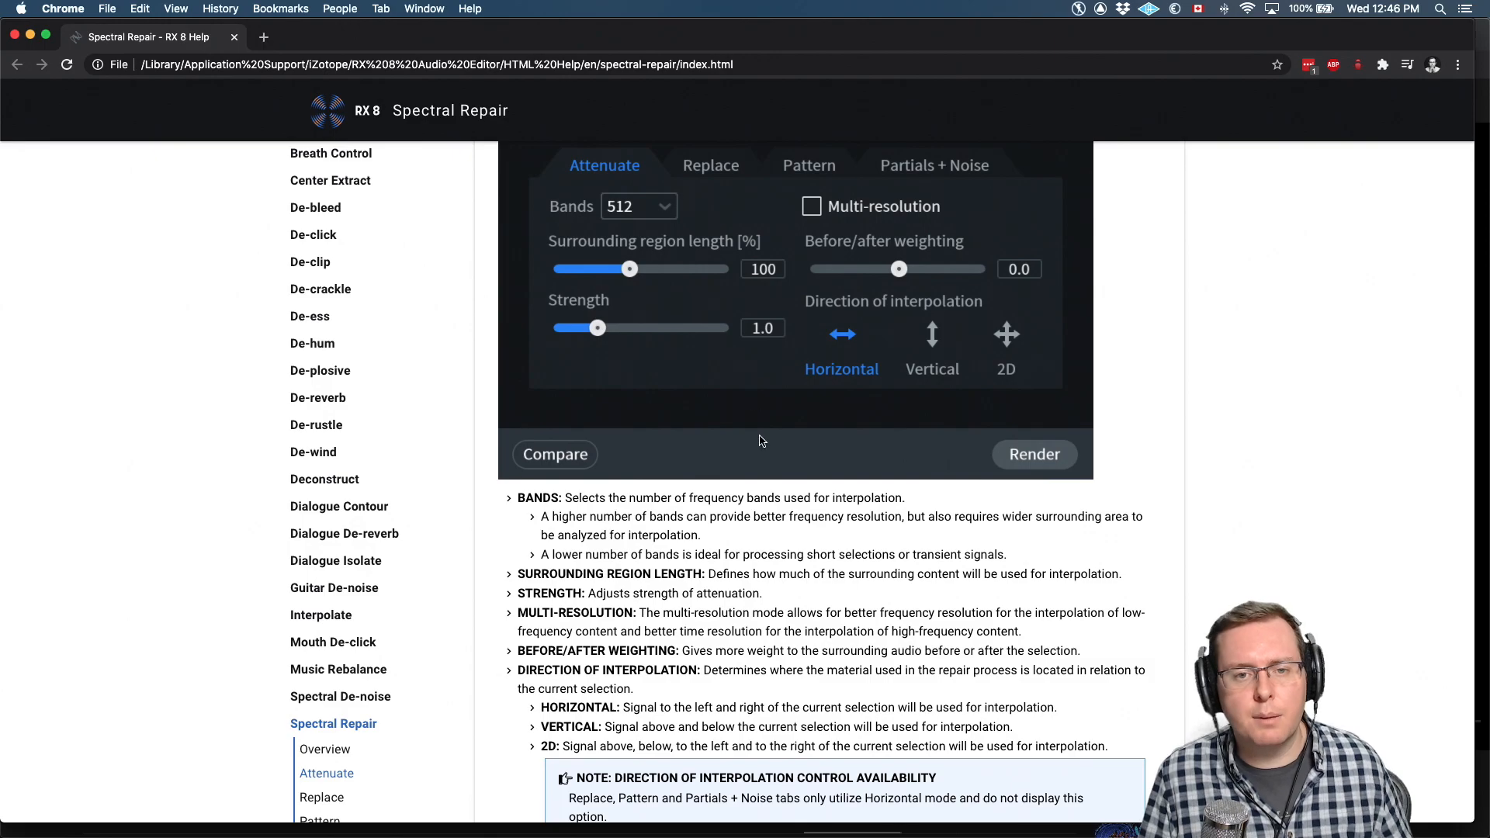
Switch back to RX 8 and set the Spectral Repair Attenuate bands to 1024
key(super+Tab)
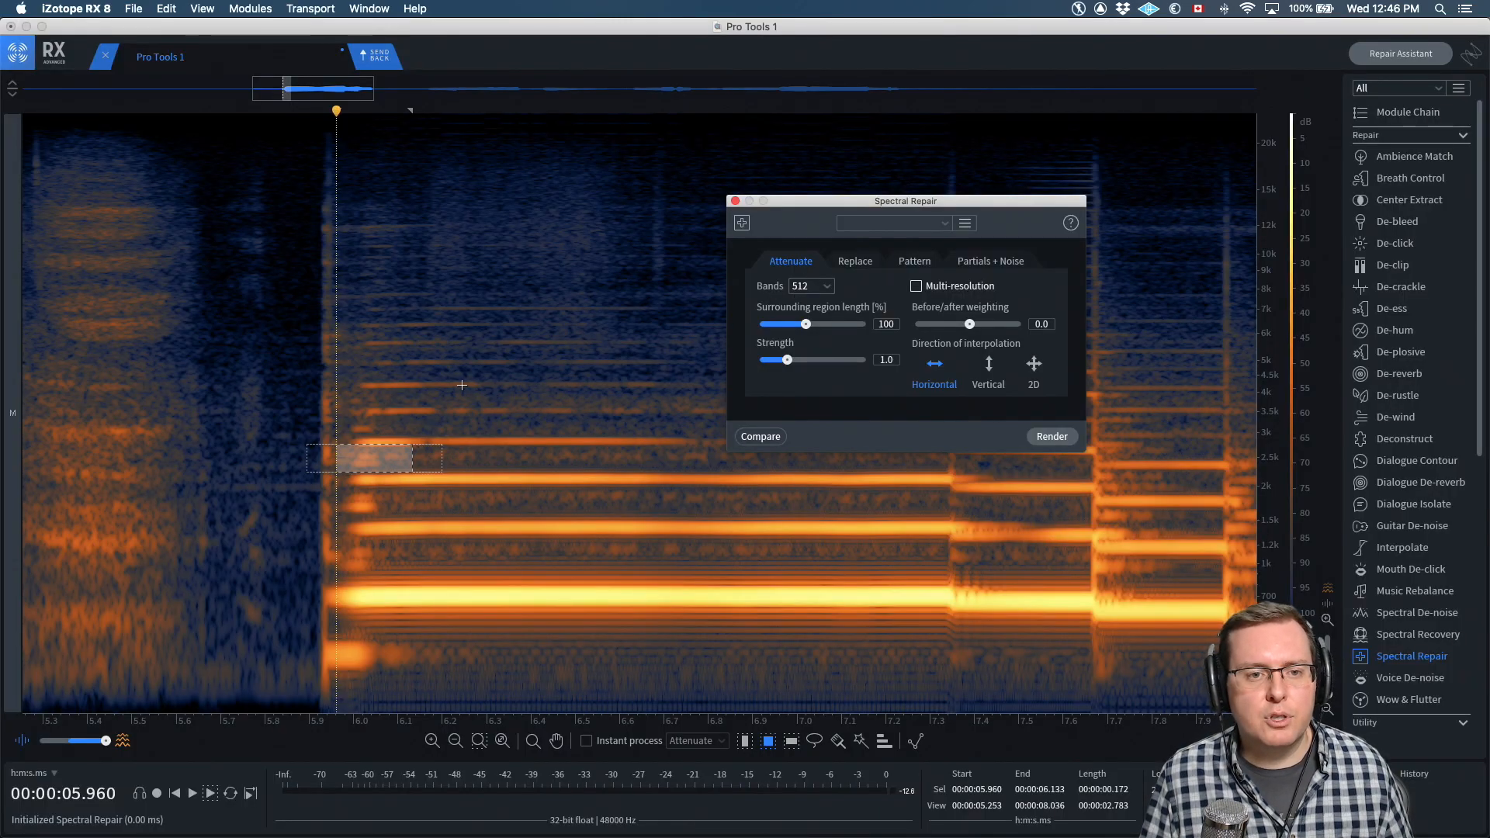
click(826, 290)
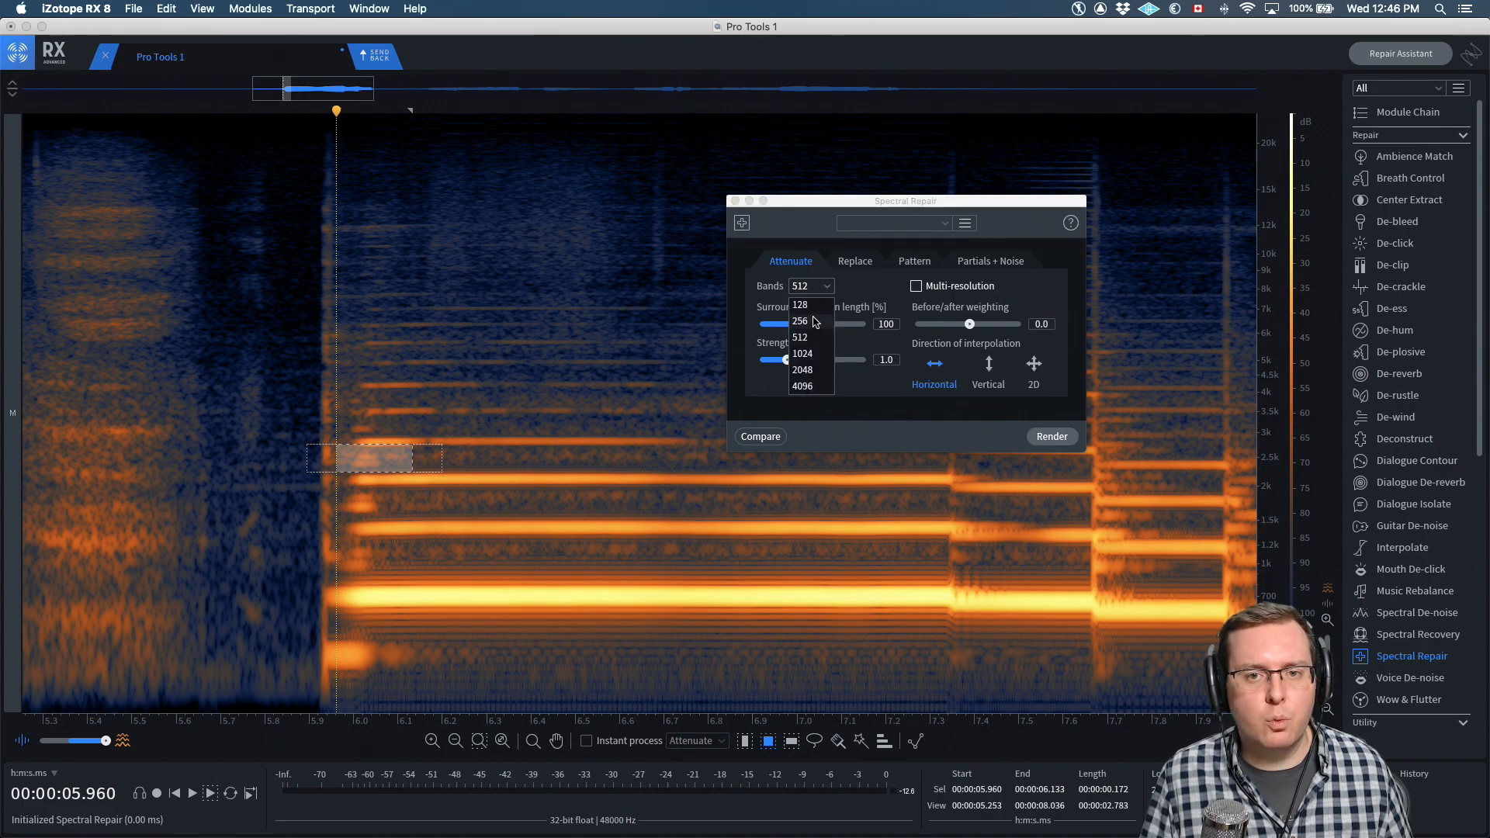
click(813, 356)
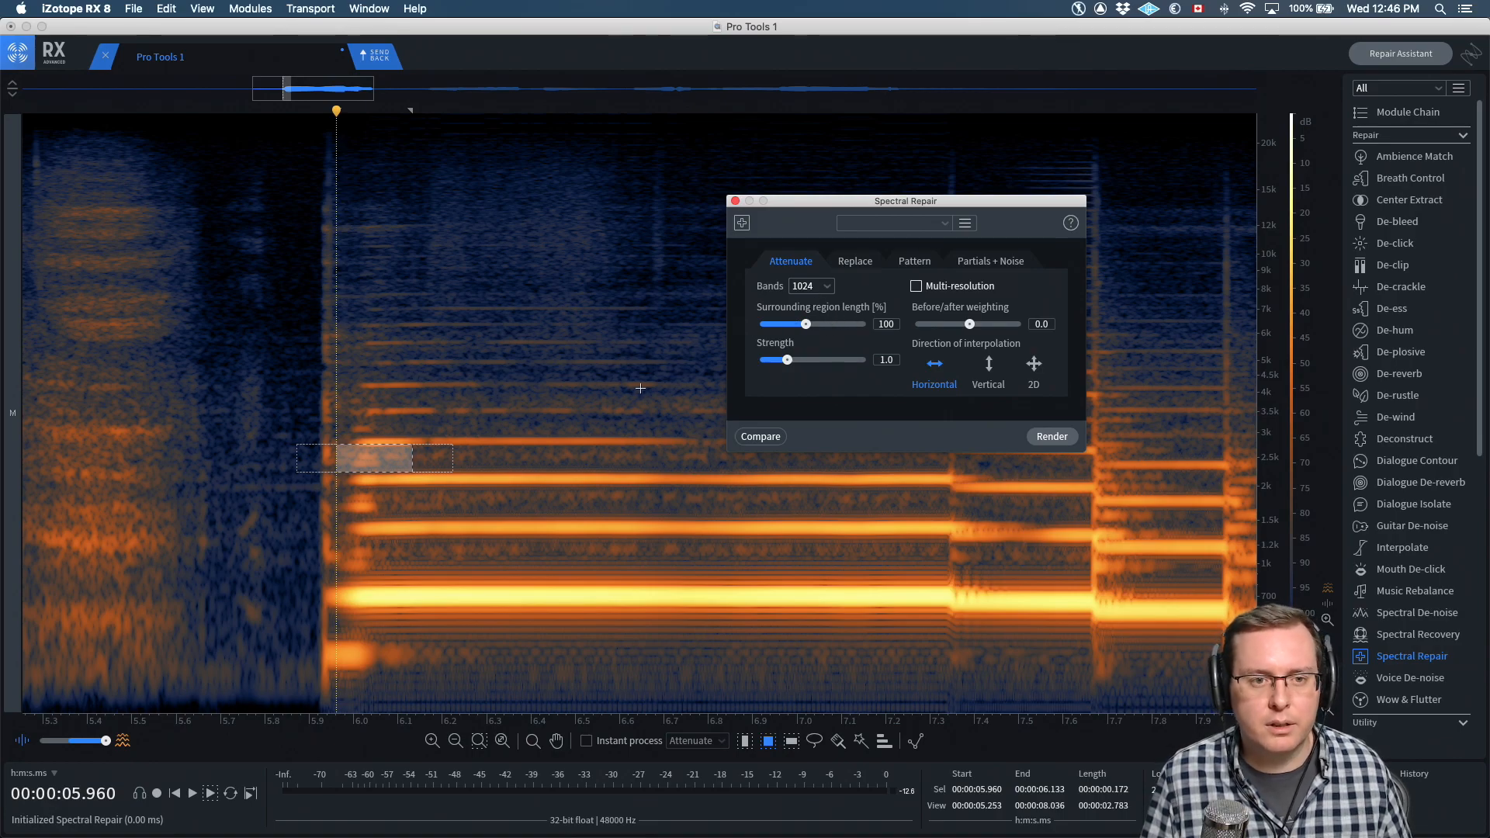
Set the direction of interpolation to vertical and try selections over the first note's fundamental and around 10.5 kHz from 6.40 to 6.52 seconds
click(347, 545)
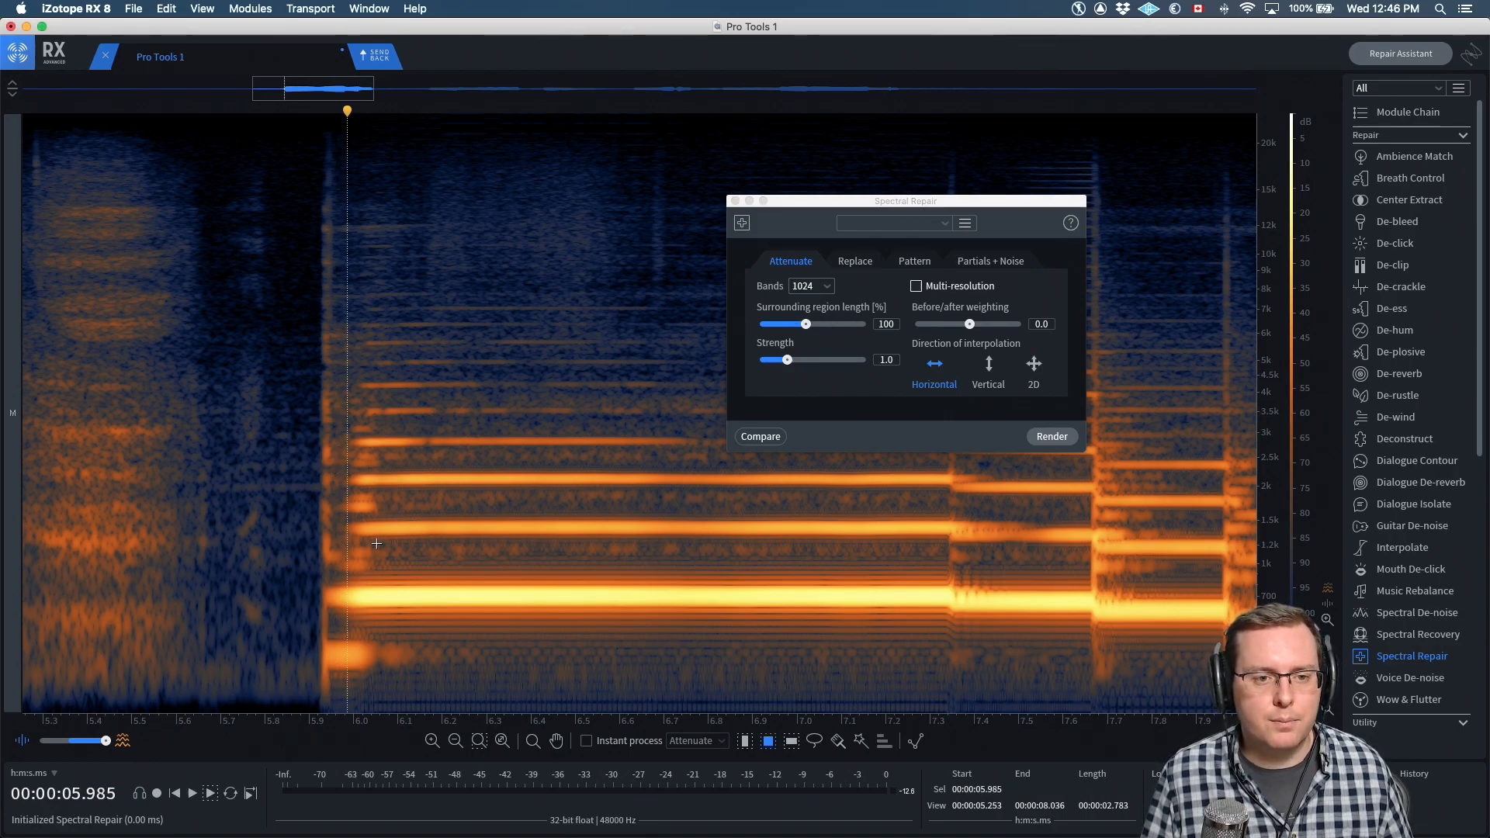
drag(350, 565, 502, 628)
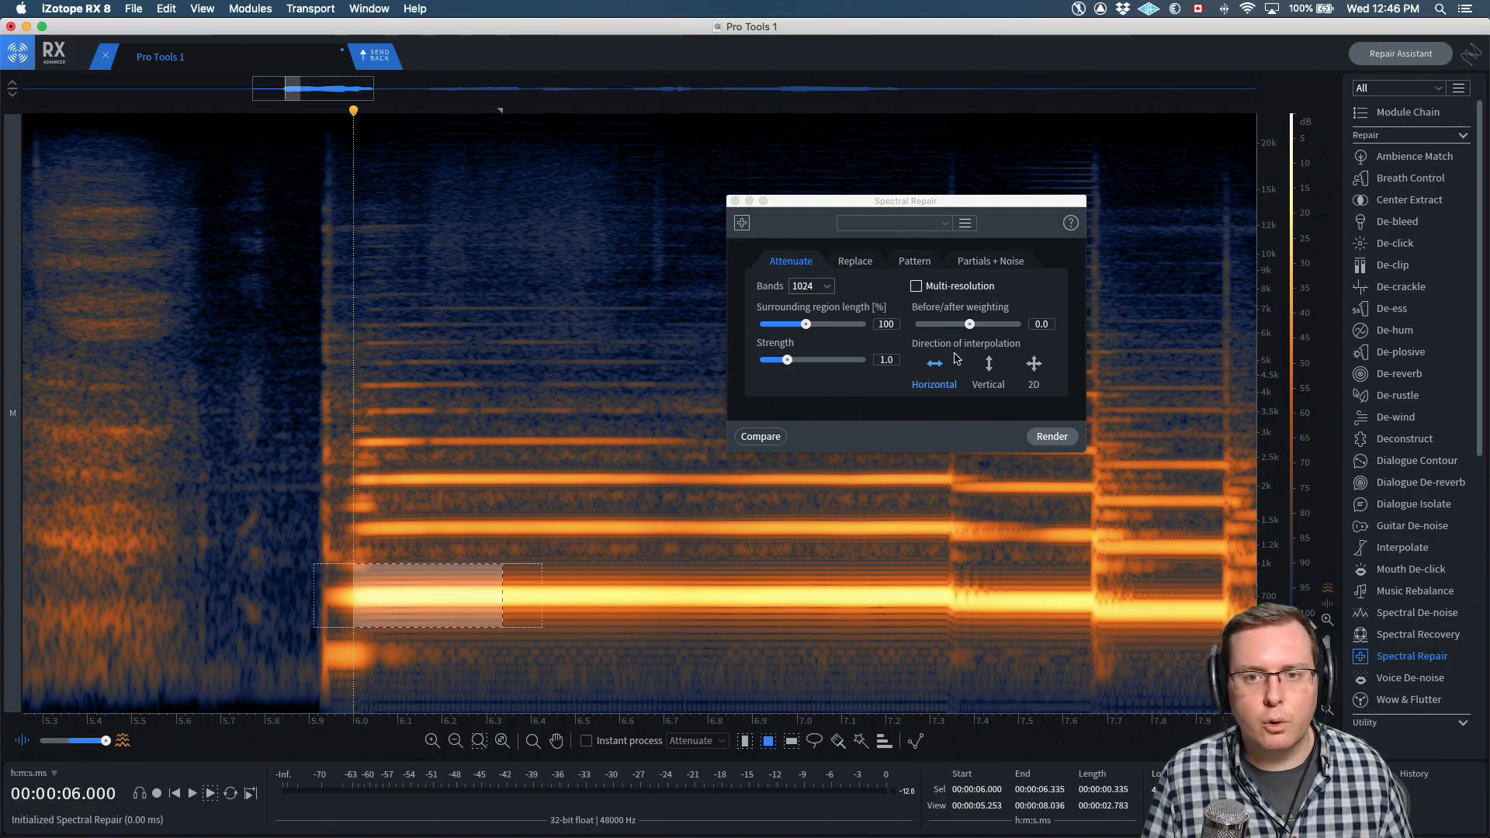
click(988, 364)
drag(518, 560, 599, 612)
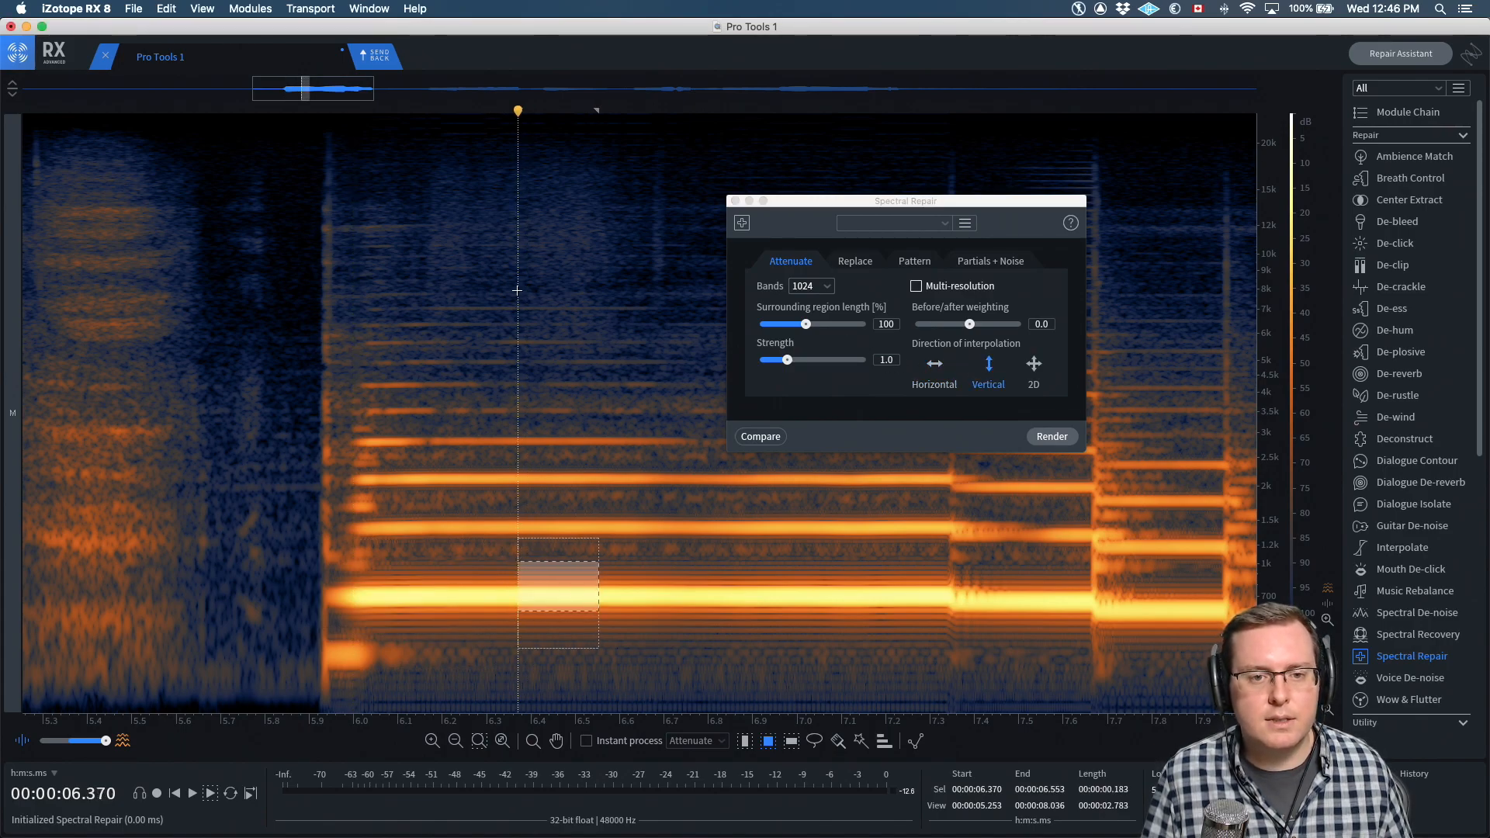
drag(531, 229, 587, 265)
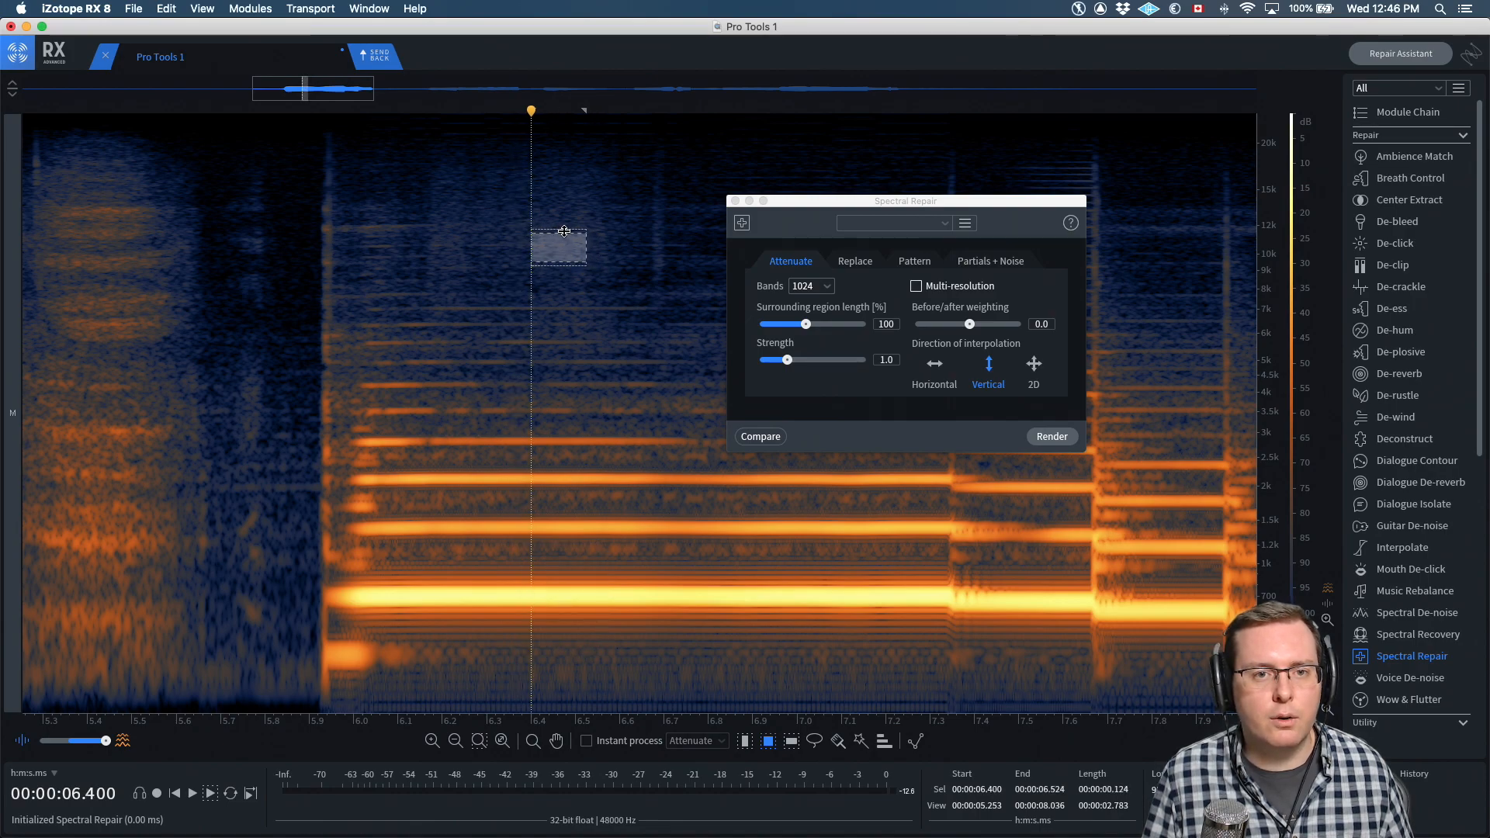
Try 4096 Attenuate bands, return the setting to 512 and clear the selection
click(814, 287)
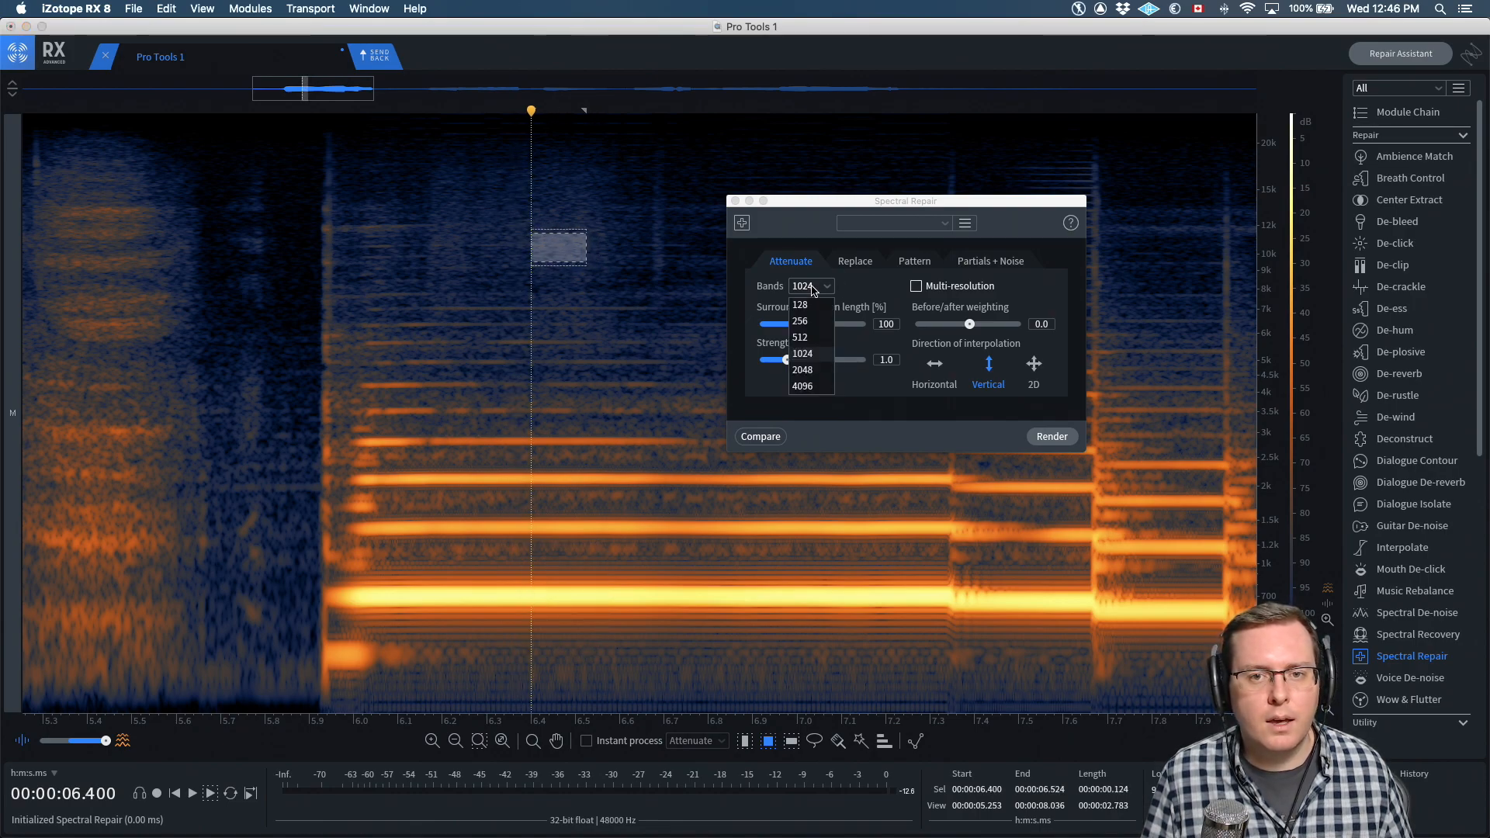
click(813, 386)
click(808, 287)
click(811, 332)
click(523, 398)
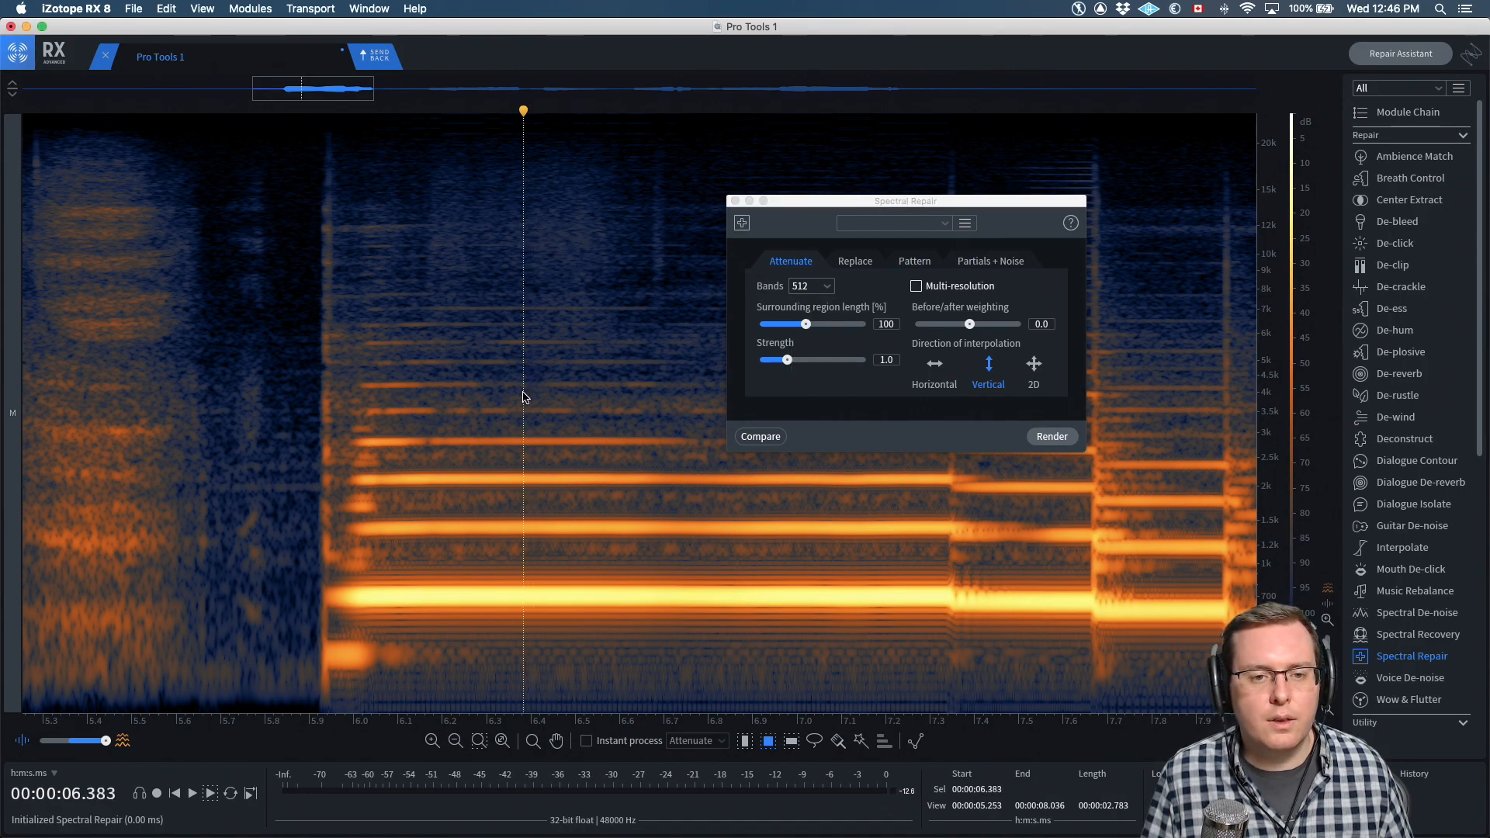
Select a box over the first note's fundamental from about 6.30 to 6.62 seconds, and clear the selection
drag(486, 559, 628, 638)
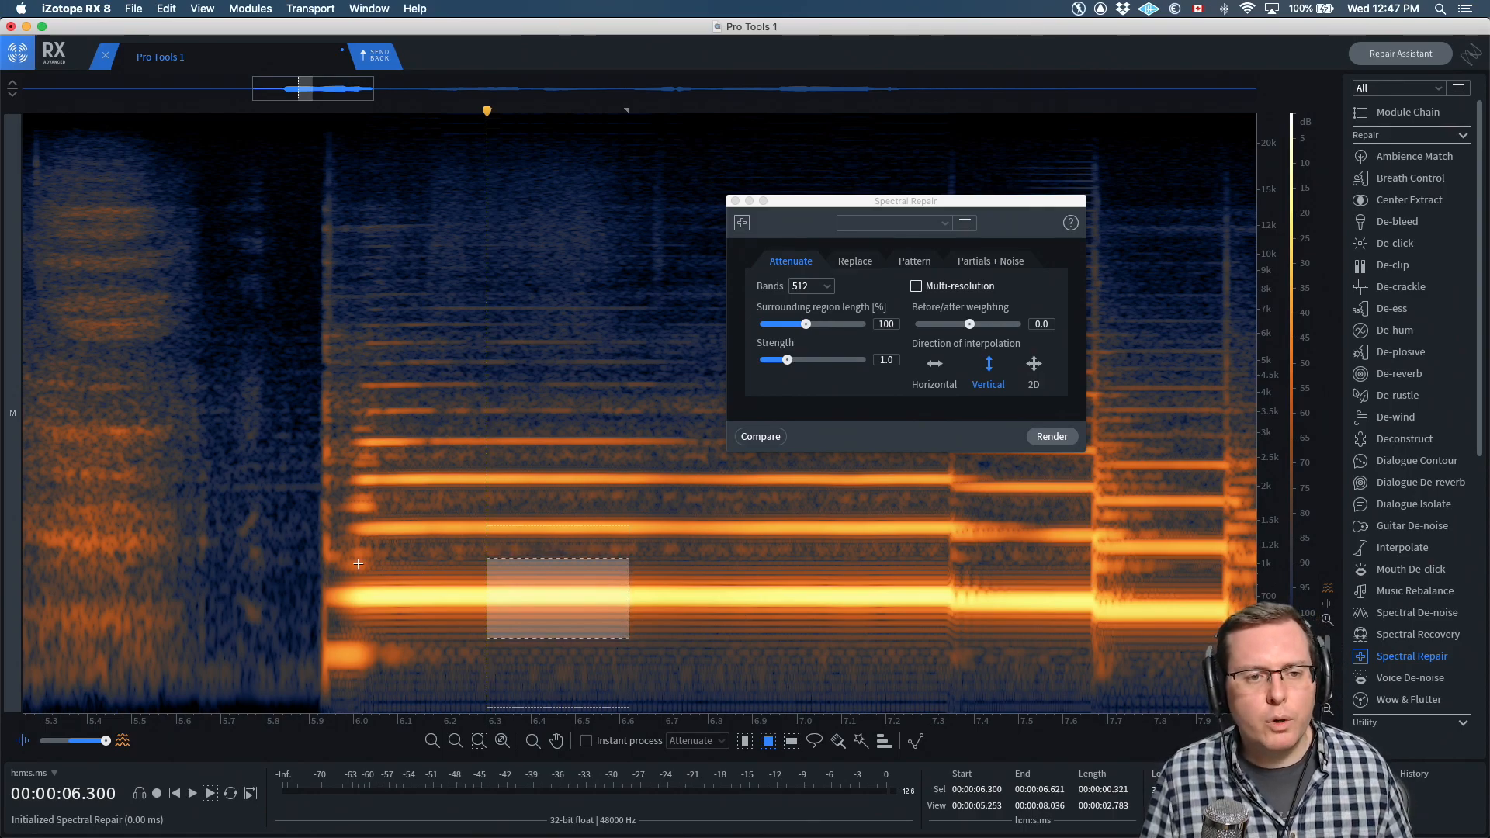
click(349, 542)
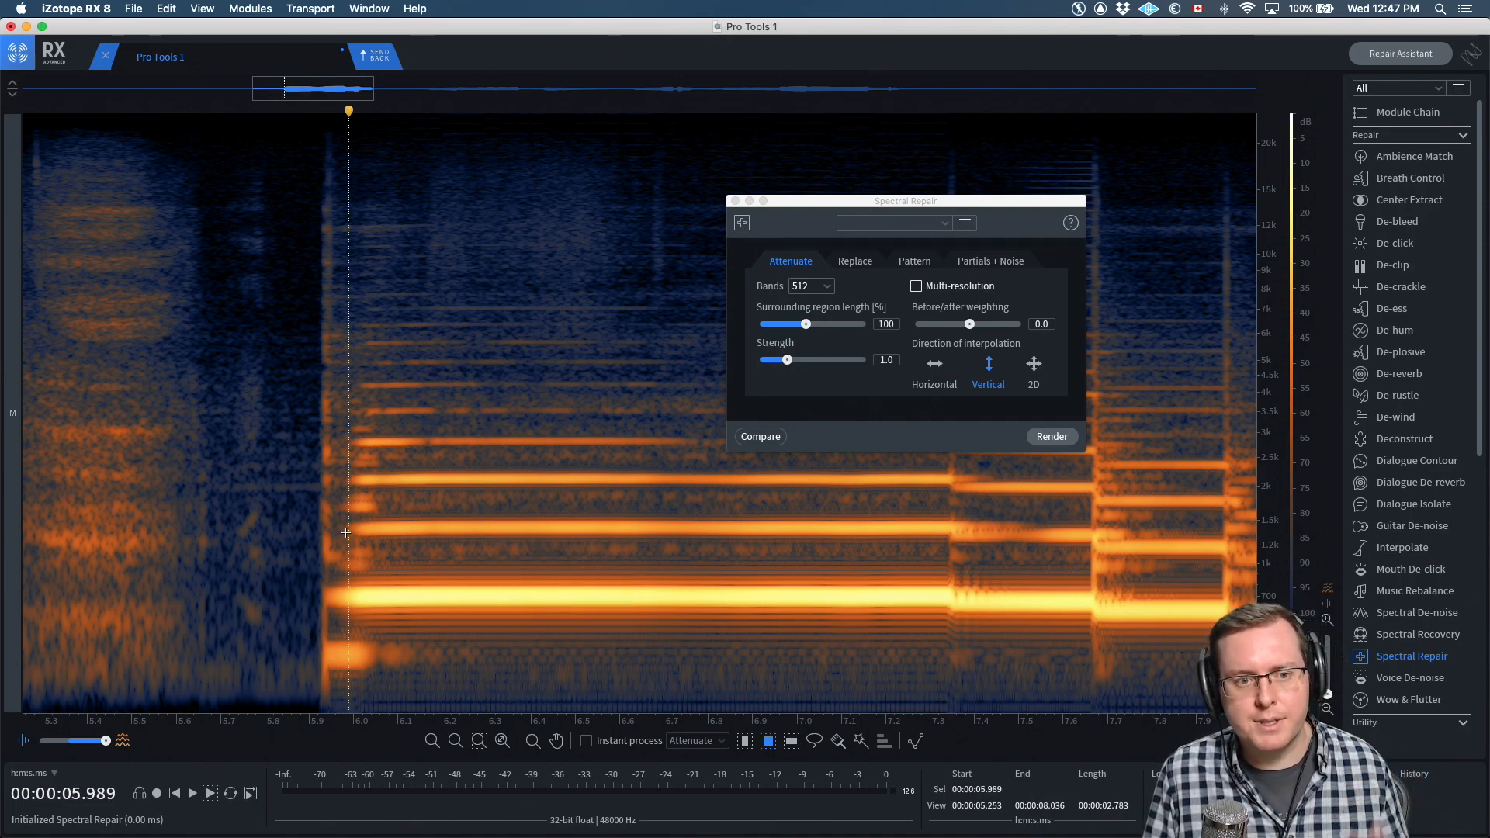
click(573, 527)
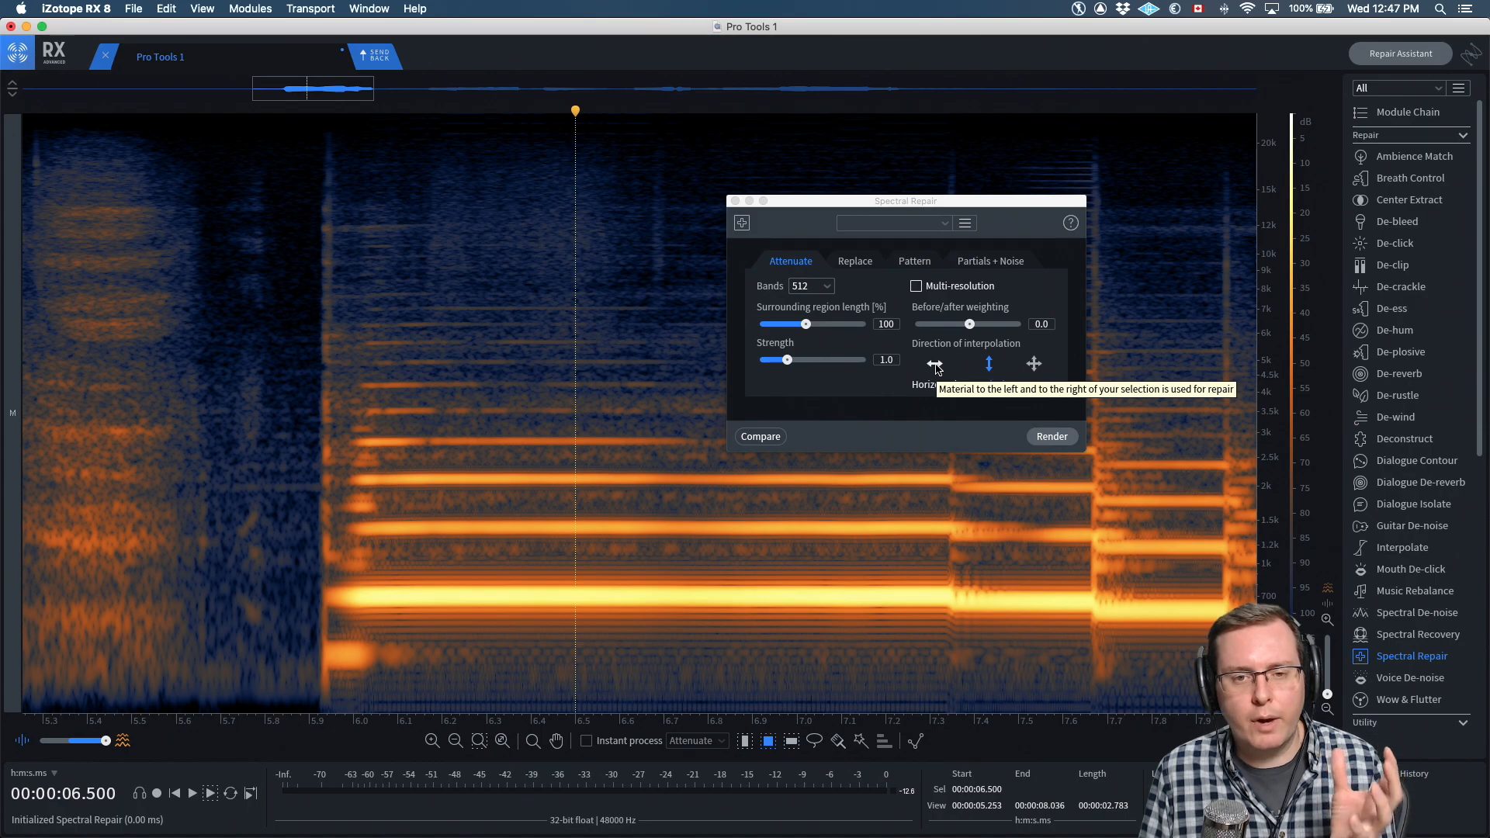
Select the noise patch around 1.7 kHz at the first note's attack, from about 5.96 to 6.07 seconds, and set interpolation to horizontal
drag(335, 469, 384, 543)
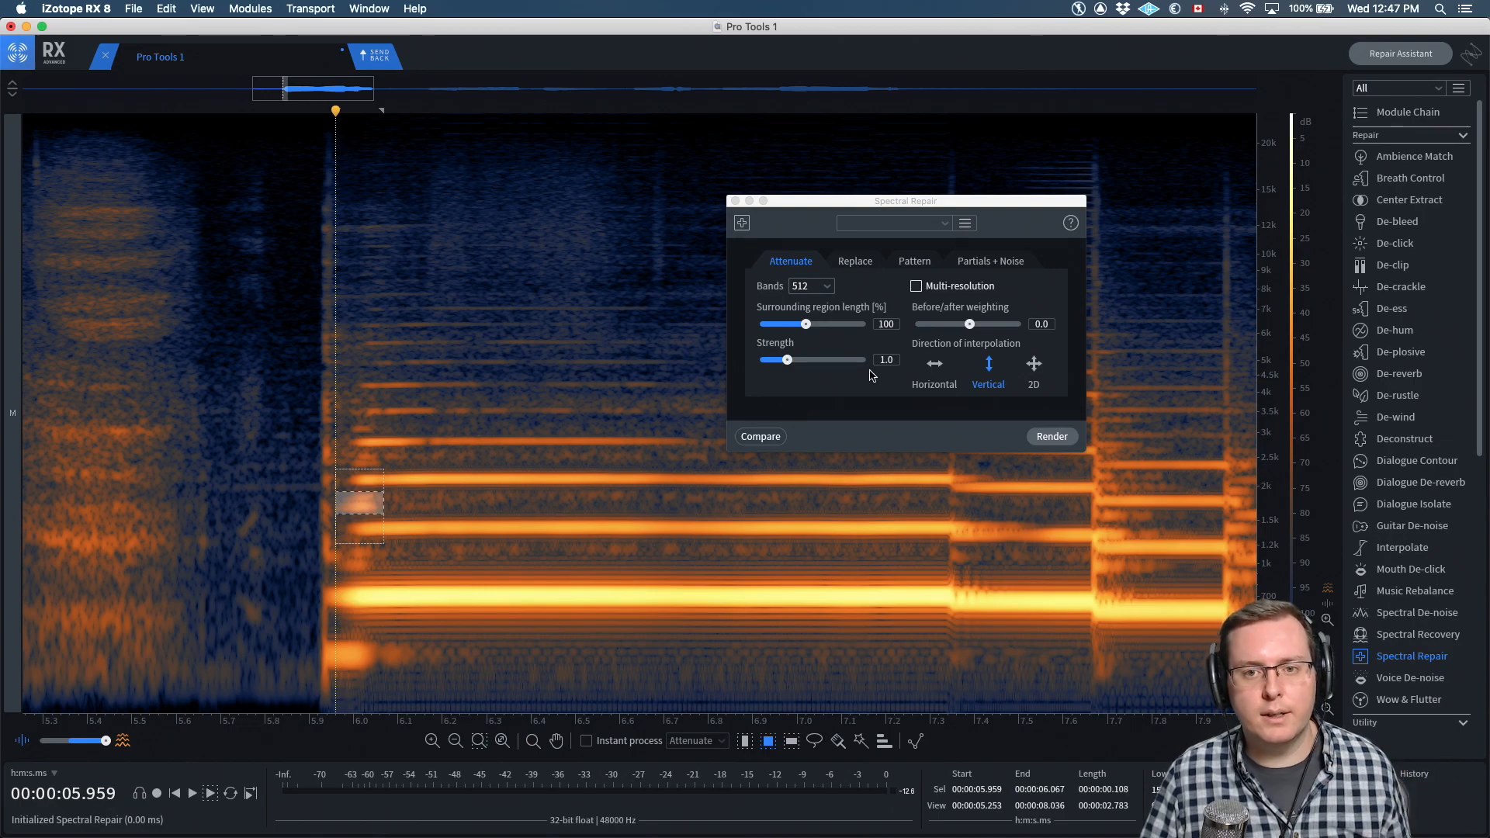
click(936, 365)
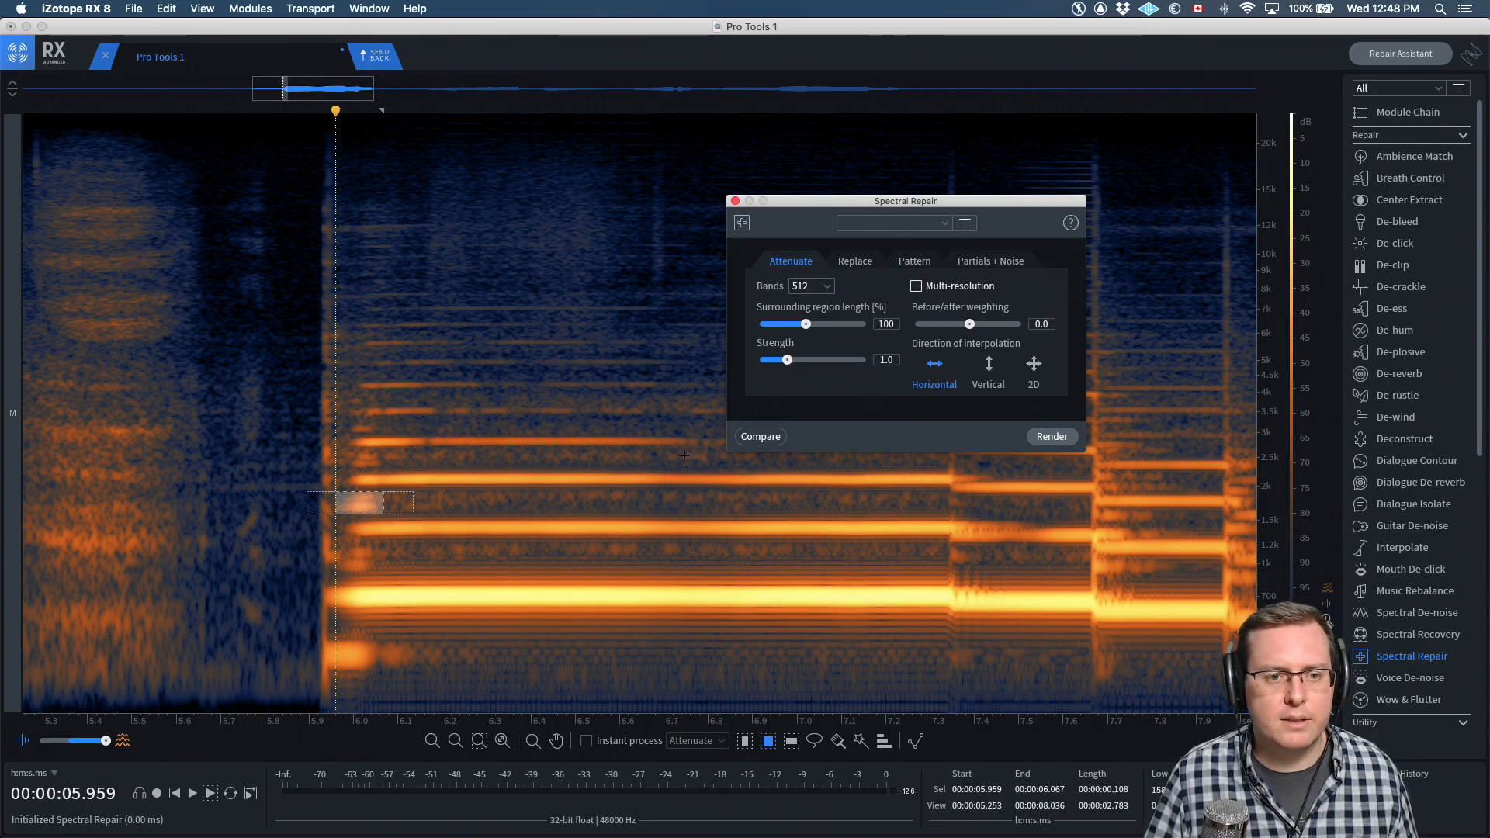
scroll(681, 454, up, 1)
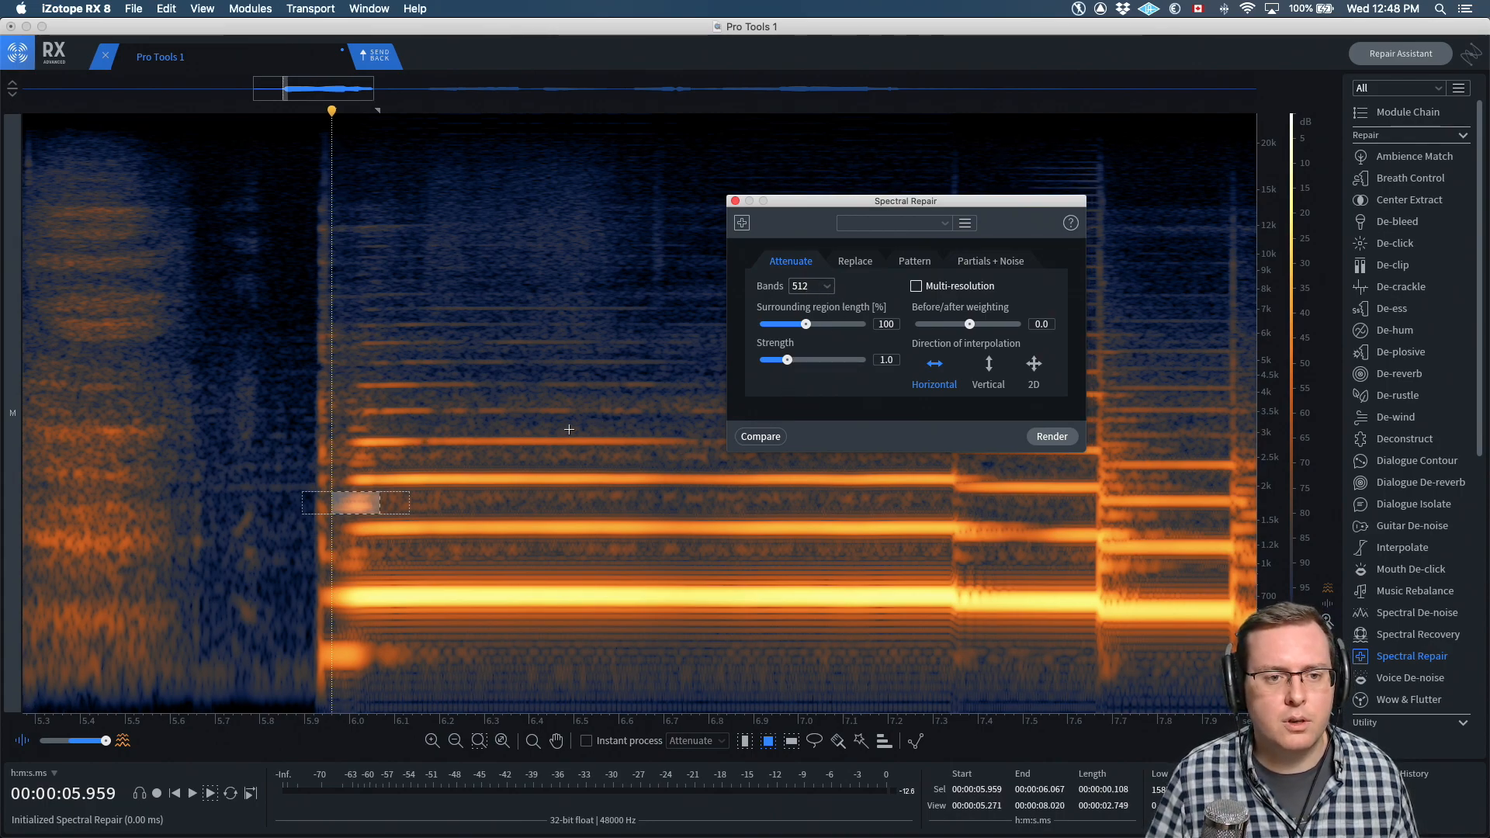
scroll(360, 461, up, 4)
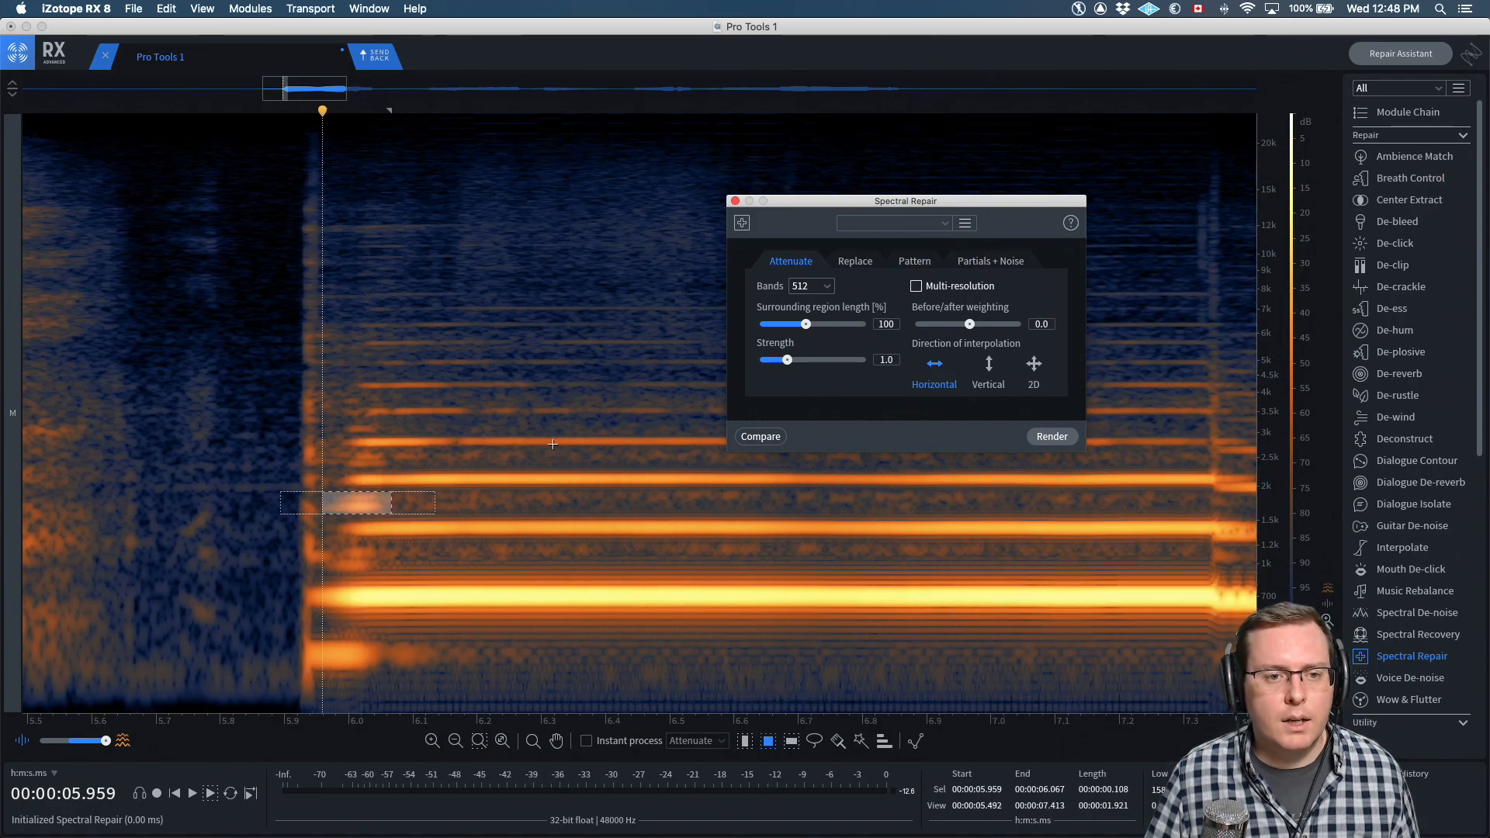
click(446, 502)
drag(325, 493, 395, 515)
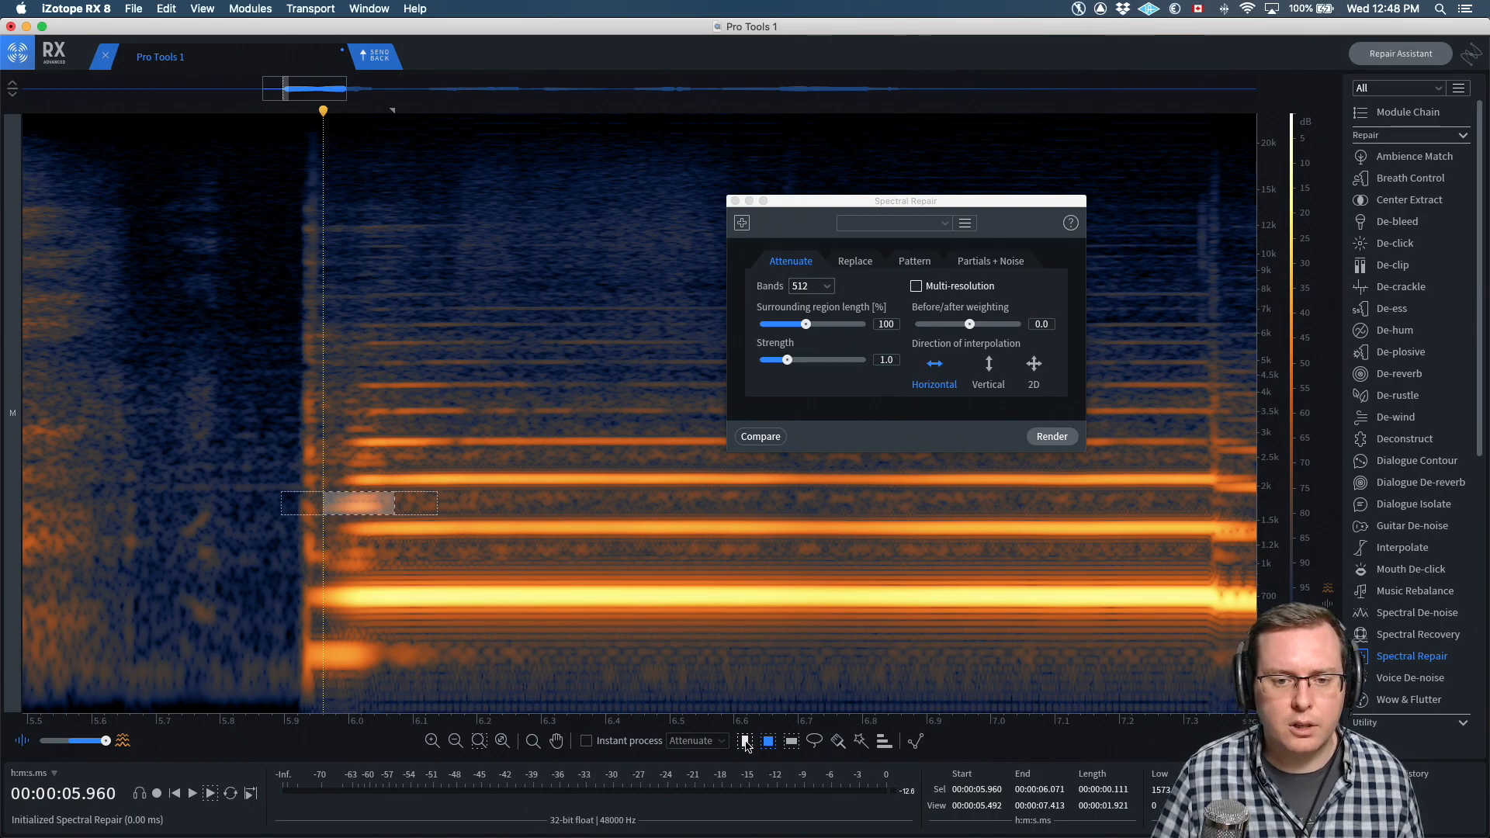
Make a full-spectrum selection with the Time selection tool from about 5.86 to 6.49 seconds, and clear it
click(523, 525)
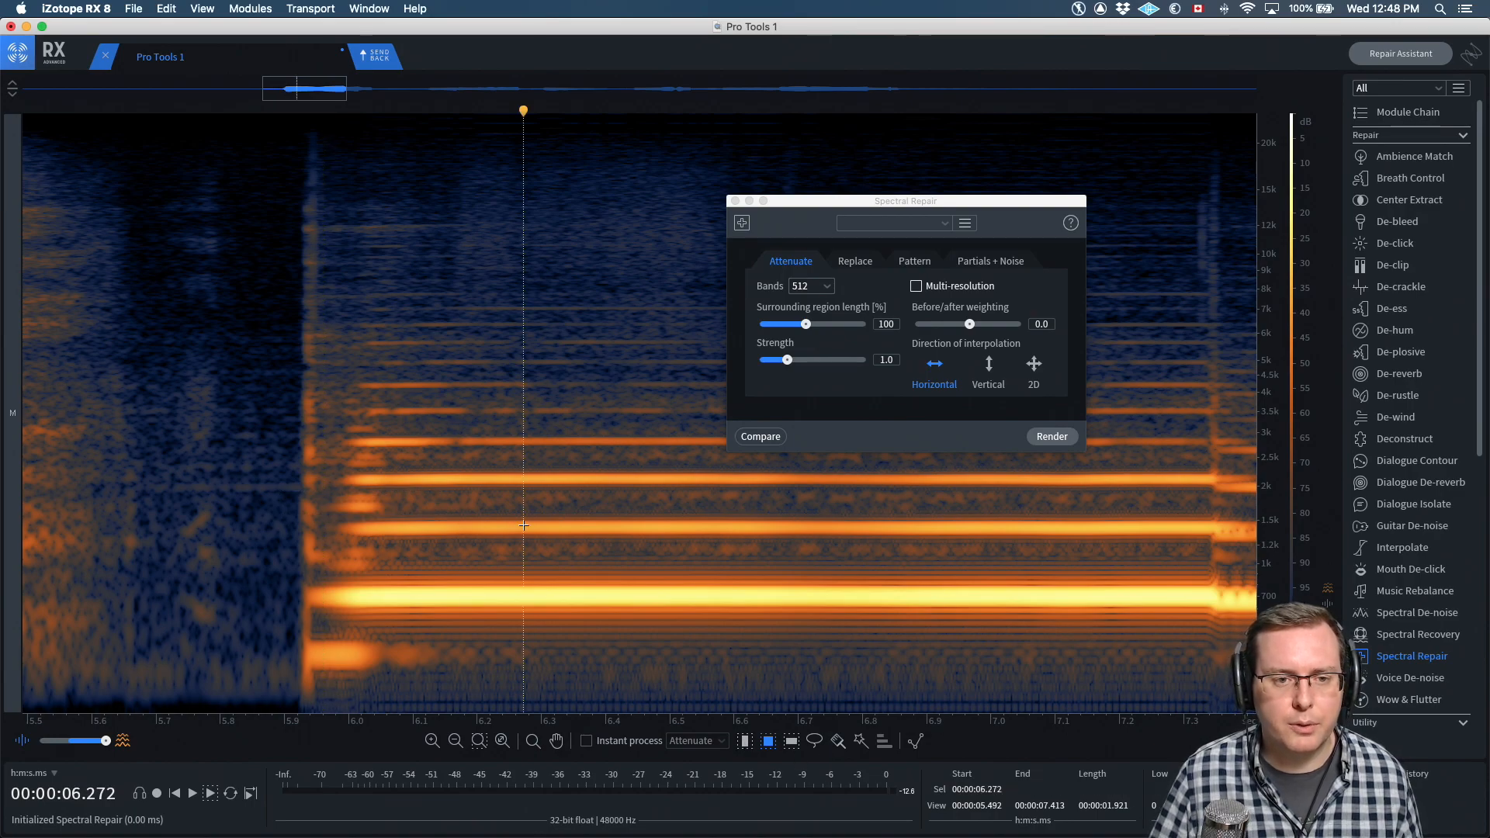
click(745, 741)
drag(256, 481, 662, 502)
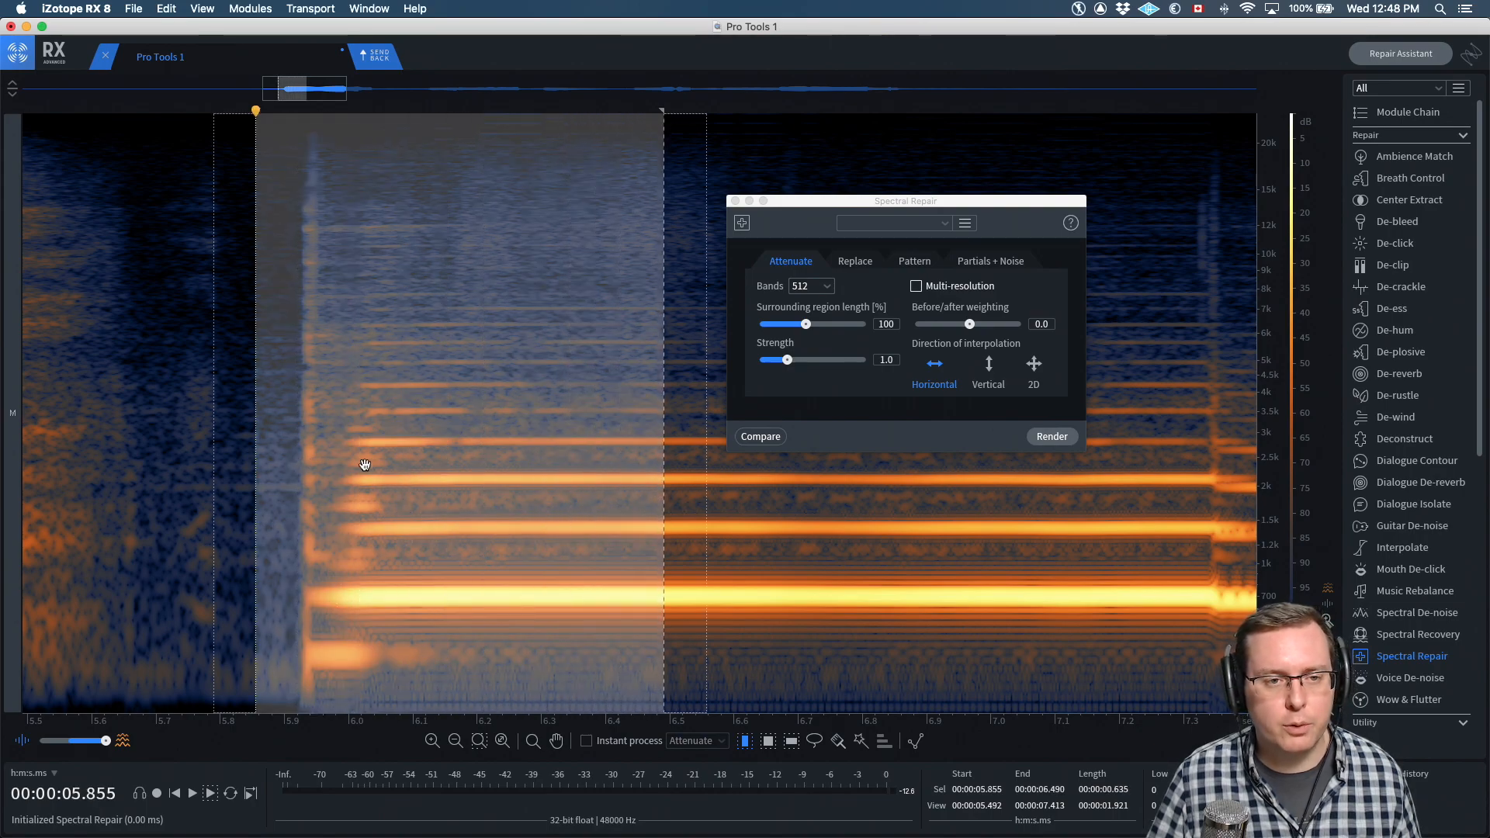
click(324, 499)
Try a Time-Frequency selection from about 5.86 to 6.50 seconds, and a Frequency selection of the band around 1.1 kHz
click(769, 741)
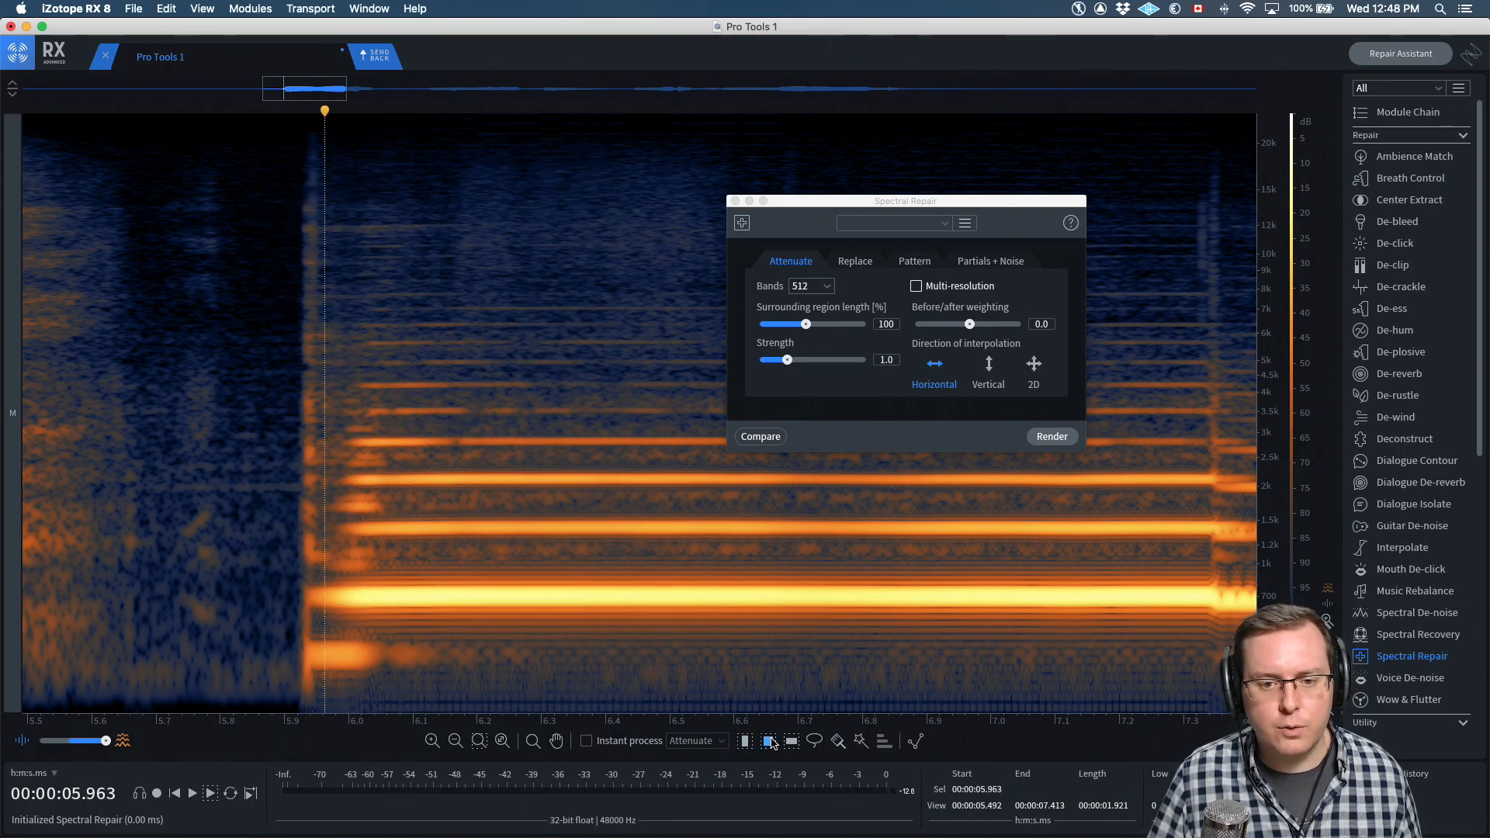
drag(259, 264, 673, 633)
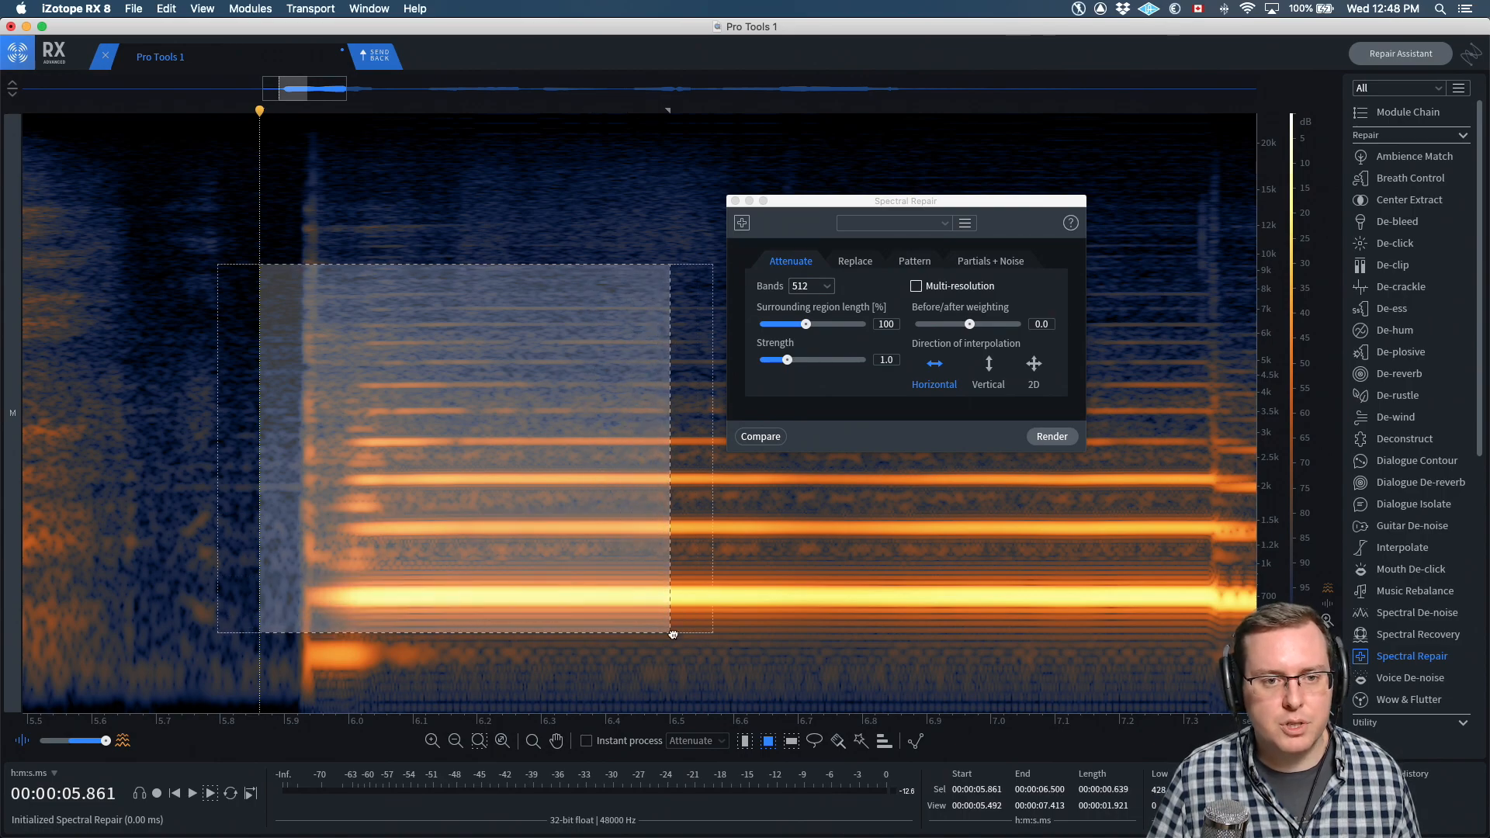
click(344, 545)
click(795, 745)
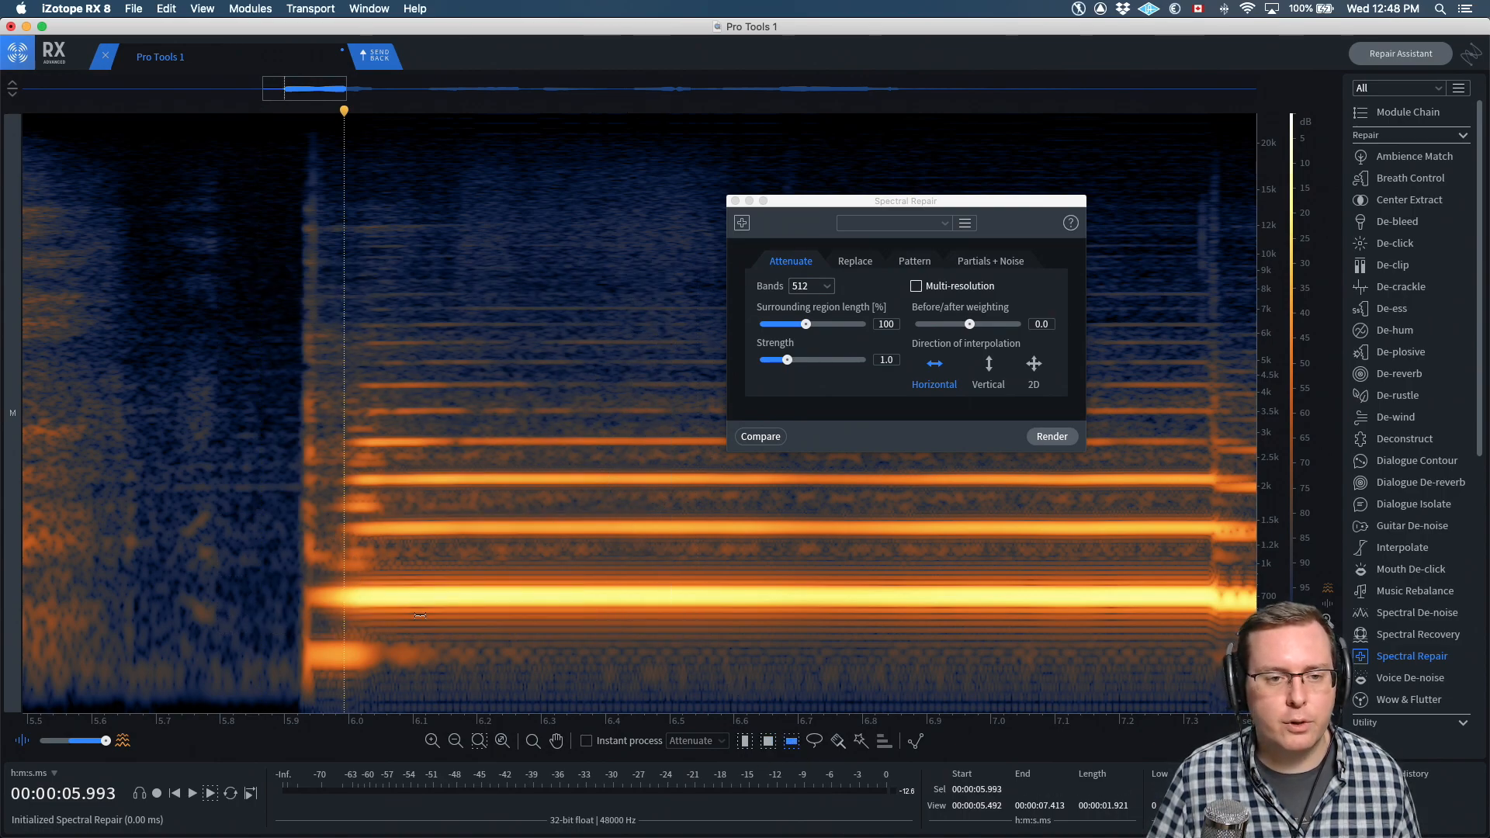
drag(375, 539, 378, 563)
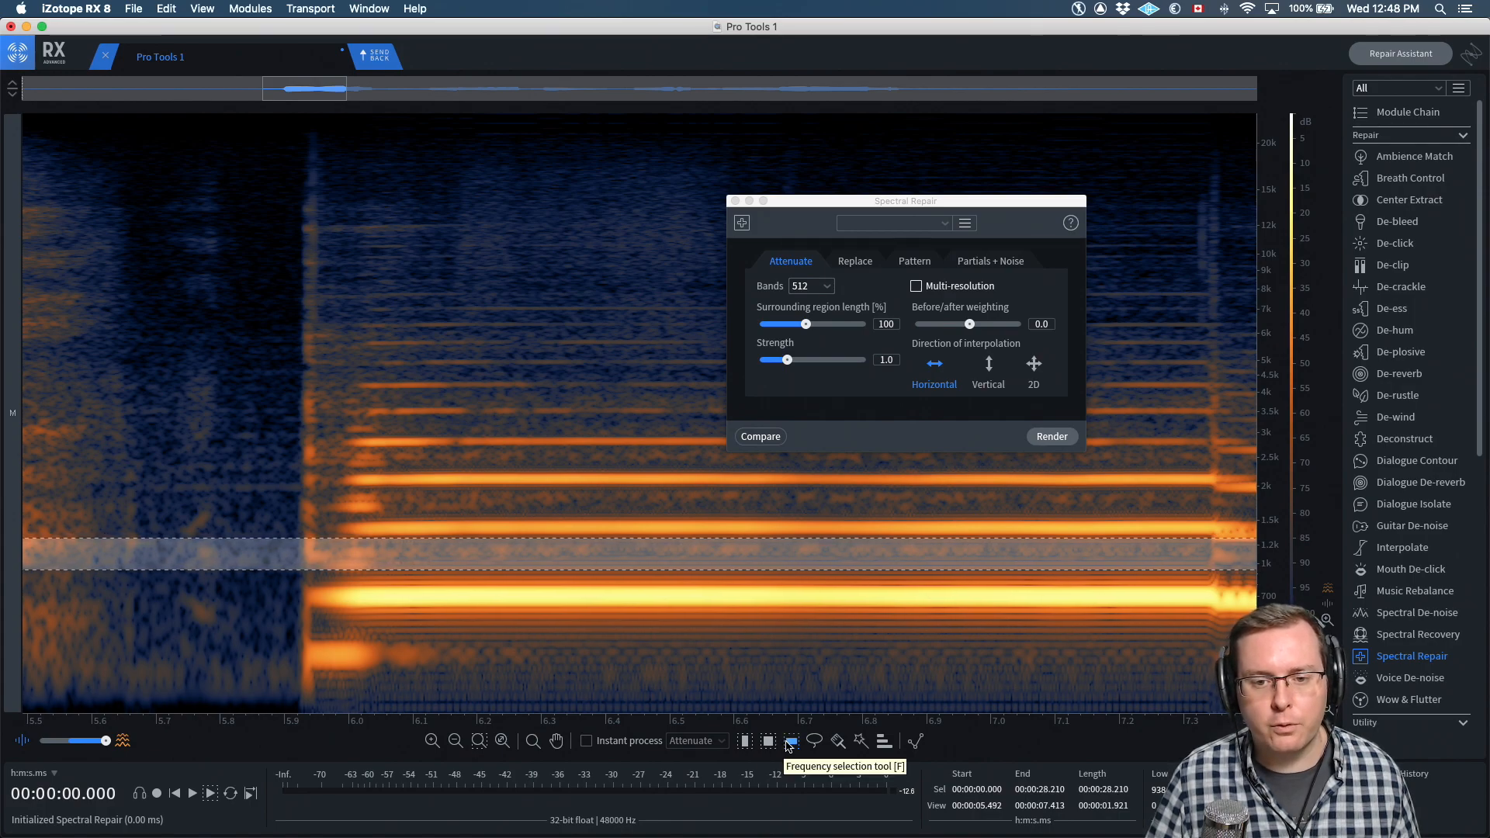
Lasso an oval region before the first note, about 5.61 to 5.91 seconds and 5 to 12 kHz, and clear the selection
click(815, 743)
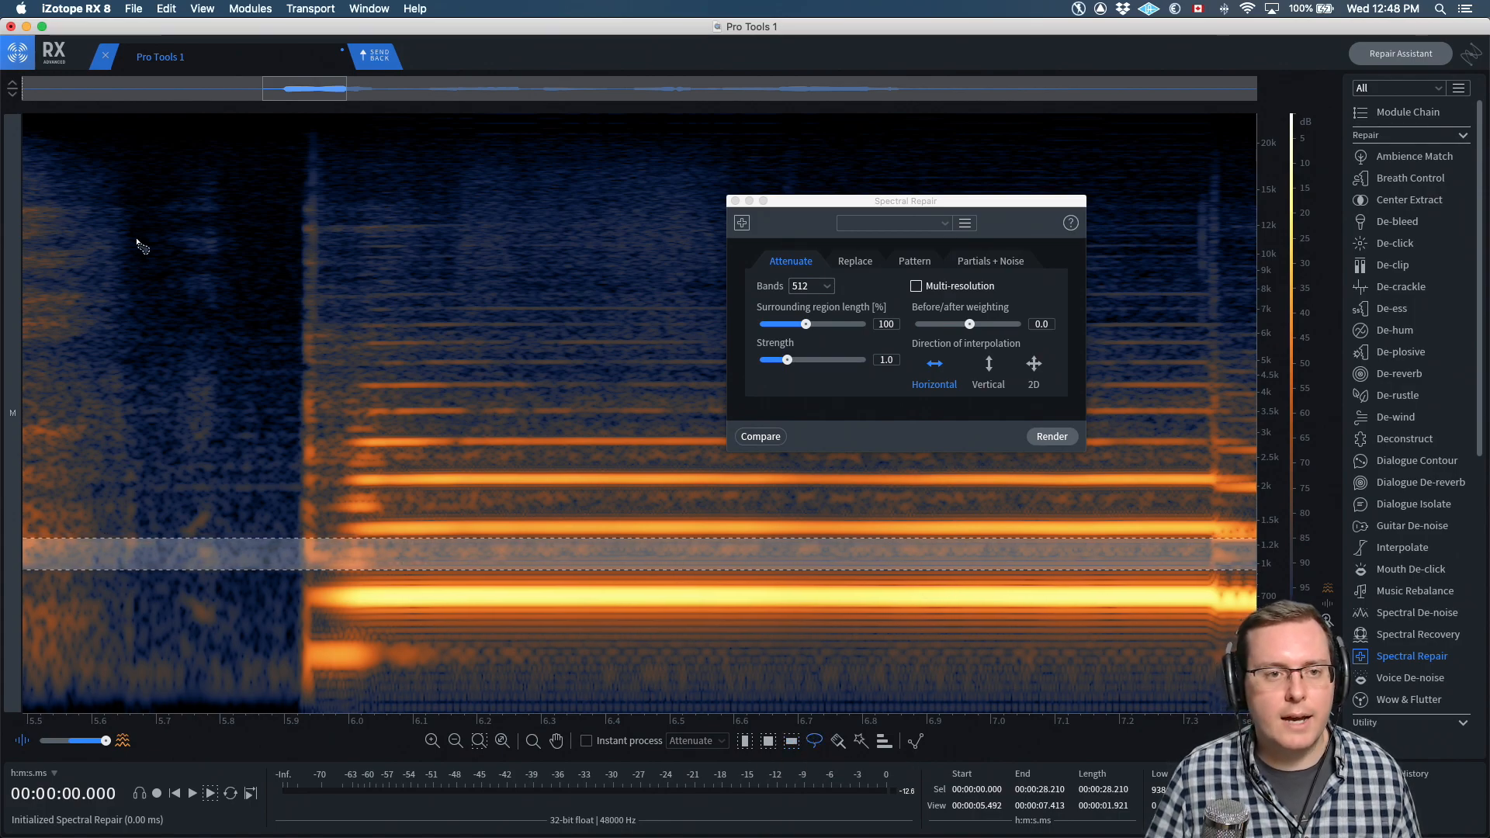
mouse_move(289, 293)
mouse_down()
mouse_move(260, 268)
mouse_move(272, 280)
mouse_up()
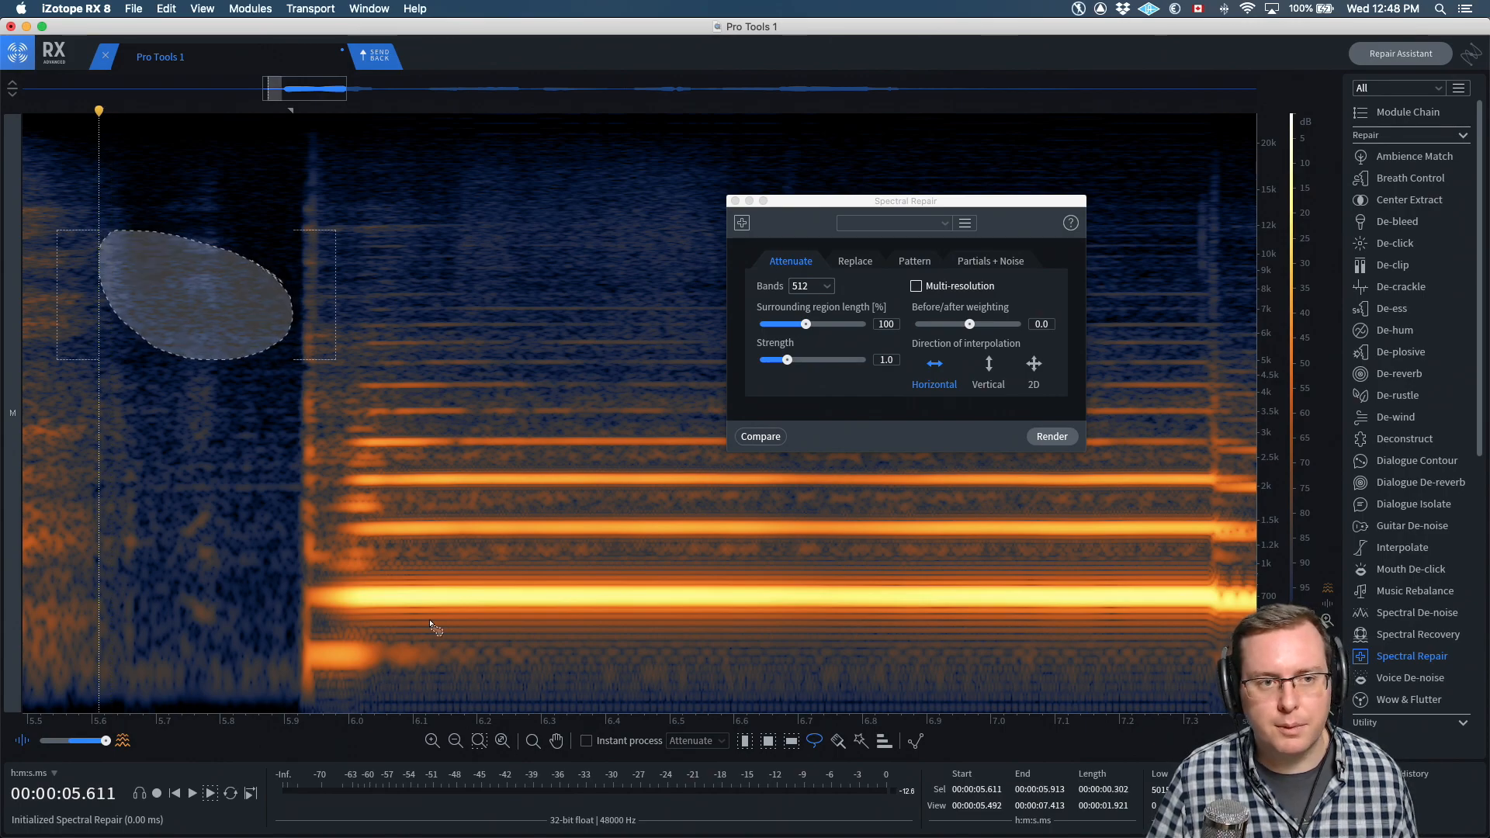
key(super+a)
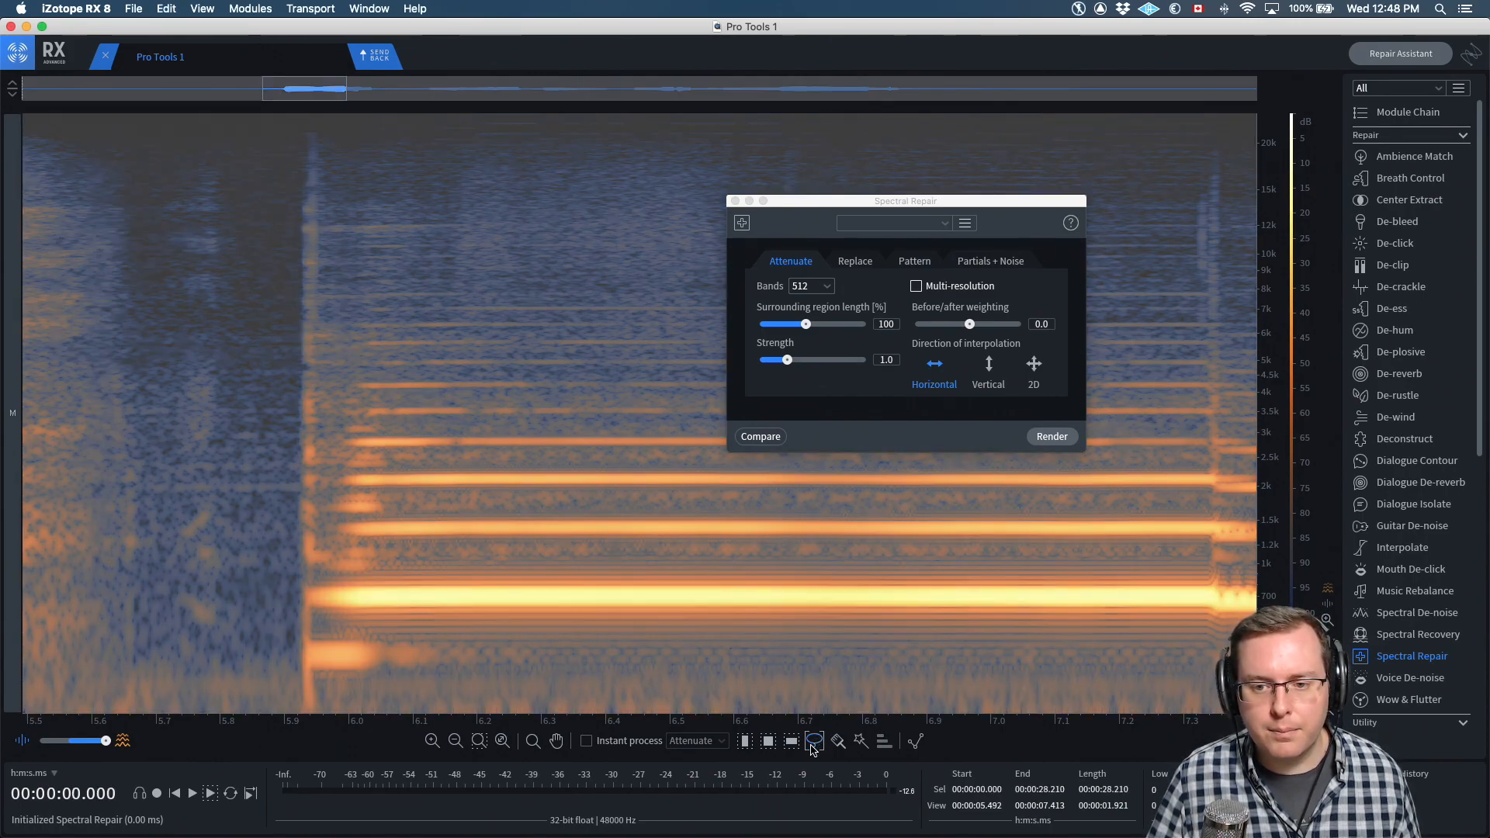
click(660, 581)
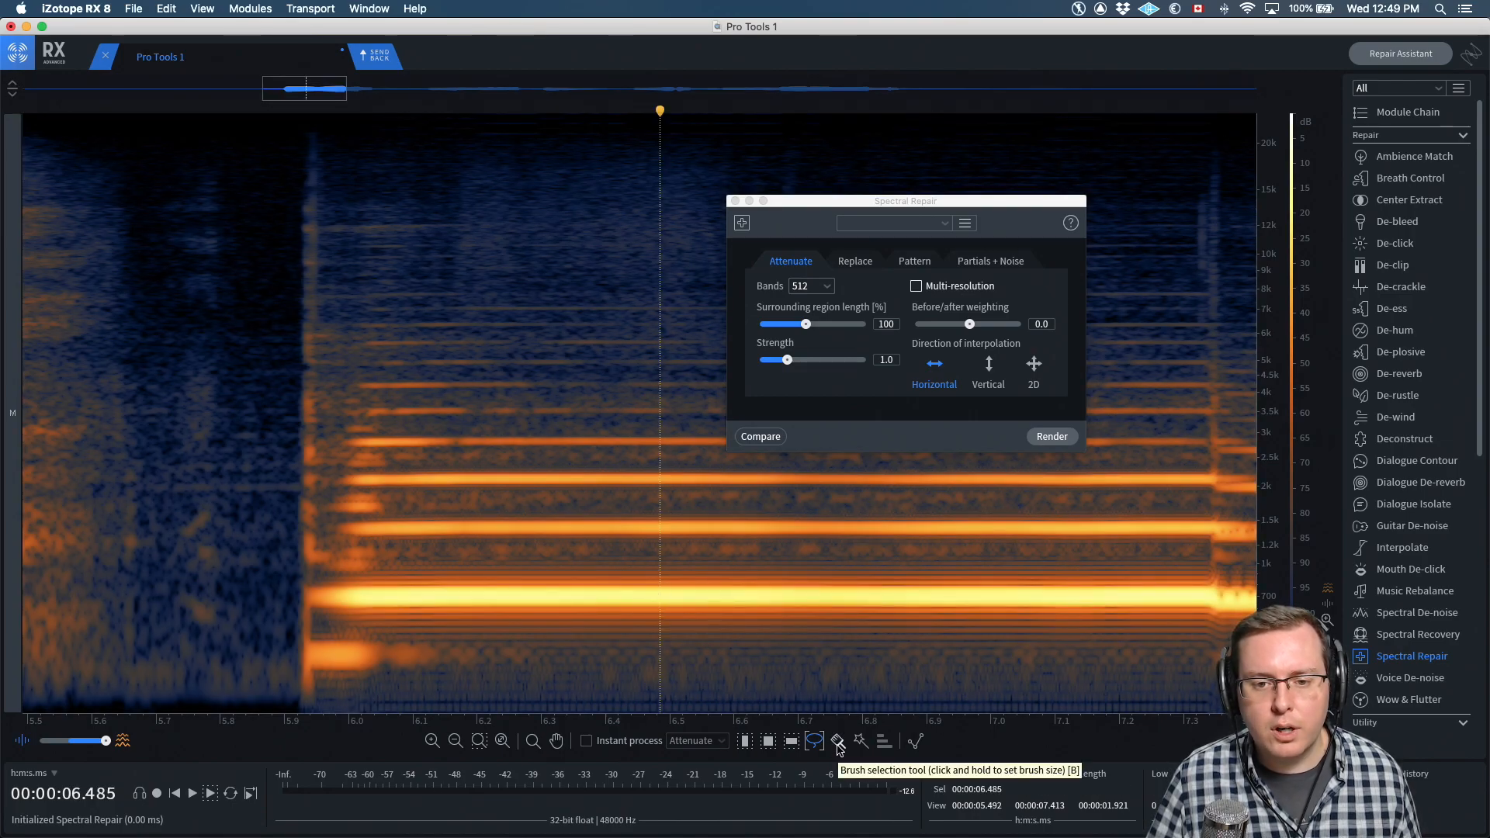
Brush a selection over the noise patch around 1 kHz from about 5.98 to 6.05 seconds, and clear the selection
click(838, 744)
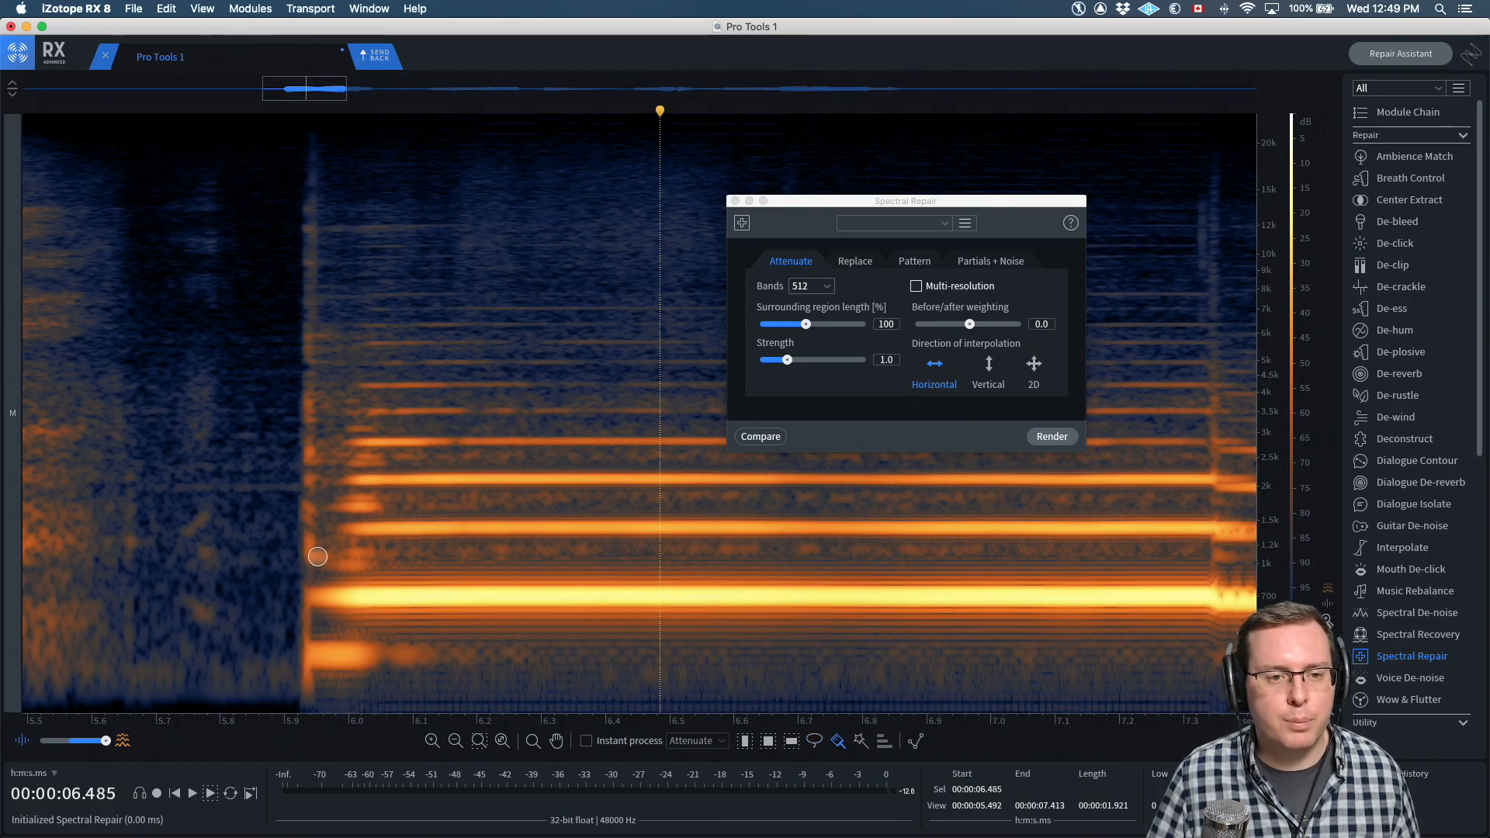
drag(371, 554, 365, 559)
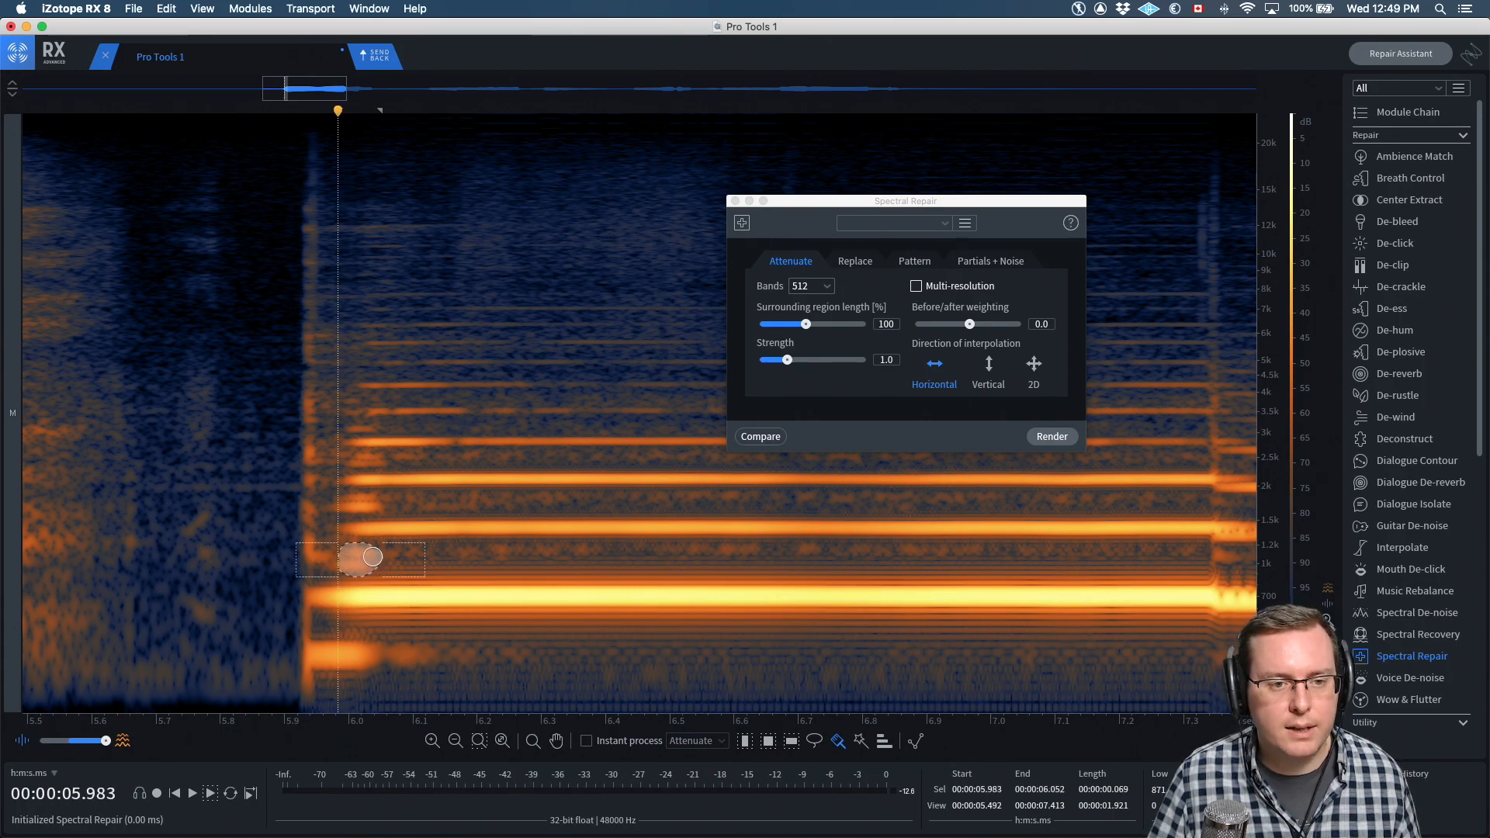
key(super+a)
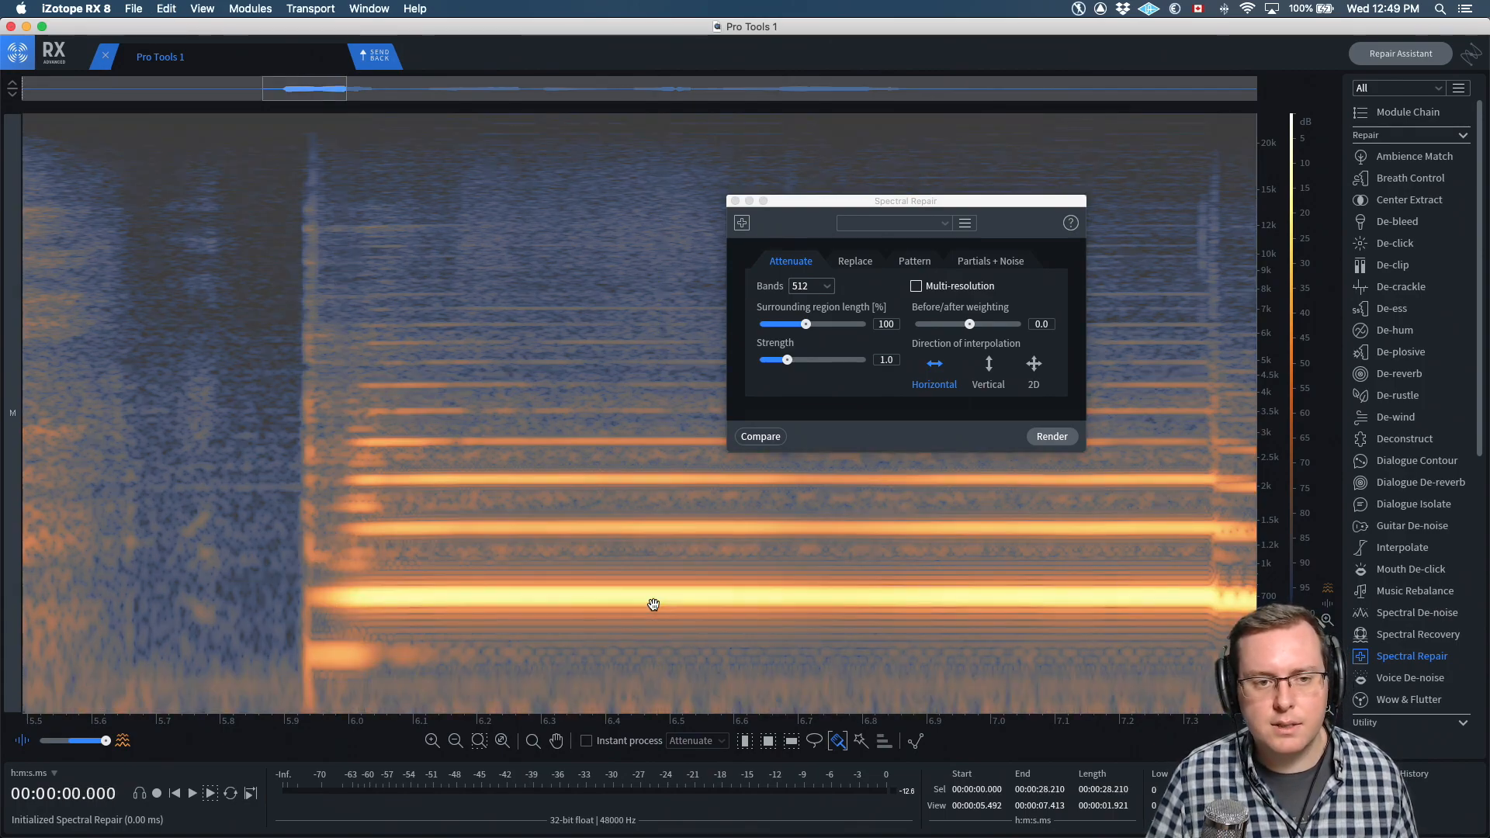
key(r)
click(555, 566)
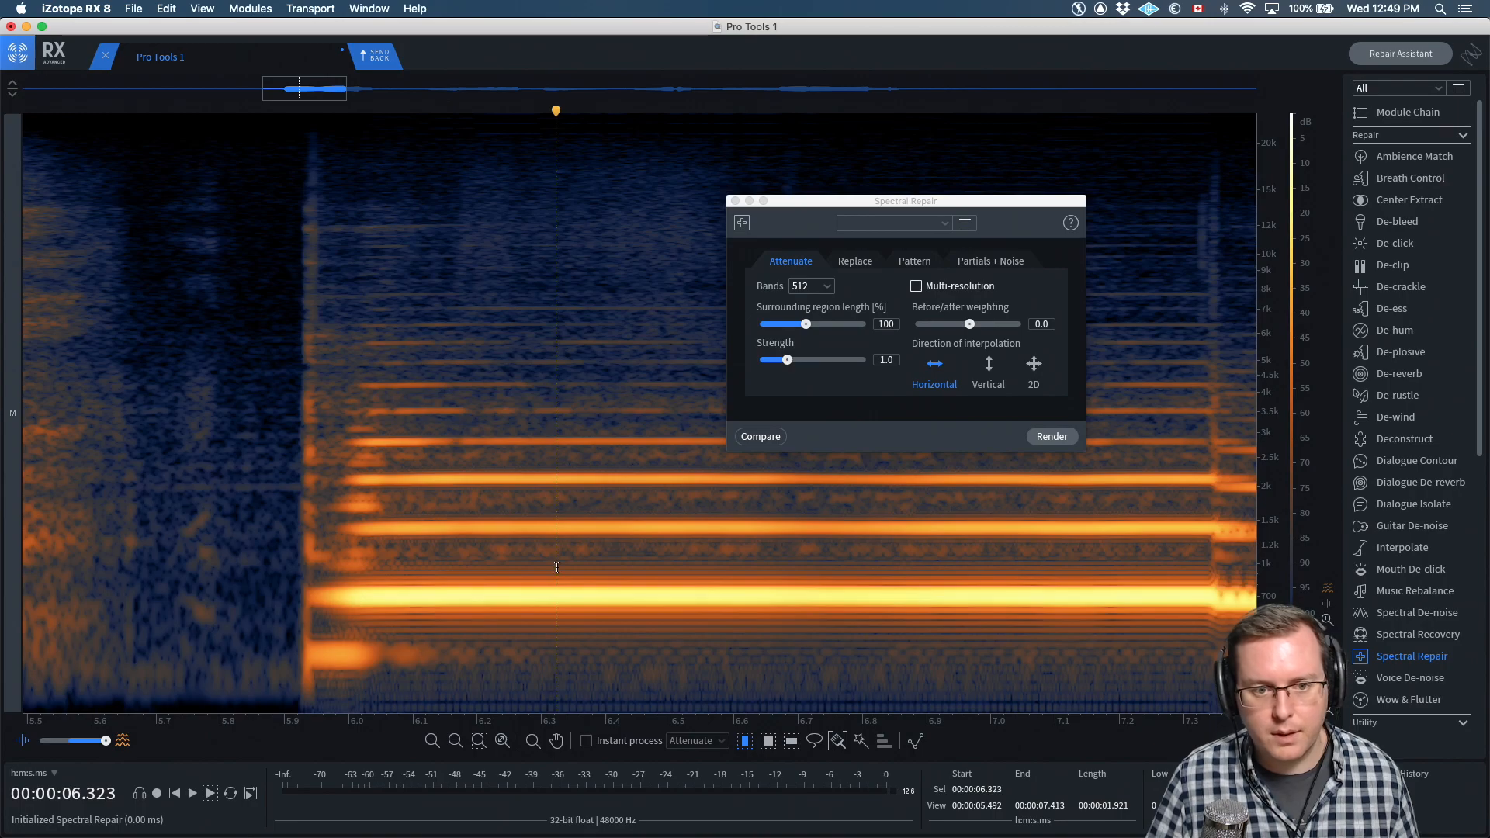
Select the opening notes' fundamental with the Magic Wand, from about 5.91 to 7.99 seconds
click(860, 742)
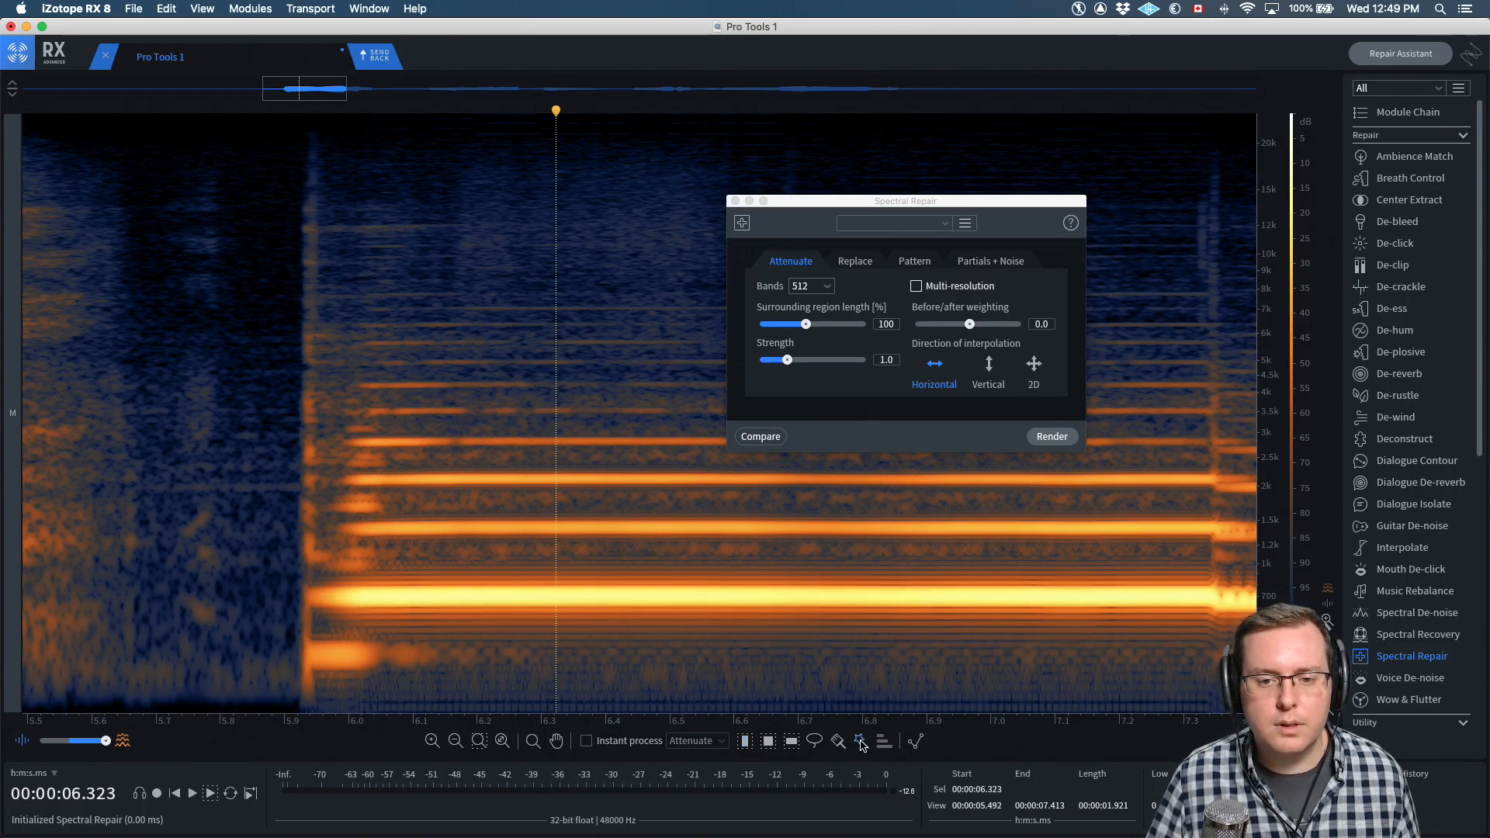
click(512, 602)
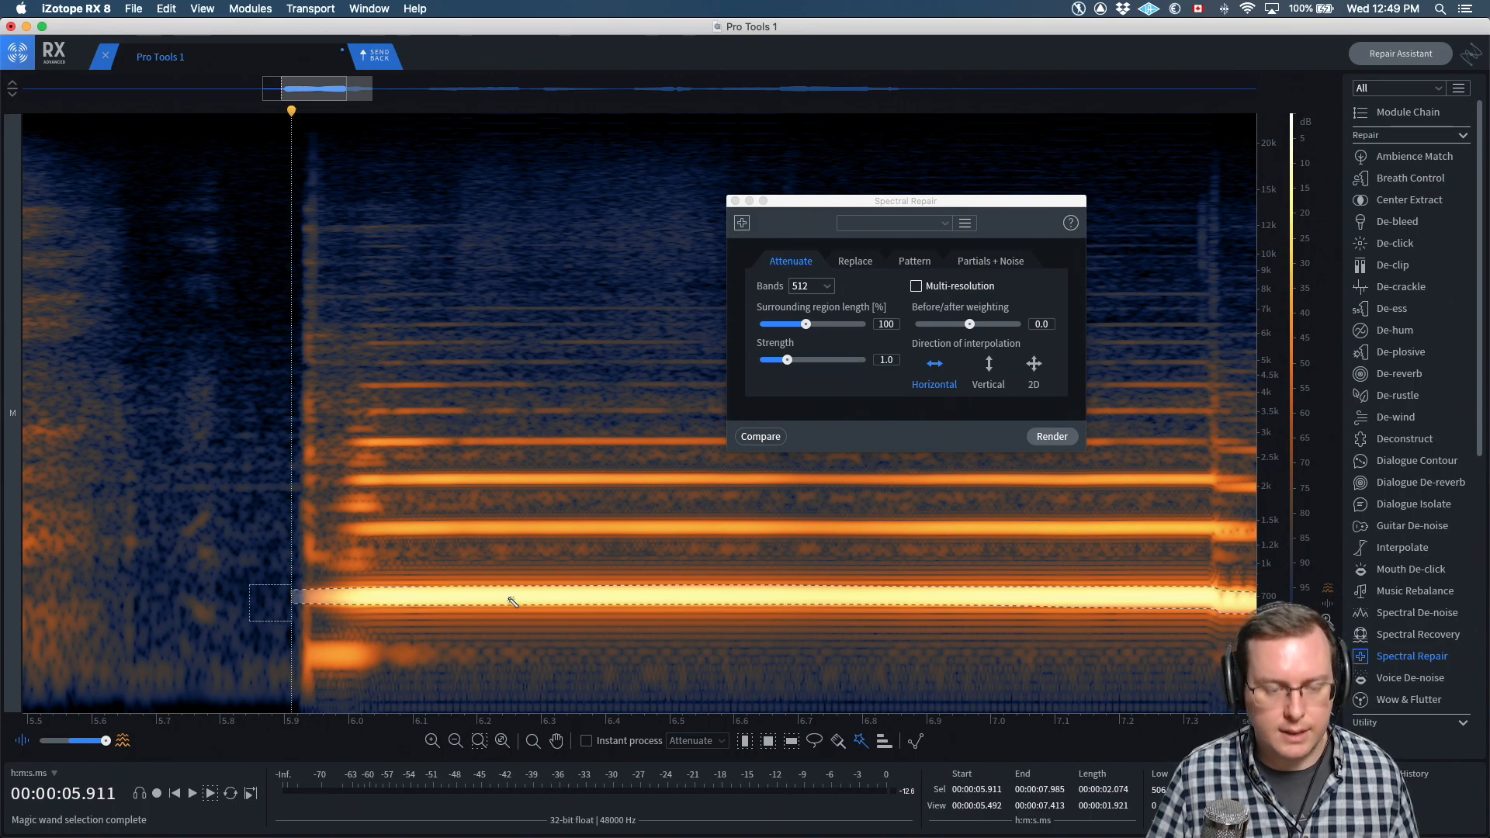
scroll(512, 602, right, 5)
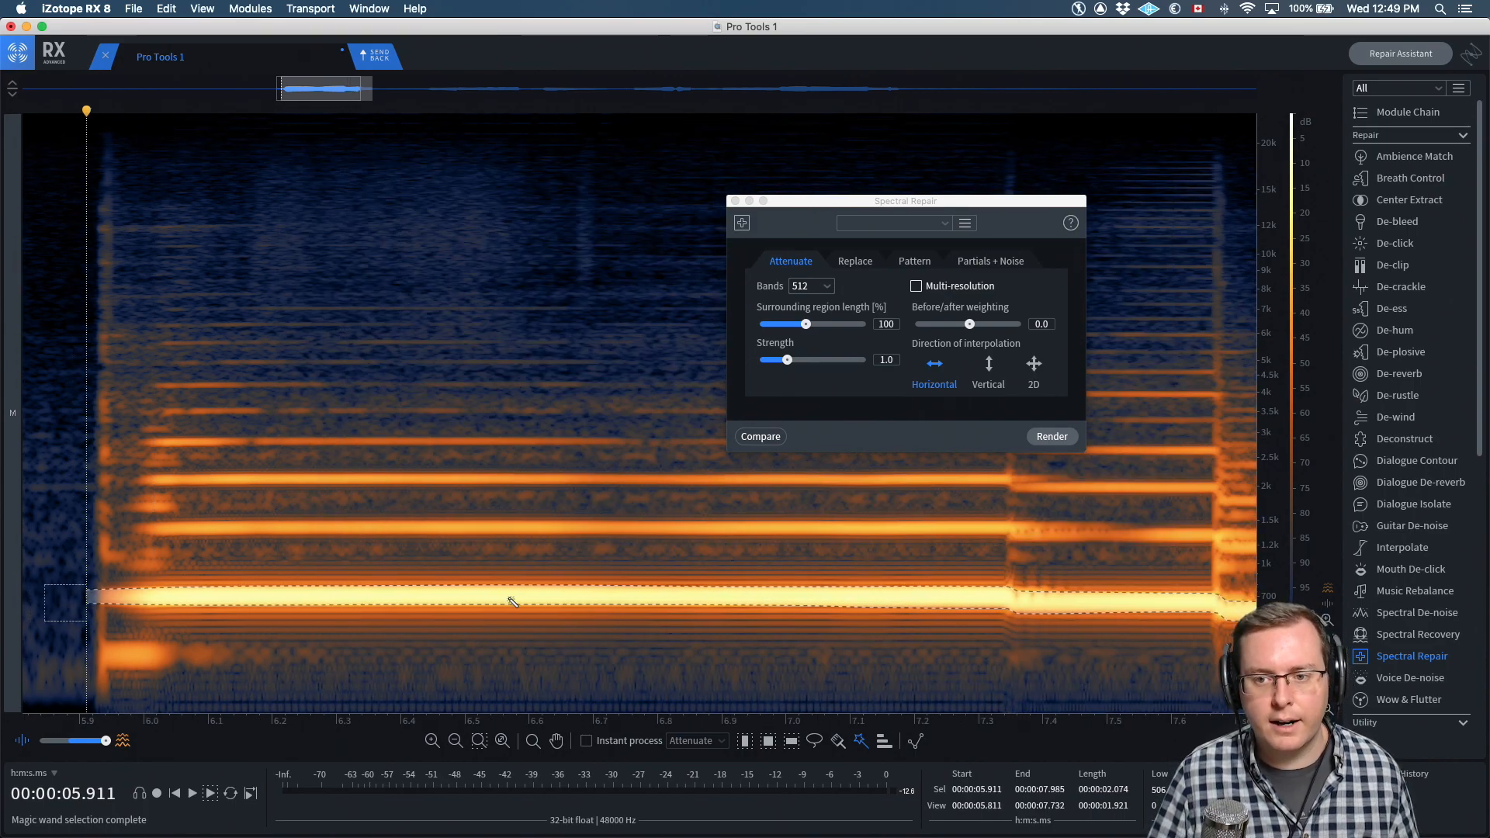
scroll(512, 601, down, 5)
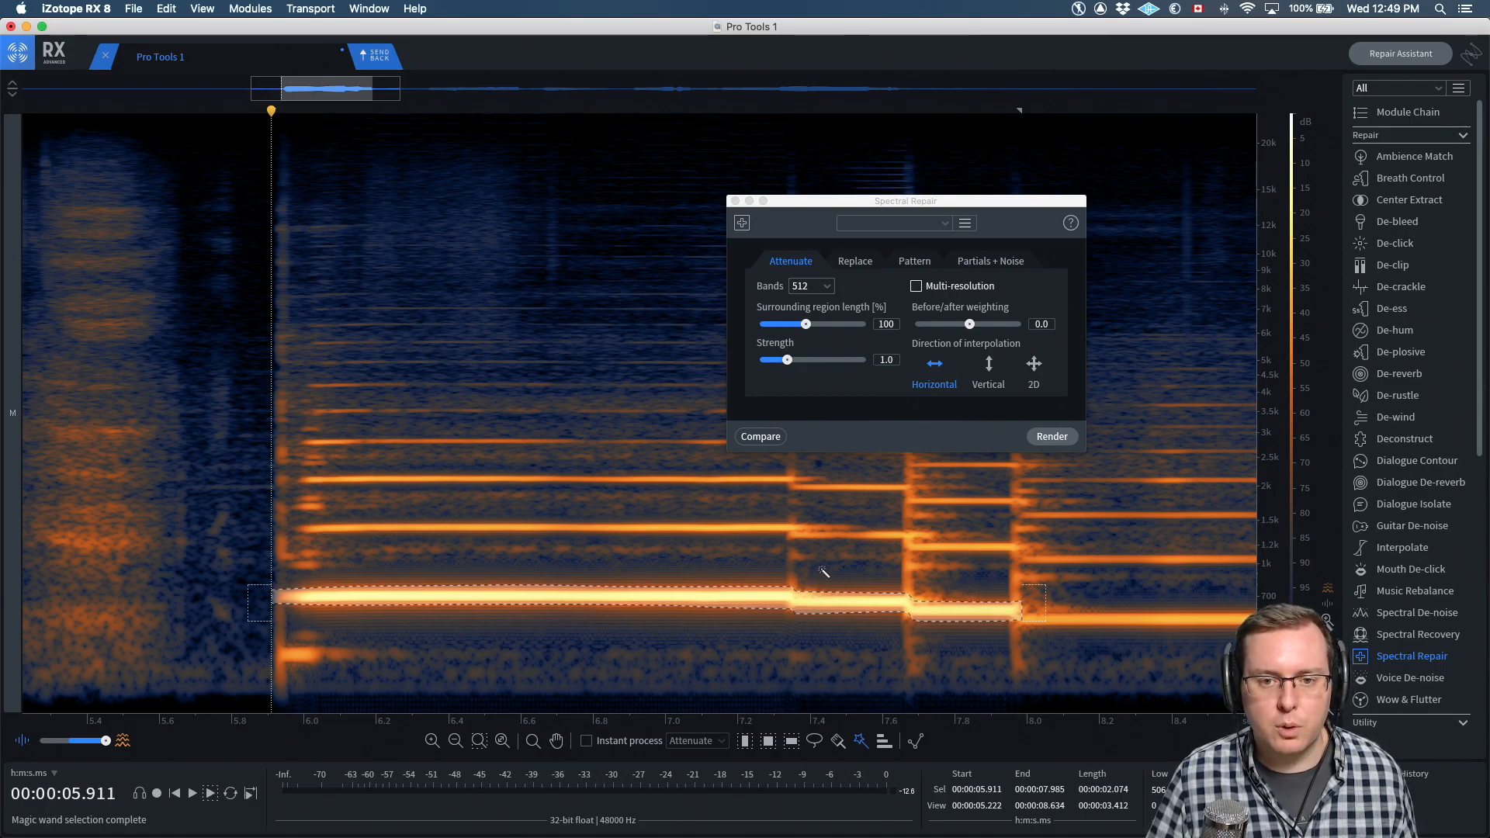
Add the next three harmonics above the opening notes' fundamental to the Magic Wand selection
shift+click(750, 532)
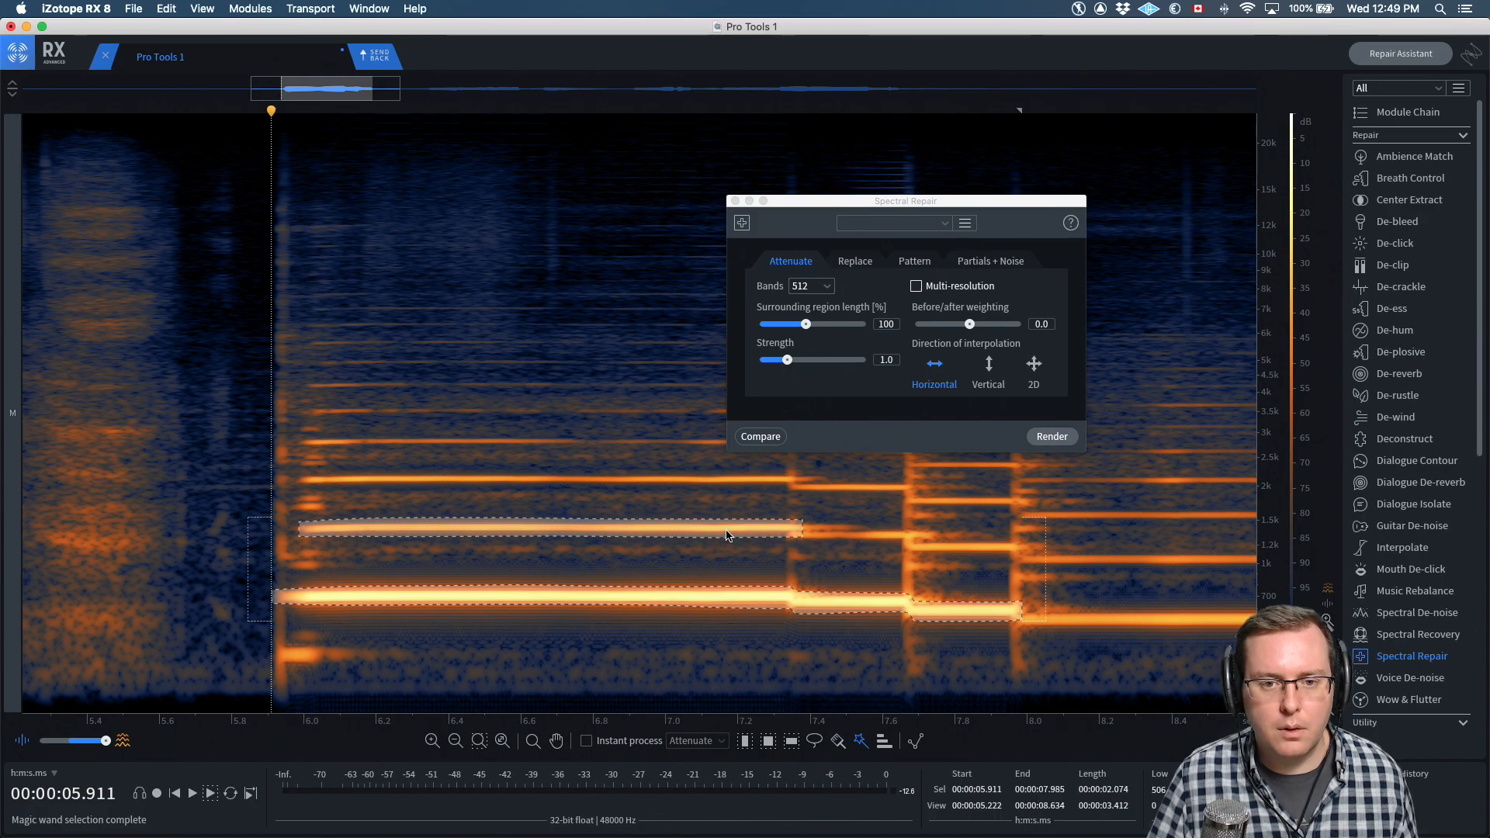
shift+click(608, 483)
shift+click(602, 443)
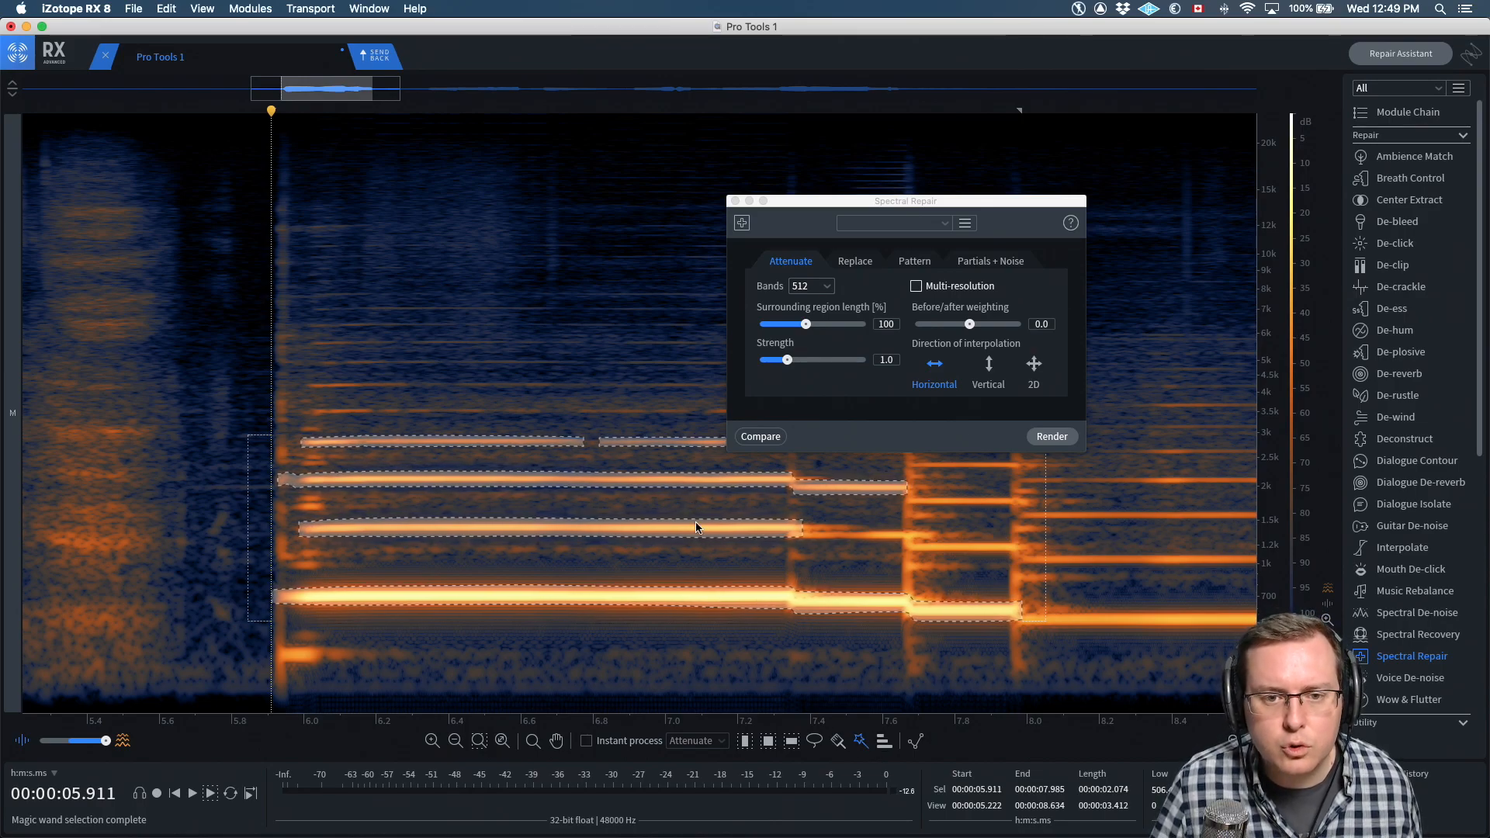
Subtract the added harmonics from the Magic Wand selection, keeping only the fundamental selected
alt+click(664, 442)
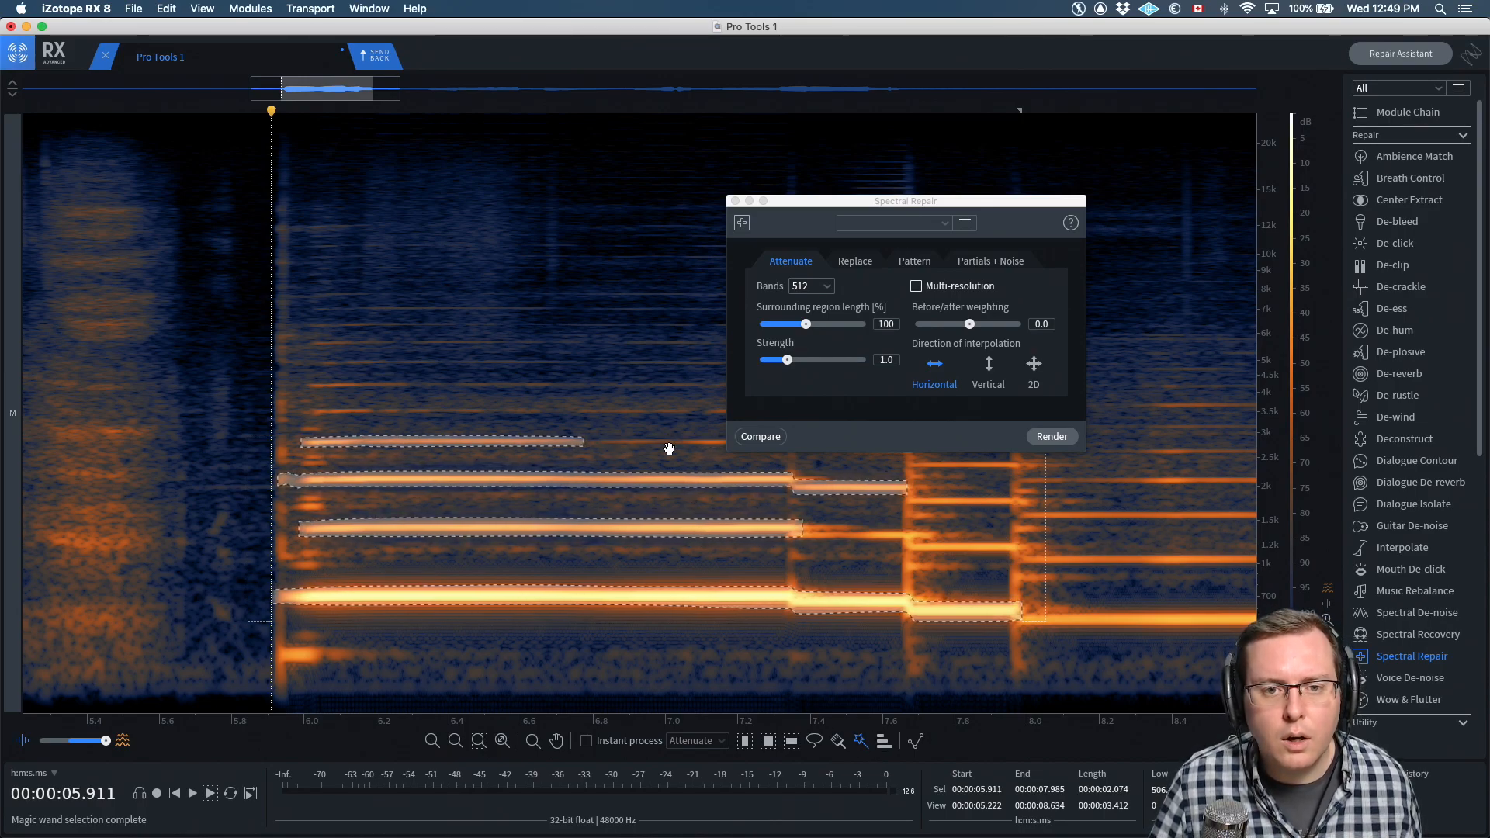
alt+click(529, 443)
alt+click(594, 485)
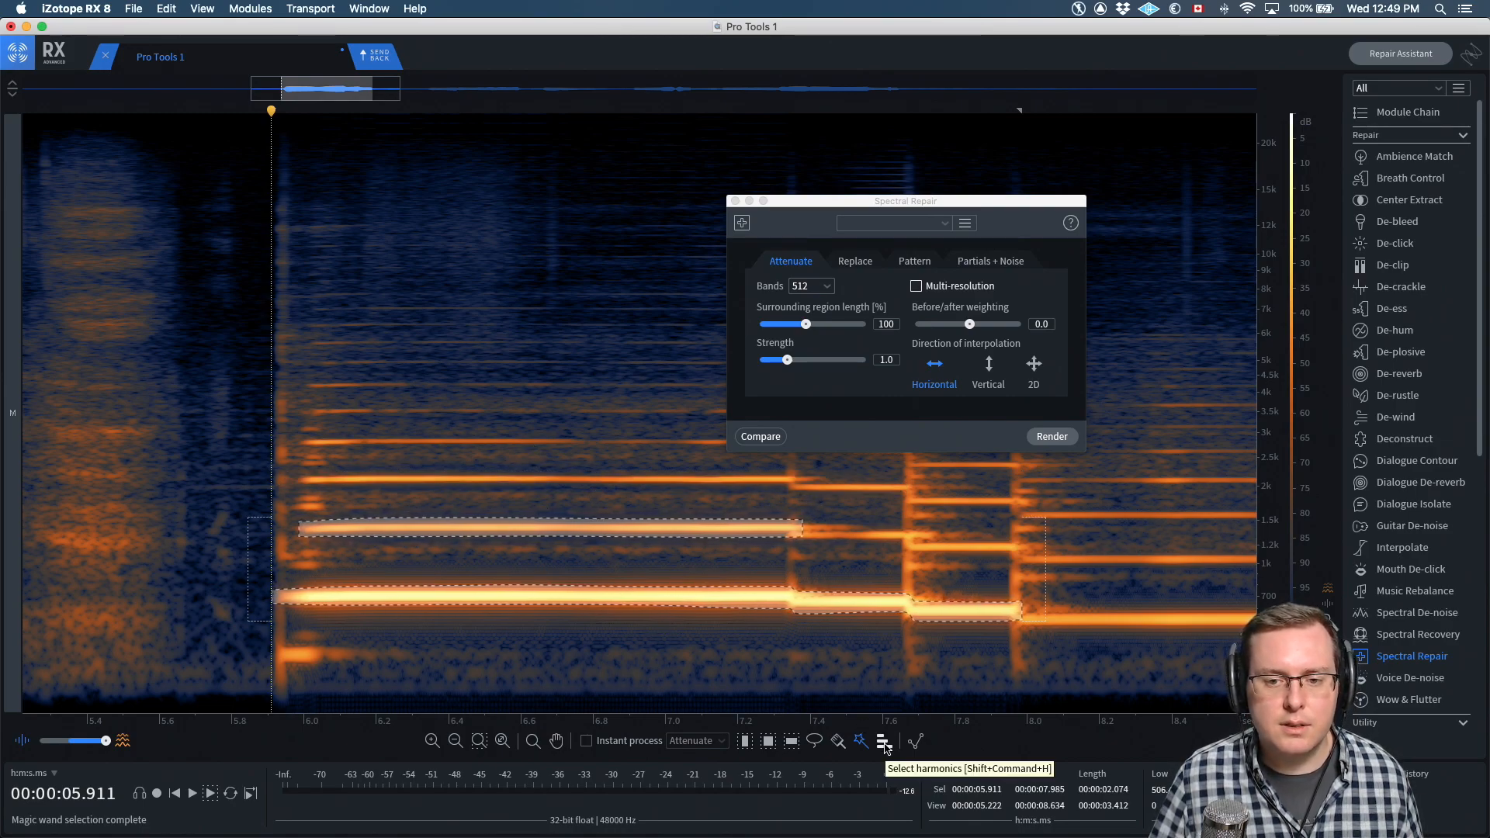
alt+click(625, 530)
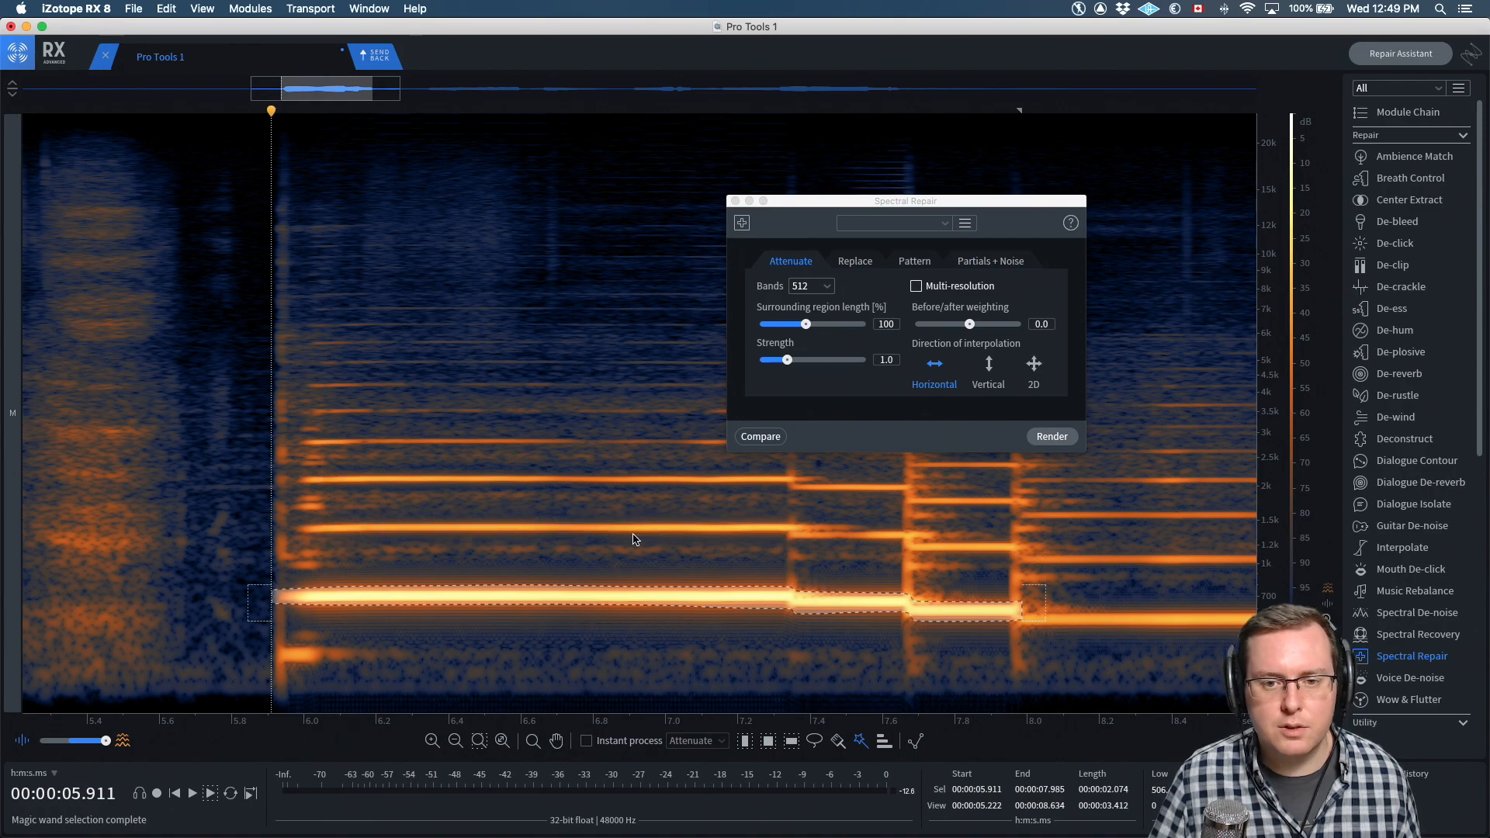
Extend the fundamental's selection to all ten harmonics and try rendering Attenuate on it
click(884, 743)
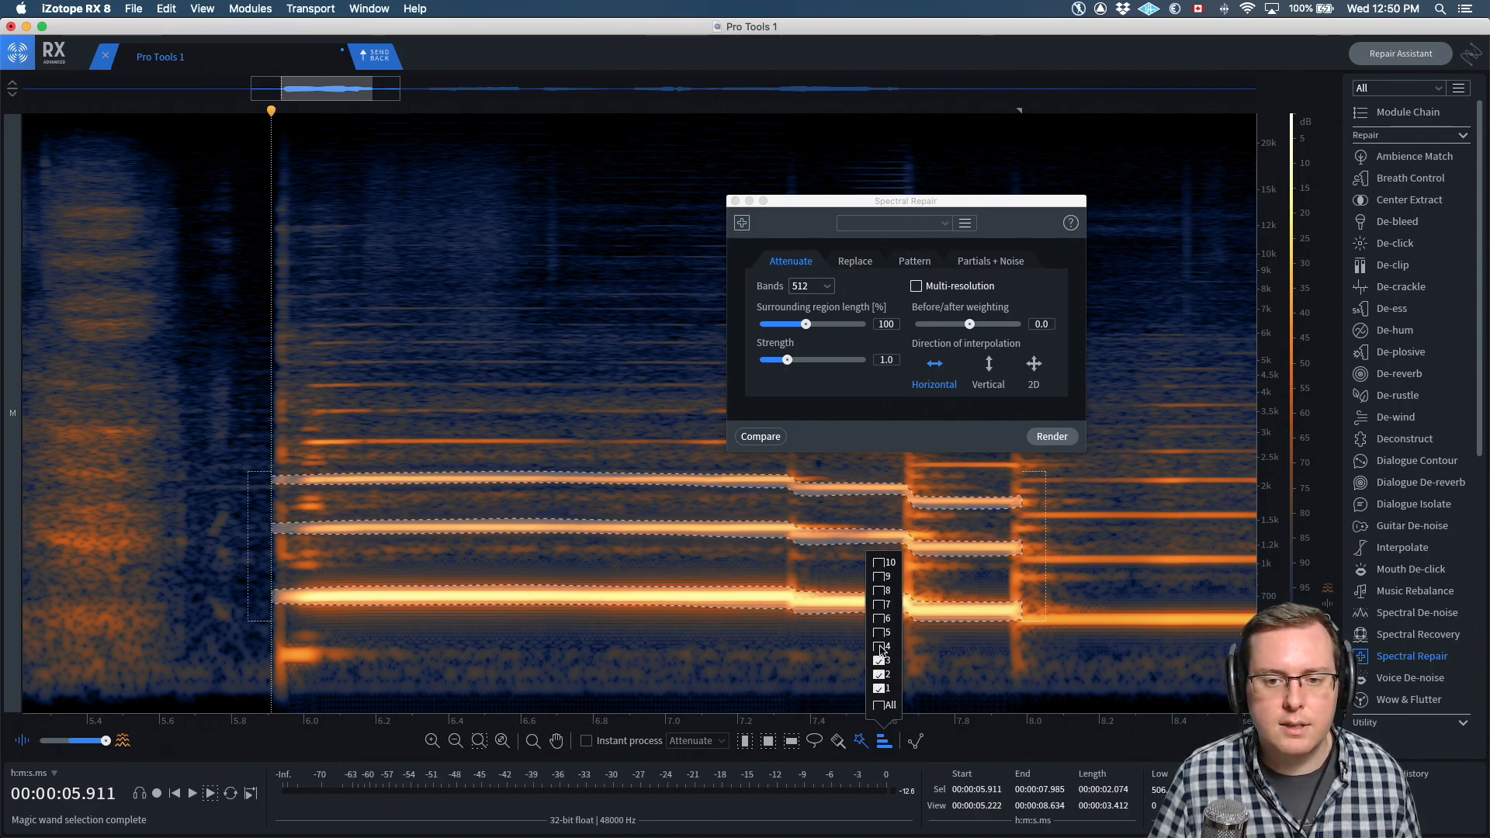
click(879, 705)
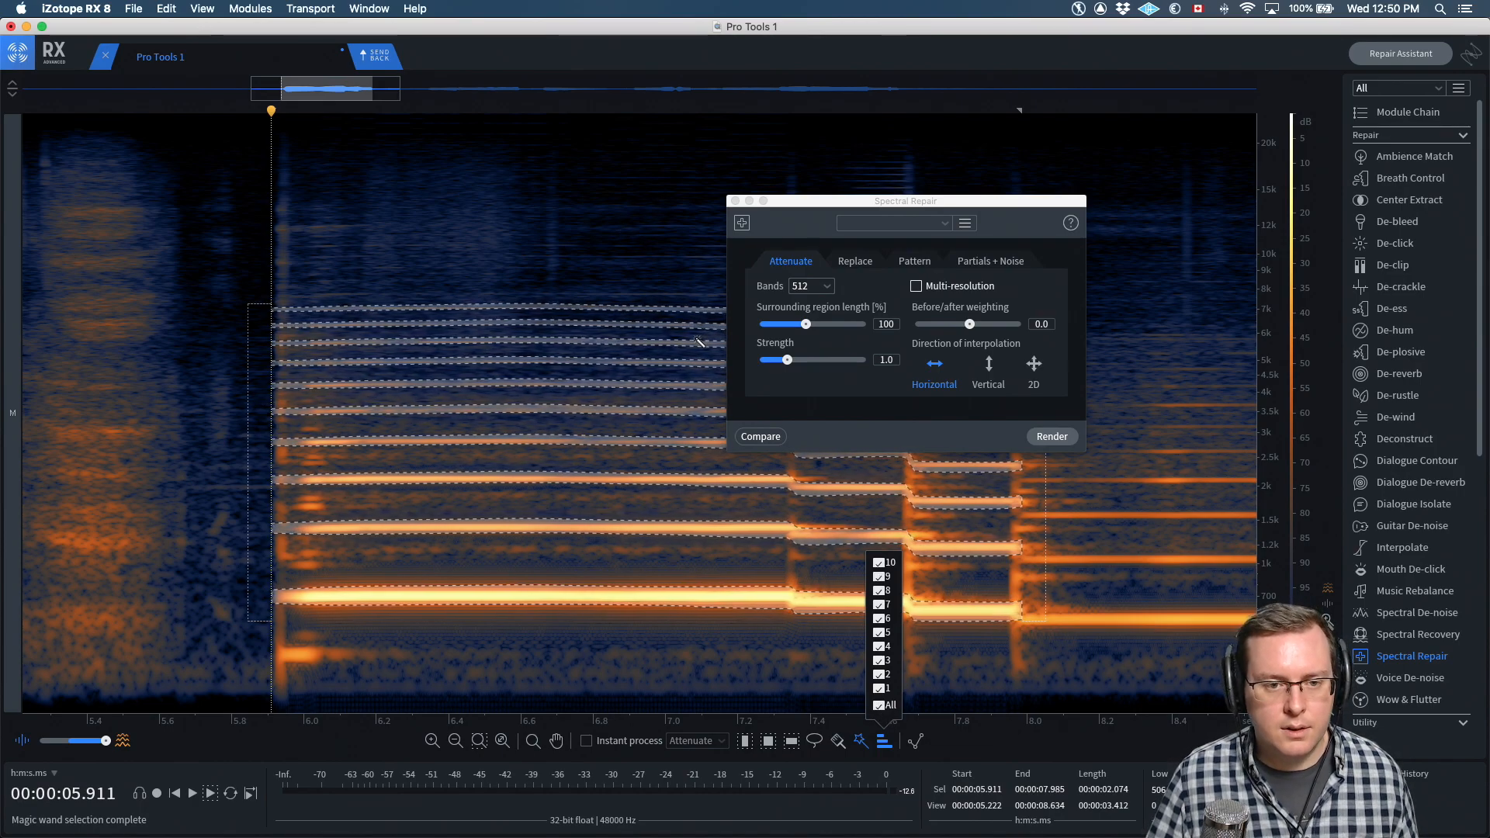
key(shift+super+5)
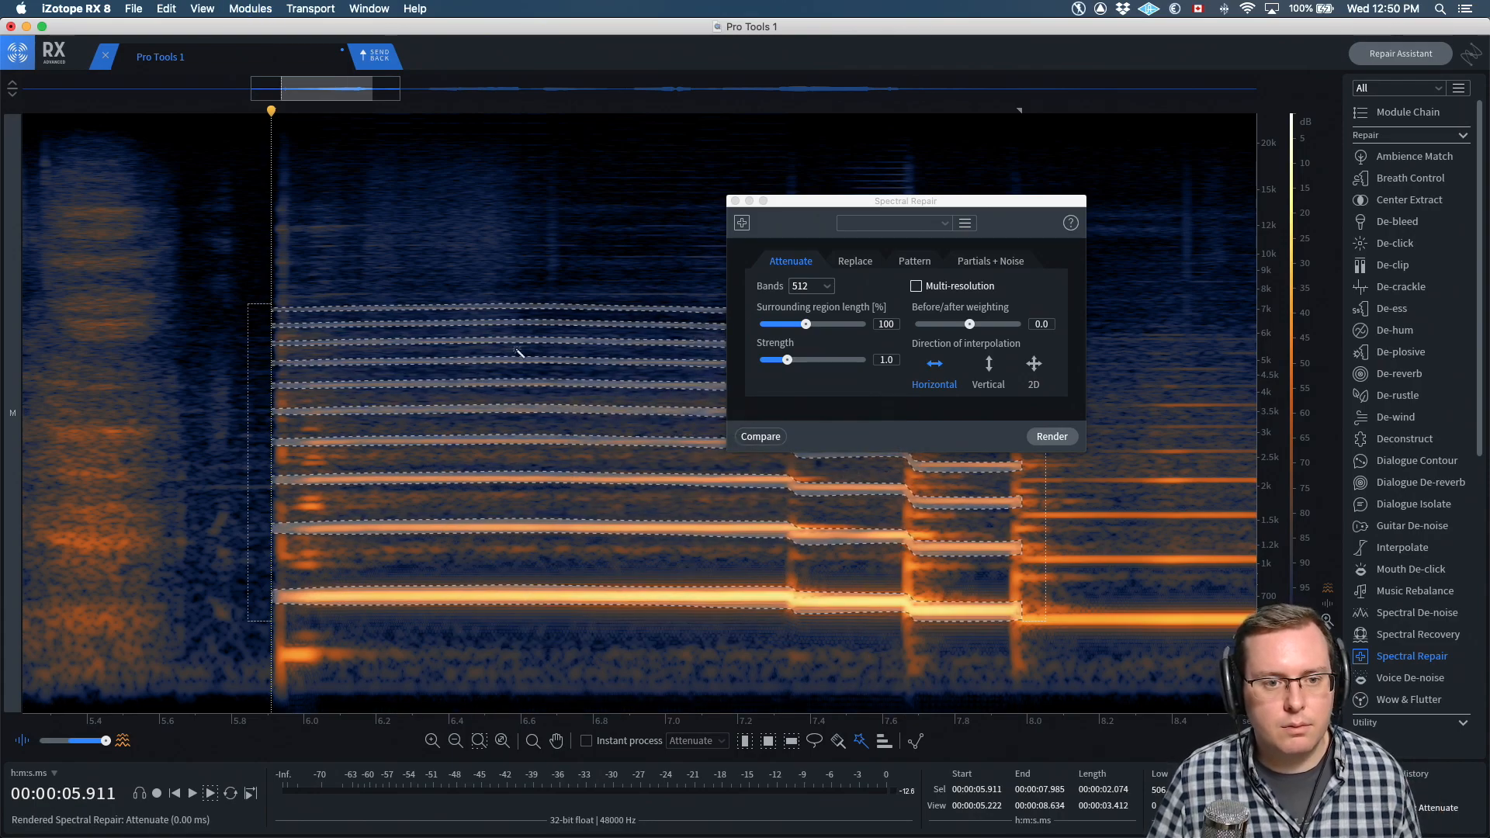
Undo the Attenuate render on the harmonics, and clear the selection with the Time-Frequency selection tool active
key(super+z)
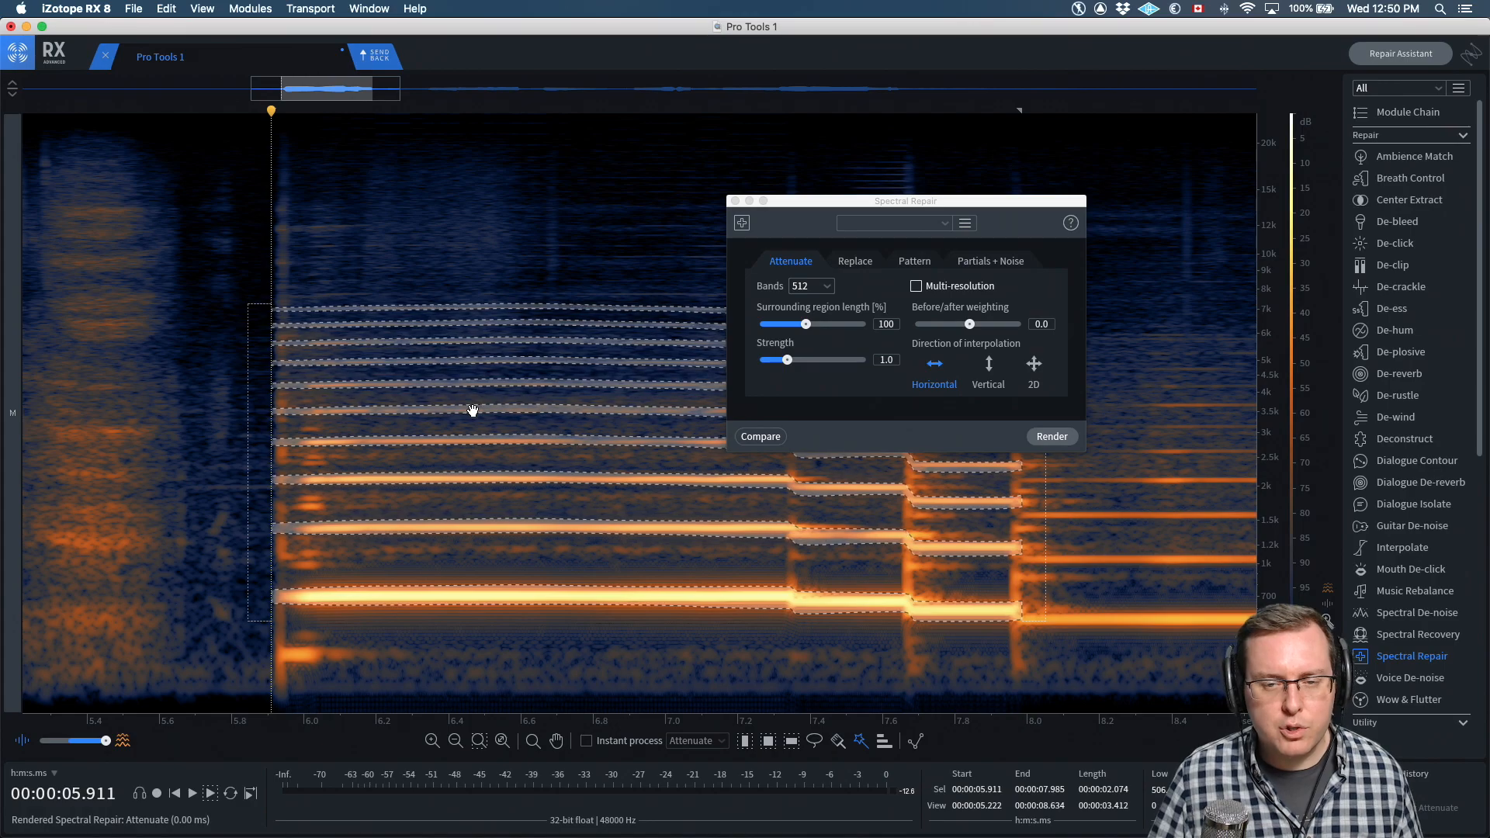
key(r)
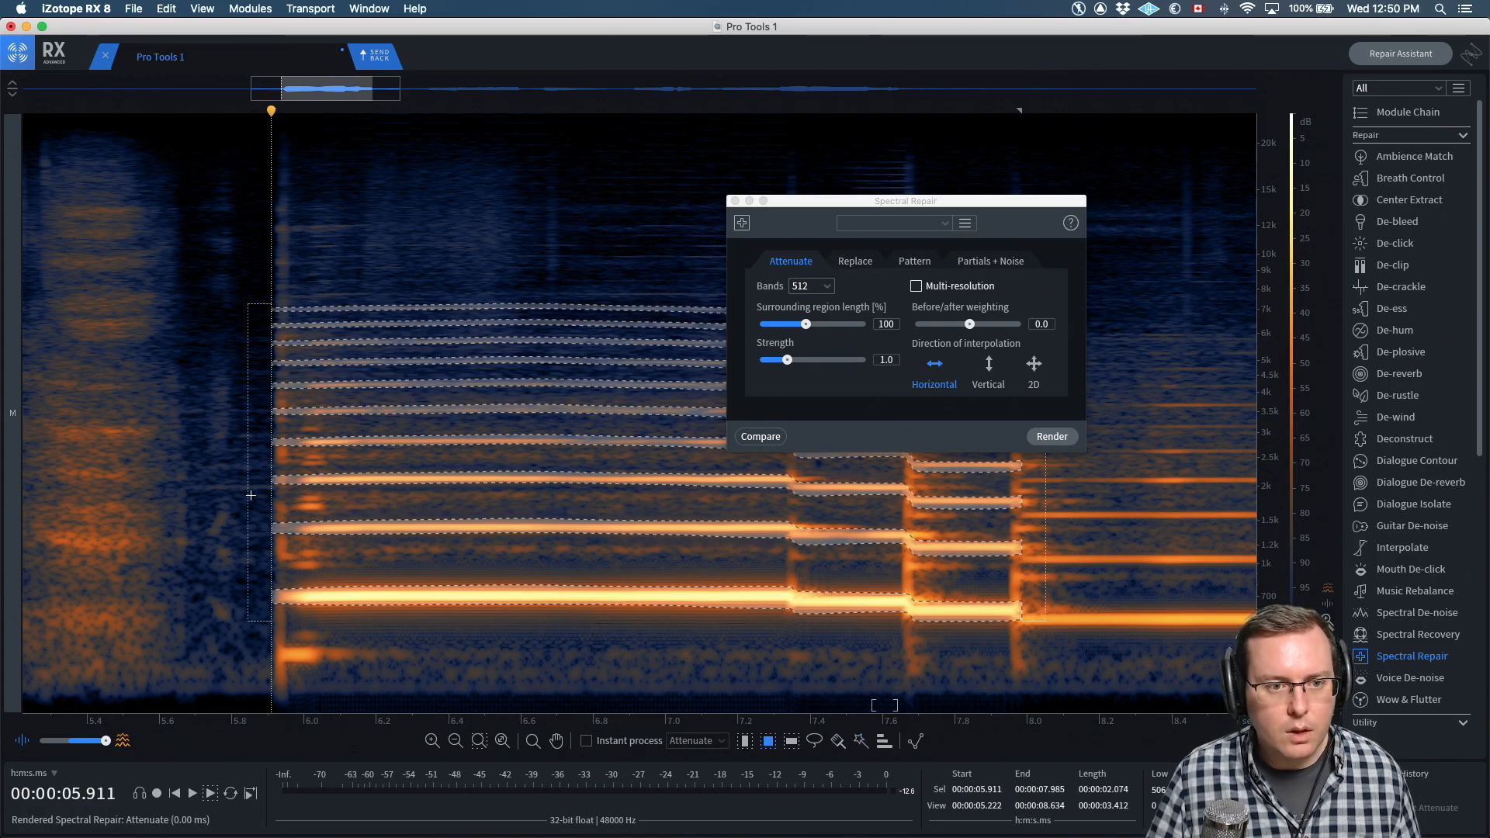
click(252, 497)
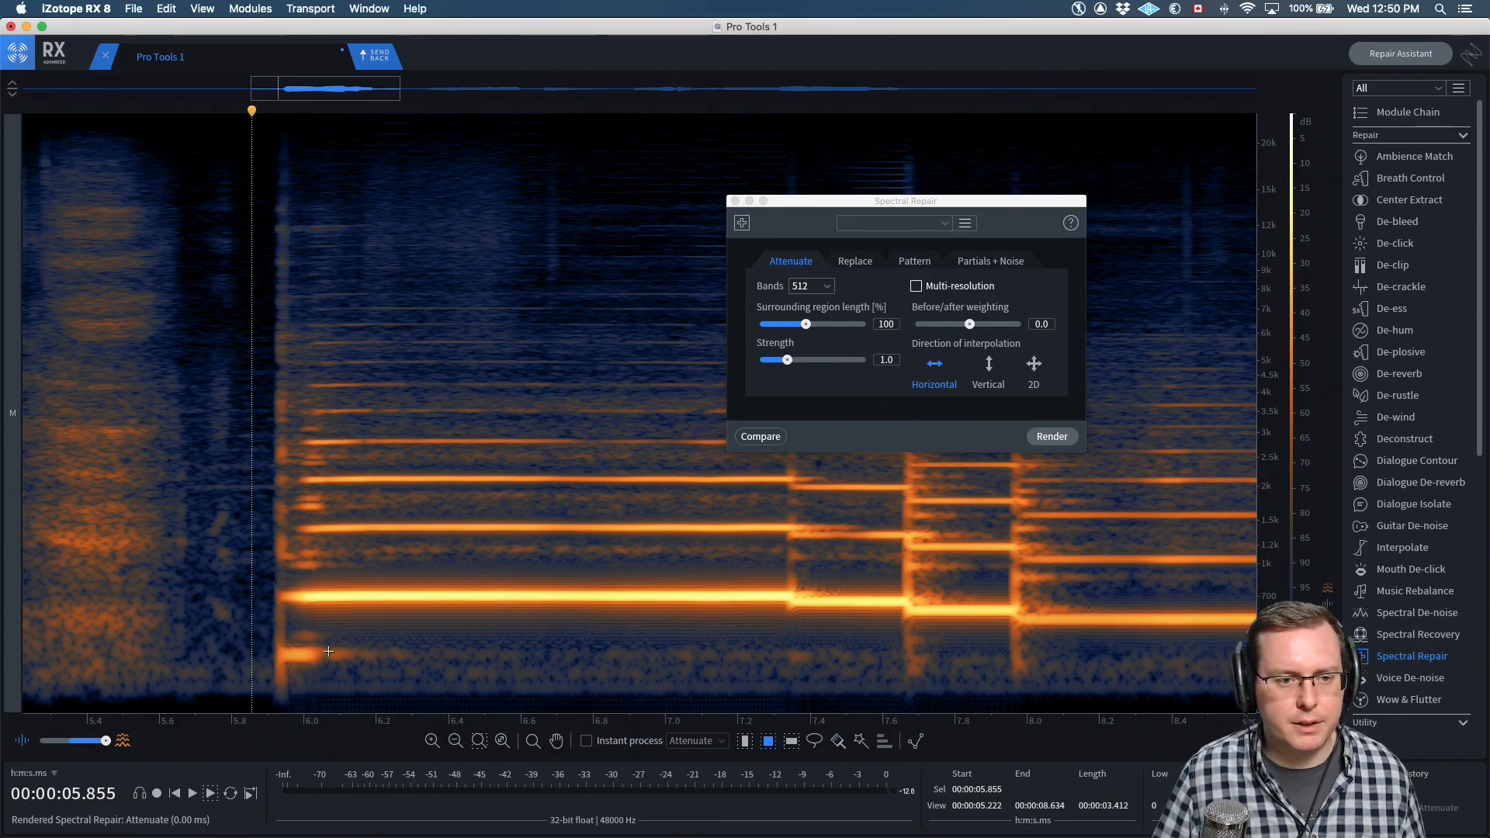
Select the noise patch around 1.1 kHz from about 5.965 to 6.050 seconds and render Attenuate with Vertical interpolation
scroll(311, 545, up, 4)
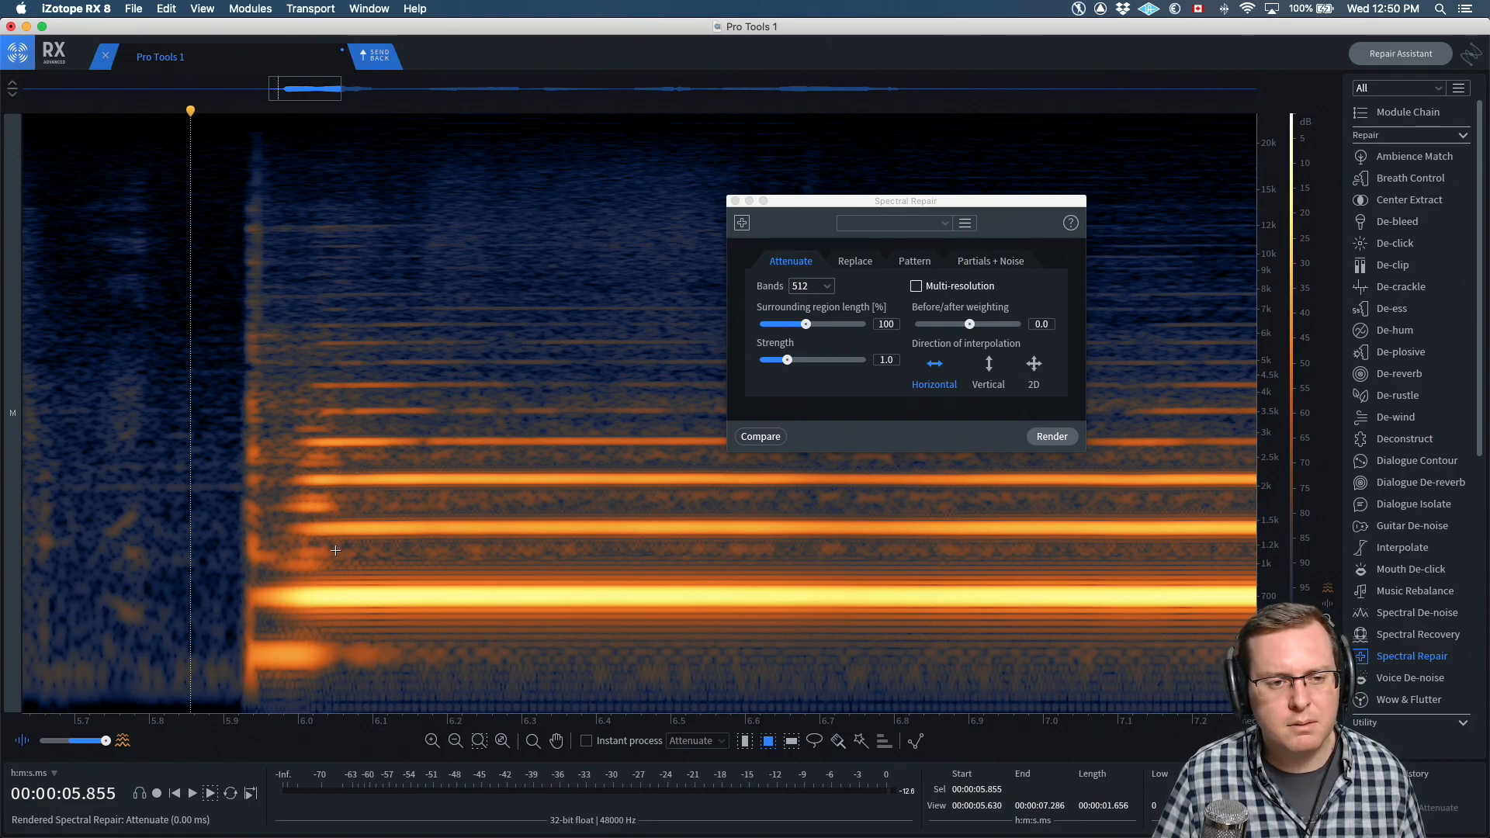
scroll(338, 555, up, 1)
drag(337, 547, 270, 573)
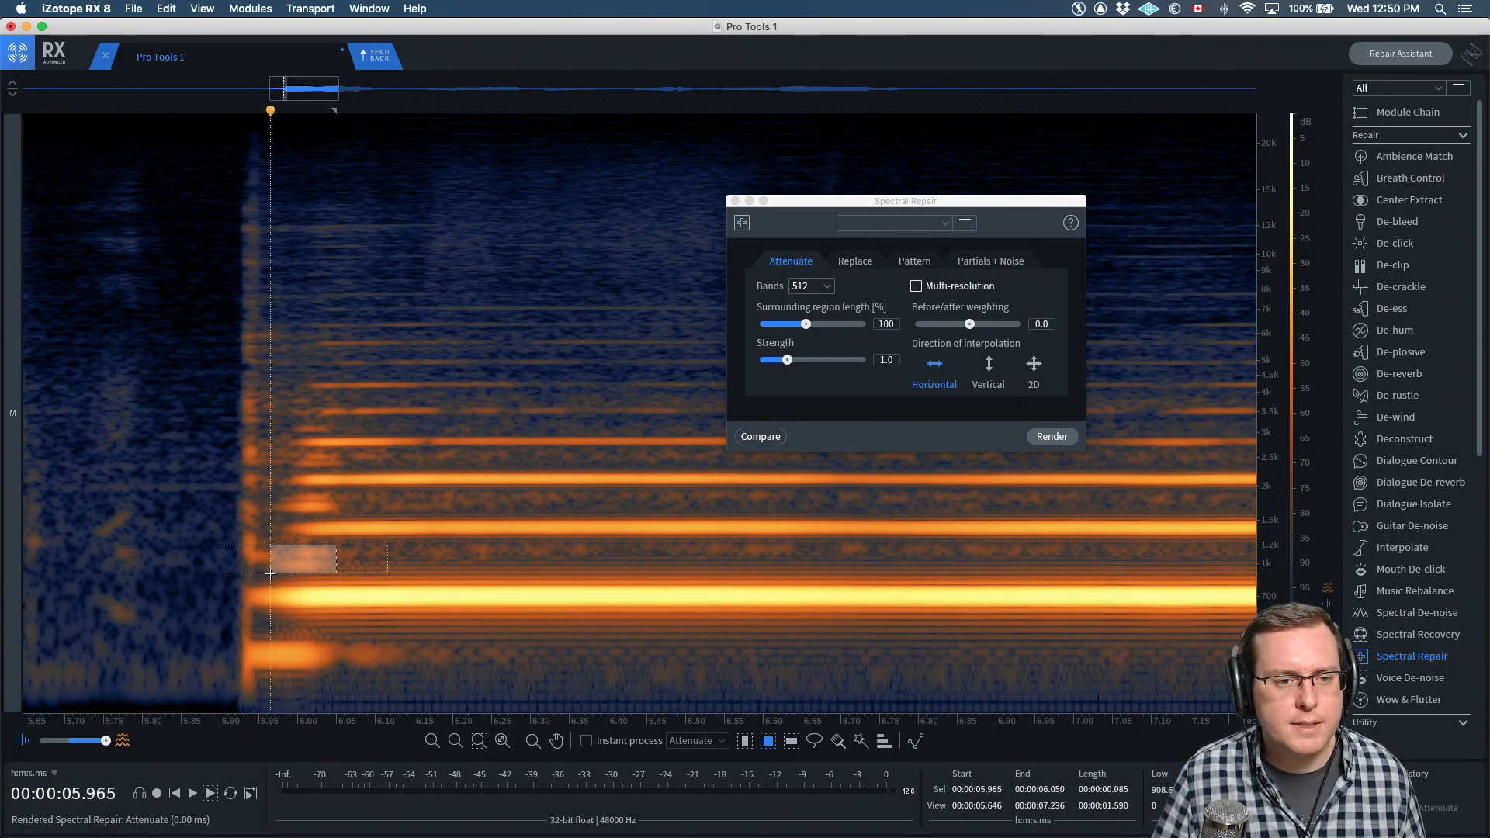
click(989, 364)
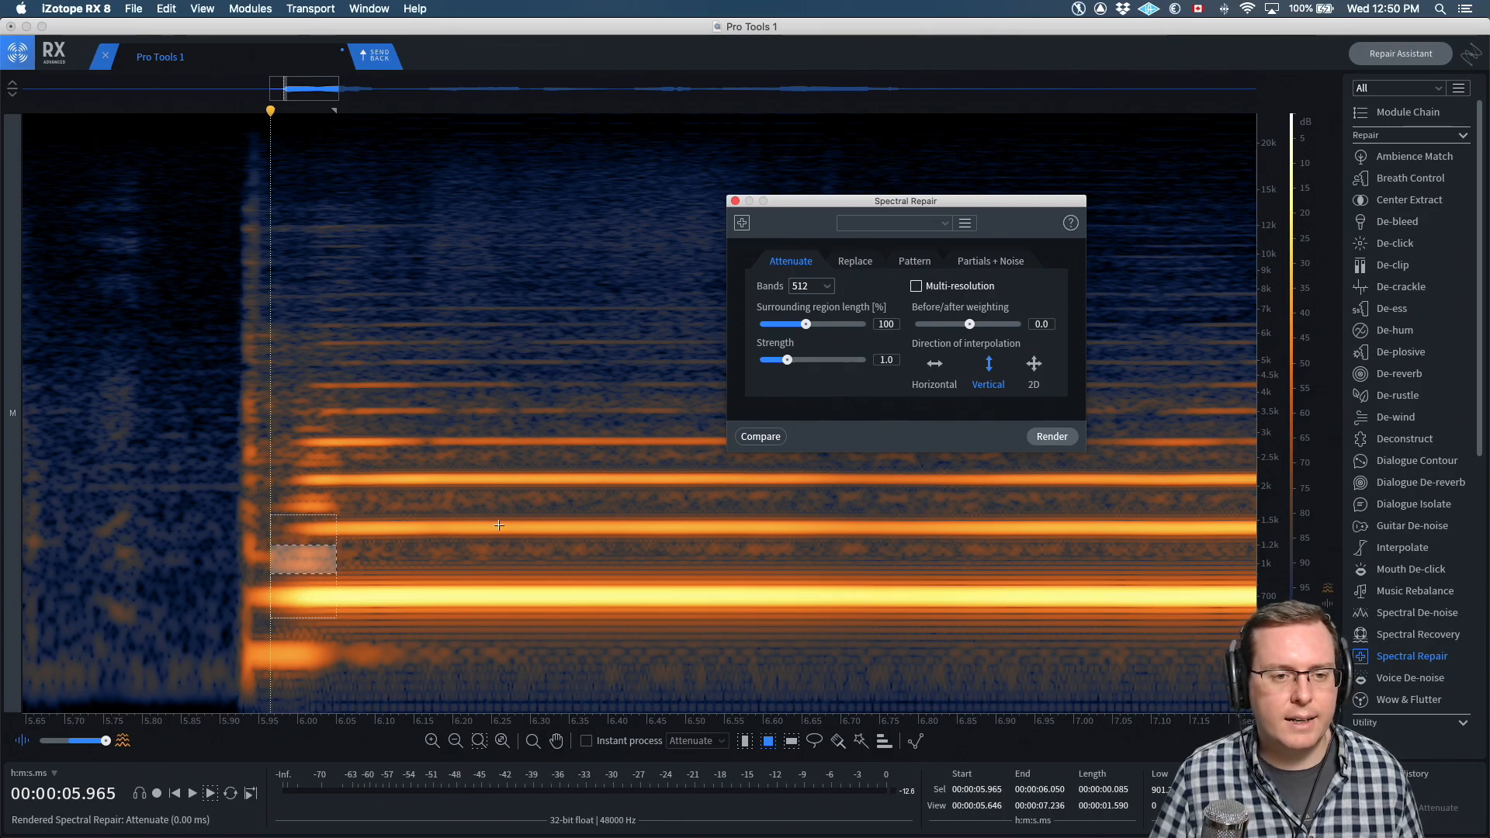
click(1057, 440)
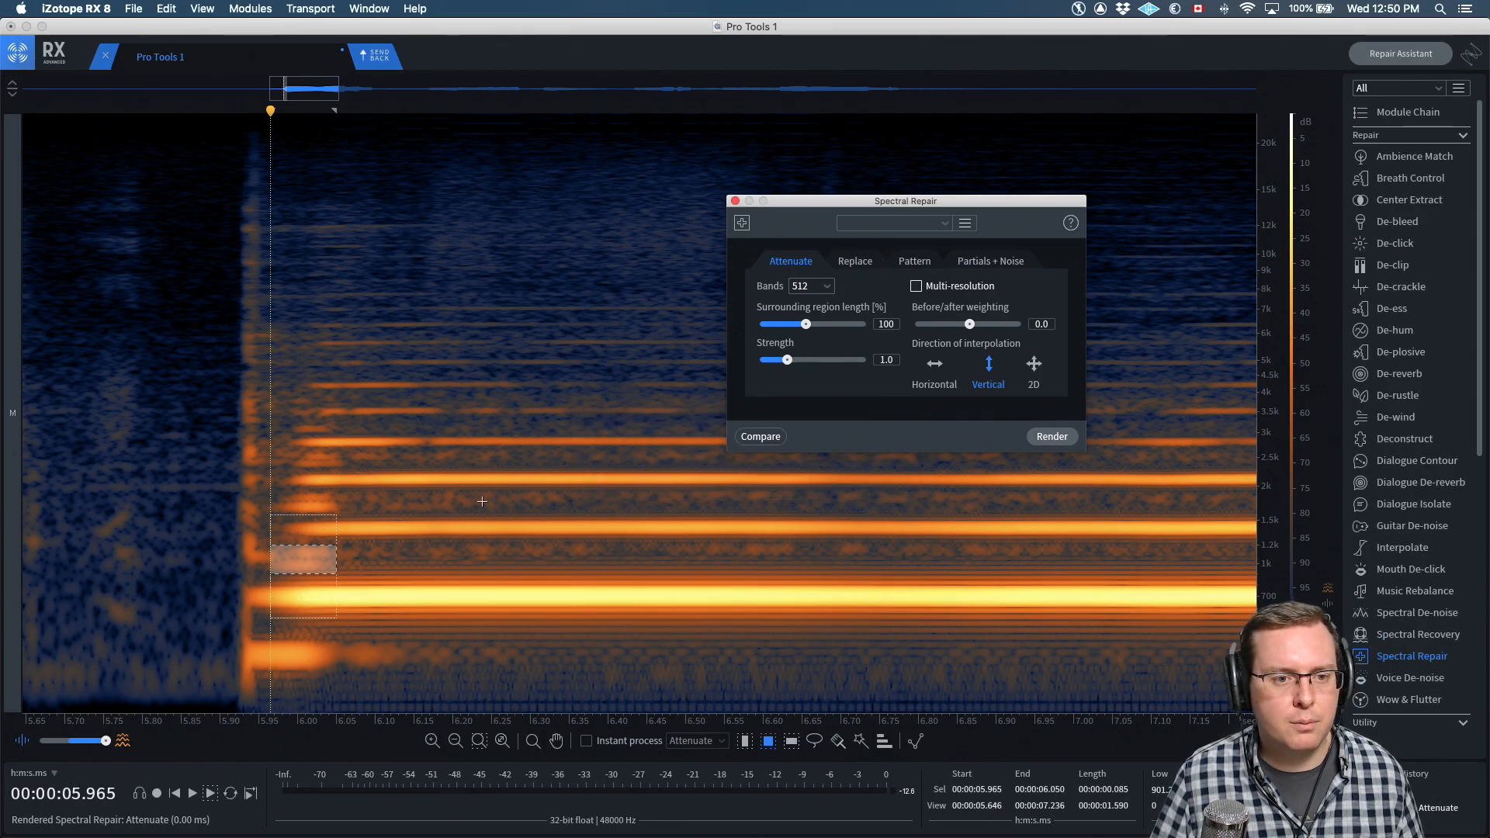
Compare the spectrogram with and without the vertical repair by undoing and redoing it, and leave the repair undone
click(184, 506)
key(super+z)
click(423, 470)
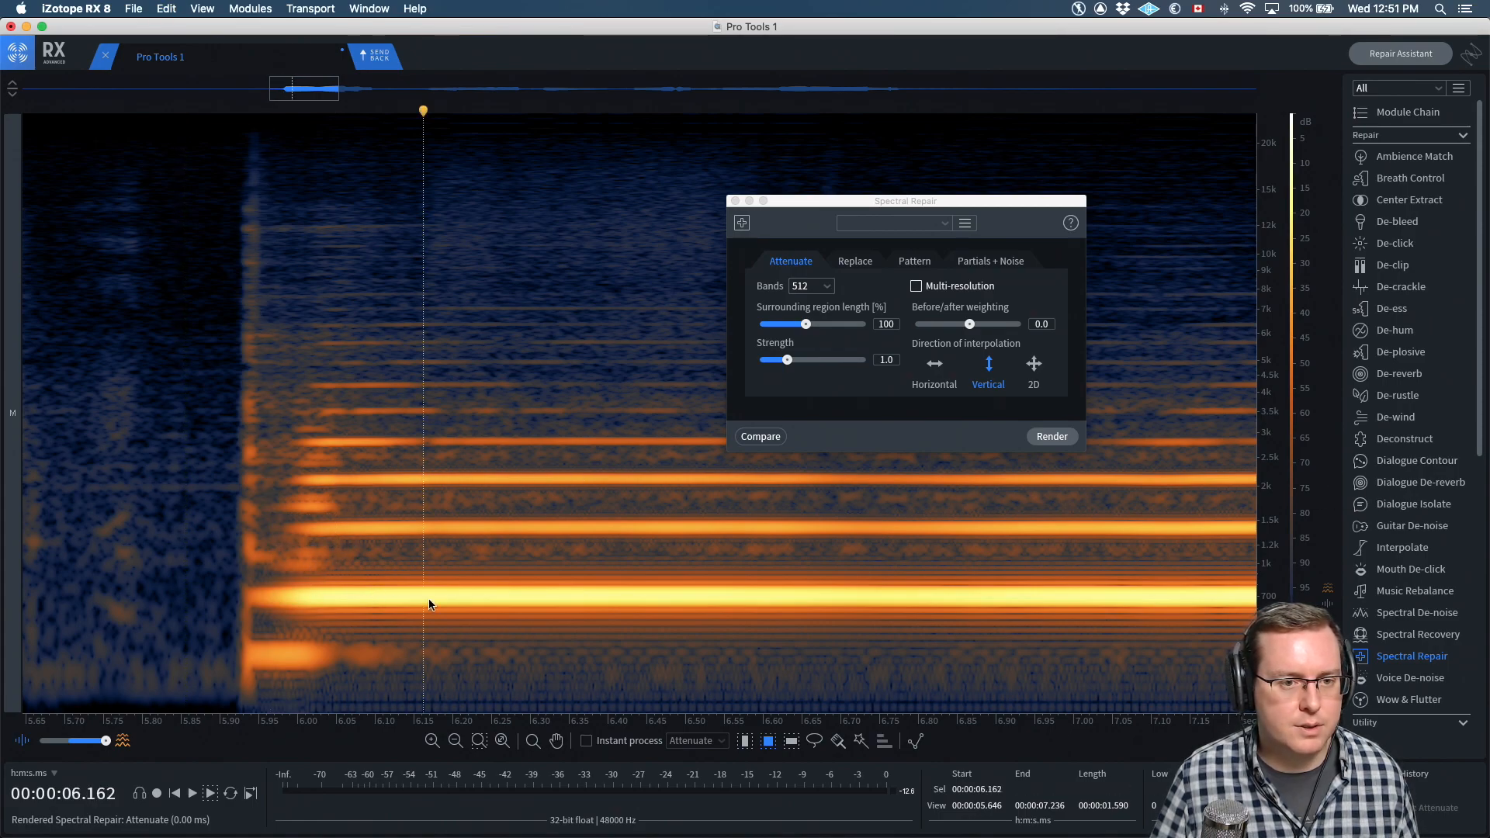
key(super+shift+z)
click(497, 550)
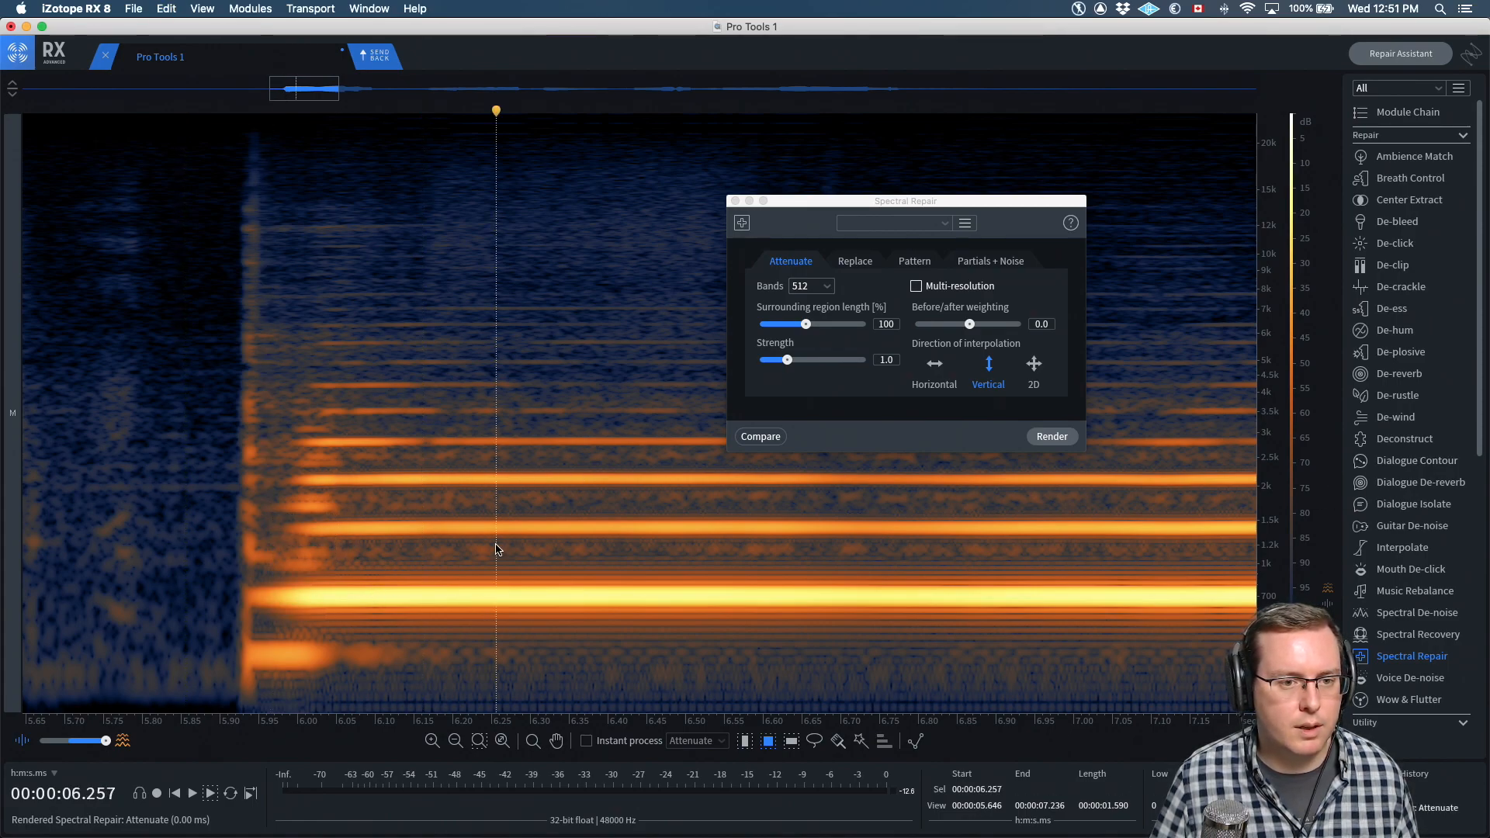
key(super+z)
click(415, 548)
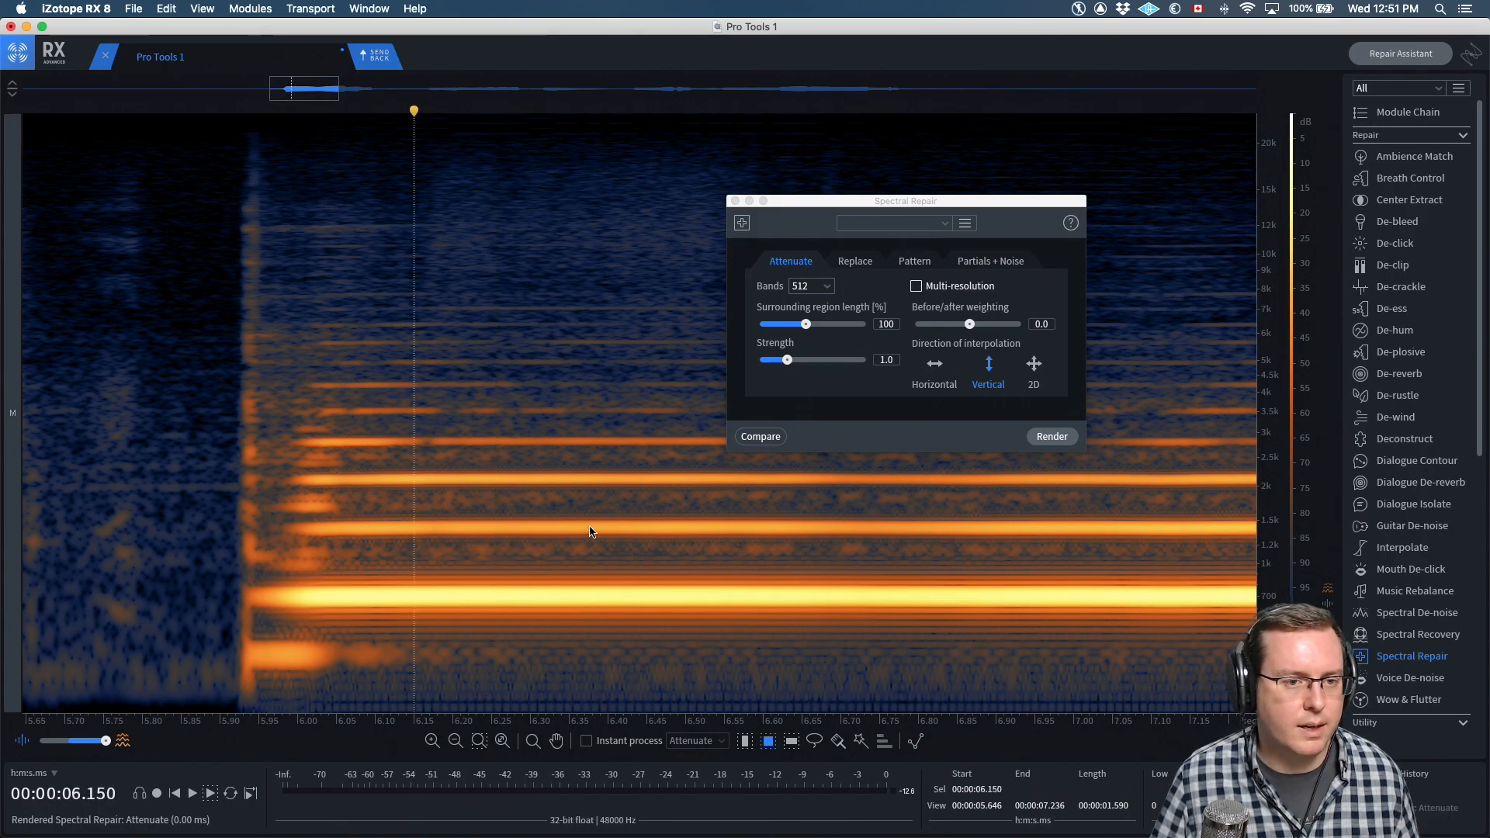
Reselect the noise patch around 1.1 kHz from about 5.971 to 6.050 seconds and render Attenuate with Horizontal interpolation
drag(274, 546, 336, 575)
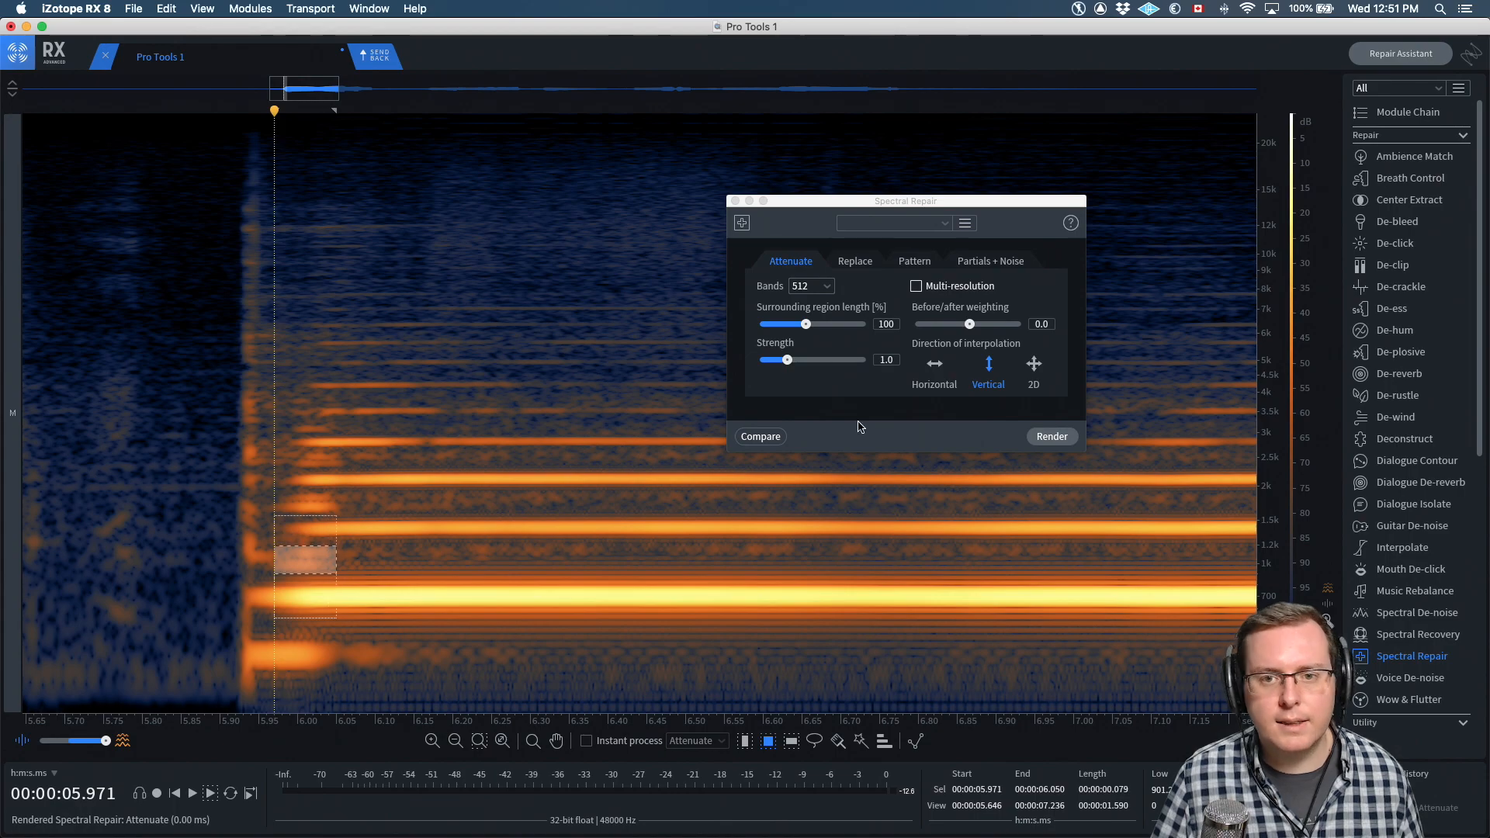
click(934, 365)
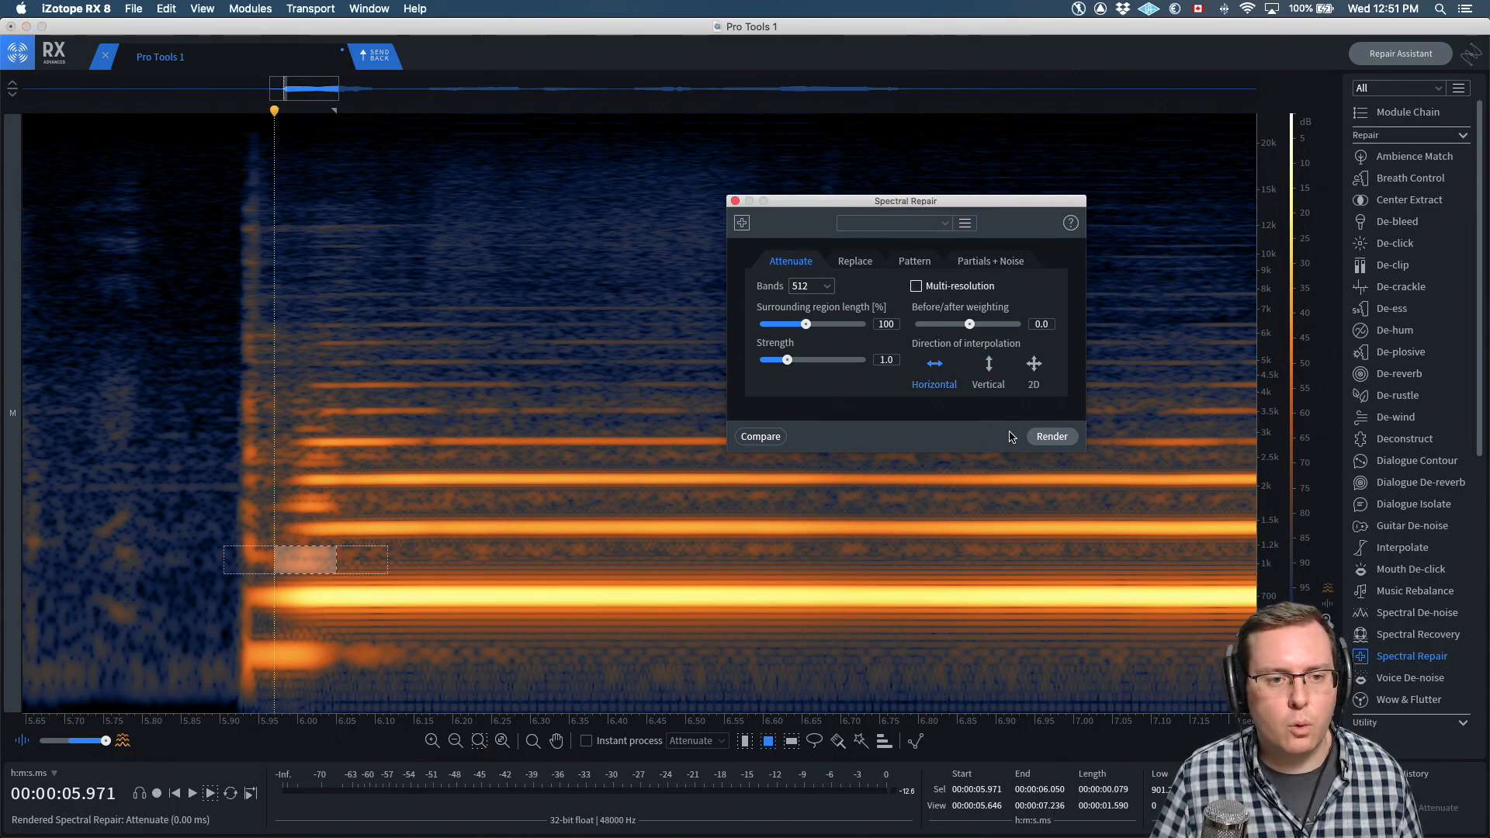
click(1052, 436)
Undo the horizontal repair, render Attenuate again with Strength 2.0, and clear the selection
click(351, 533)
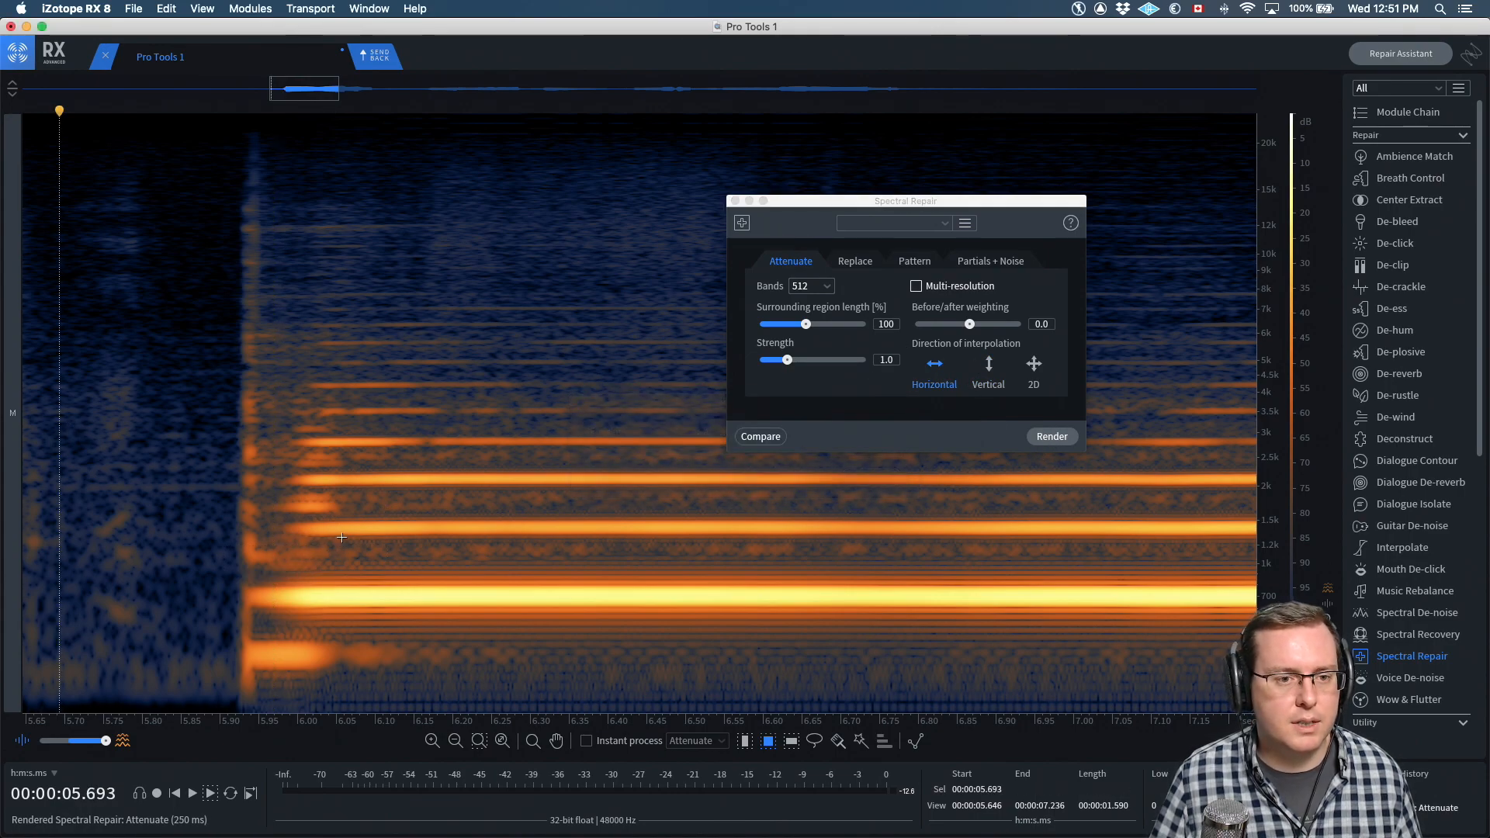
key(super+z)
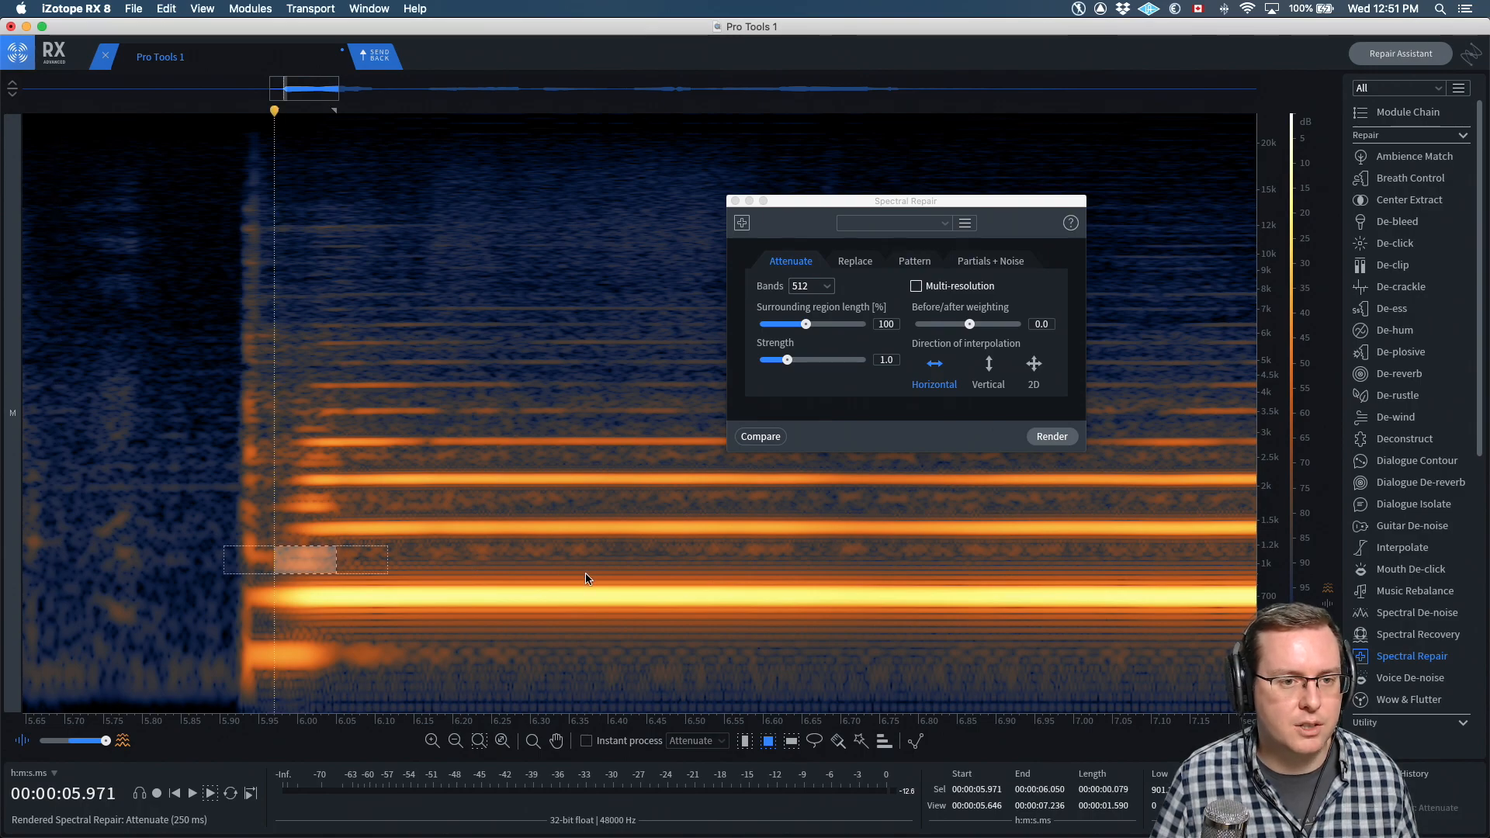
drag(787, 359, 814, 359)
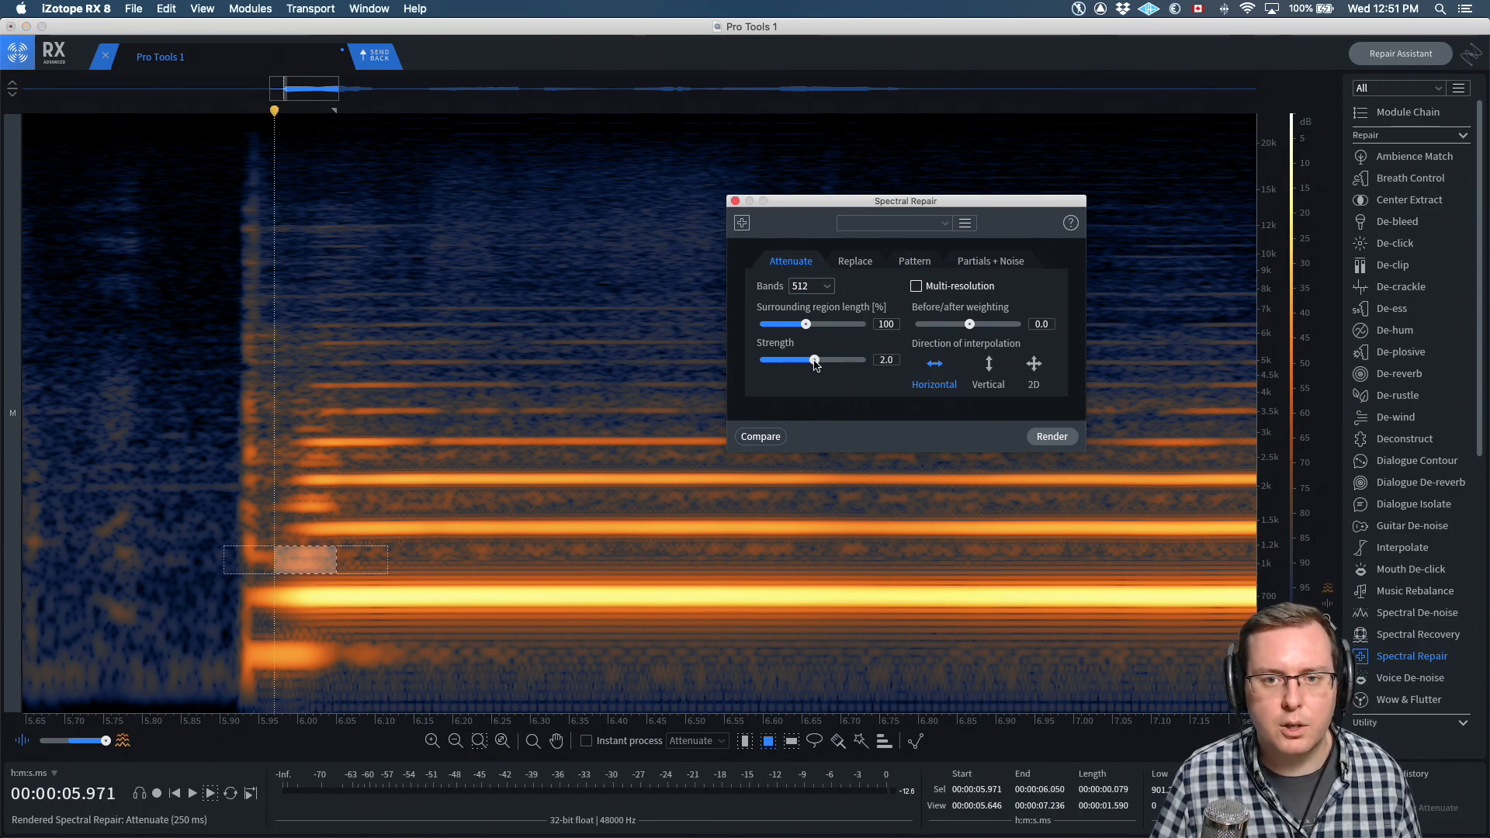
click(1053, 436)
click(187, 423)
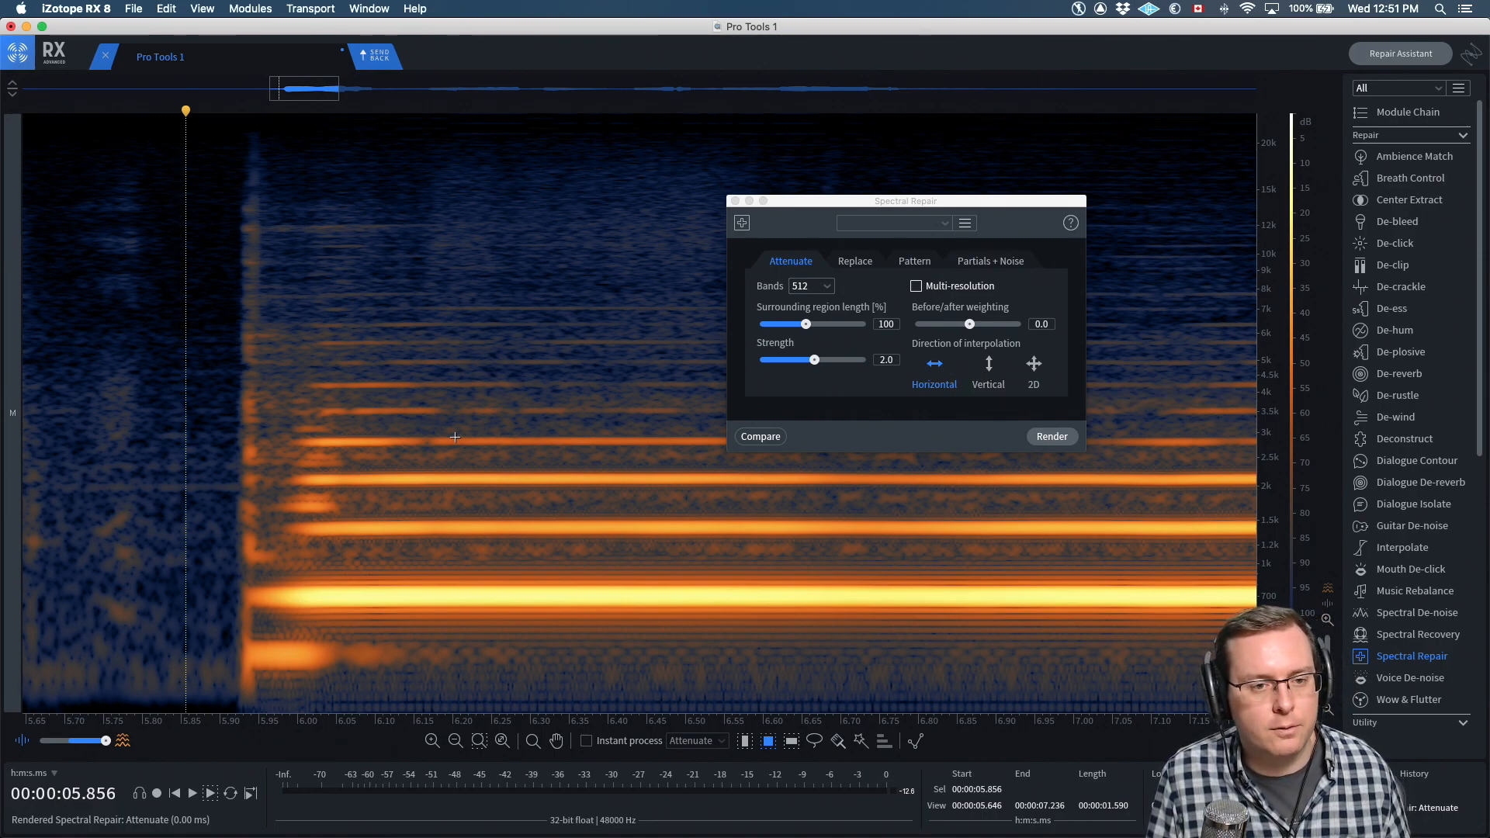
Attenuate the noise patch around 1.7 kHz from about 5.969 to 6.069 seconds, and clear the selection
drag(274, 494, 351, 517)
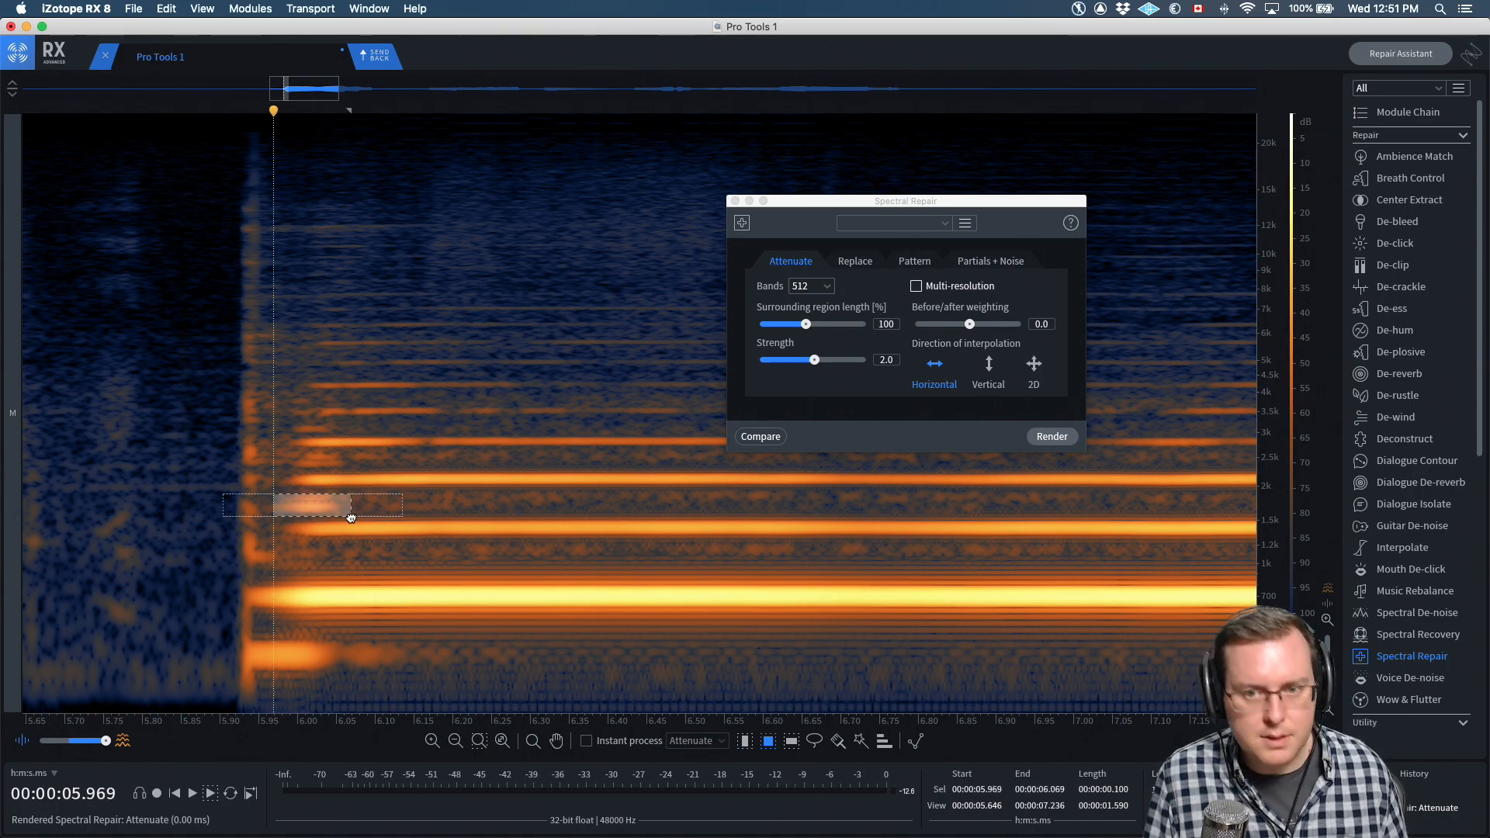
click(1051, 440)
click(298, 449)
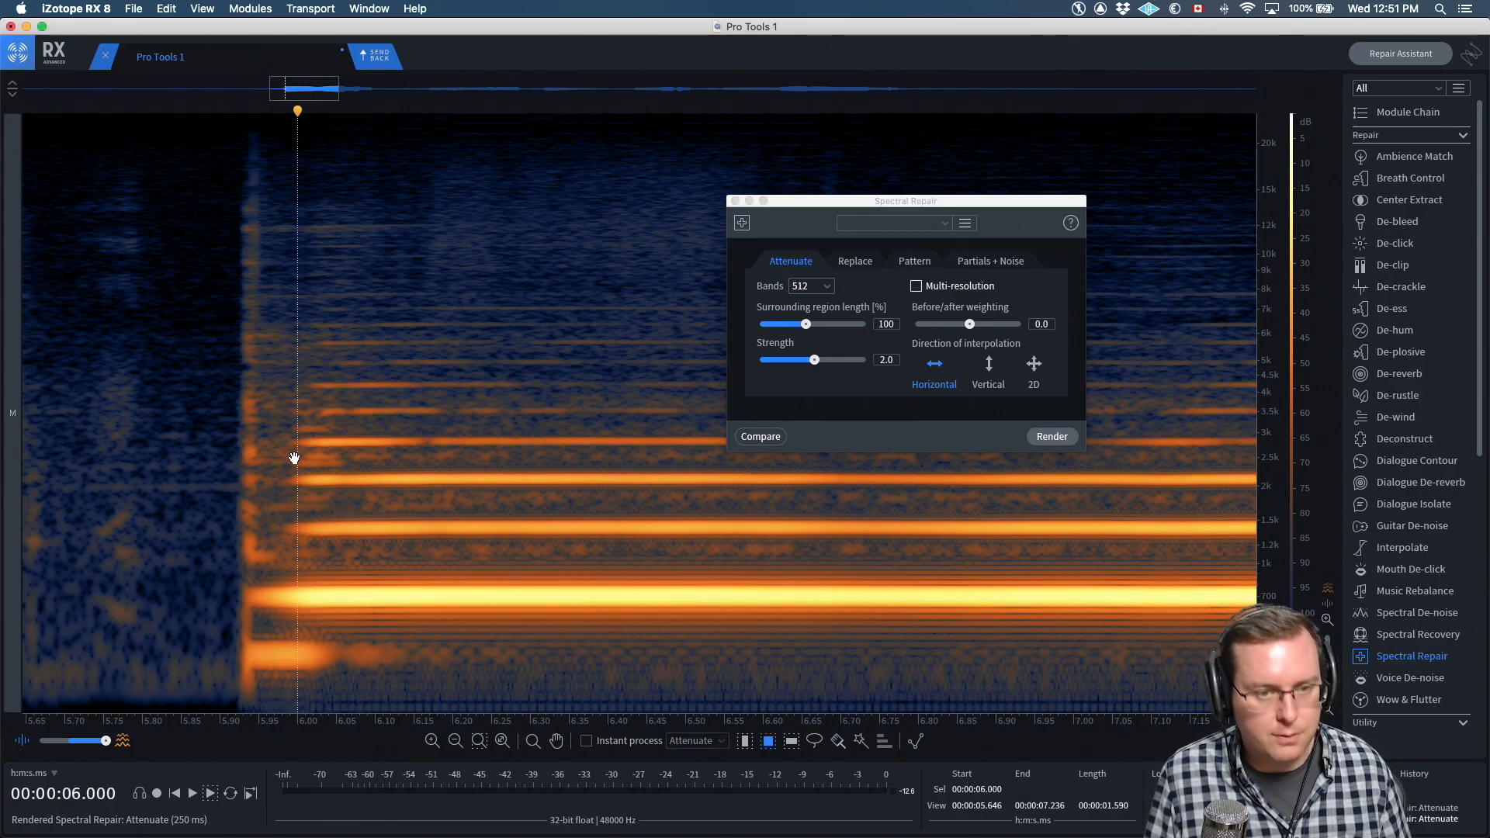
key(5)
key(5)
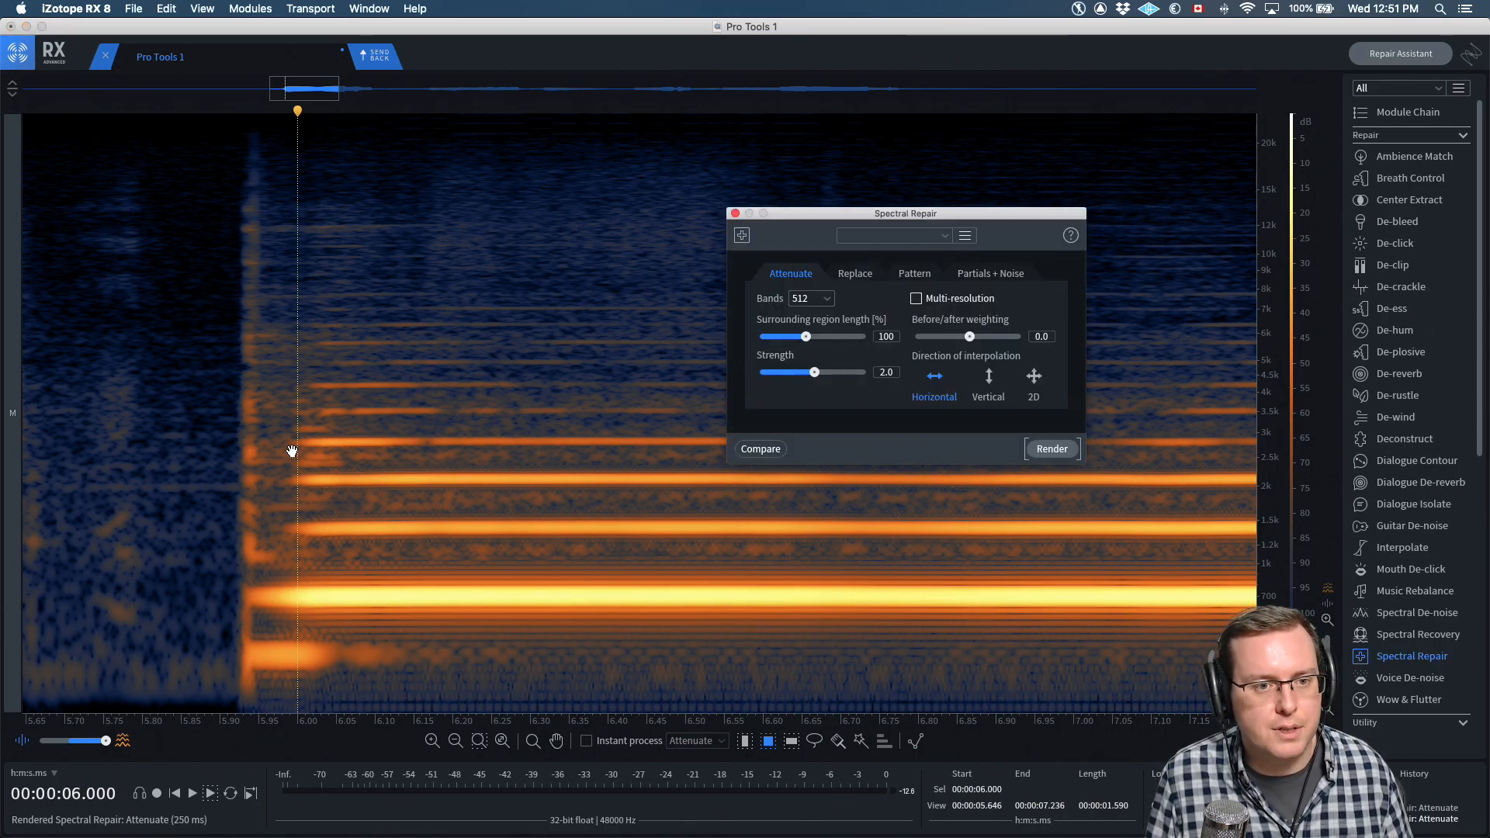
click(291, 451)
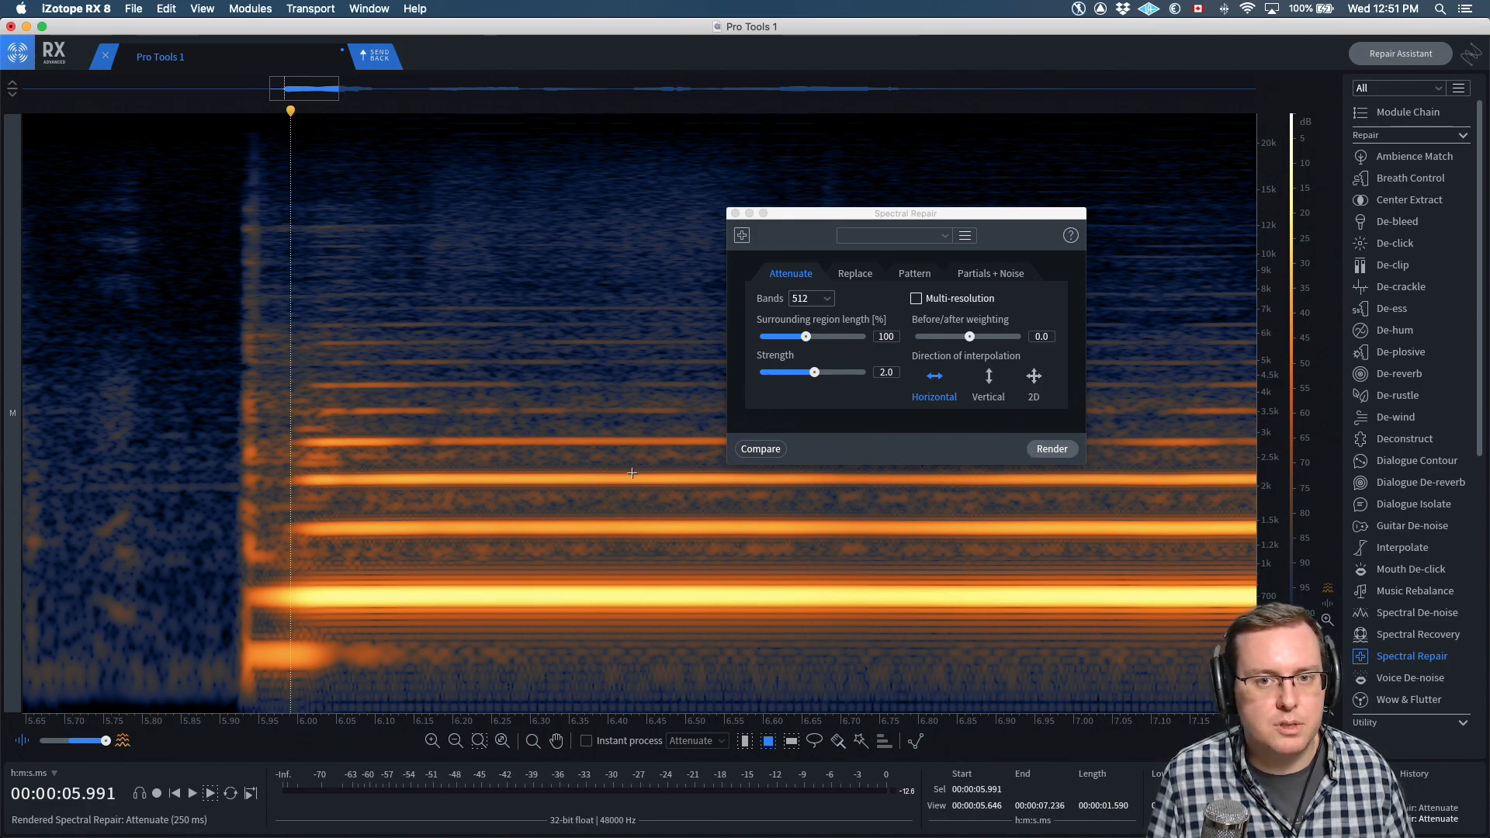
Attenuate the noise patch around 2.5 kHz from about 6.000 to 6.073 seconds, and the one below the fundamental from about 5.935 to 6.050 seconds
drag(298, 445, 351, 471)
key(shift+super+5)
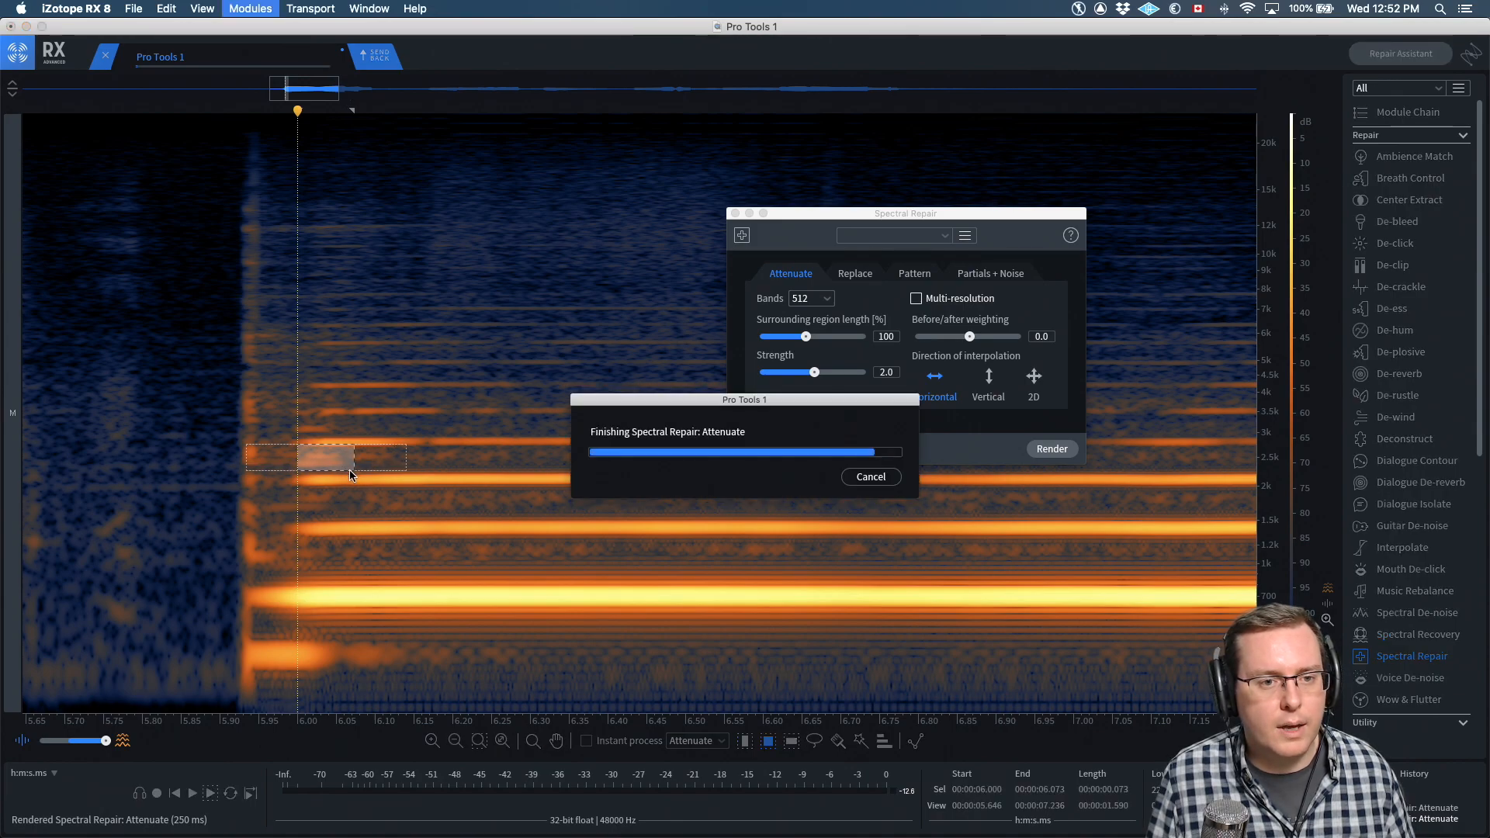
drag(336, 636, 248, 677)
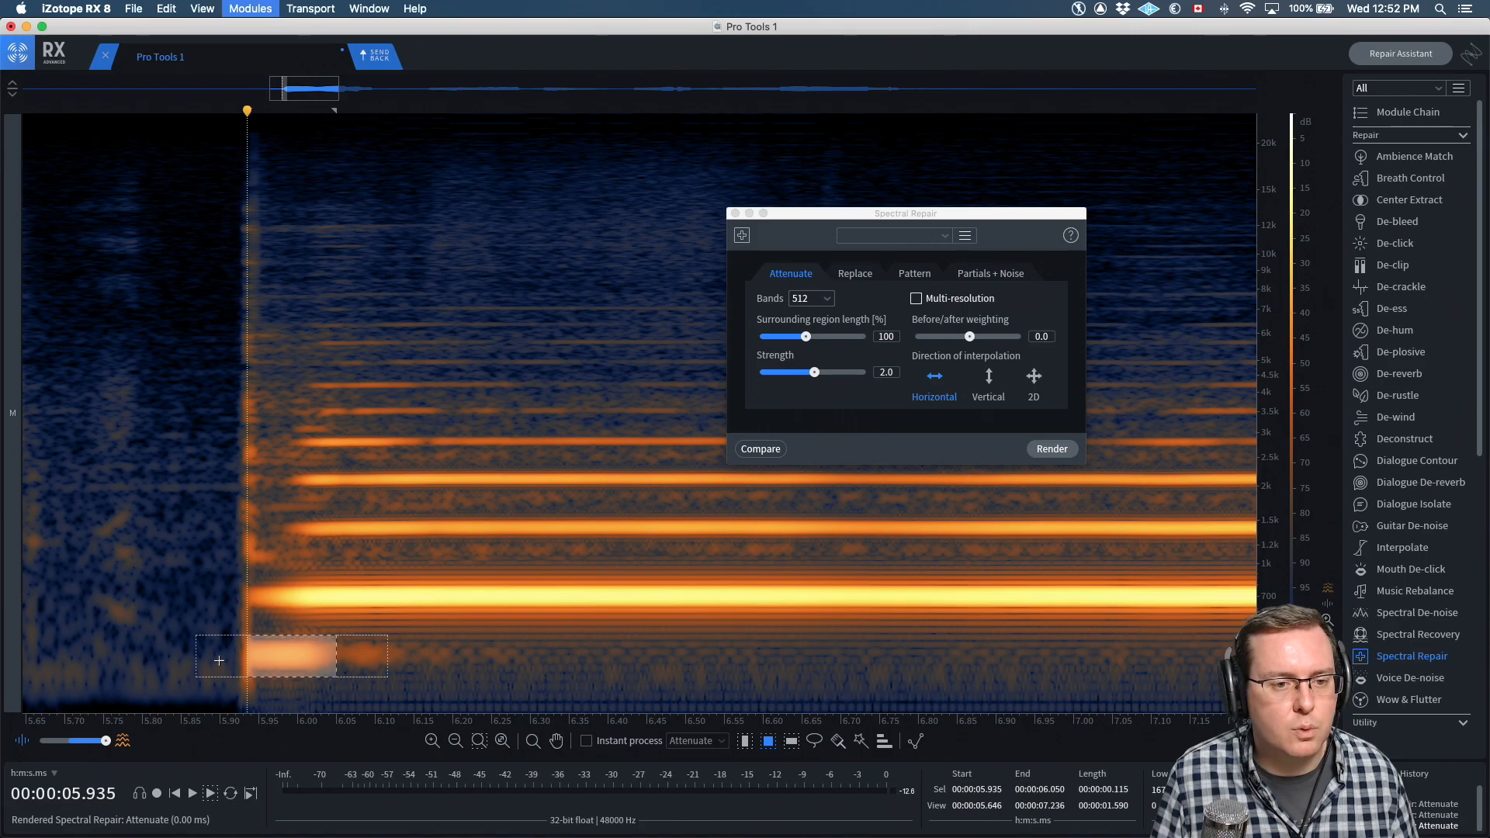
click(148, 493)
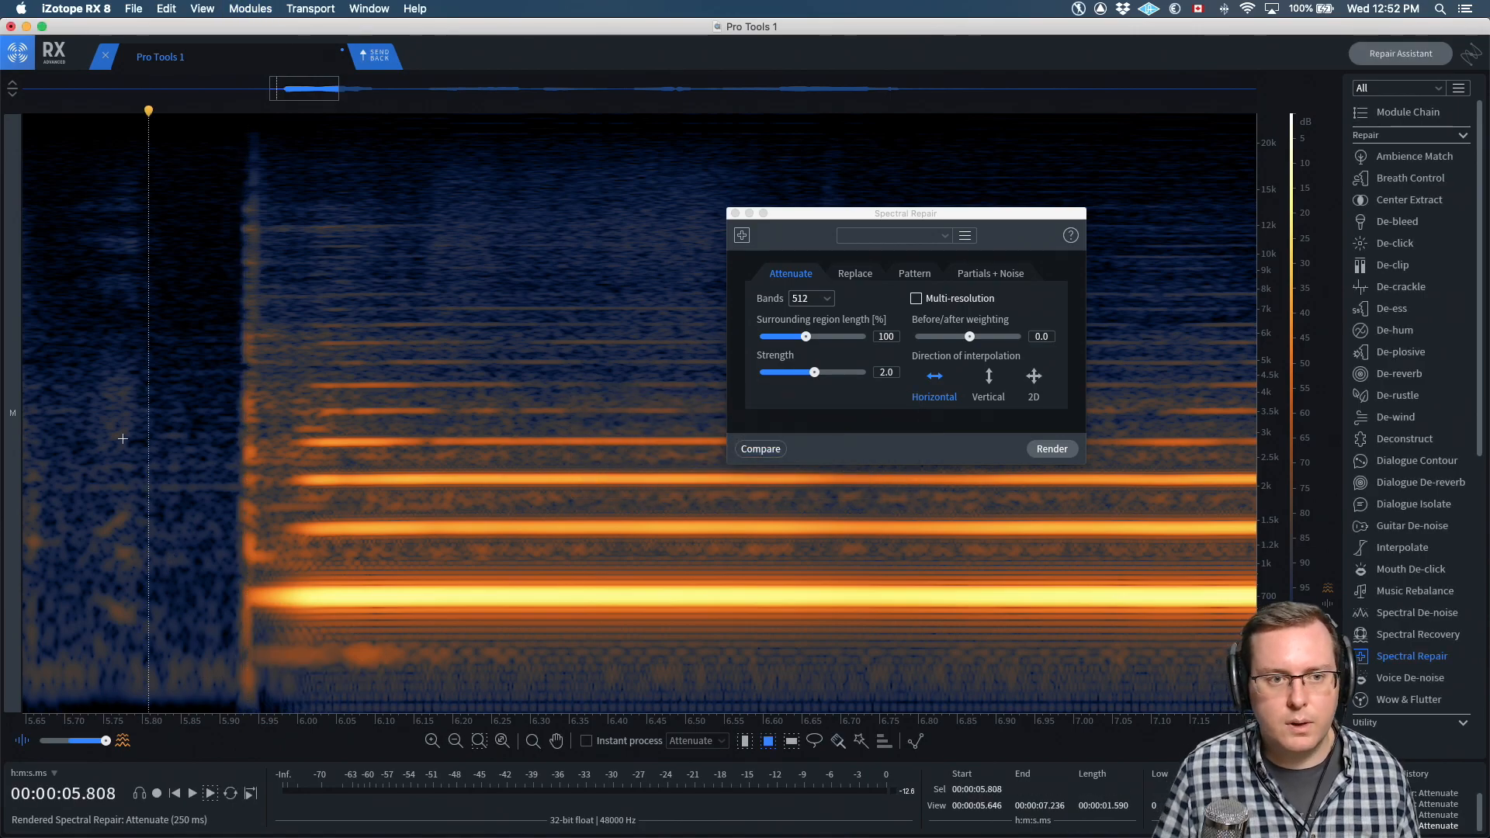
Play the repaired opening note briefly from about 5.67 seconds
scroll(123, 438, down, 3)
click(87, 437)
key(space)
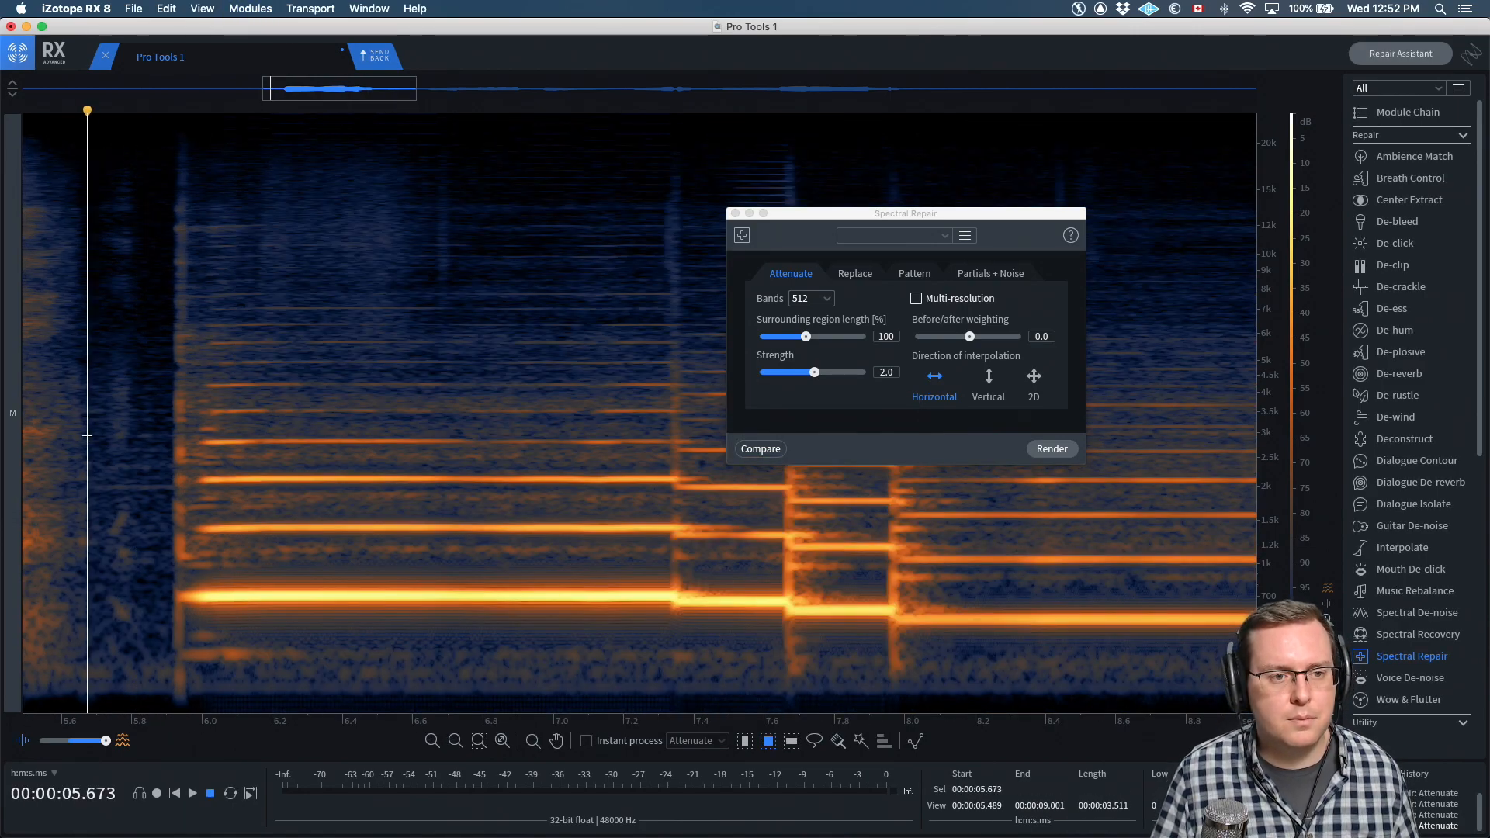
key(space)
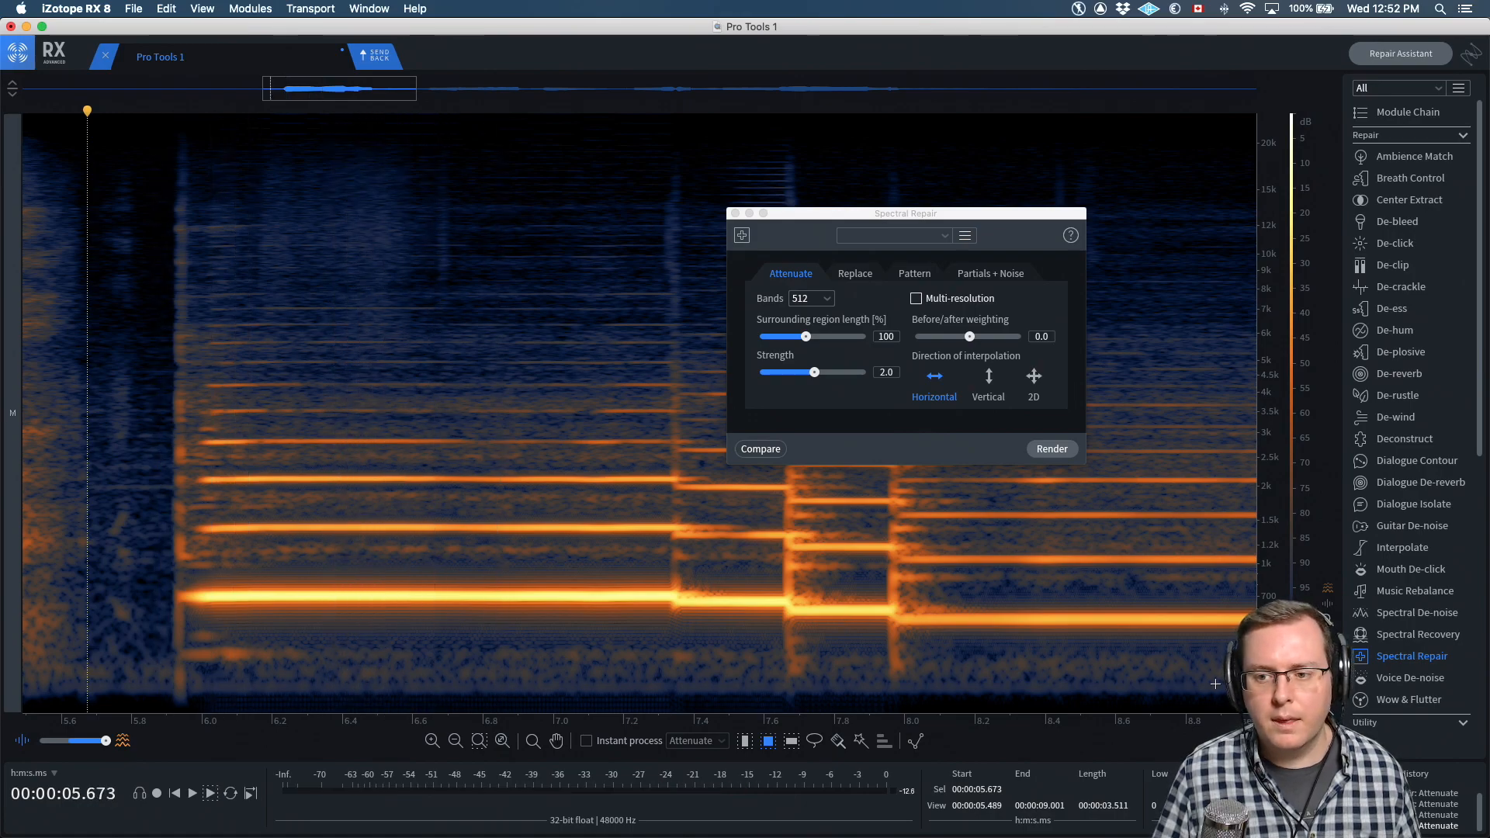
Step back in the history to the unrepaired audio and play it from about 5.76 seconds for comparison
scroll(1397, 803, up, 2)
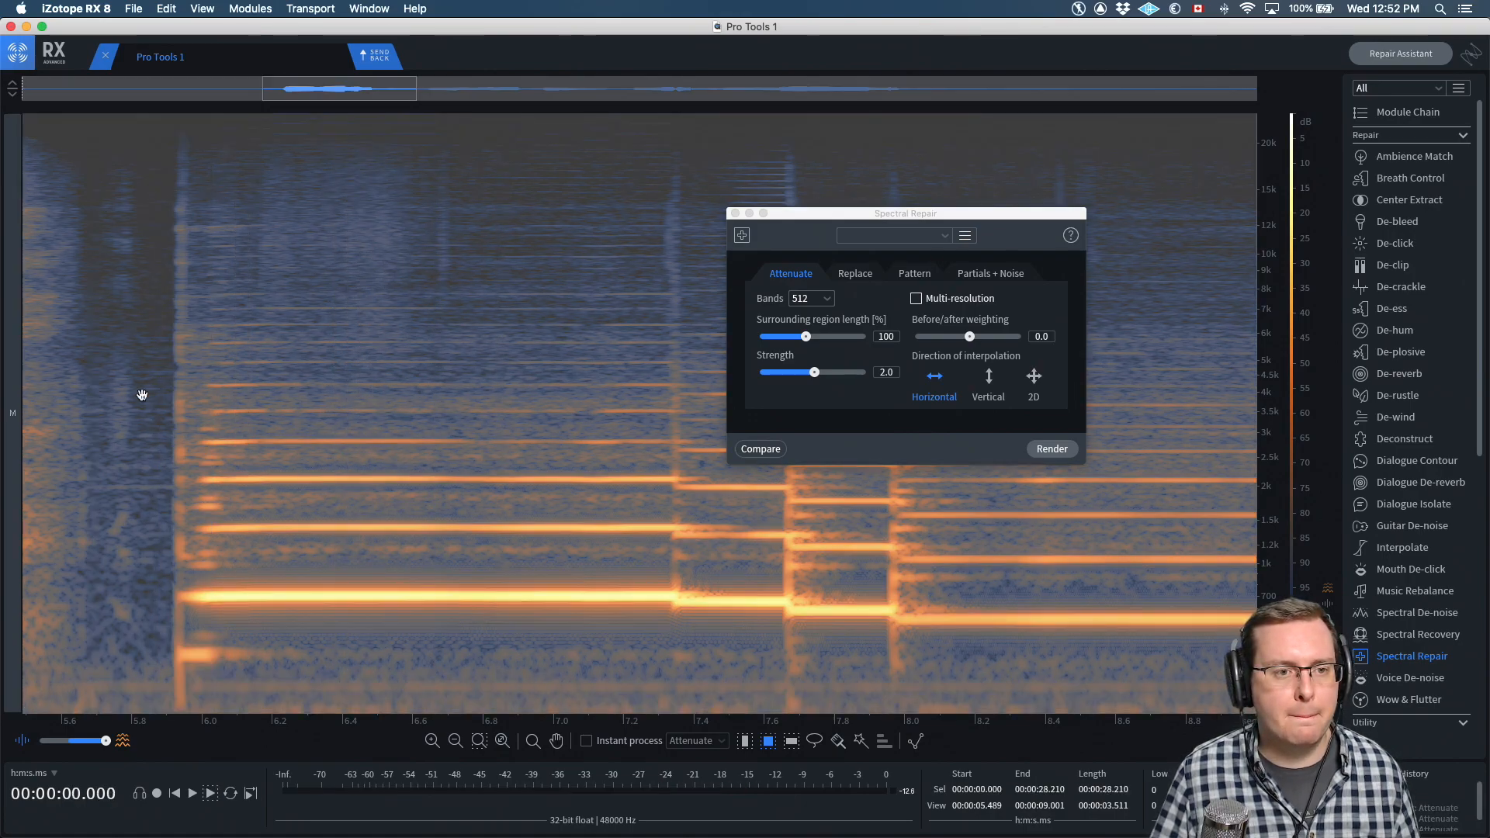
click(119, 389)
key(space)
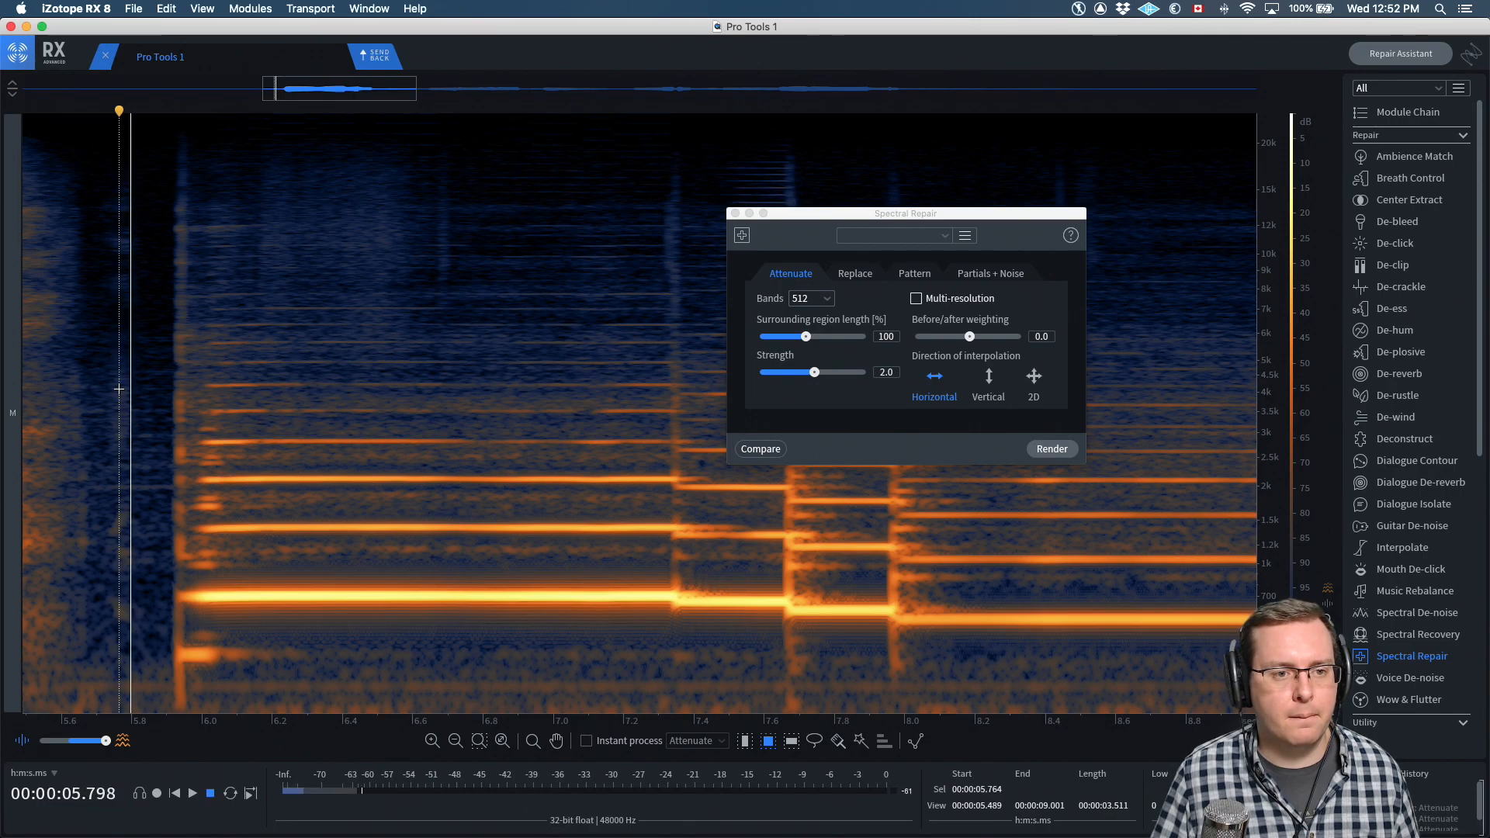
Play the unrepaired opening note from about 5.653 seconds and again from about 5.684 seconds for comparison
key(space)
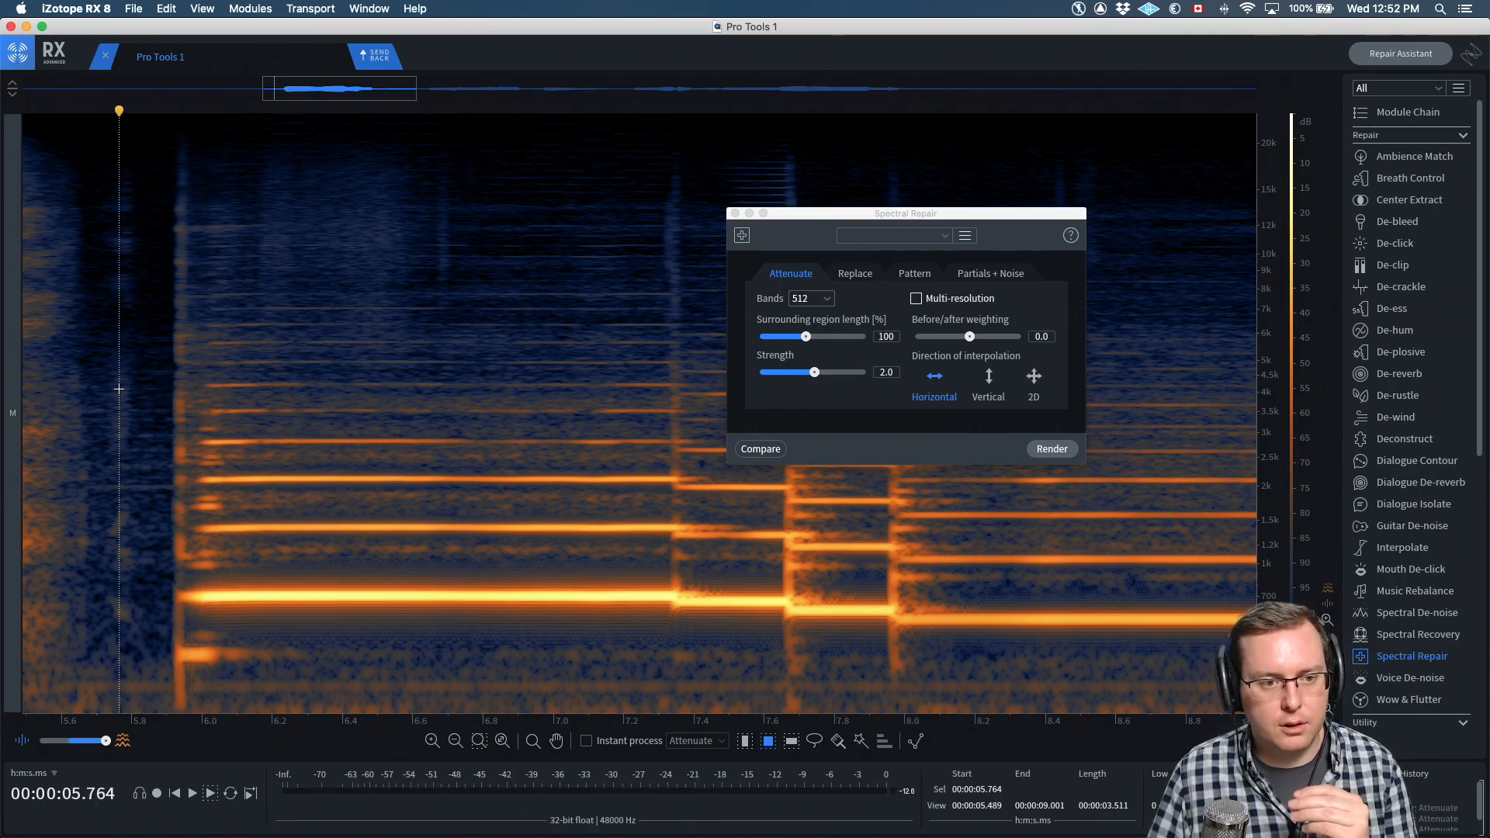
click(80, 417)
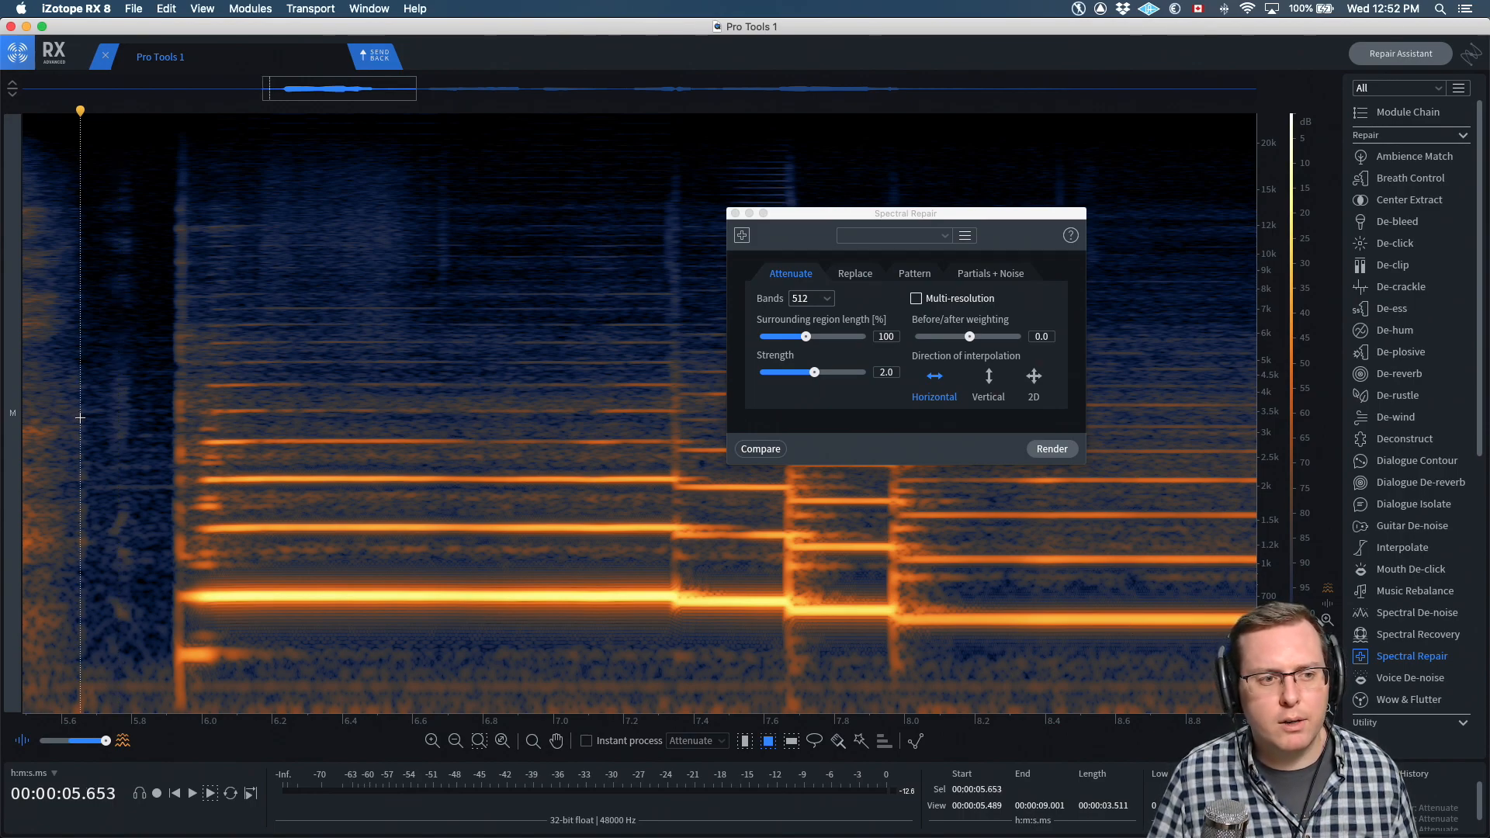
key(space)
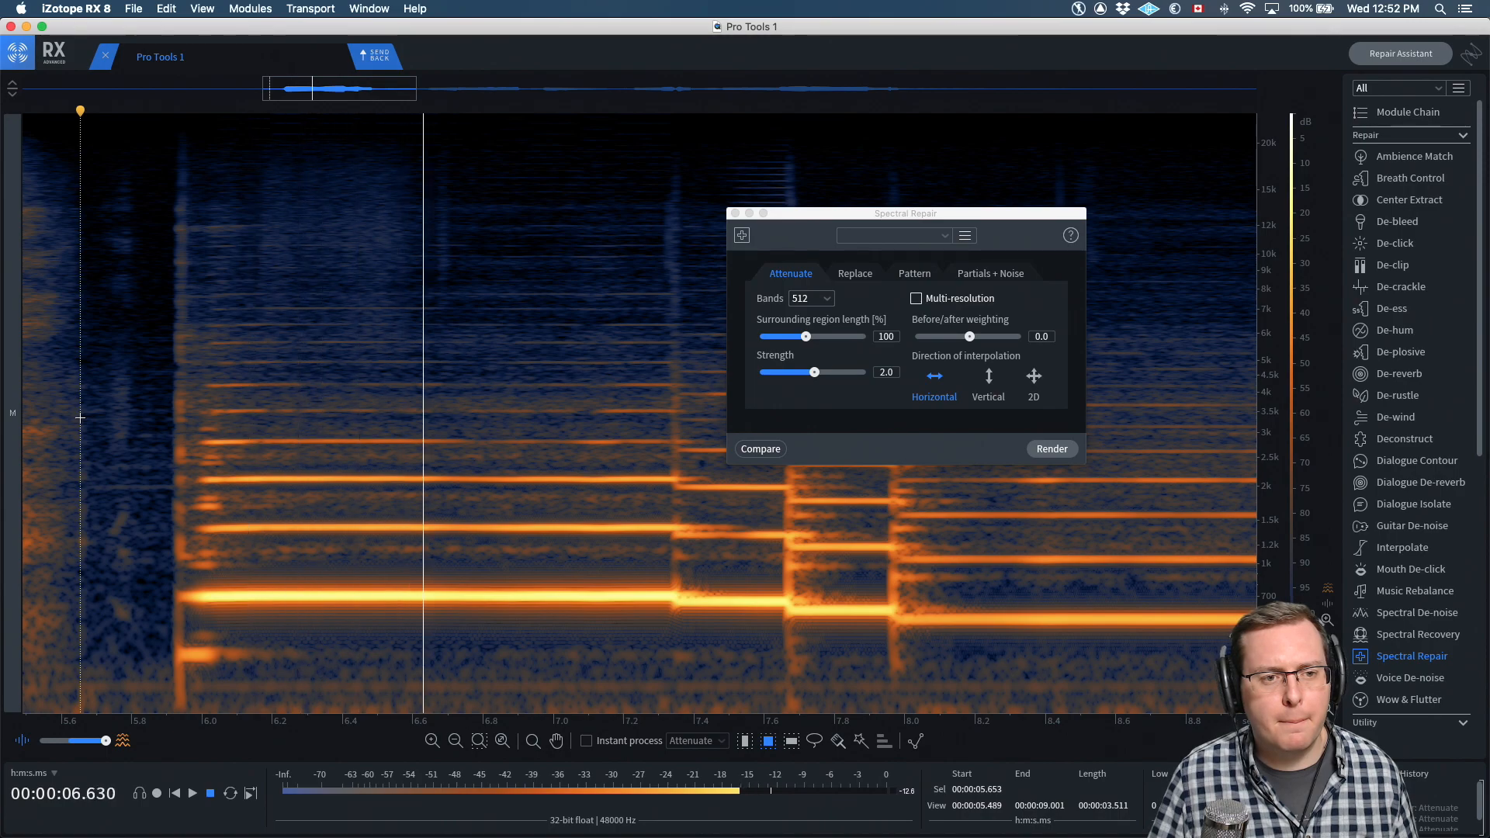
key(space)
key(space)
key(space)
click(92, 420)
key(space)
key(space)
Return to the latest repaired state in the history and play the note from about 5.697 seconds
scroll(1422, 817, down, 1)
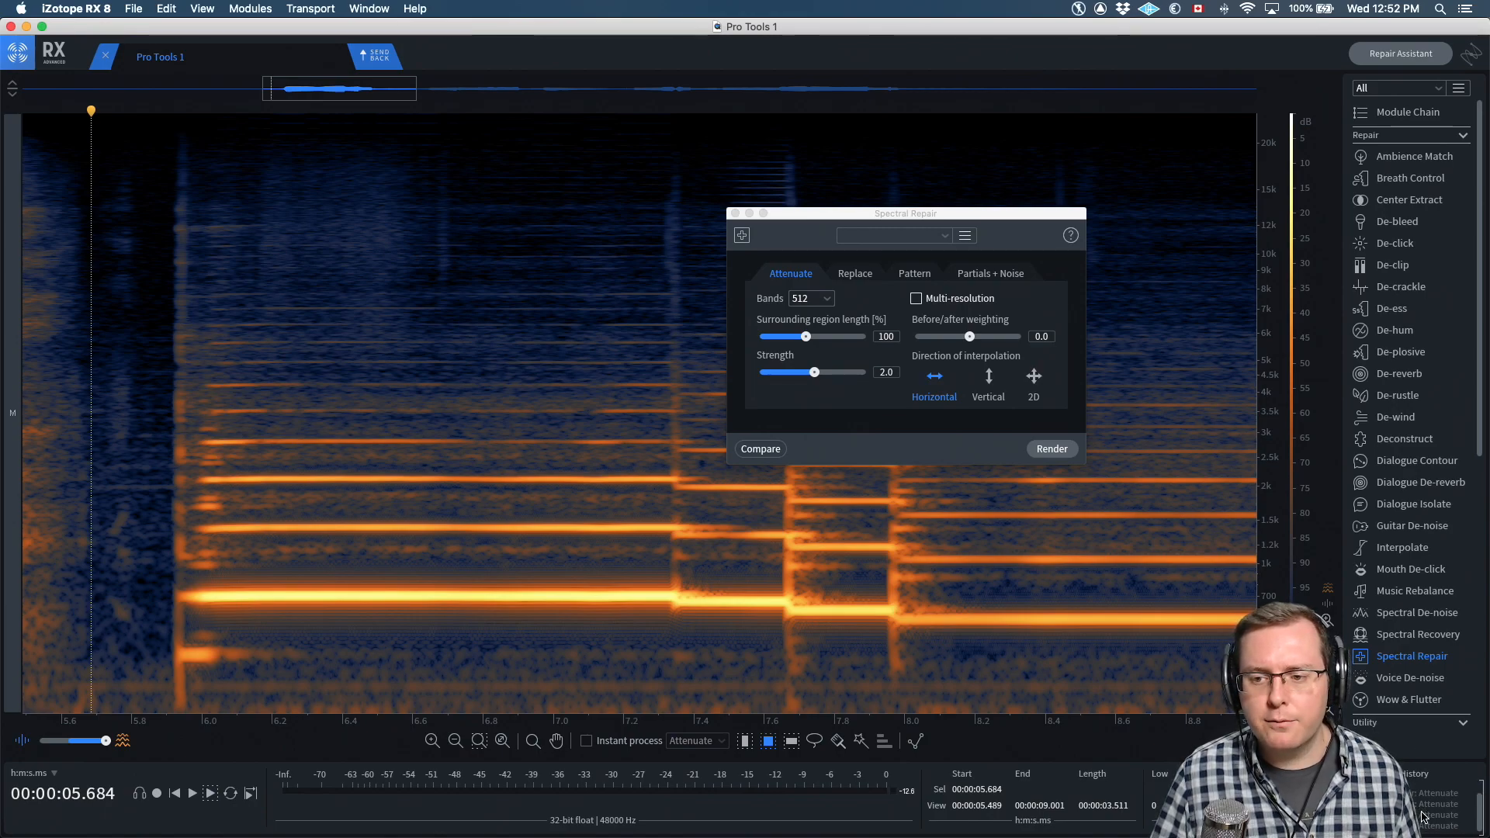
key(space)
key(space)
click(95, 377)
key(space)
key(space)
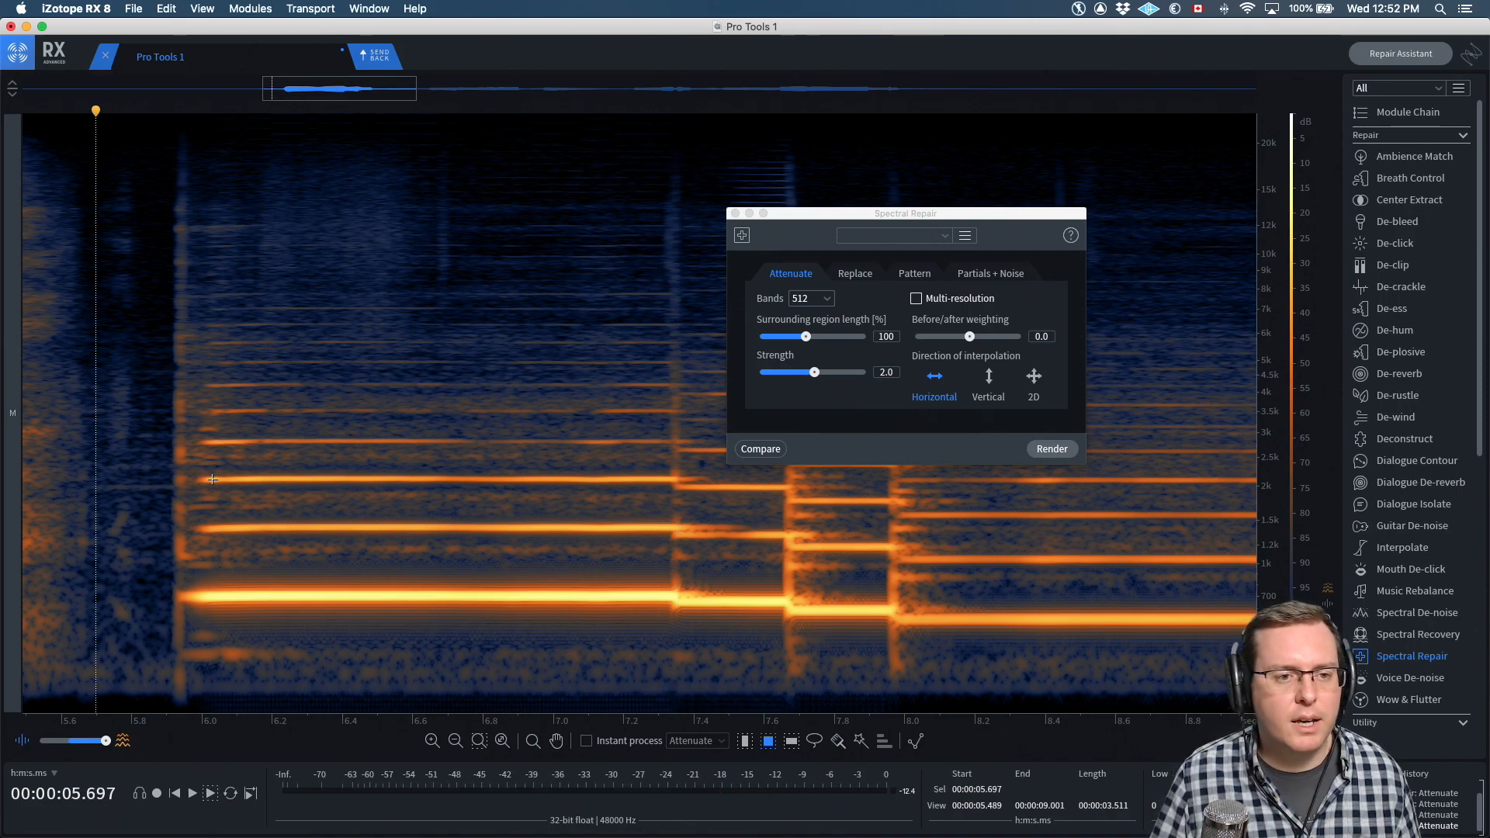
Select the noise patch around 1.2 kHz from about 5.965 to 6.042 seconds and set Before/after weighting to 1.0
scroll(213, 479, up, 3)
scroll(194, 497, up, 1)
drag(176, 490, 177, 566)
key(super+shift+5)
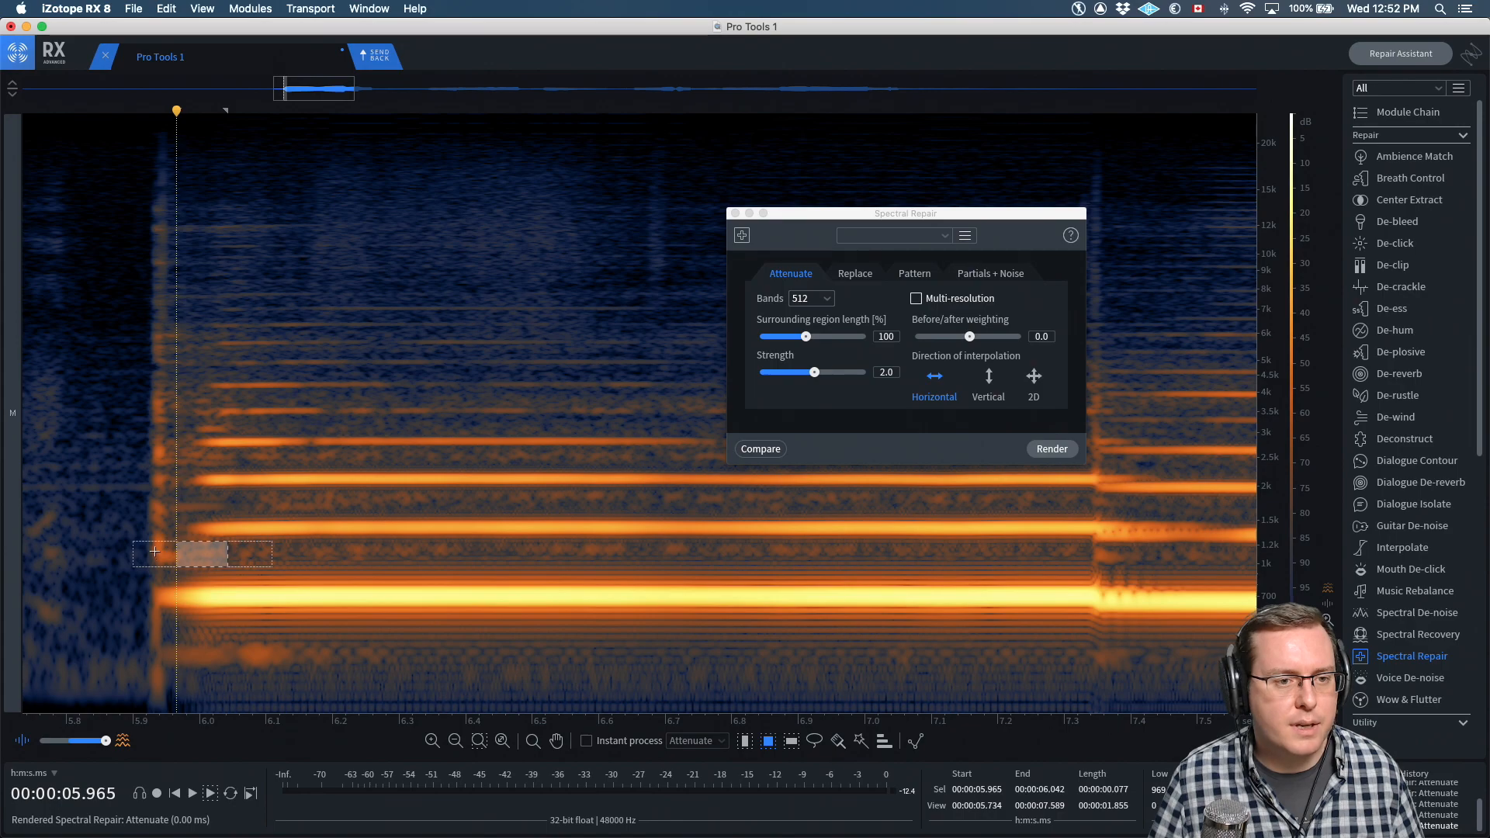
drag(970, 336, 1022, 336)
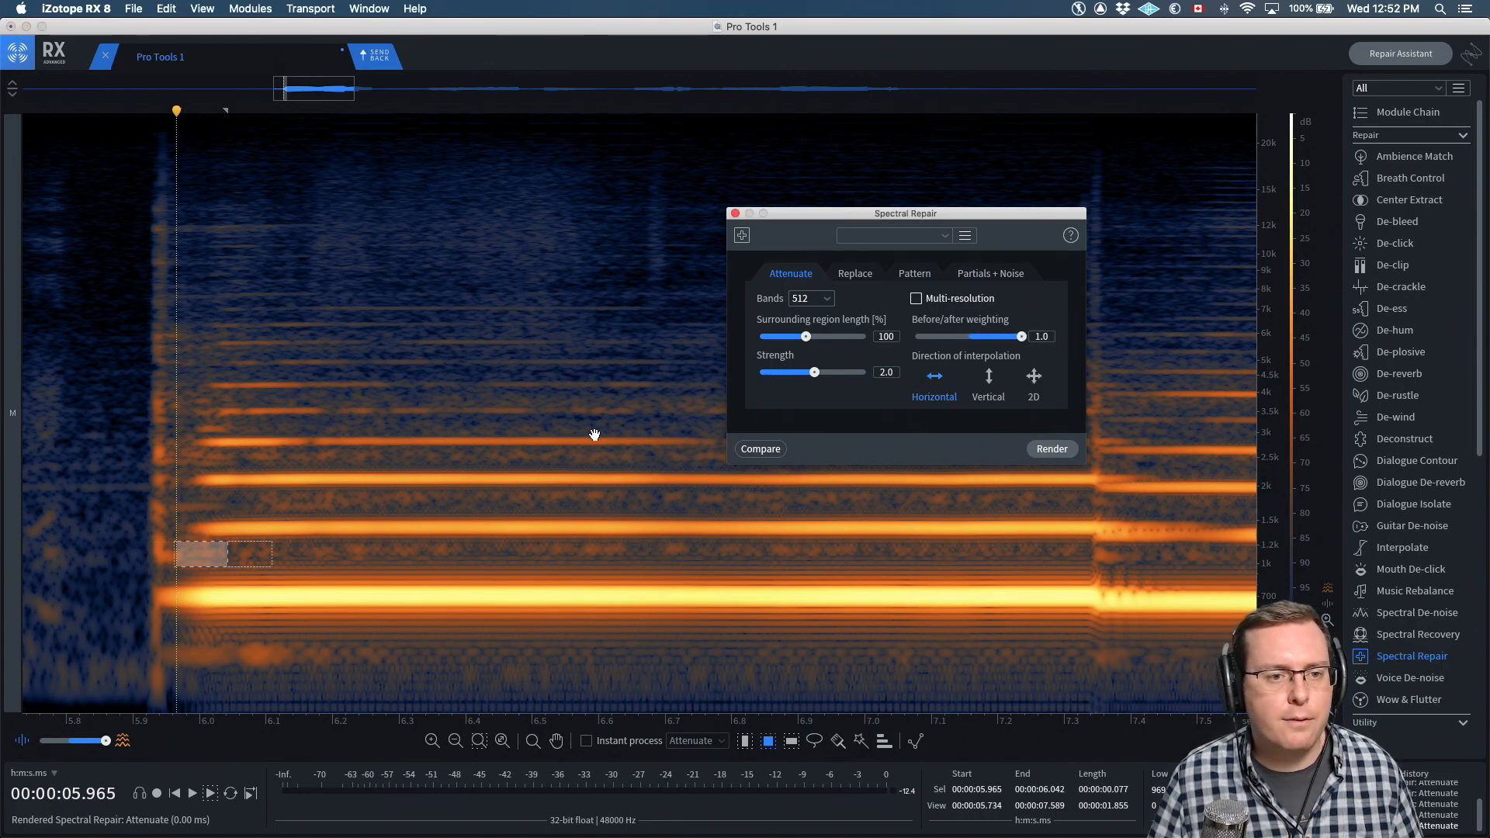
Attenuate the noise patch between the 1.5 and 2 kHz partials at the attack, and the one around 2.5 kHz from about 5.976 to 6.068 seconds
click(234, 499)
drag(238, 490, 176, 519)
key(super+5)
drag(245, 448, 184, 471)
key(super+5)
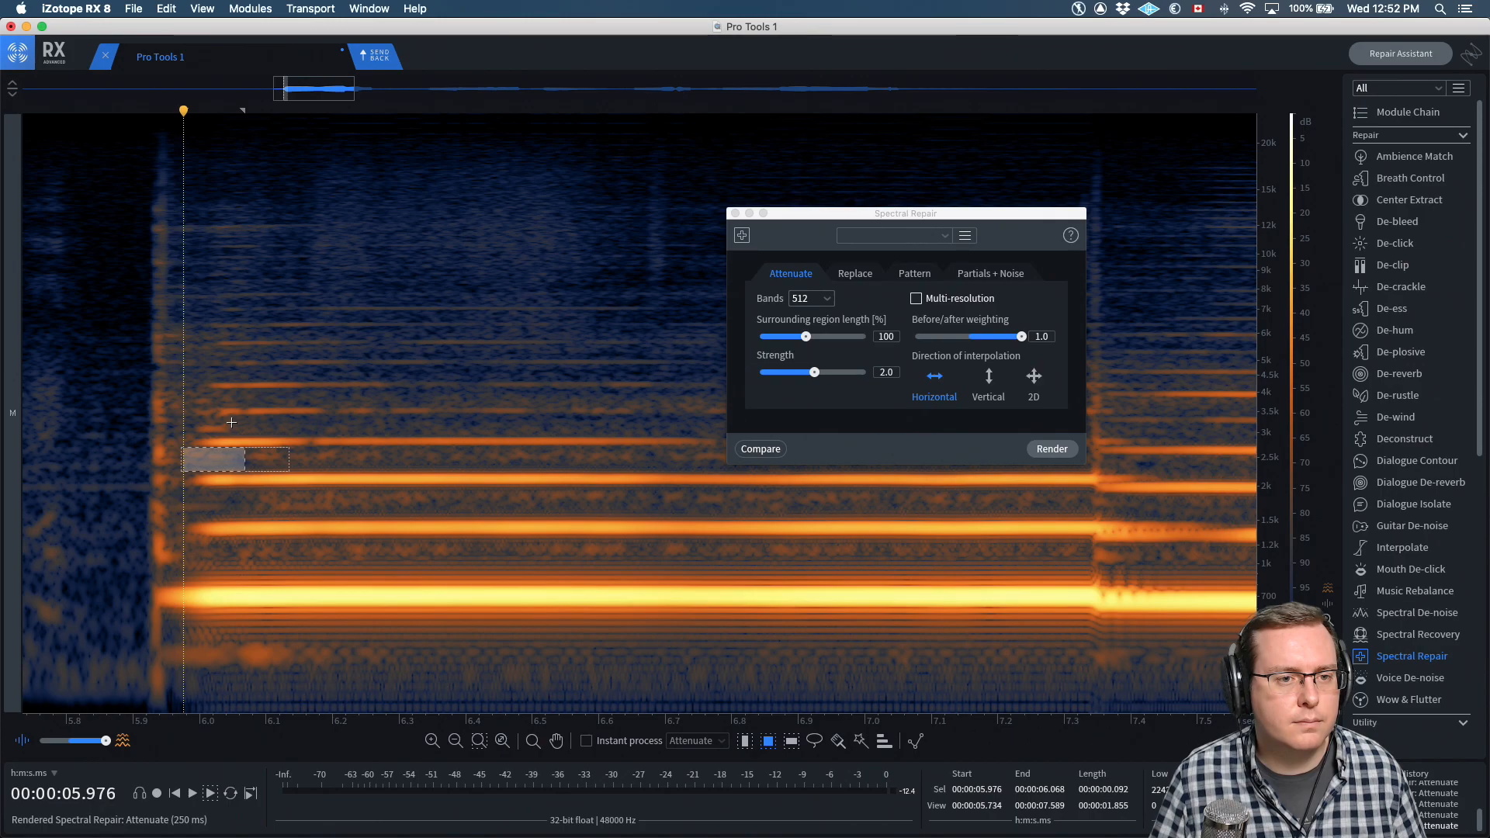
Clear the selection and play the repaired attack from about 5.830 seconds
click(86, 426)
key(super+5)
key(space)
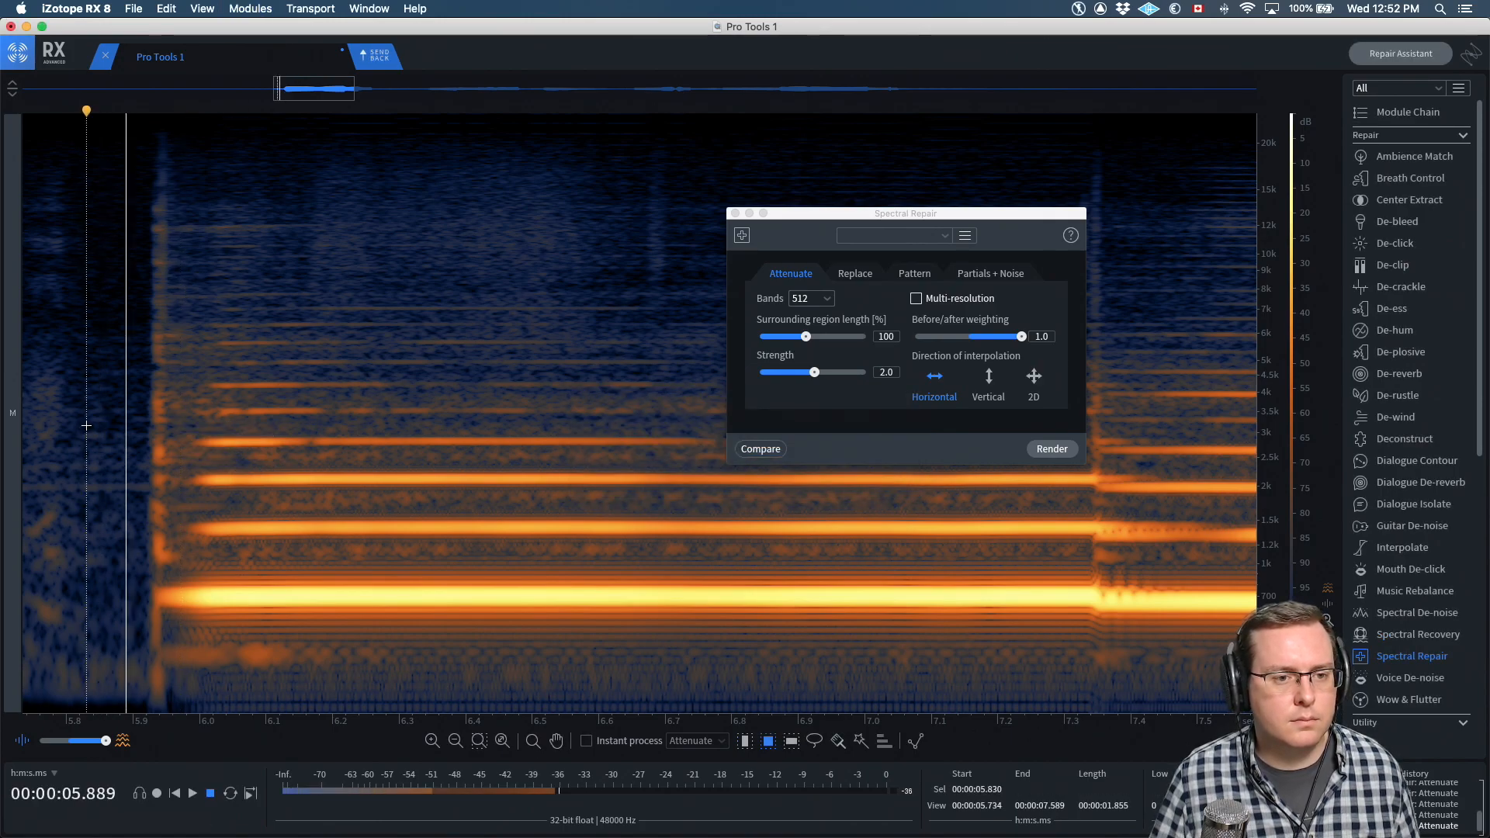
key(space)
Attenuate the noise below the fundamental from about 5.94 to 6.21 seconds, and play the note from about 5.792 seconds
drag(341, 641, 162, 671)
key(super+5)
click(61, 598)
key(space)
key(space)
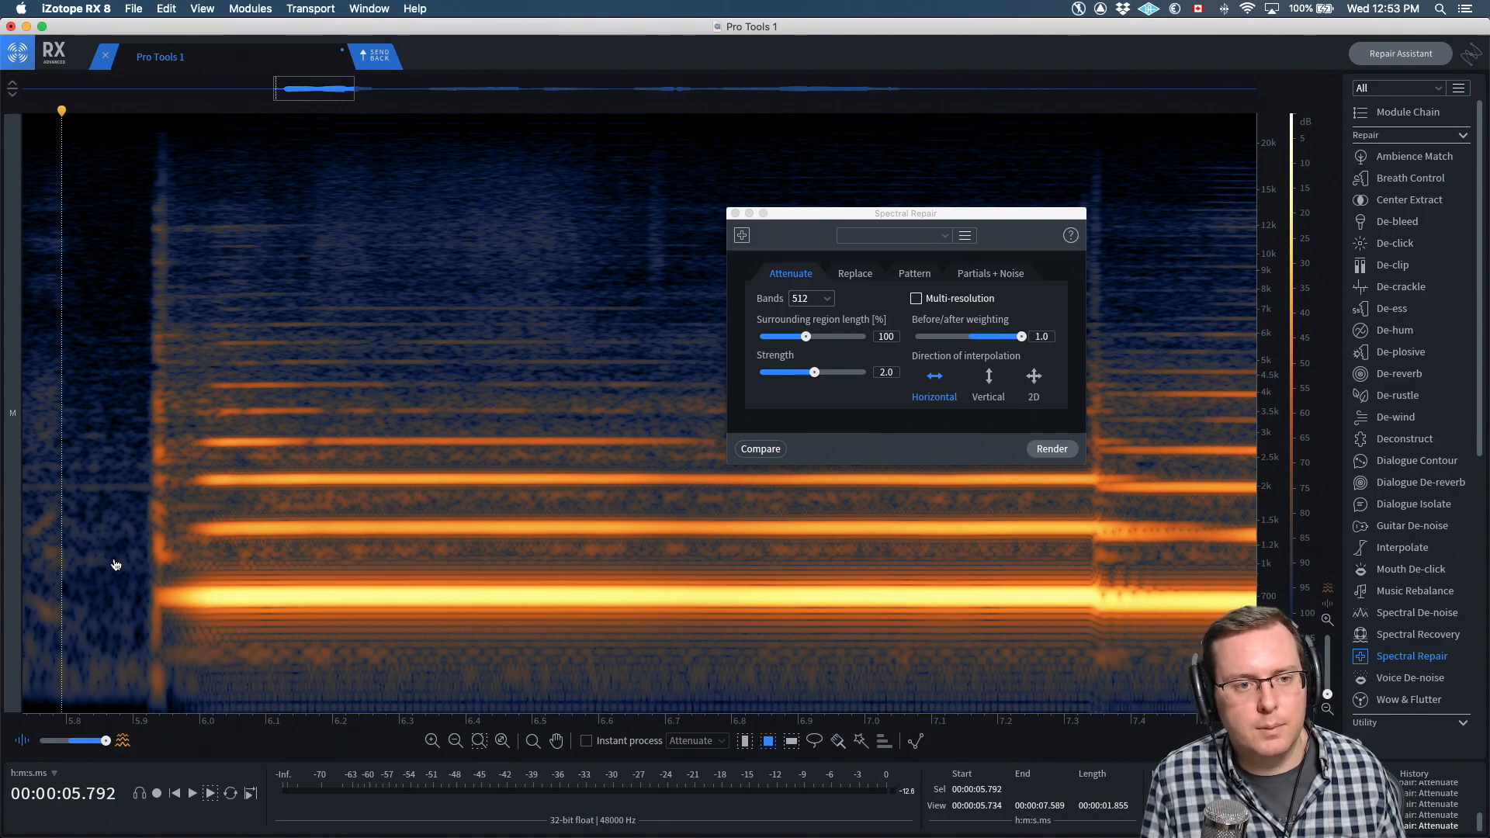
Inspect the whole recording, focus on the long note with the click near 10.95 seconds, and play it from about 10.513 seconds
key(super+0)
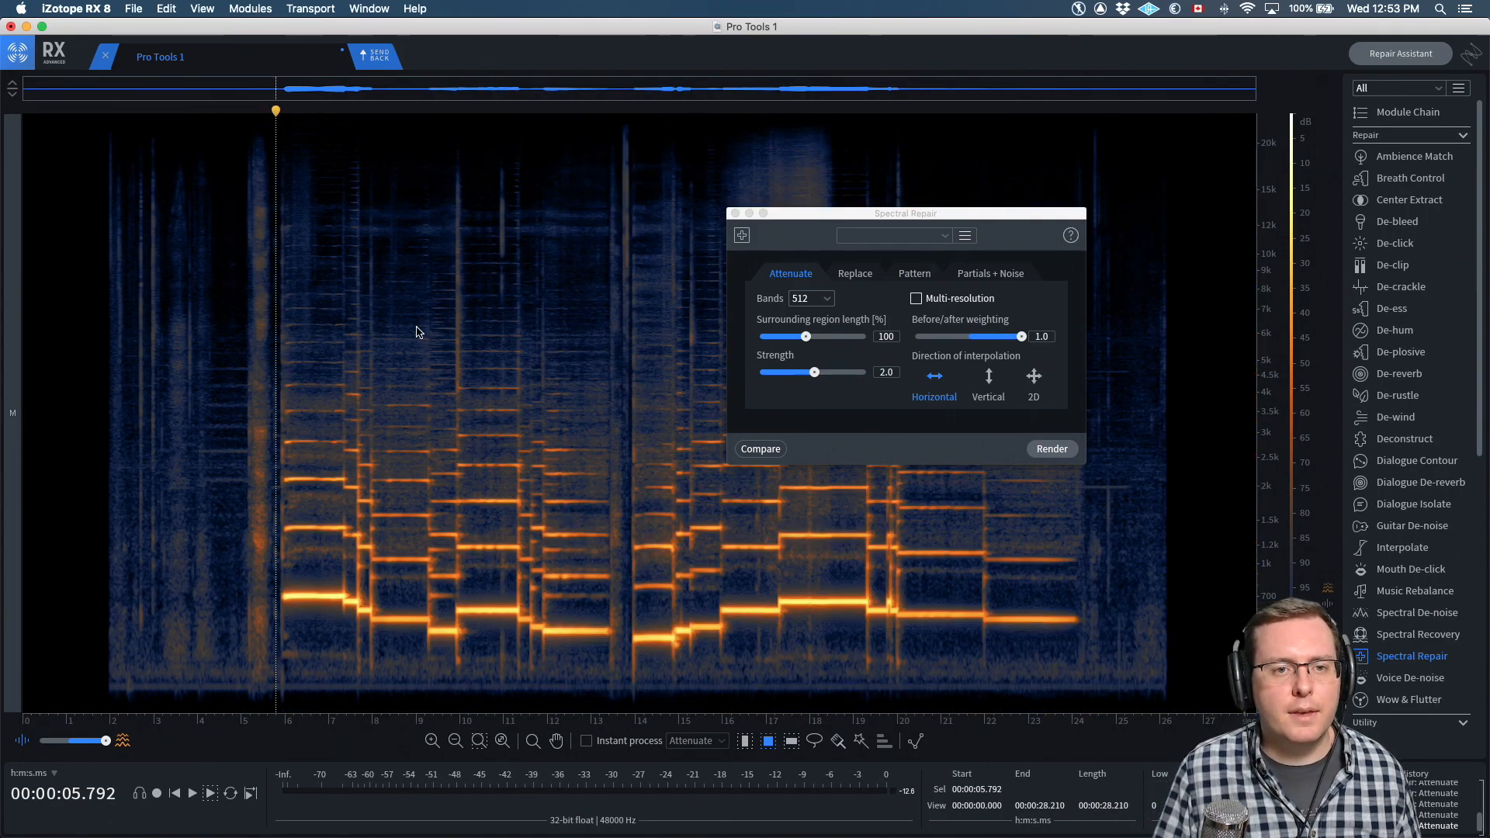
click(489, 309)
scroll(490, 309, up, 5)
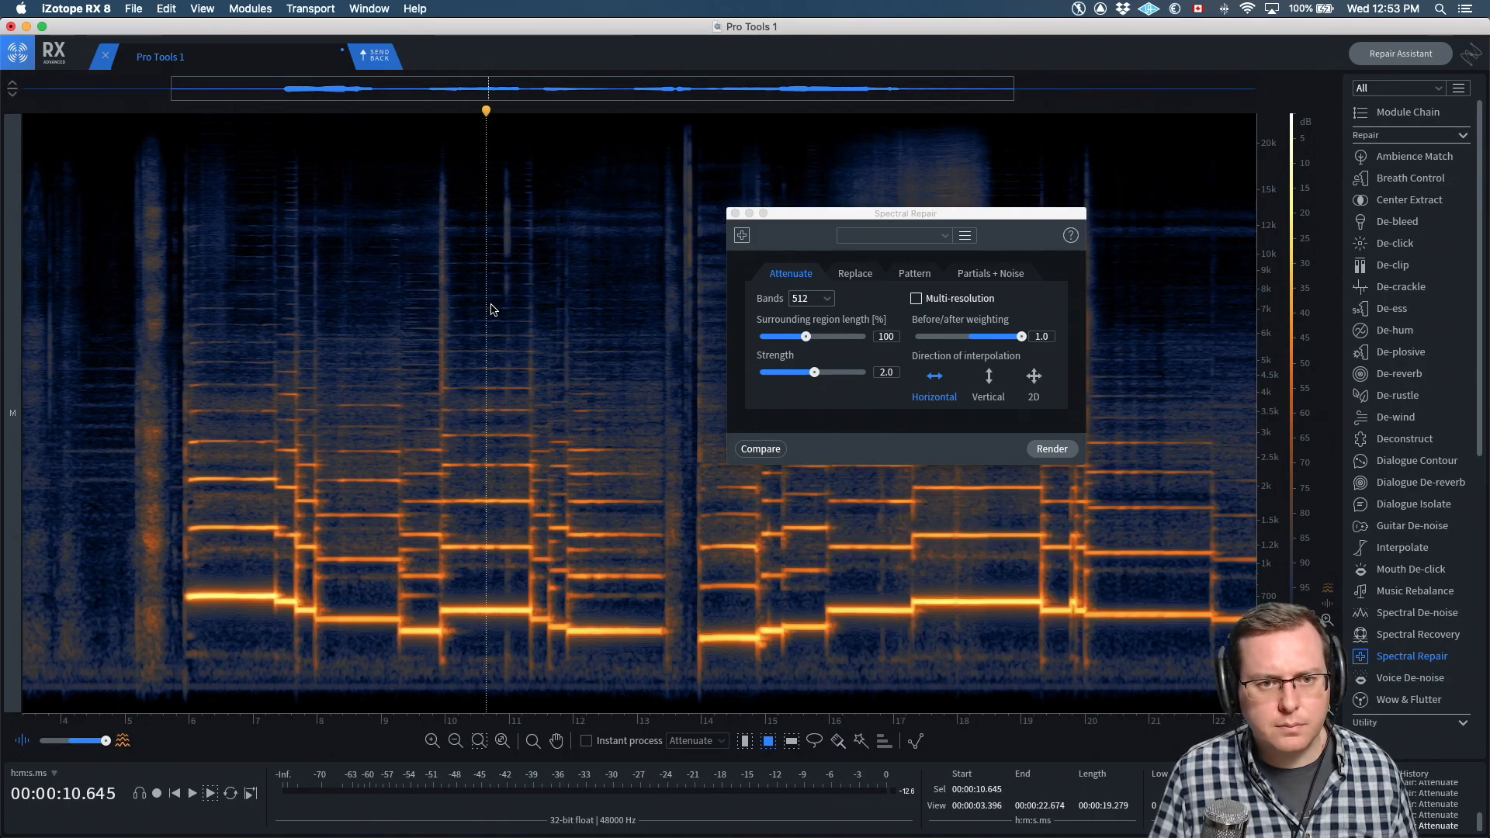
scroll(491, 310, up, 2)
key(space)
key(space)
scroll(505, 296, up, 2)
key(space)
click(377, 300)
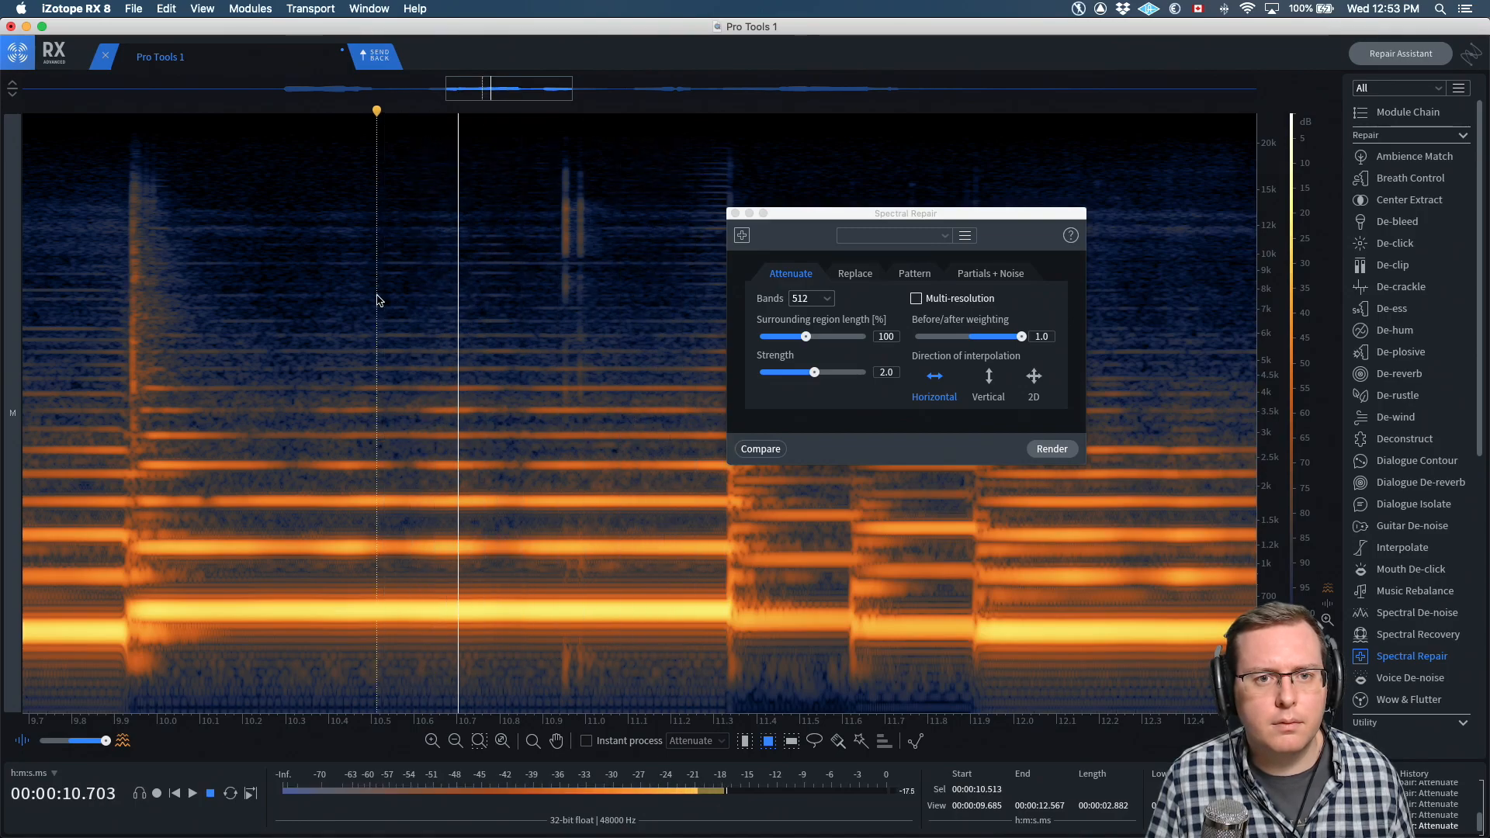
key(space)
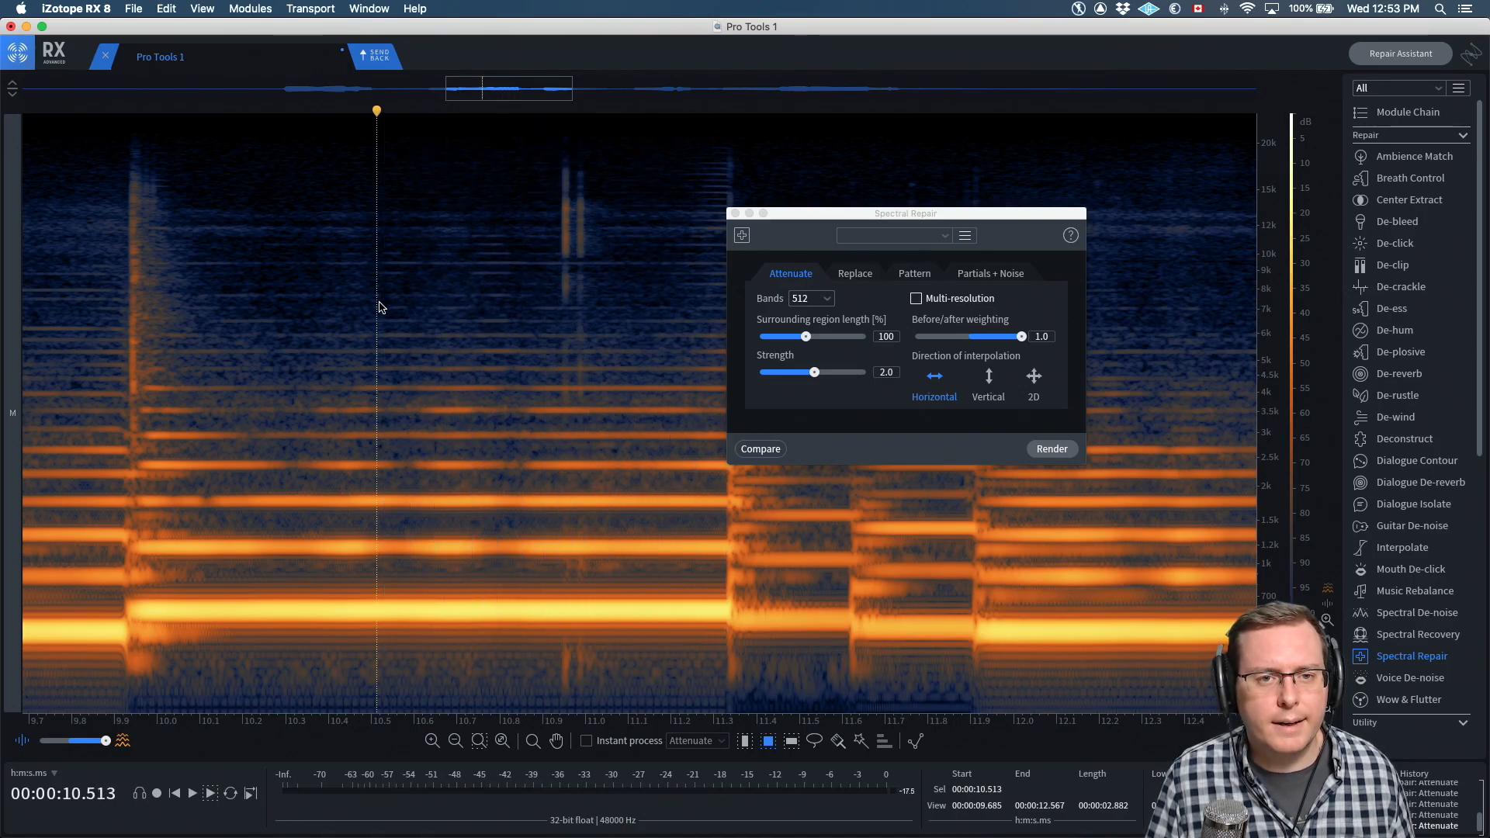
Try attenuating the high-frequency click from about 10.936 to 11.000 seconds with Vertical interpolation and weighting 0.0, and undo it
click(559, 184)
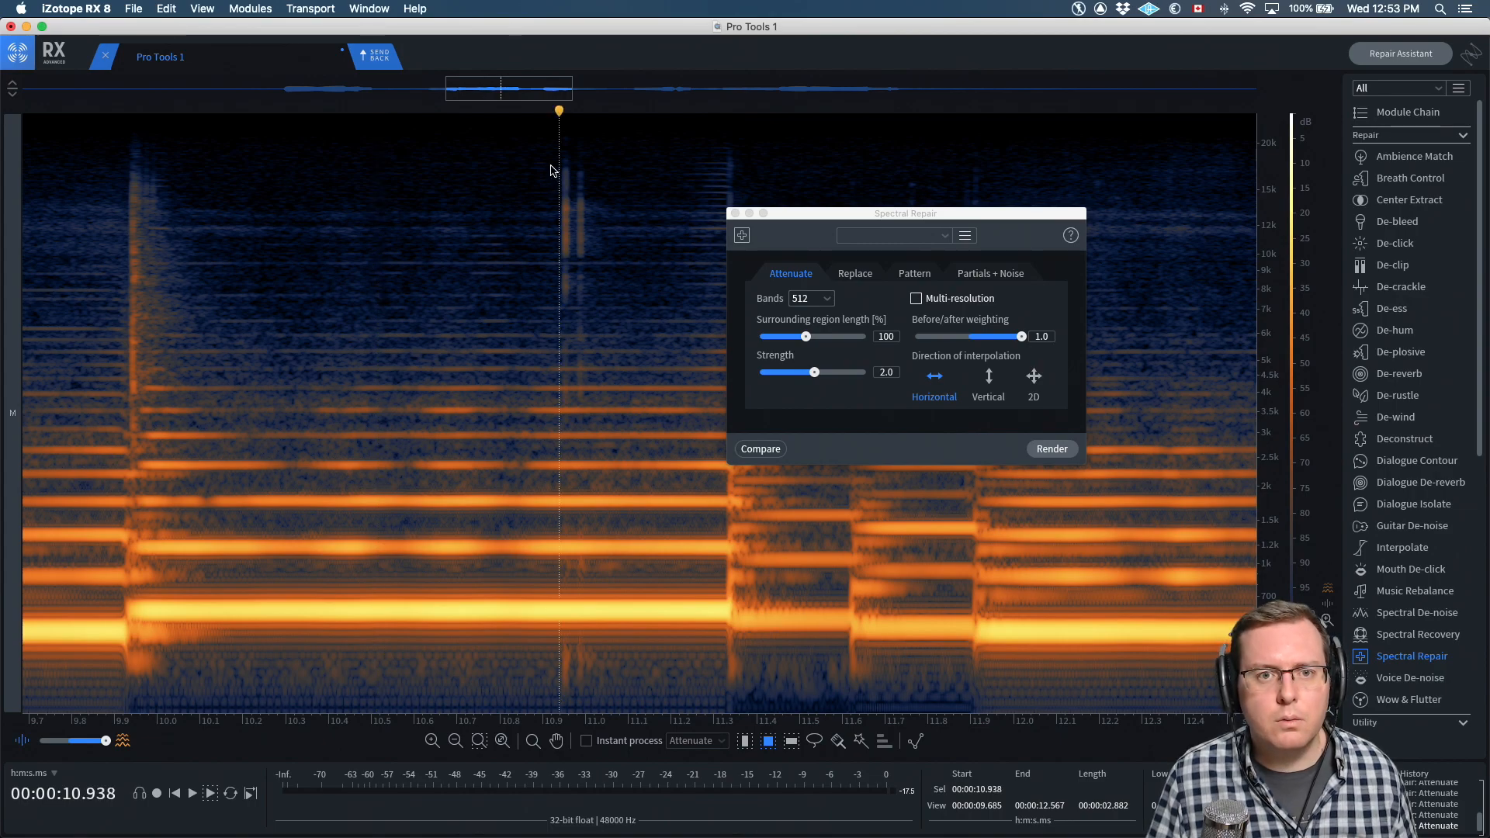
drag(559, 163, 584, 309)
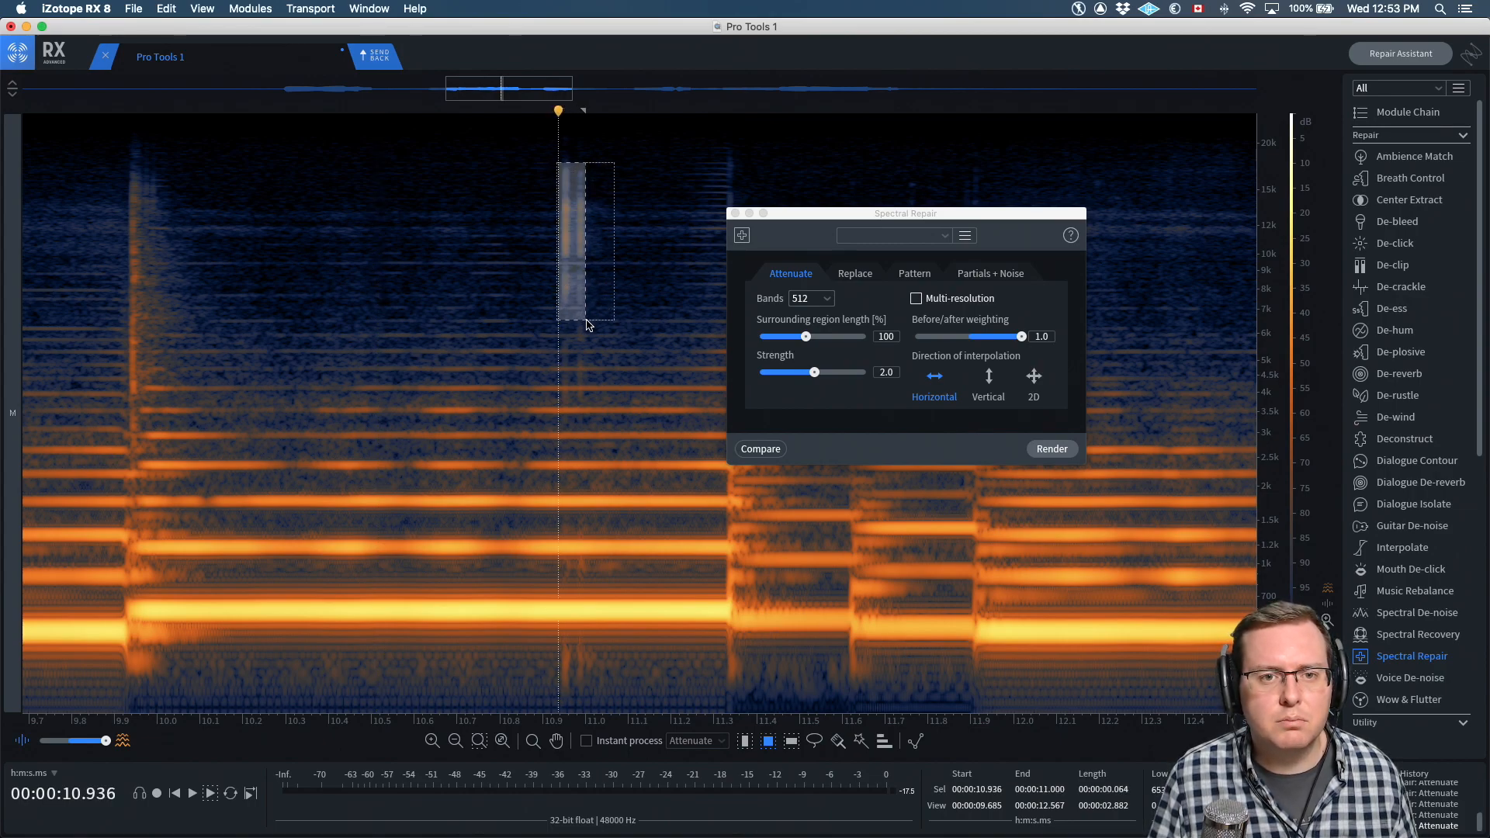
click(990, 377)
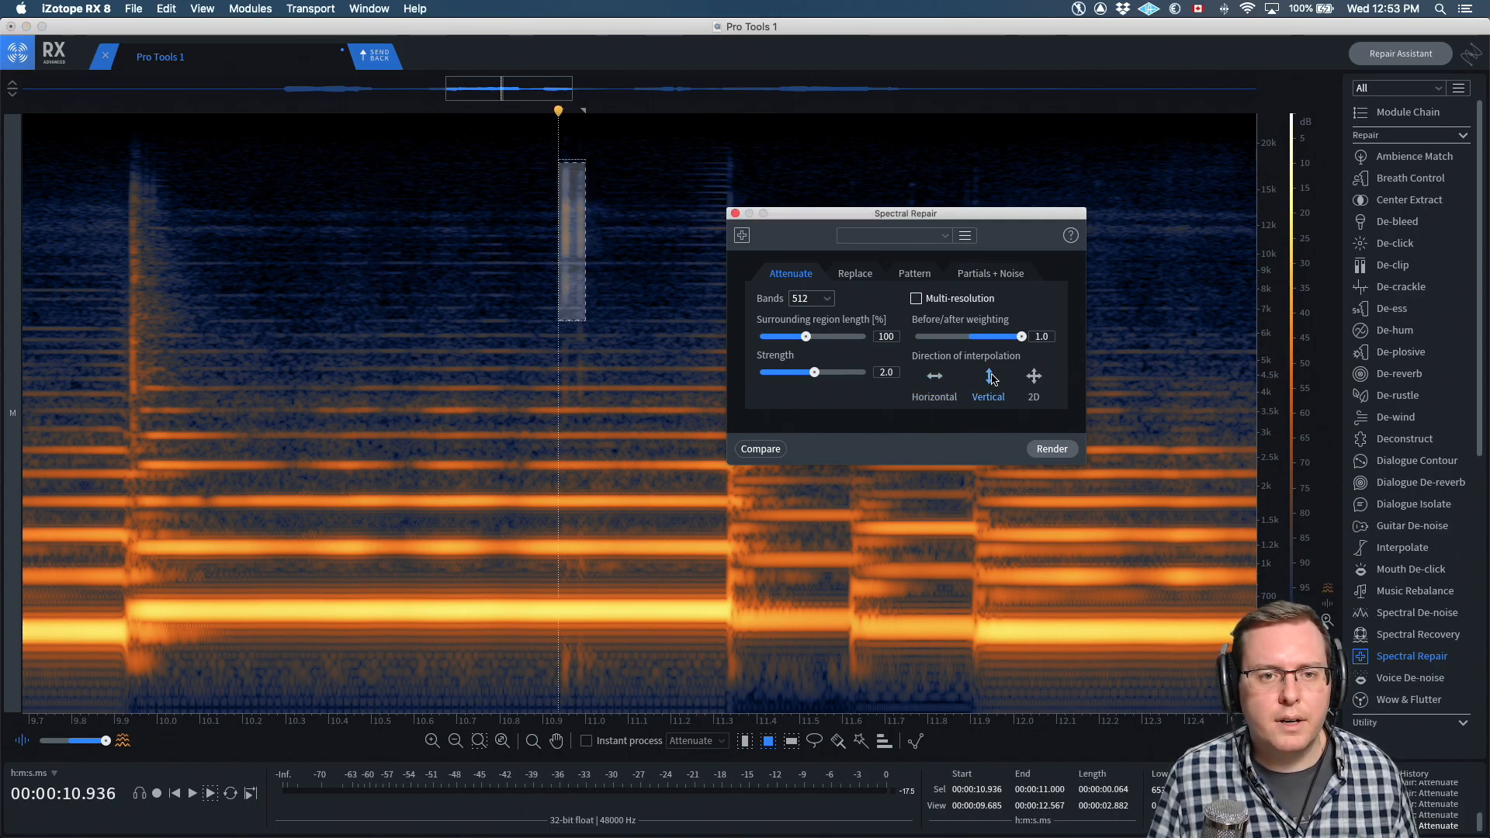
click(969, 337)
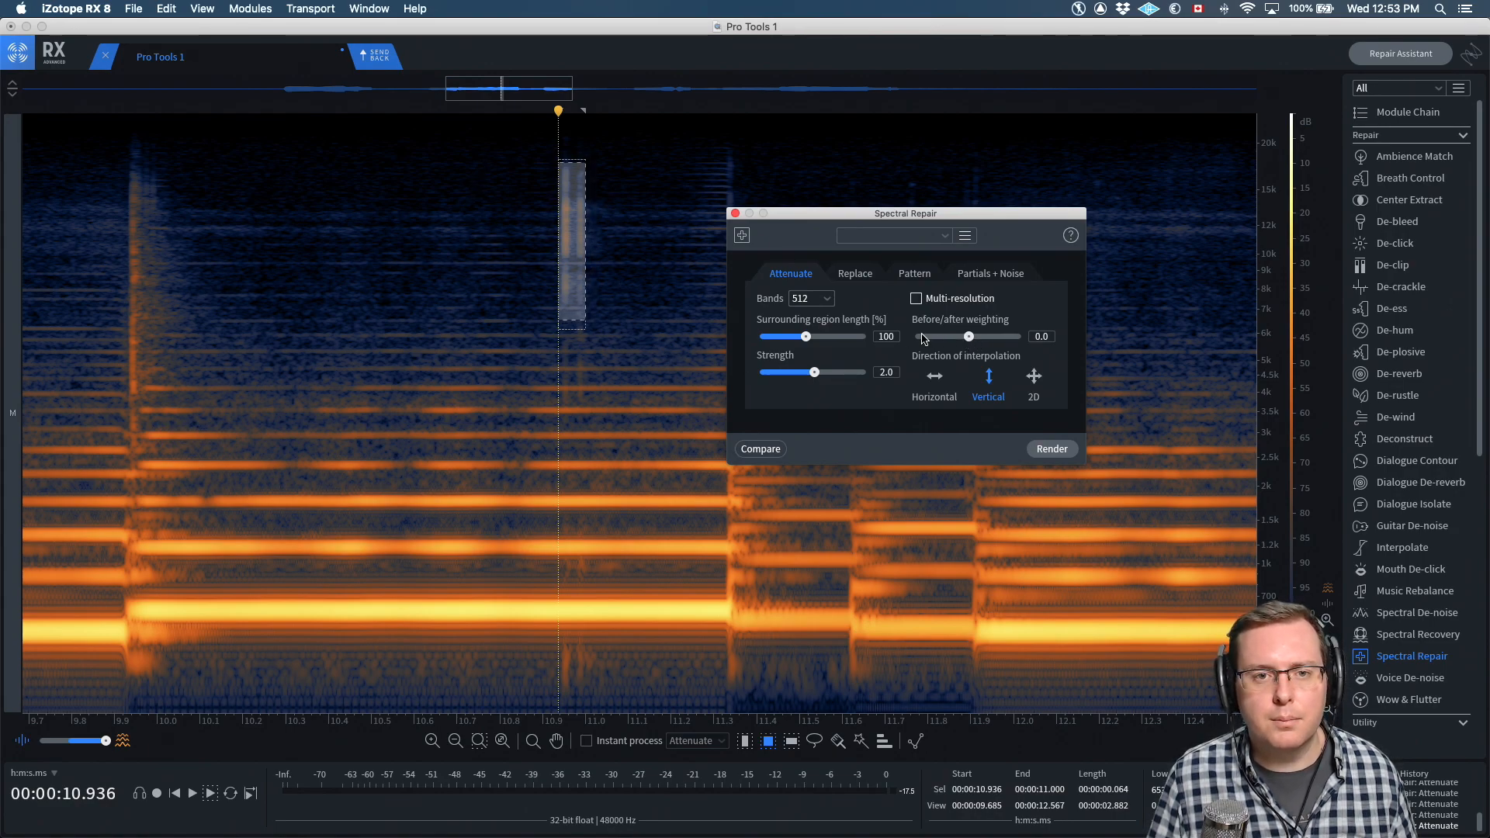
click(1053, 448)
click(391, 166)
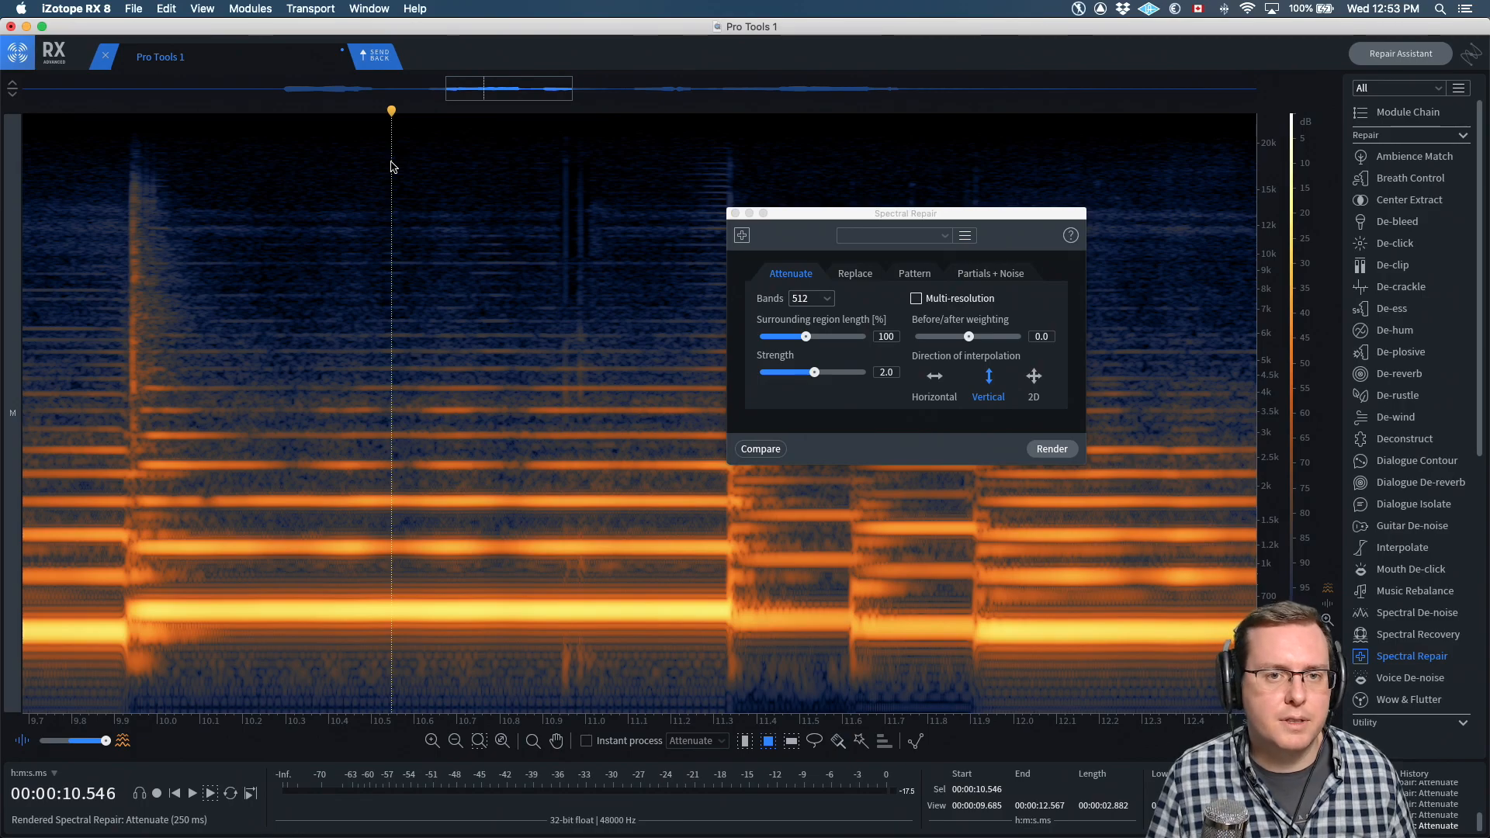
key(super+z)
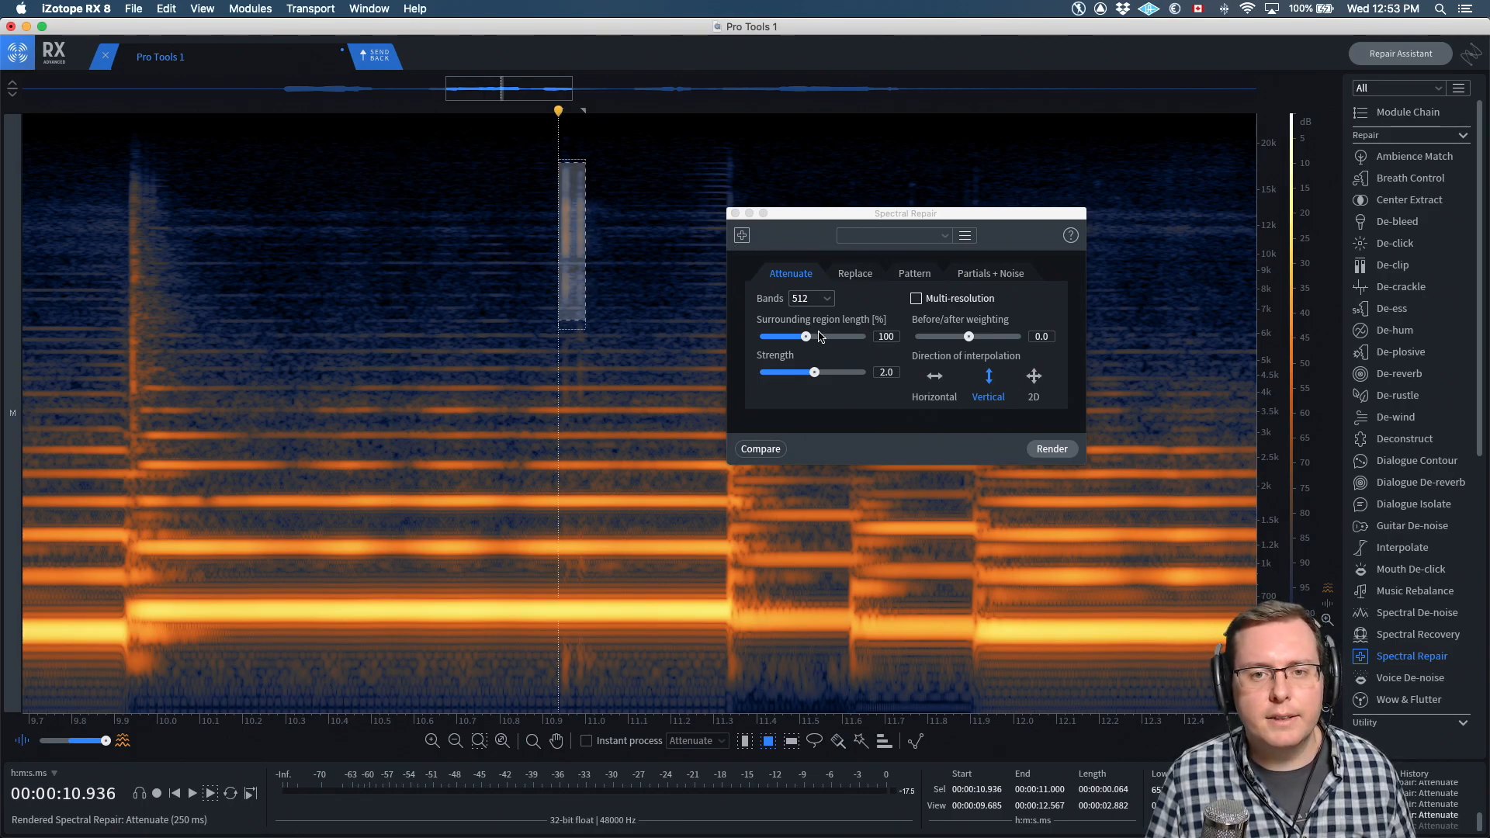
Try attenuating the same click with Horizontal interpolation, undo it, and clear the selection
click(935, 377)
click(1052, 449)
click(429, 200)
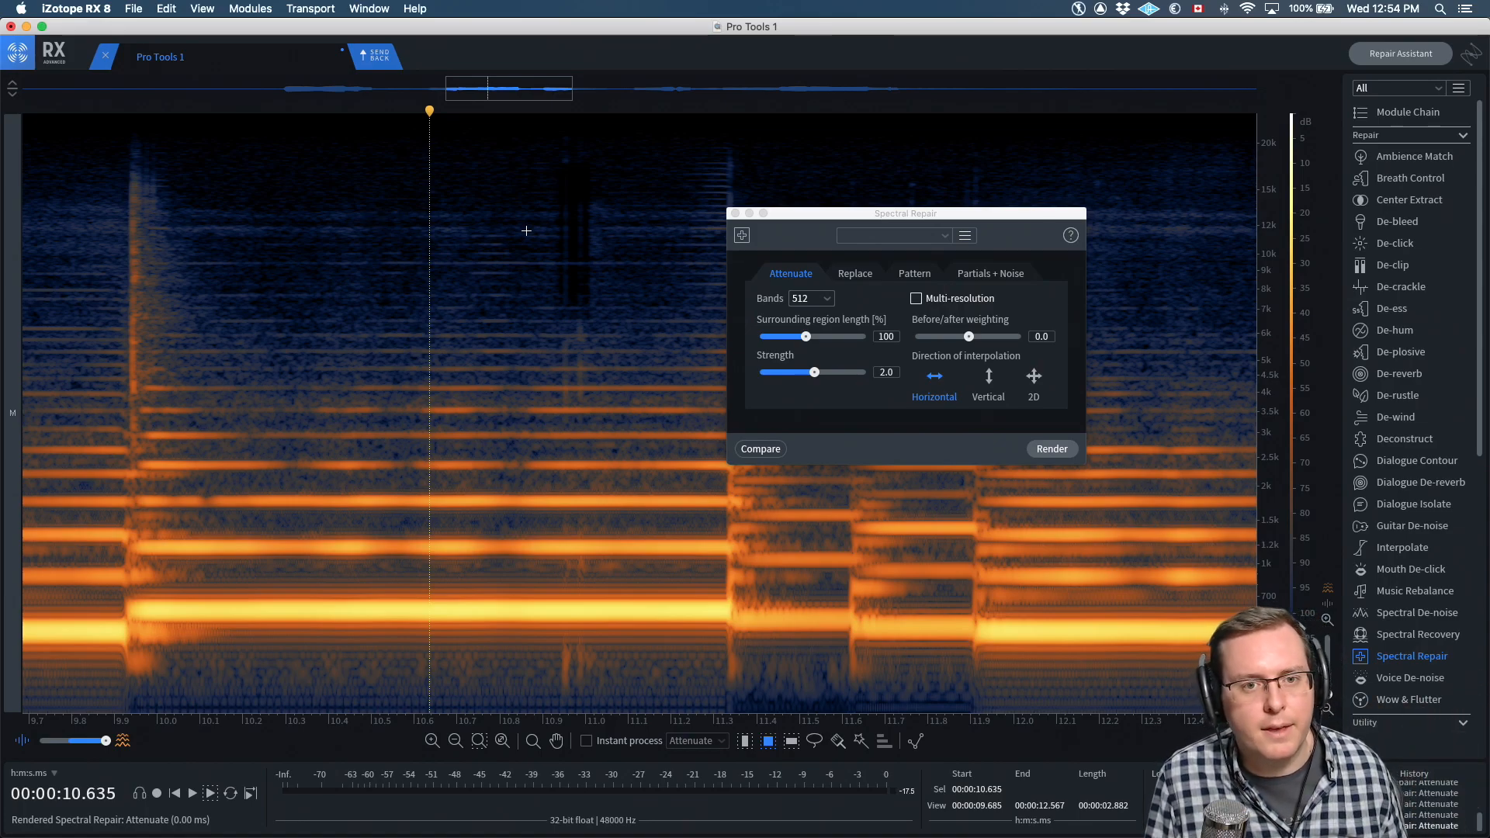
key(super+z)
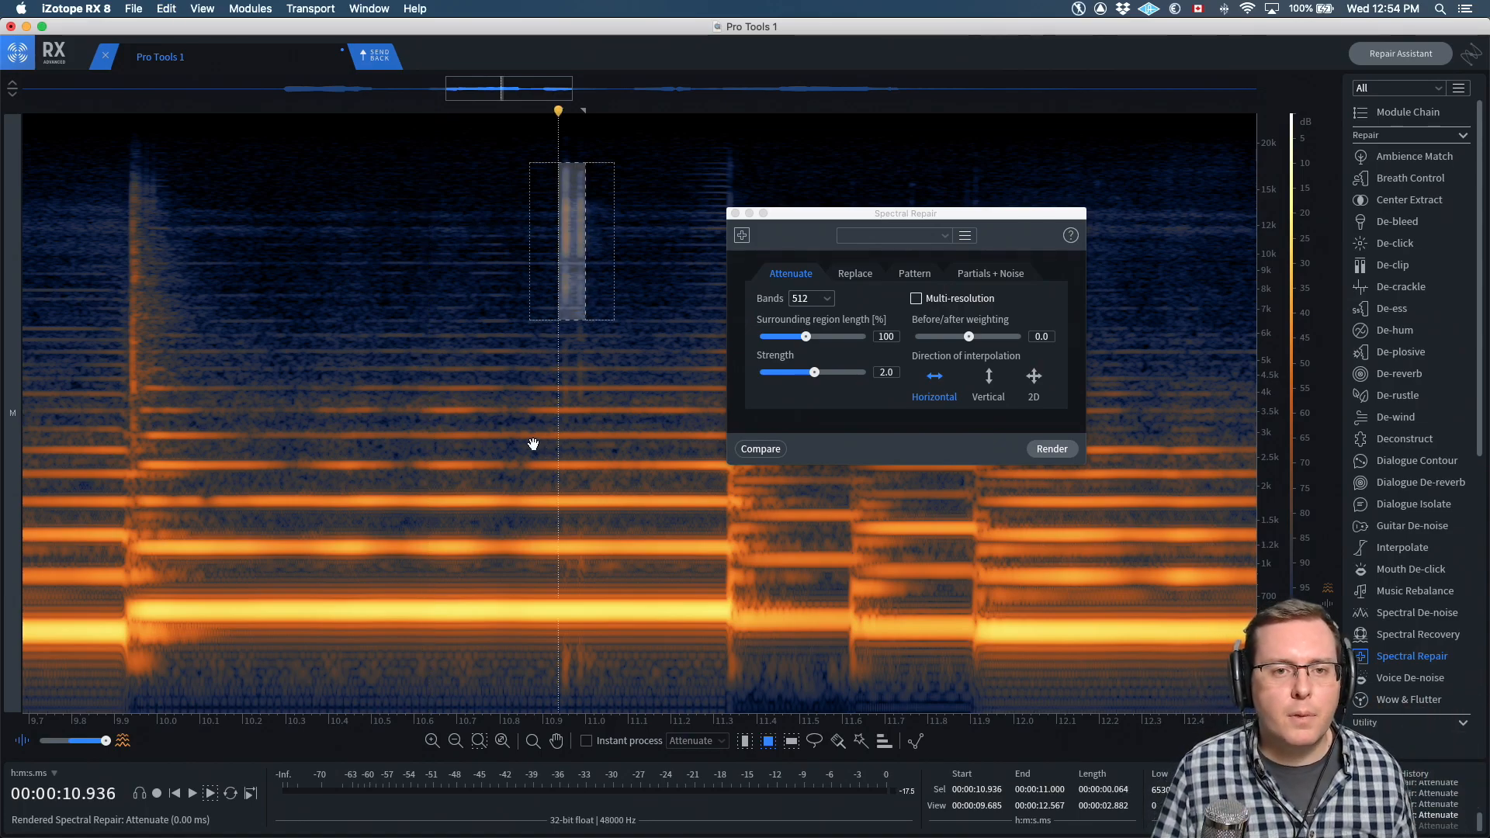
click(527, 265)
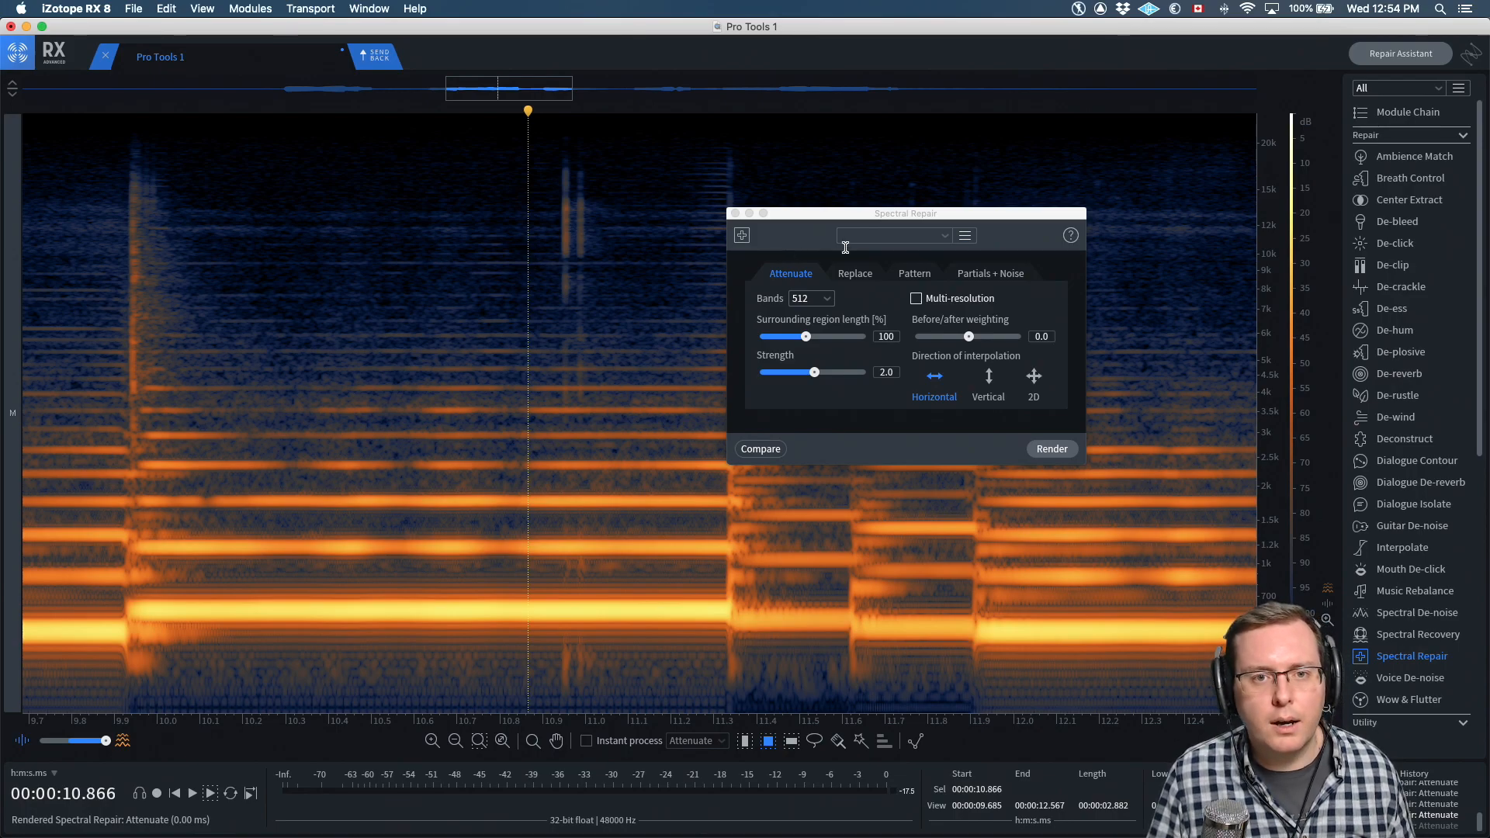
Open De-click with the Multi-band (random clicks) algorithm and select all frequencies from about 10.940 to 11.011 seconds
drag(861, 215, 984, 246)
key(2)
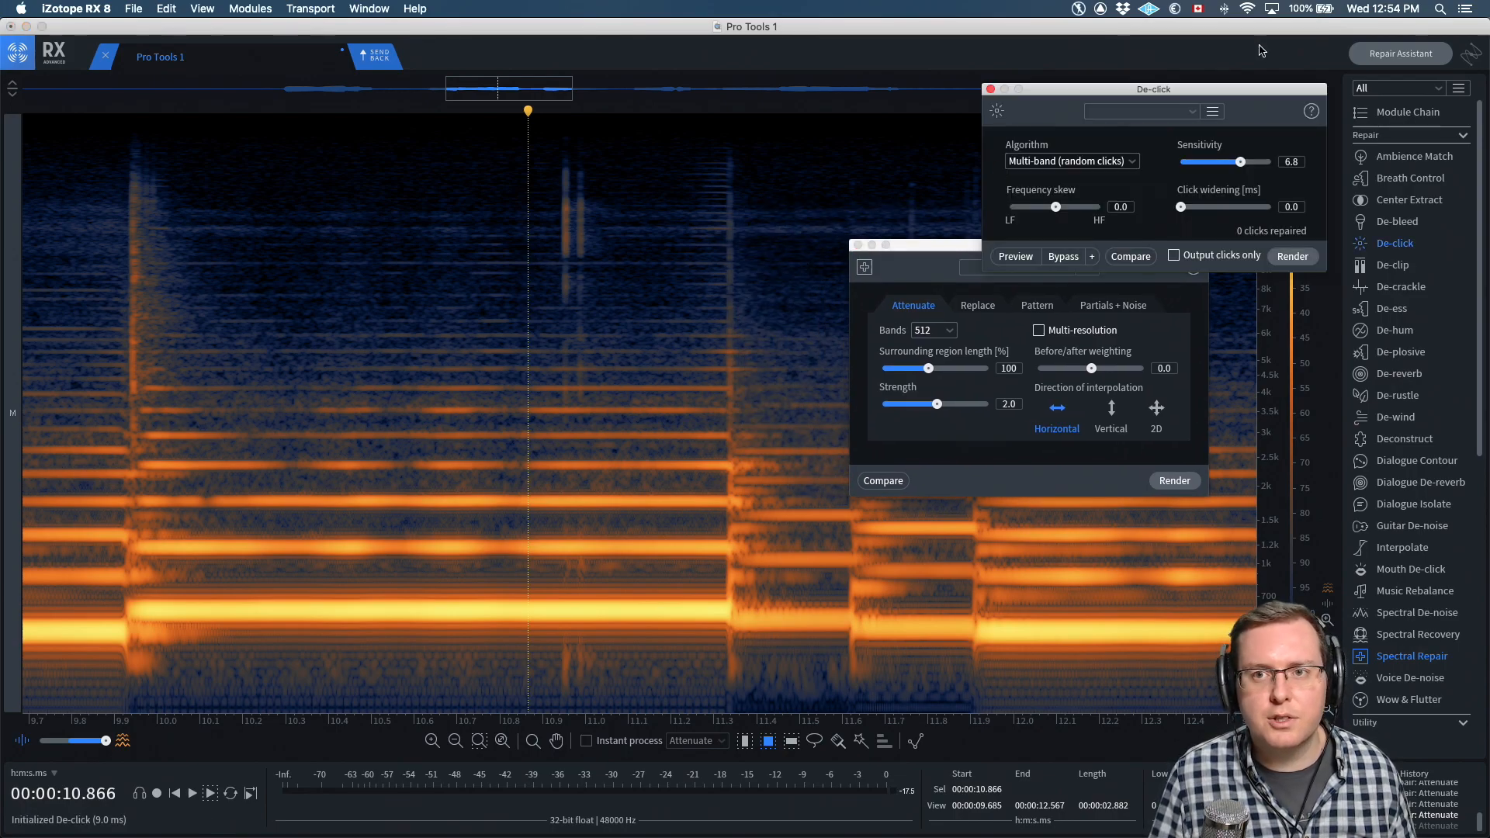
drag(1108, 91, 994, 205)
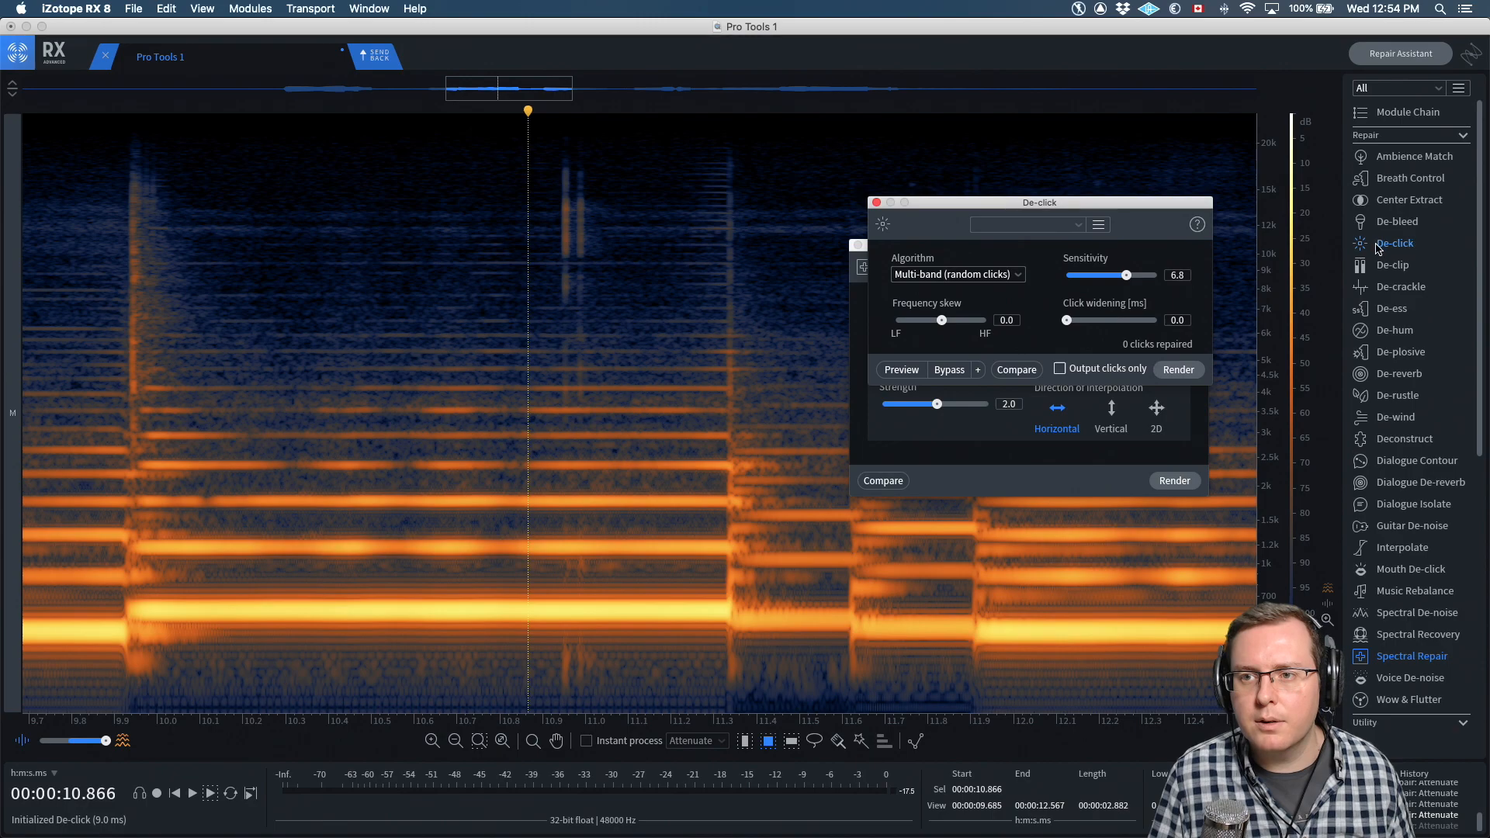
drag(974, 207, 827, 164)
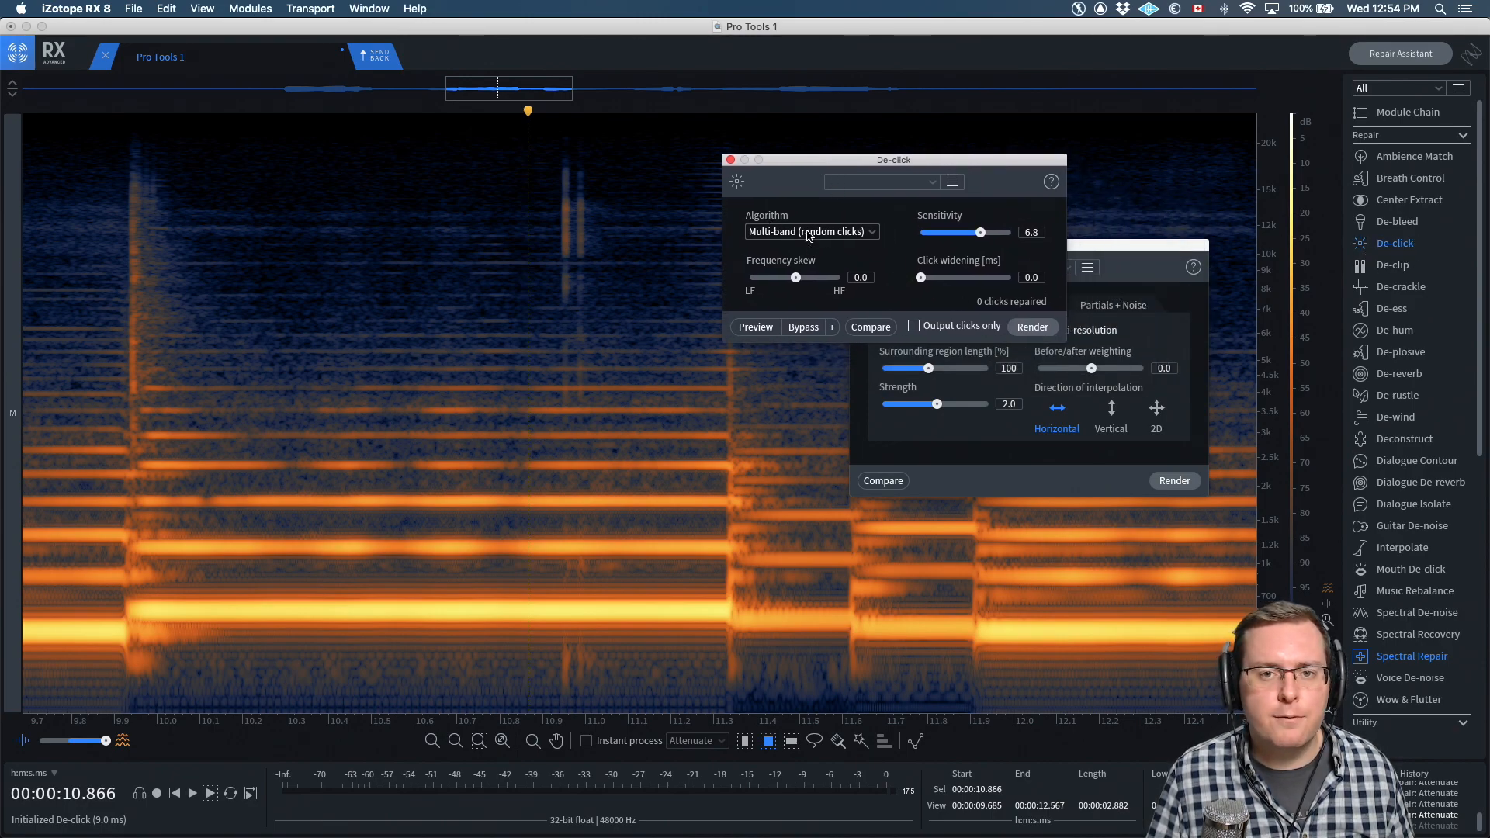
click(807, 235)
click(800, 182)
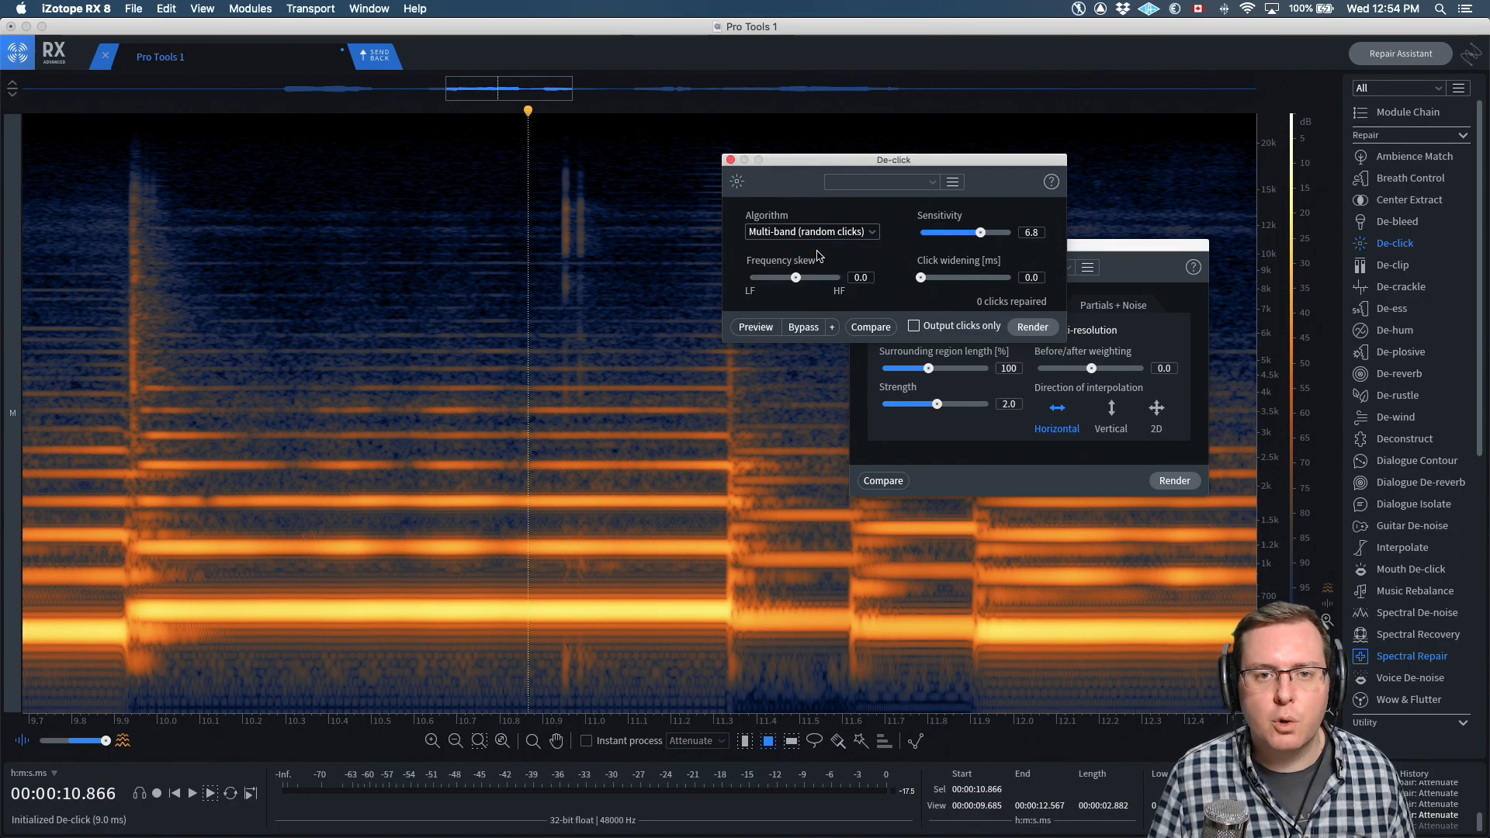
key(t)
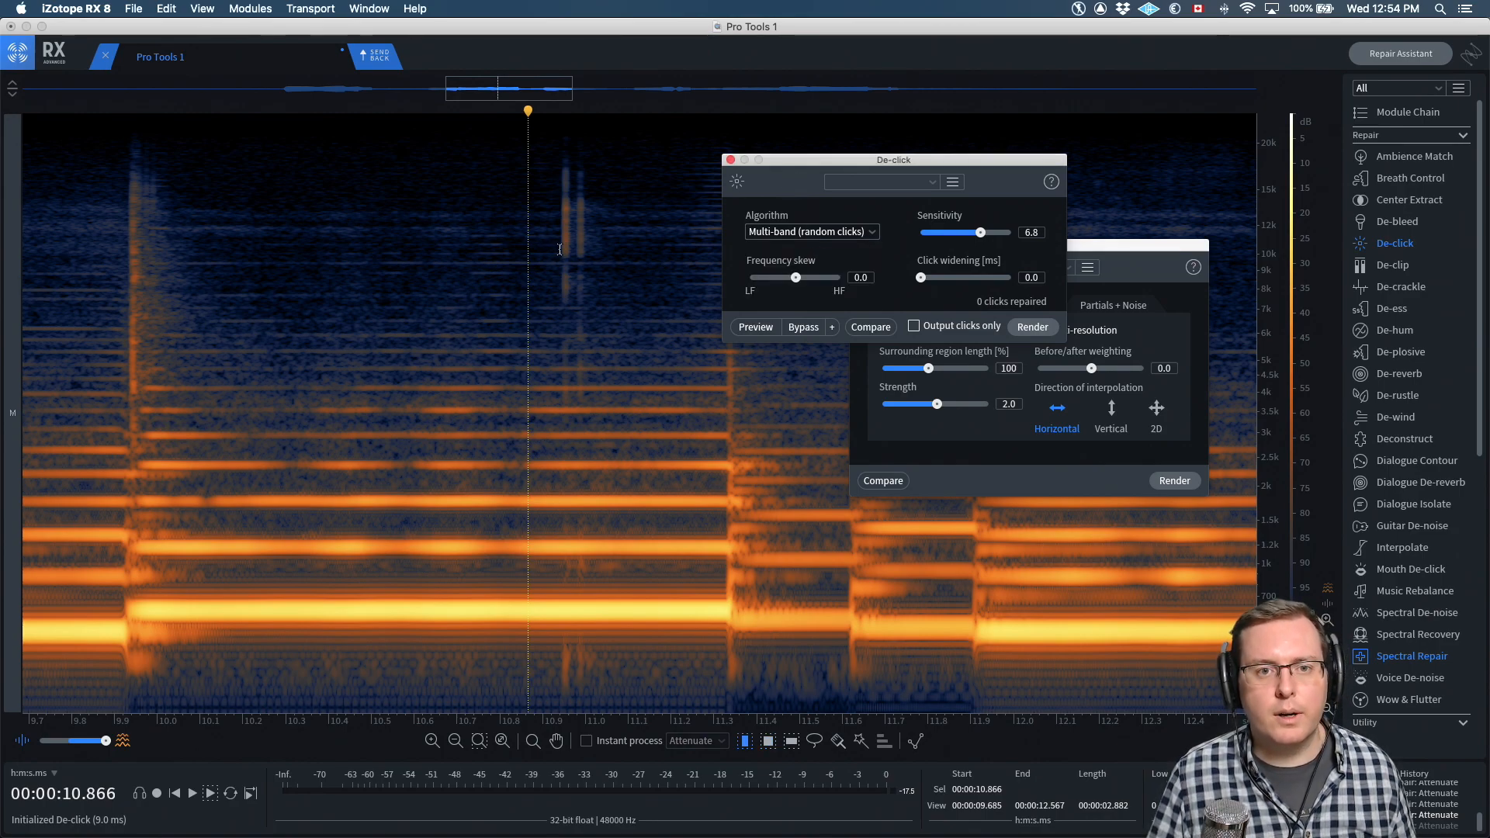
drag(561, 249, 590, 252)
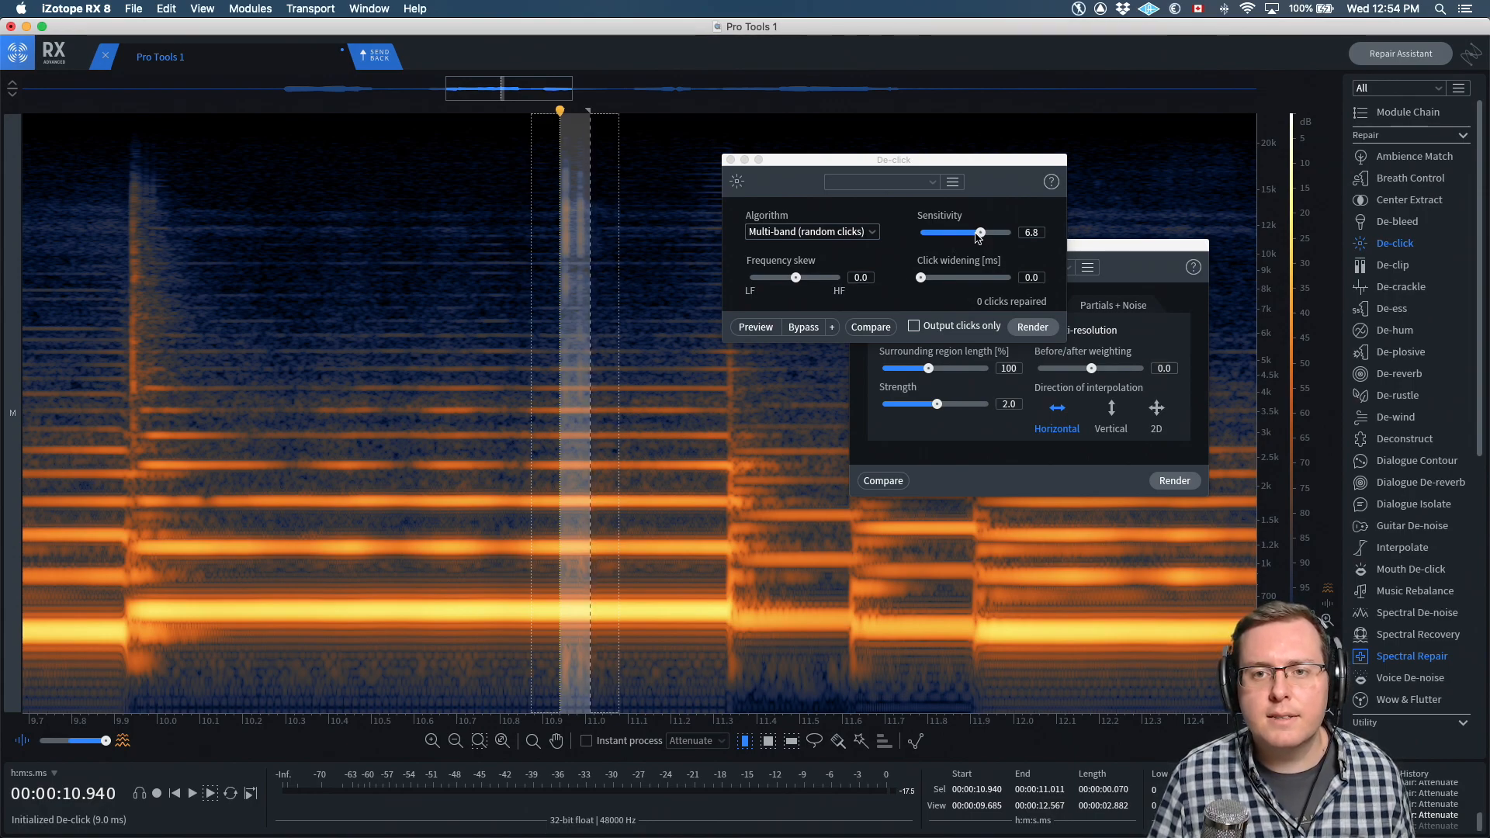
Try De-click on the selected range with Sensitivity 3.0, and undo the render
drag(979, 233, 944, 233)
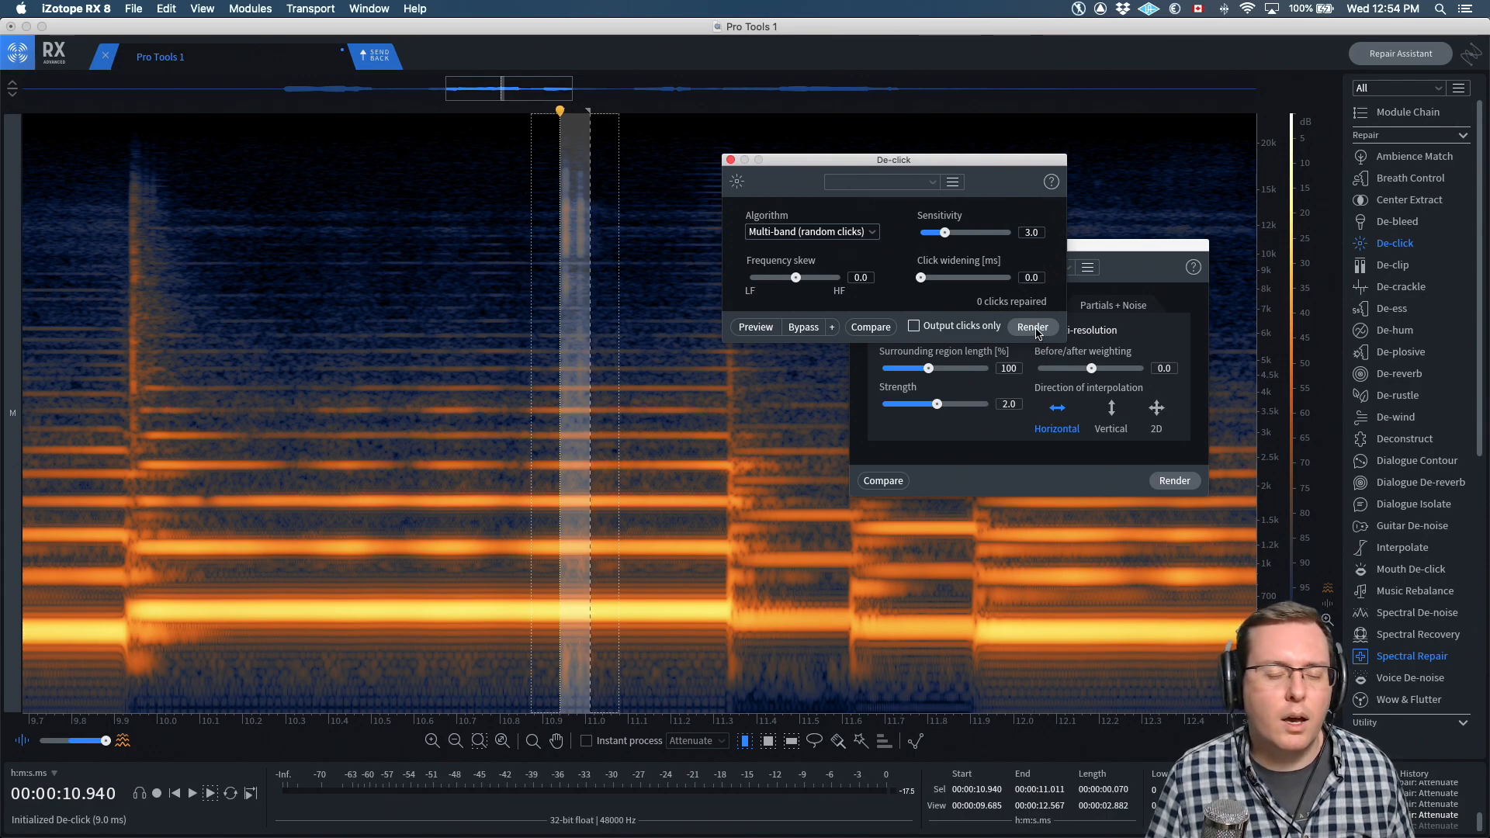
click(1036, 332)
click(506, 226)
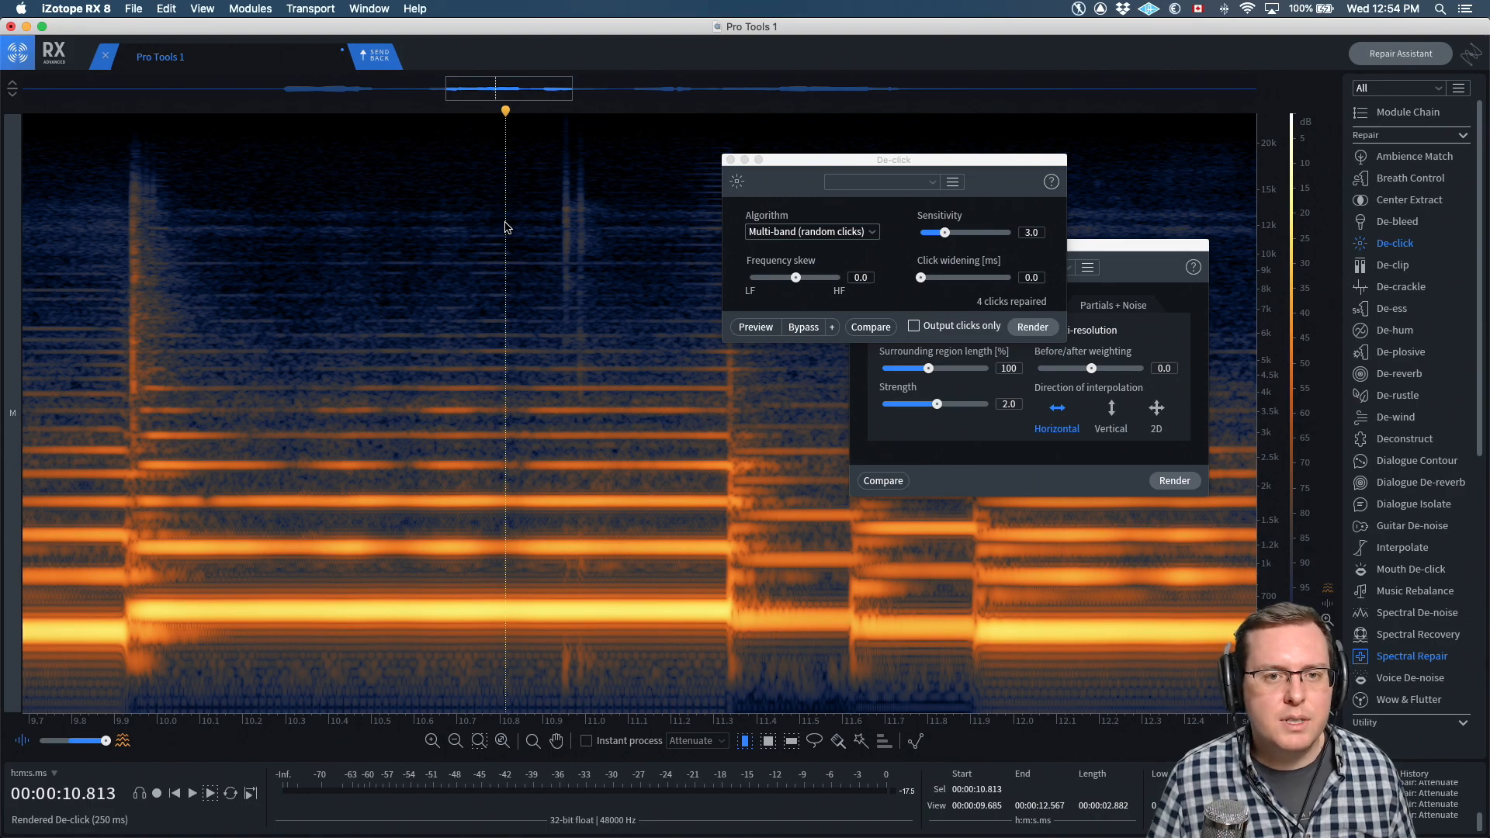
key(super+z)
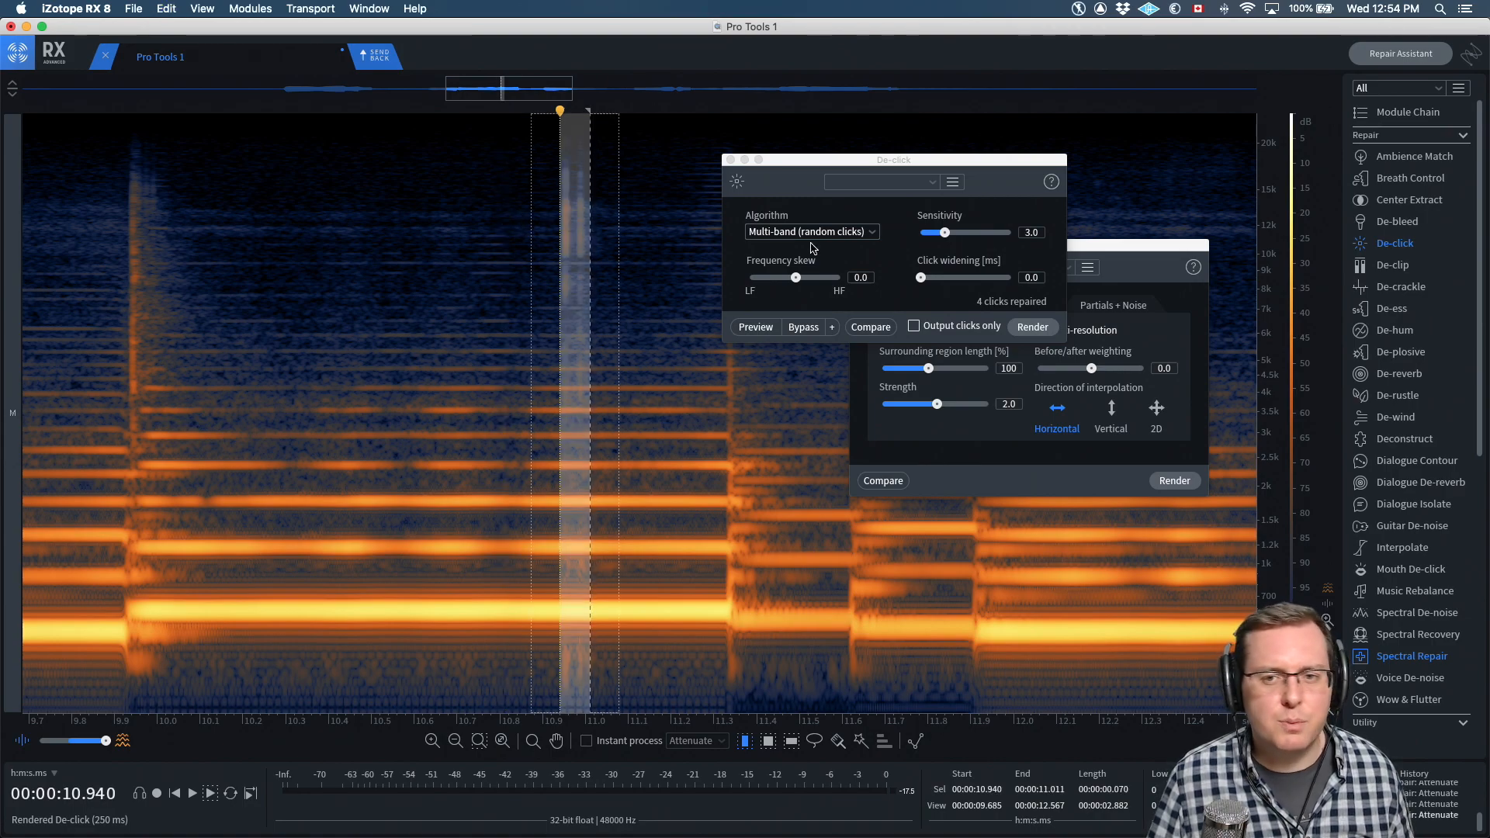
Render De-click on the selected range with Sensitivity 6.1, and play the result from about 10.757 seconds
click(975, 234)
click(1055, 332)
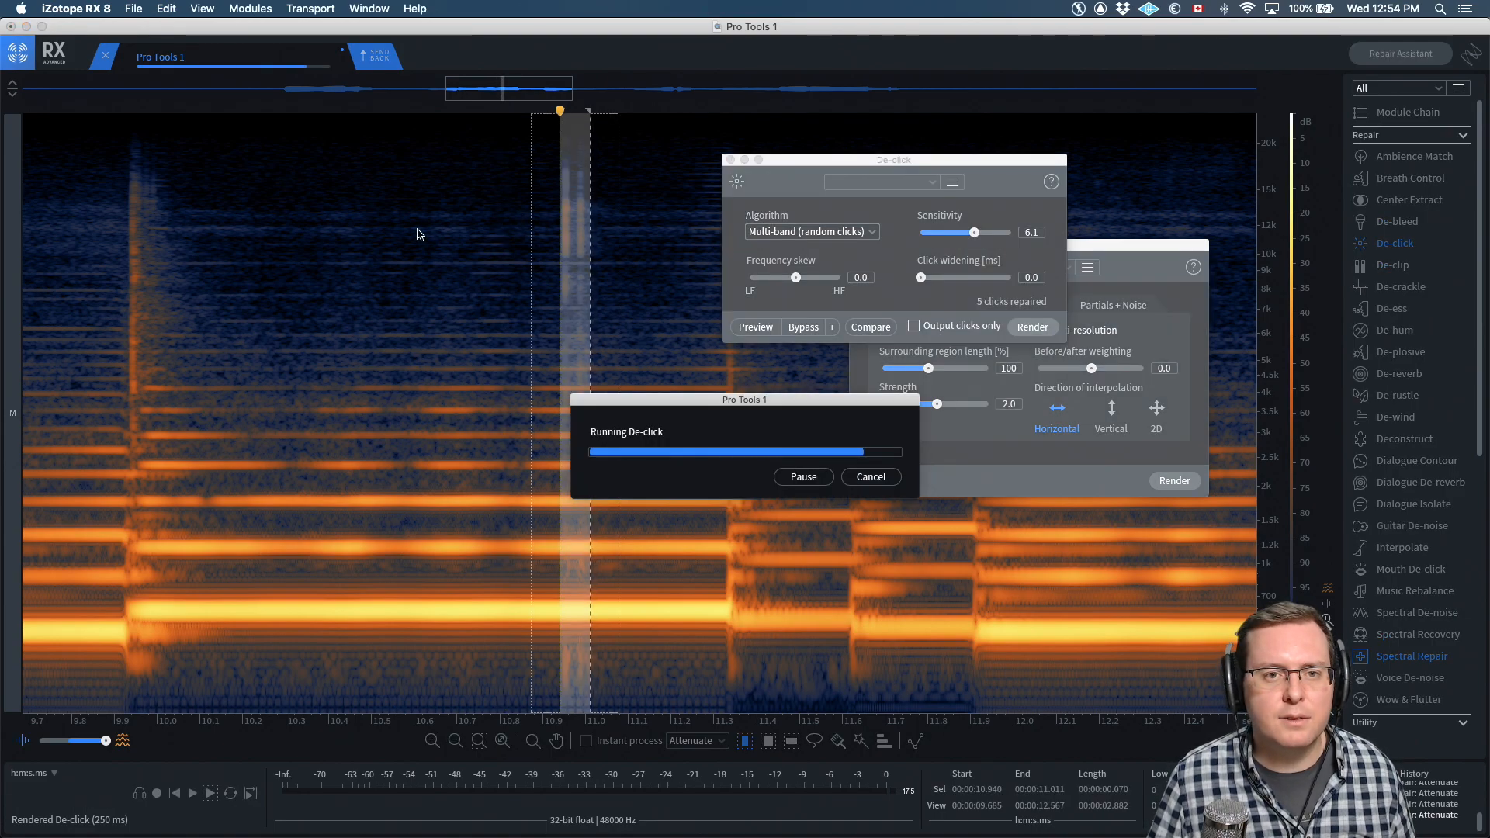
click(481, 231)
key(space)
key(space)
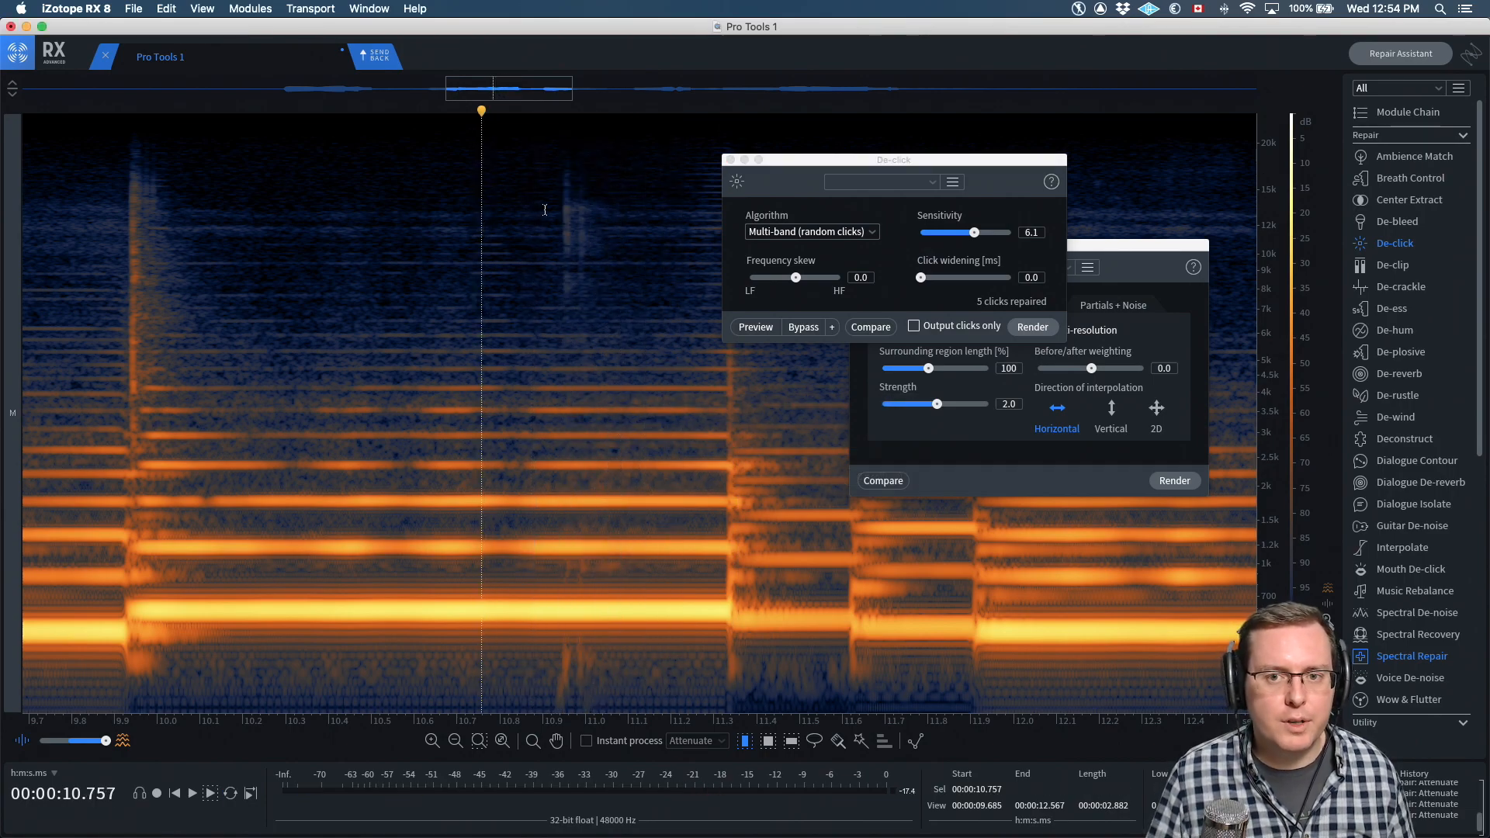
Attenuate the two high-frequency click bands near 10.95 seconds one after the other, using time-frequency selections and Spectral Repair
mouse_move(560, 201)
mouse_down()
mouse_move(590, 199)
mouse_move(563, 186)
mouse_move(589, 312)
mouse_up()
click(673, 237)
key(r)
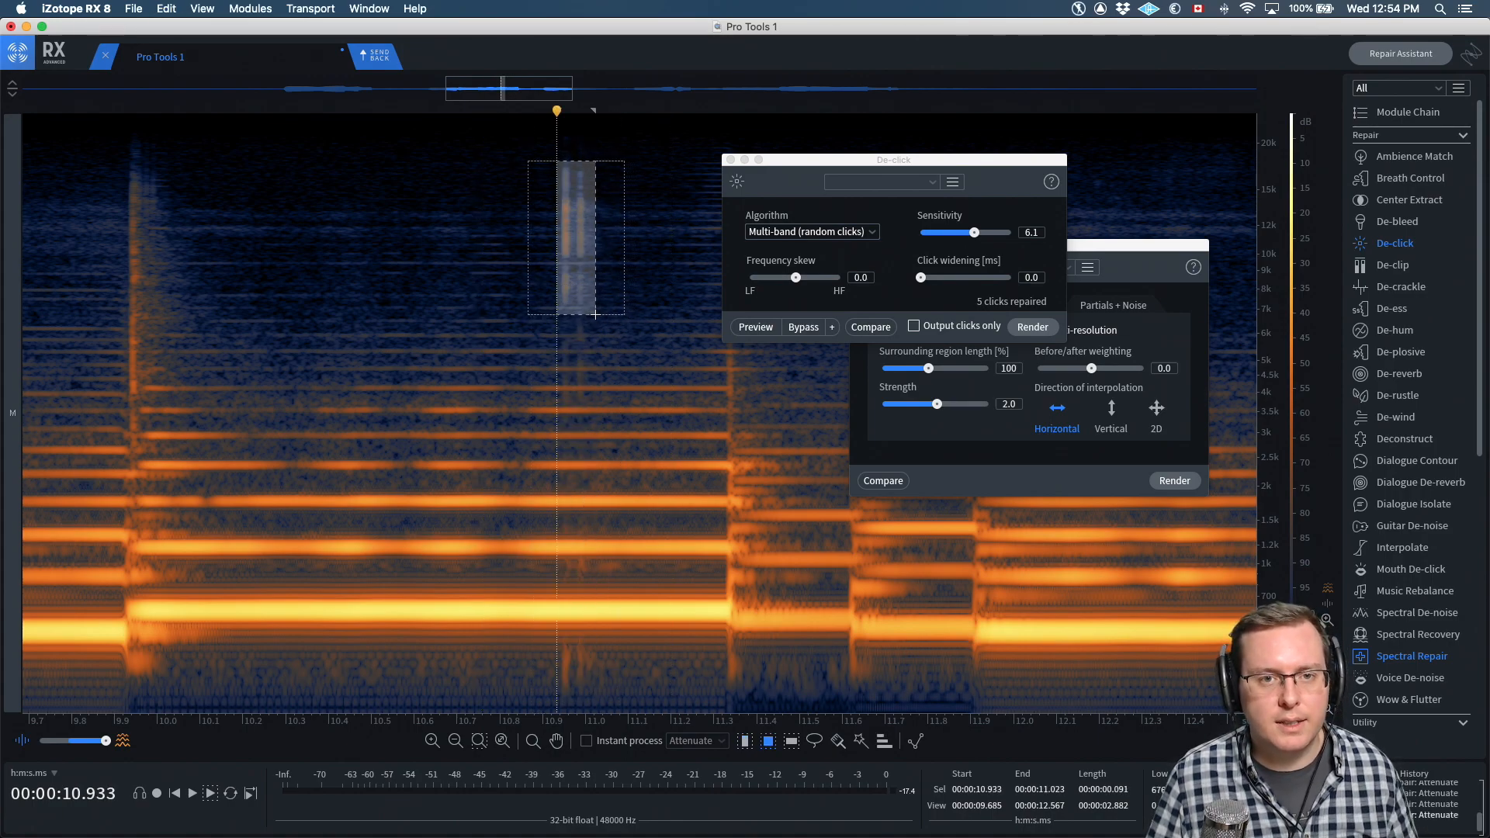
click(565, 209)
scroll(565, 210, up, 5)
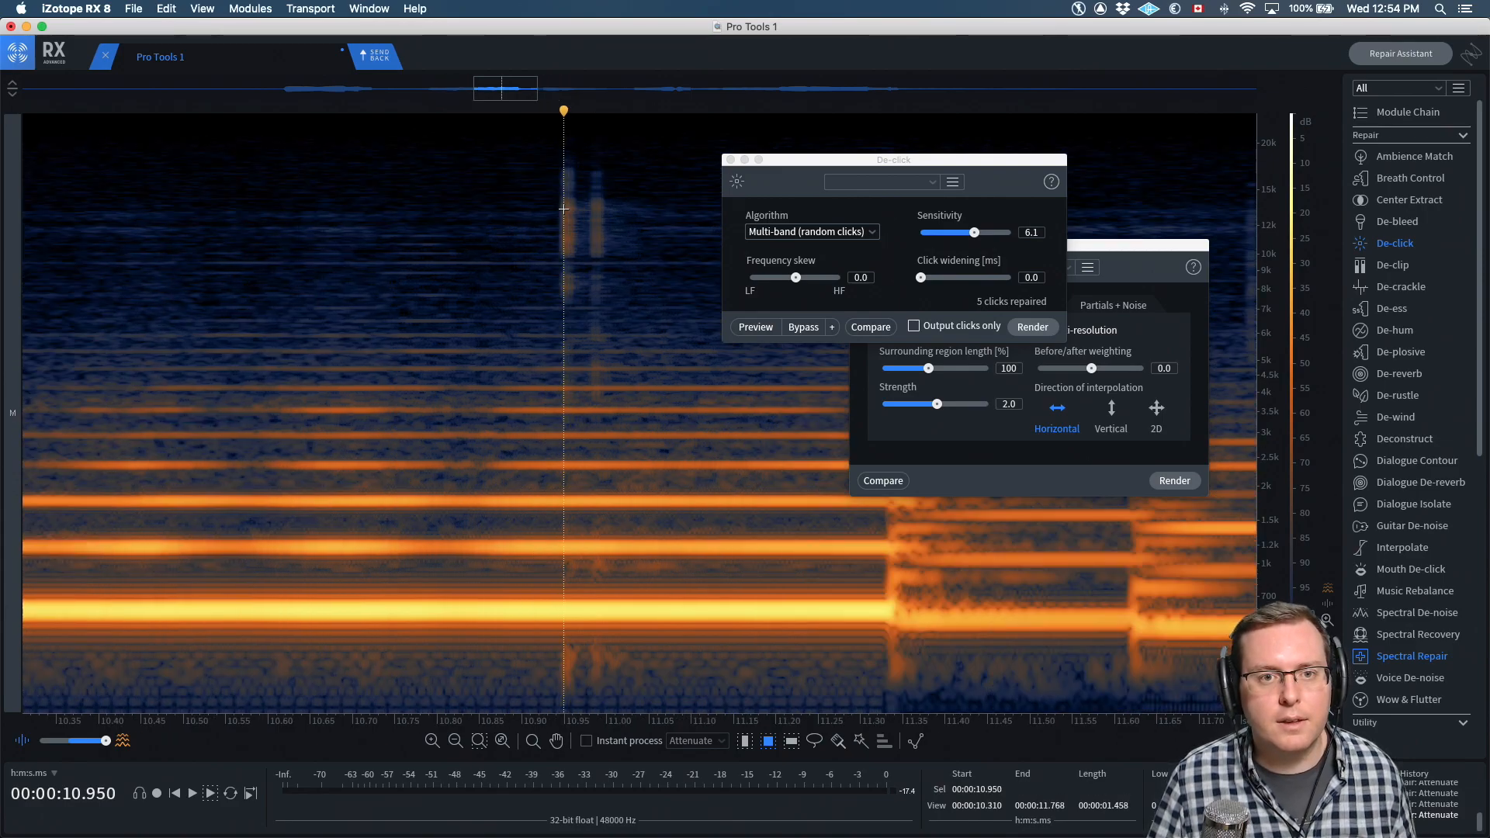
drag(557, 155, 585, 309)
key(shift+super+5)
click(592, 156)
drag(598, 155, 624, 278)
key(shift+super+5)
click(502, 175)
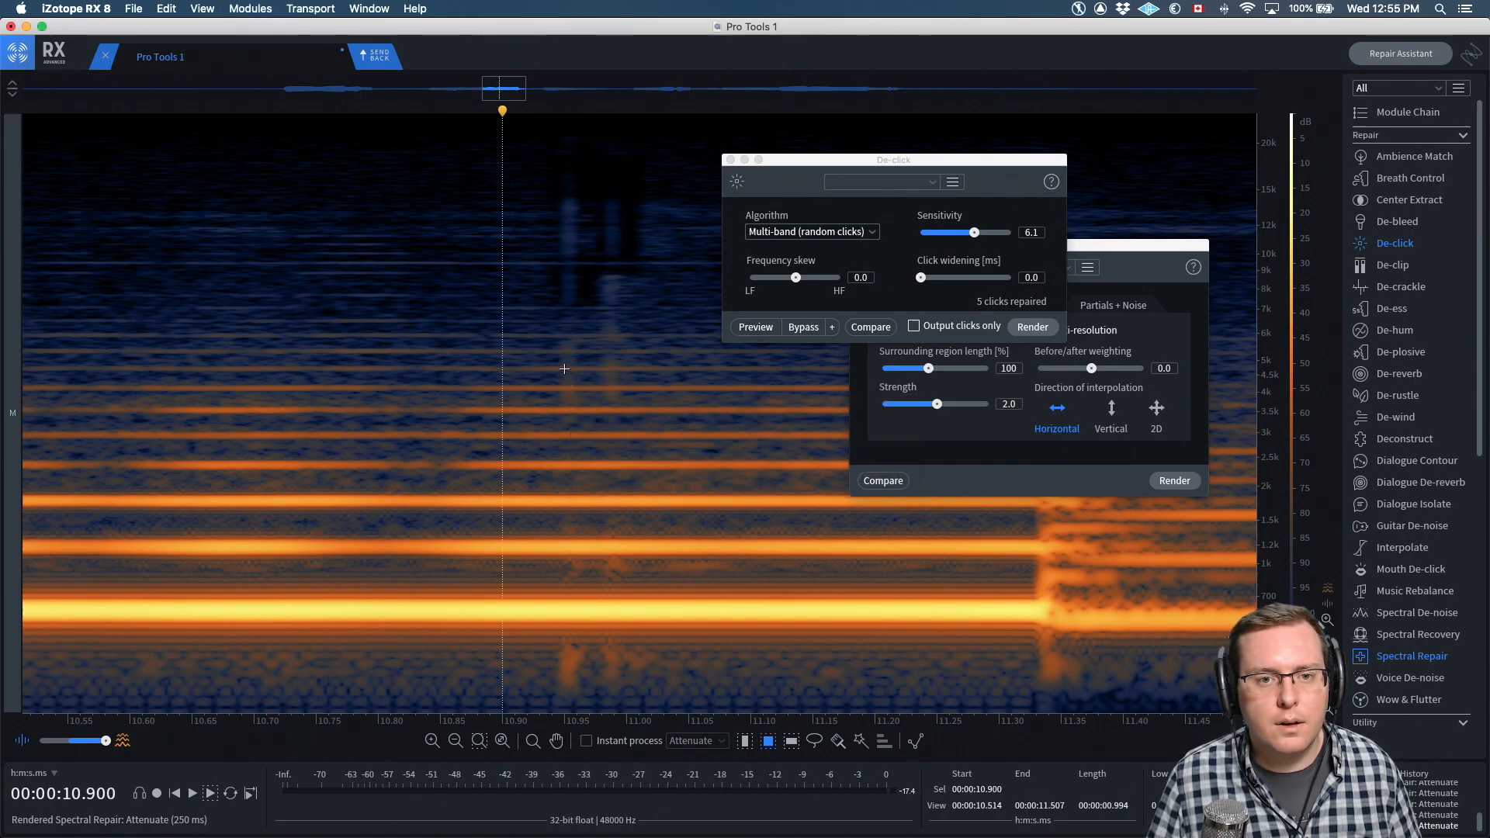
Attenuate the low-frequency click remnants below the fundamental around 10.95 to 11.02 seconds, and play the result from about 10.800 seconds
mouse_move(558, 644)
mouse_down()
mouse_move(582, 689)
mouse_move(603, 646)
mouse_move(650, 700)
mouse_up()
key(shift+super+5)
key(shift+super+5)
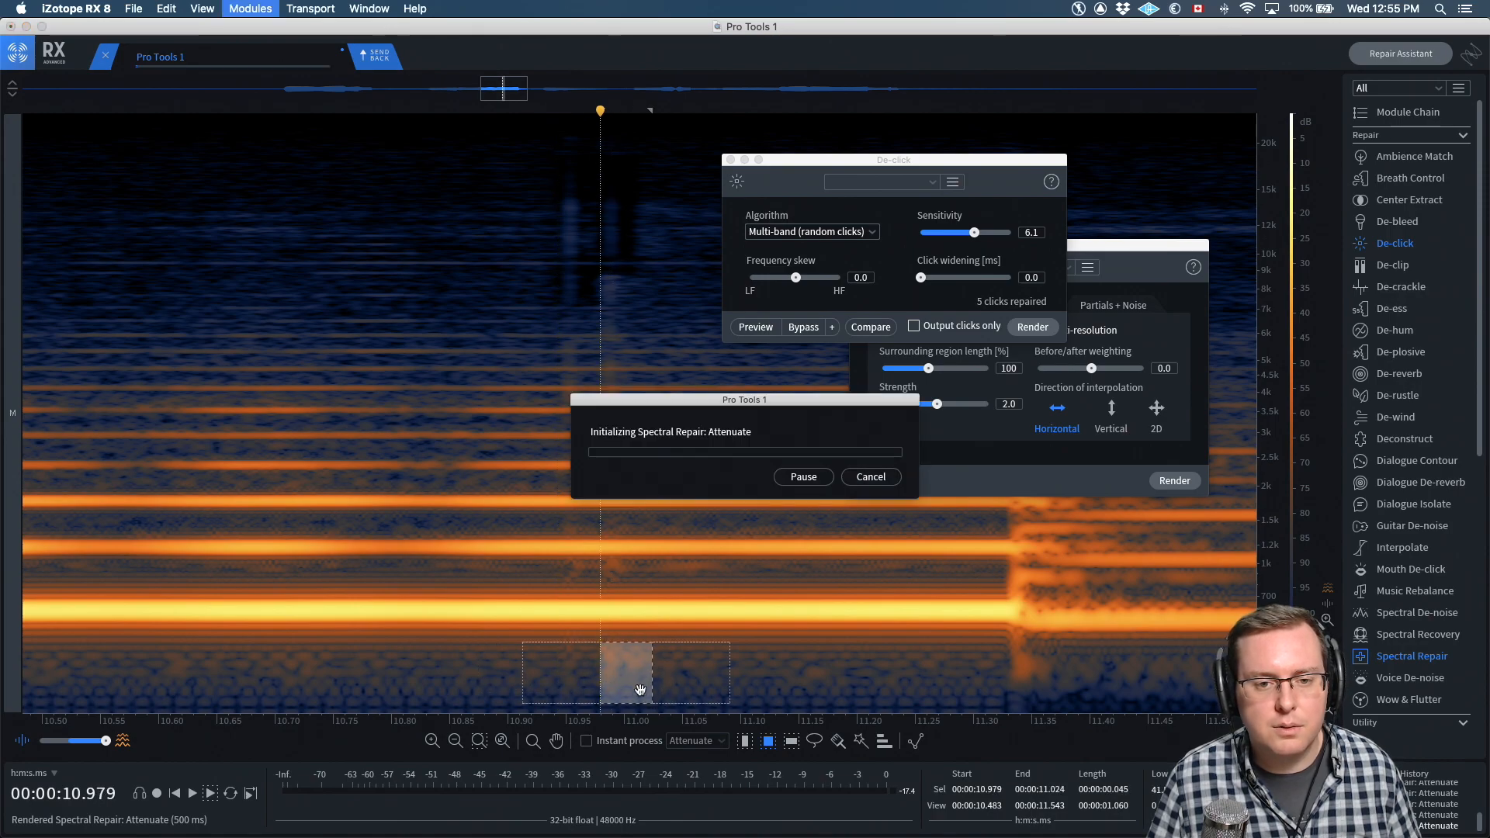
click(391, 357)
key(space)
key(space)
Attenuate the clicks across nearly the full frequency range near 13.8 seconds, in the gap between the two notes
key(super+0)
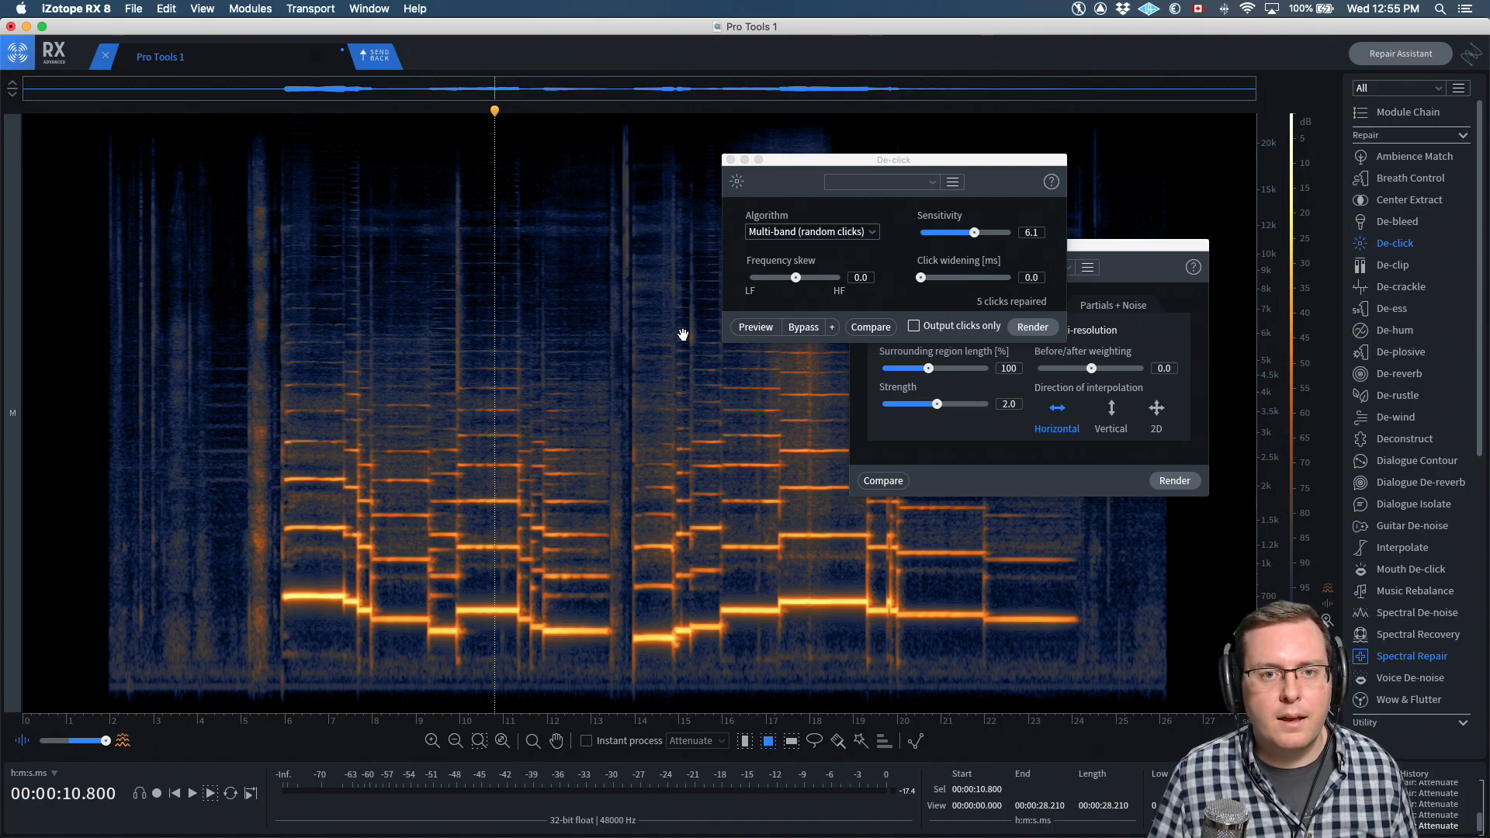
click(625, 270)
key(super+equal)
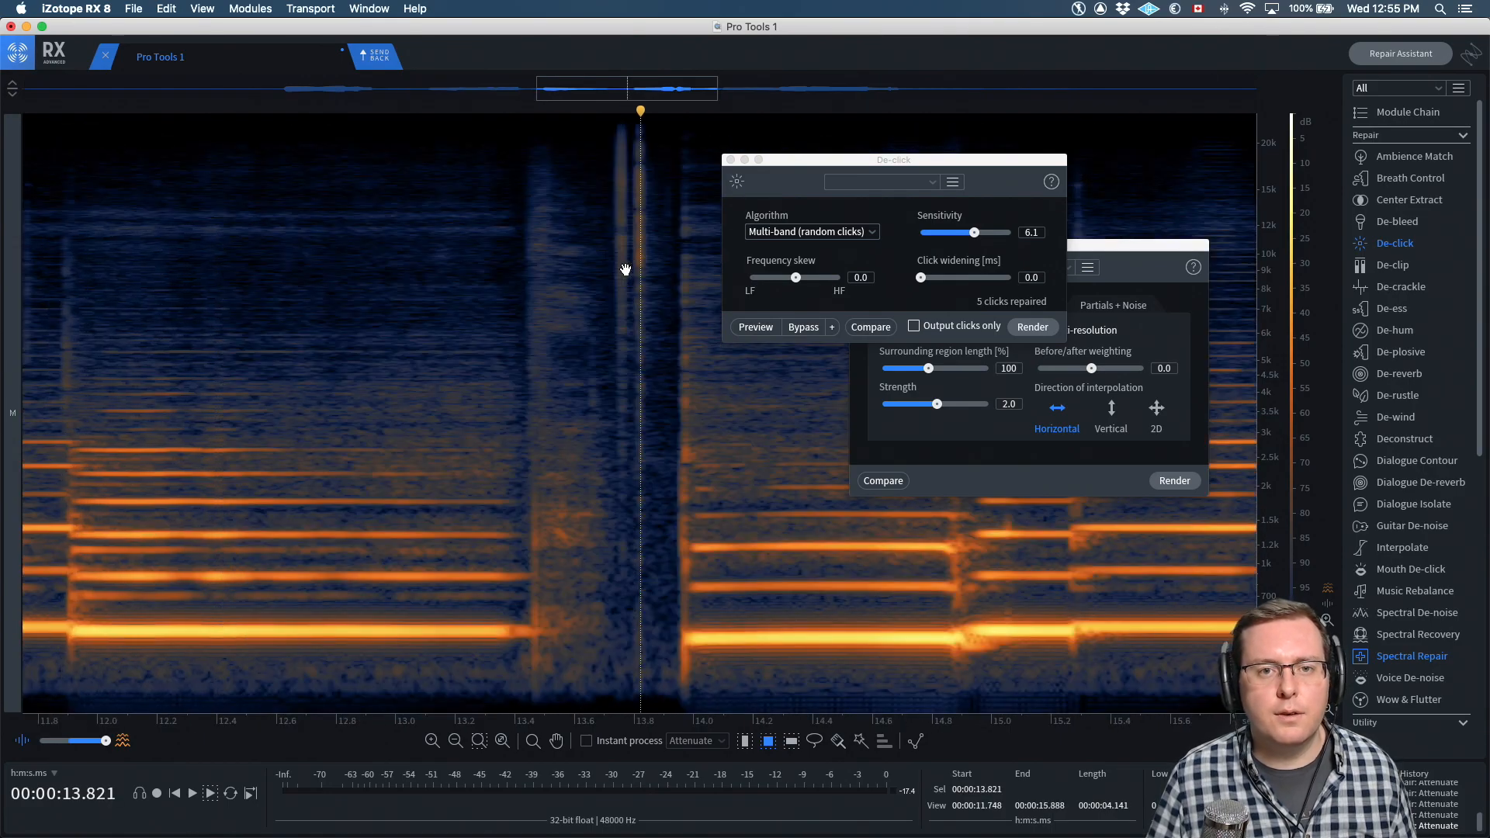
key(super+equal)
click(612, 132)
drag(611, 132, 650, 703)
key(super+5)
click(491, 165)
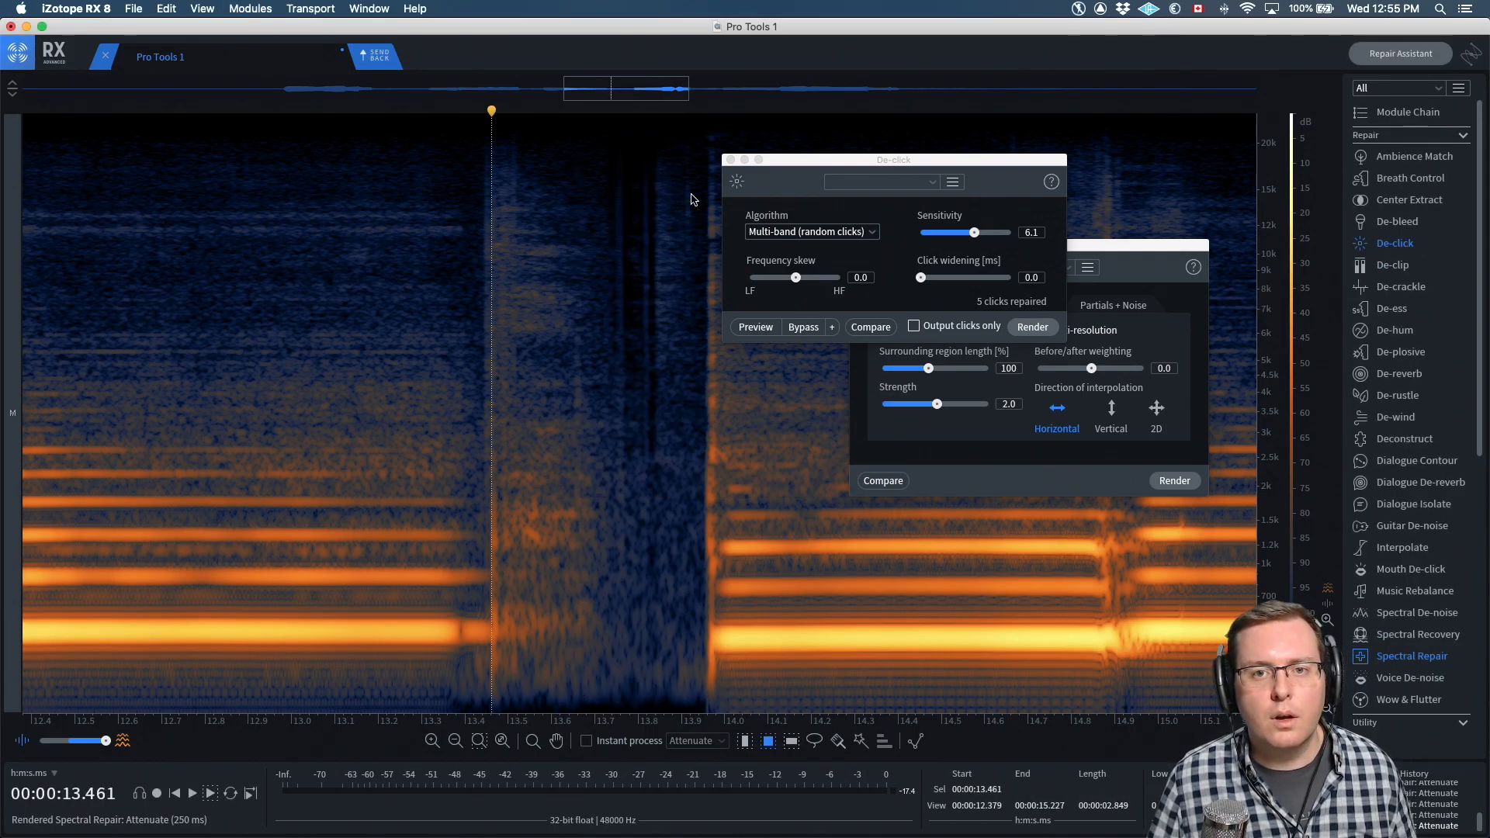
Close De-click and play the passage leading into the note ending near 13.45 seconds, starting from about 13.178 and 12.855 seconds
click(730, 159)
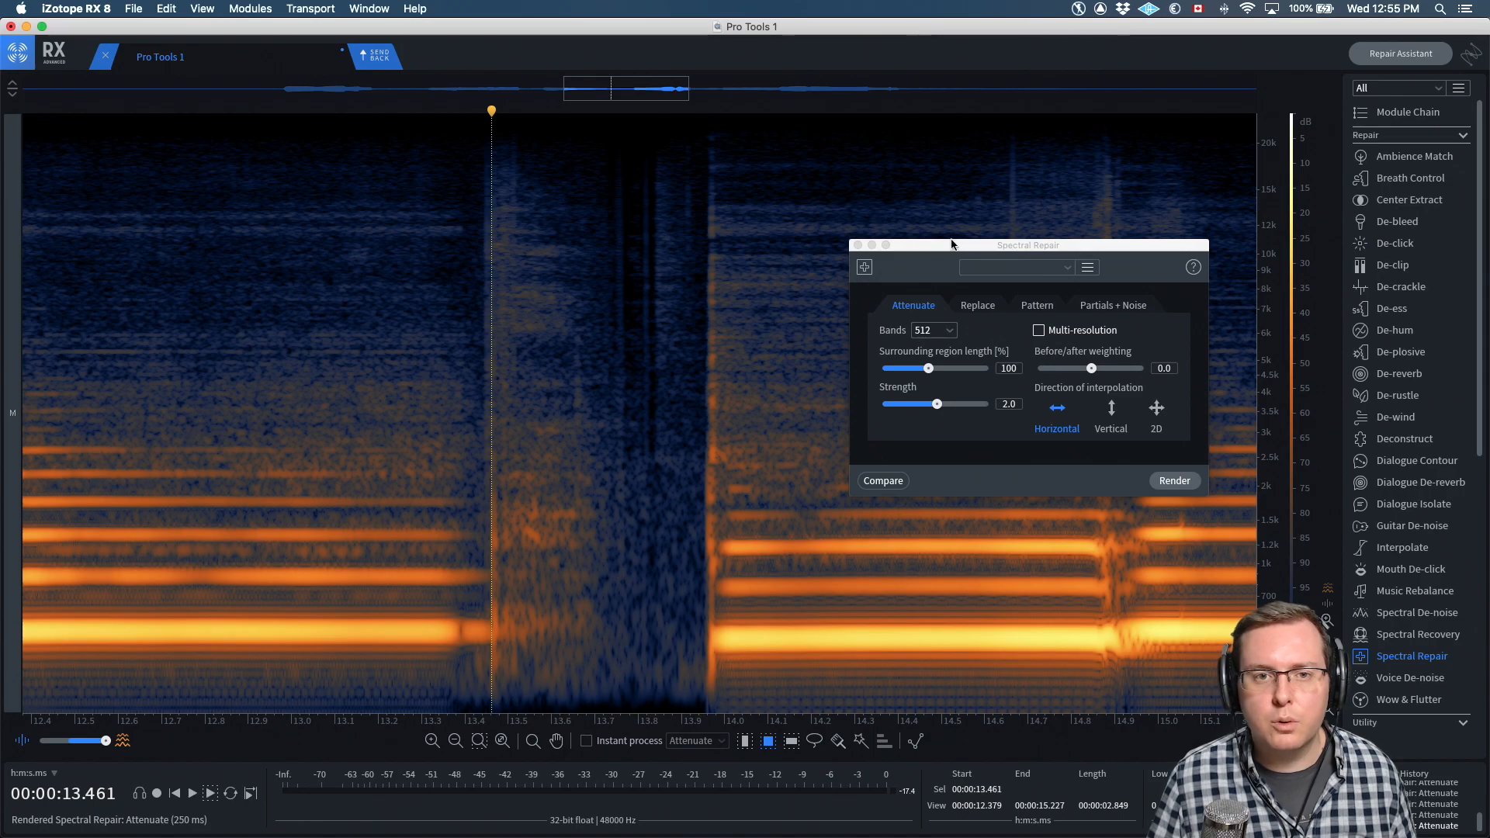
click(370, 217)
key(space)
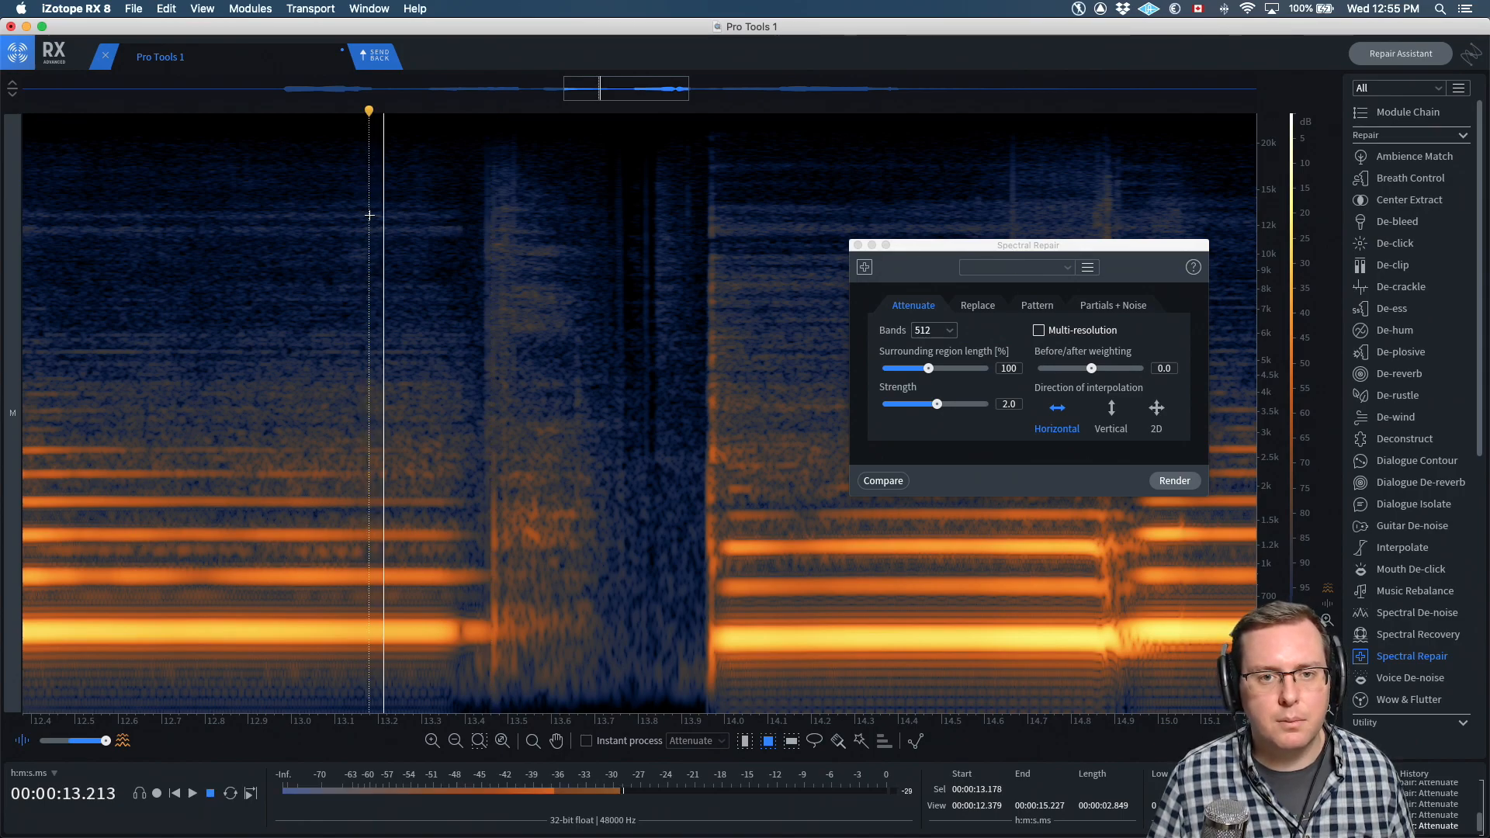
key(space)
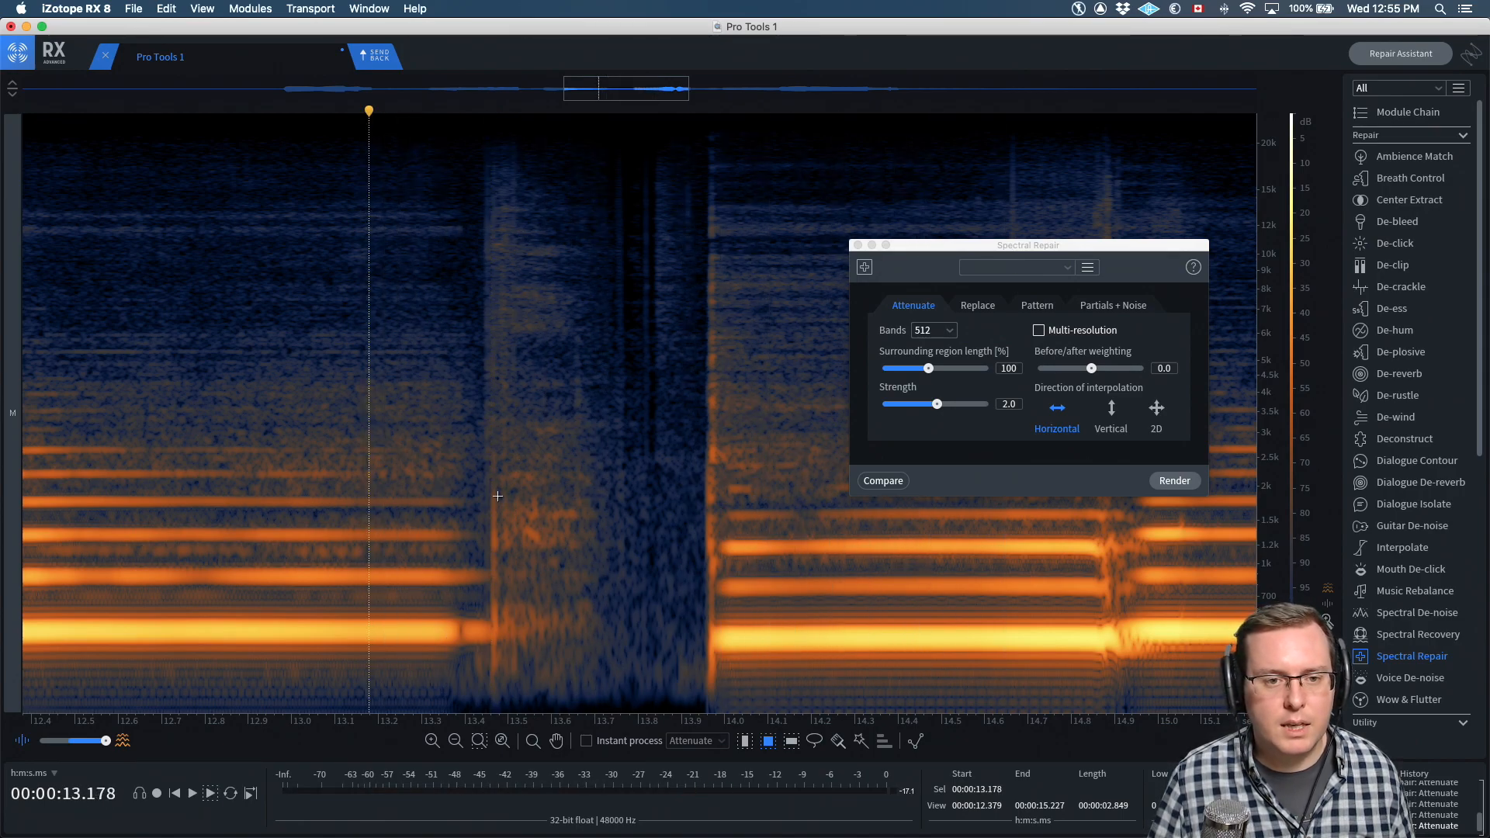
click(318, 258)
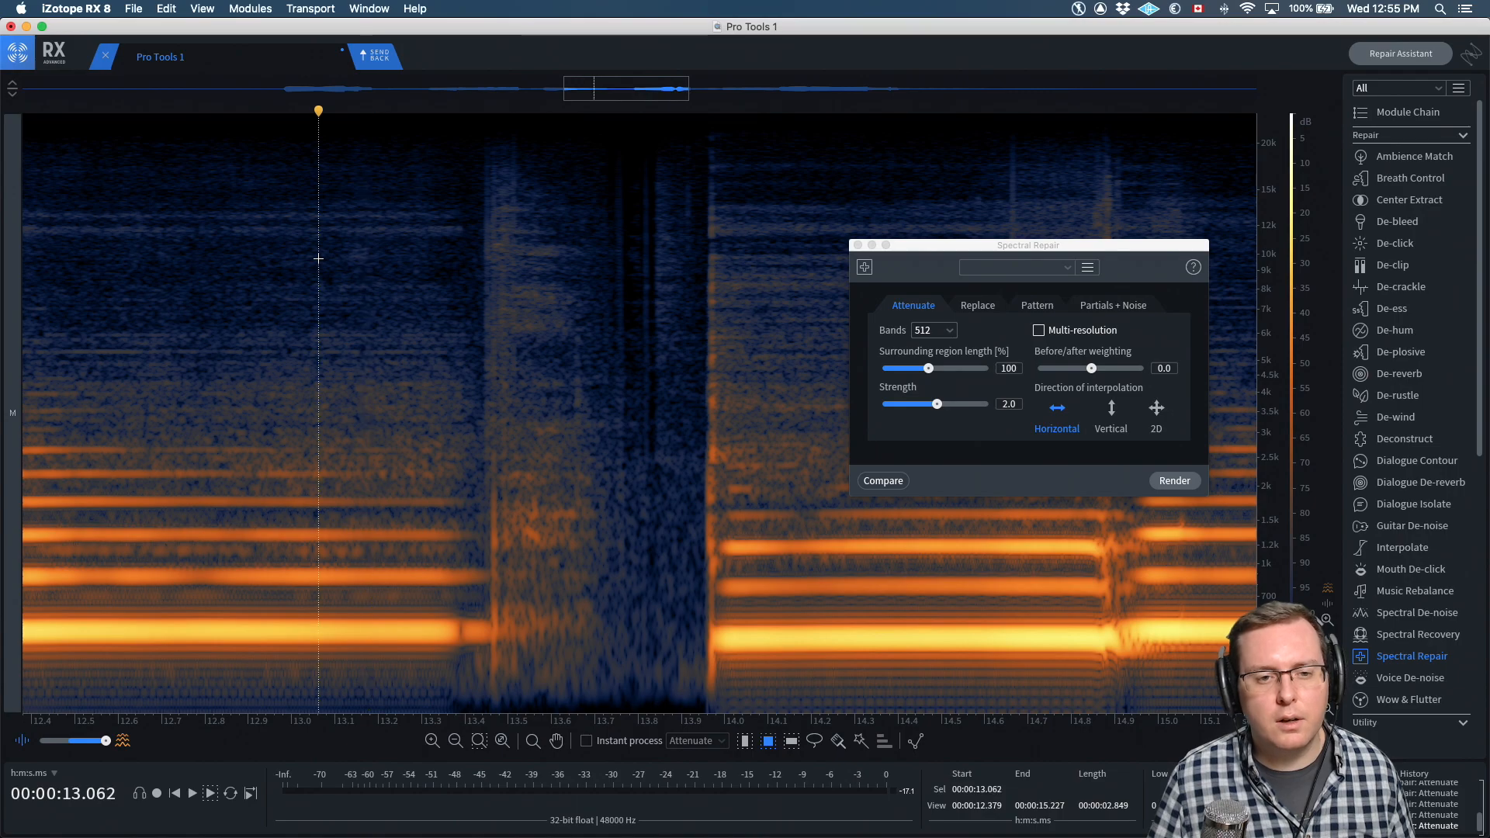
click(228, 253)
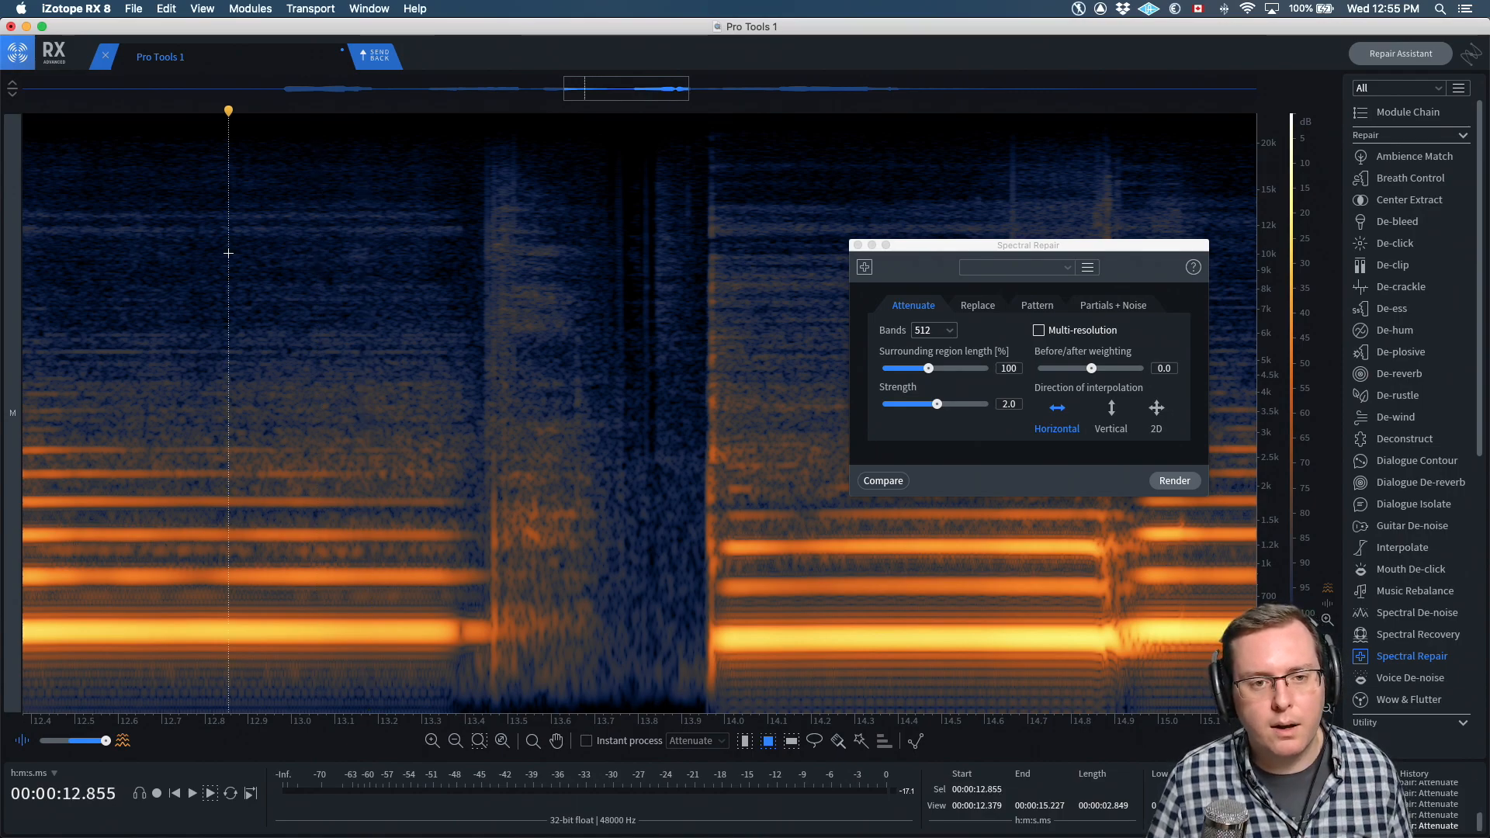
key(space)
key(space)
Try attenuating the note-end noise below about 2.2 kHz from 13.449 to 13.482 seconds with Horizontal interpolation, play it, and undo the render
drag(487, 482, 501, 714)
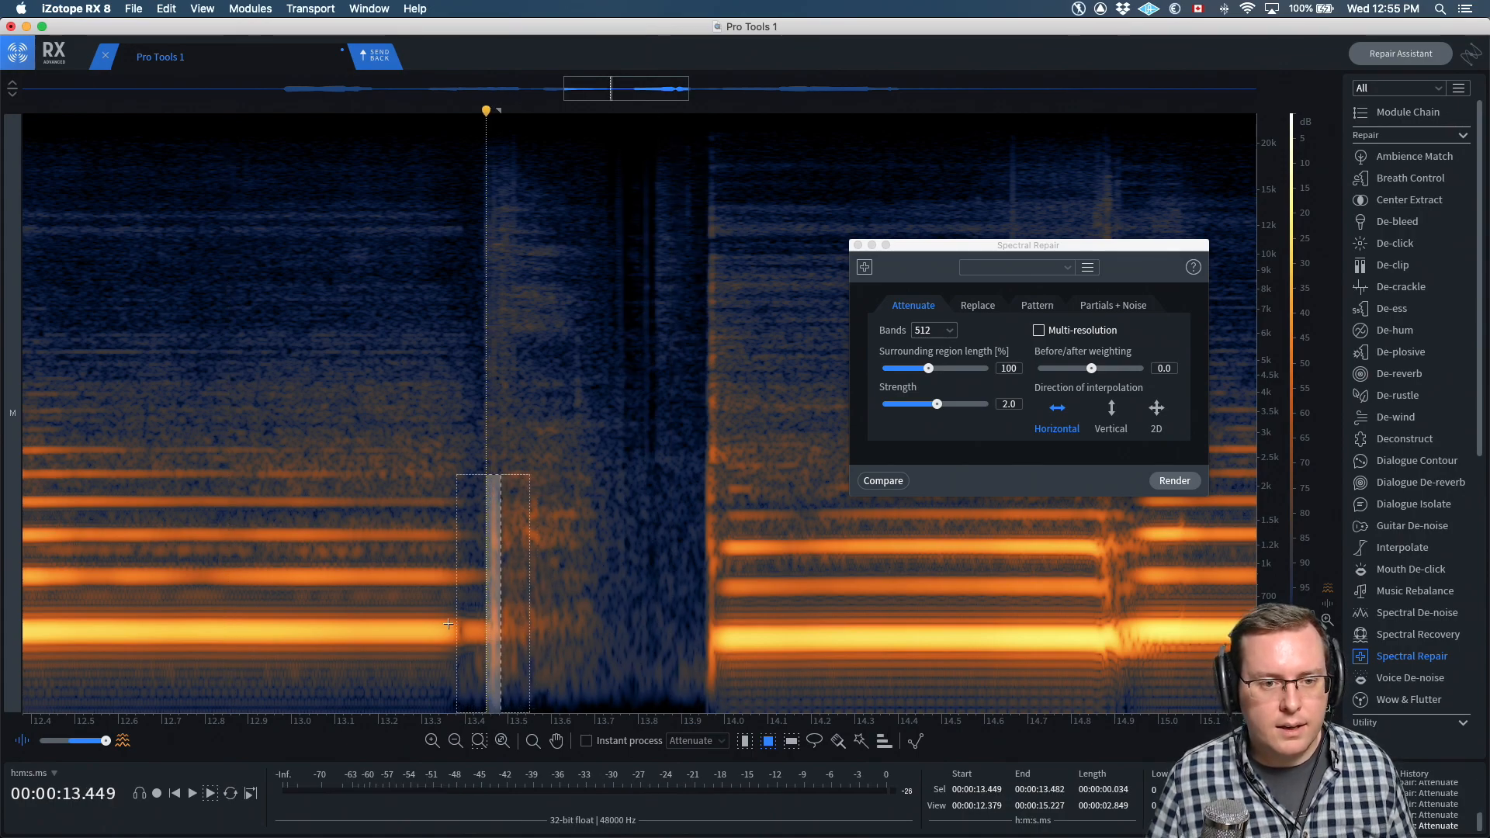
key(super+r)
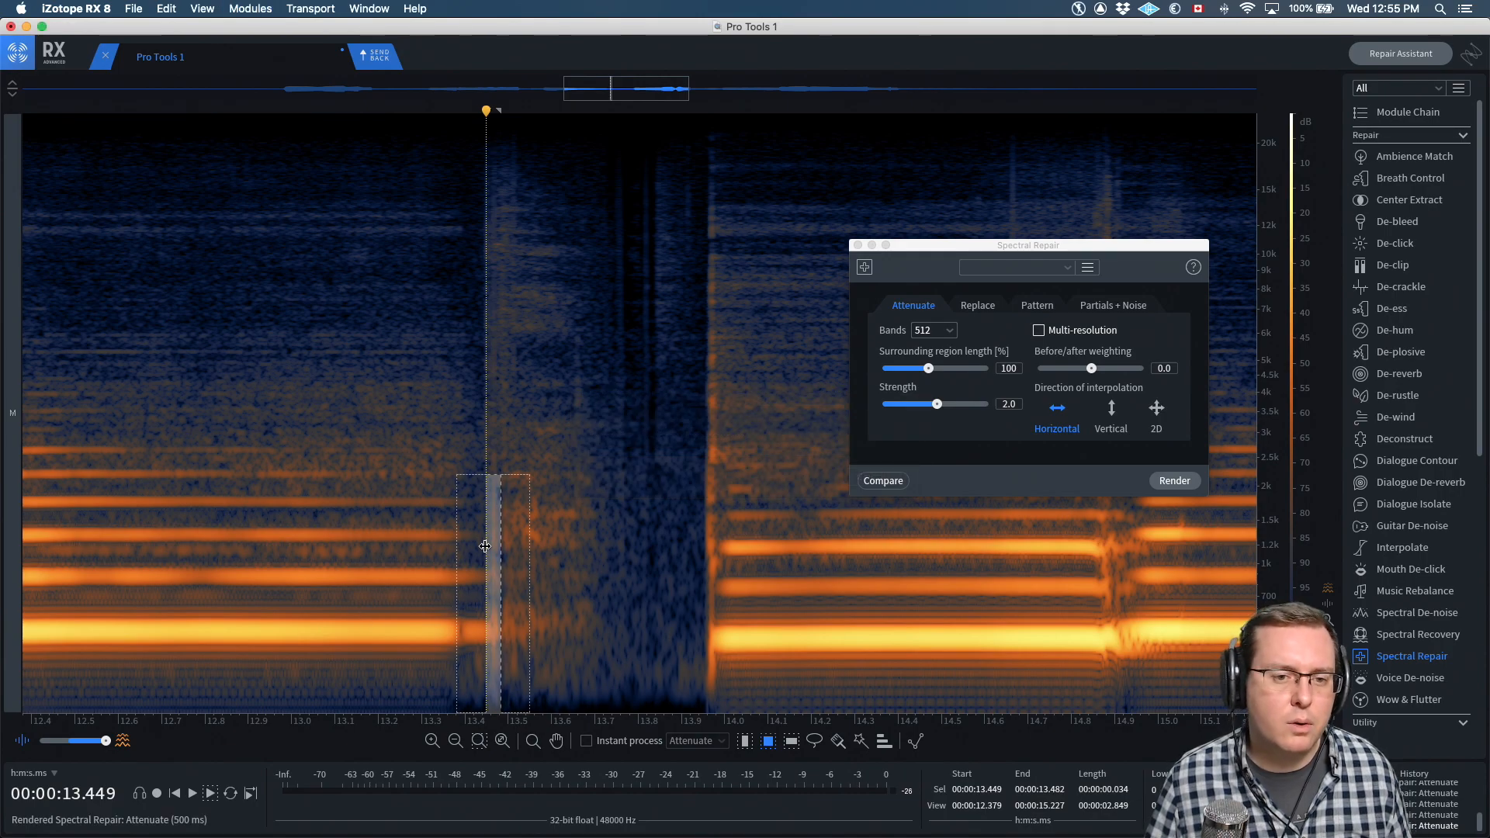
click(282, 416)
key(space)
key(space)
key(super+z)
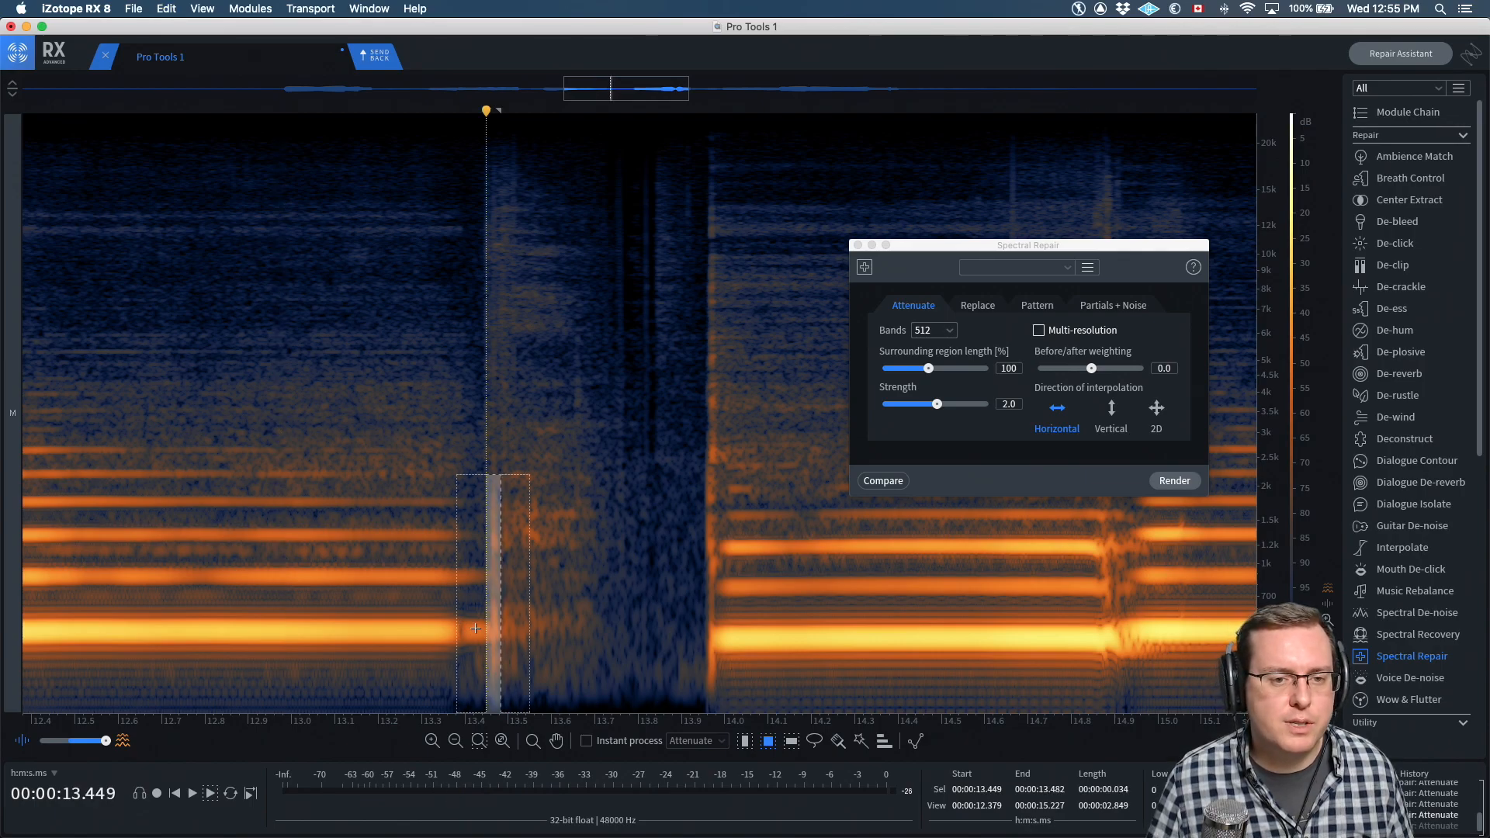
Try attenuating the same note-end noise with Vertical interpolation, play it from about 13.013 and 12.800 seconds, and undo the render
click(1112, 410)
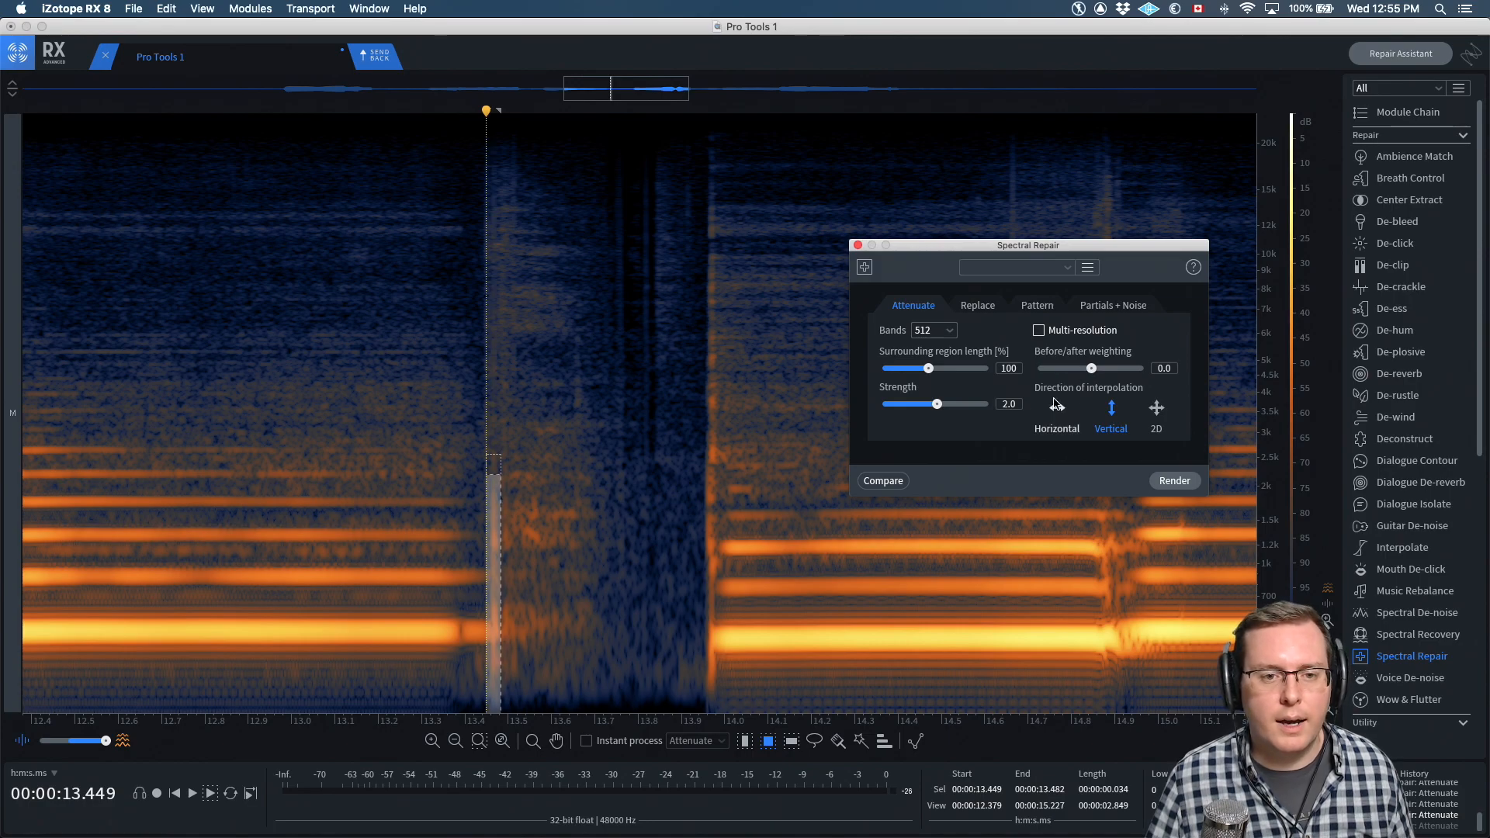
key(Return)
click(297, 279)
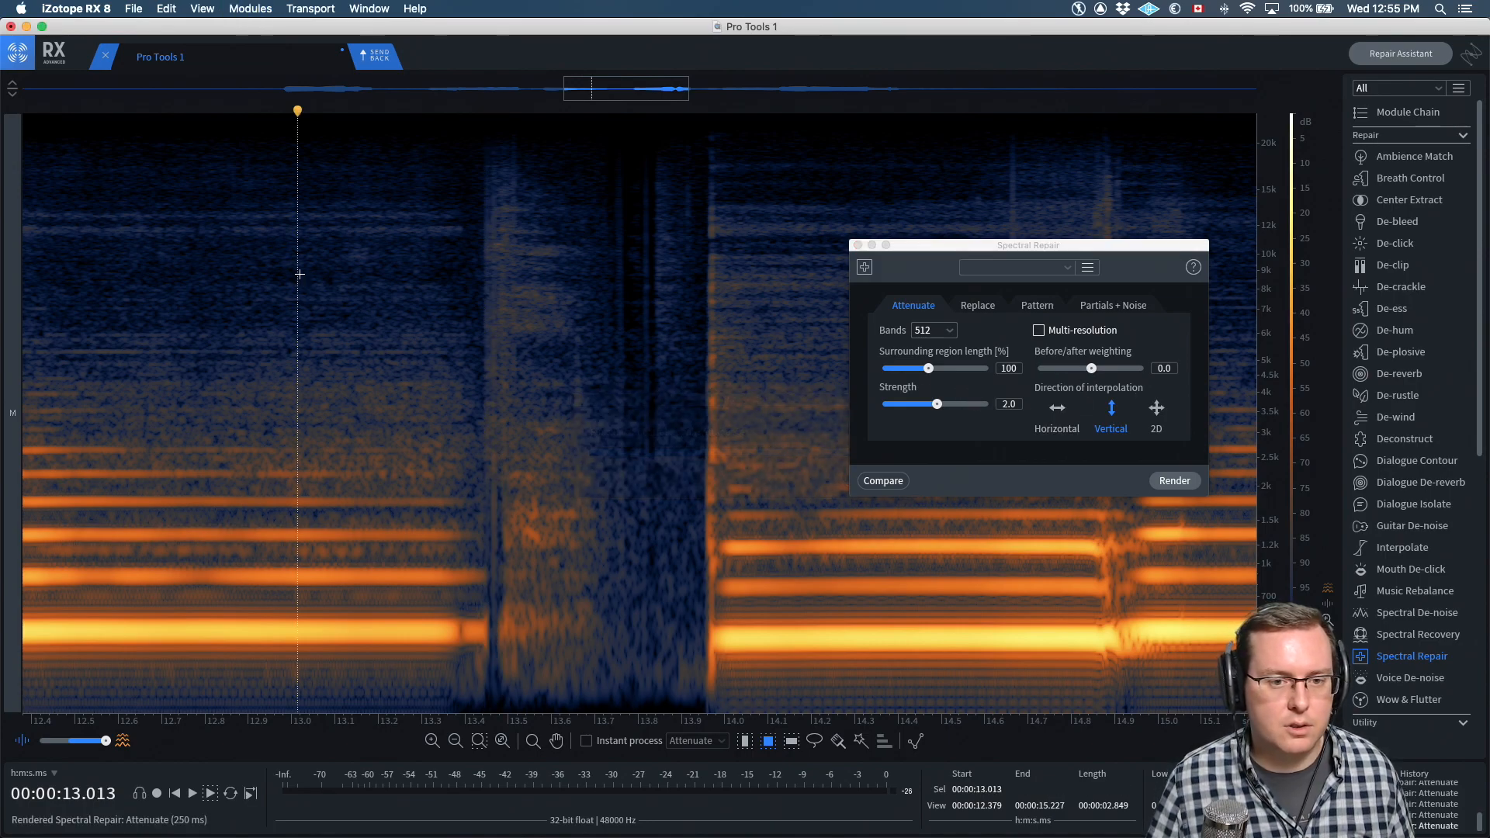
key(space)
key(space)
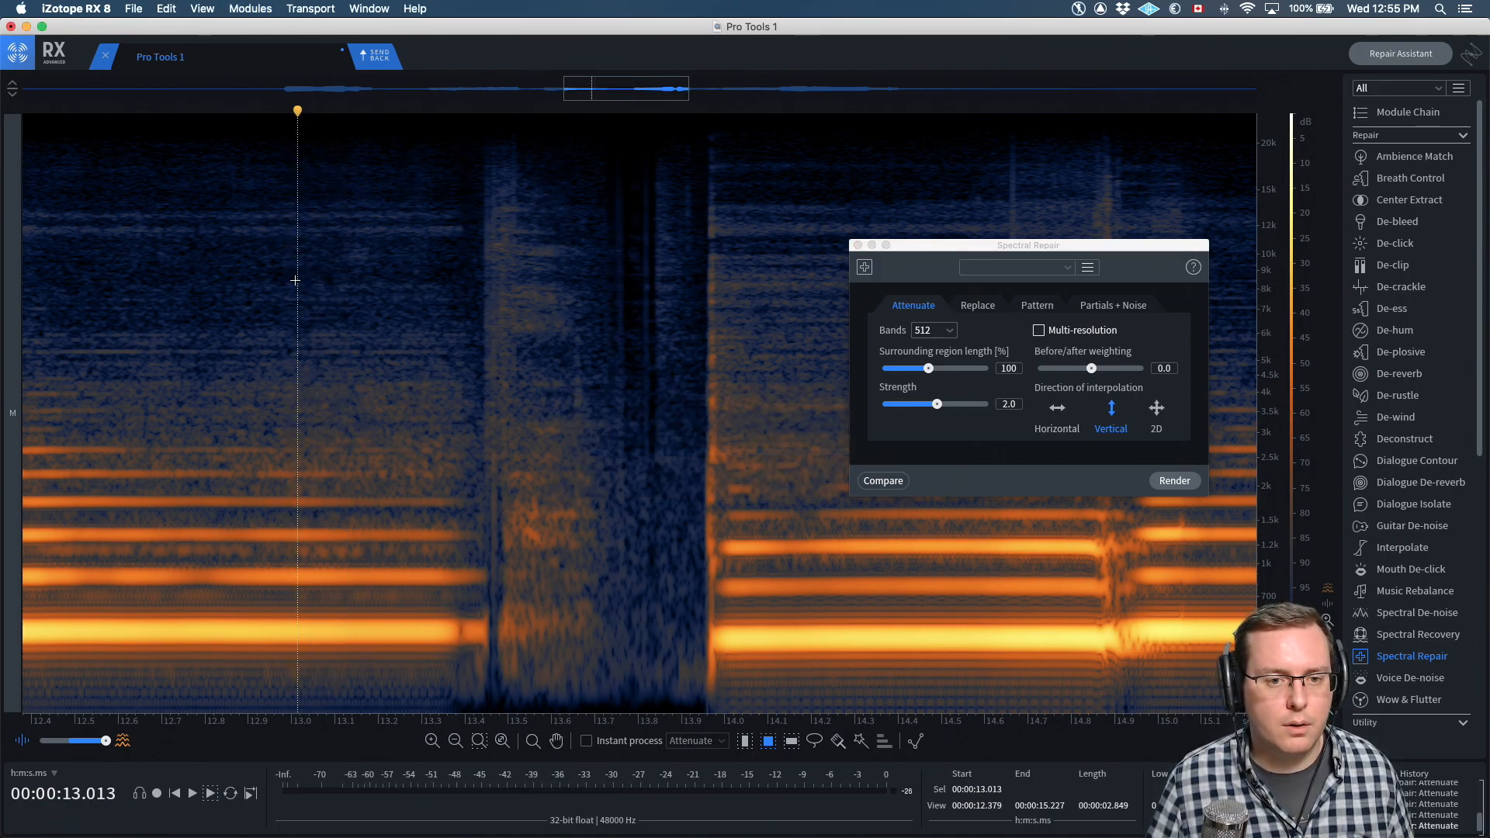
click(204, 284)
key(space)
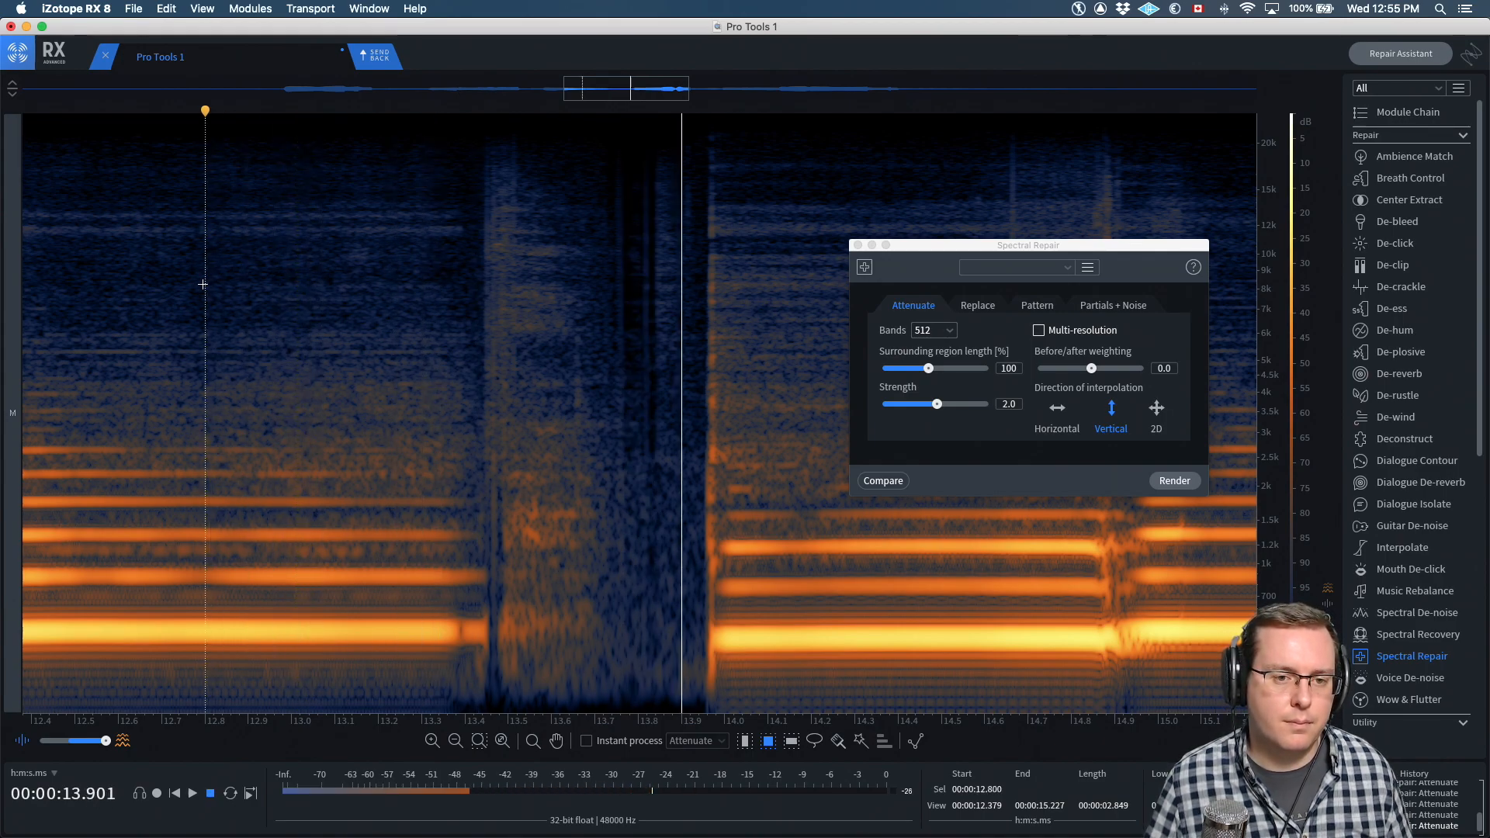
key(space)
key(super+z)
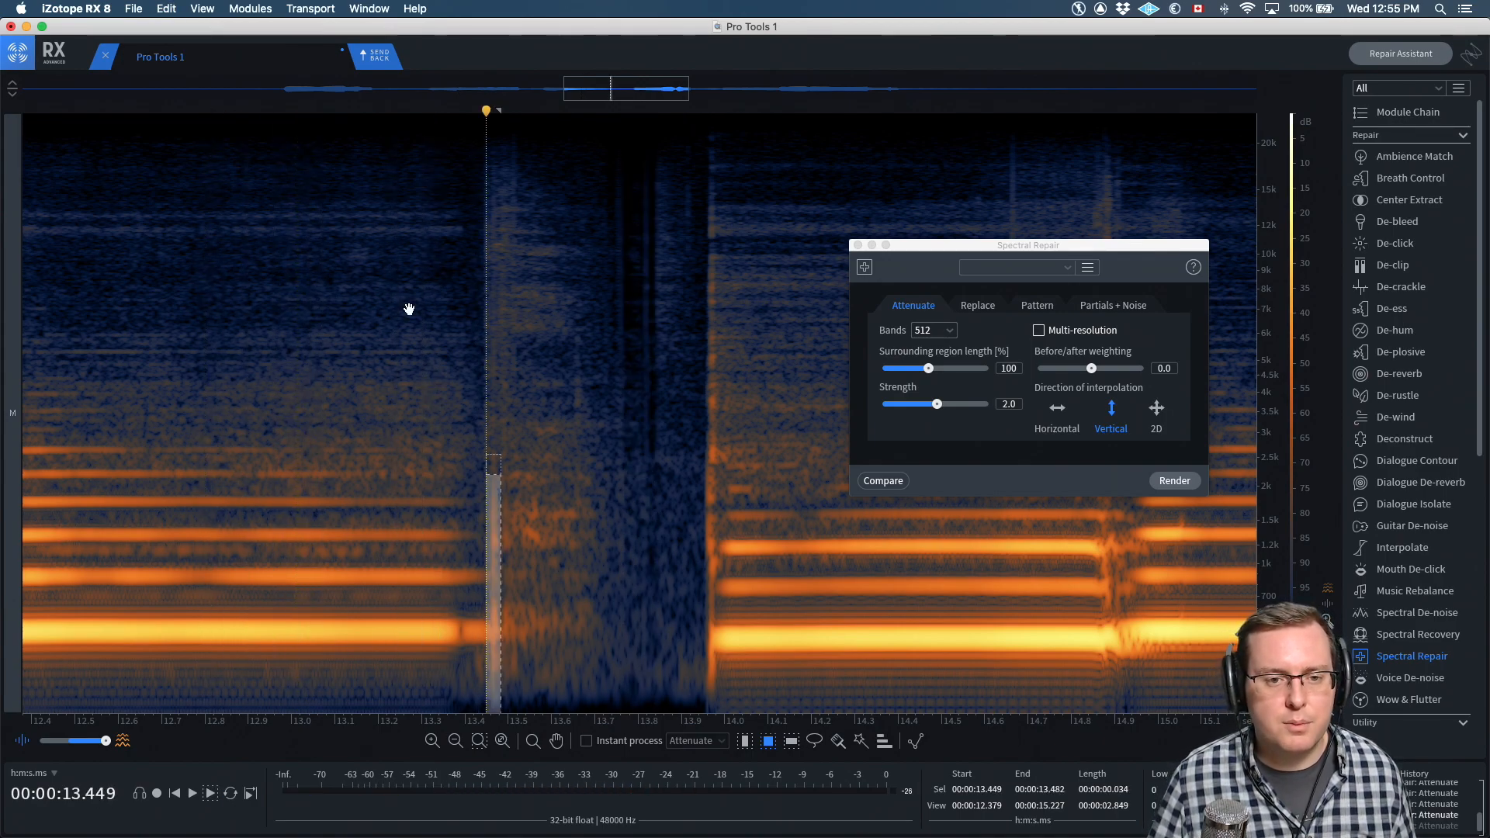
Move the Spectral Repair window aside and select the breath noise between about 6 and 20 kHz from 17.400 to 18.432 seconds
click(649, 321)
key(super+0)
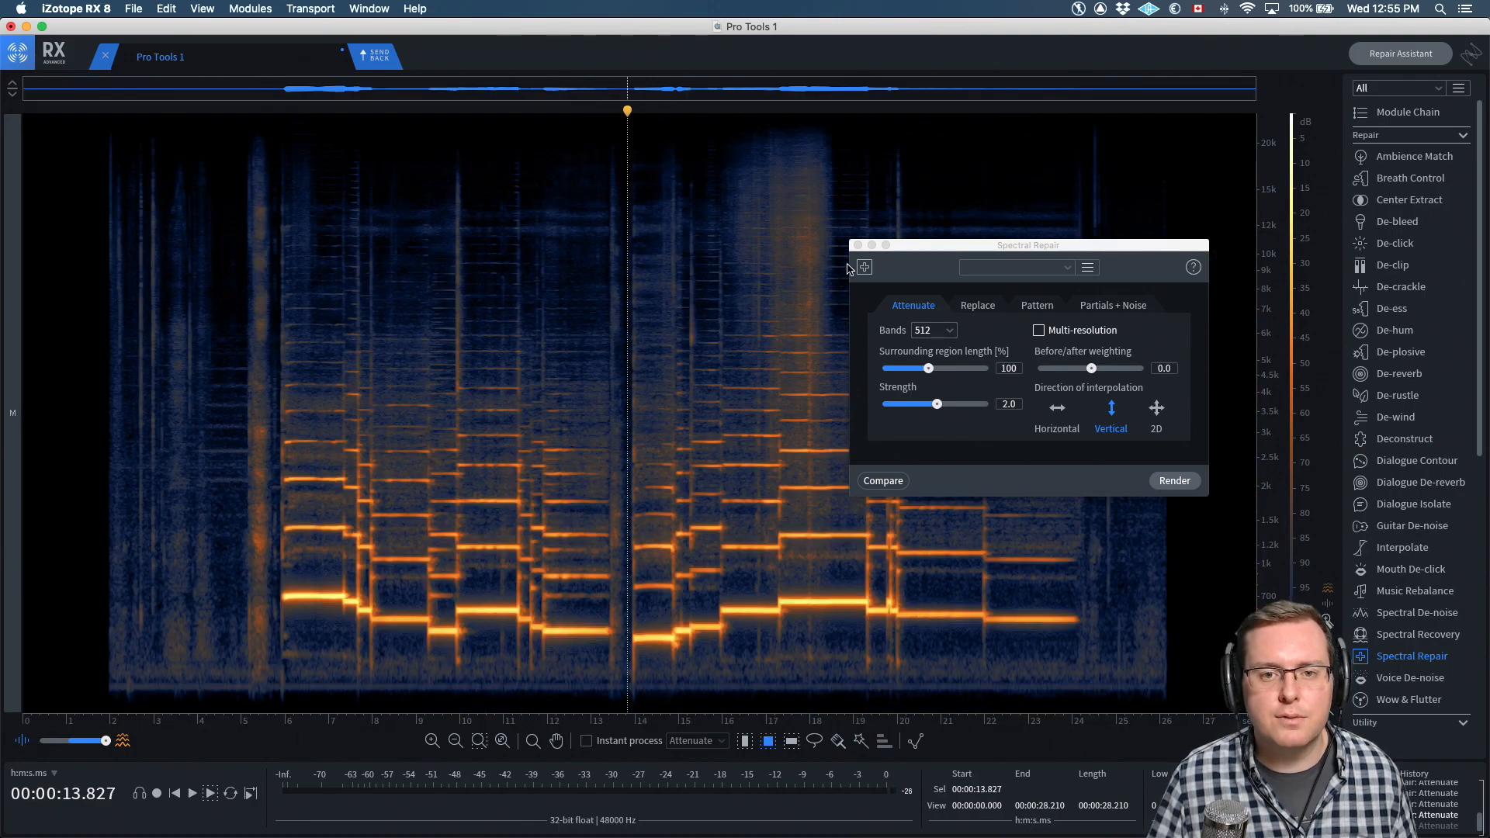
drag(955, 246, 1033, 400)
click(823, 212)
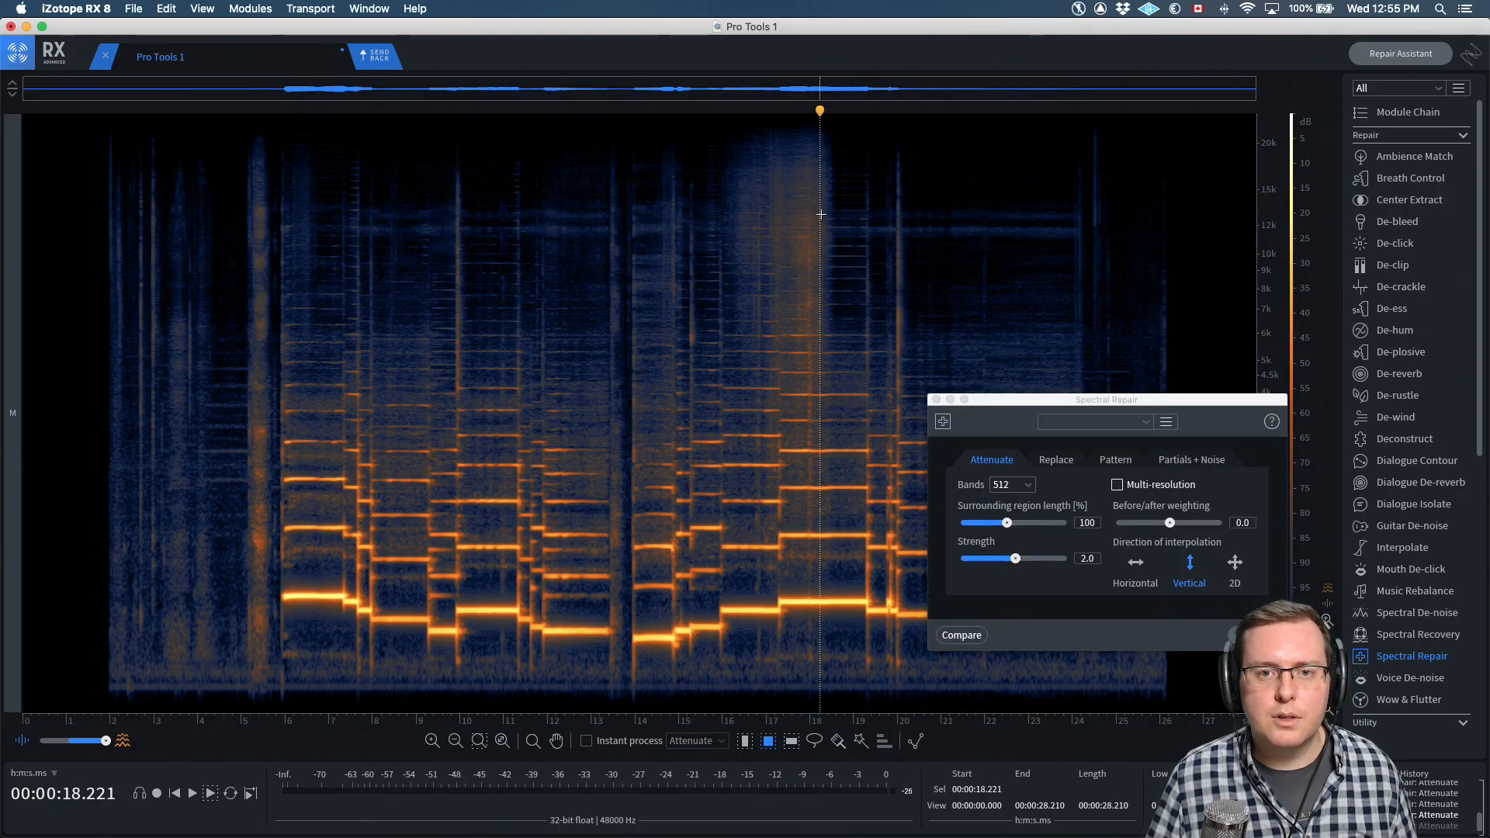
scroll(798, 215, up, 5)
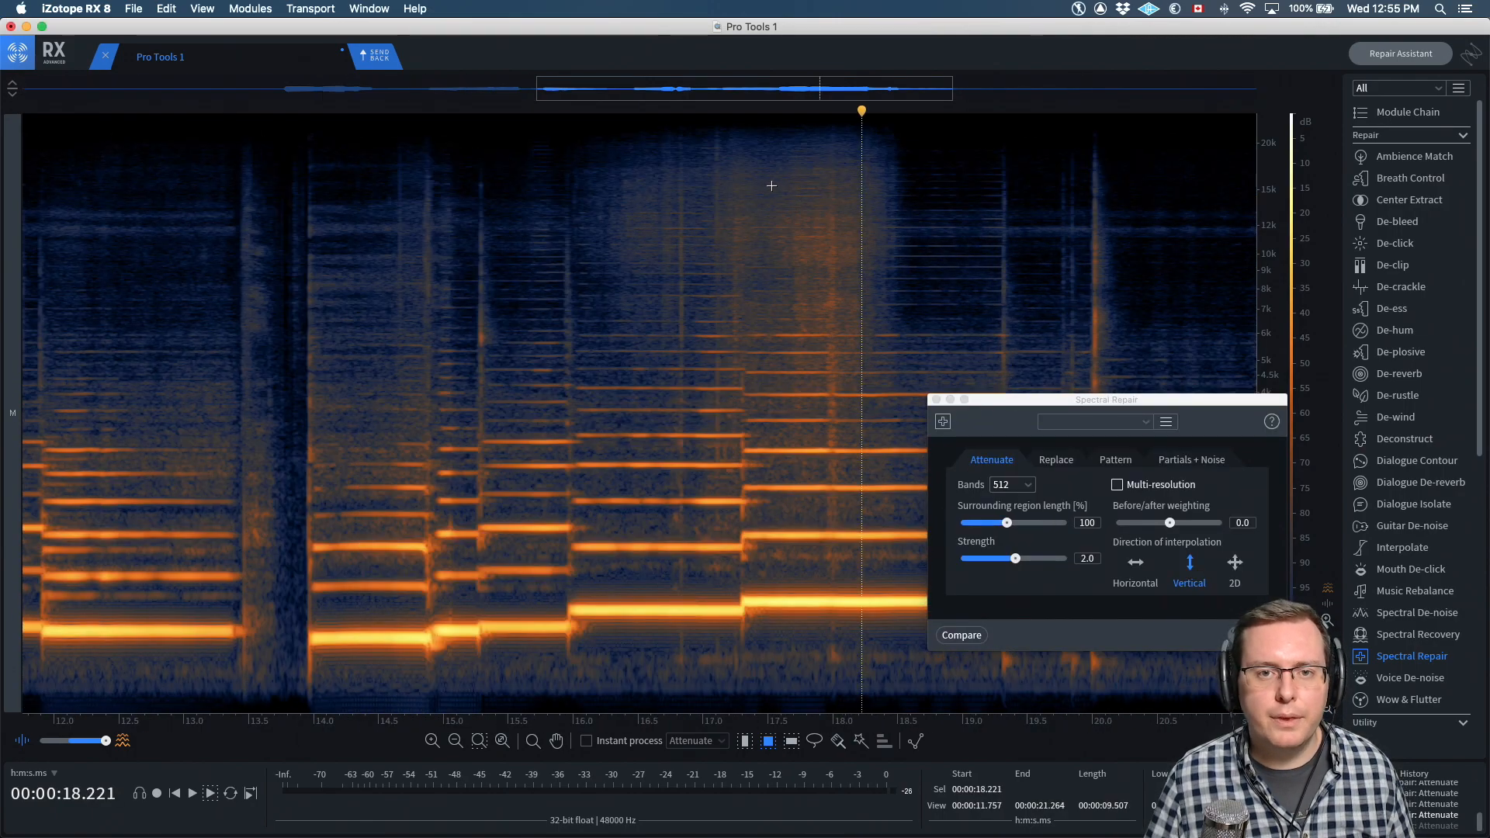
scroll(771, 186, up, 1)
scroll(807, 203, up, 2)
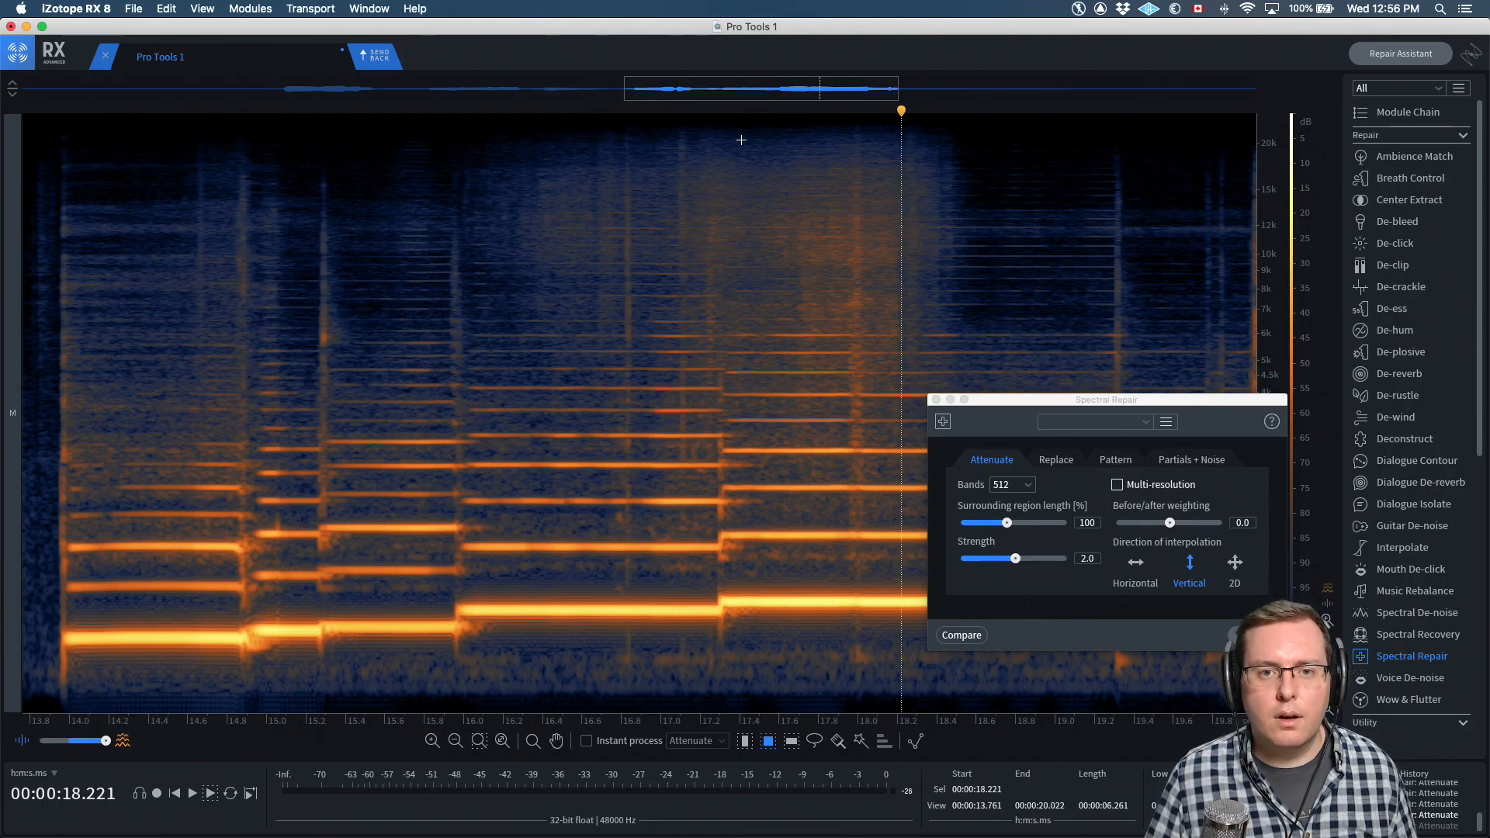
drag(738, 142, 943, 330)
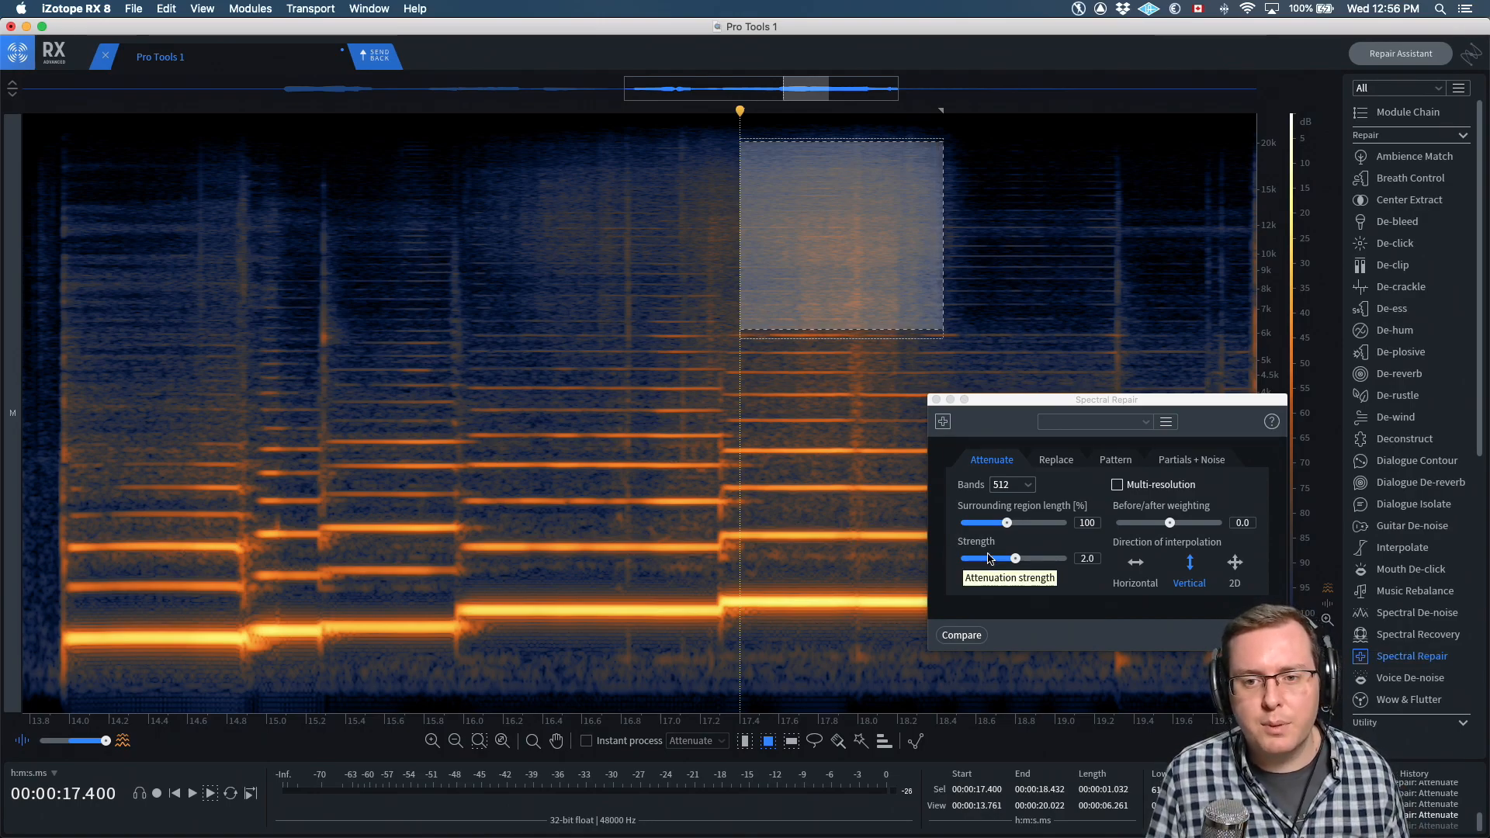
Try attenuating the selected high-frequency noise with Vertical interpolation and Strength 1.0, and undo the render
drag(1015, 558, 987, 558)
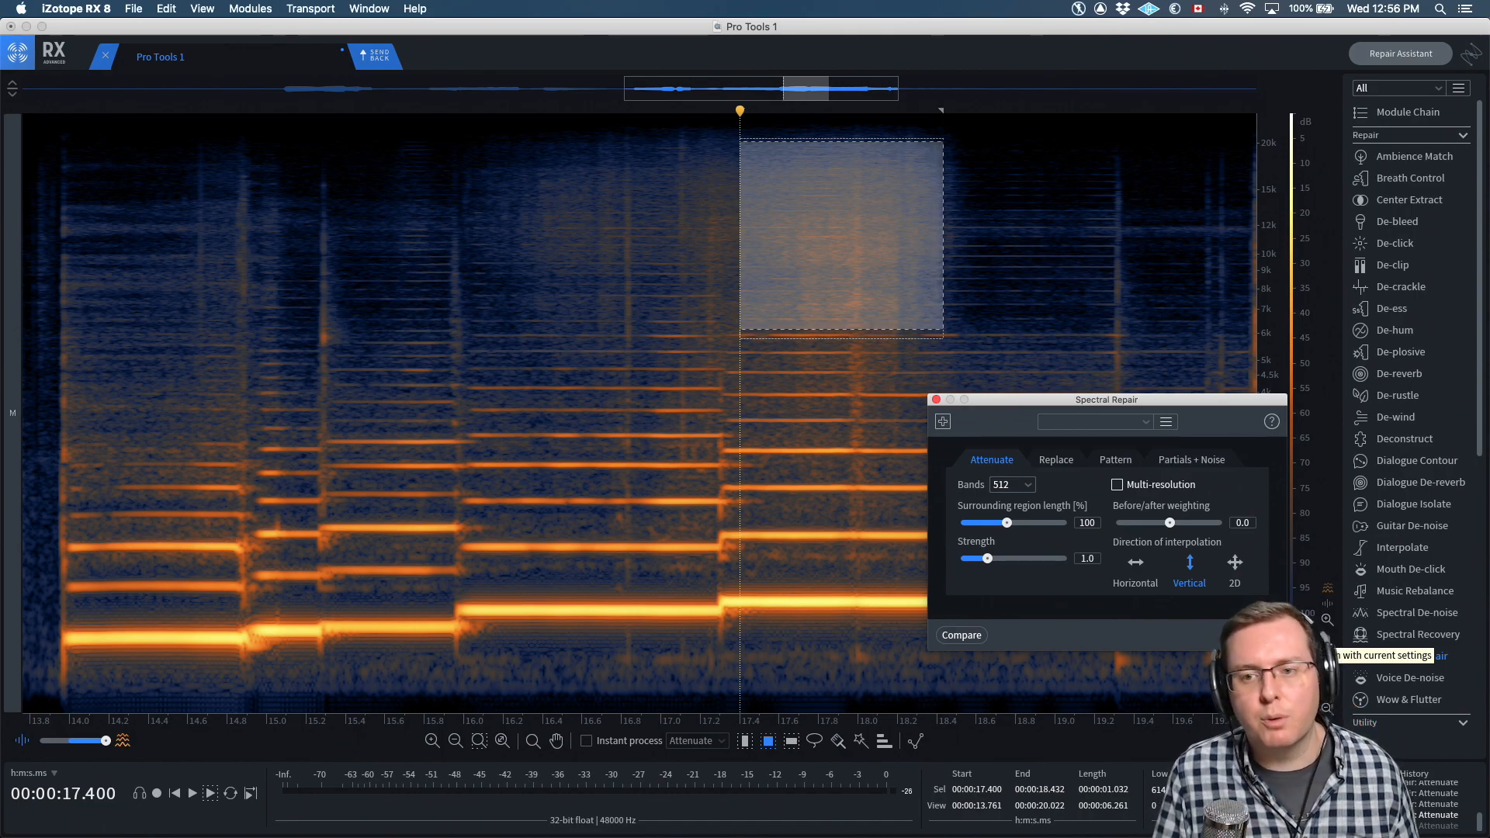
click(1257, 635)
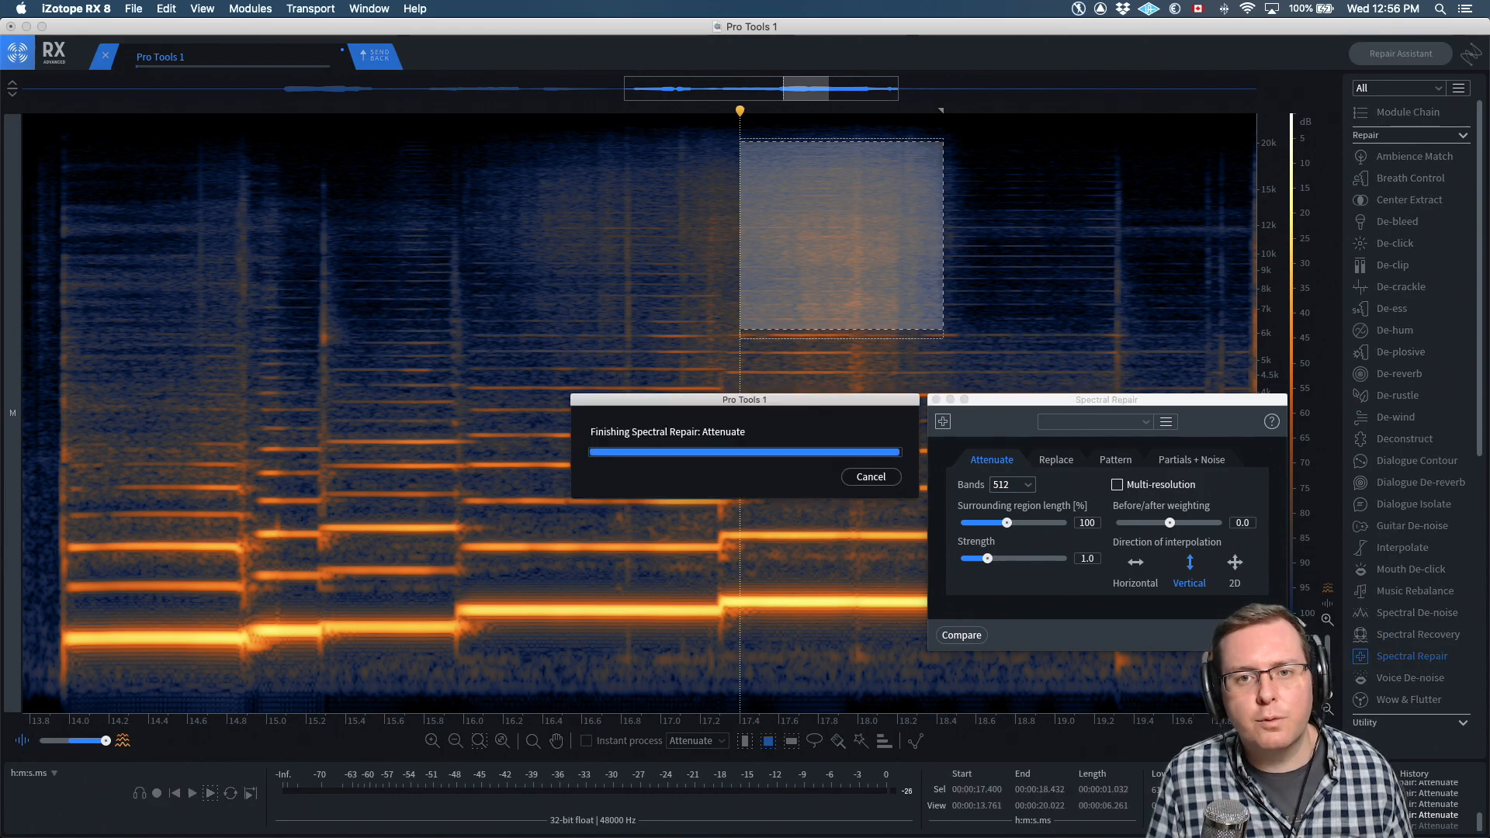
click(612, 259)
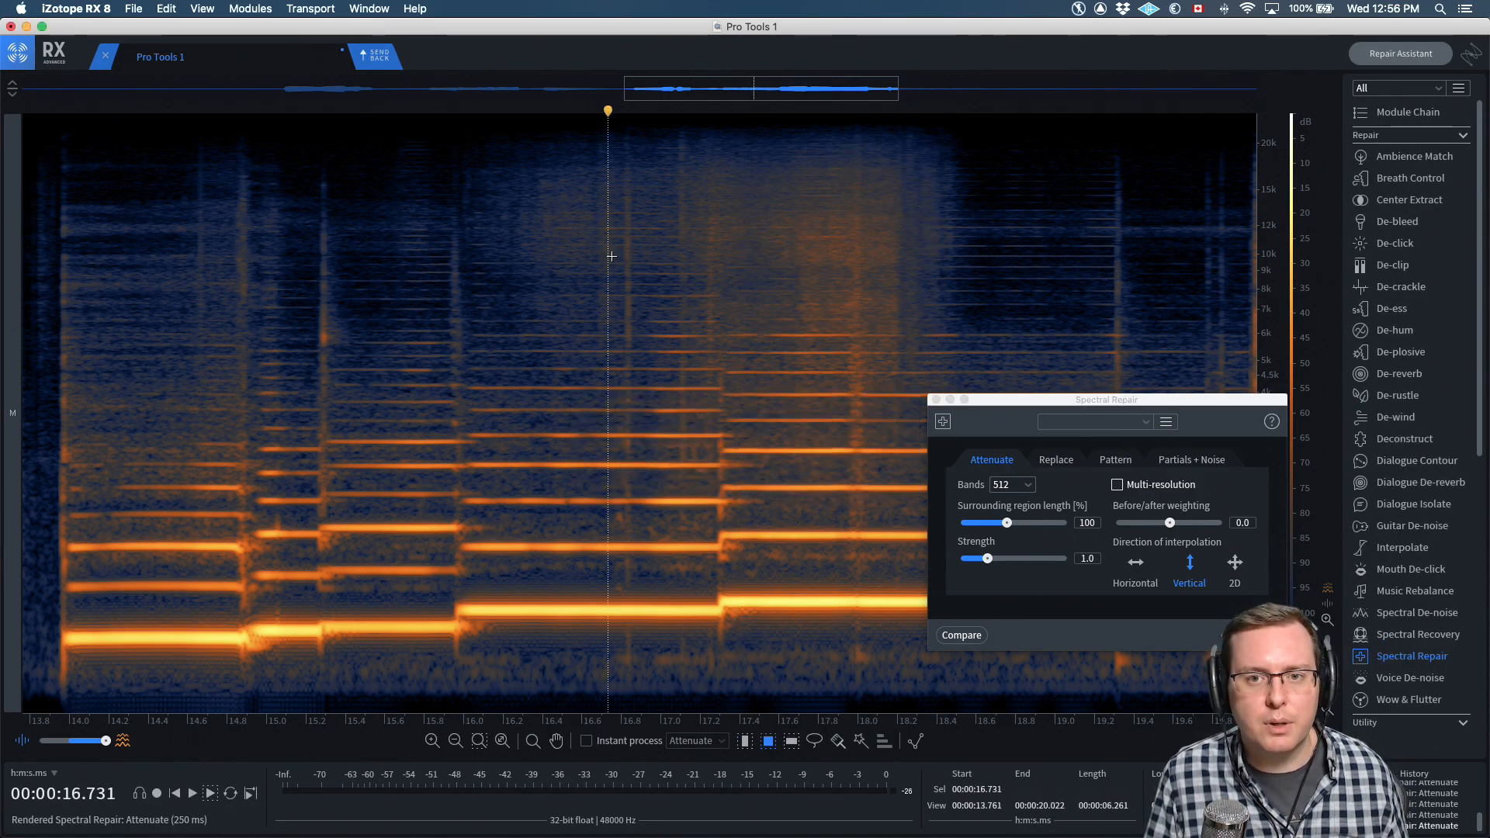
key(super+z)
Set the attenuation Strength to 2.6, try it with Vertical interpolation on the selected noise, play from about 16.624 seconds, and undo the render
click(1009, 565)
drag(1009, 565, 1030, 564)
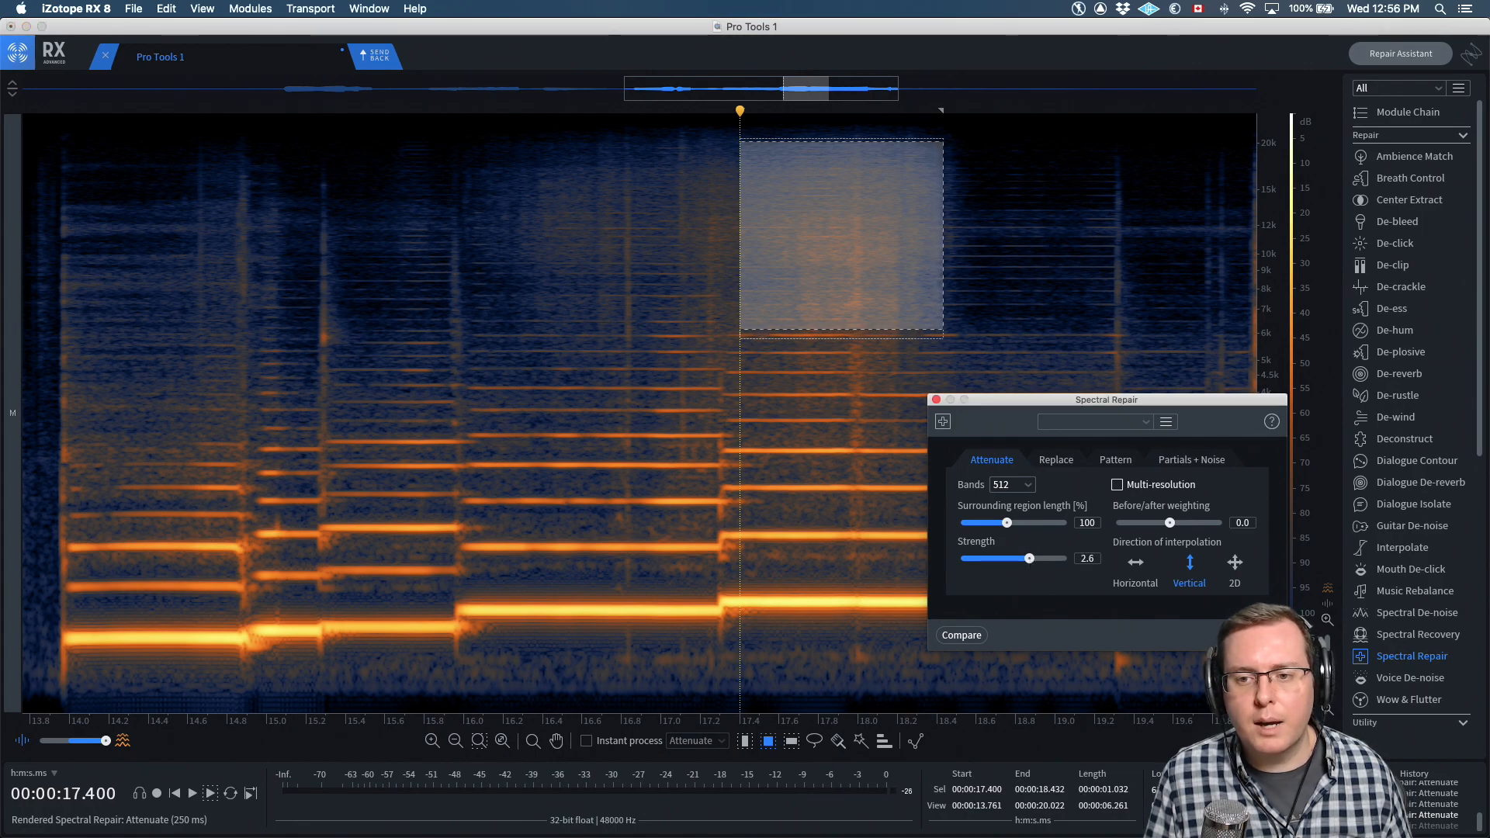
click(588, 237)
key(space)
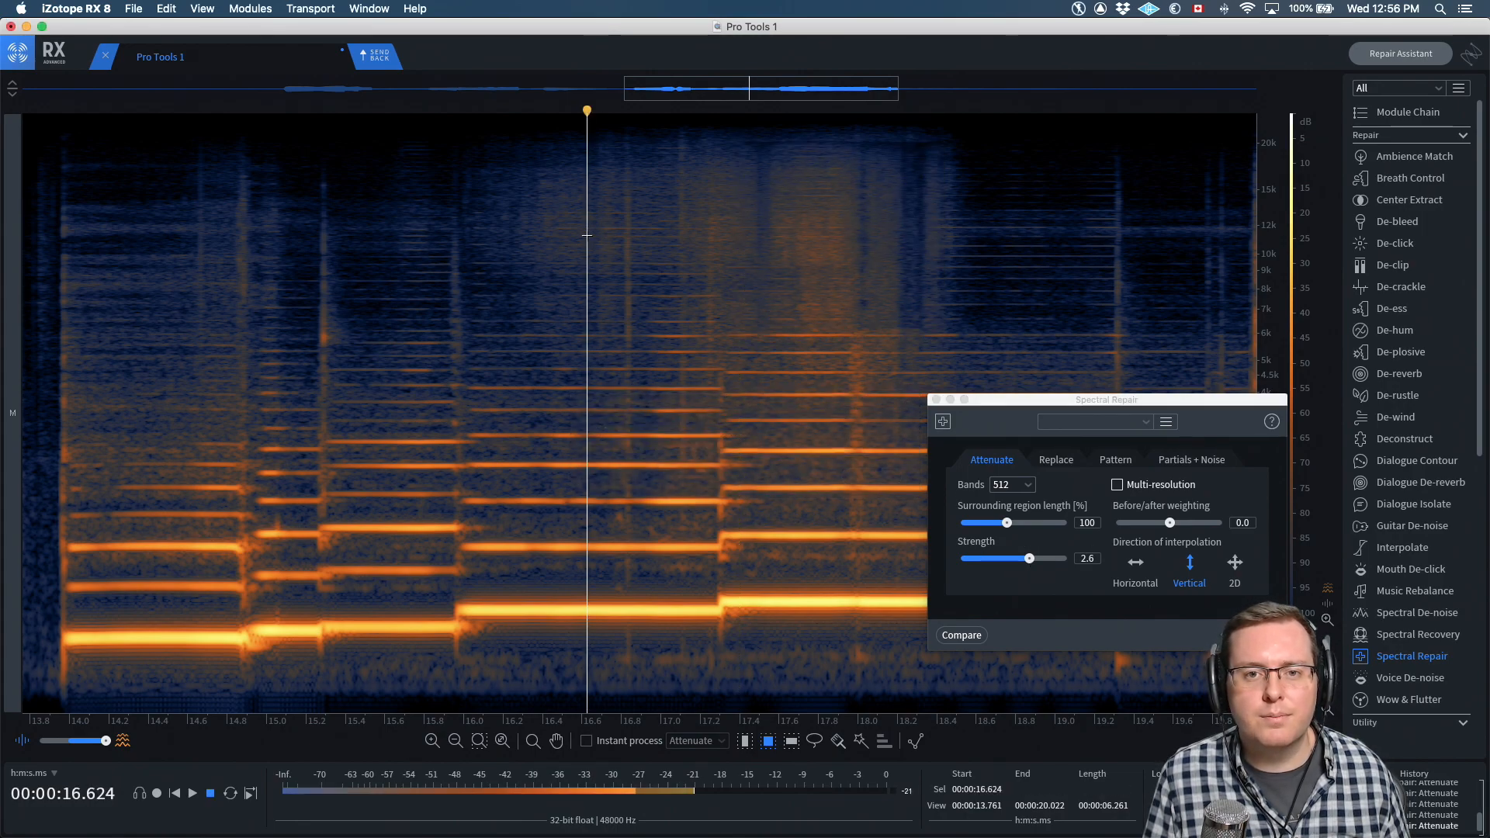
key(space)
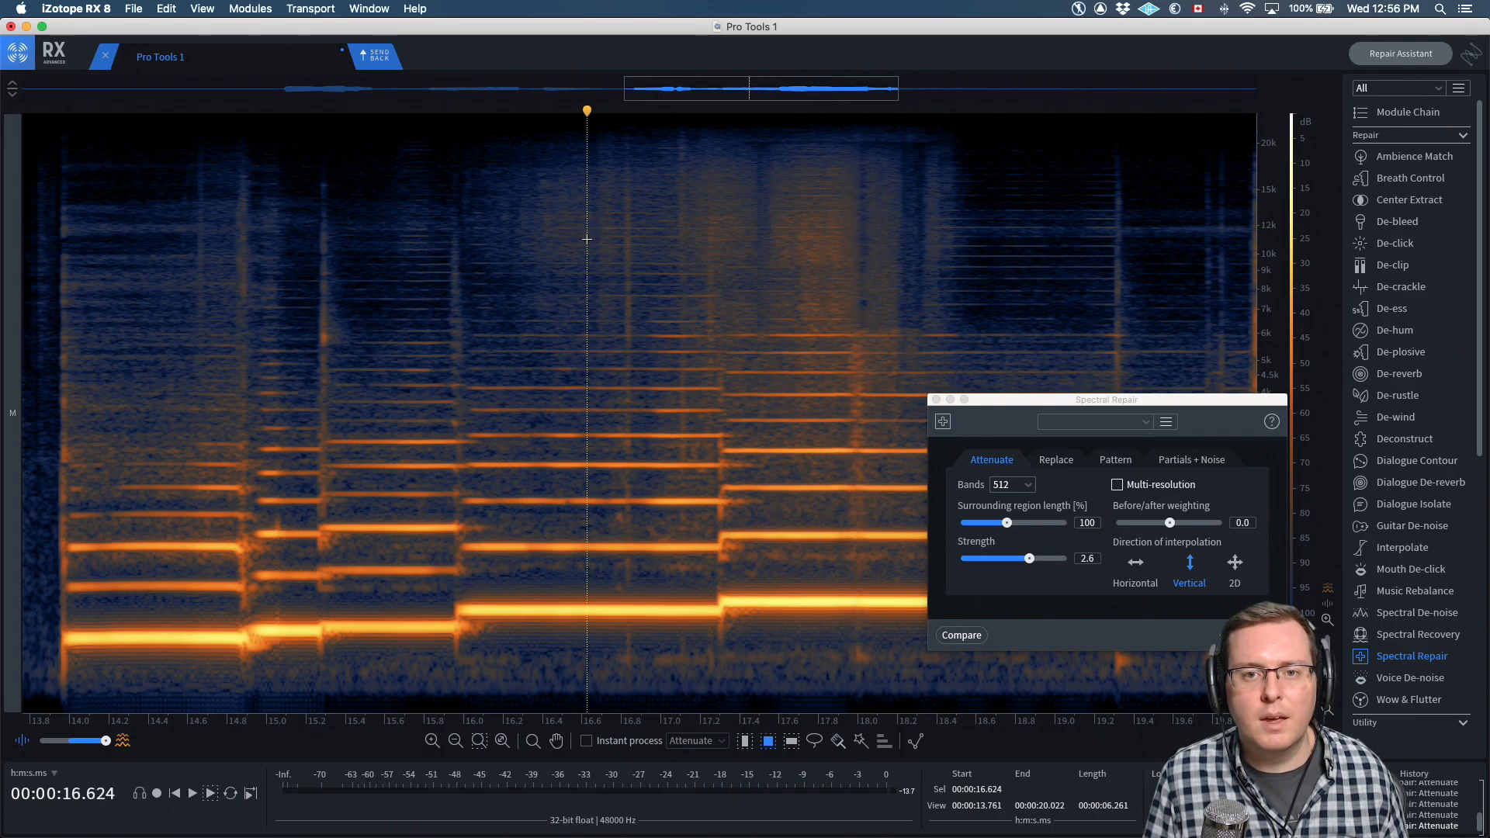
key(super+z)
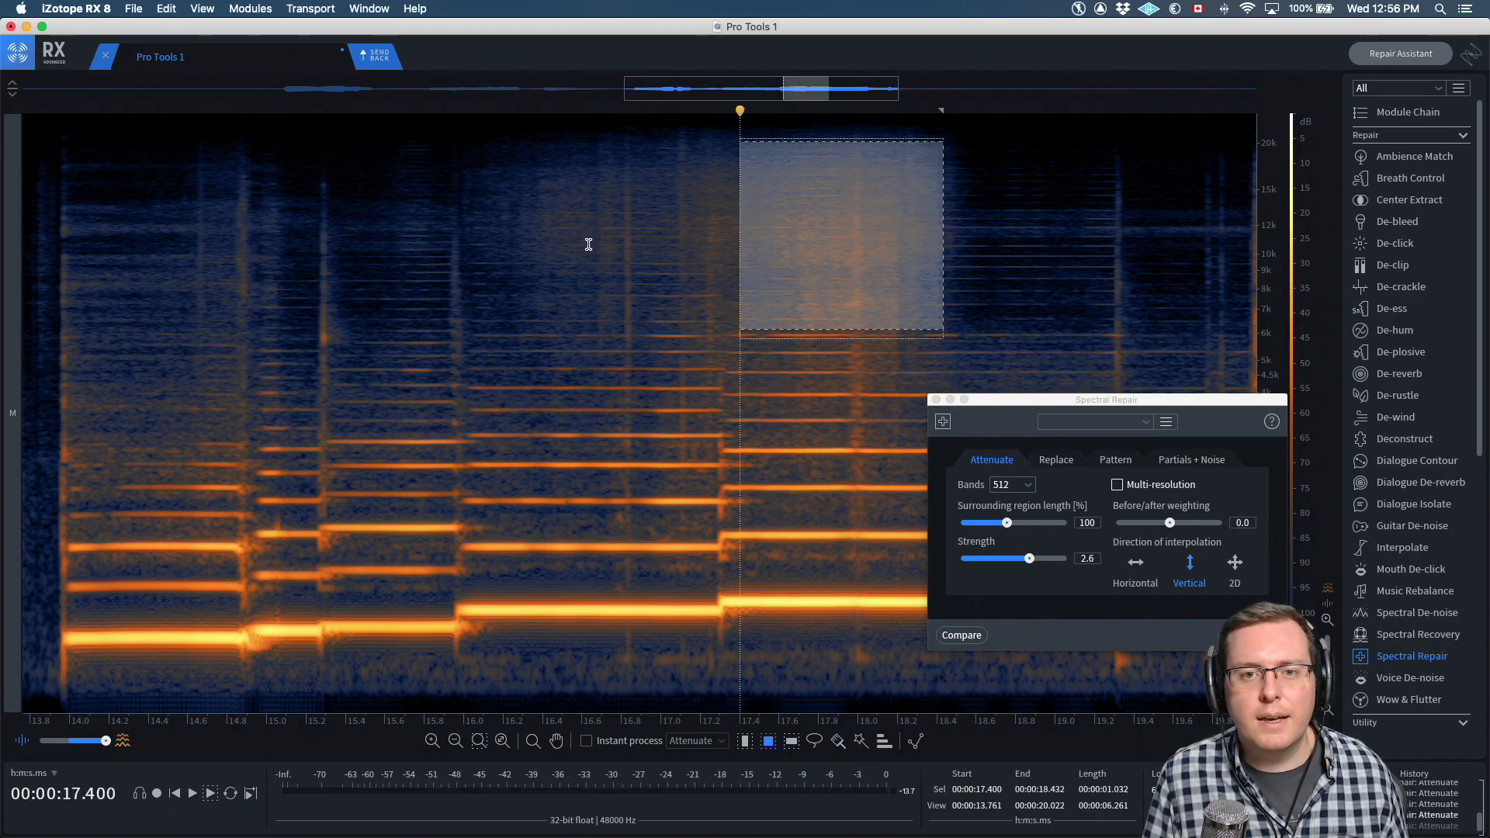
Render the attenuation of the selected noise with Horizontal interpolation, and play the result from about 16.423 seconds
click(1134, 564)
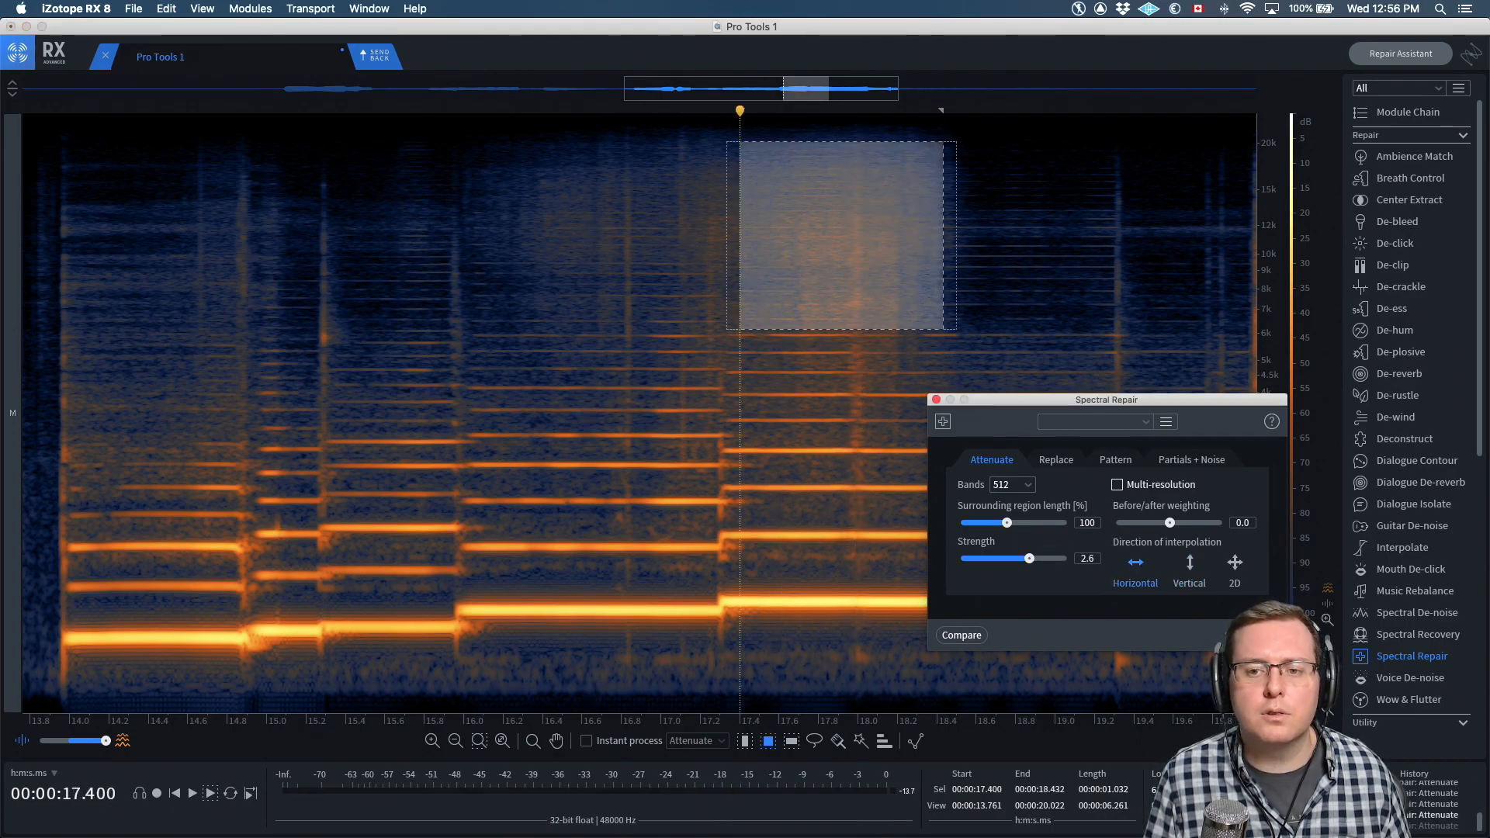
click(1255, 636)
click(547, 191)
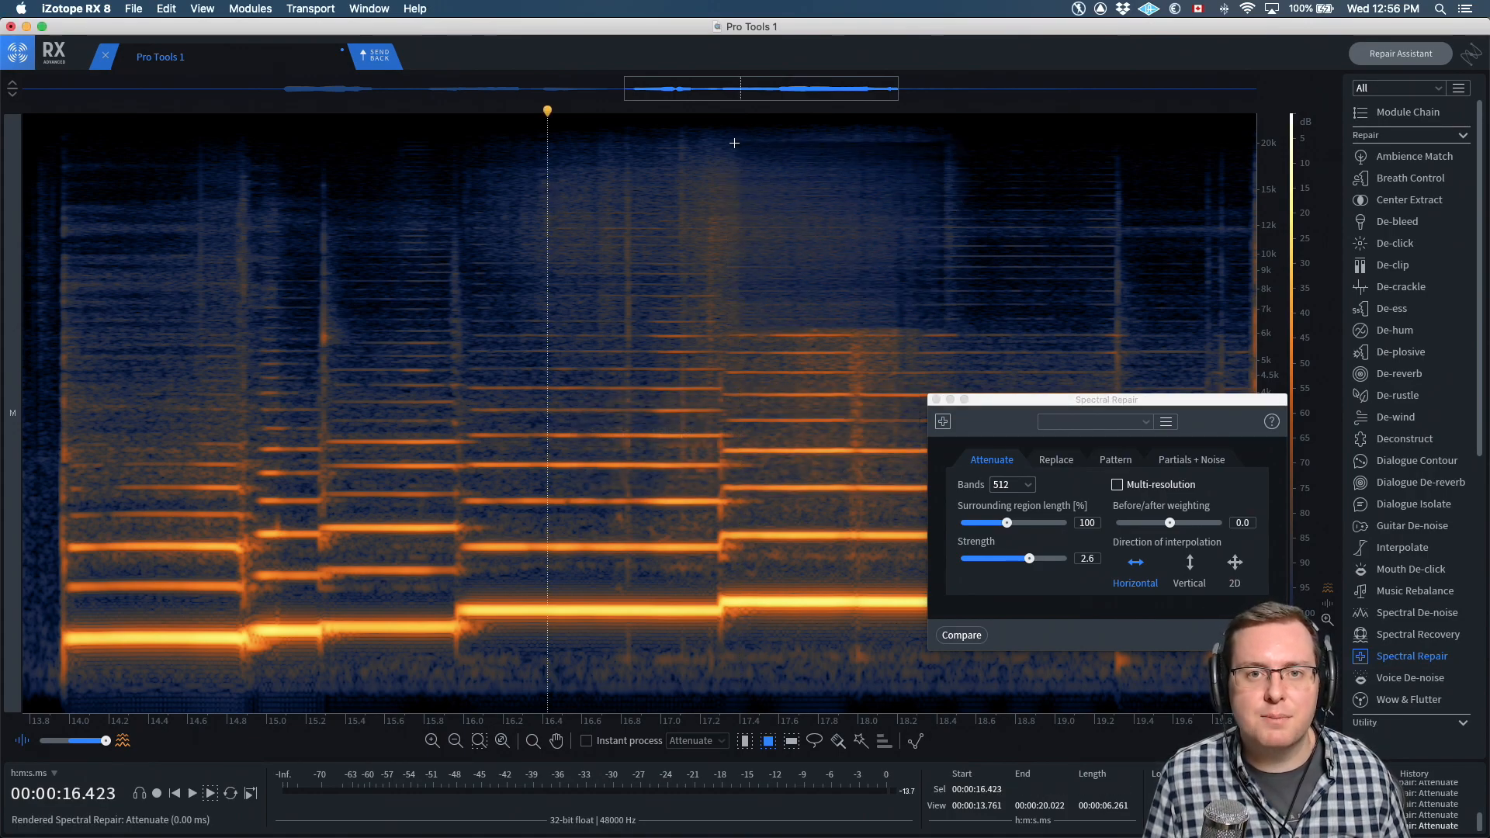
key(space)
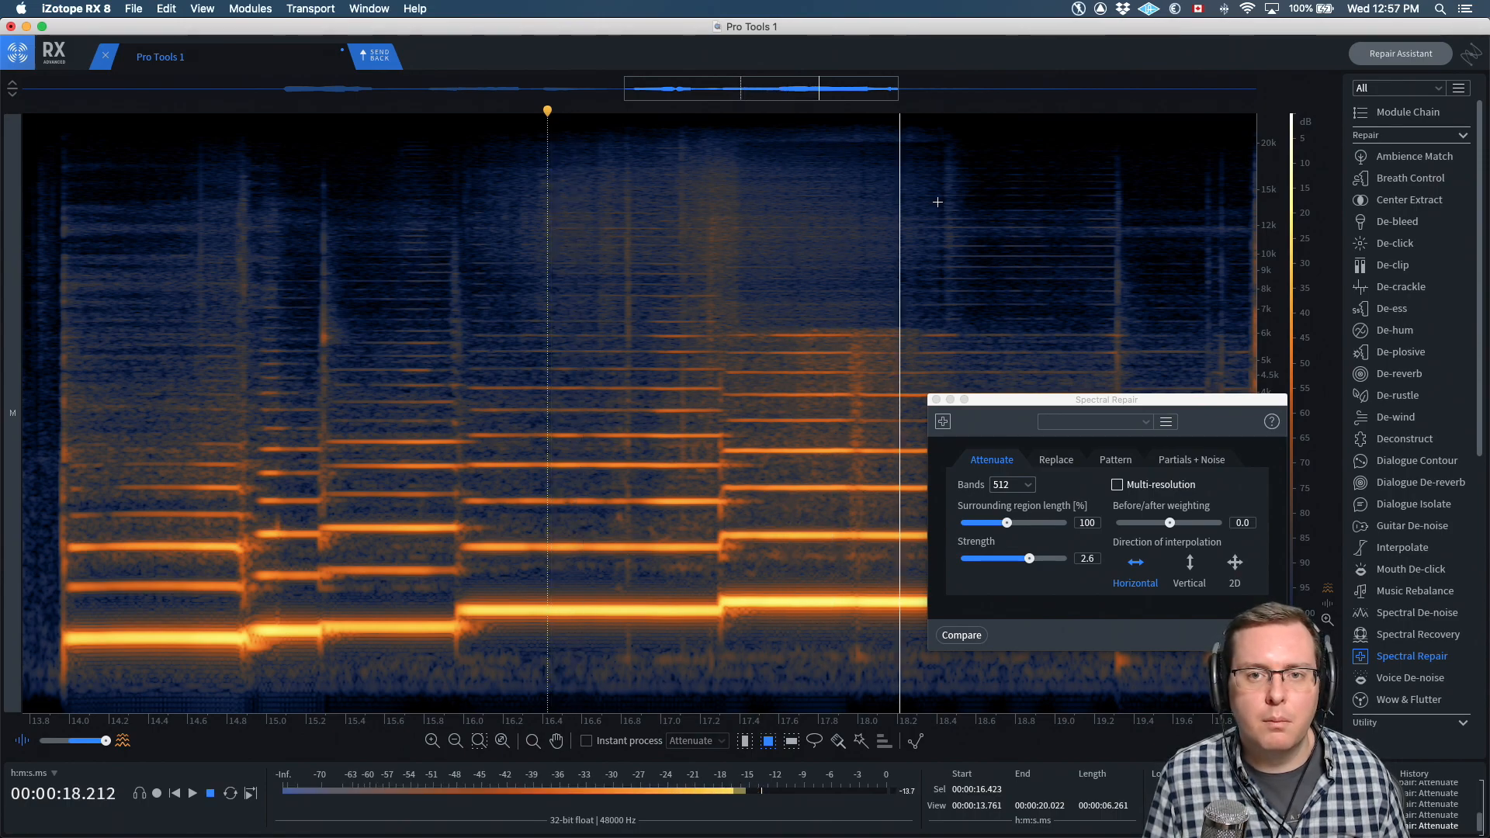
Stop playback, undo the horizontal attenuation of the breath noise, and clear its selection
key(space)
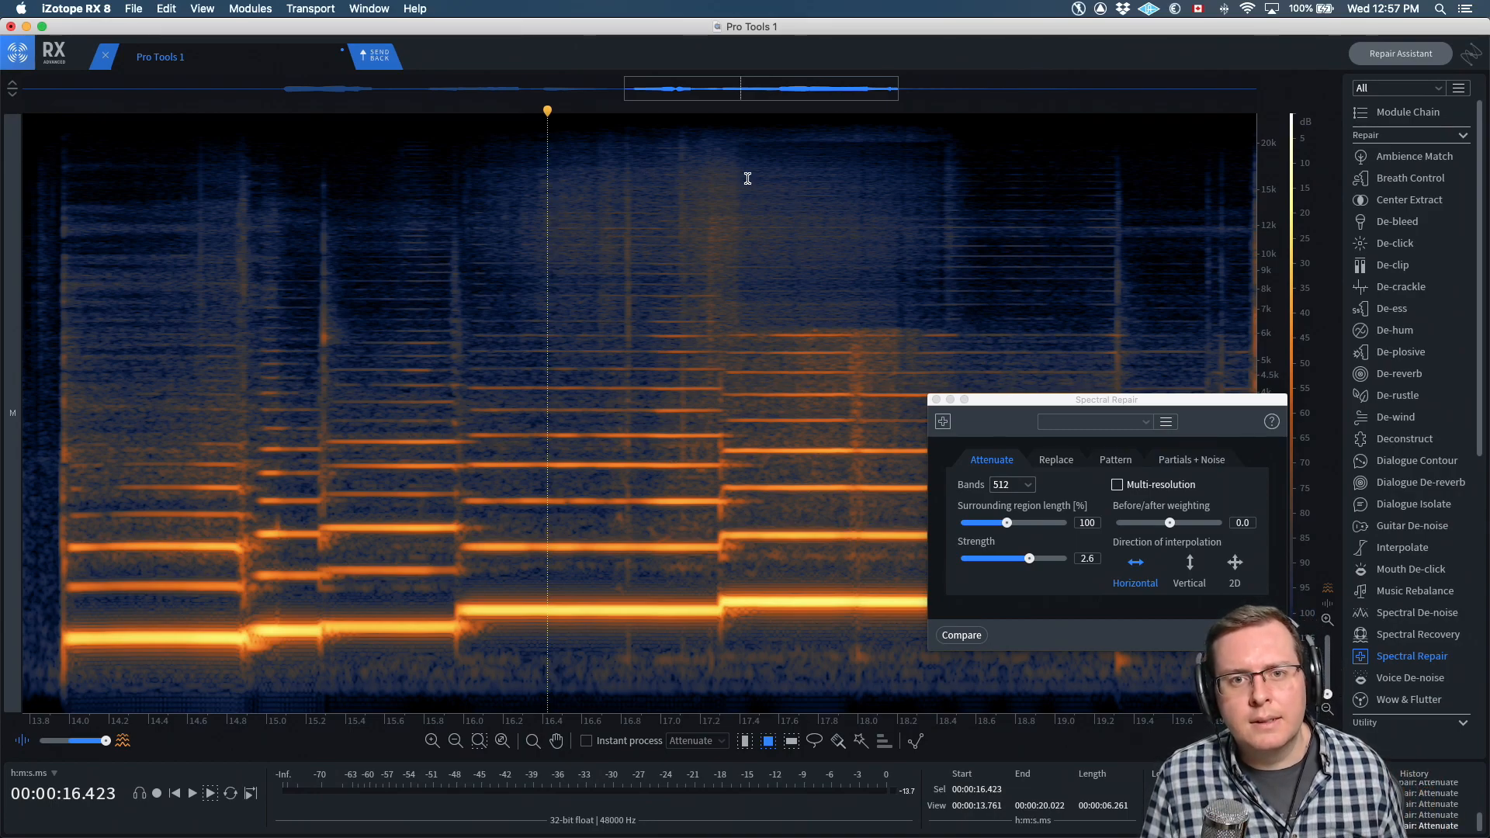
key(super+z)
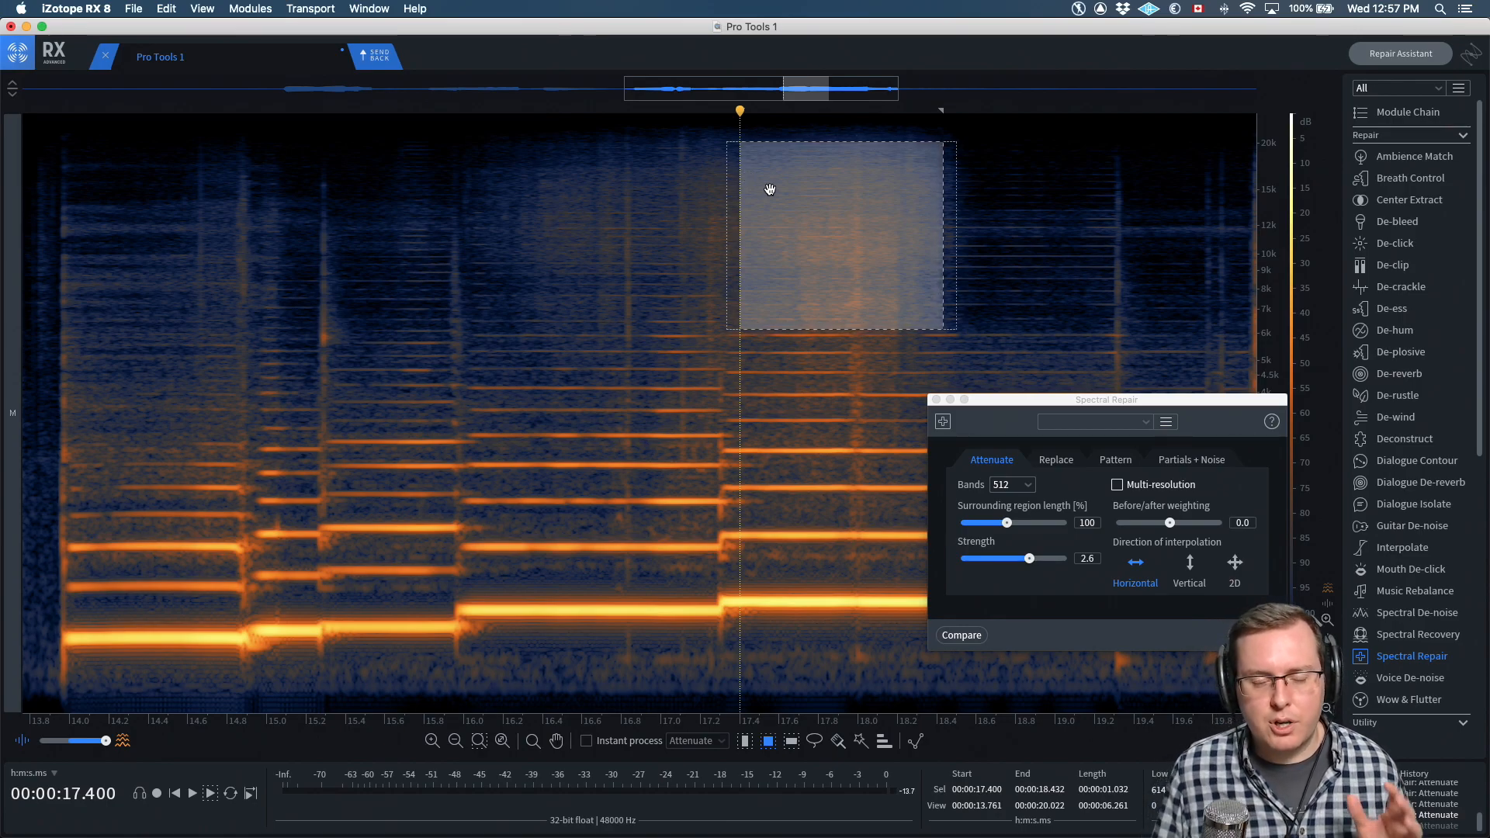
click(787, 245)
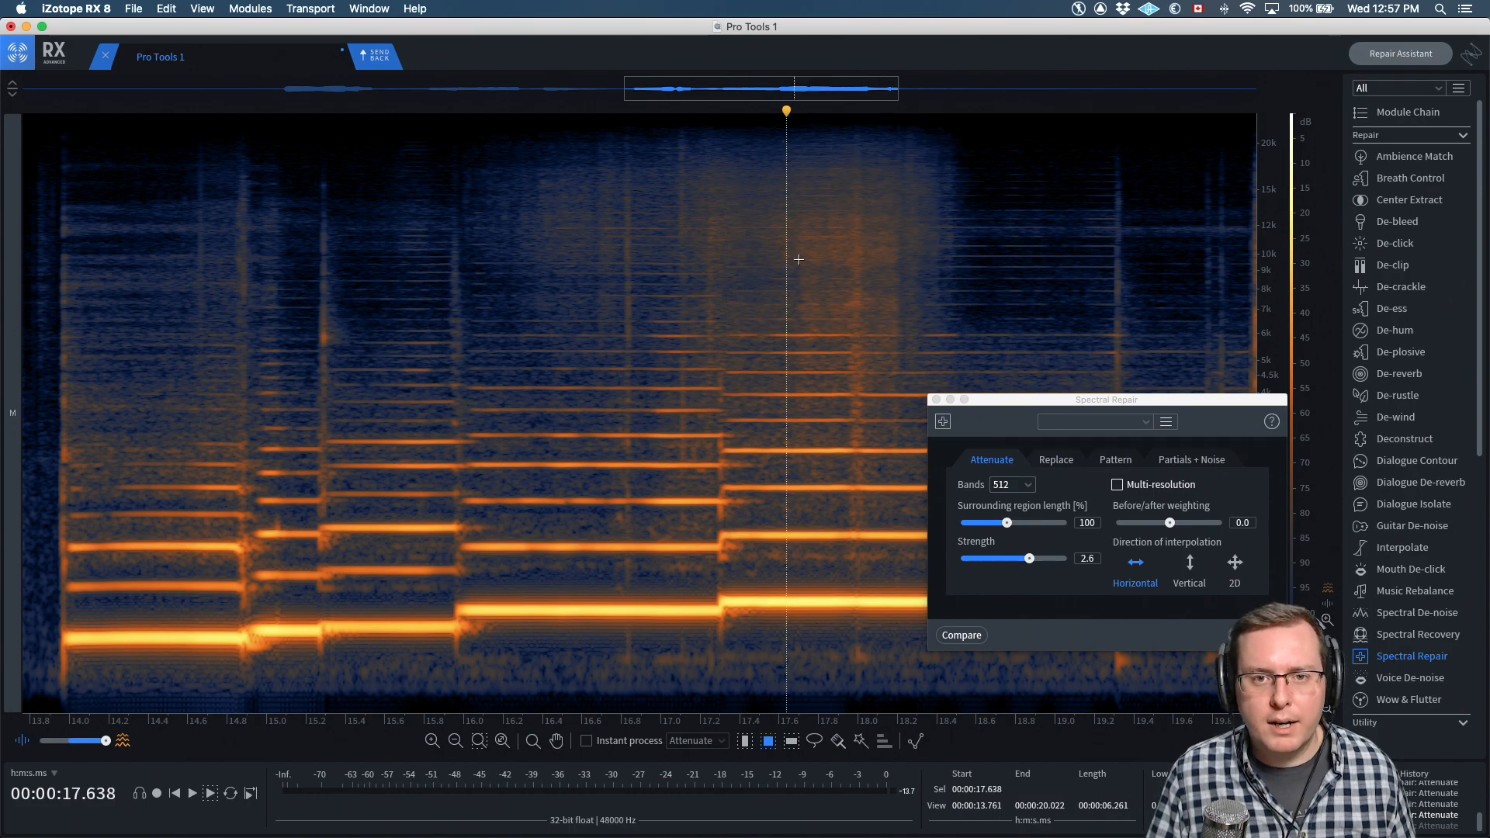
scroll(799, 259, up, 3)
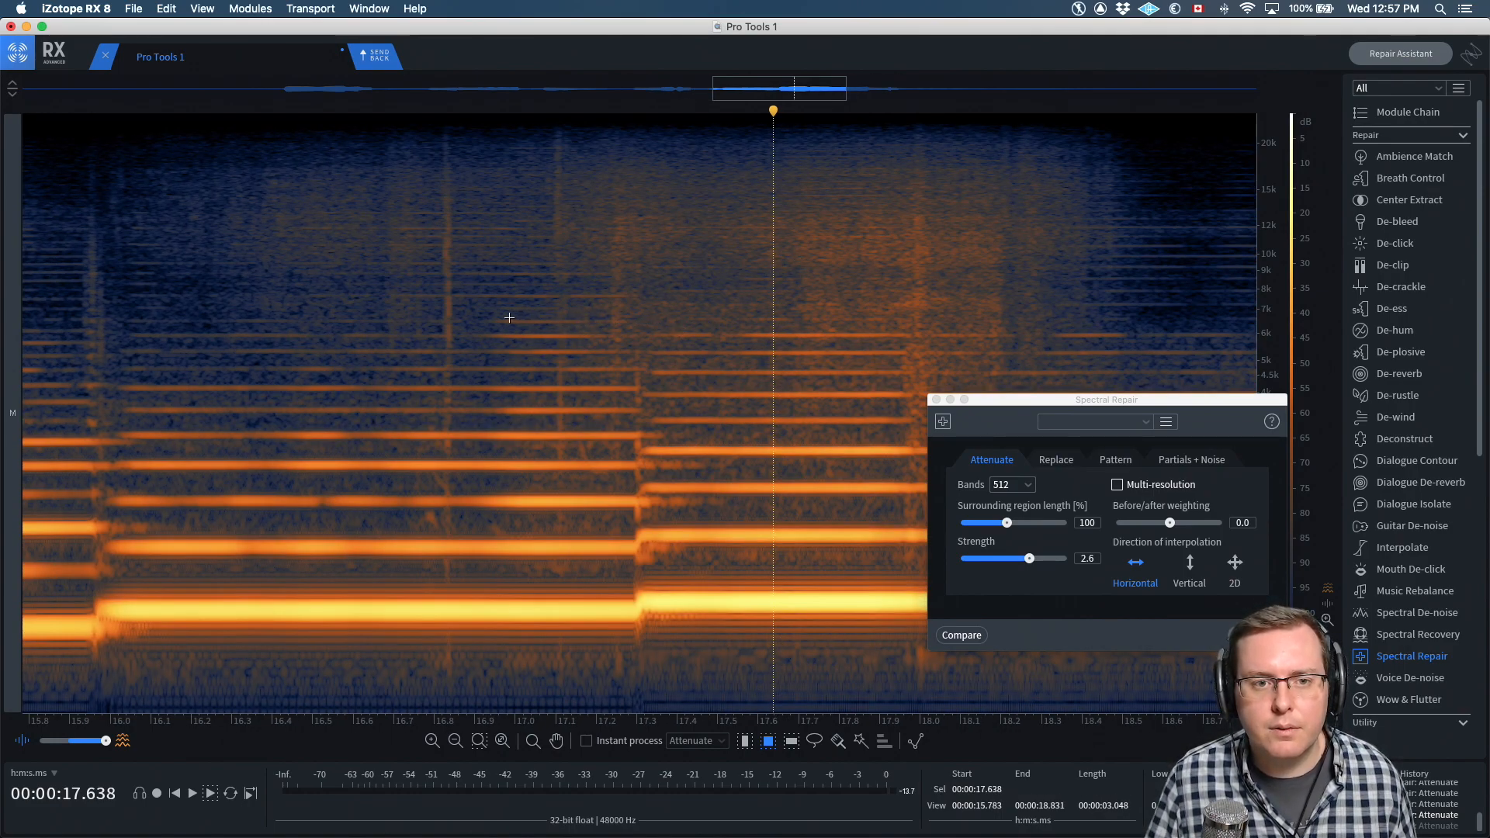
Attenuate two narrow bands between about 6 and 7 kHz, from 17.000 to 18.440 seconds and from 17.027 to 18.543 seconds
drag(515, 325, 1099, 331)
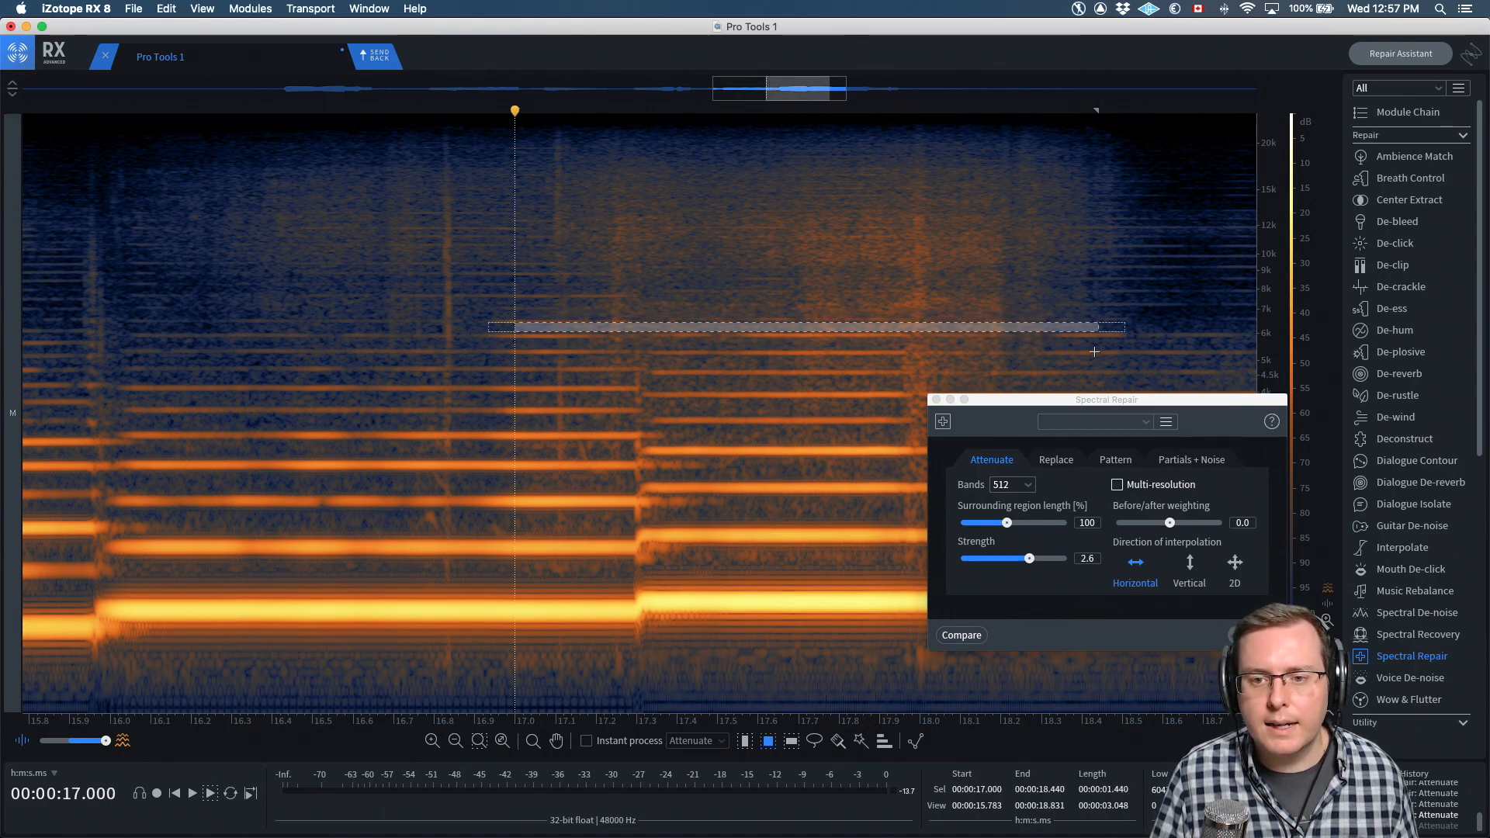
key(super+5)
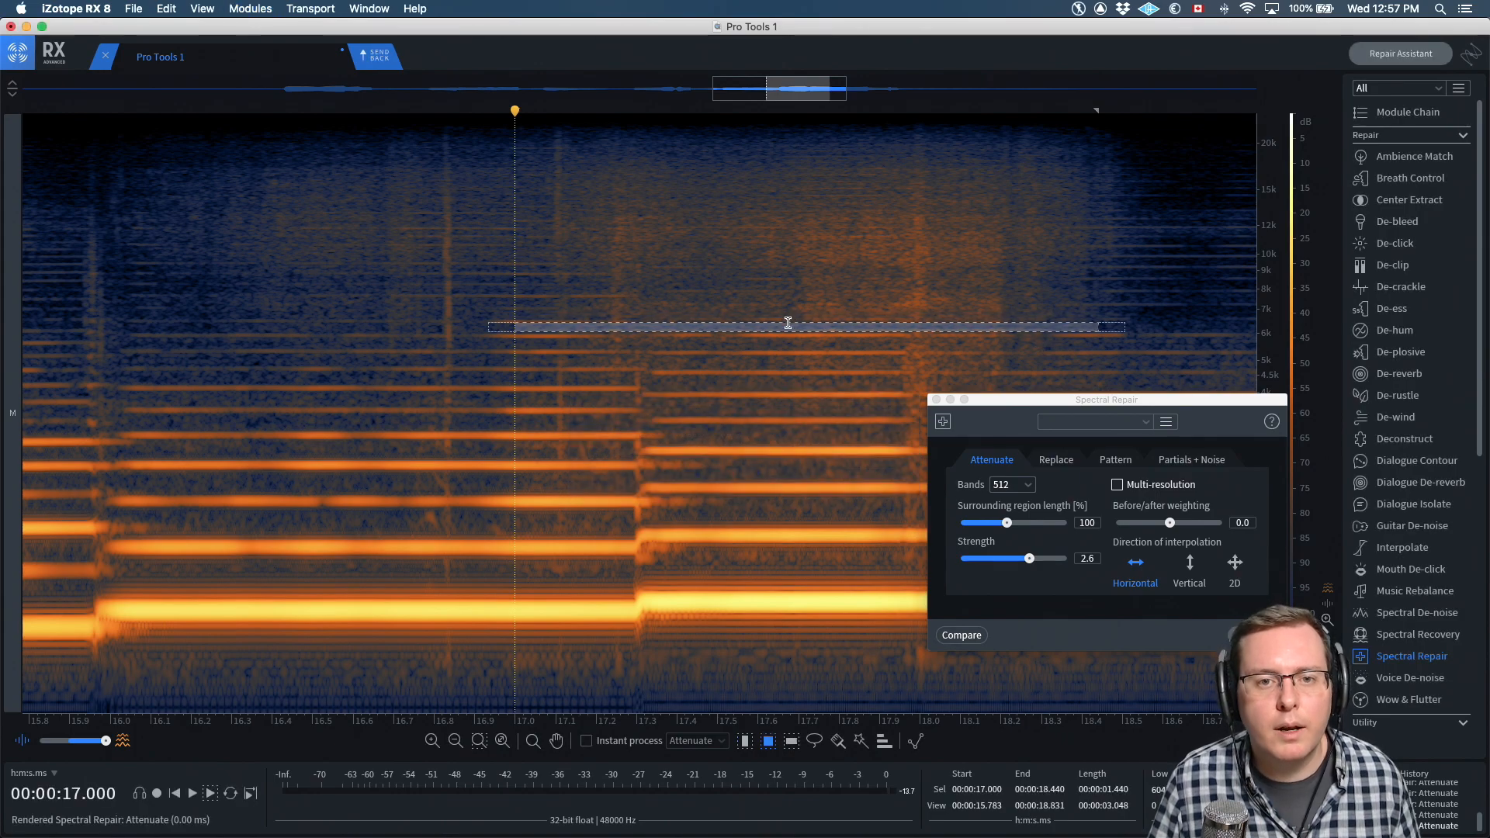
click(577, 312)
drag(527, 310, 1140, 314)
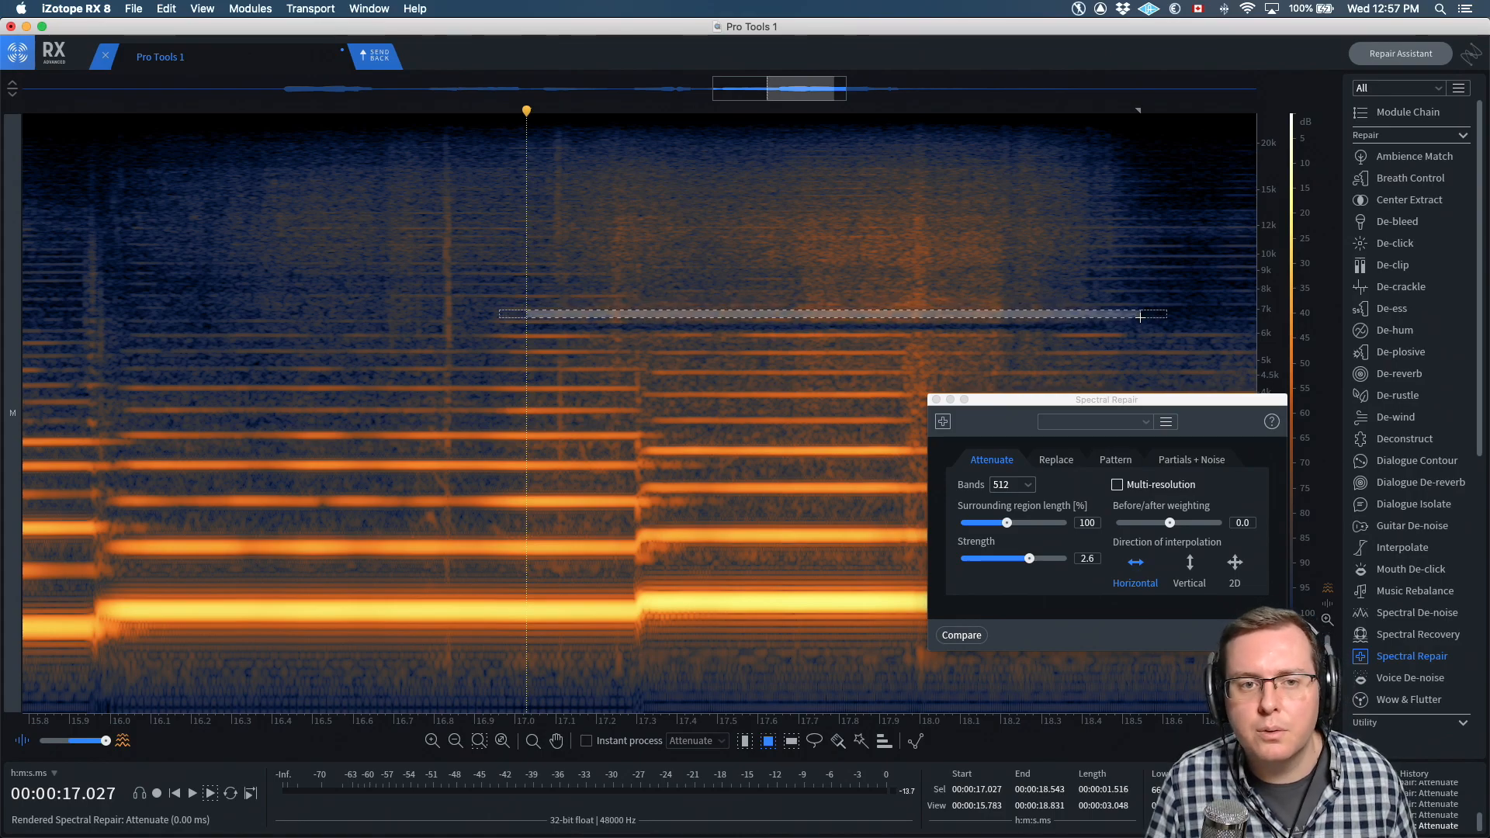
key(shift+super+5)
Attenuate the narrow band just above 7 kHz from about 17.082 to 18.480 seconds, and clear the selection
drag(549, 298, 1113, 305)
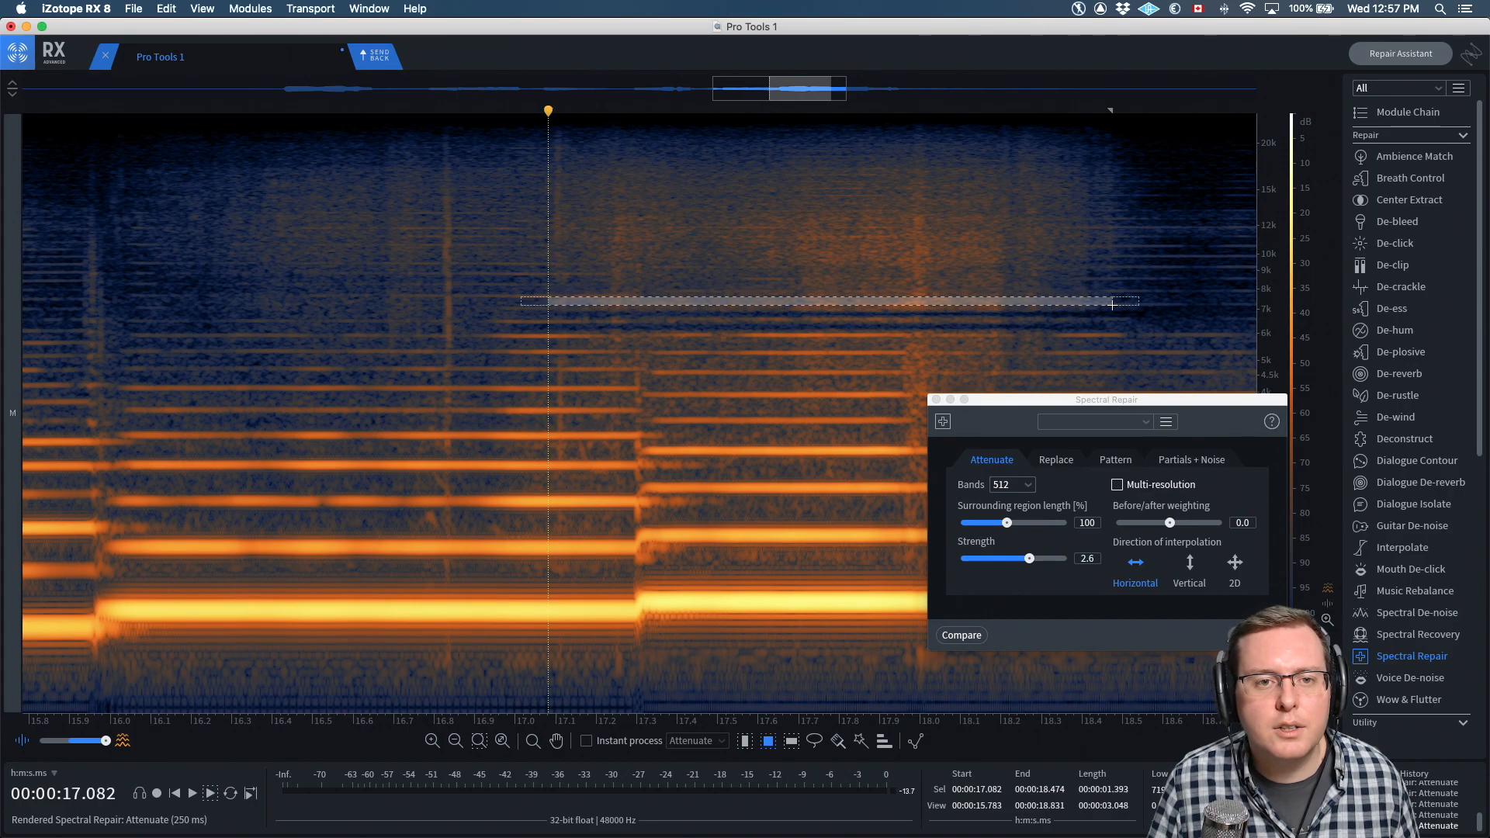
key(shift+super+5)
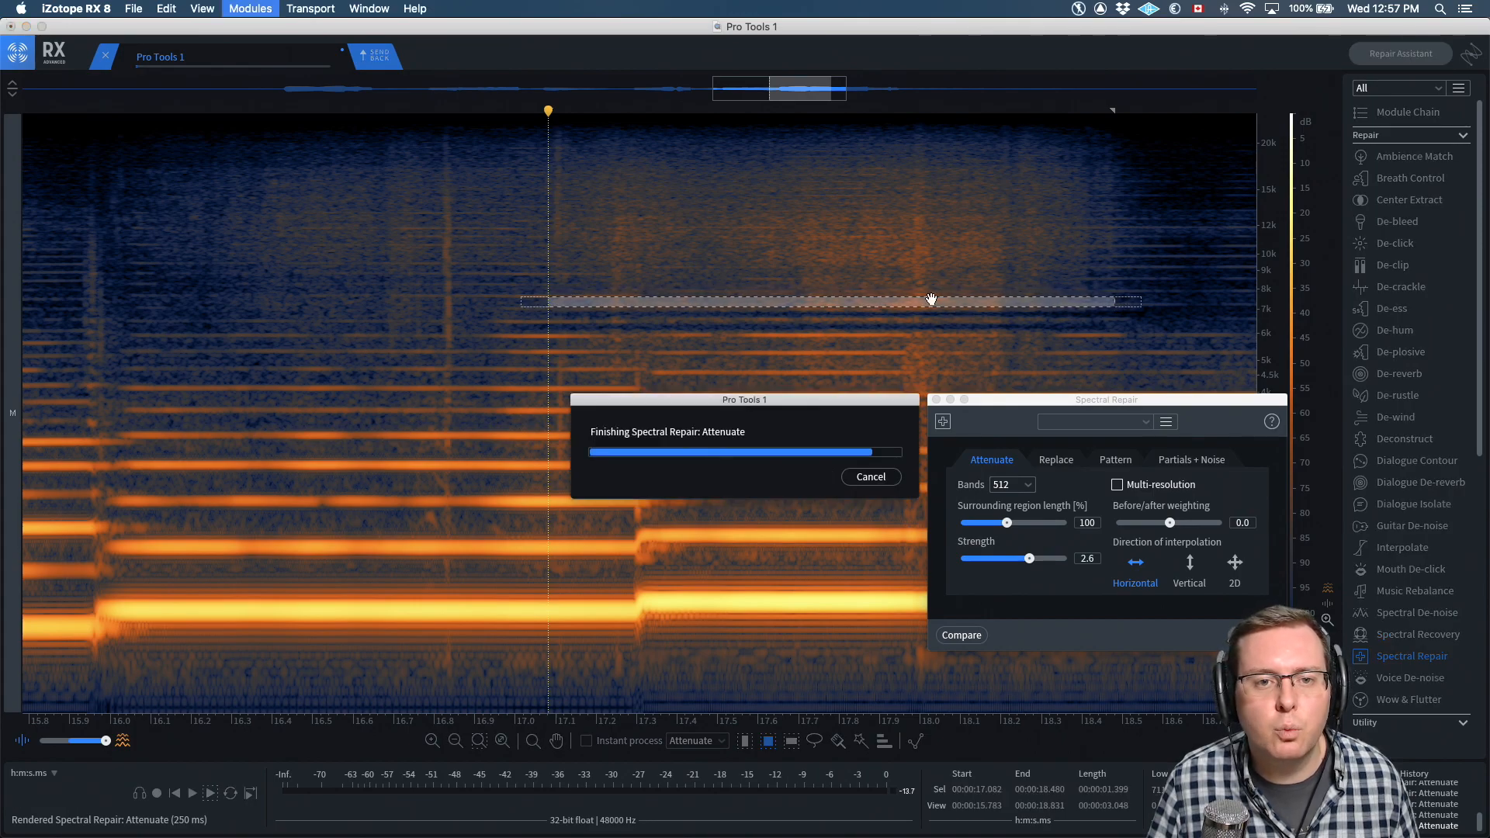
click(730, 258)
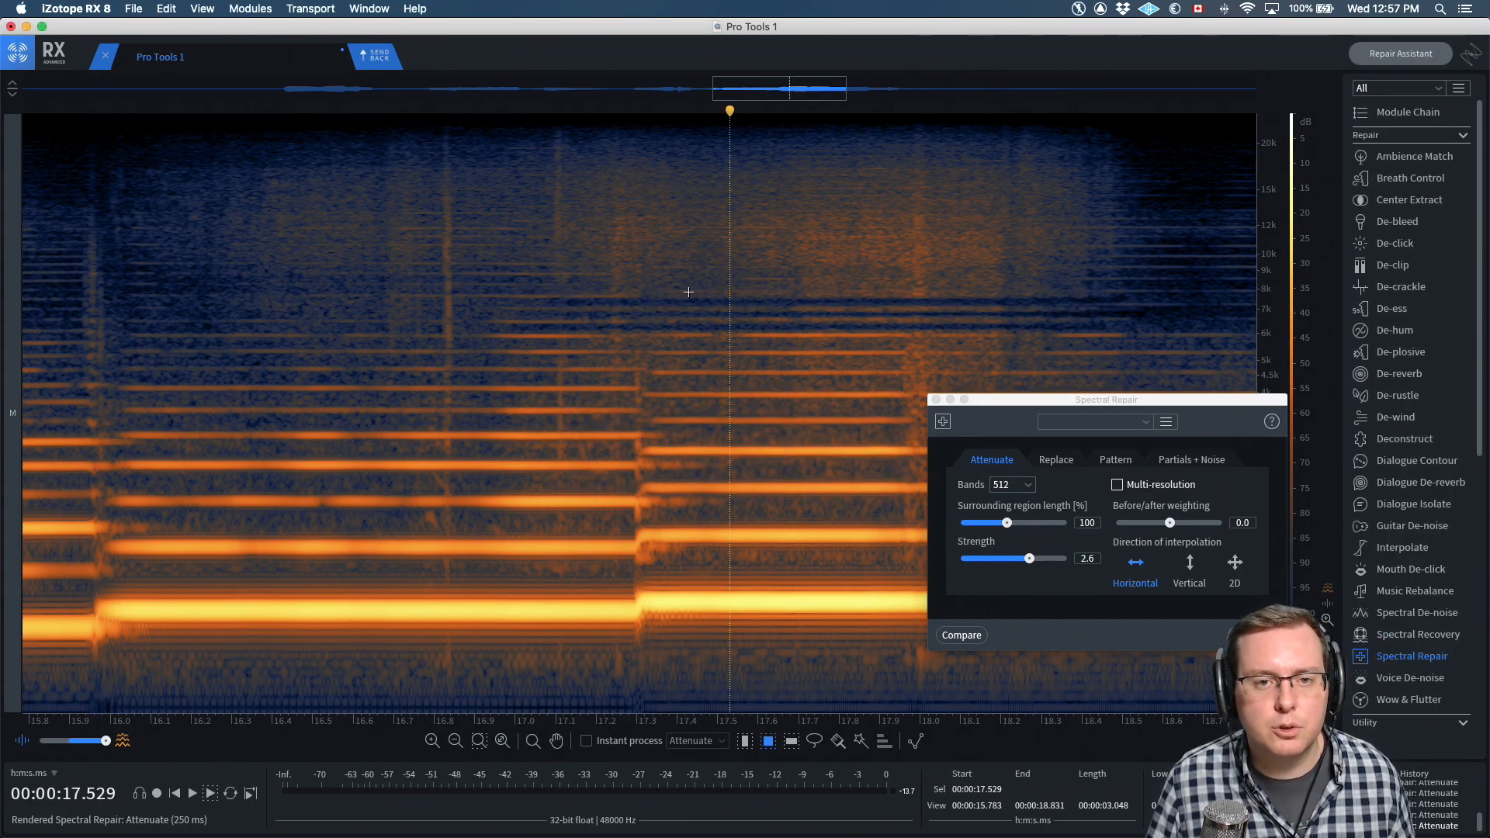
Restore the previous band selection, move it up to about 8 kHz, and attenuate the noise there
key(super+z)
key(shift+super+5)
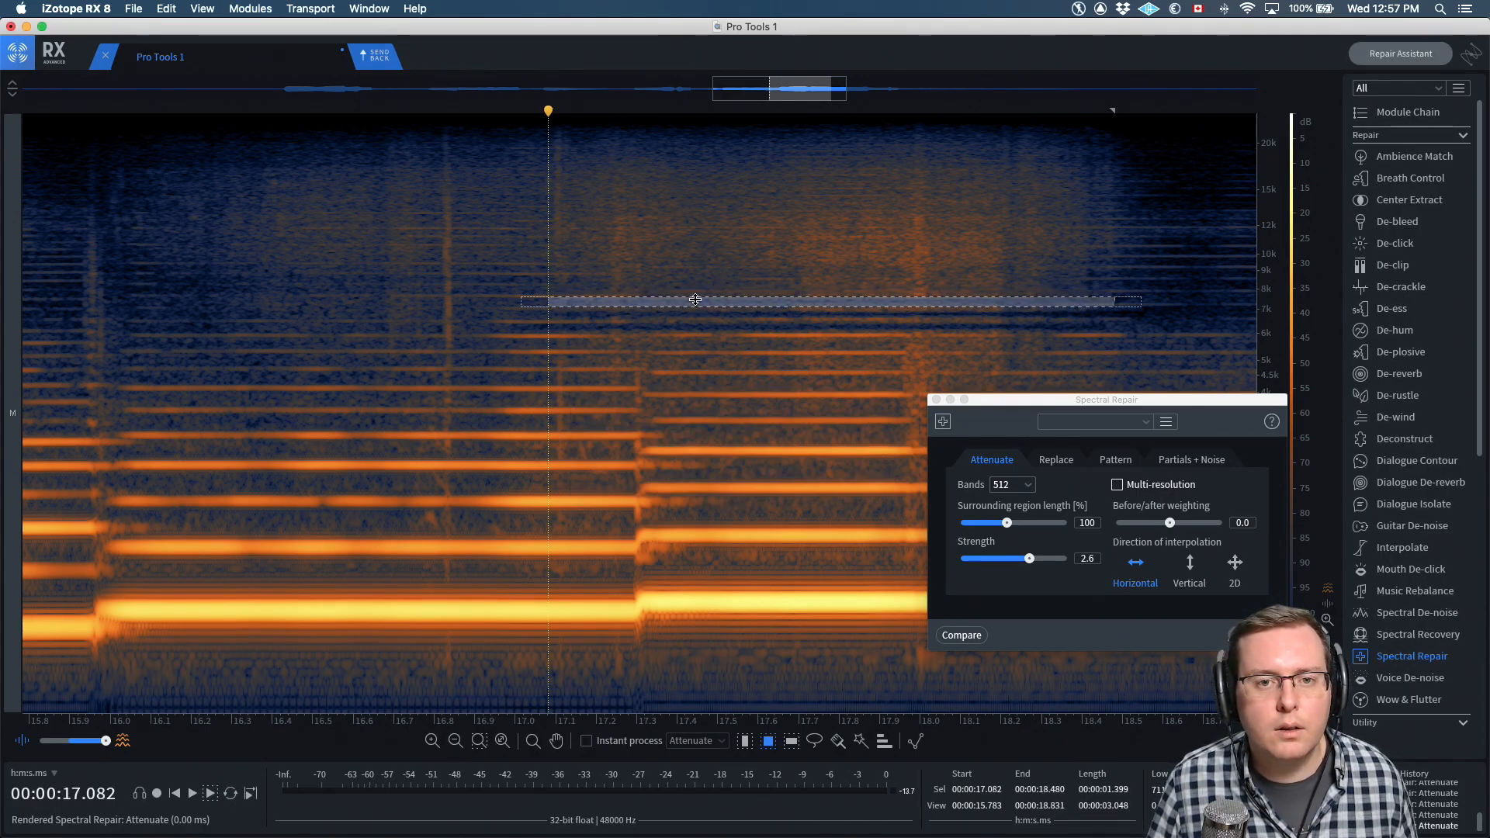
drag(694, 301, 694, 291)
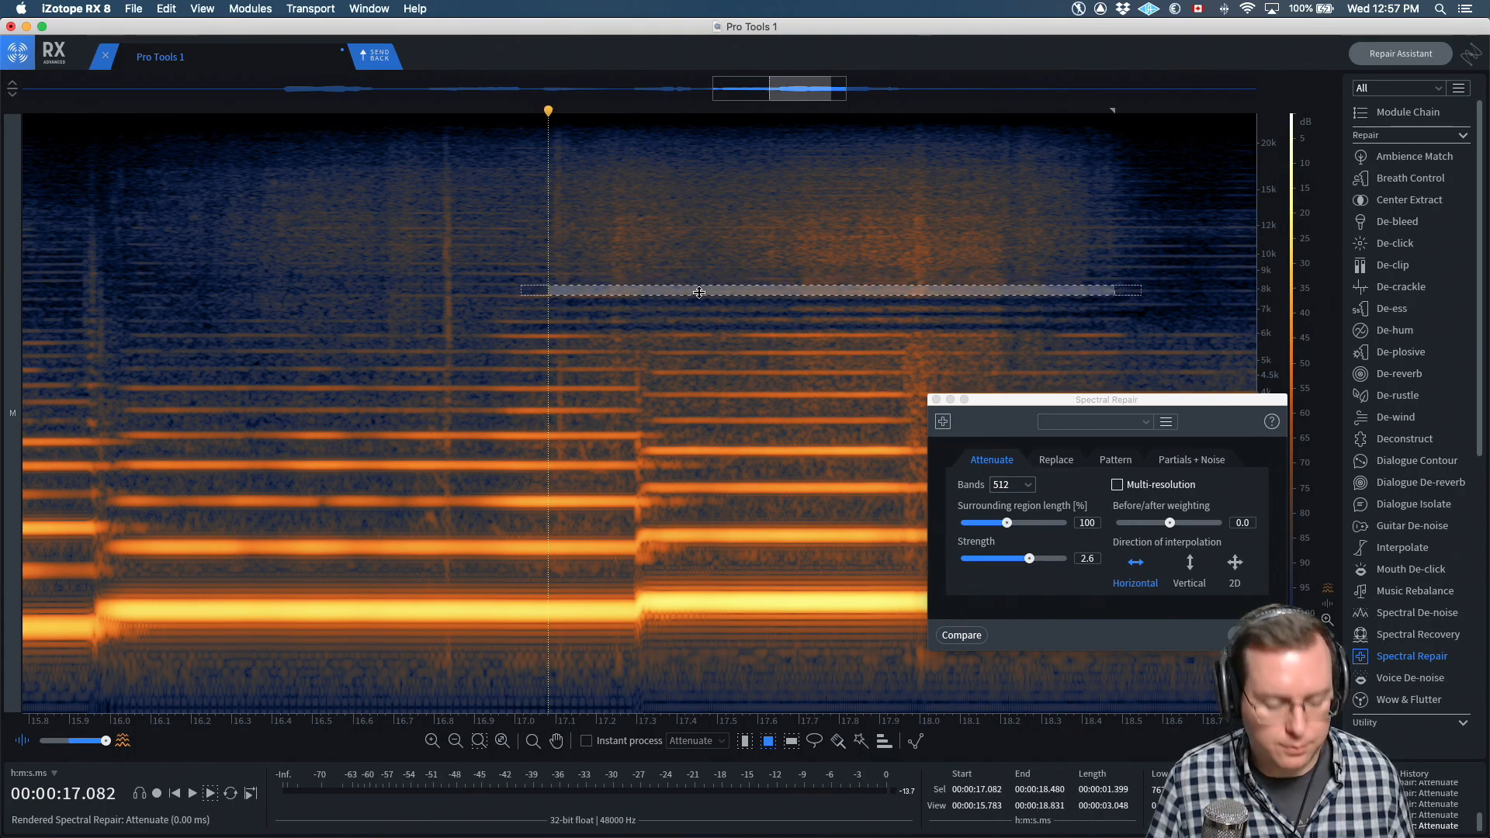
key(shift+super+6)
click(649, 249)
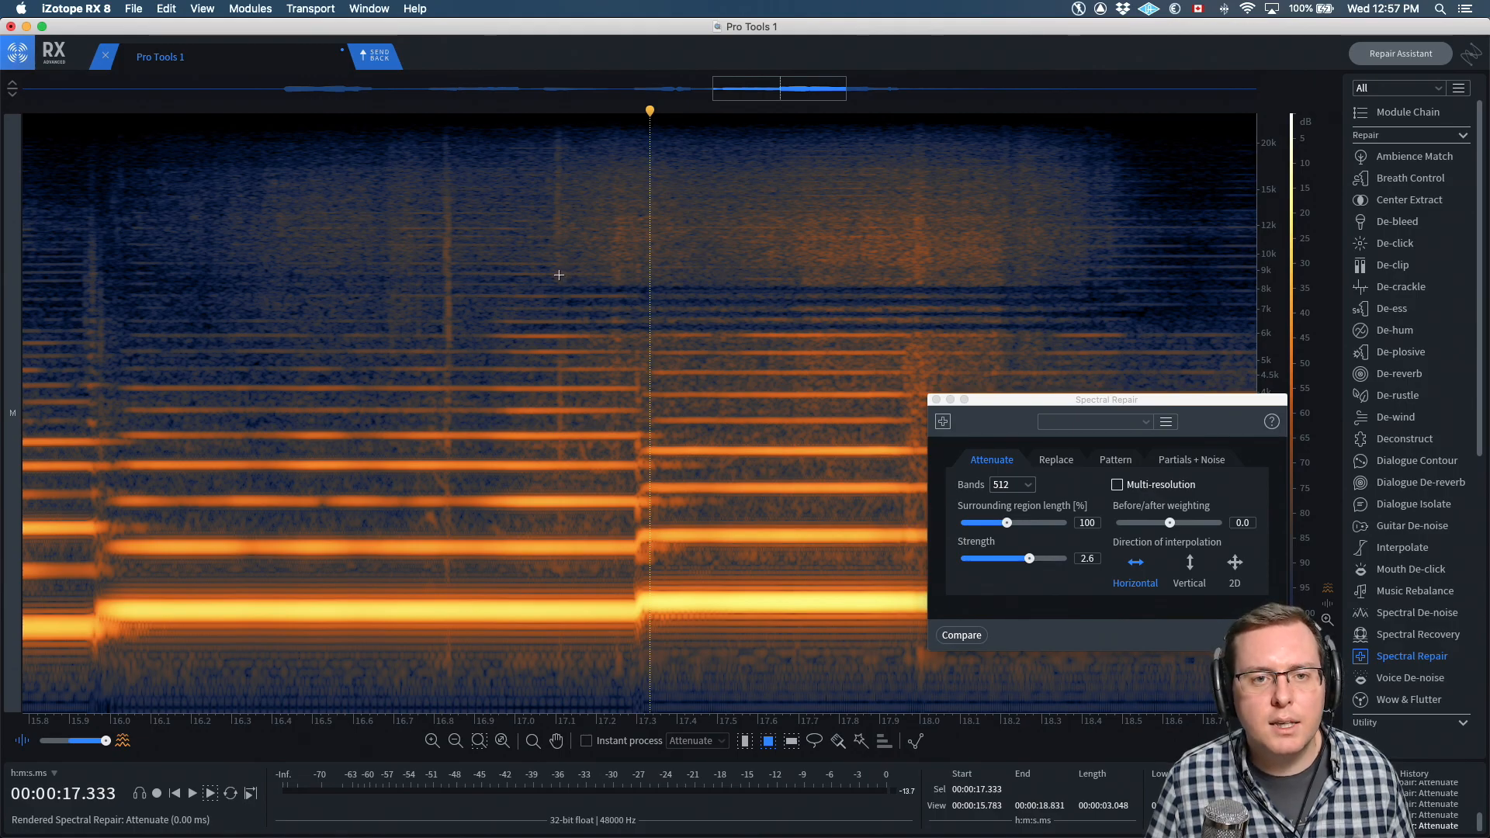
Attenuate three more narrow bands stacked between about 8 and 10 kHz, each starting near 17.1 seconds
drag(556, 276, 1129, 285)
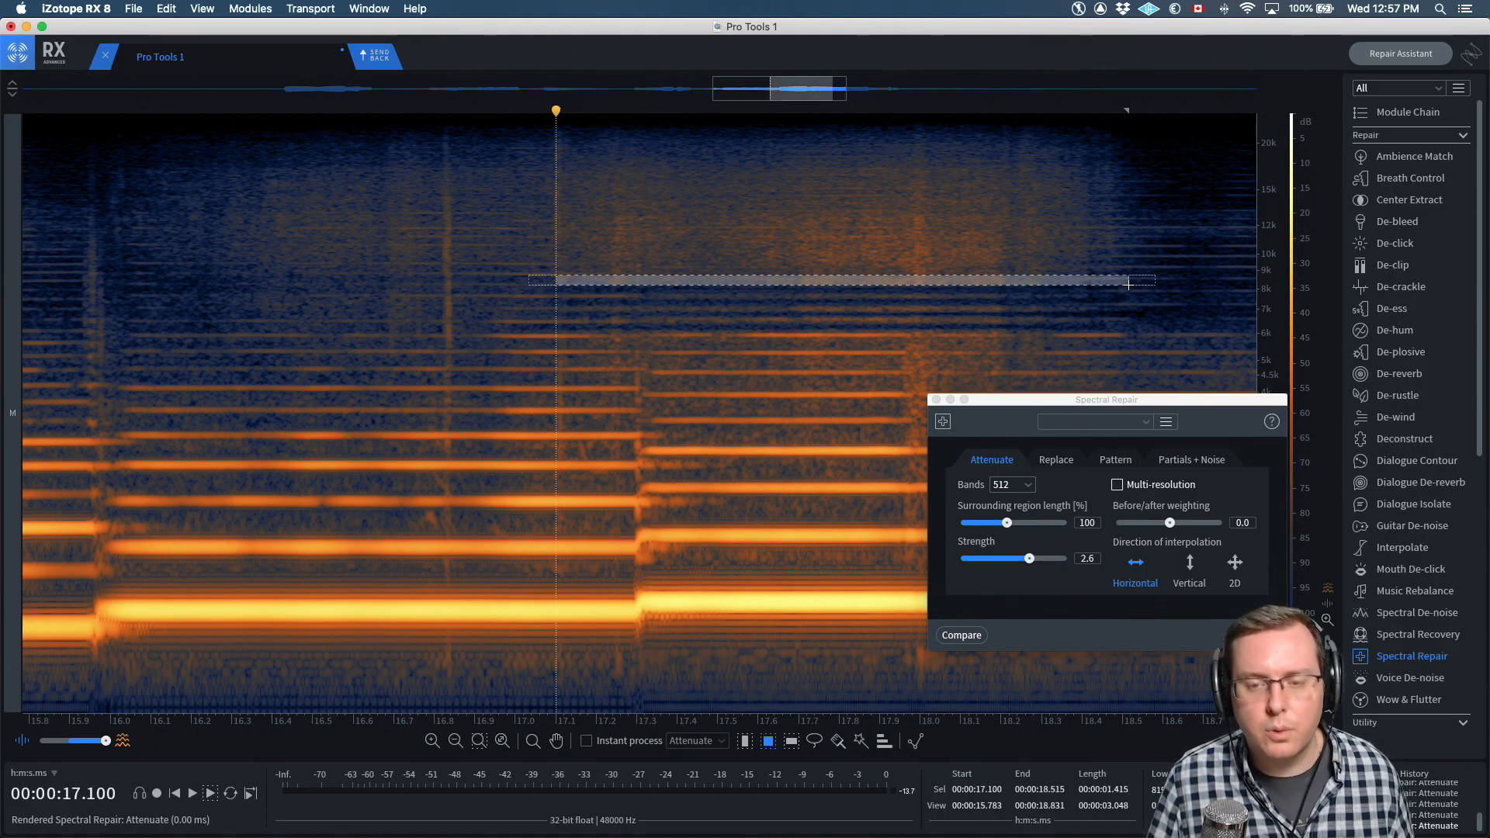
key(shift+super+6)
click(592, 240)
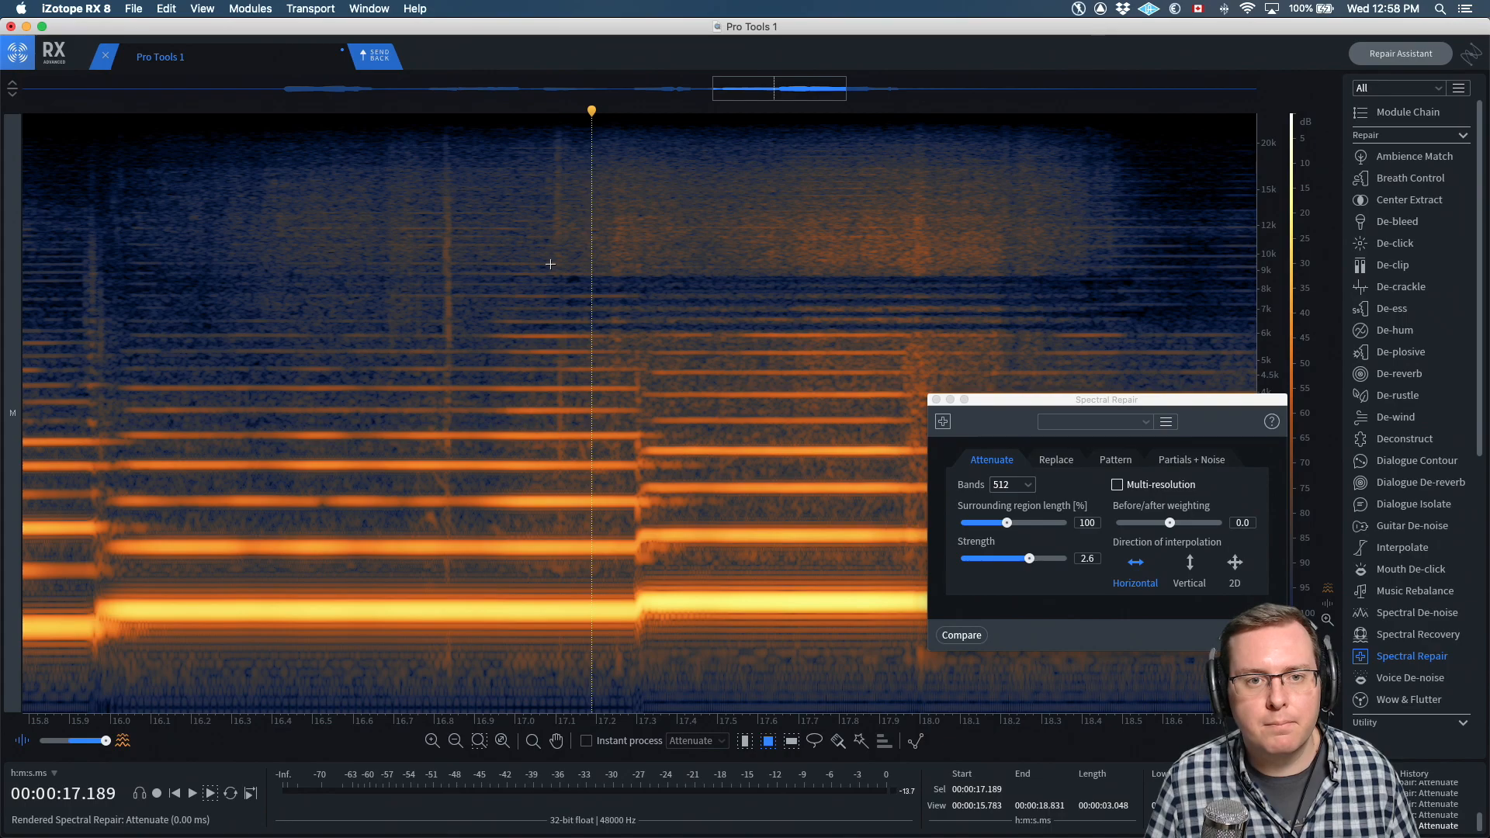
drag(550, 264, 989, 272)
key(shift+super+6)
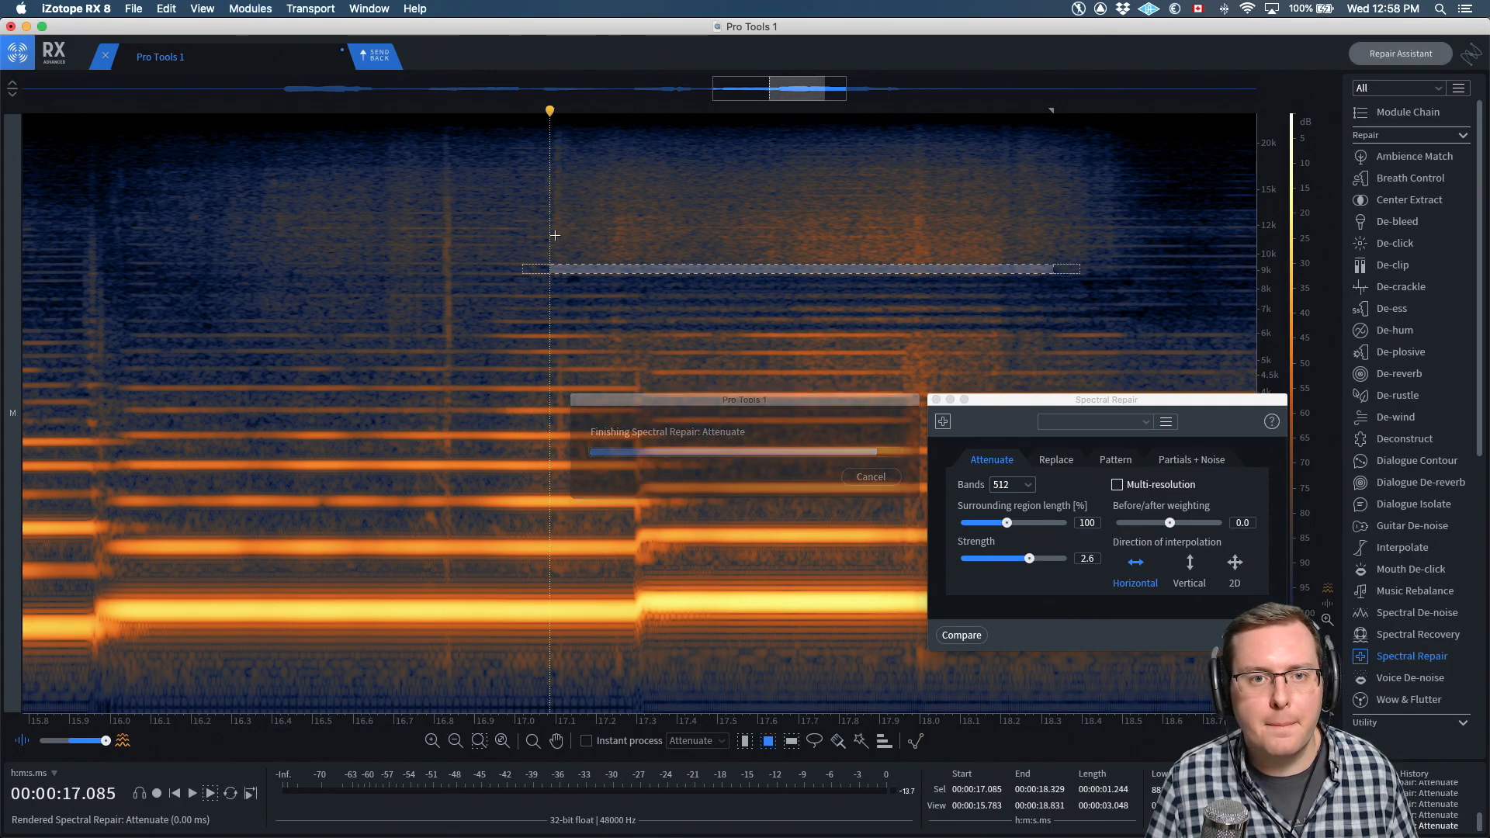
click(556, 237)
drag(551, 253, 1052, 263)
key(shift+super+6)
Attenuate the vertical noise streak just before 18.0 seconds, and the block above about 10 kHz from 17.200 to 18.500 seconds
drag(909, 153, 931, 257)
key(shift+super+6)
click(814, 211)
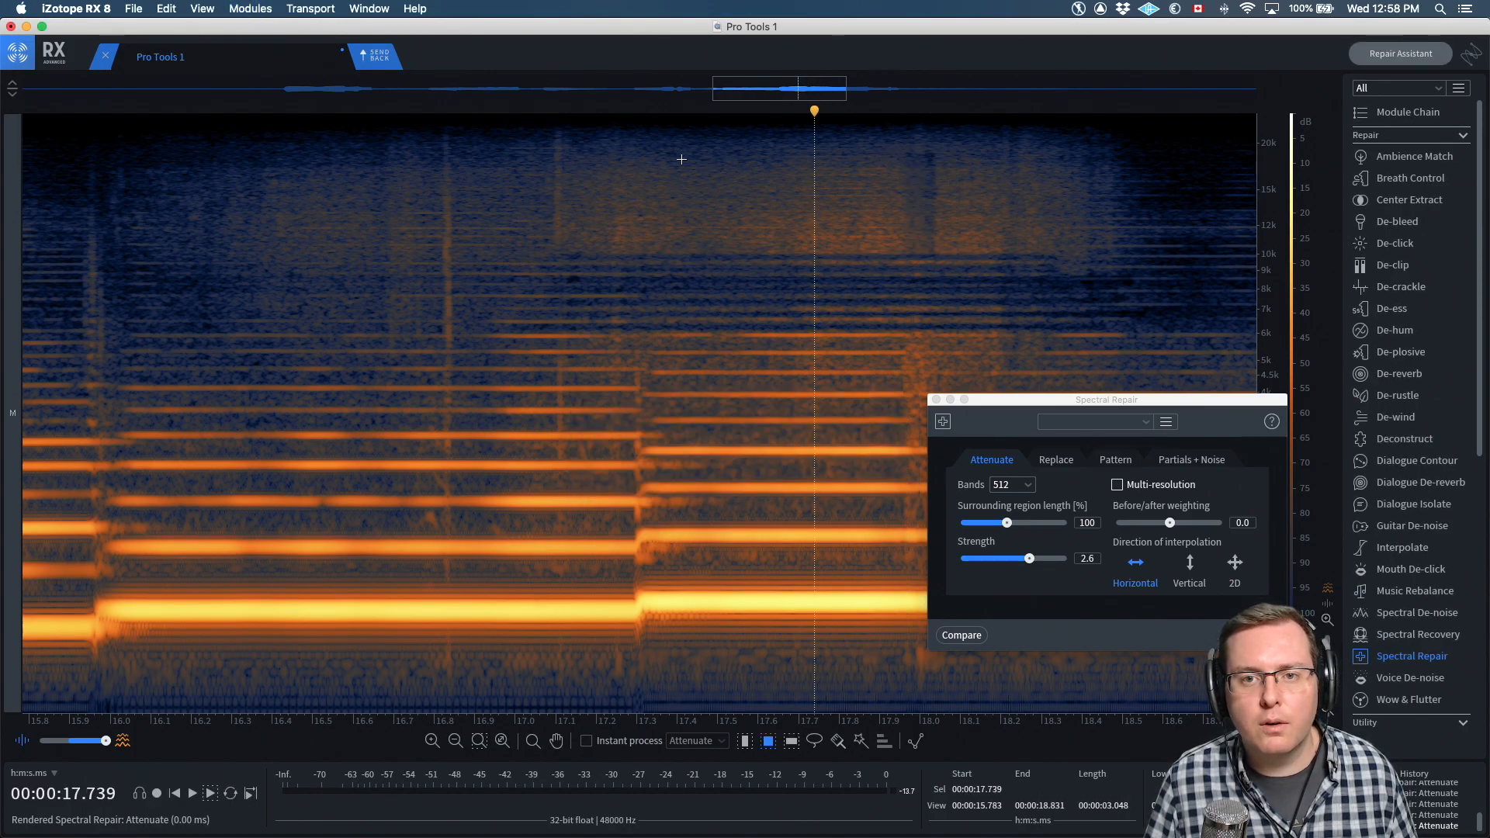
drag(595, 158, 1123, 250)
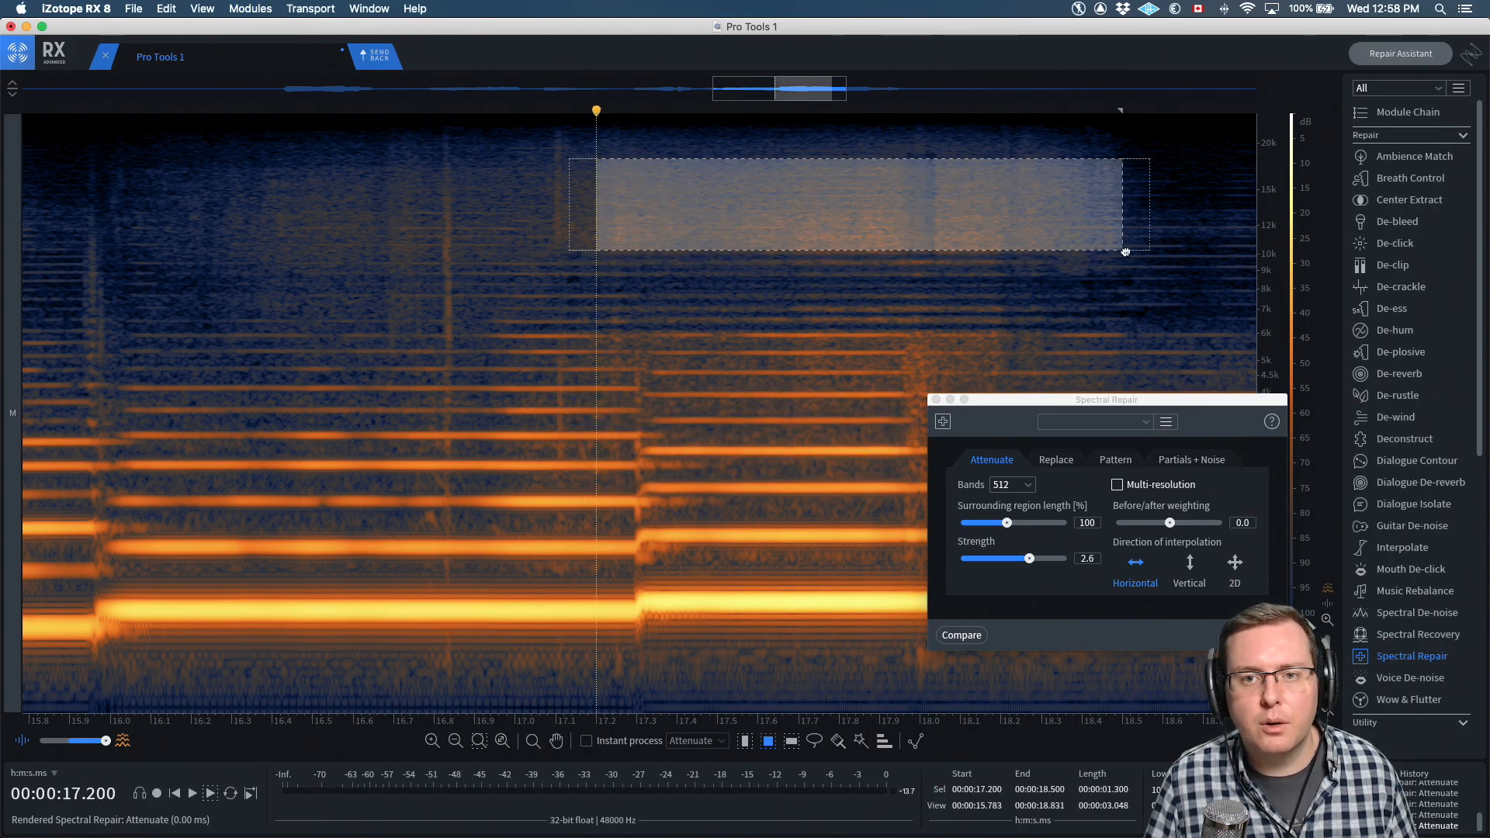
key(shift+super+6)
Play the repaired passage from 17.000 and from 16.151 seconds, and examine the spectrogram around it
click(515, 223)
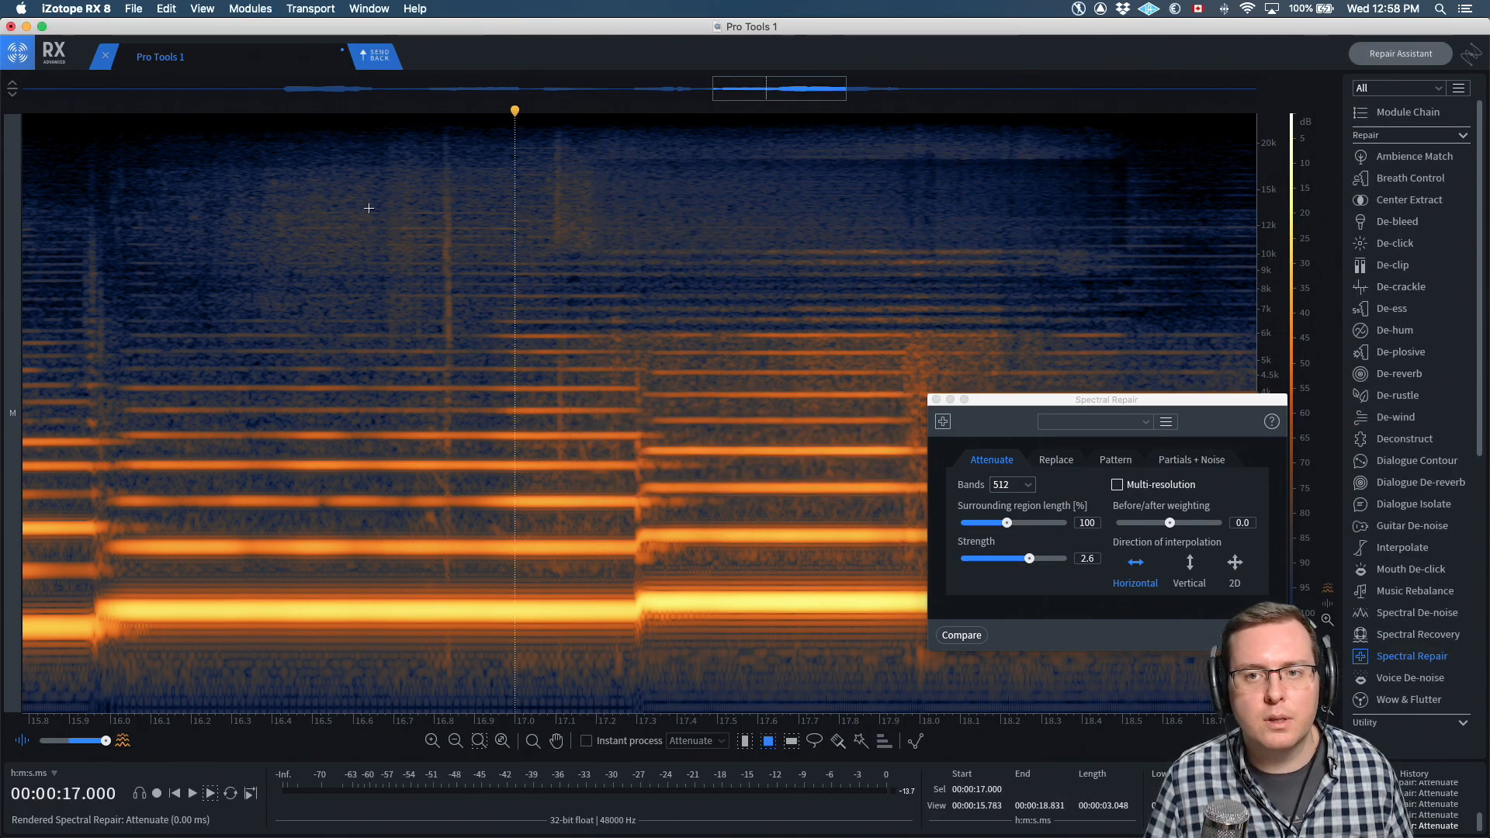
key(space)
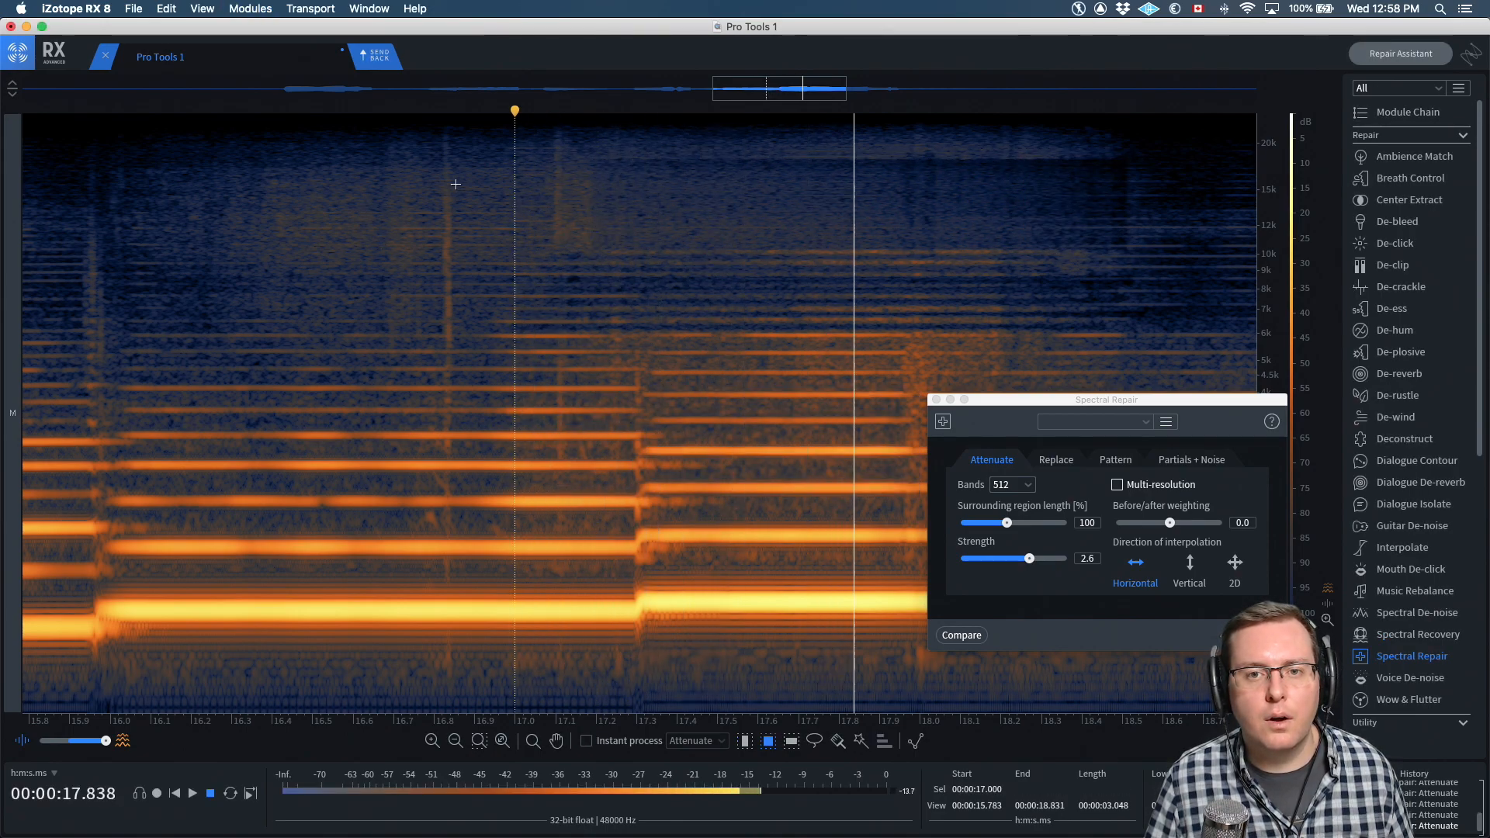
click(172, 194)
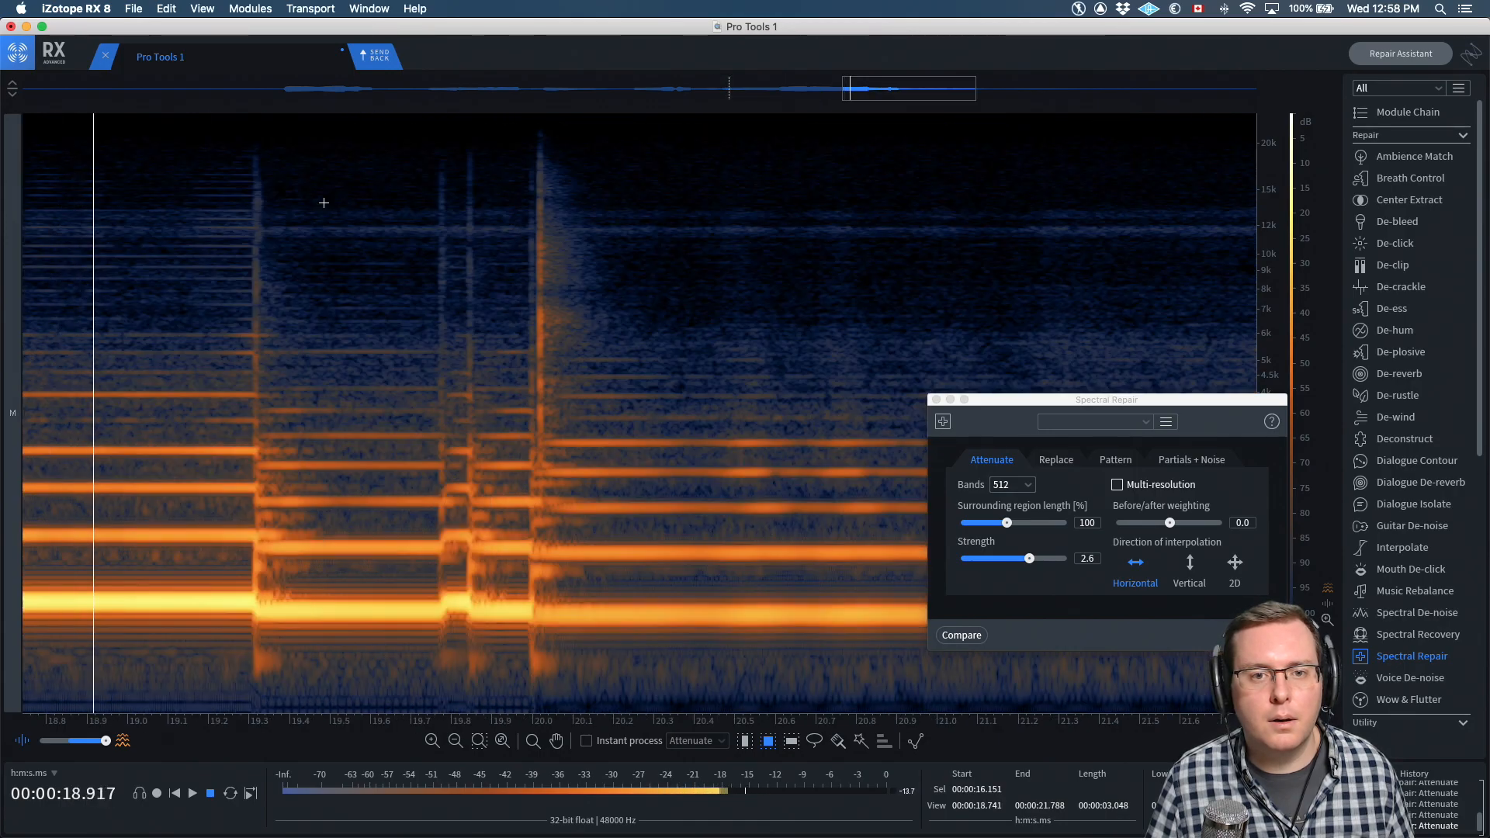
key(space)
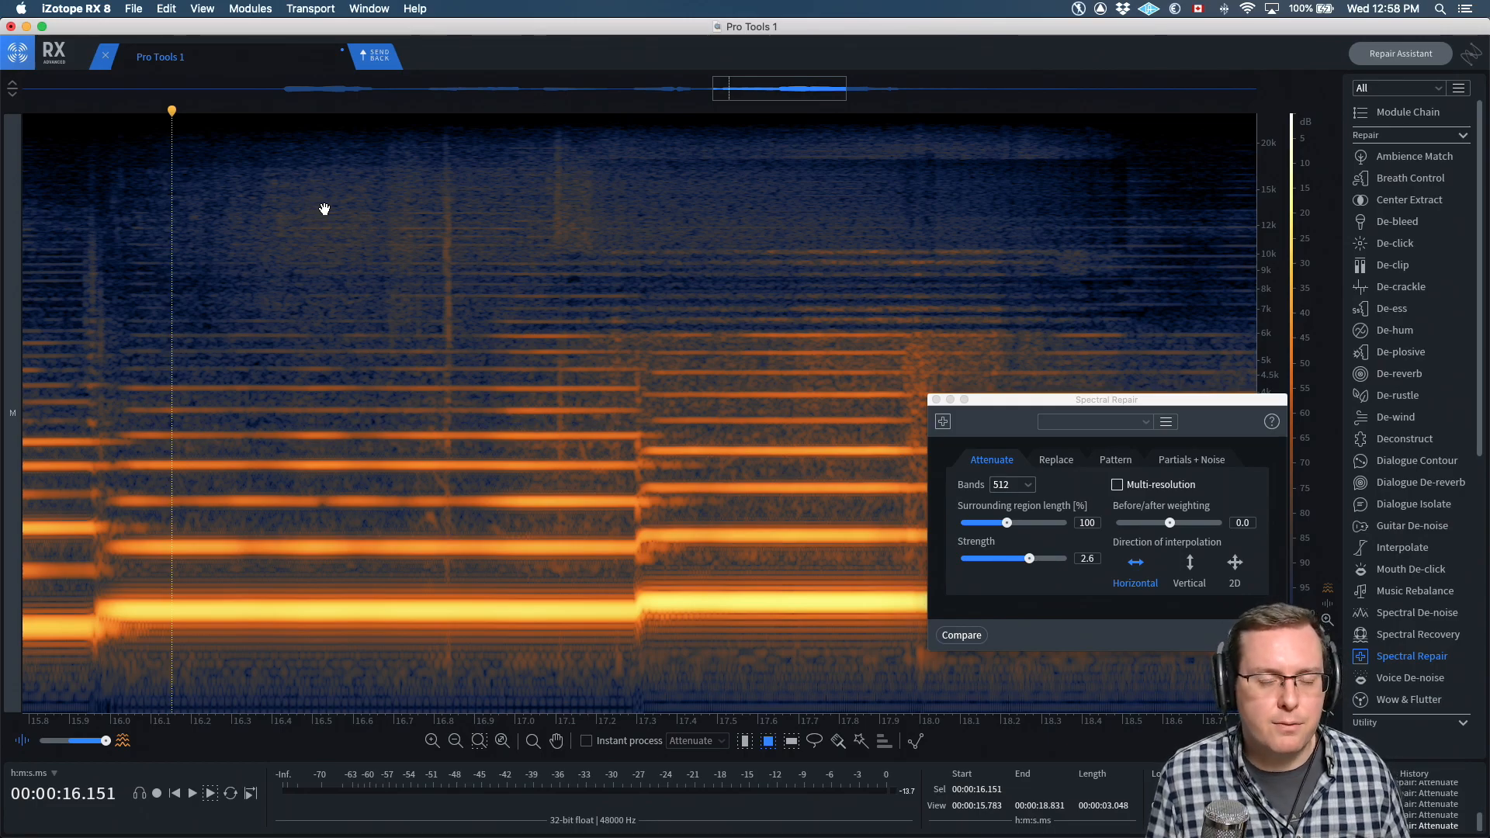
scroll(324, 209, left, 10)
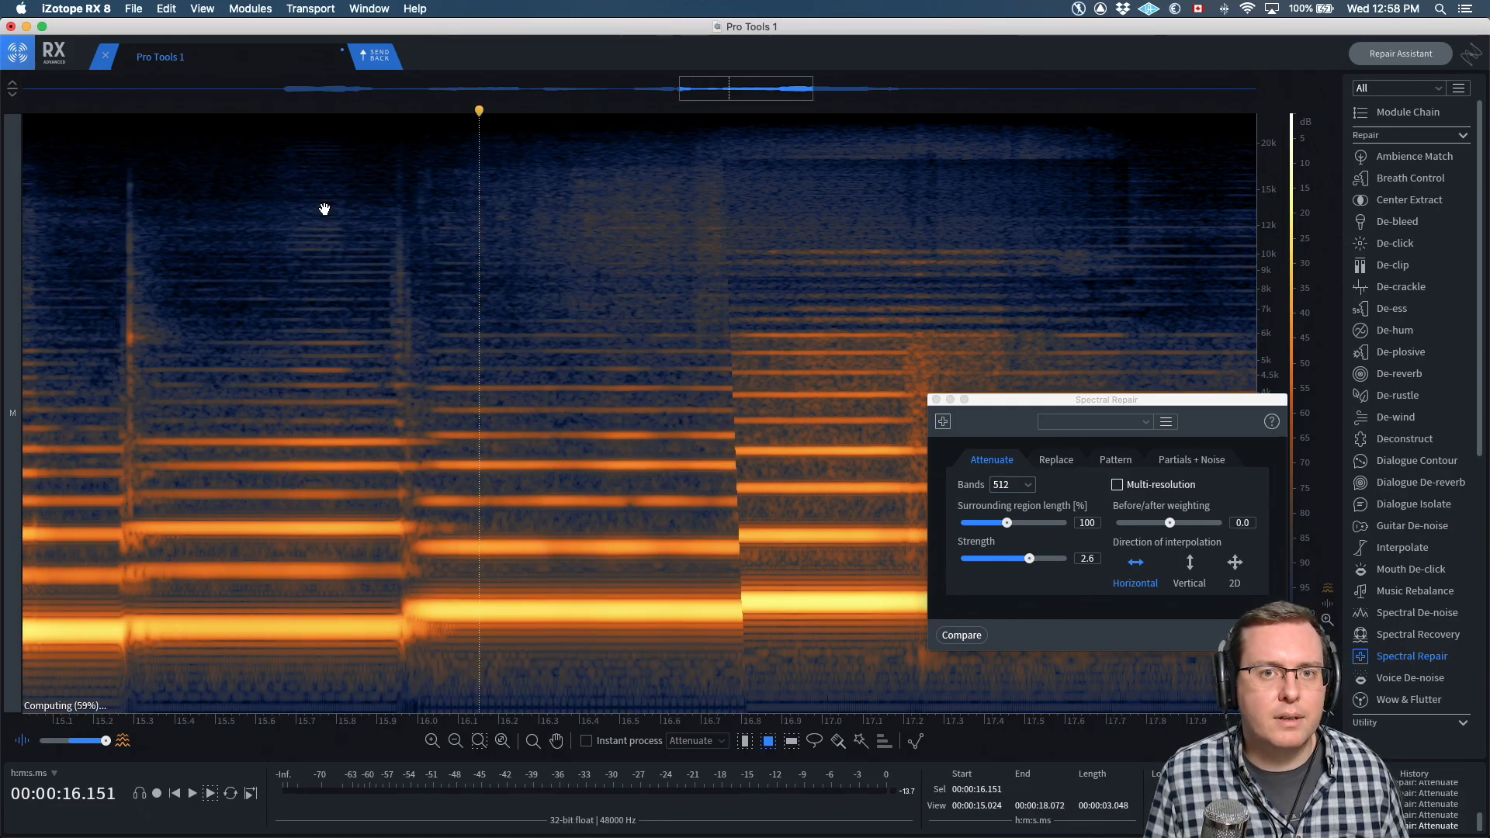
scroll(324, 209, left, 5)
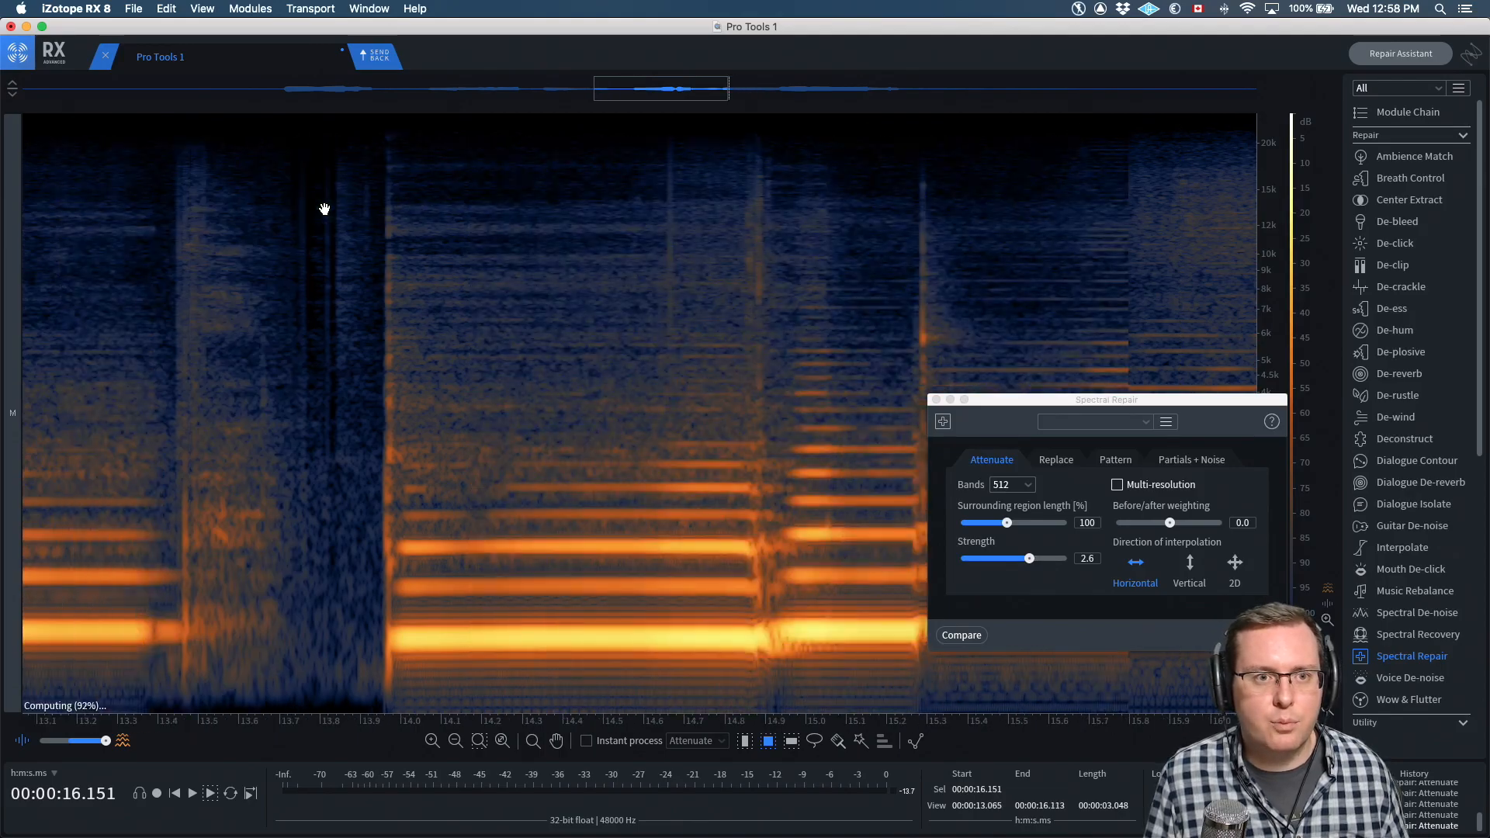
scroll(325, 209, down, 10)
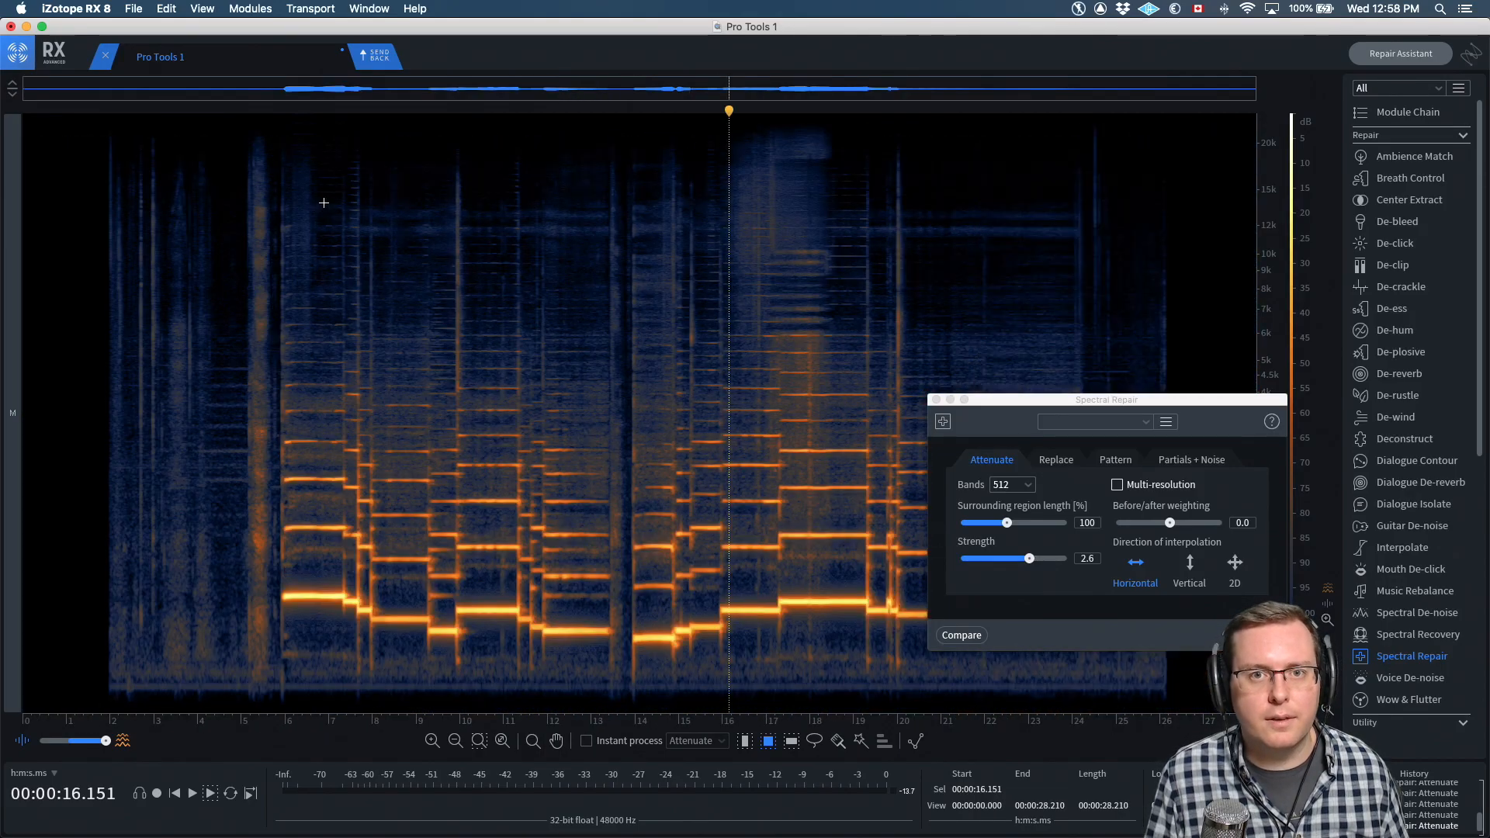
click(778, 207)
scroll(777, 207, up, 8)
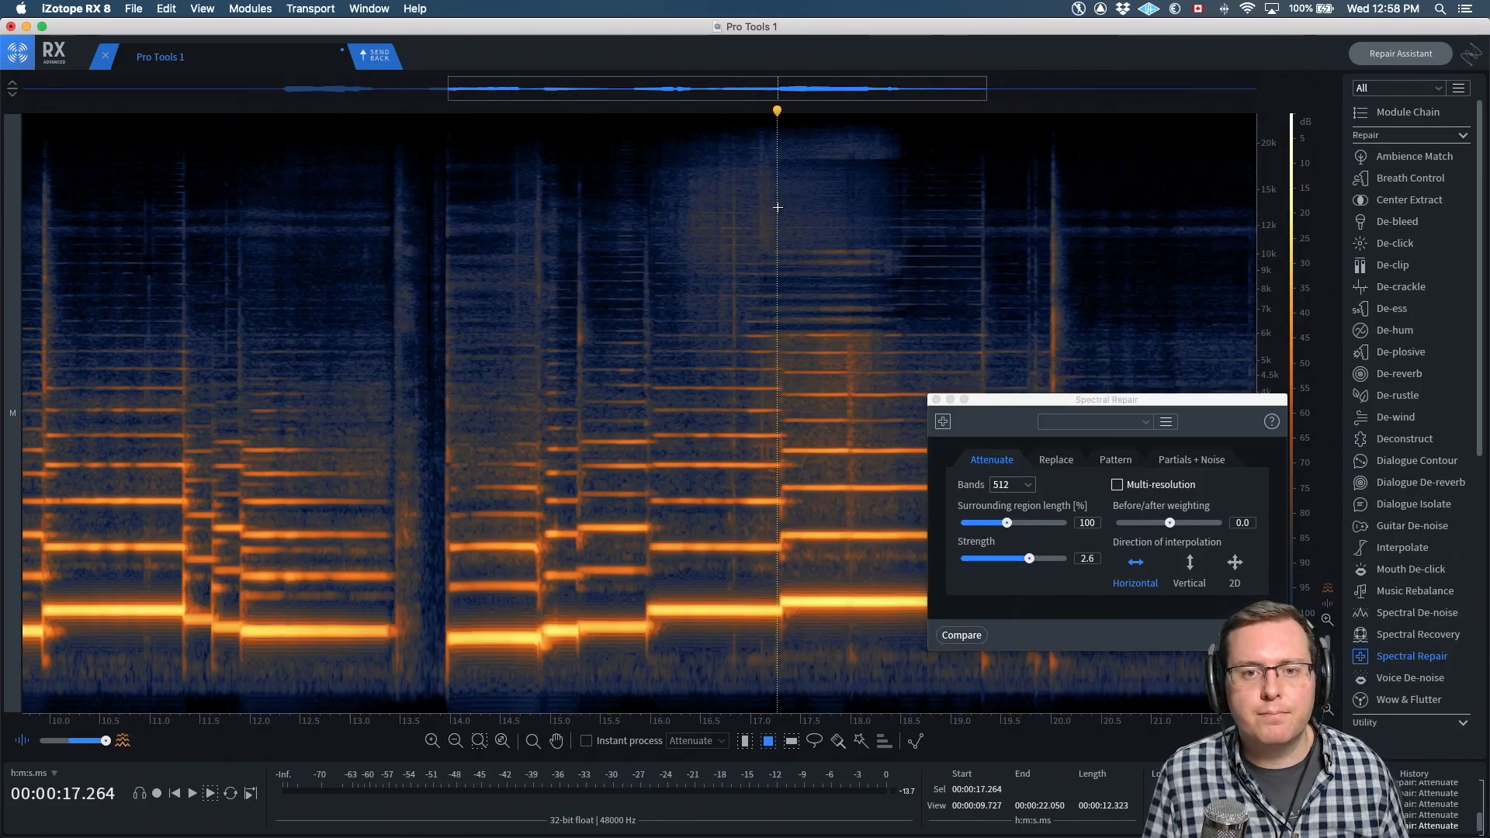
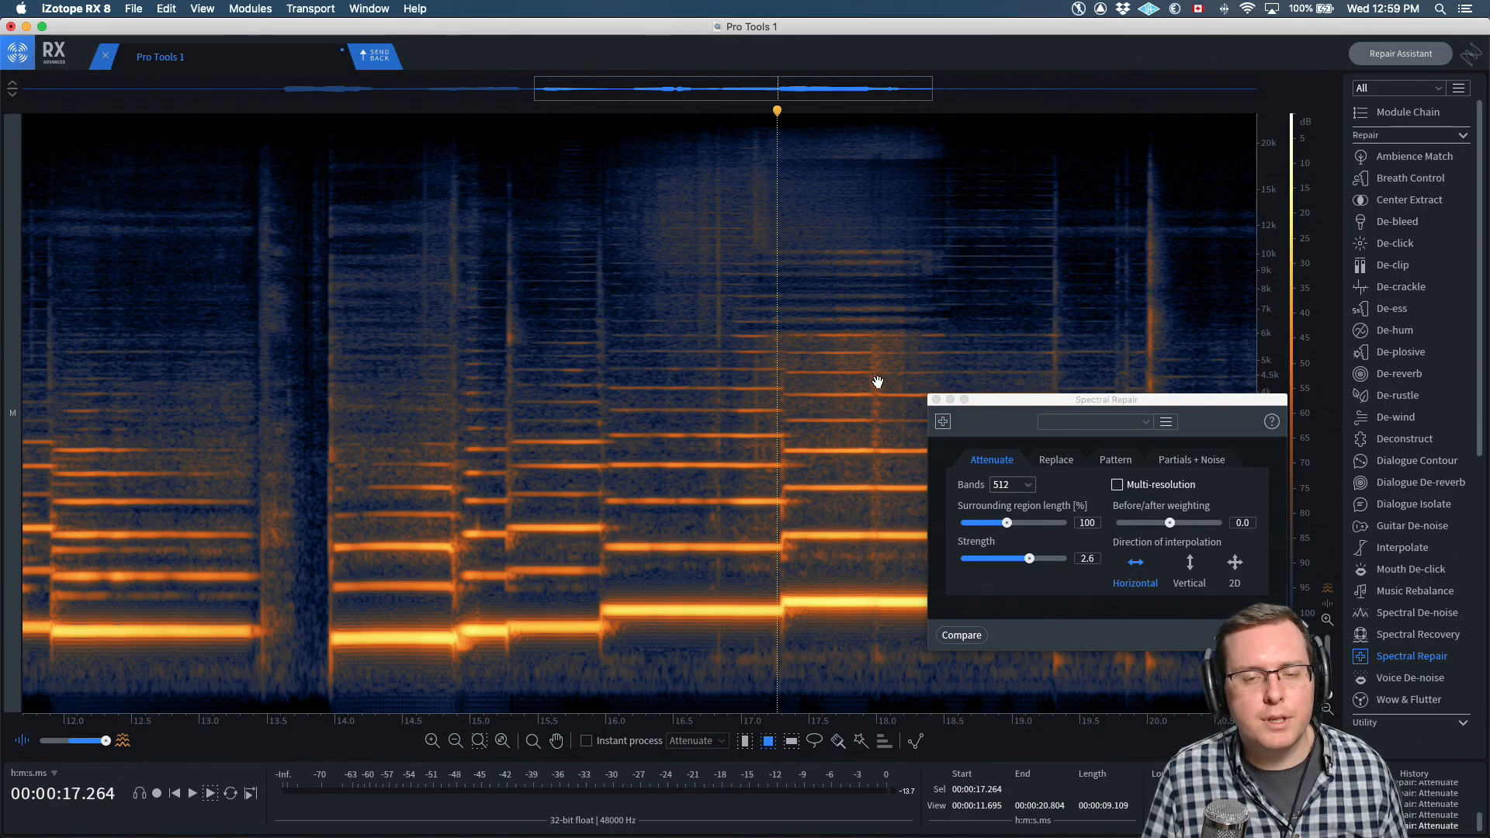
Send the repaired clarinet audio back to Pro Tools and render it through RX Connect
click(391, 63)
click(971, 784)
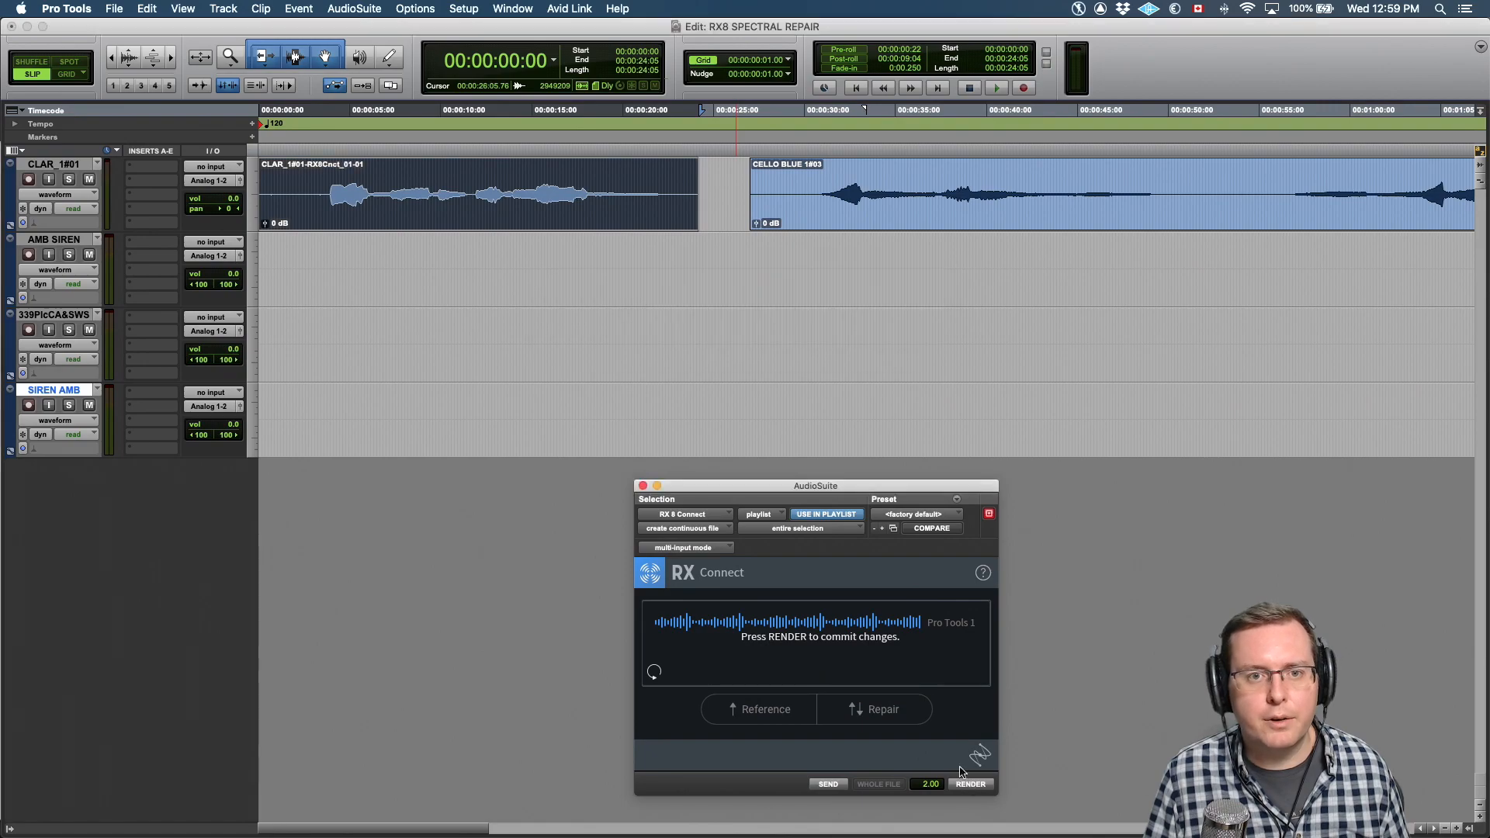
Find the CELLO BLUE 1#03 clip, play it from 00:00:56:22, and mark the passage from 00:01:02:06 to 00:01:07:04
scroll(902, 175, right, 3)
click(902, 174)
key(super+bracketleft)
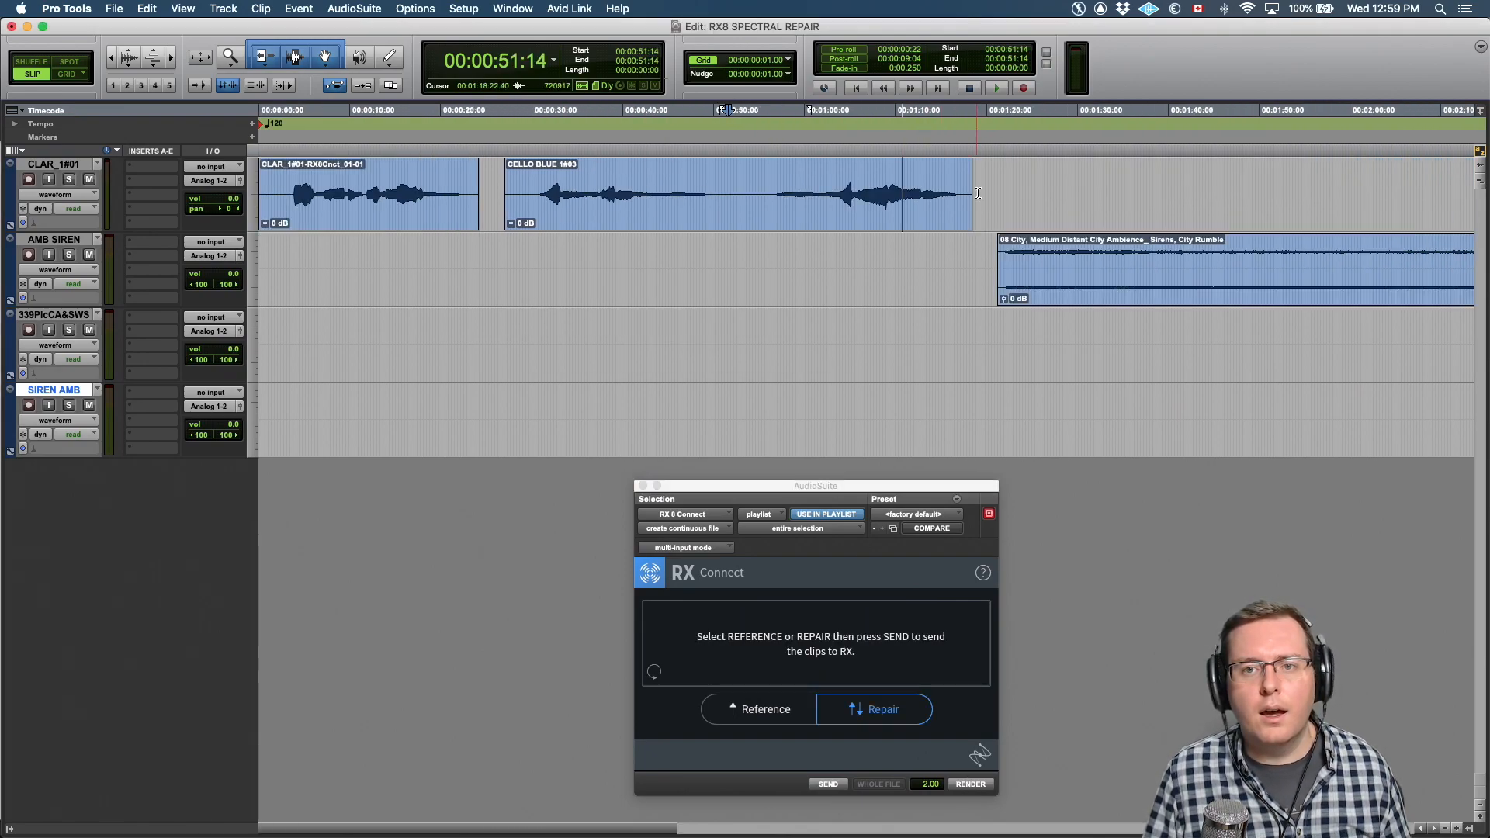
click(804, 175)
key(super+bracketright)
click(813, 177)
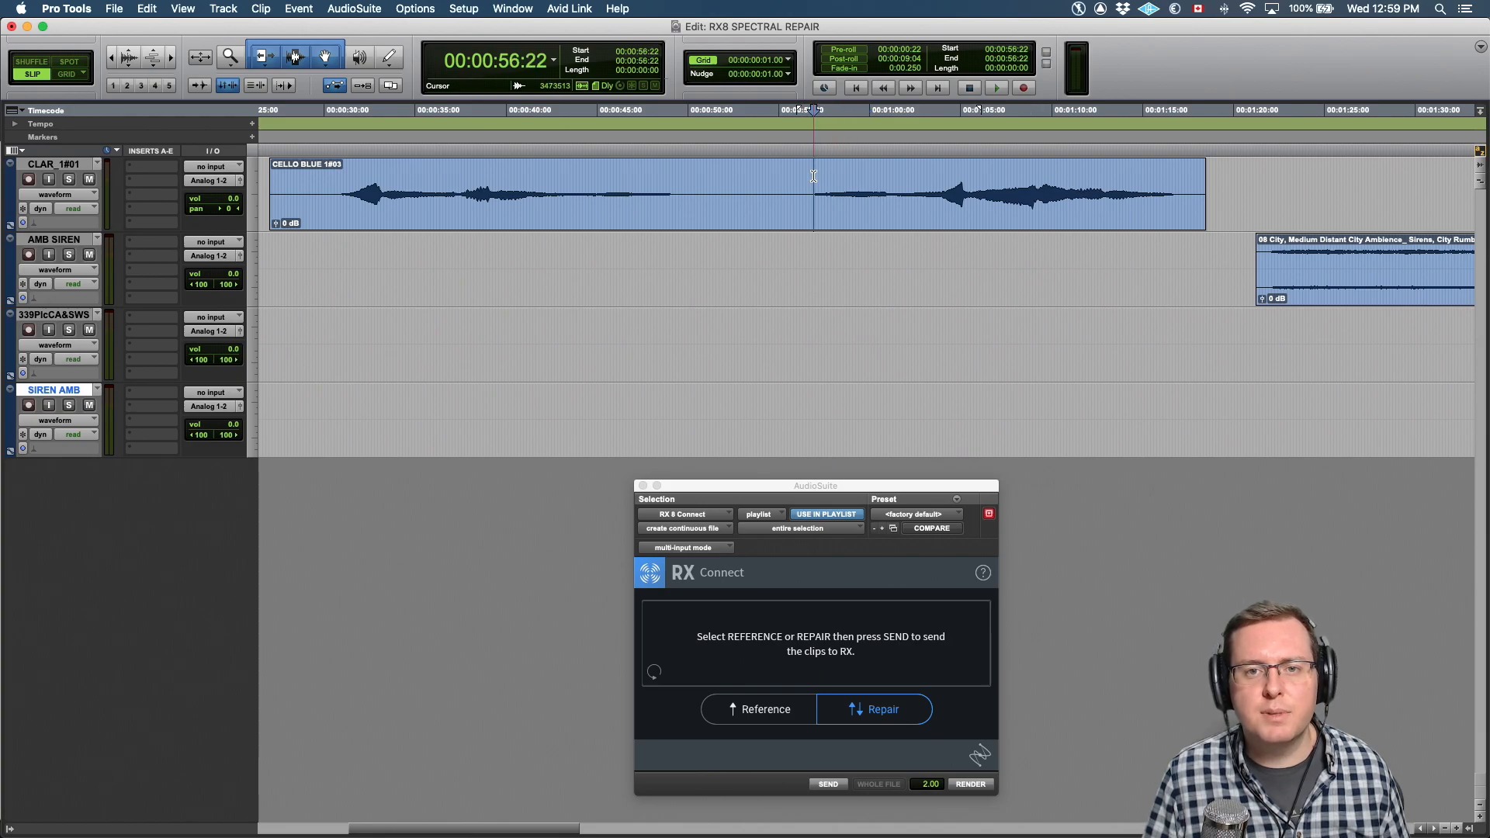
key(space)
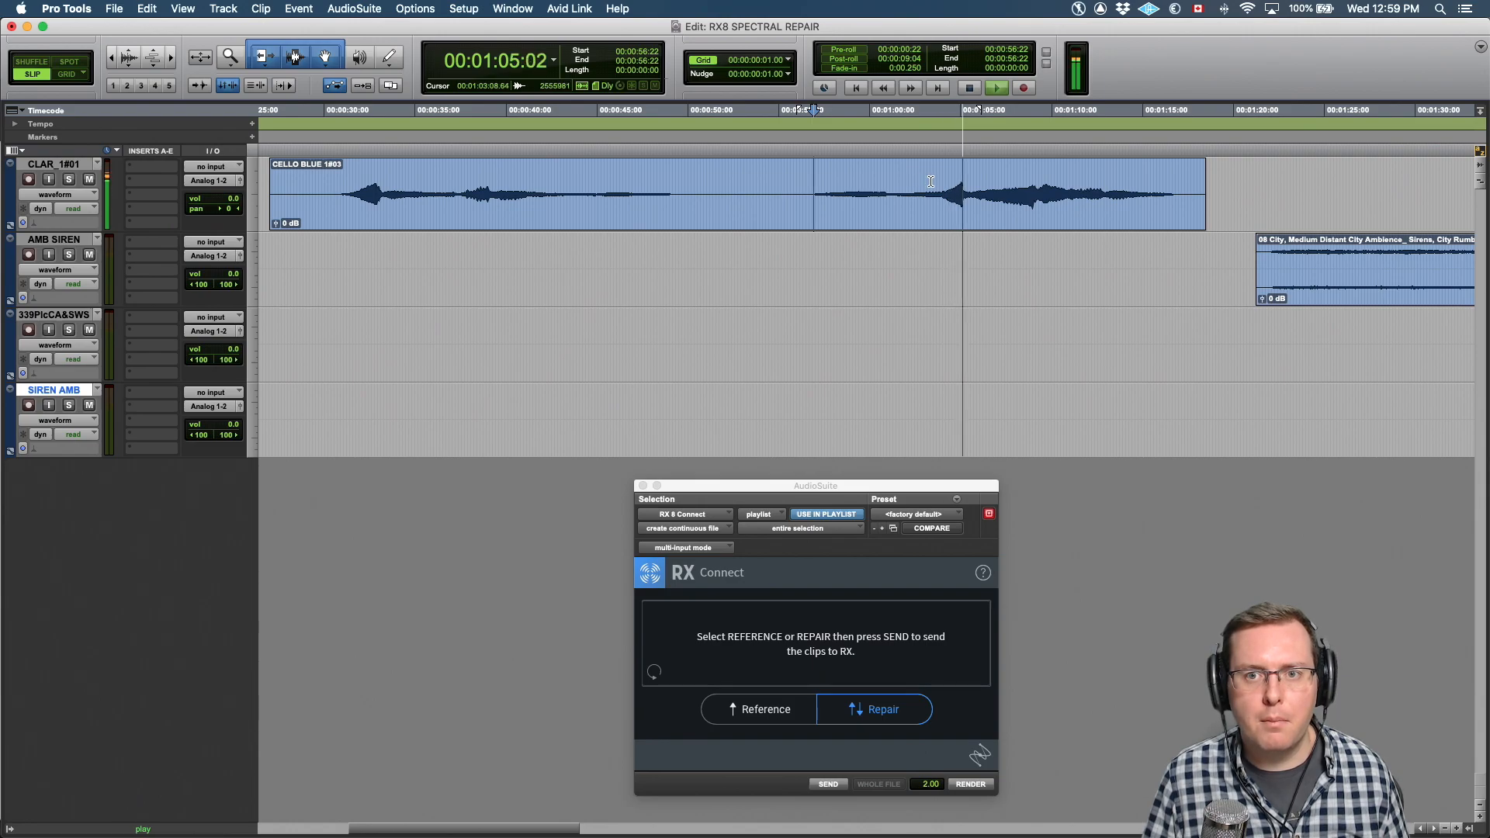
key(space)
click(911, 183)
drag(910, 182, 1001, 183)
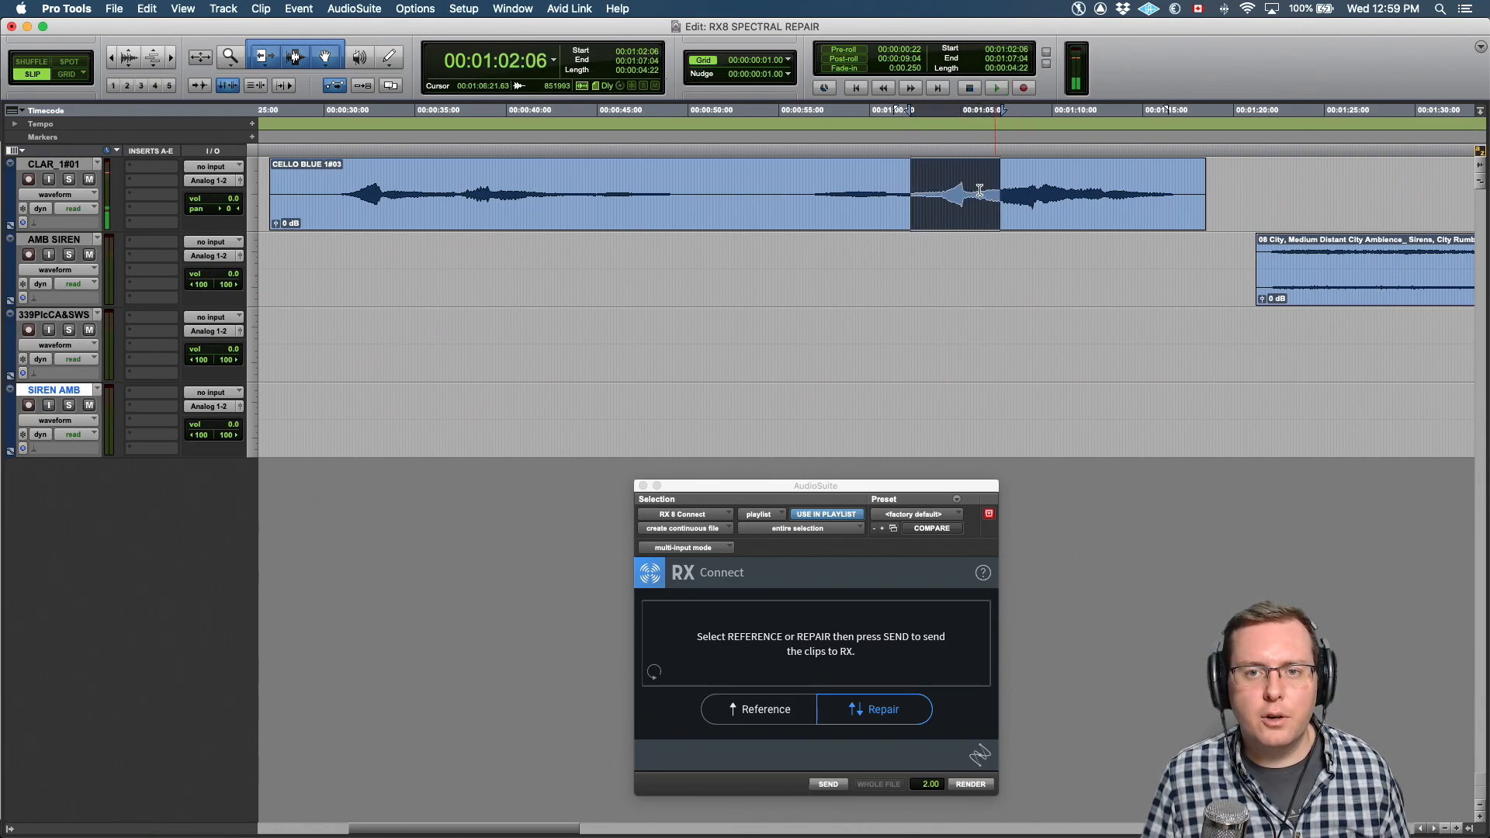
Split the cello clip at 00:00:56:16 and send its second part to RX 8 for repair
click(810, 184)
key(super+e)
click(905, 210)
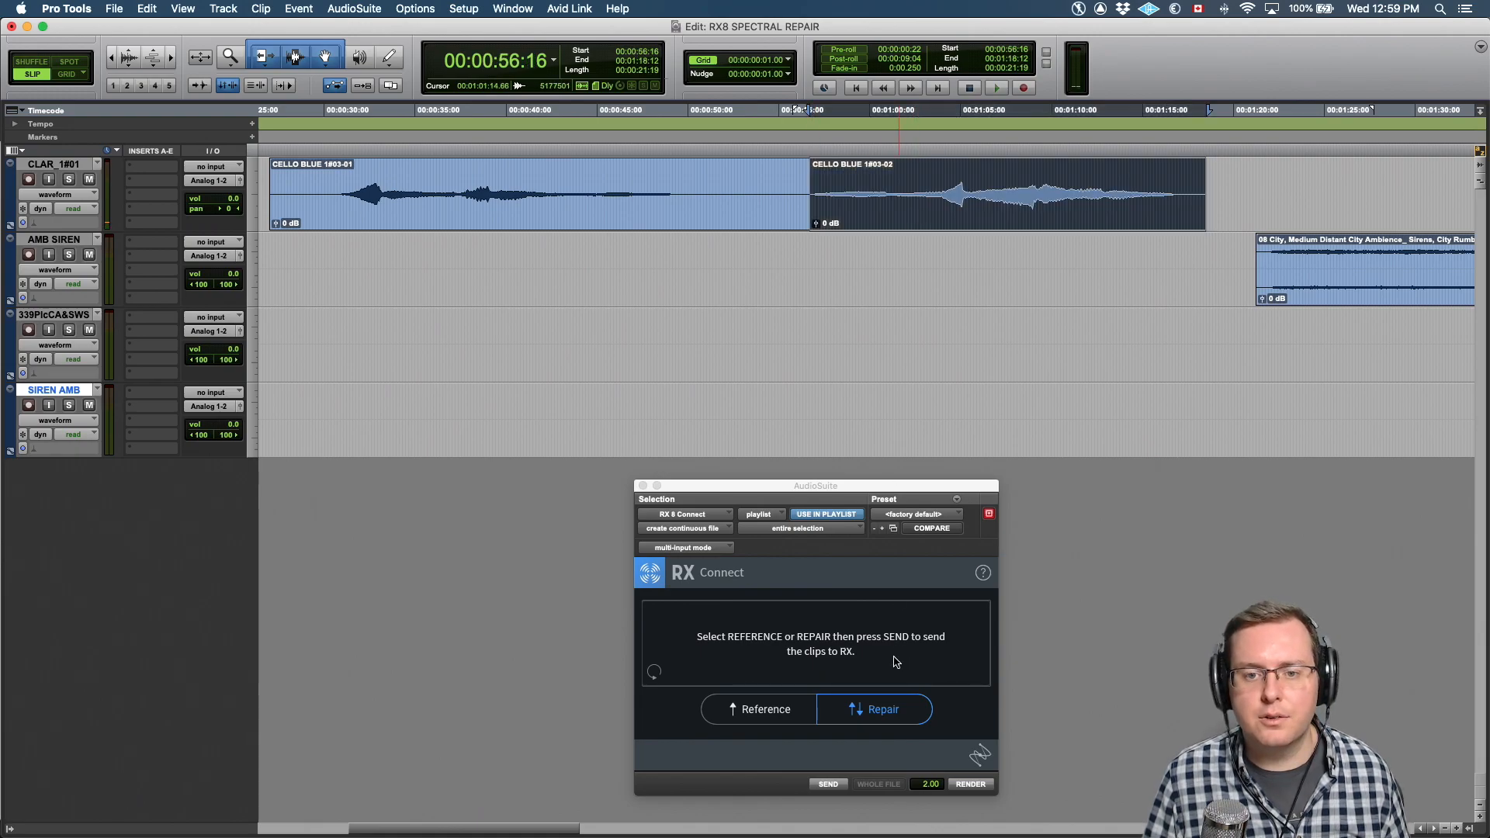
click(829, 784)
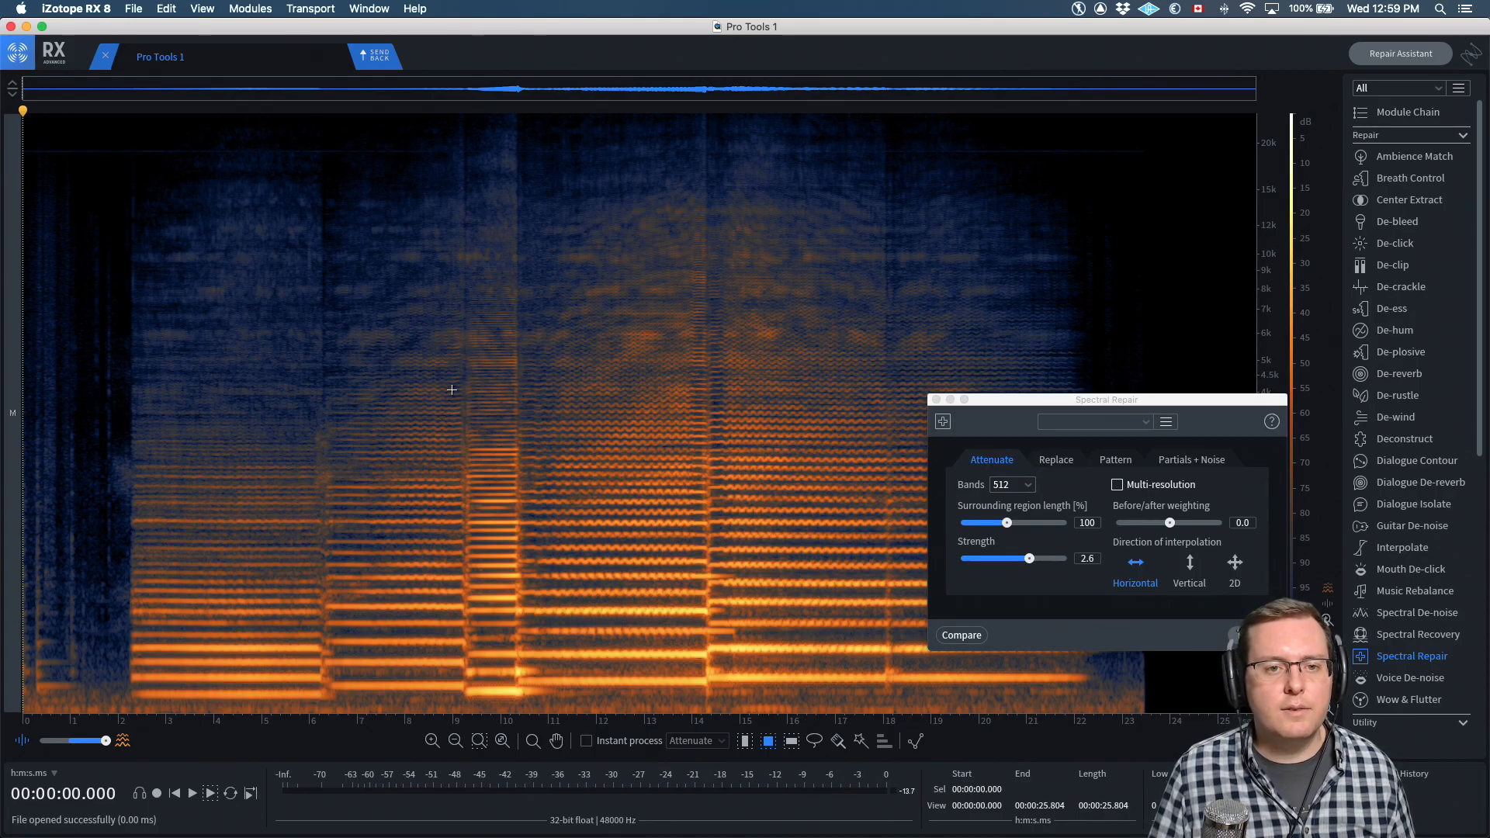
scroll(490, 396, up, 5)
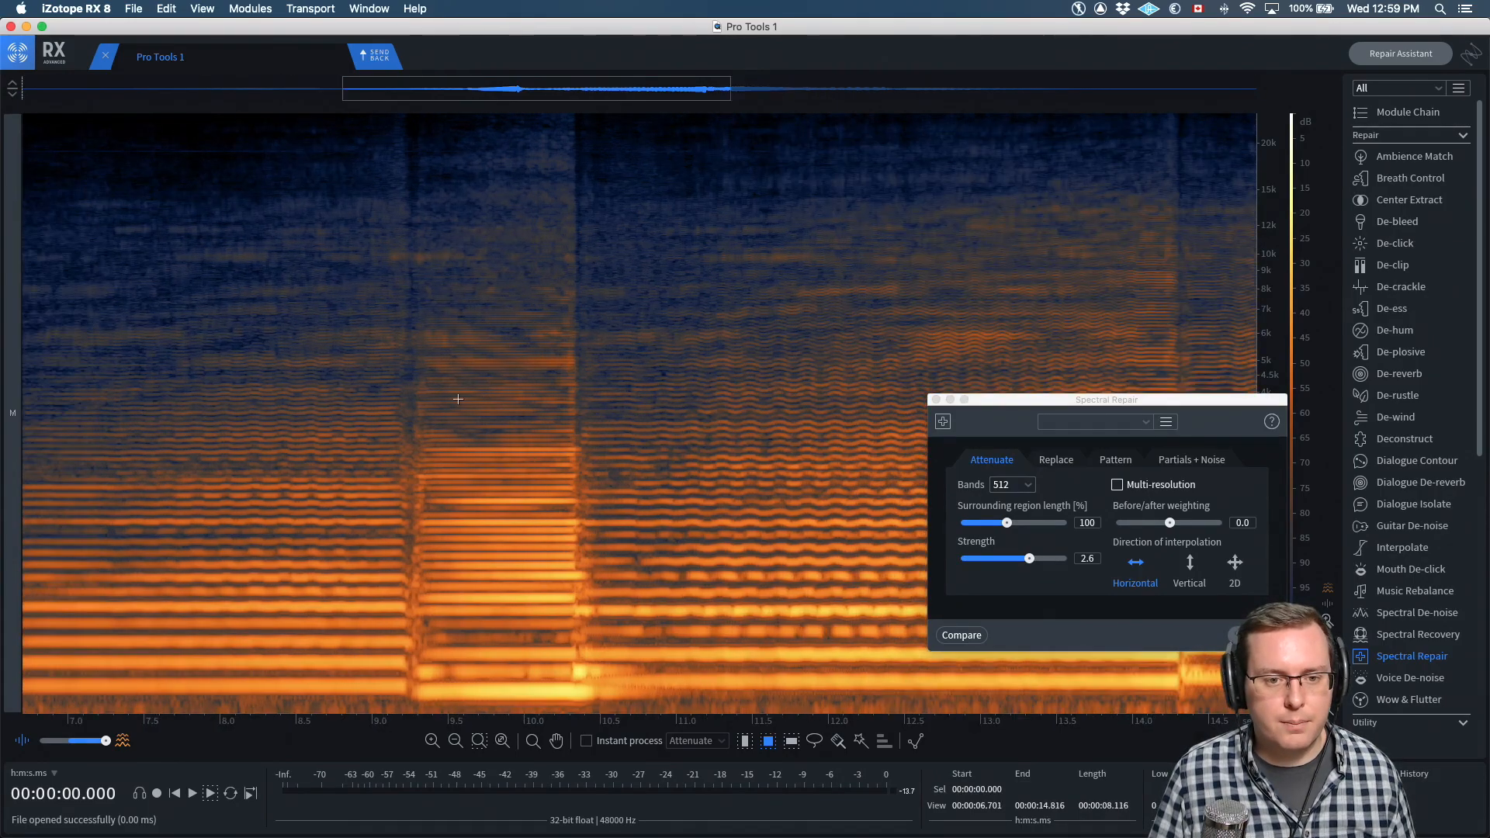
Select the lowest harmonic of the loud cello note from about 9.272 to 10.418 seconds and attenuate it with Spectral Repair
scroll(389, 385, down, 5)
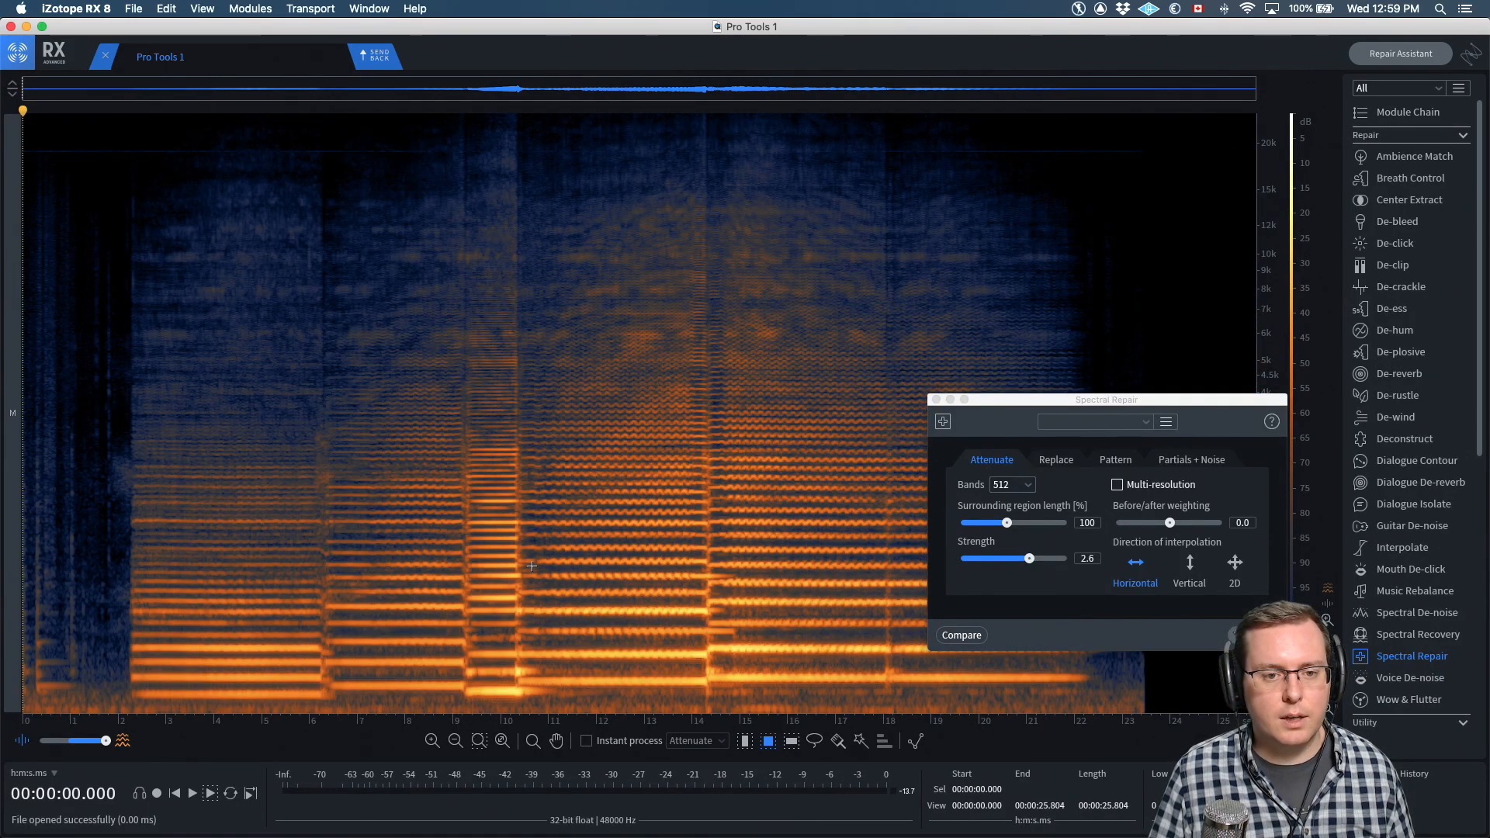
key(Escape)
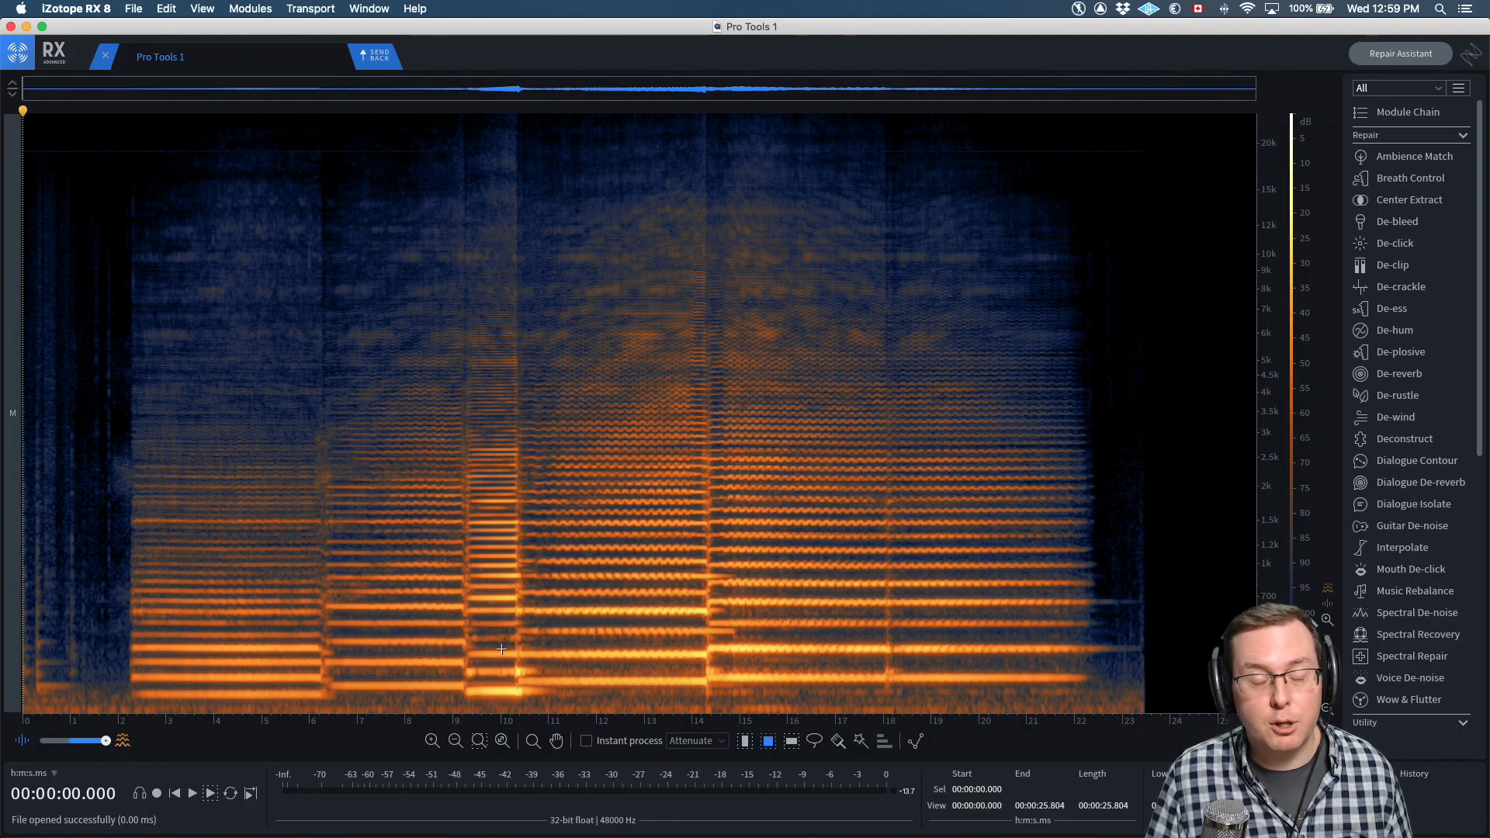
scroll(502, 649, up, 10)
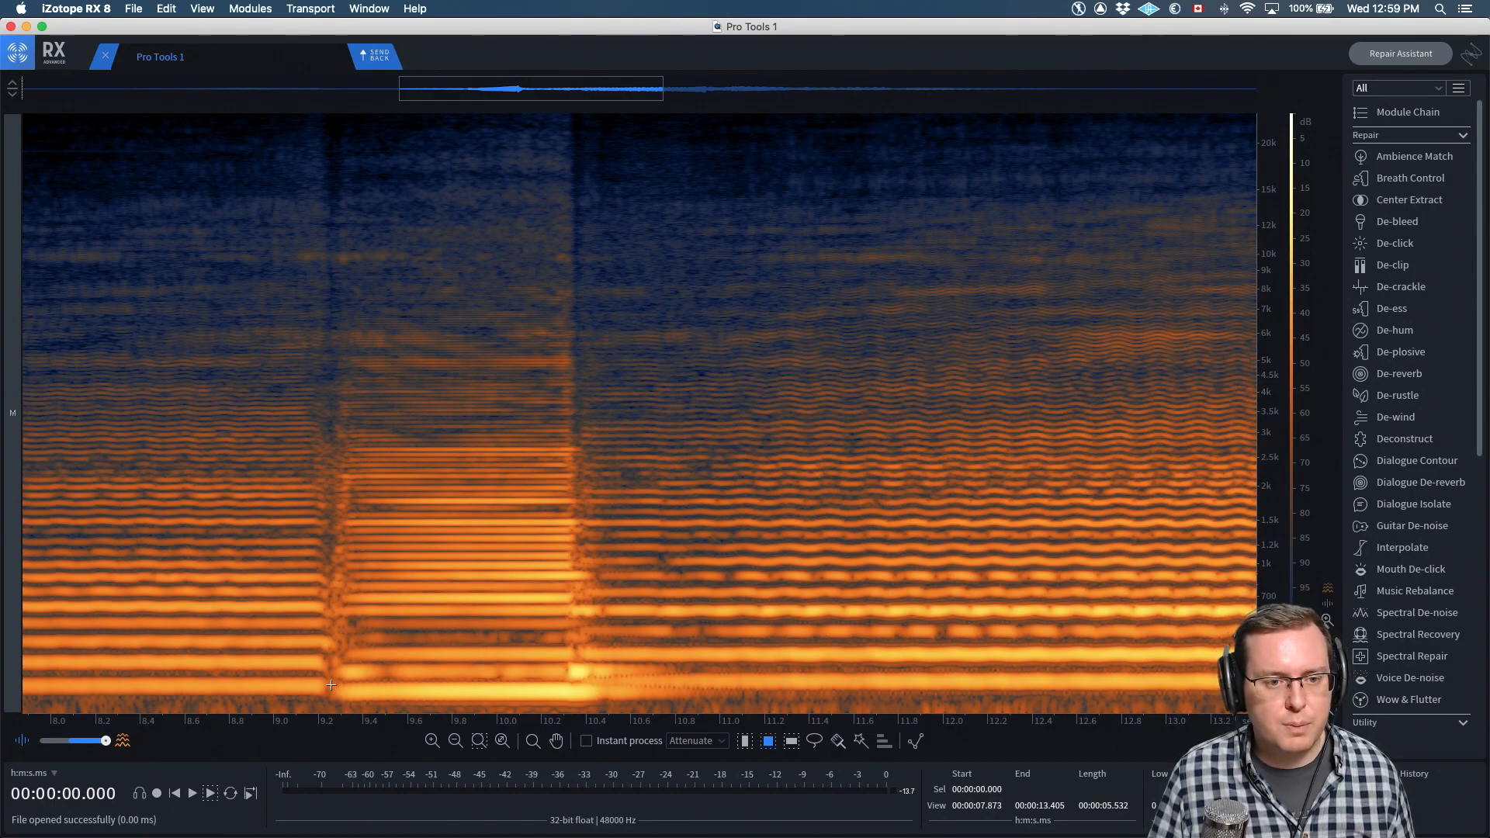
key(5)
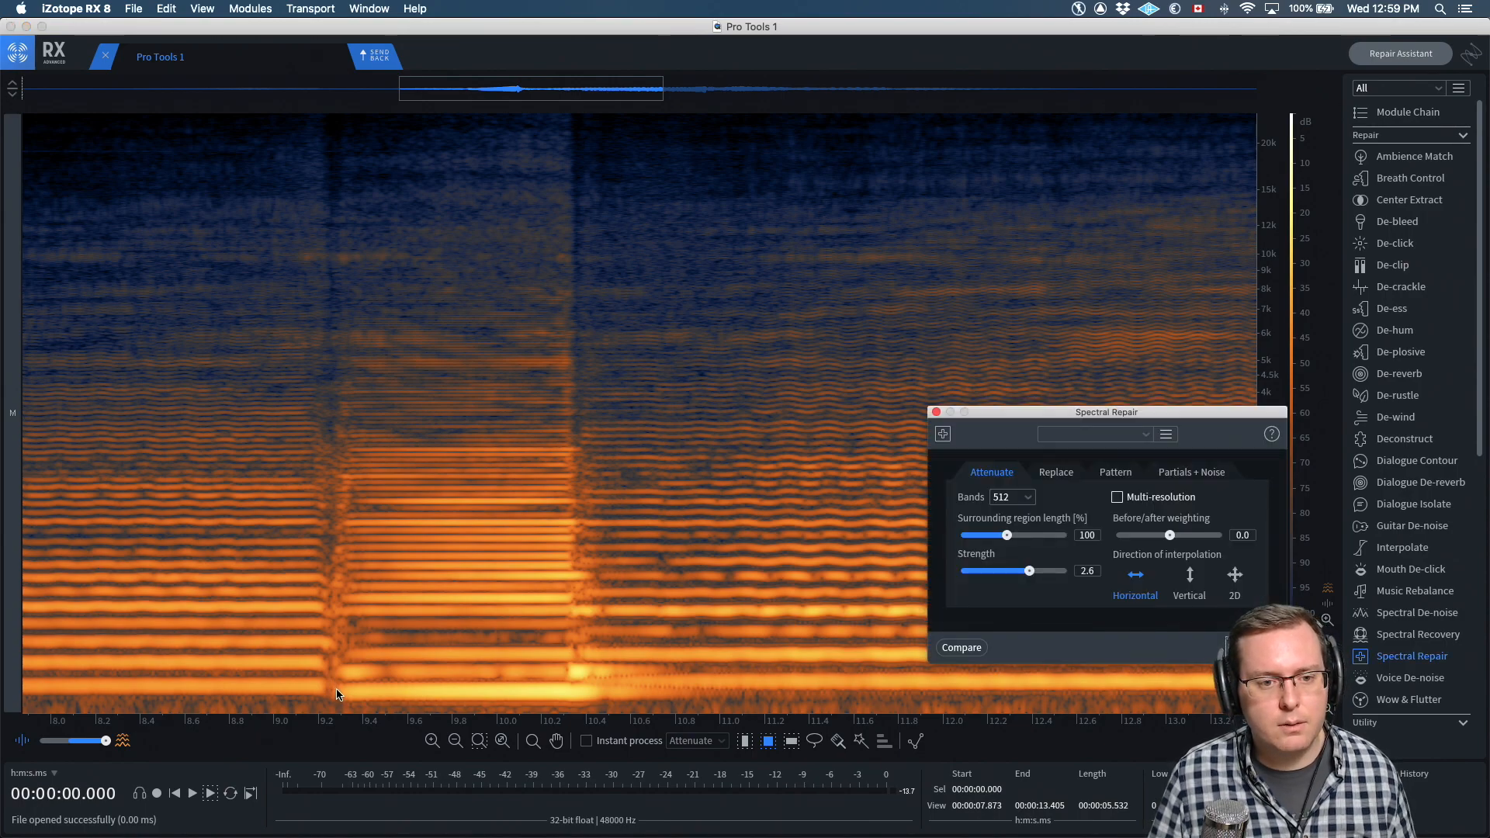
click(335, 690)
drag(336, 685, 591, 700)
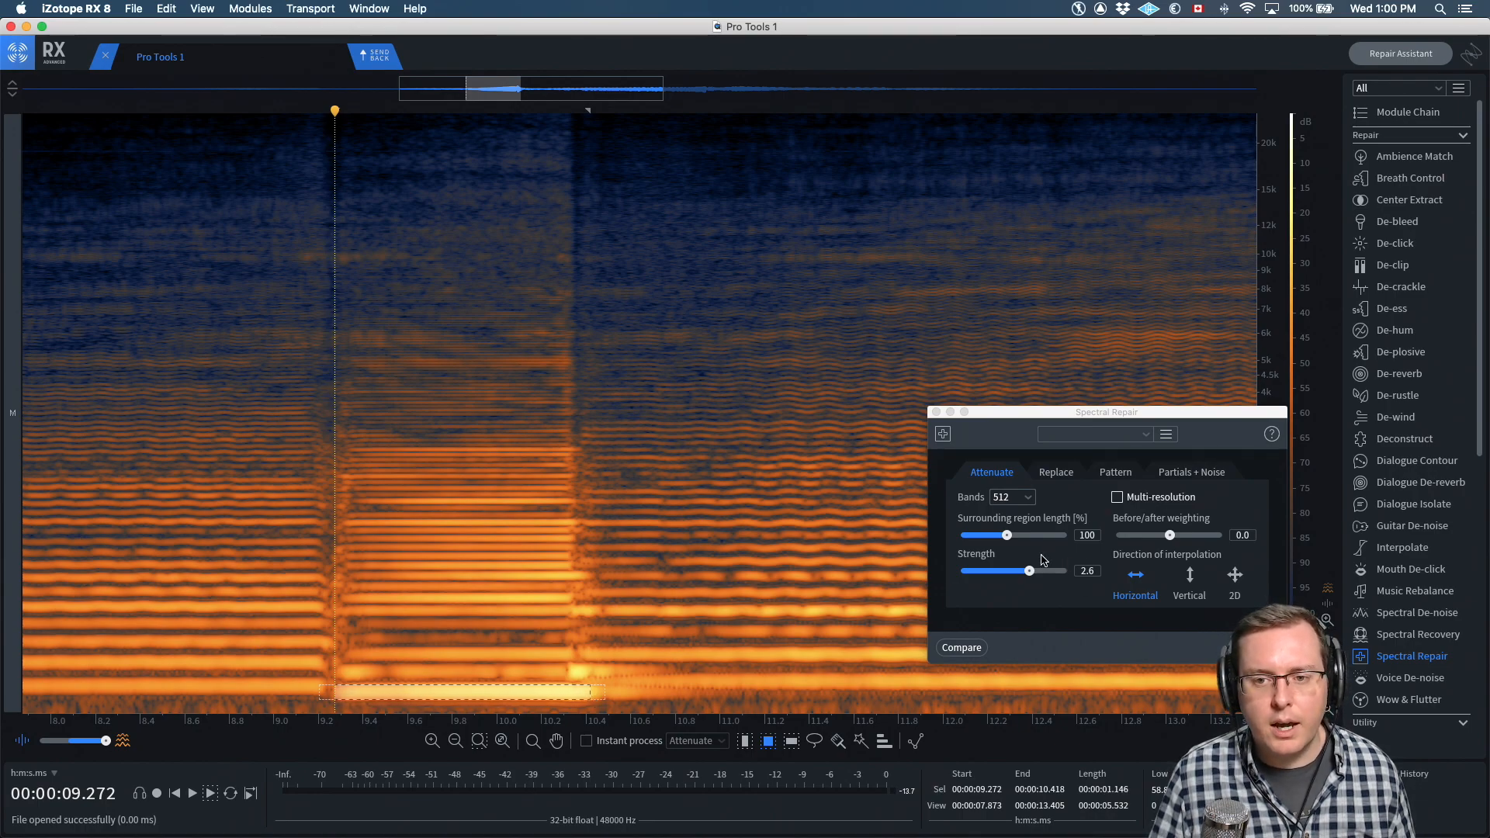
click(1246, 647)
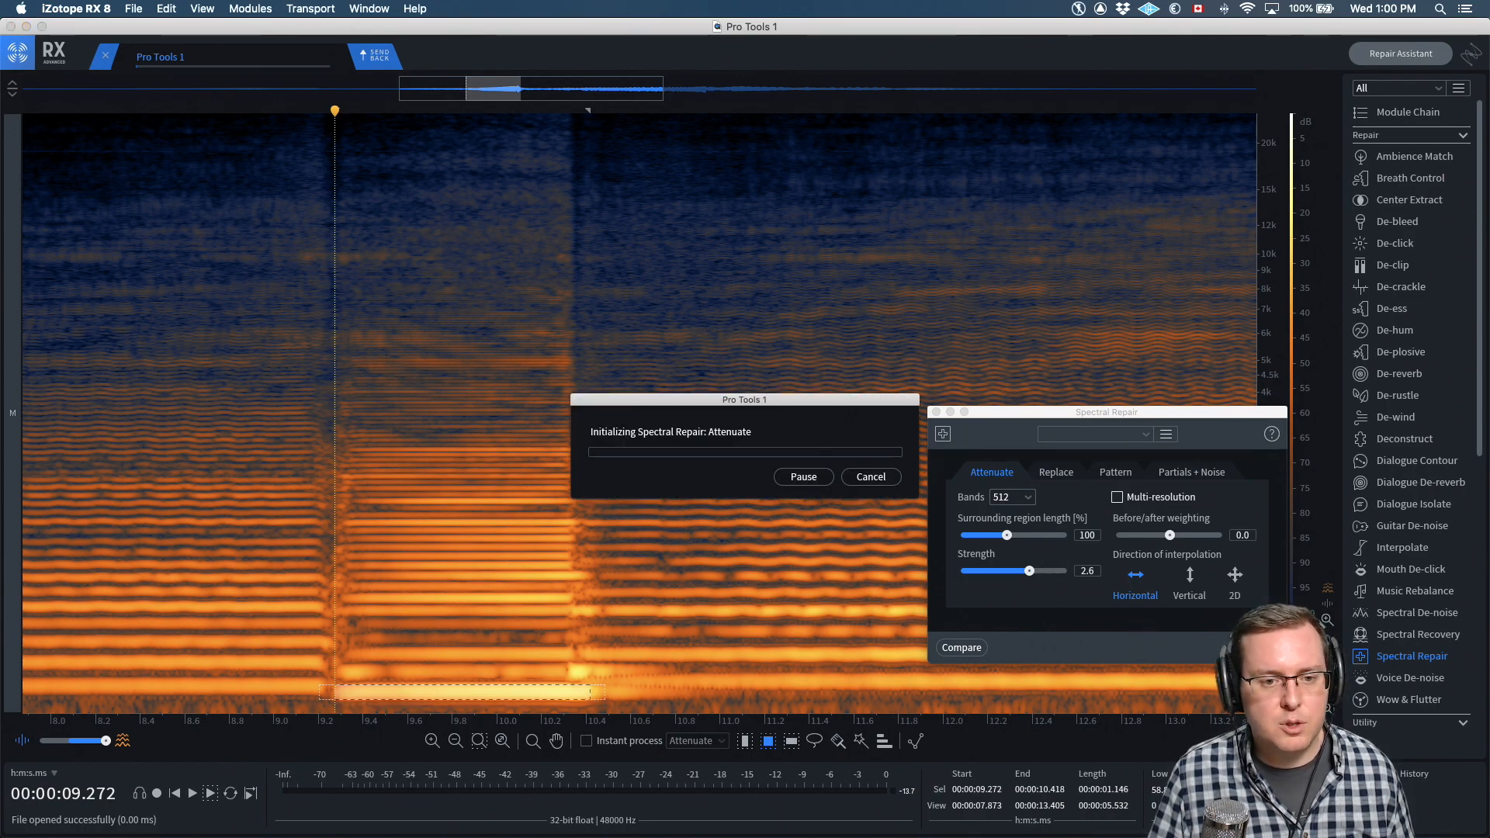
Play back the edited audio from about 8.57 s to check the attenuated lowest band
click(177, 506)
key(space)
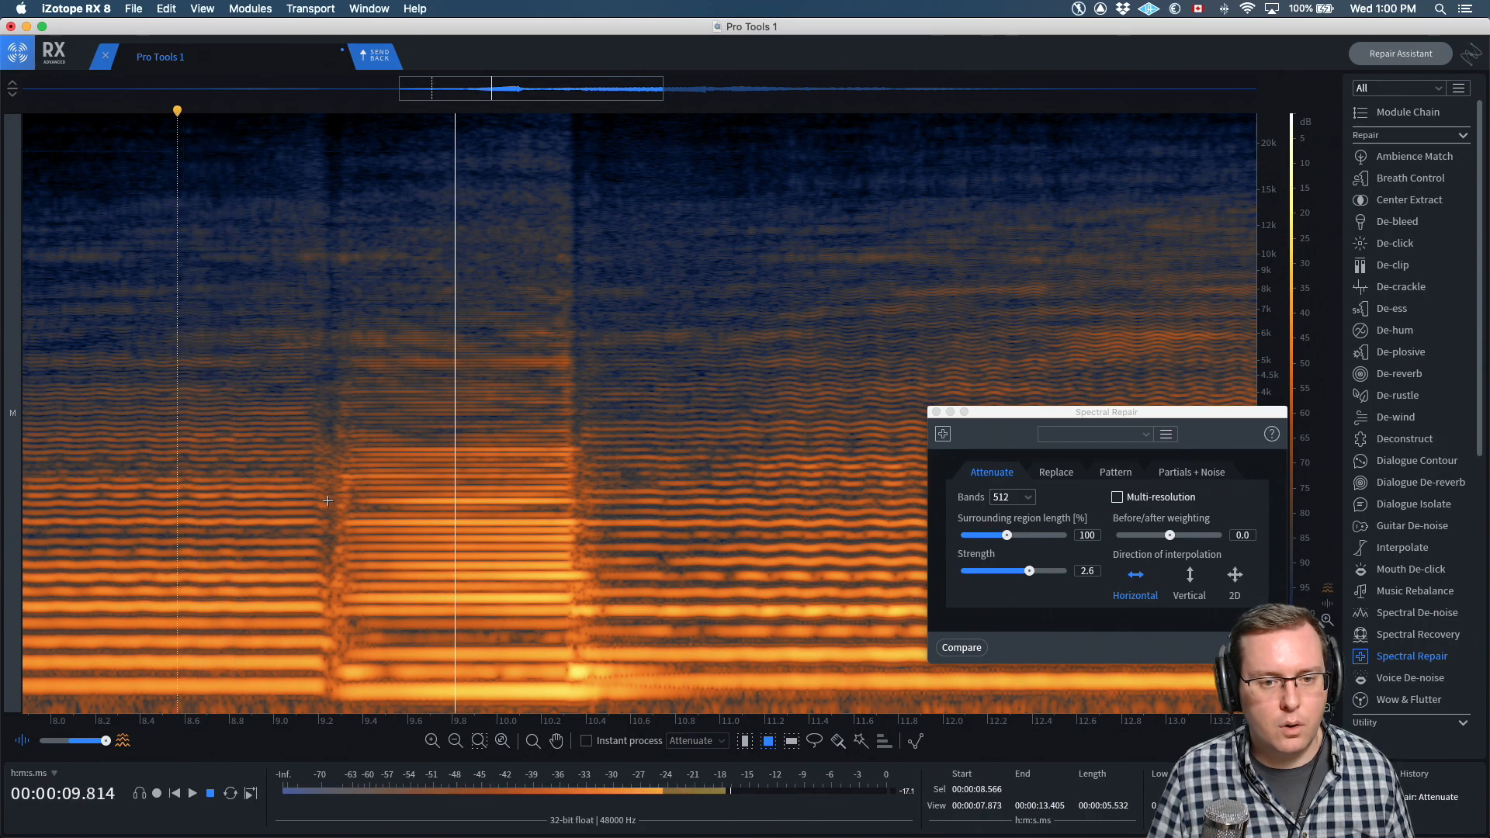
key(space)
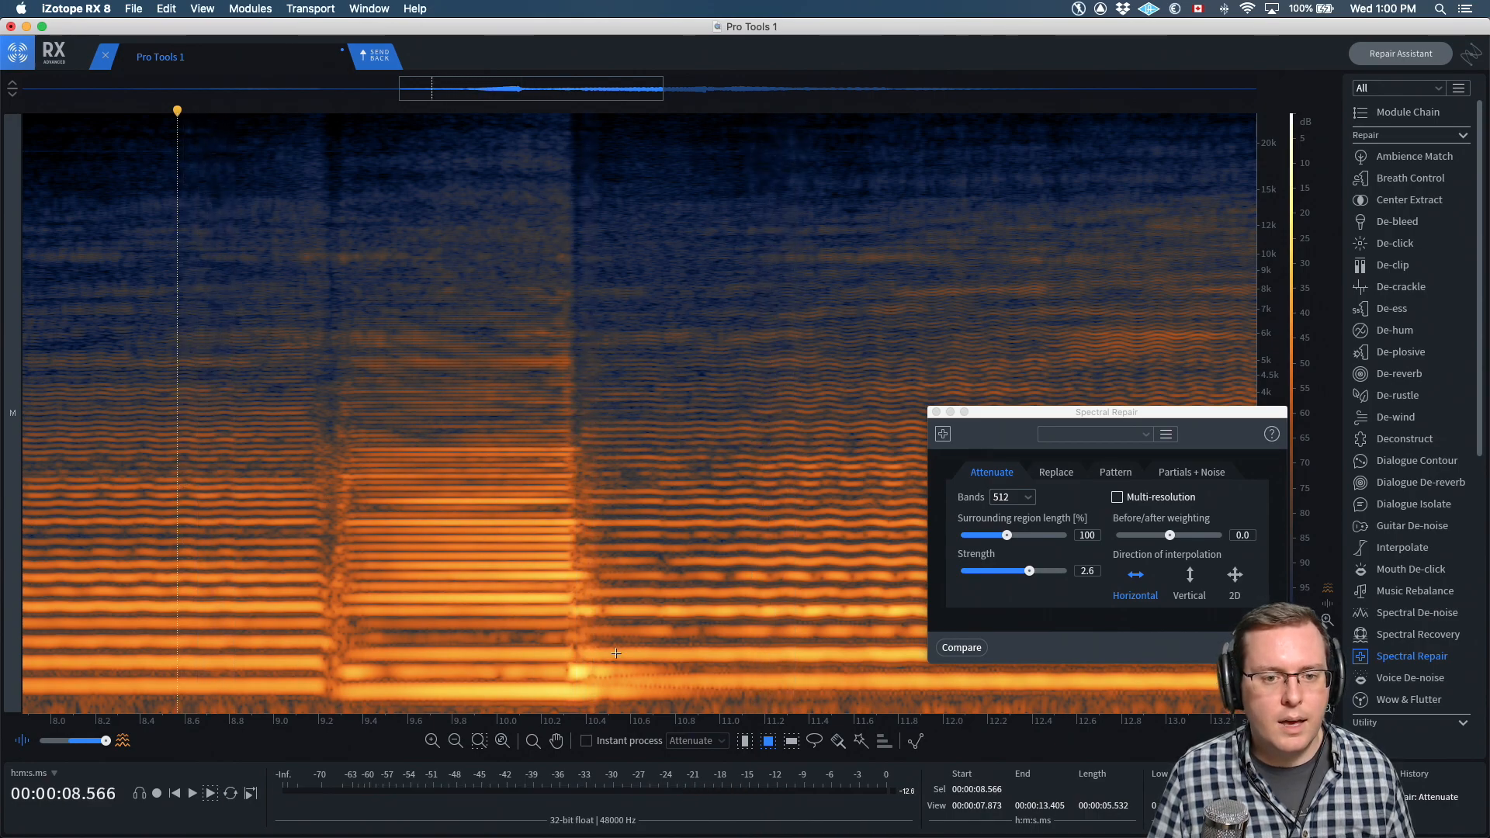
Select the small low-frequency spot where the note ends, around 10.4 s, and apply the Attenuate repair twice
drag(567, 662, 591, 681)
key(Return)
key(Return)
Play the audio from 8.6 s through the end of the repaired note
click(184, 501)
key(space)
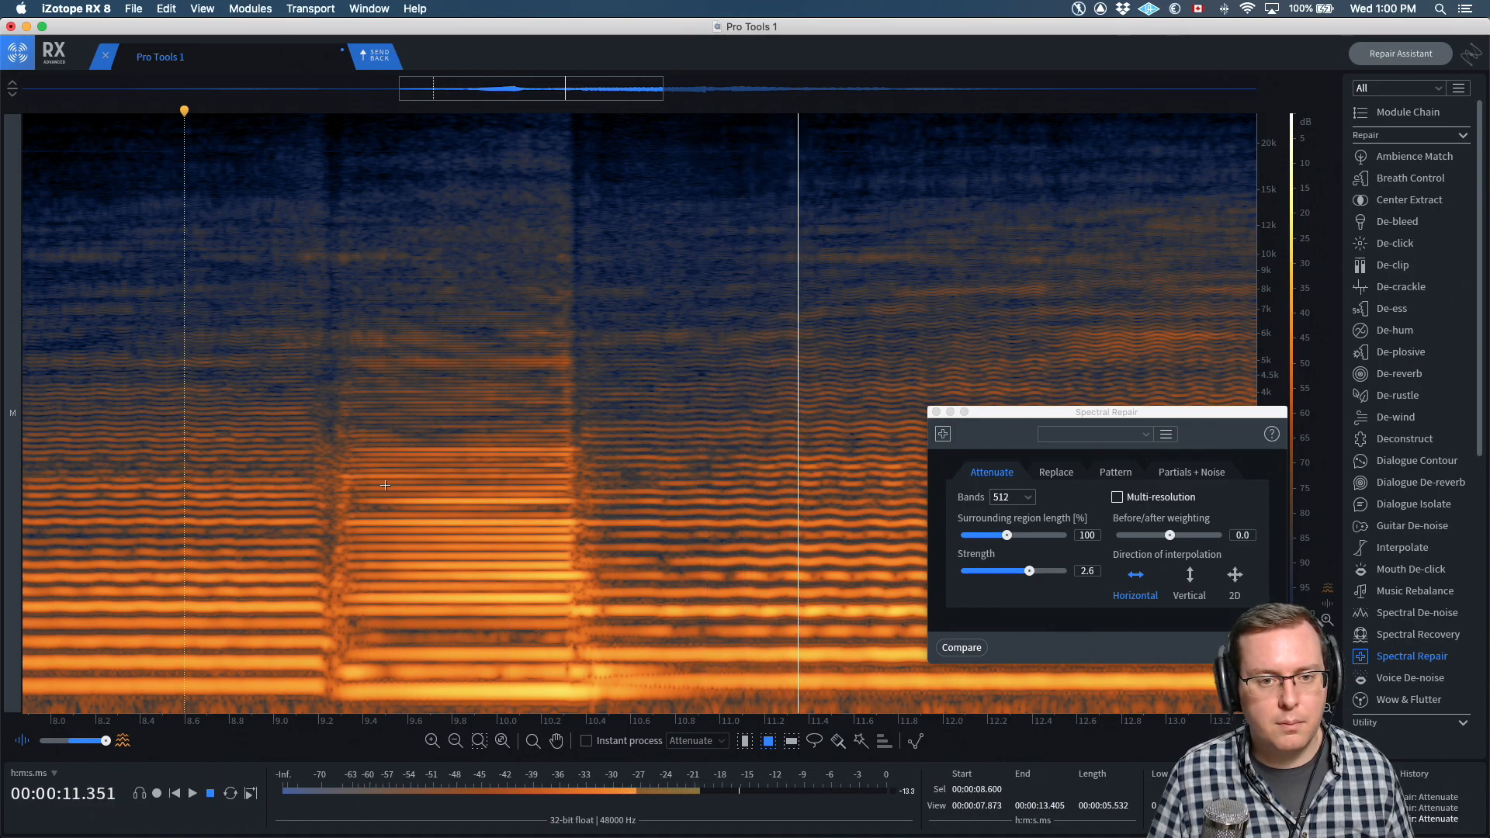
key(space)
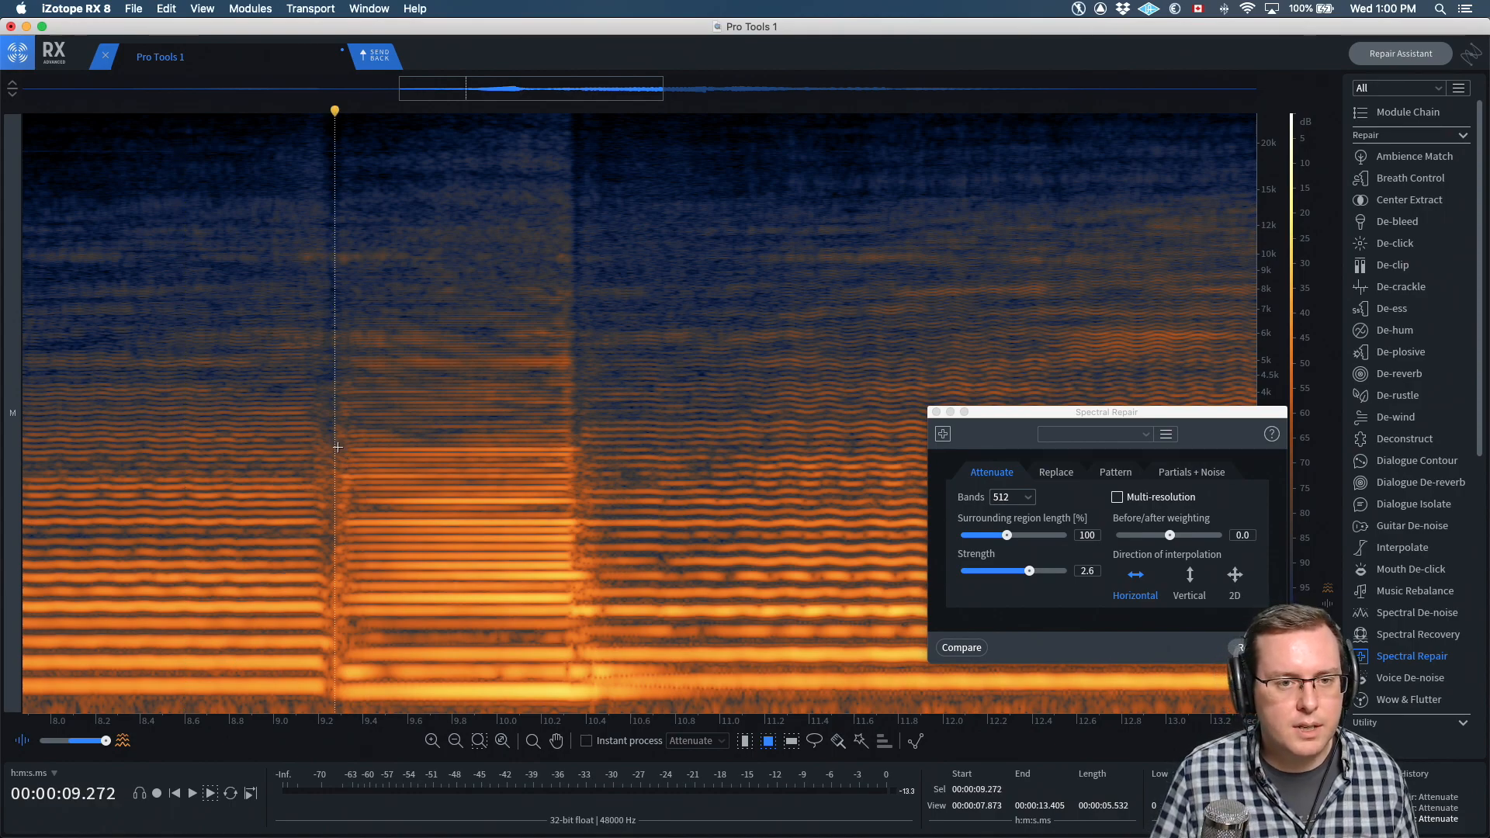
Audition the midrange harmonics alone between about 9.27 and 10.38 s, using a frequency selection, a lower one, and one spanning both bands
drag(335, 444, 586, 517)
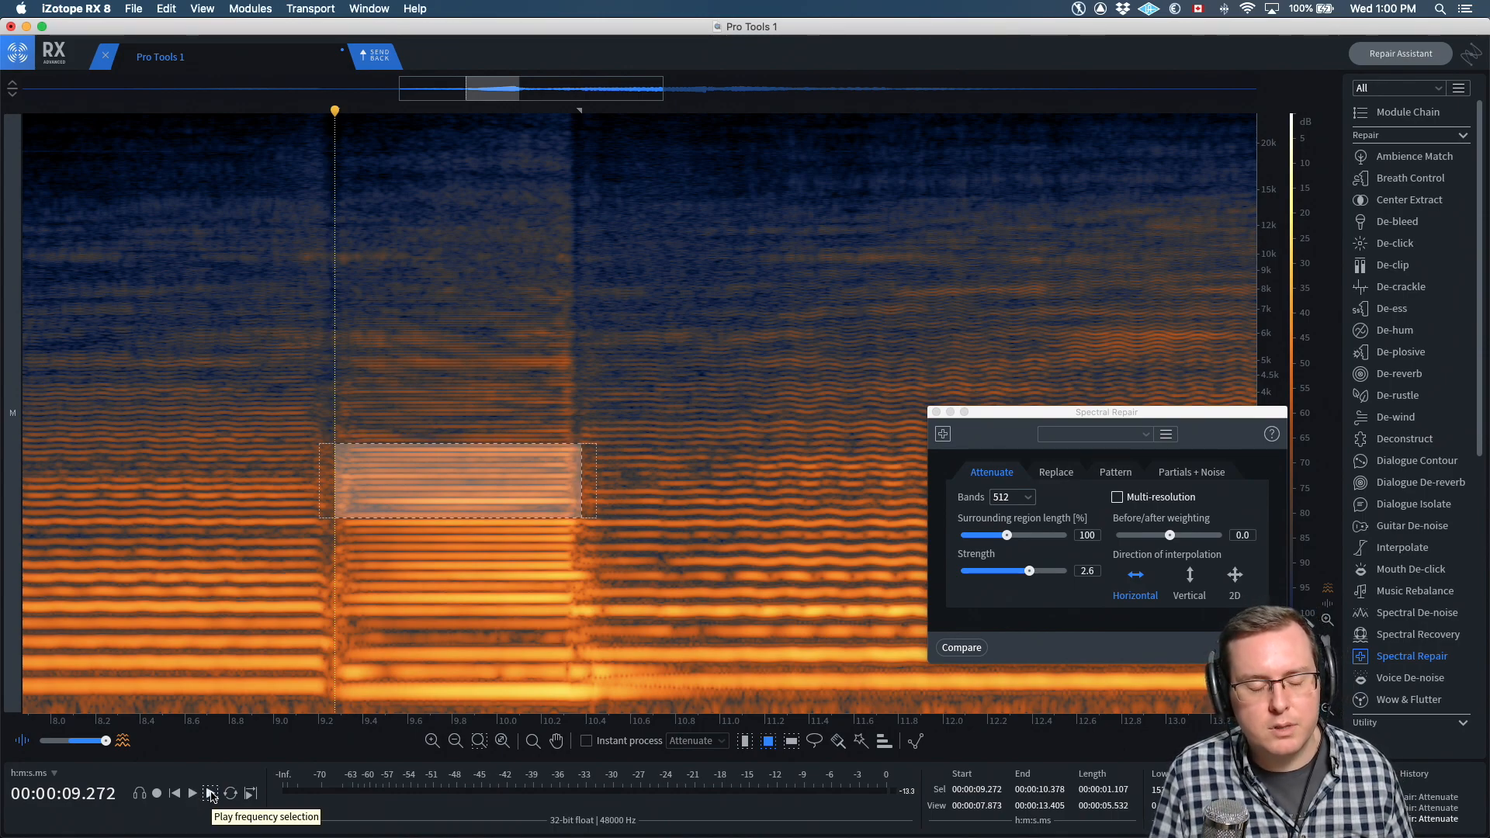
click(210, 795)
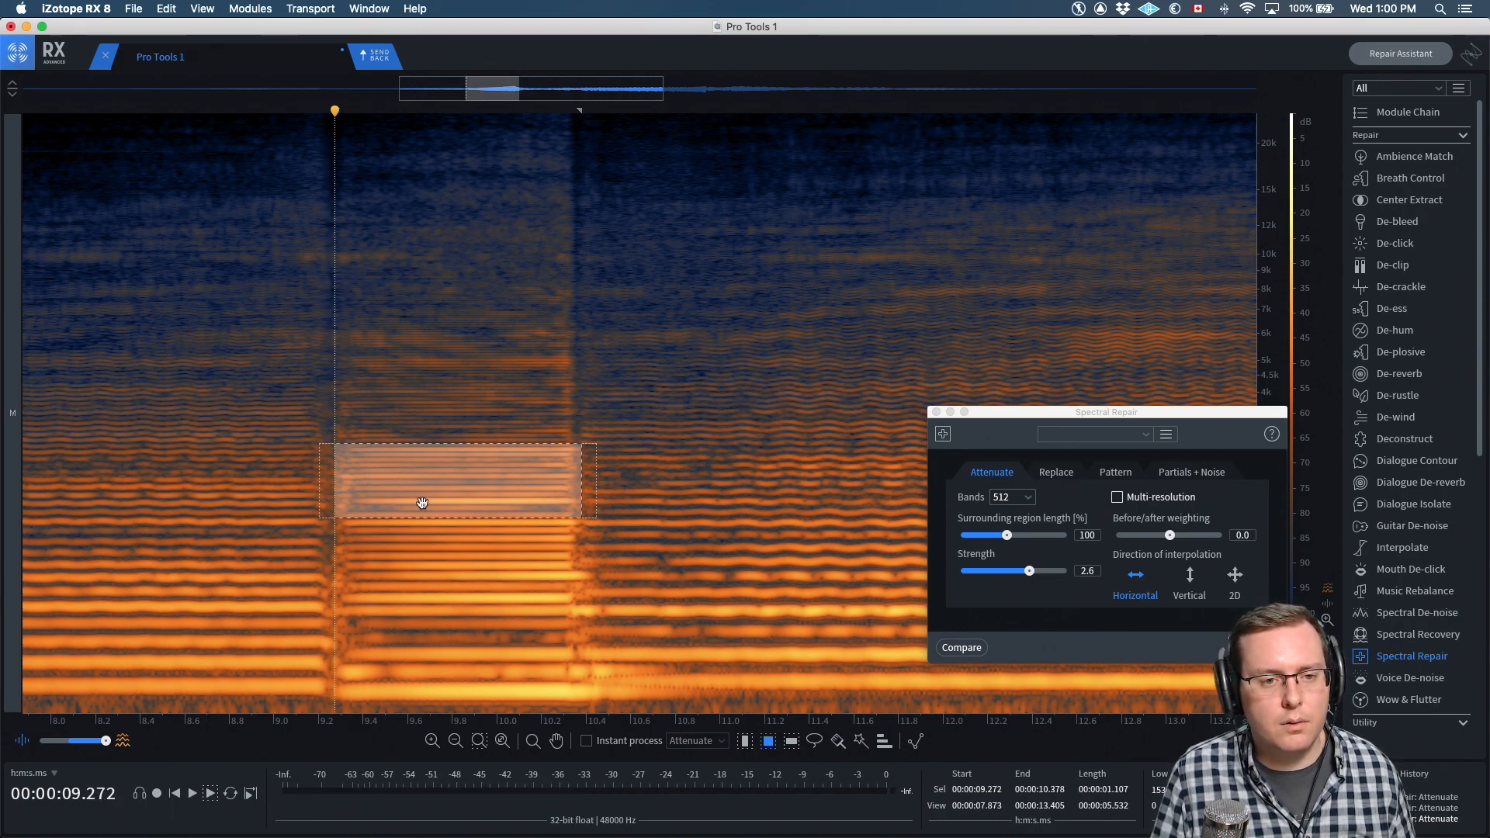
key(space)
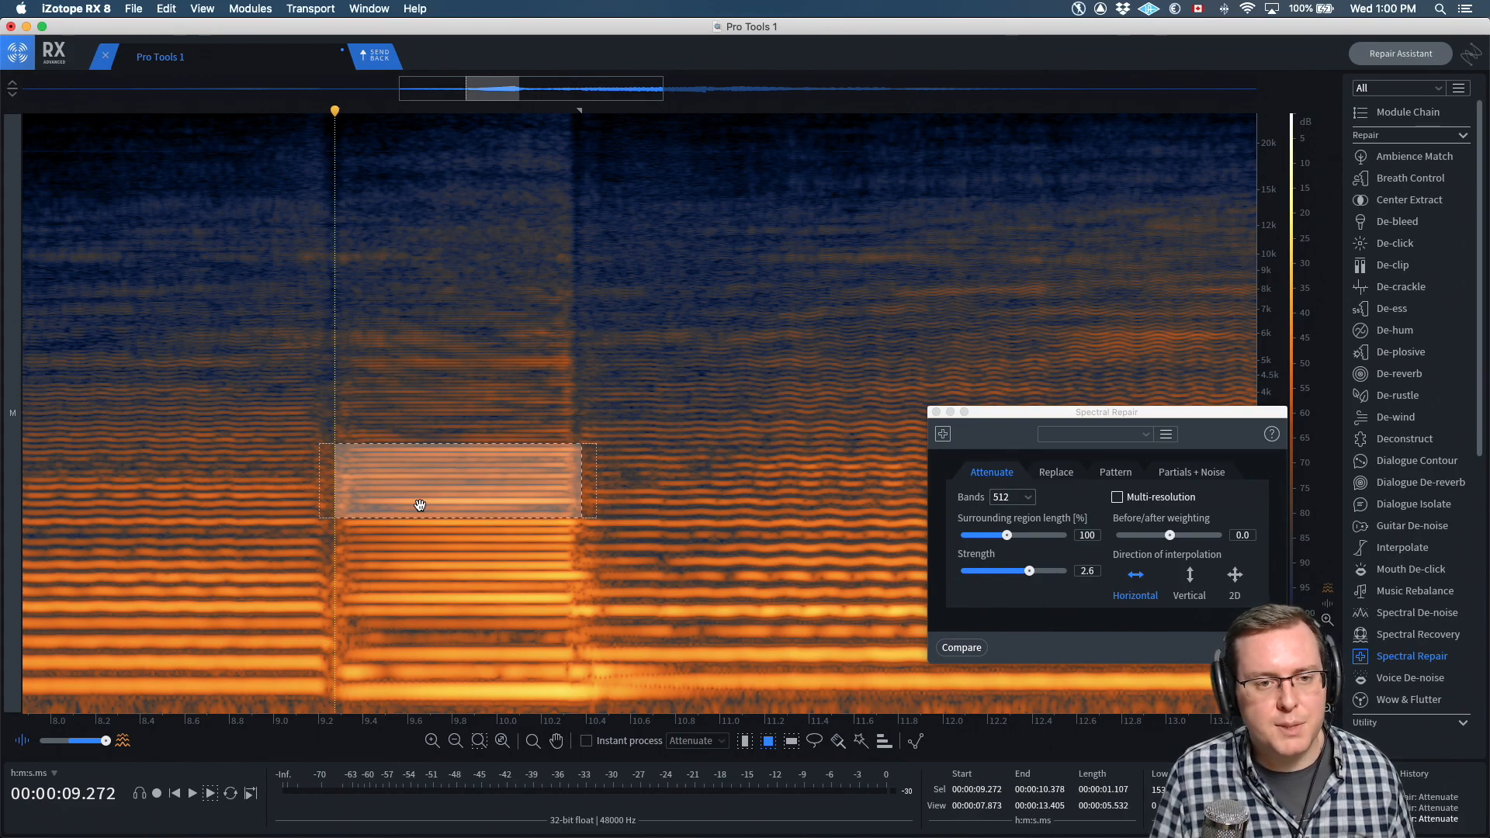
drag(426, 510, 427, 580)
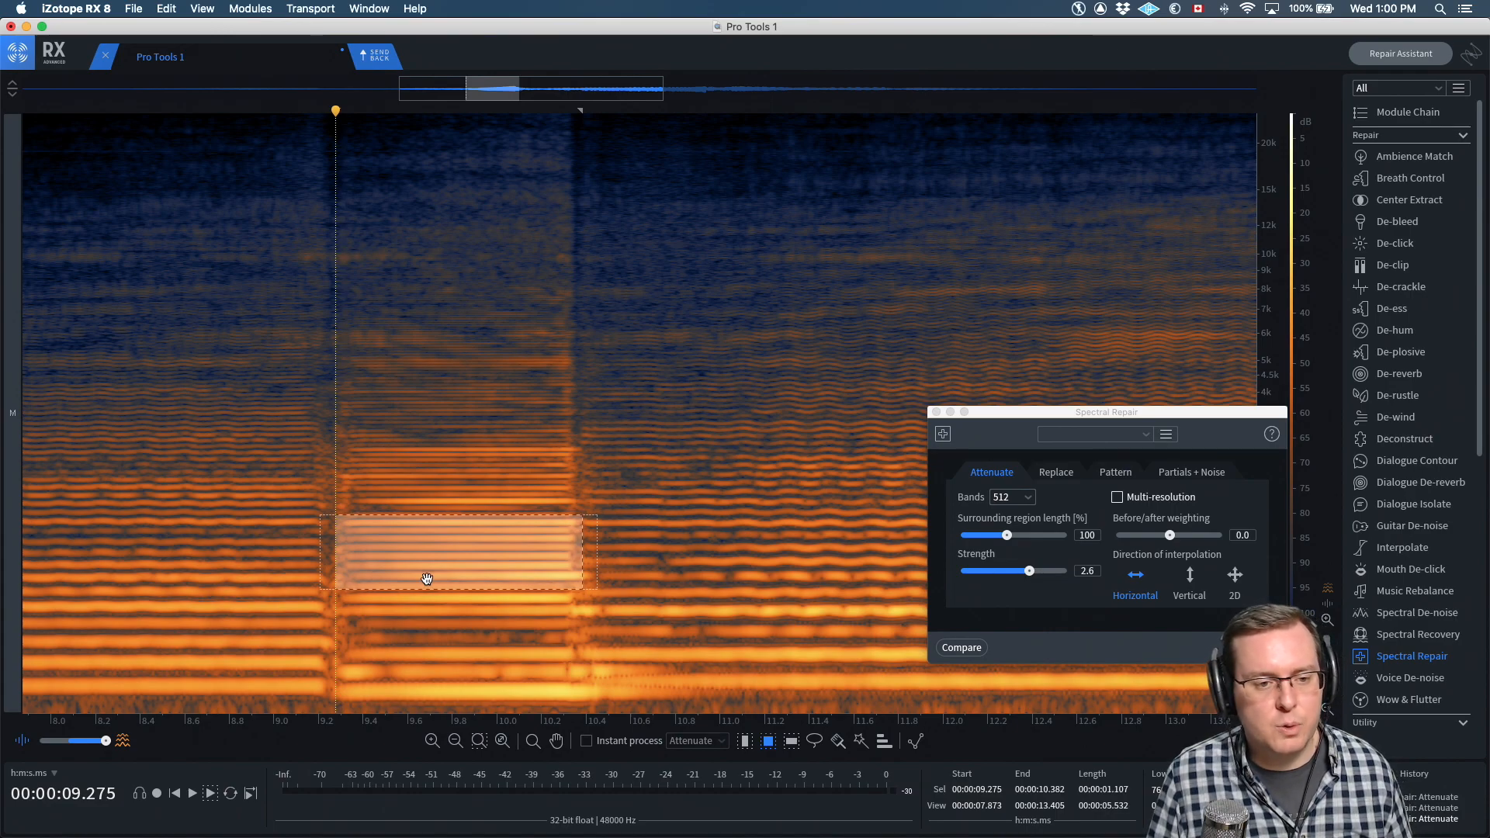
key(space)
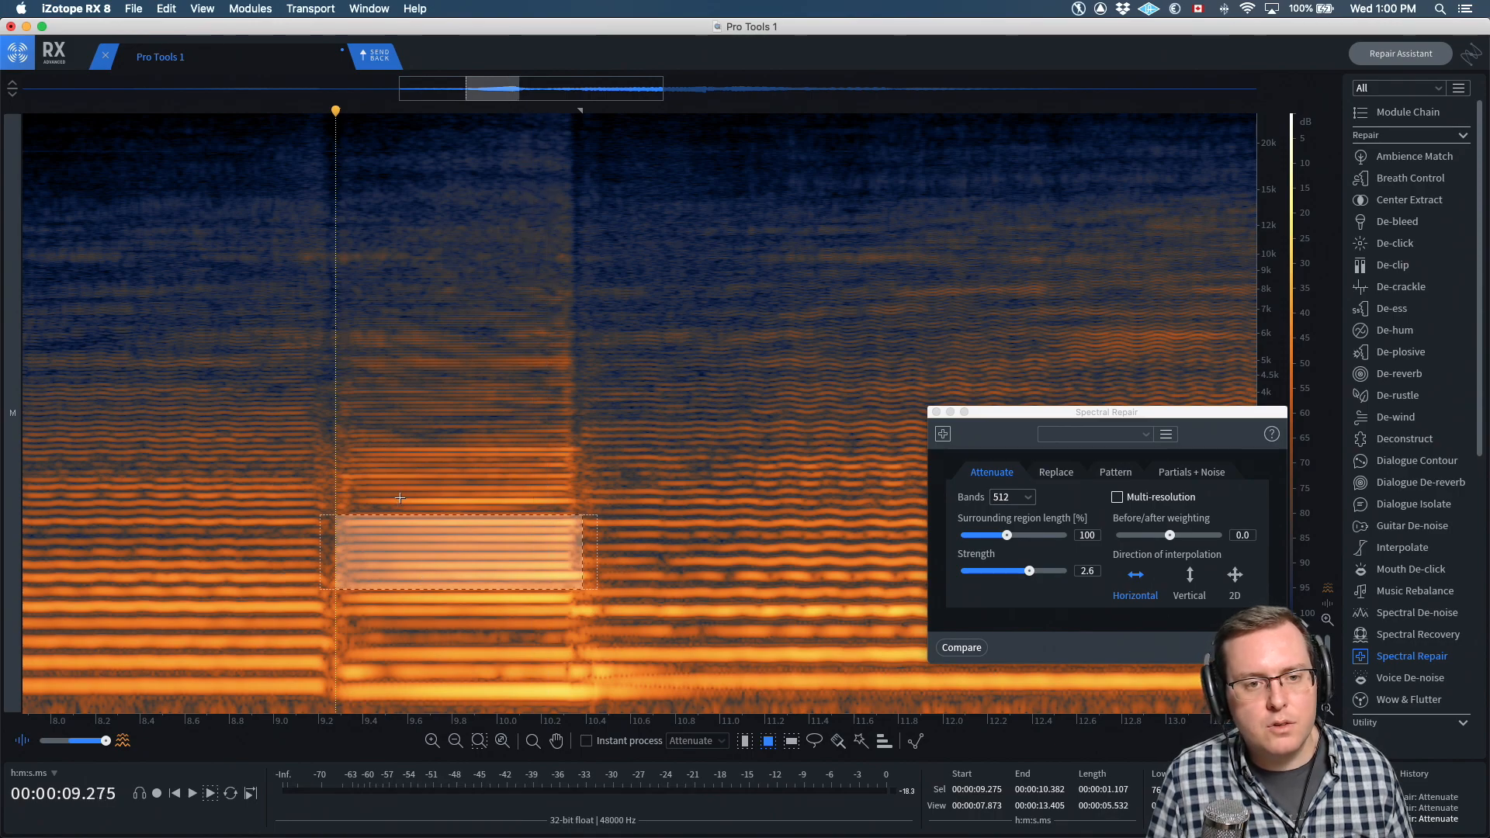
mouse_move(338, 446)
mouse_down()
mouse_move(466, 549)
mouse_move(585, 606)
mouse_up()
key(space)
key(space)
Clear the selection and play the full-spectrum audio from about 9.26 s
click(271, 505)
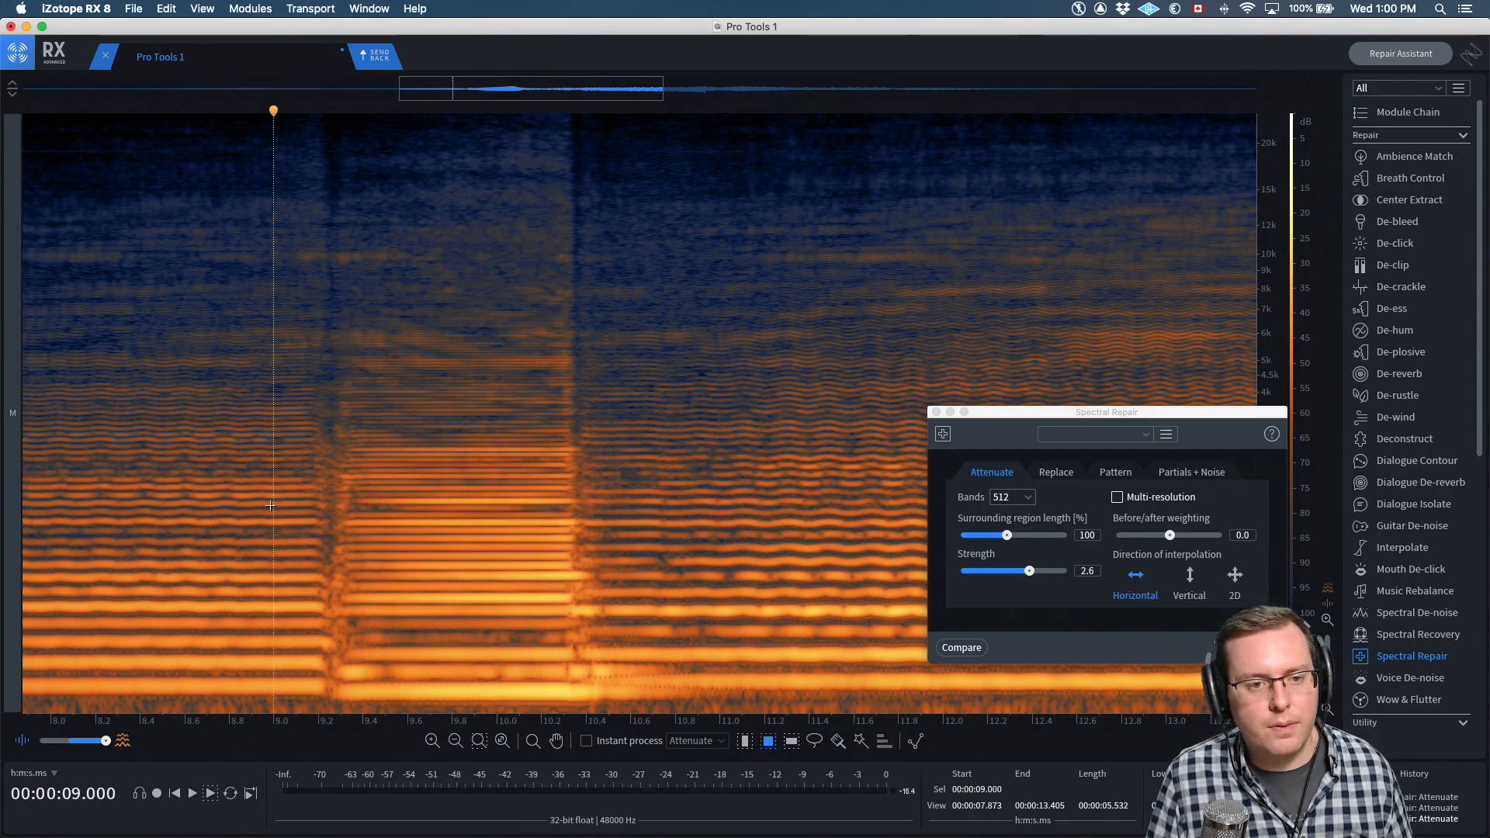
click(332, 504)
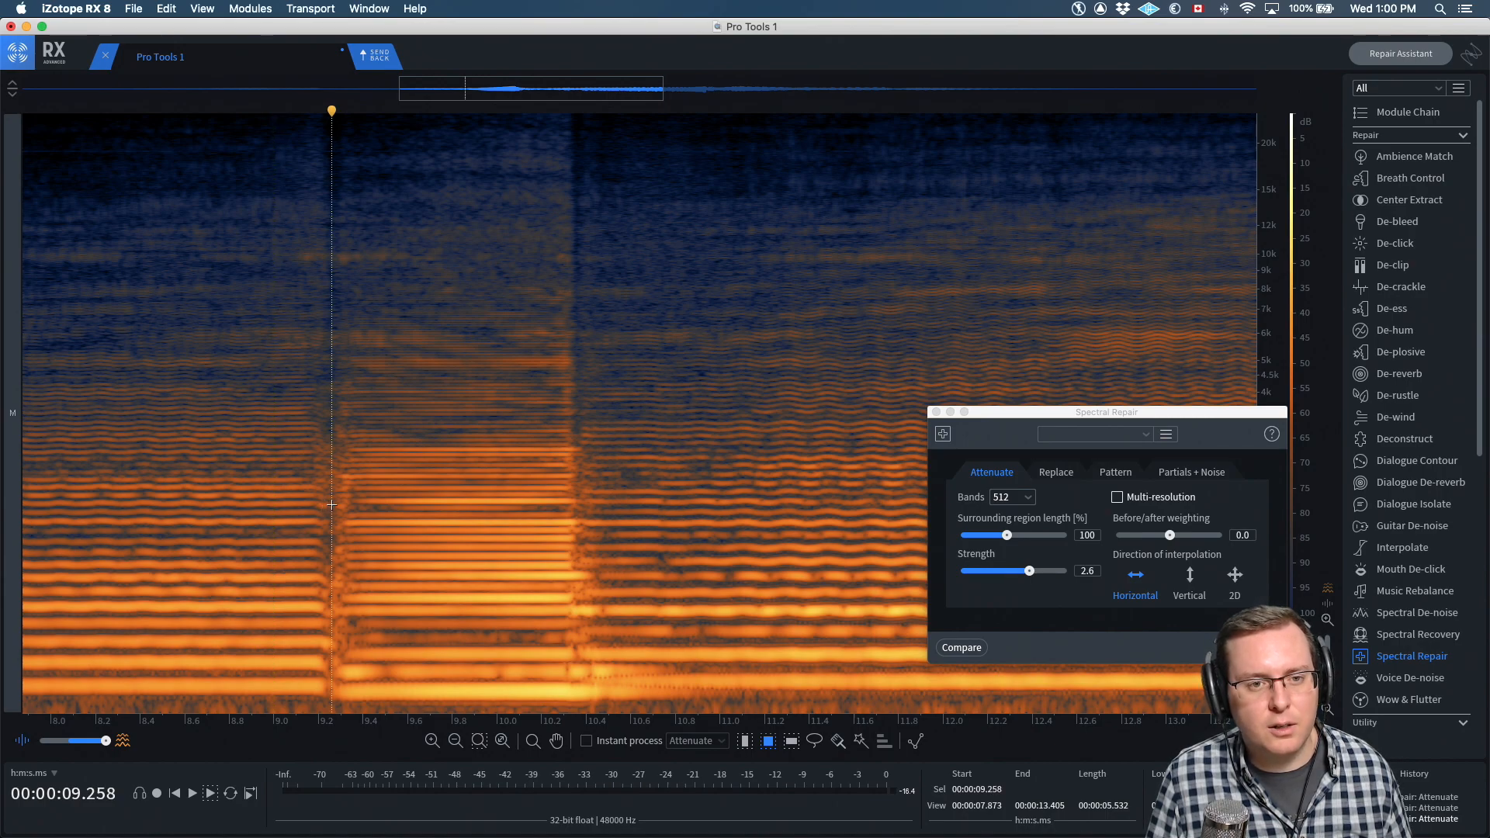
key(space)
key(space)
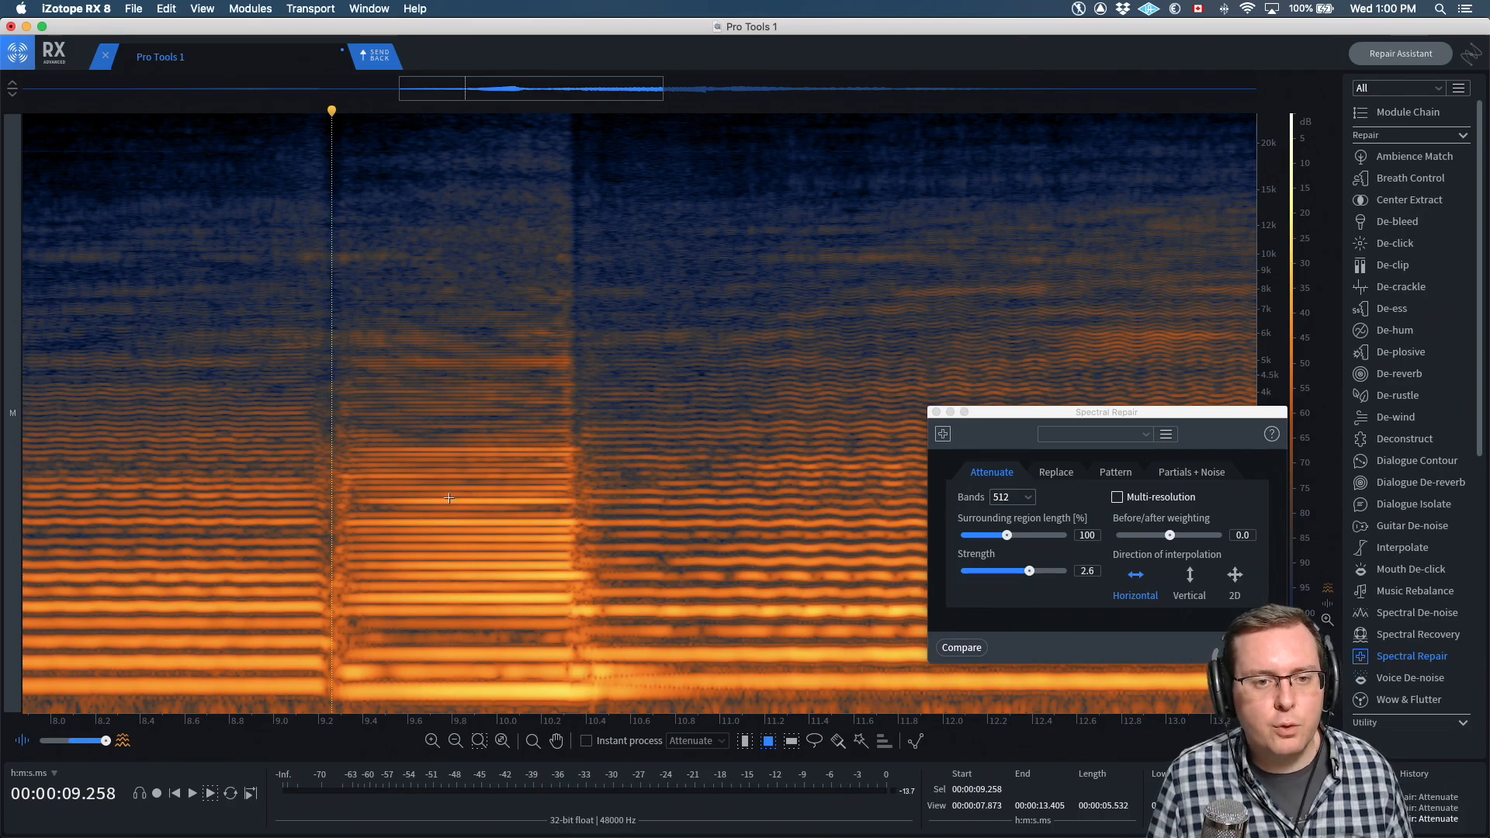
Select the bright midrange harmonic from about 9.36 to 10.35 s and shift the spectrogram's amplitude range to brighten the display
drag(353, 499, 575, 504)
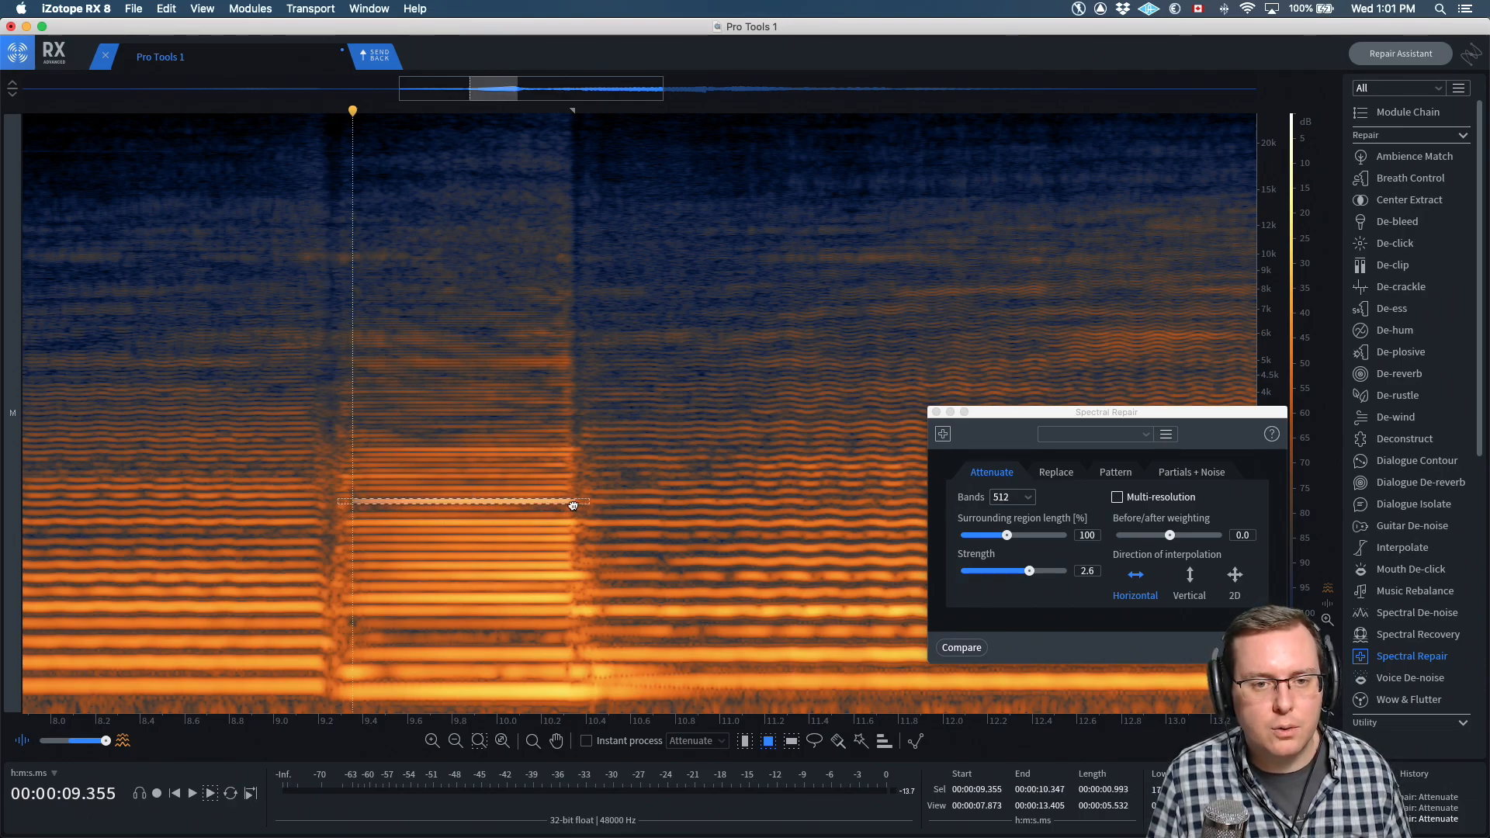
scroll(575, 519, up, 5)
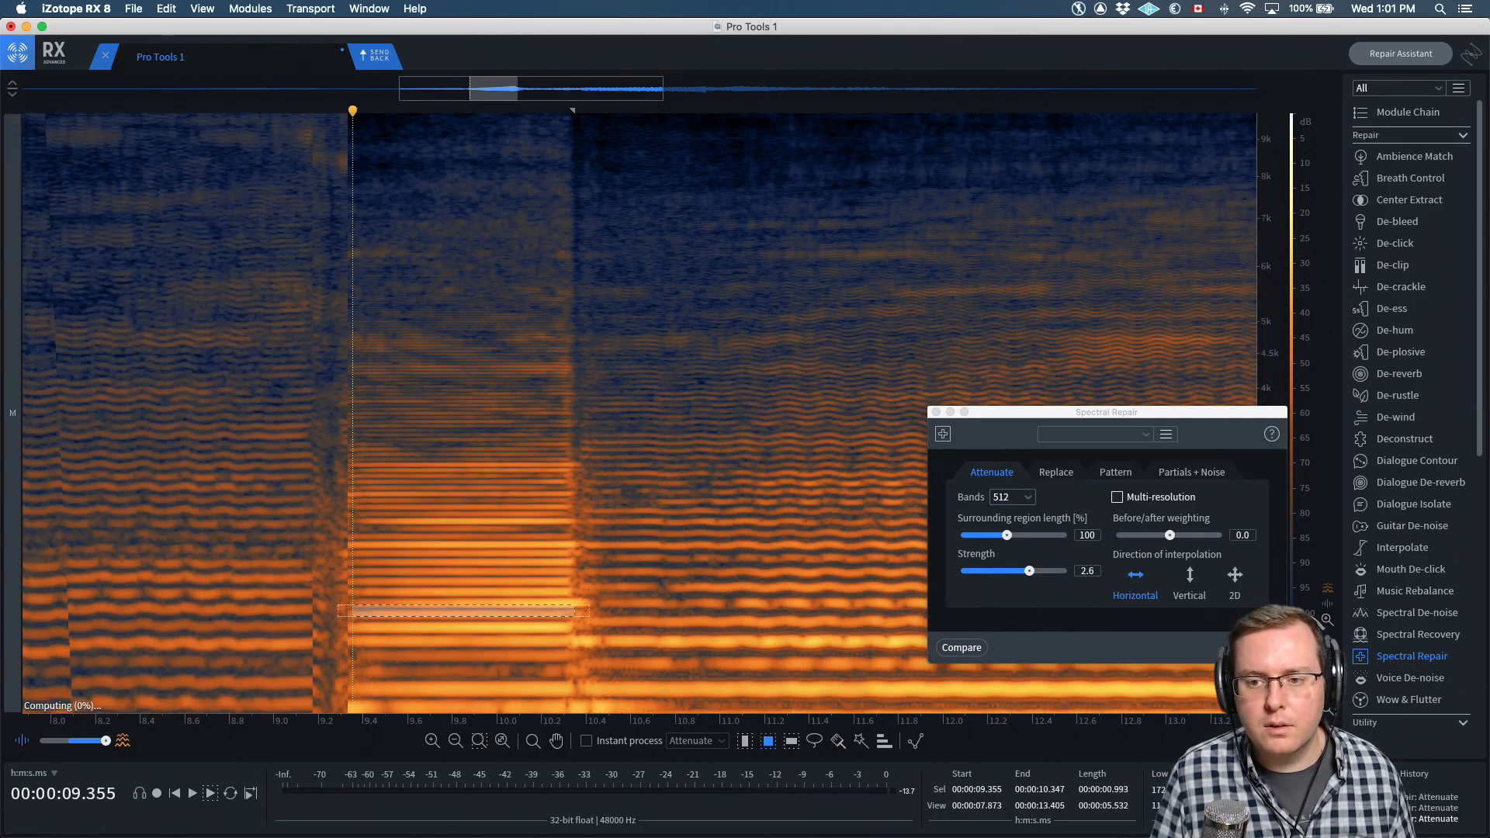
scroll(571, 555, down, 4)
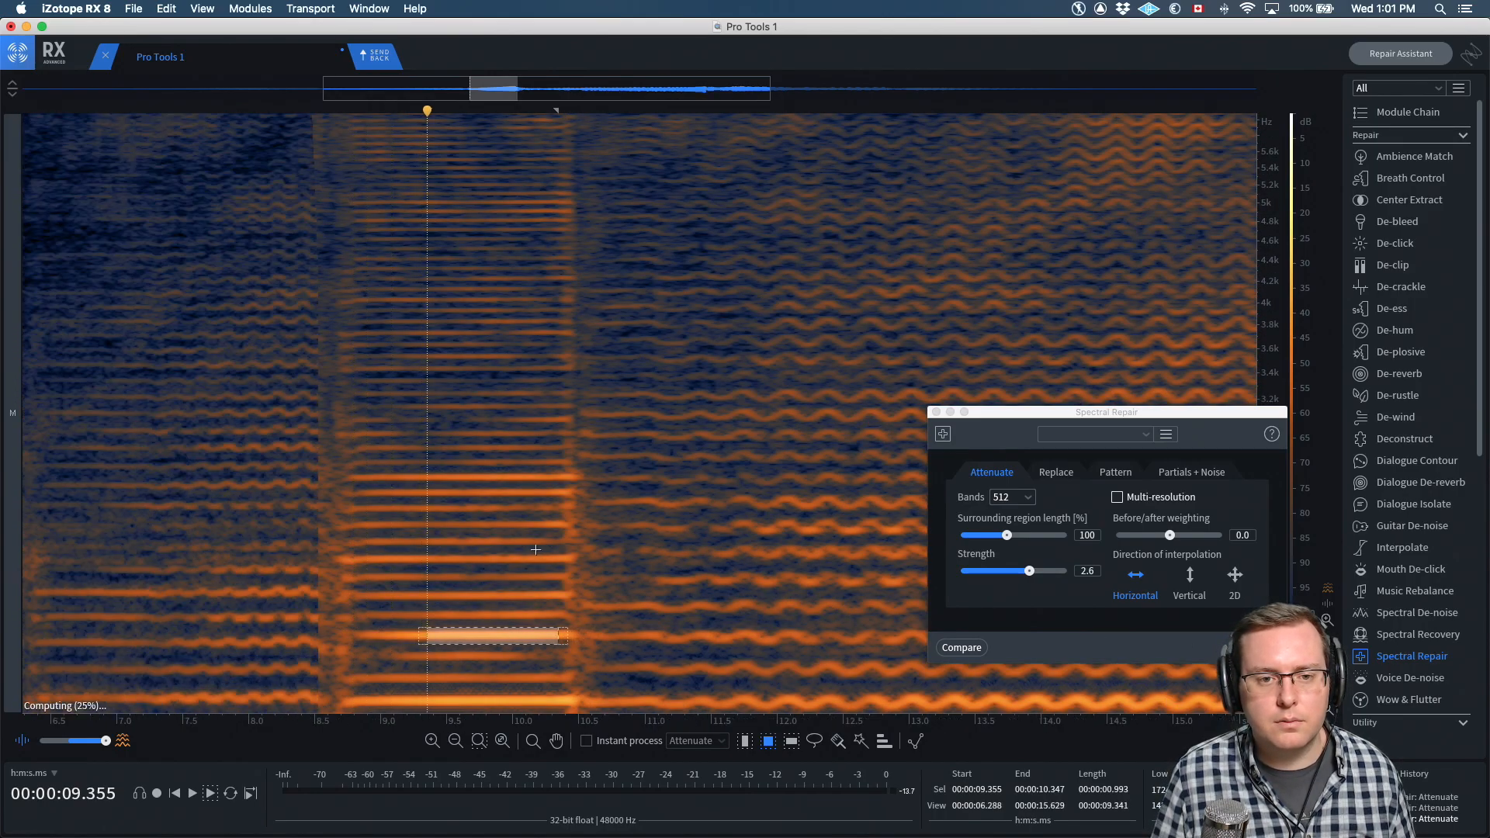
scroll(567, 555, up, 5)
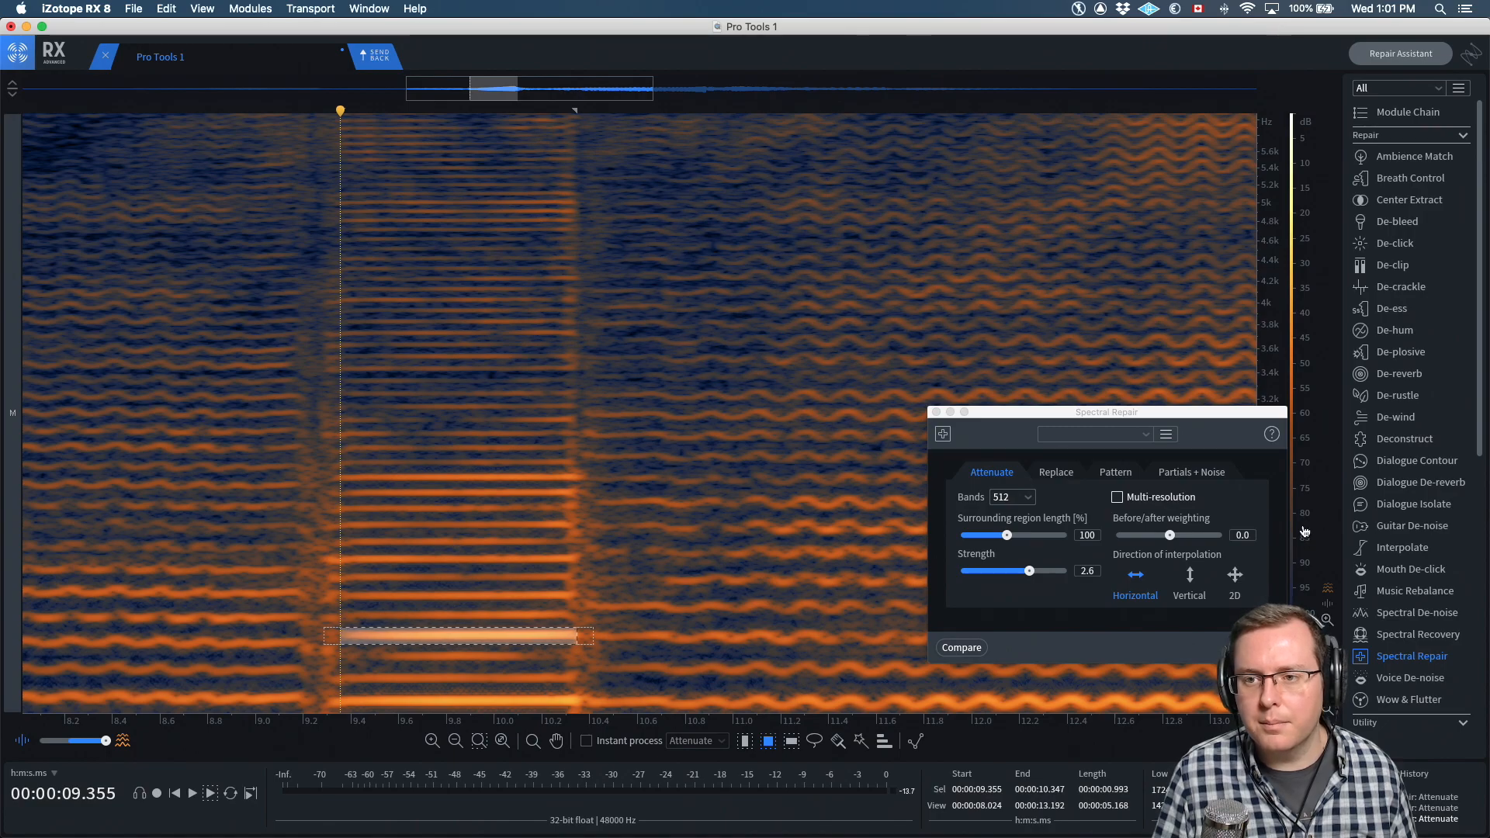
drag(1307, 569, 1304, 534)
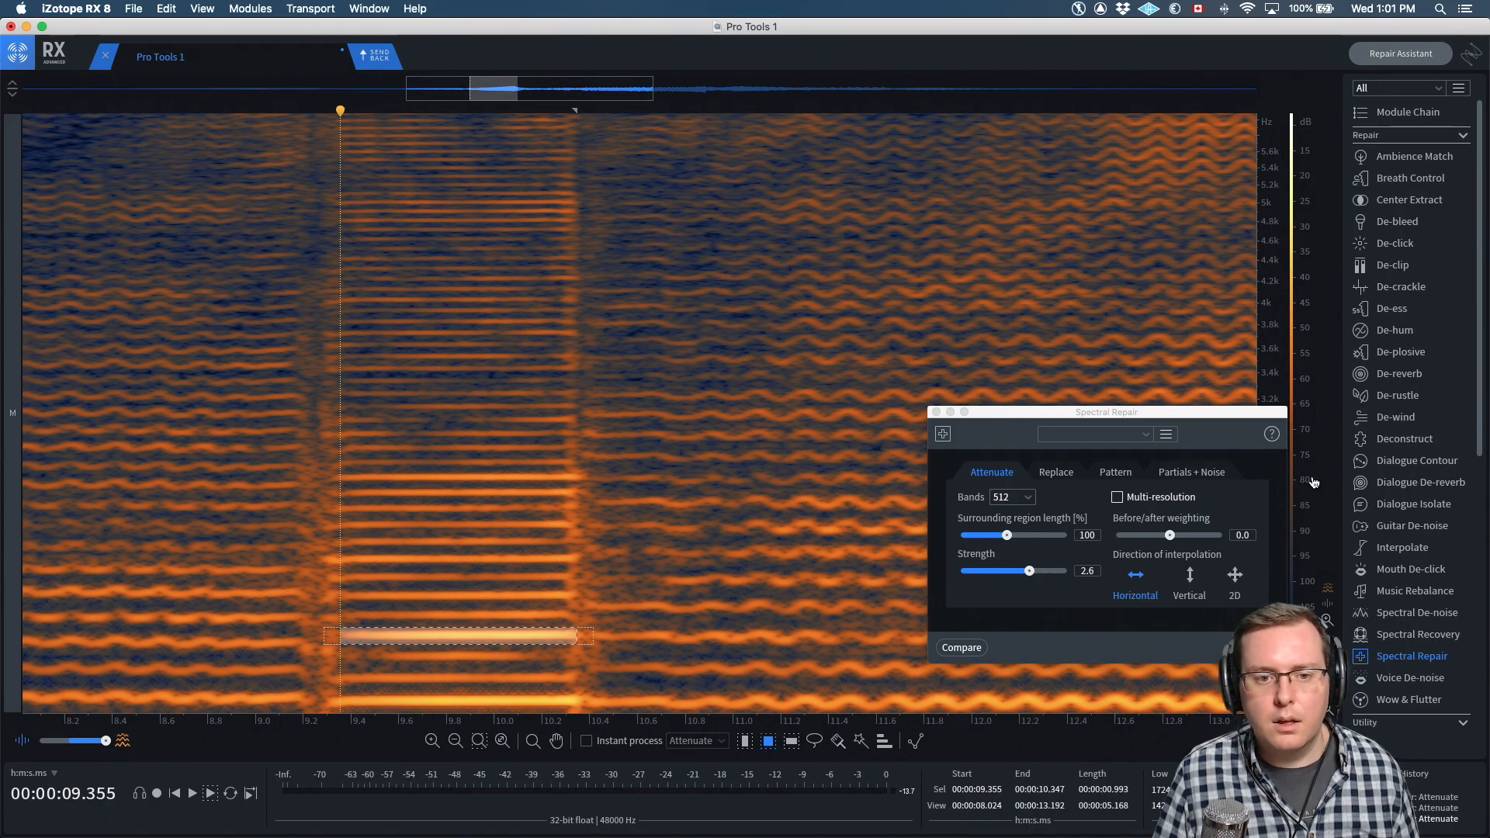
drag(1313, 482, 1313, 467)
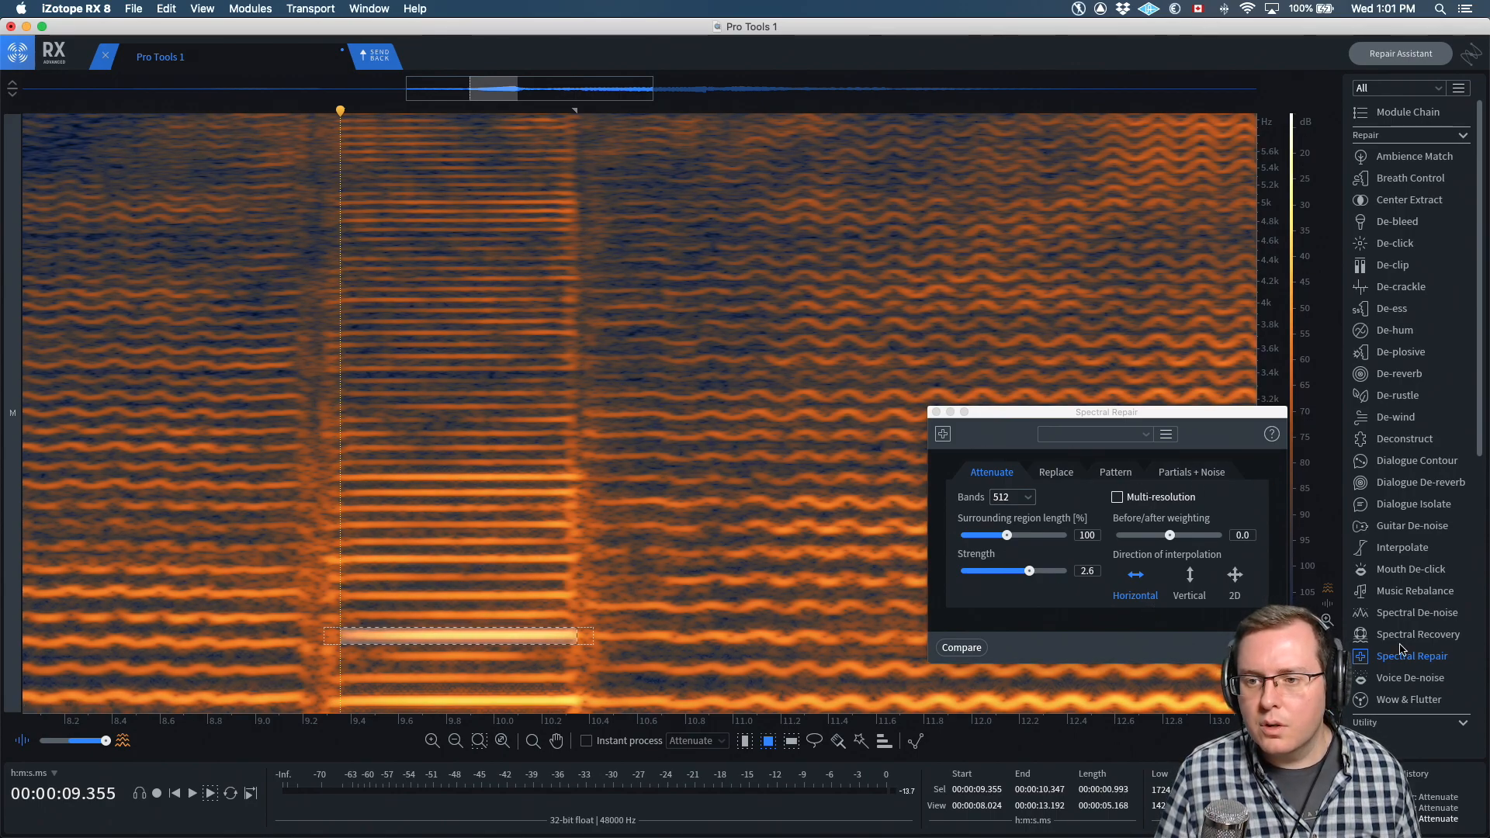
Reselect the bright harmonic just below 2 kHz from about 9.35 to 10.35 s and apply Attenuate
scroll(1271, 699, down, 3)
scroll(1271, 644, down, 3)
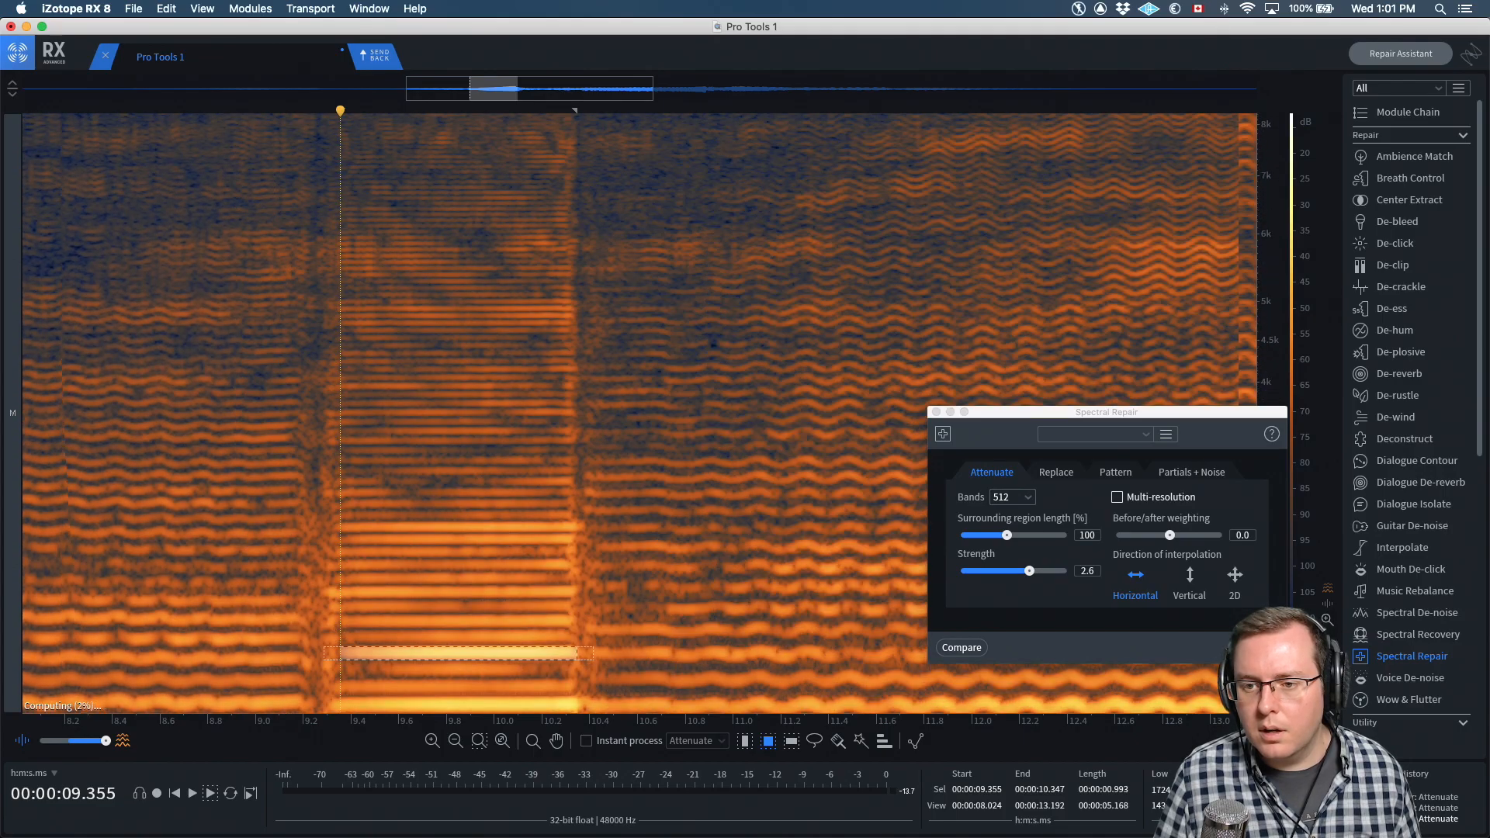
scroll(1270, 645, up, 5)
scroll(1271, 644, down, 3)
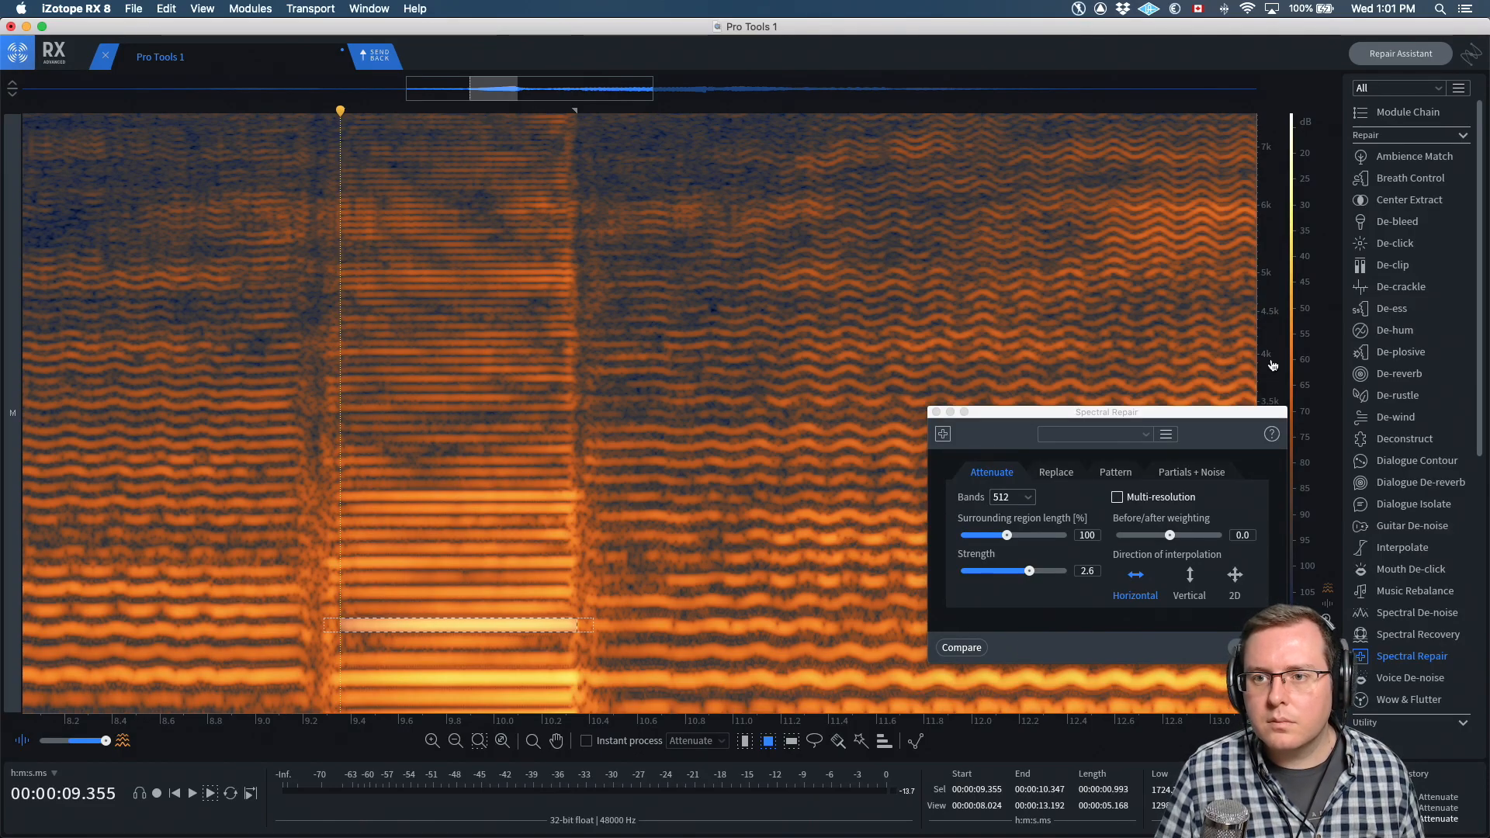
scroll(1273, 365, down, 5)
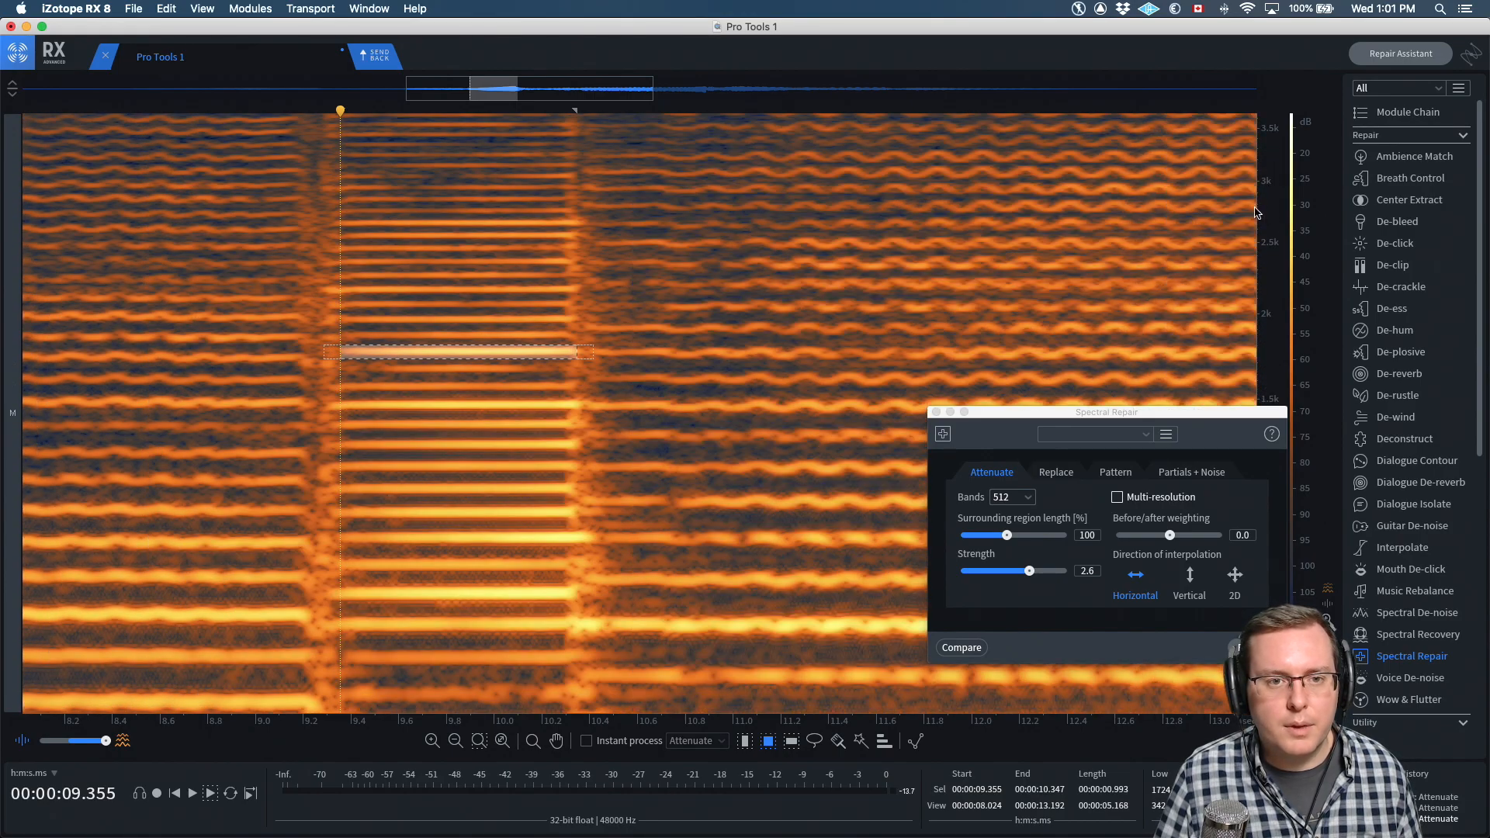
click(446, 376)
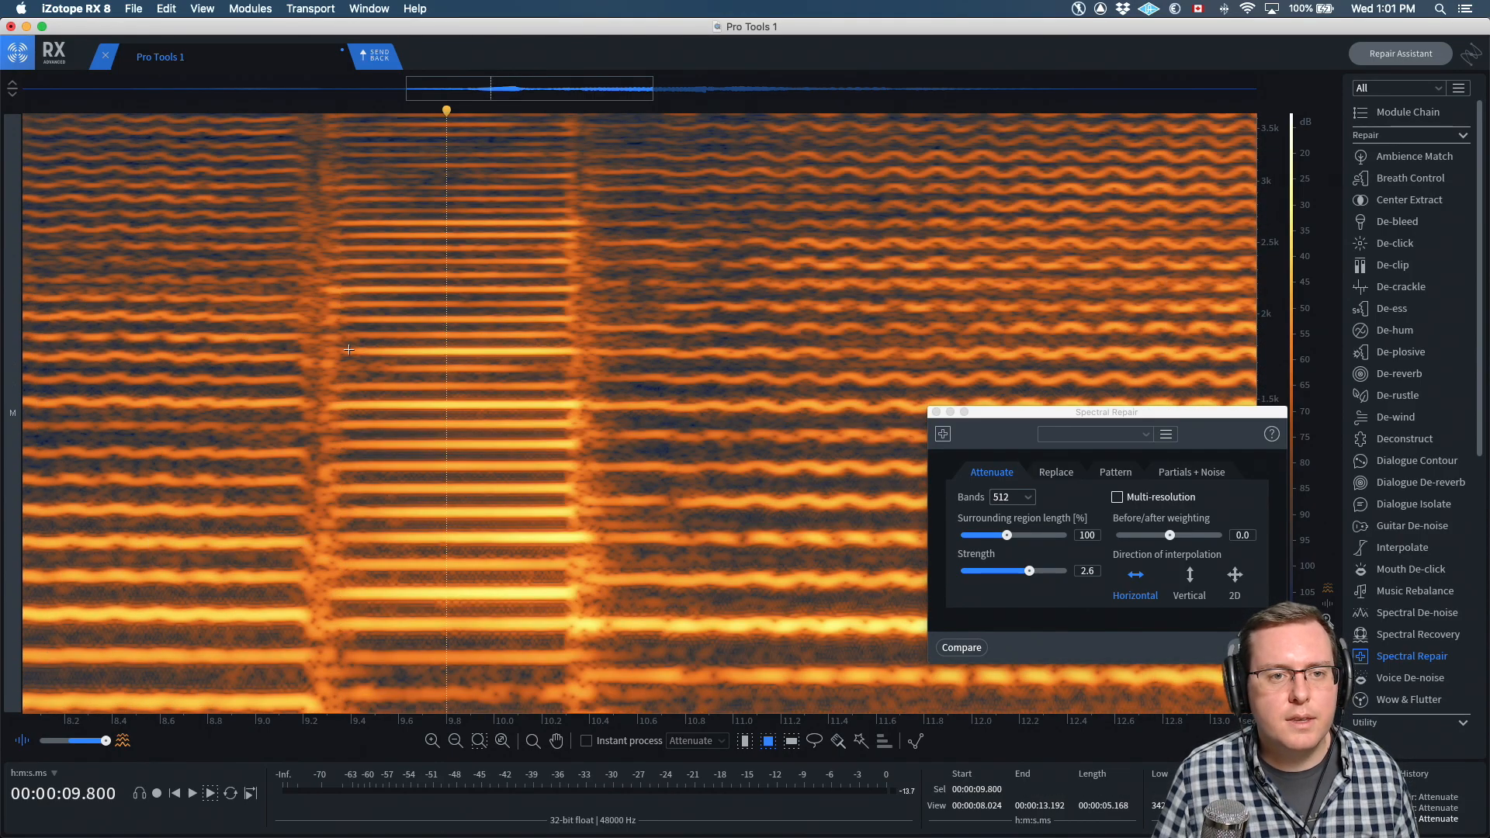
drag(339, 344, 576, 358)
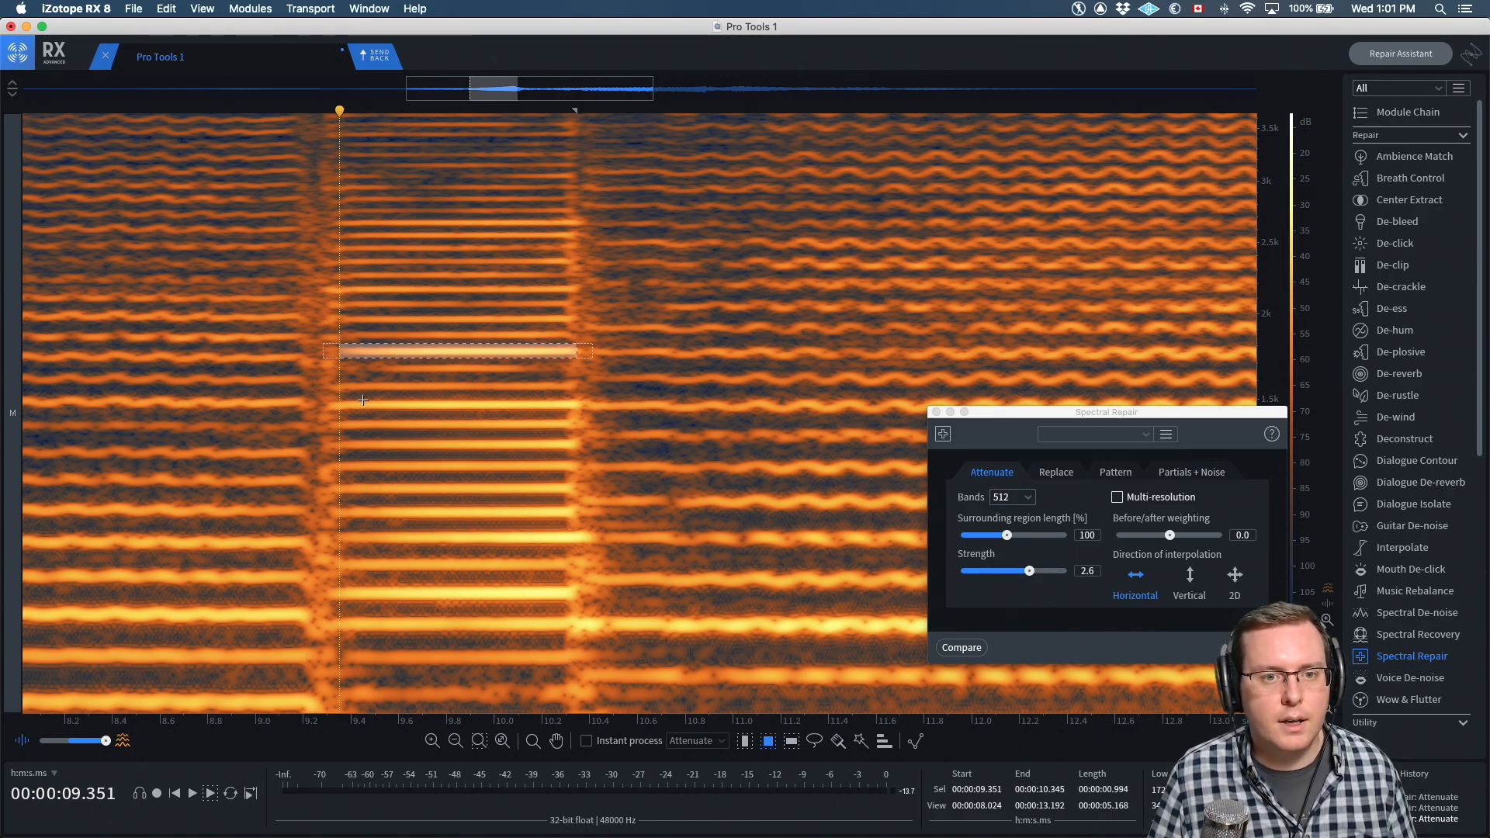
key(Return)
Attenuate the harmonic near 1.5 kHz from about 9.32 to 10.40 s and a lower bright harmonic from about 9.83 to 10.40 s
drag(332, 399, 599, 411)
key(Return)
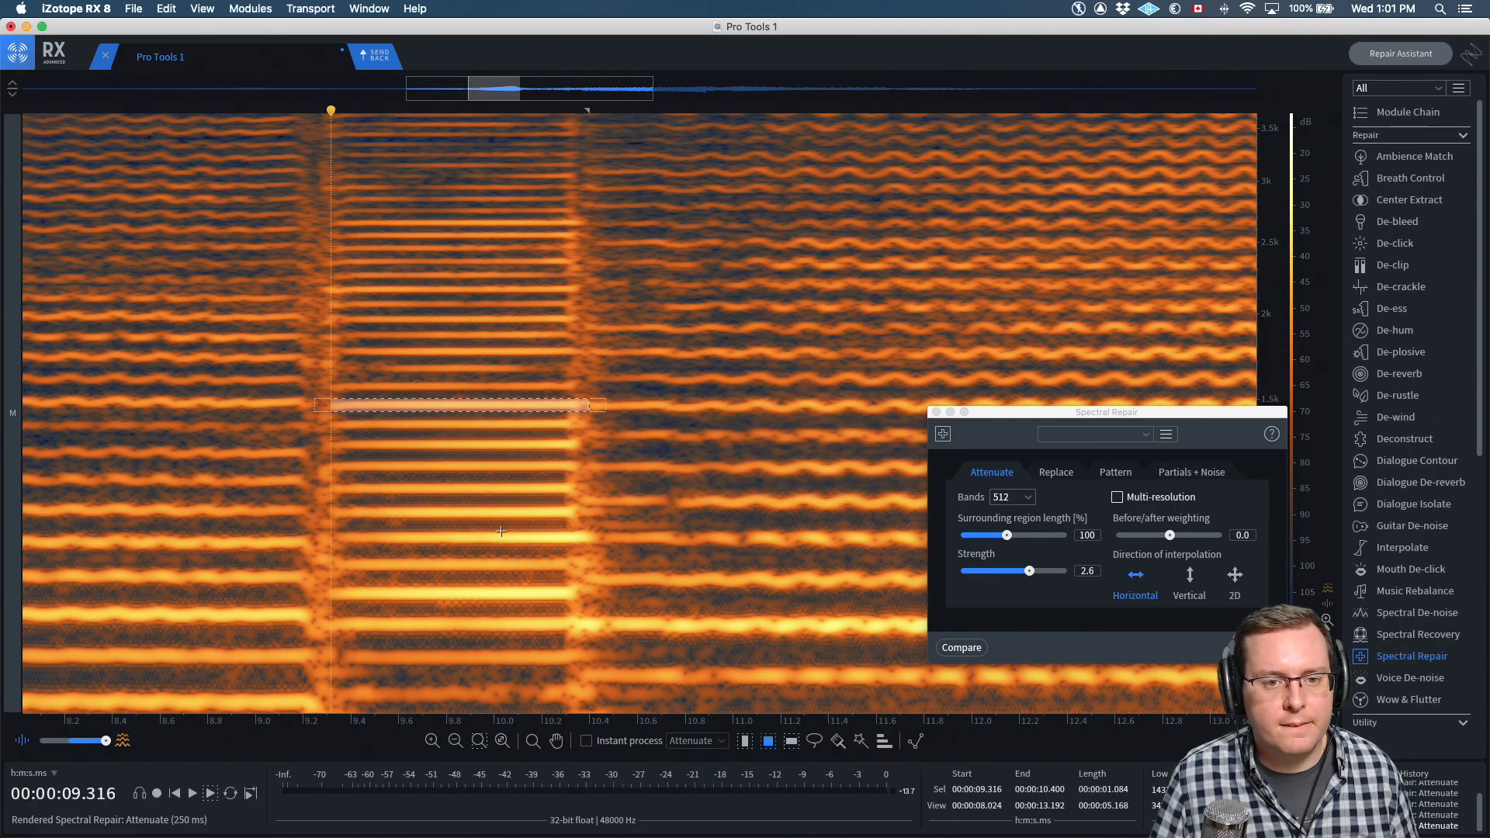
drag(454, 529, 590, 546)
key(Return)
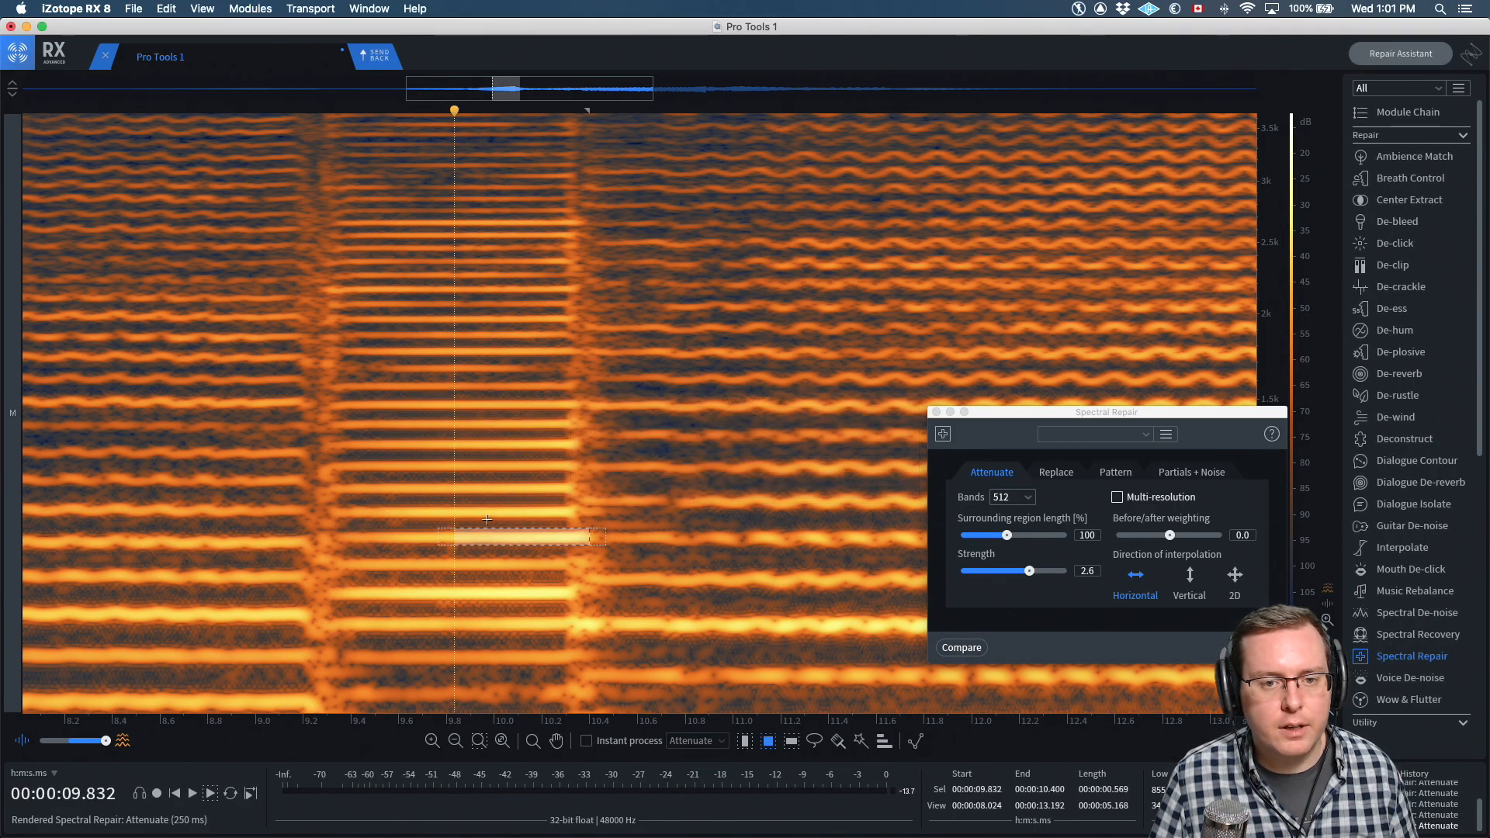
Select the harmonic above the last attenuated one from about 9.84 to 10.34 s; set vertical interpolation and a 25% surrounding region length
click(436, 514)
drag(457, 504, 584, 517)
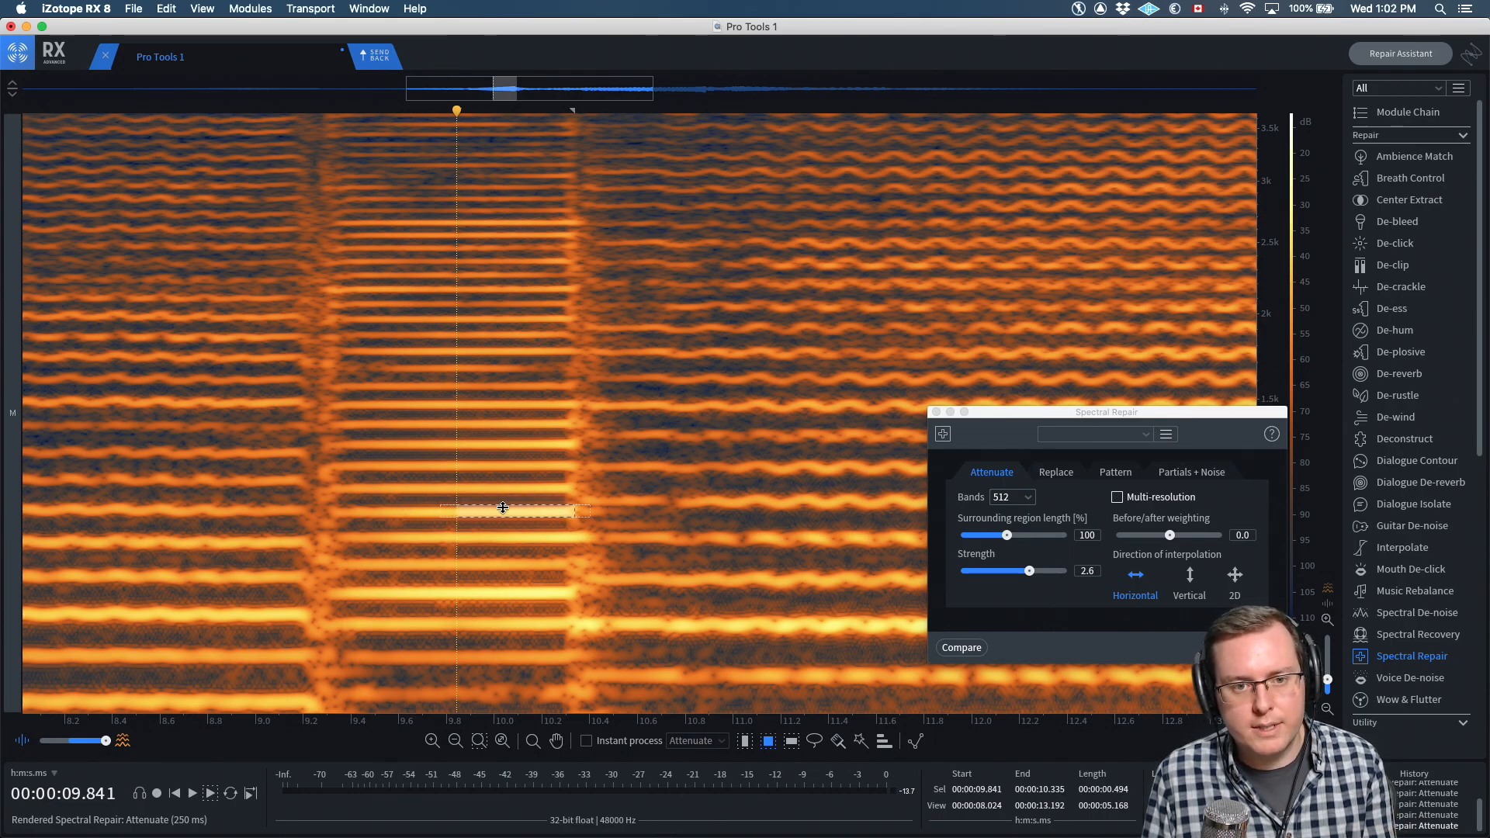
click(1187, 583)
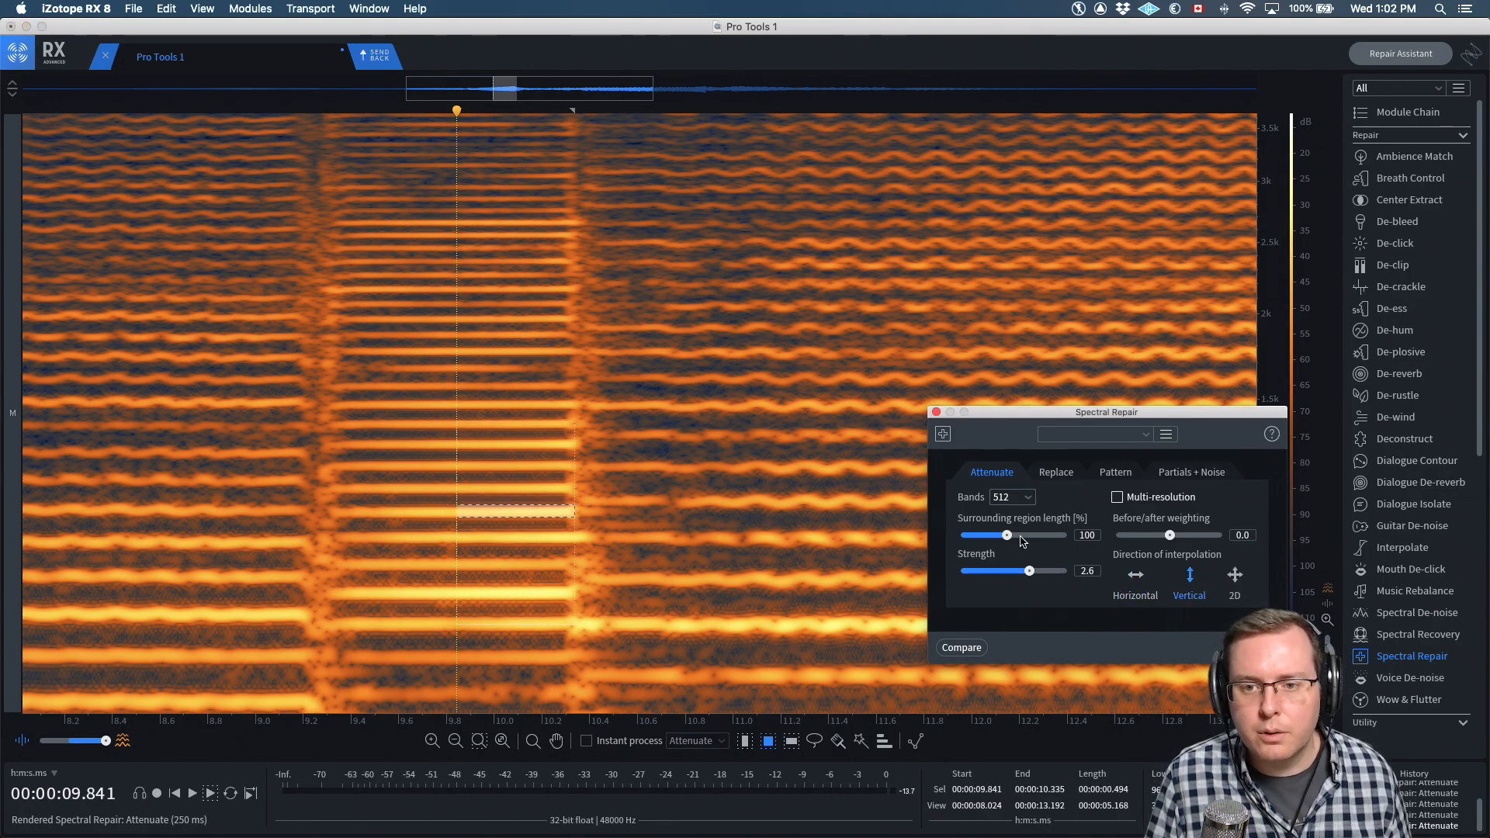
drag(1007, 535, 912, 537)
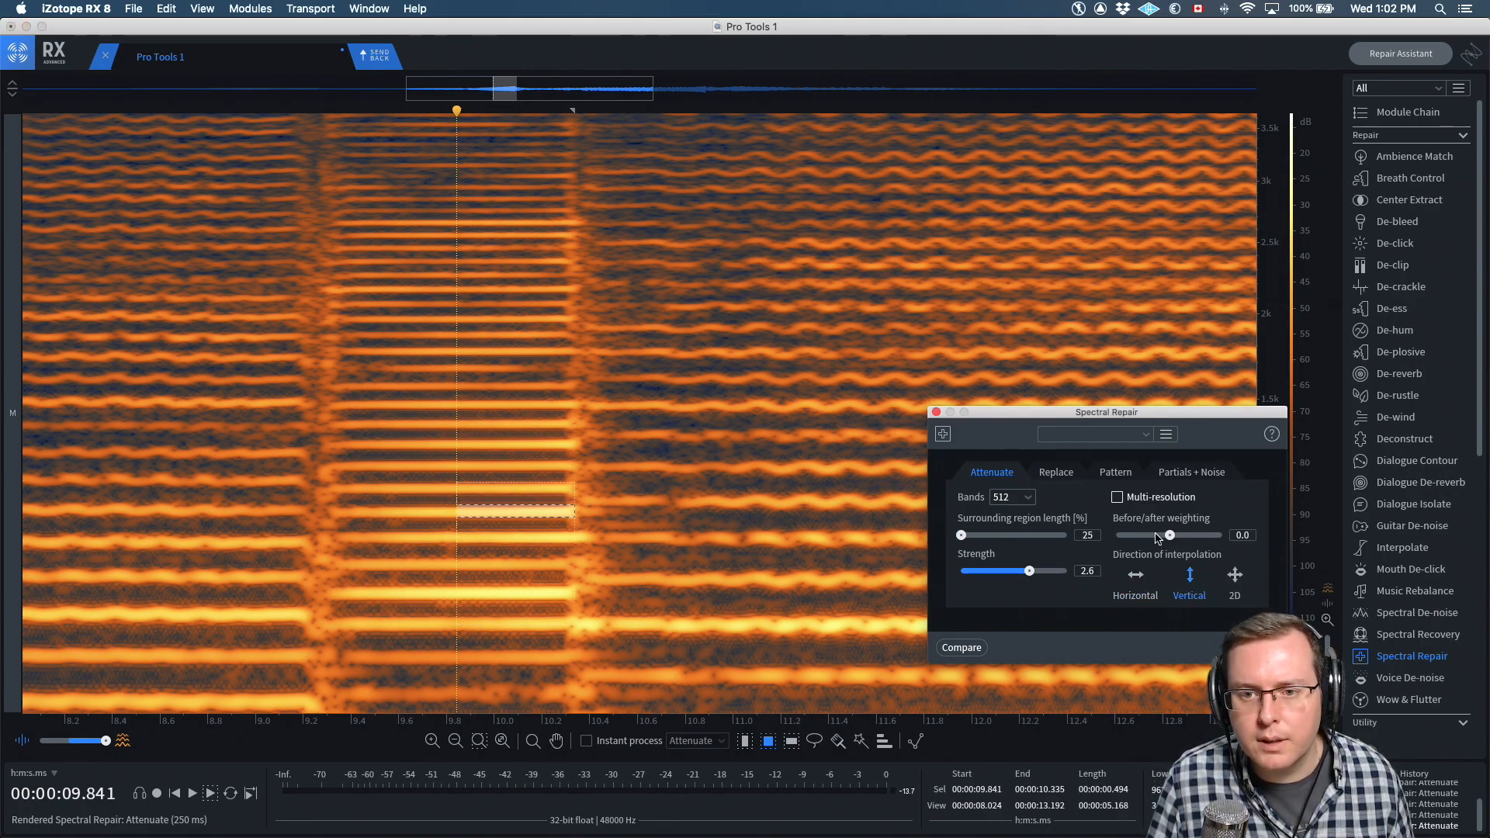
Set the number of Attenuate bands to 2048
click(1012, 498)
click(1009, 538)
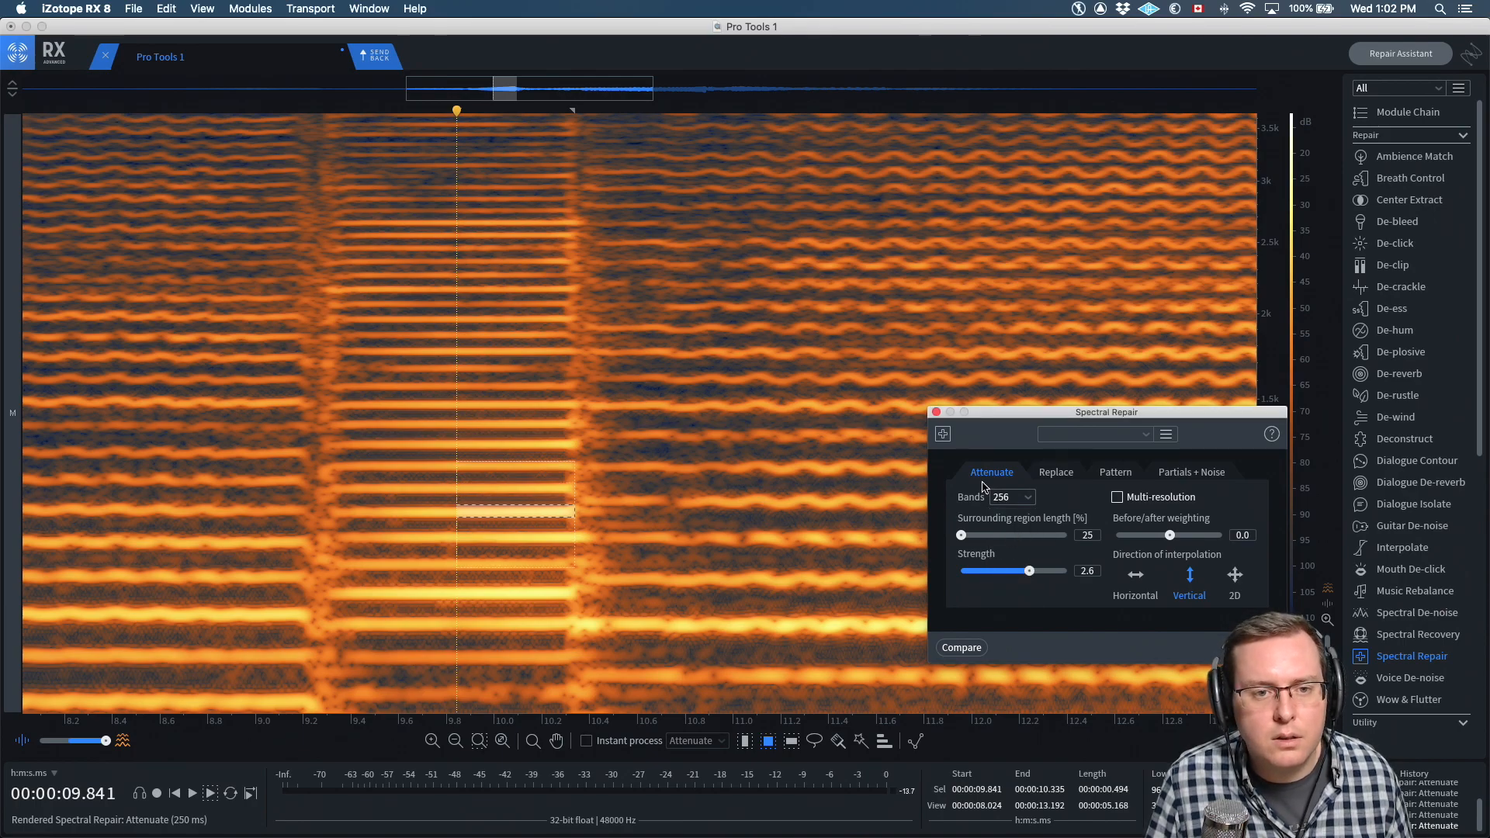
click(1021, 503)
click(1009, 516)
click(1015, 499)
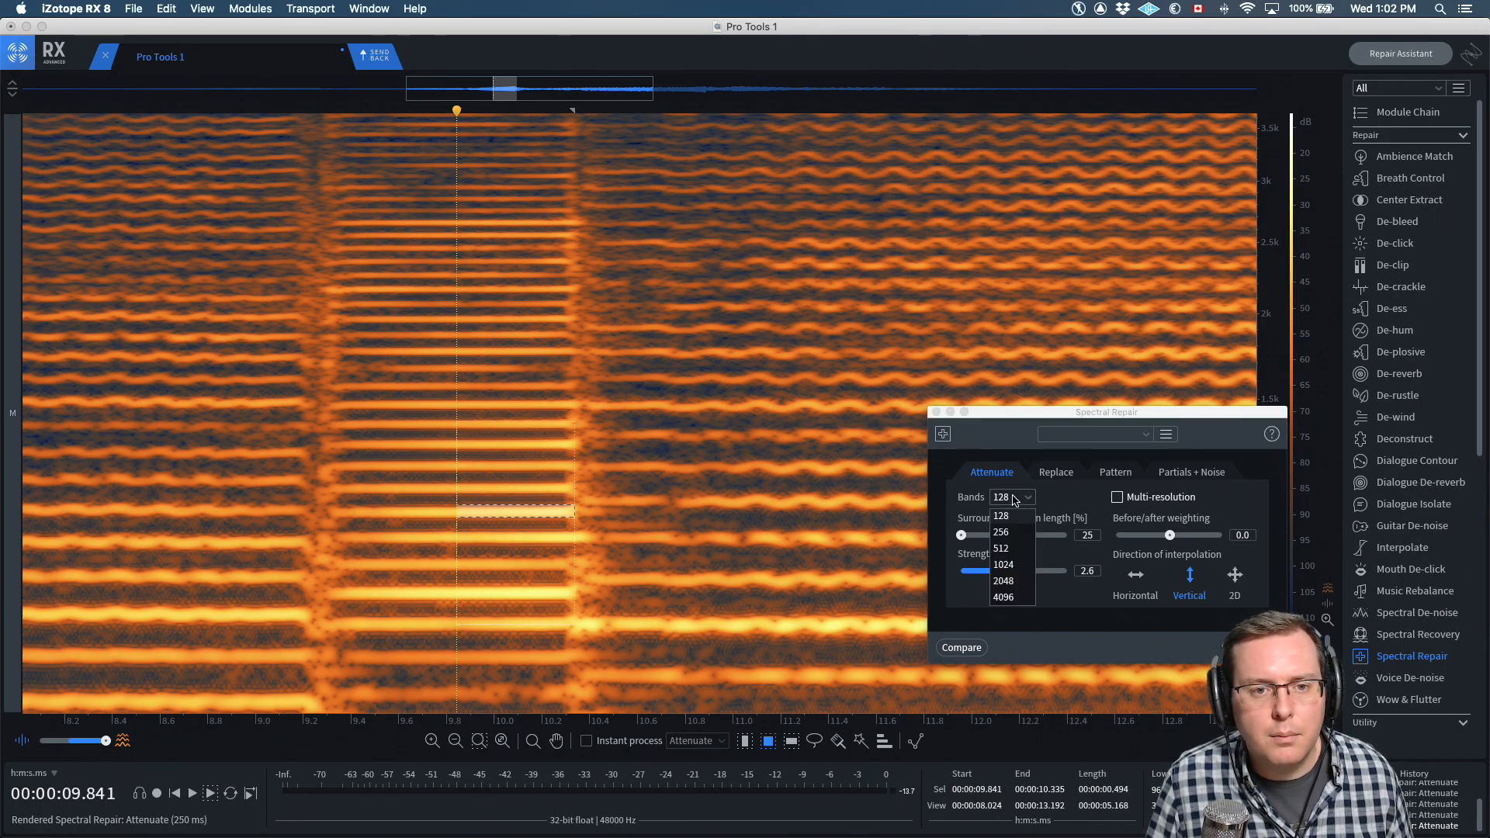
click(1009, 565)
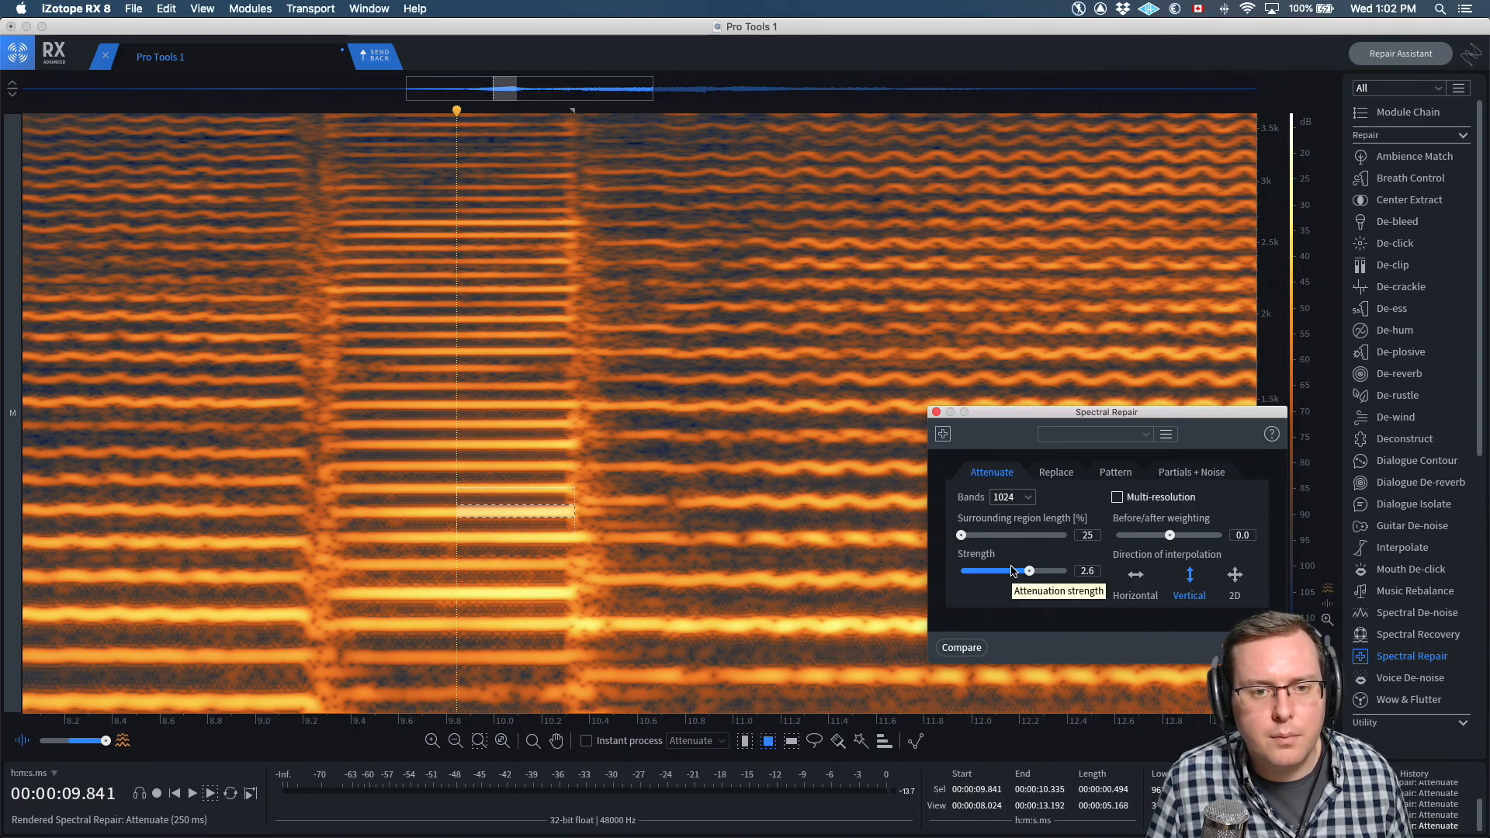
click(1011, 498)
click(1007, 584)
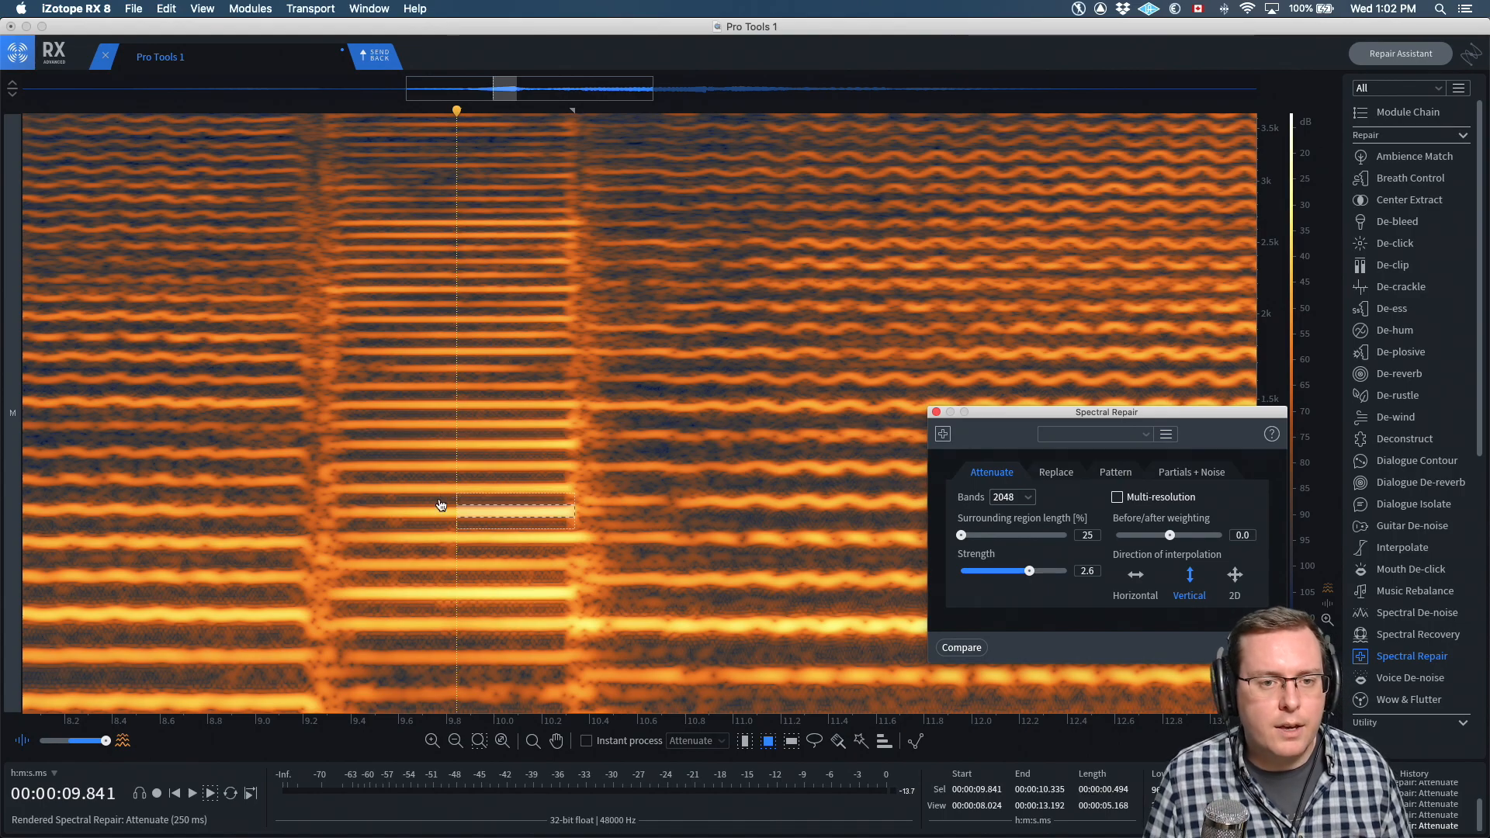
Try attenuating the selected harmonic with the vertical interpolation settings, and undo the render
key(Return)
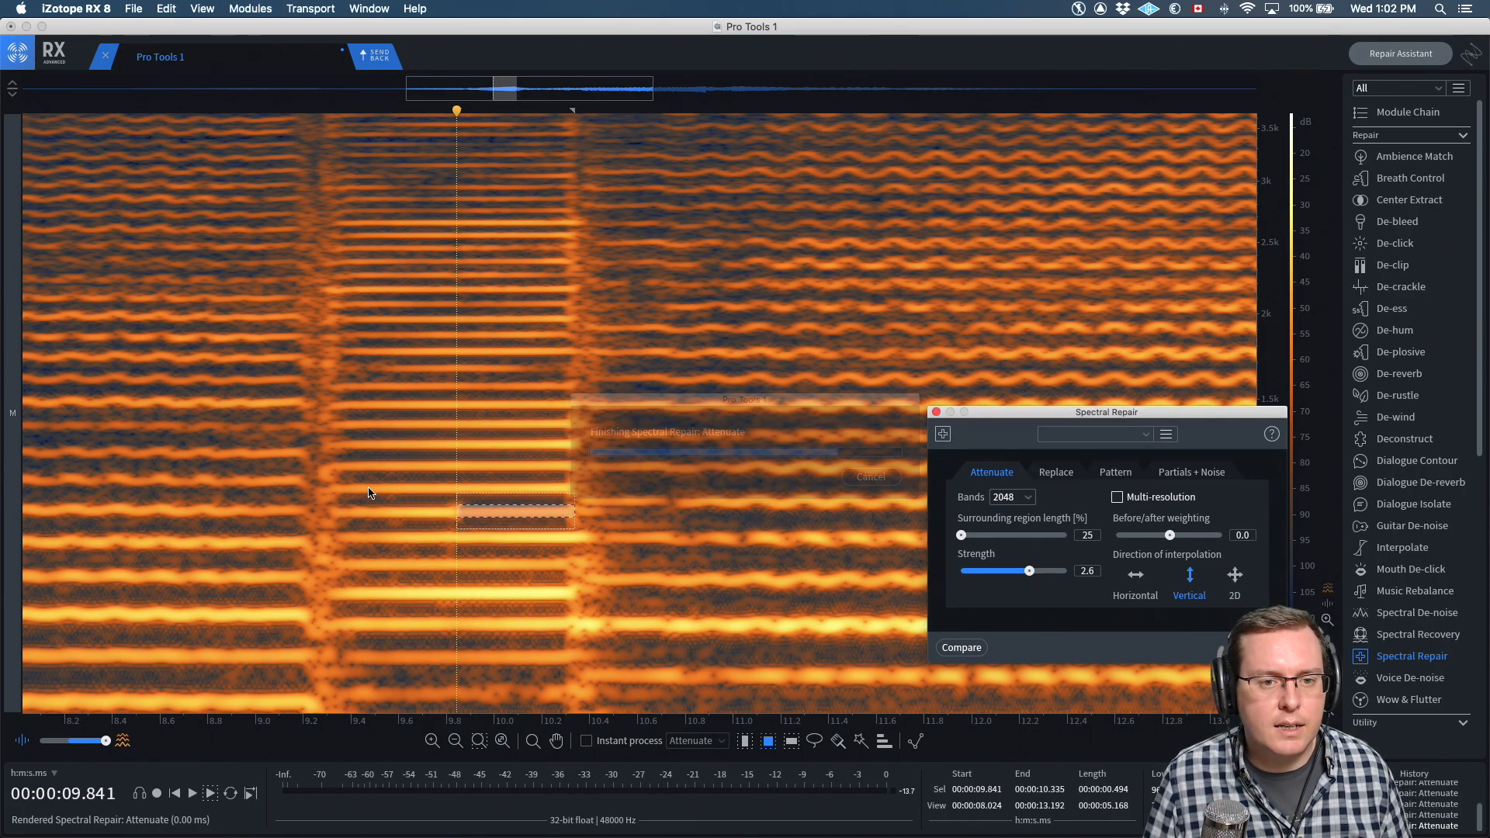
click(328, 467)
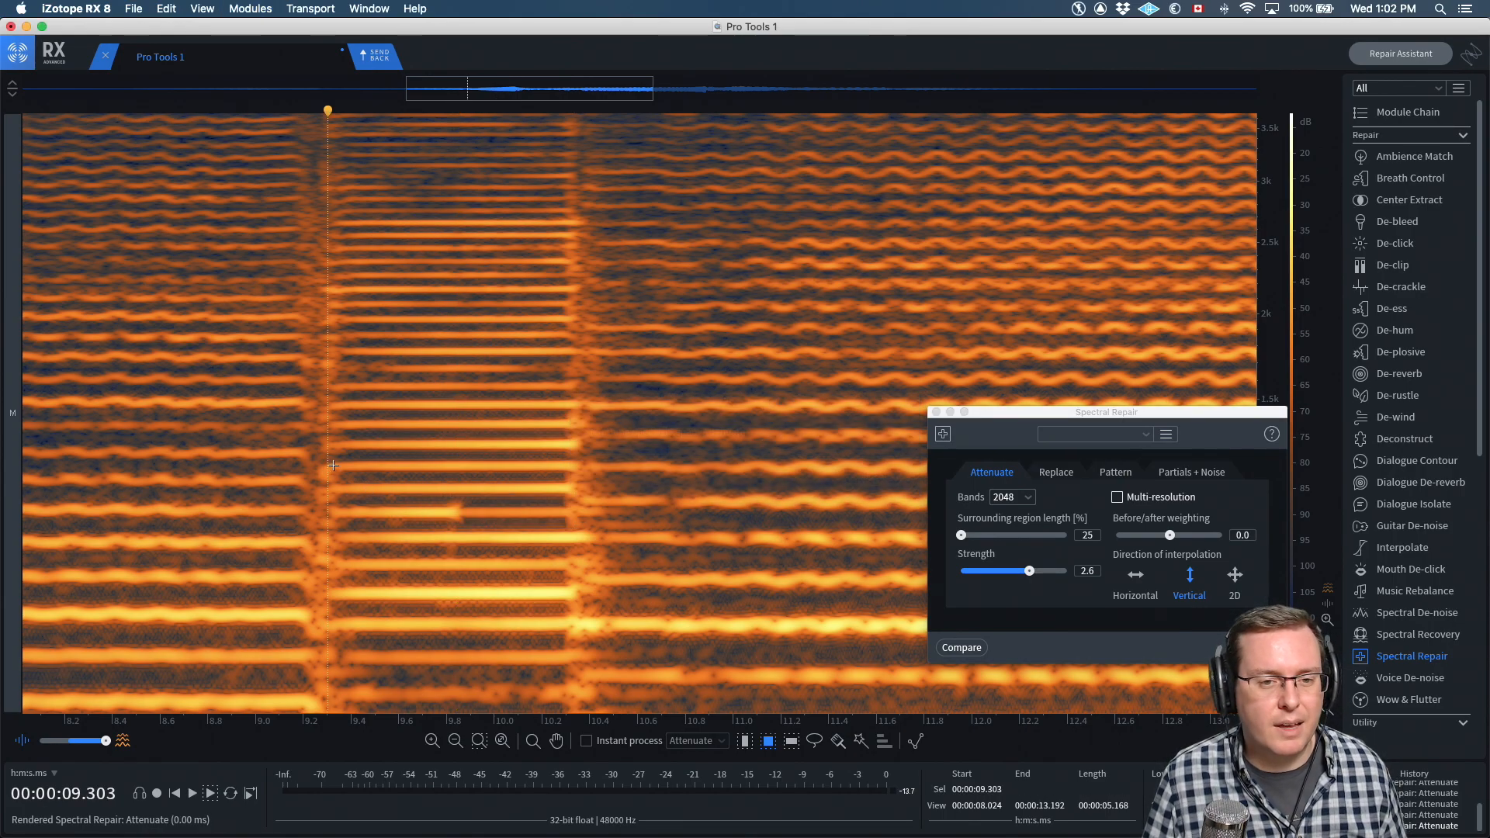
drag(456, 494, 574, 529)
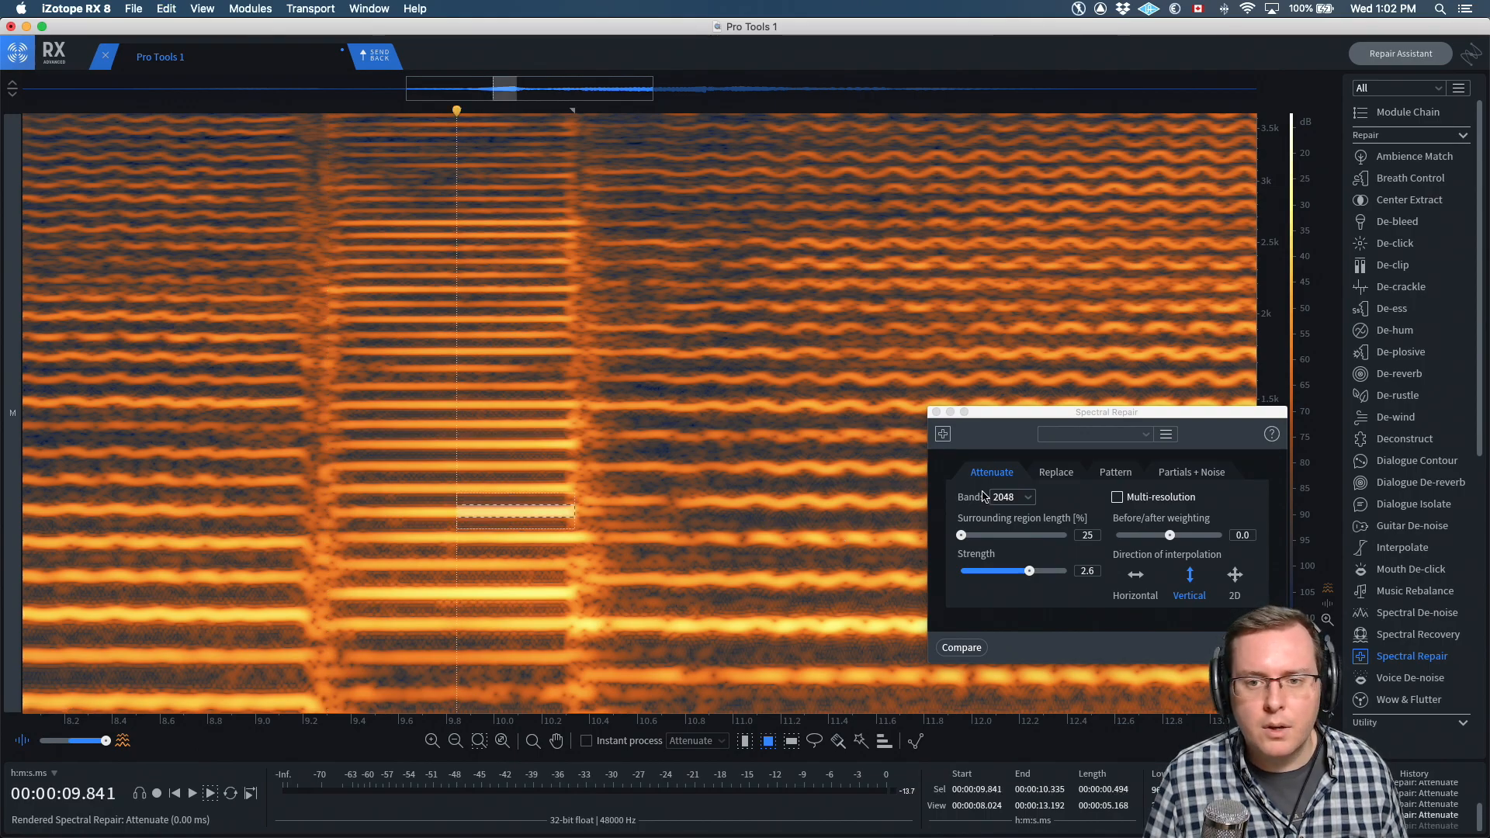
Set Attenuate to horizontal interpolation with 512 bands, a 100% surrounding region length and a strength of 1.6
click(1017, 502)
click(1059, 503)
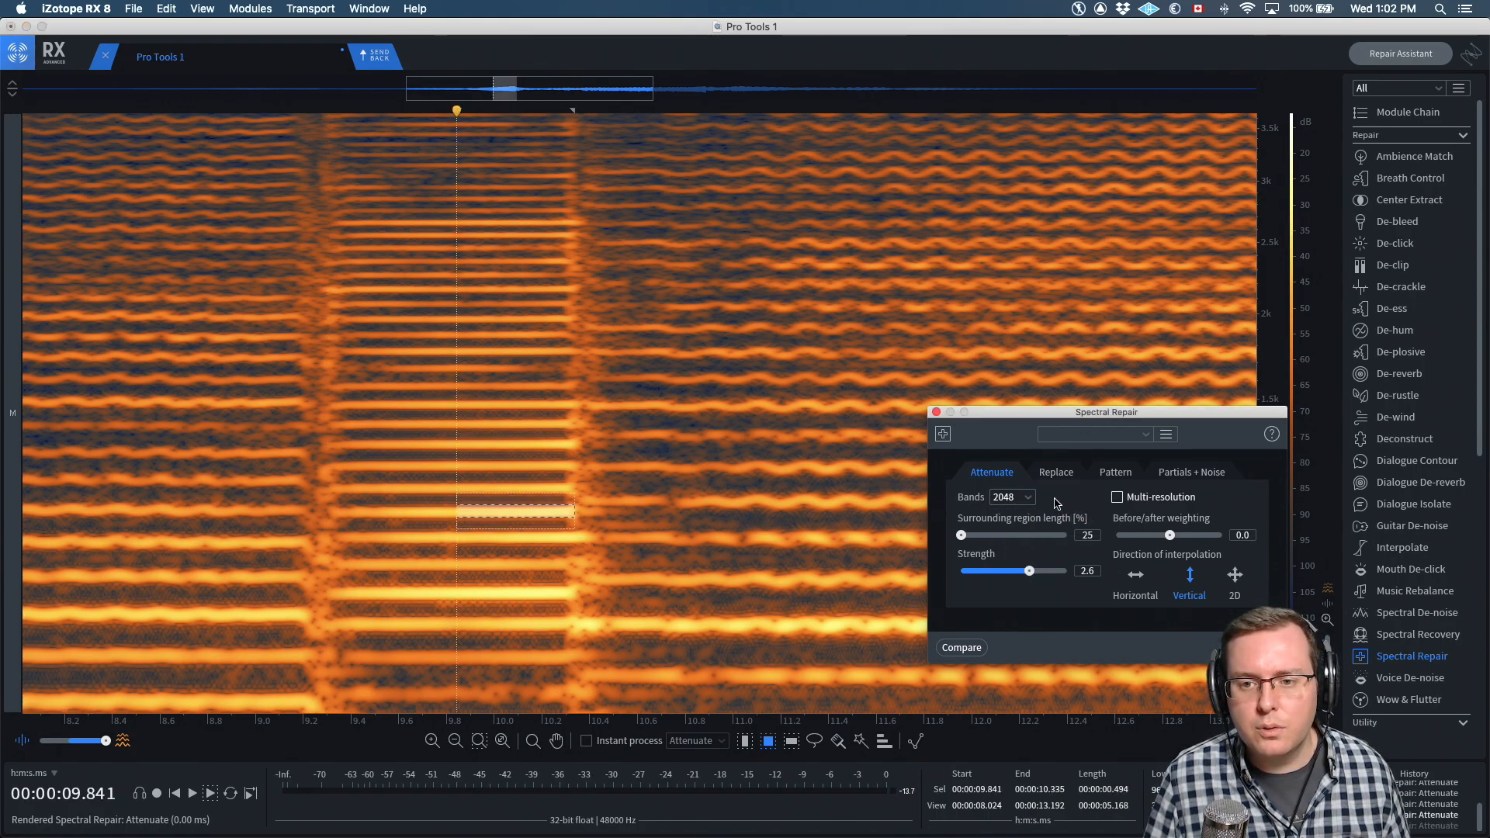
click(1137, 577)
click(1012, 497)
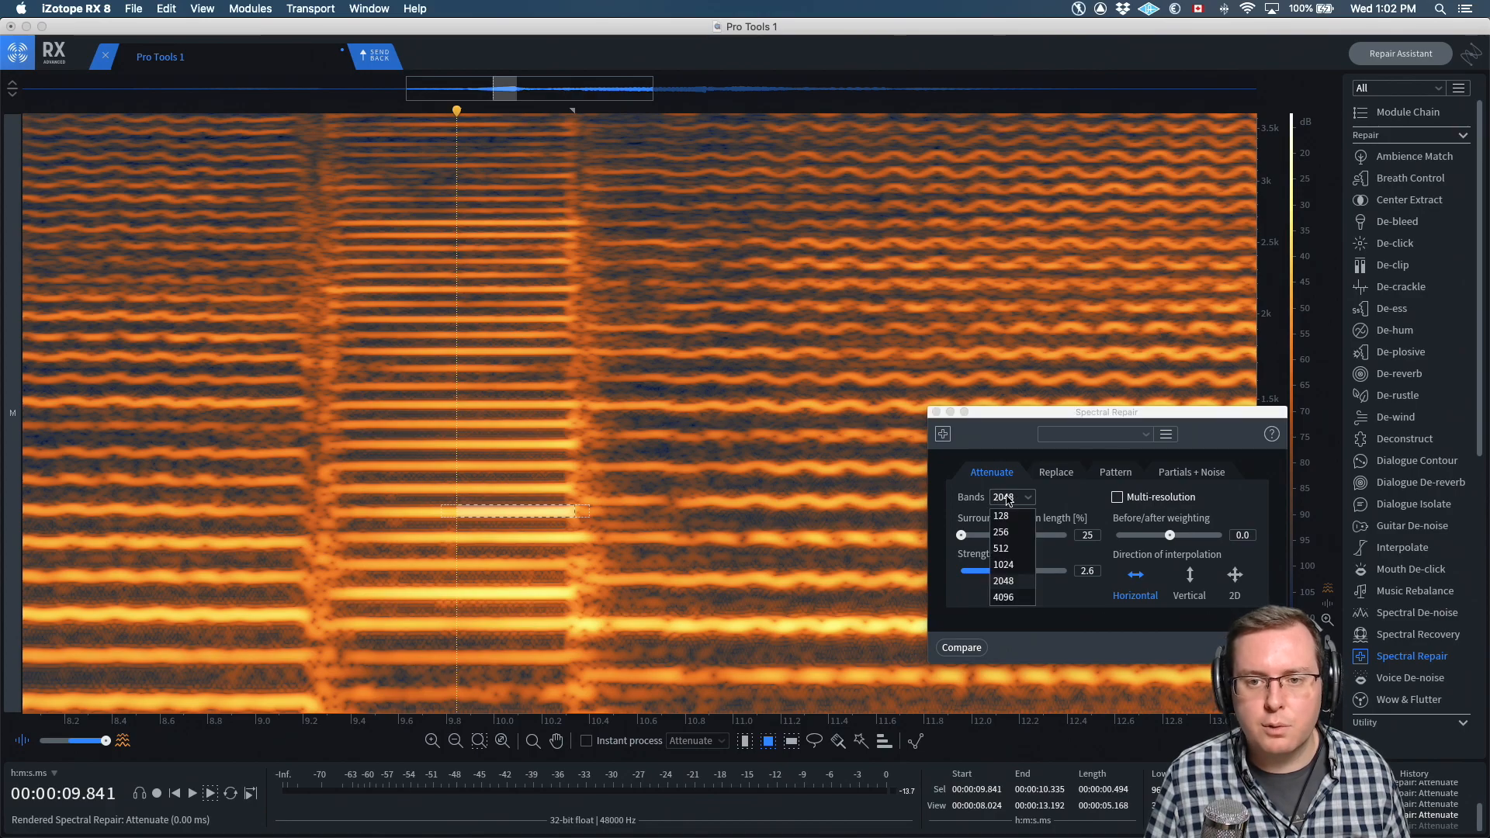
click(1013, 555)
drag(992, 536, 1007, 535)
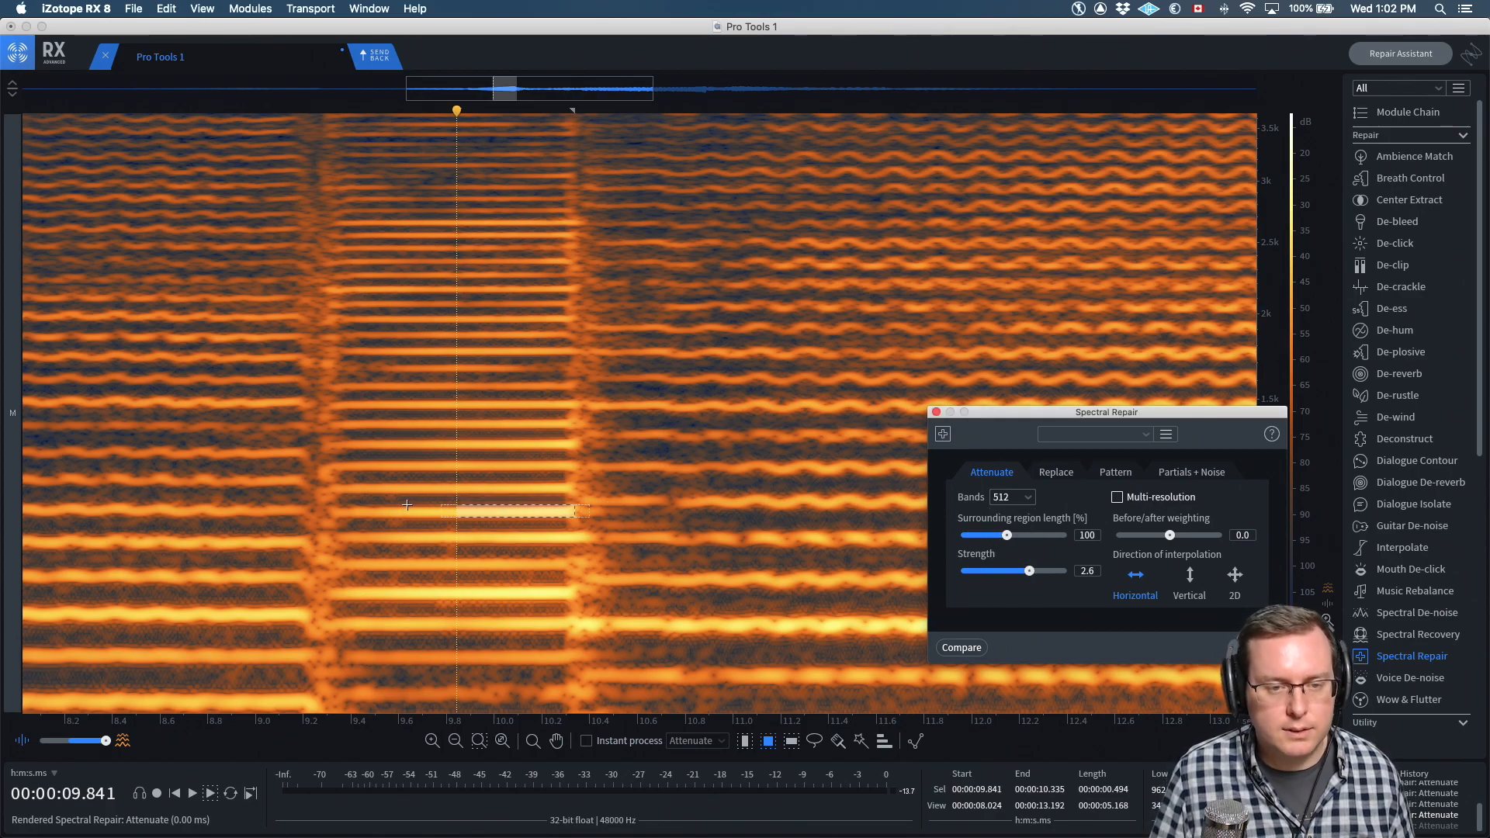
drag(1029, 571, 1003, 575)
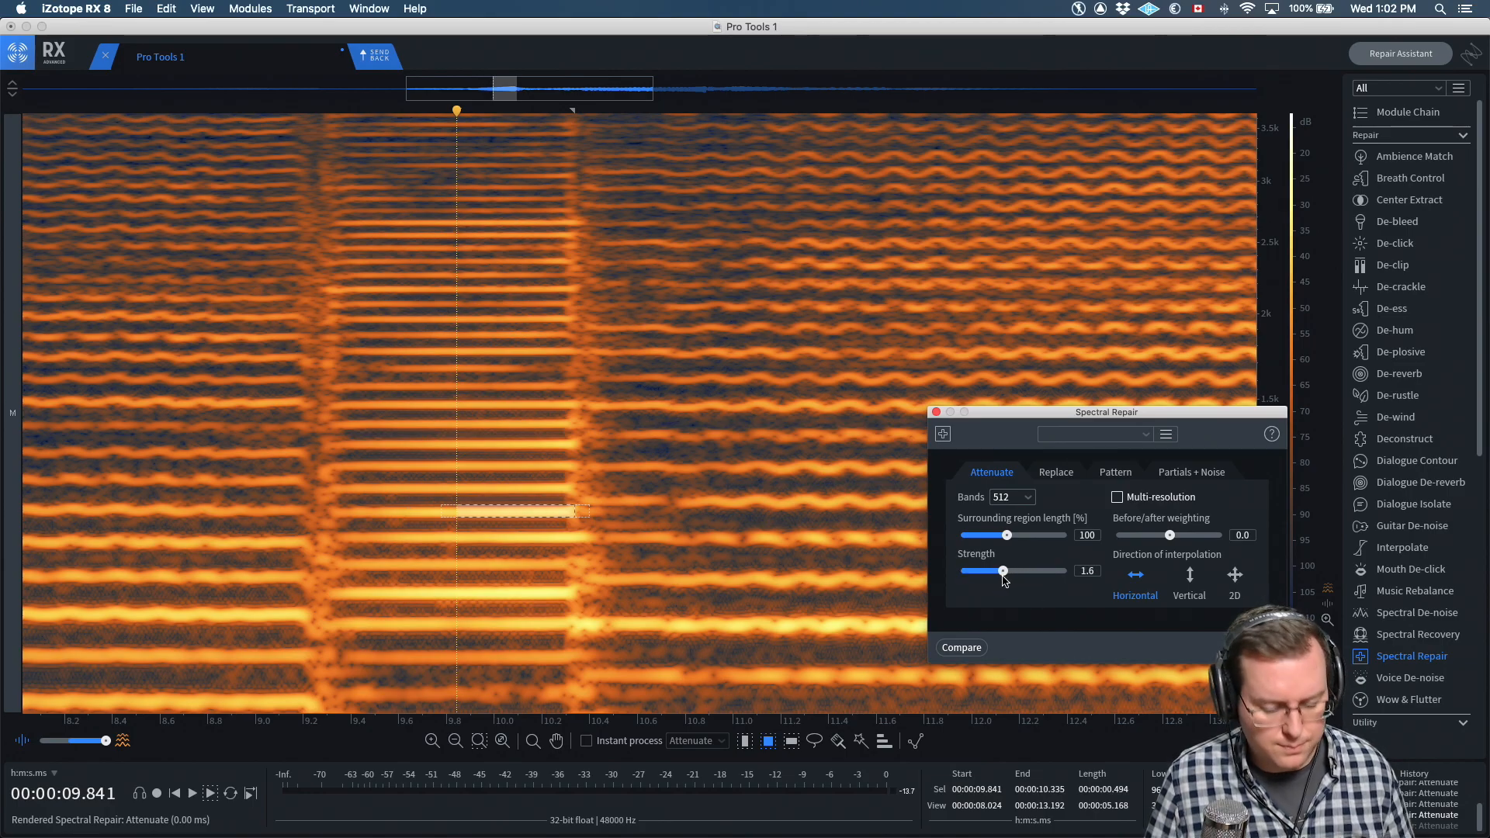
Attenuate the selected harmonic and the brightest harmonic below it, the latter selected from about 9.60 to 10.34 s
key(Return)
click(359, 511)
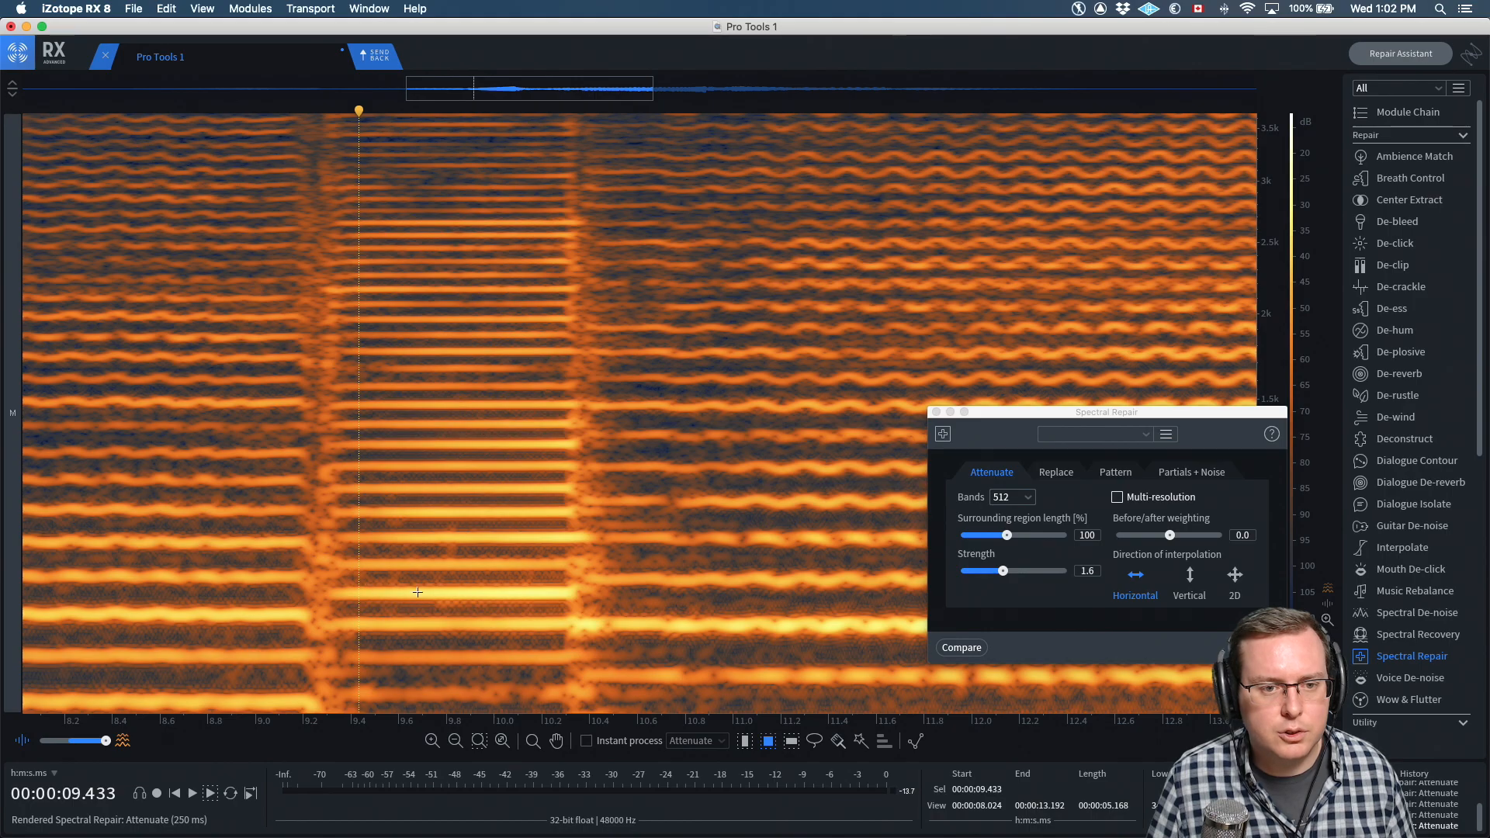
drag(410, 587, 573, 601)
key(Return)
click(533, 593)
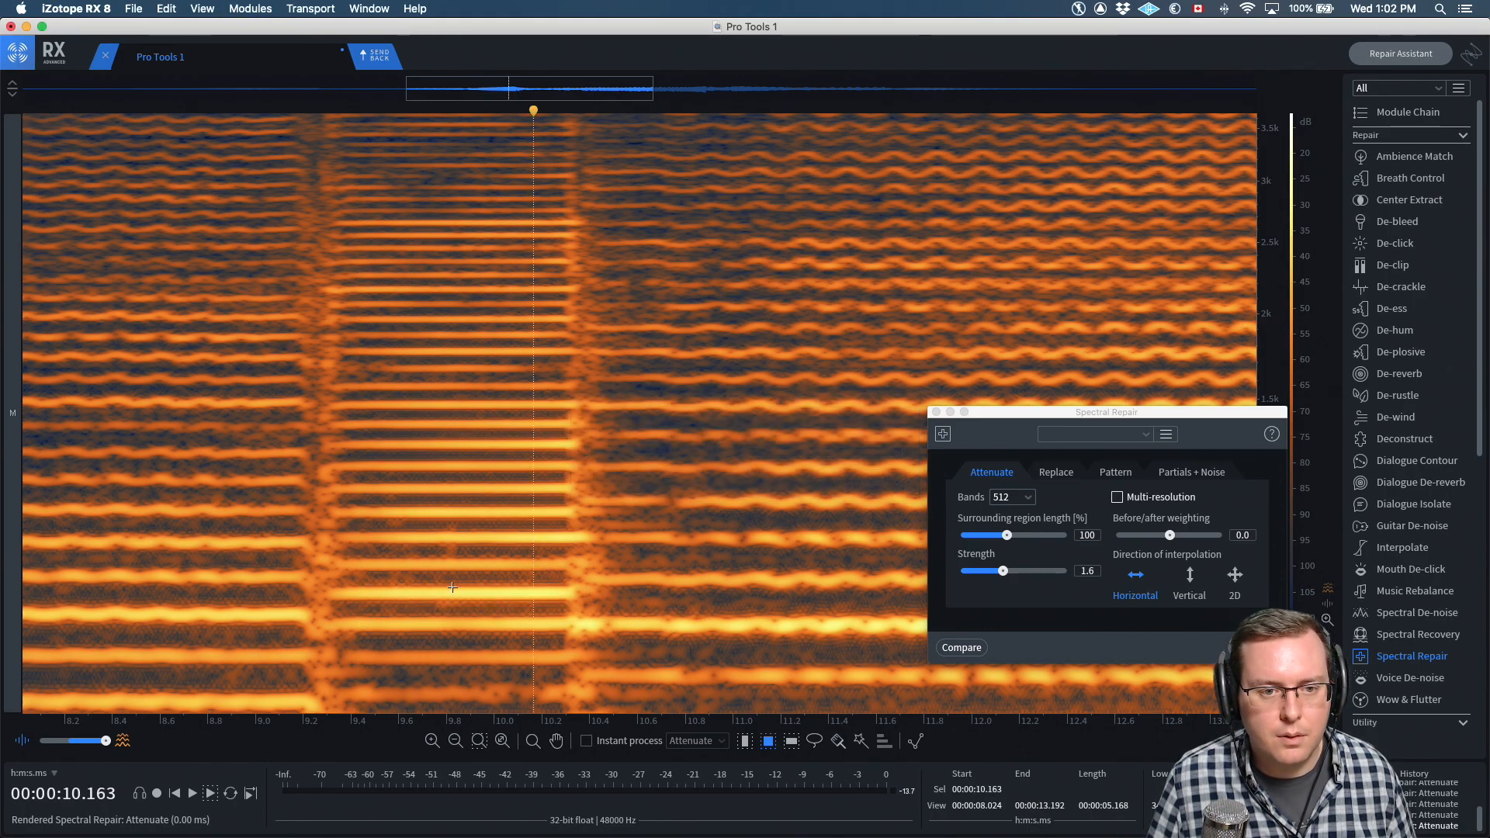
drag(383, 587, 576, 599)
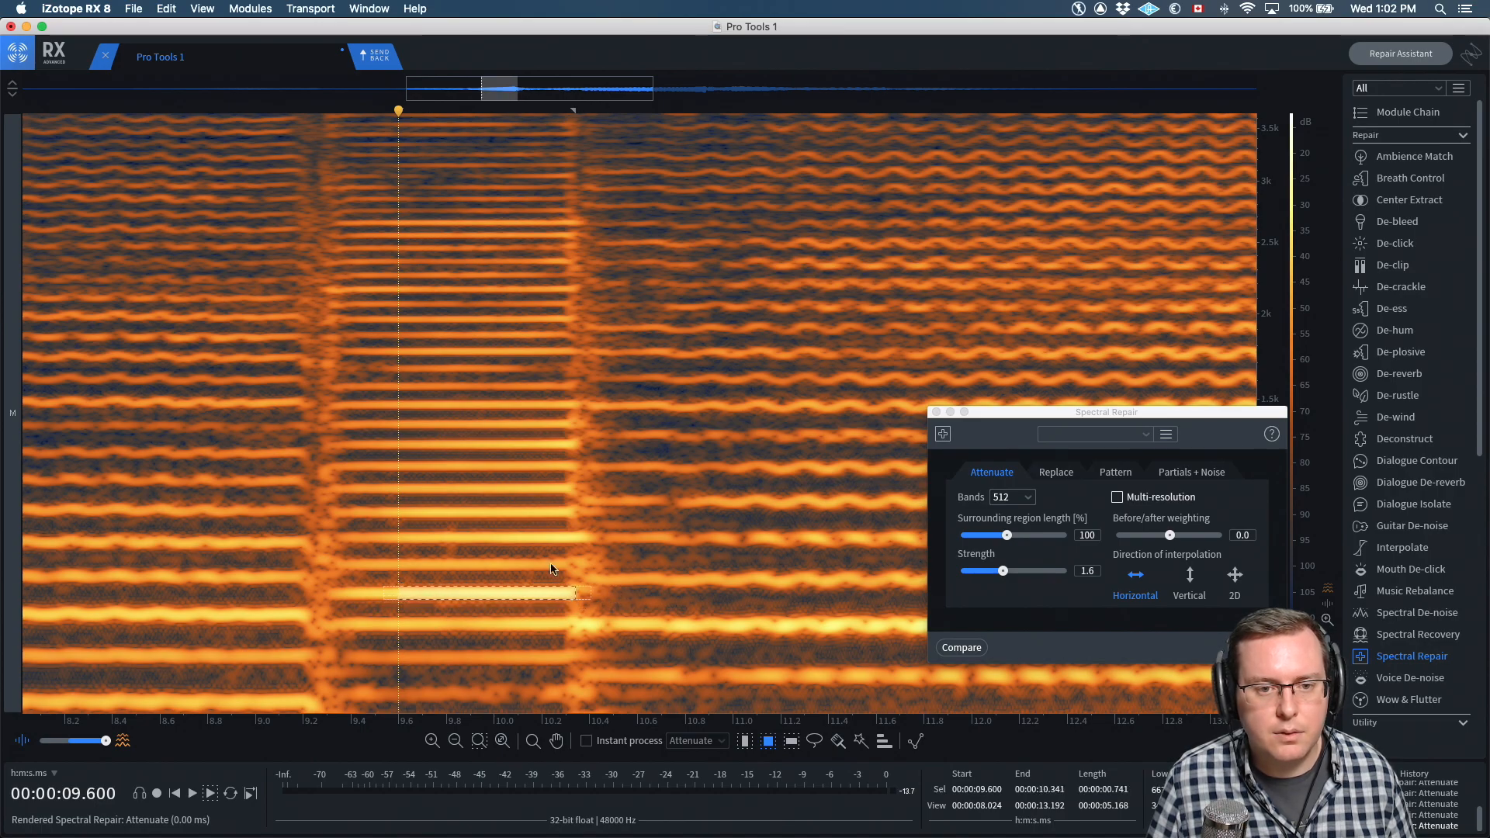
Attenuate two bright harmonics further up, from about 9.88 to 10.37 s and 9.62 to 10.33 s, and play from about 9.22 s
drag(466, 530, 582, 545)
key(Return)
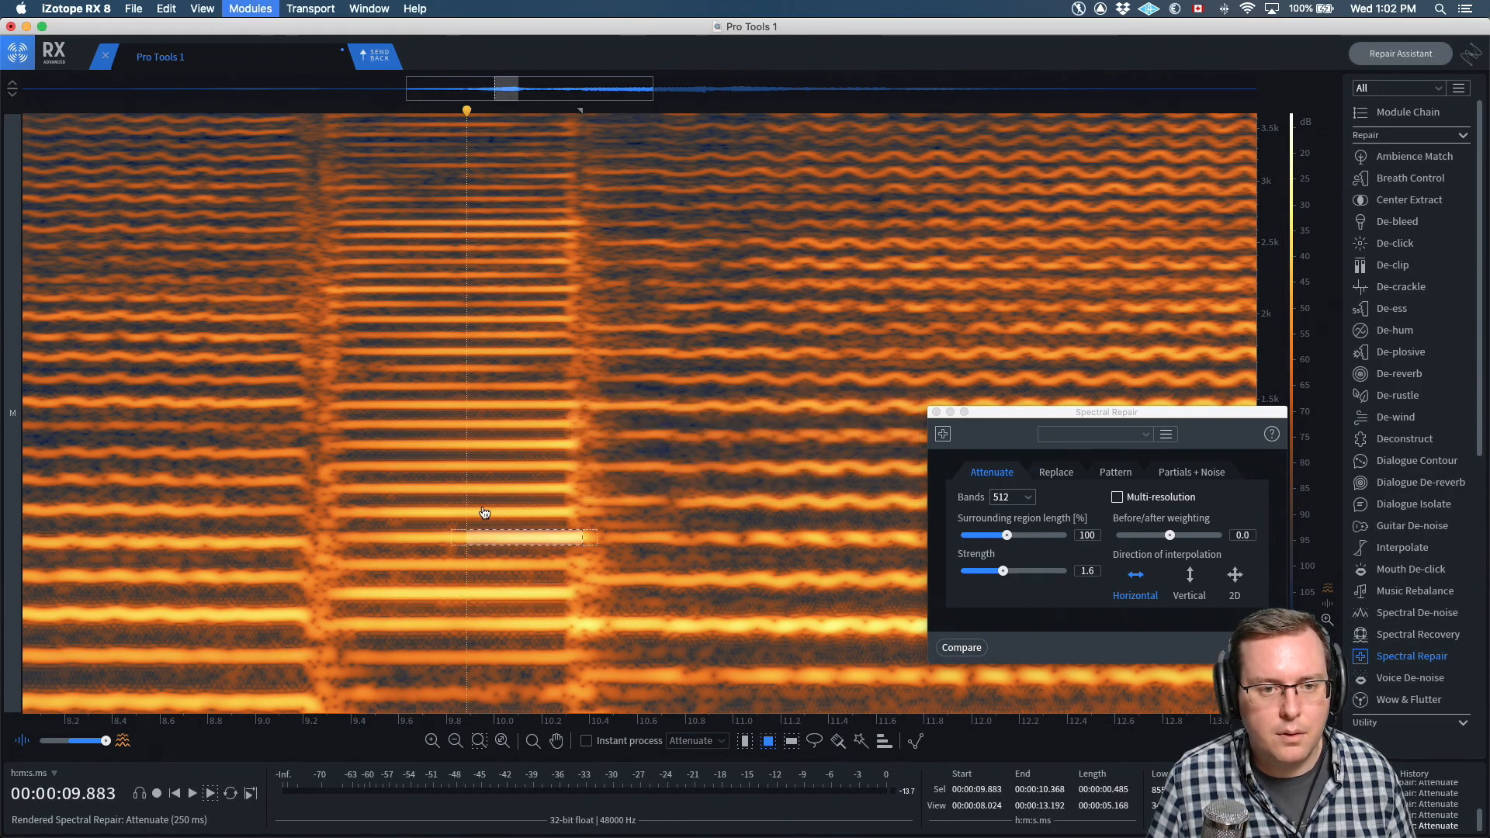
drag(402, 506, 575, 521)
key(Return)
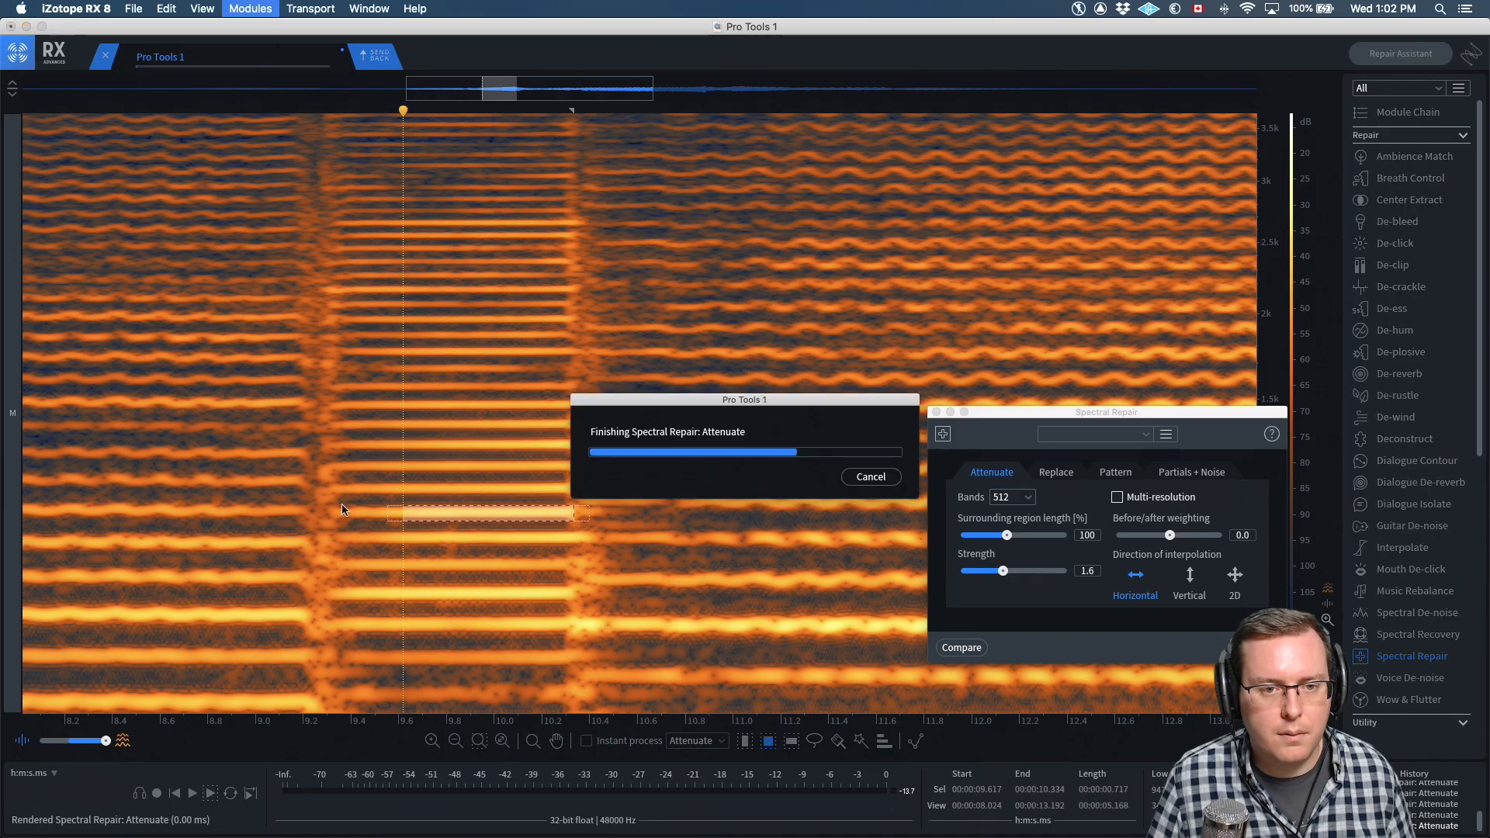
click(307, 473)
key(space)
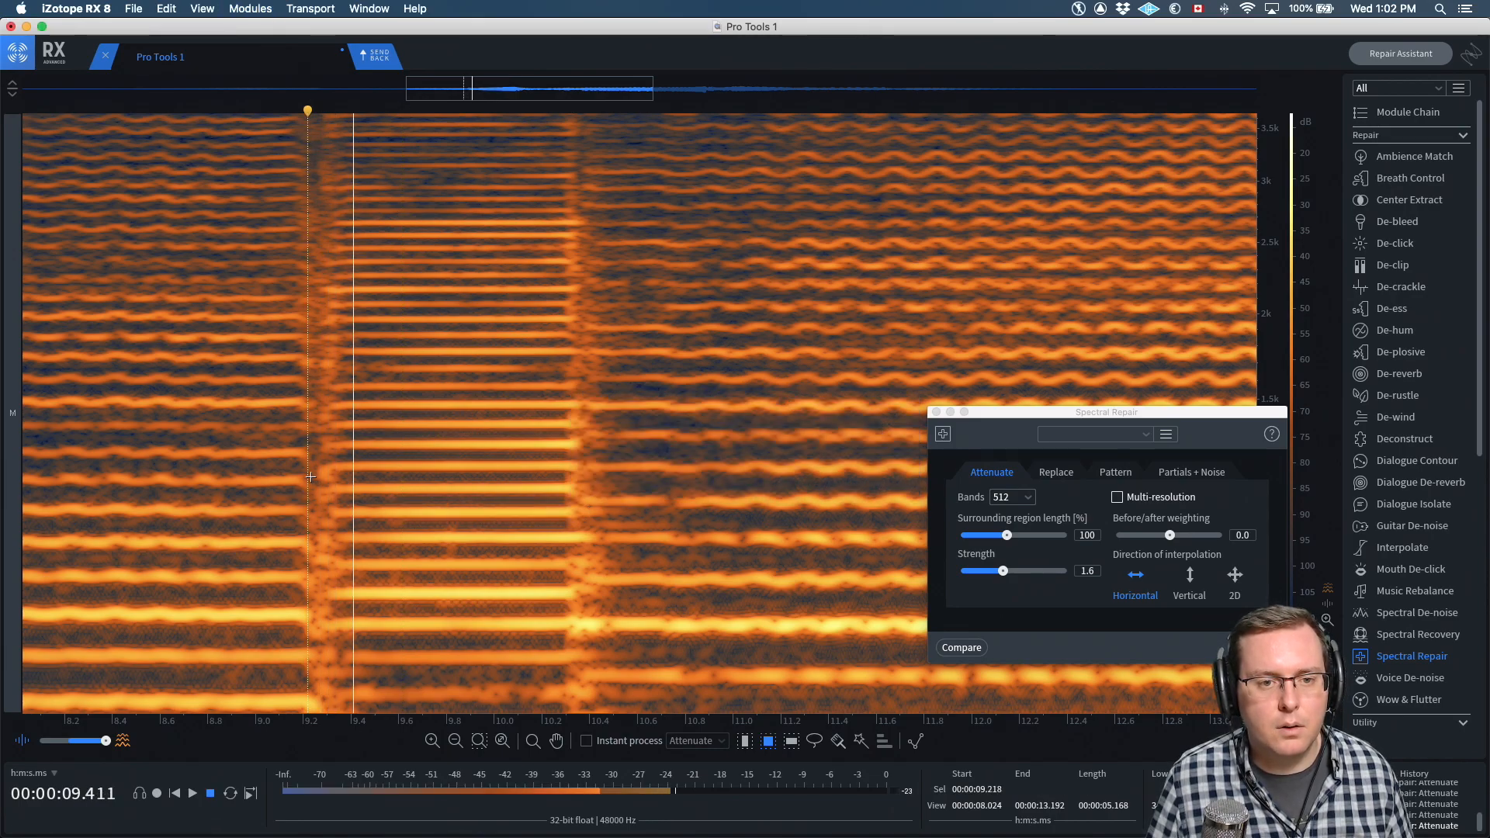
key(space)
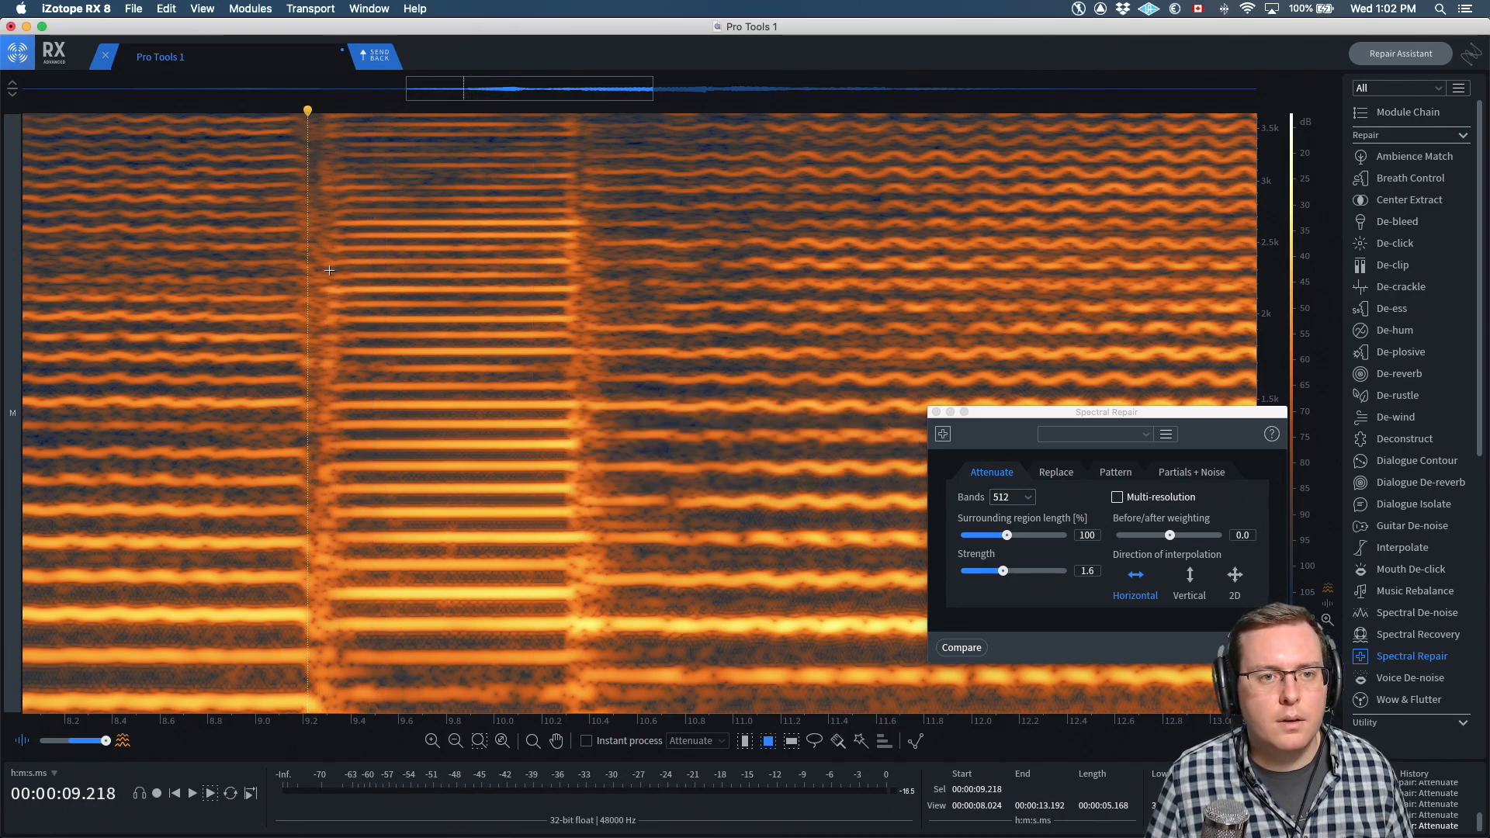
Try attenuating the block of harmonics between about 1.8 and 2.7 kHz from 9.32 to 10.38 s, and play from about 8.73 s
drag(332, 216, 585, 355)
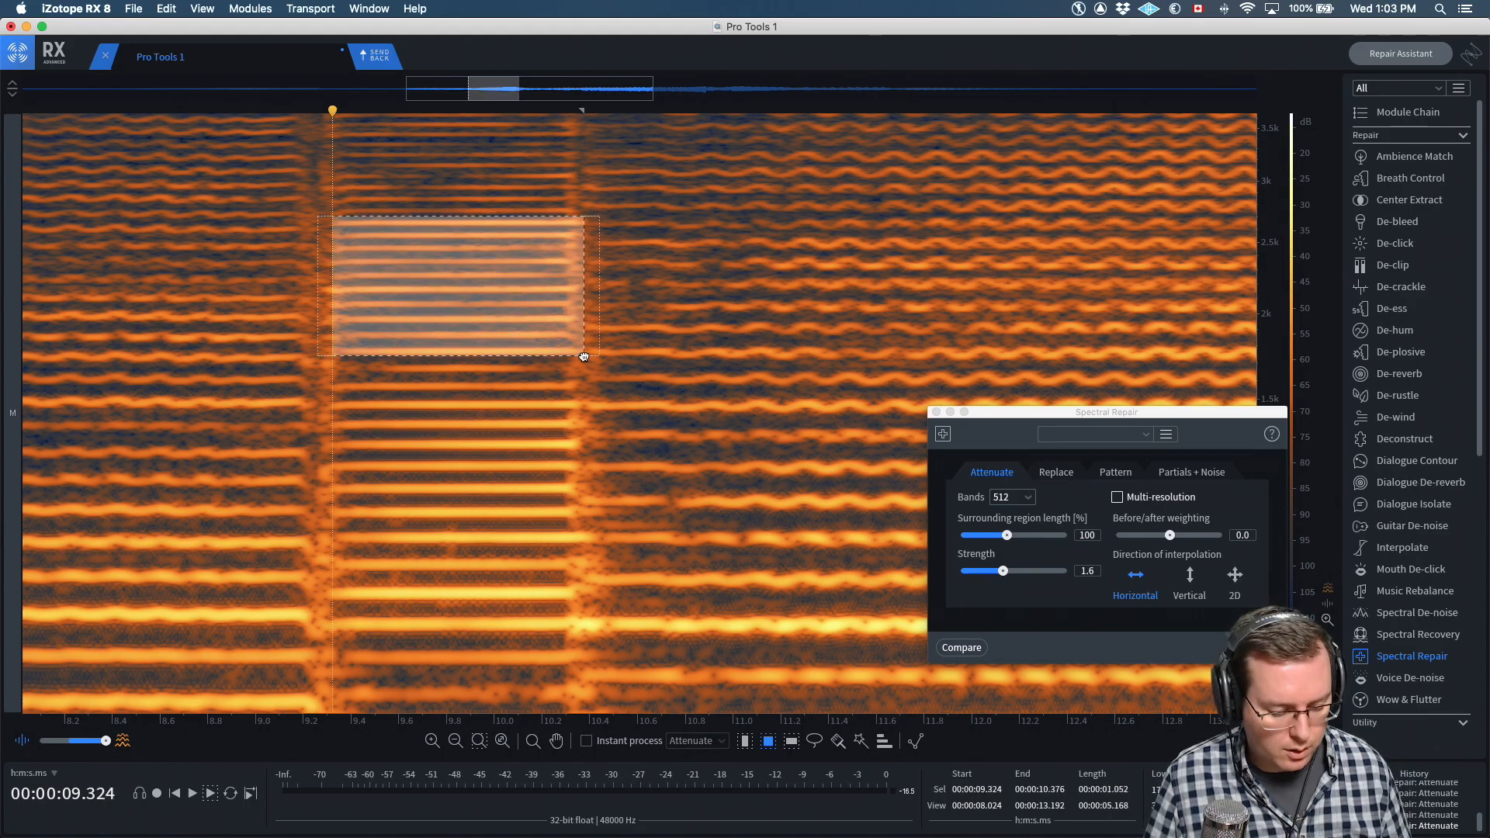
key(super+shift+5)
click(192, 235)
key(space)
key(space)
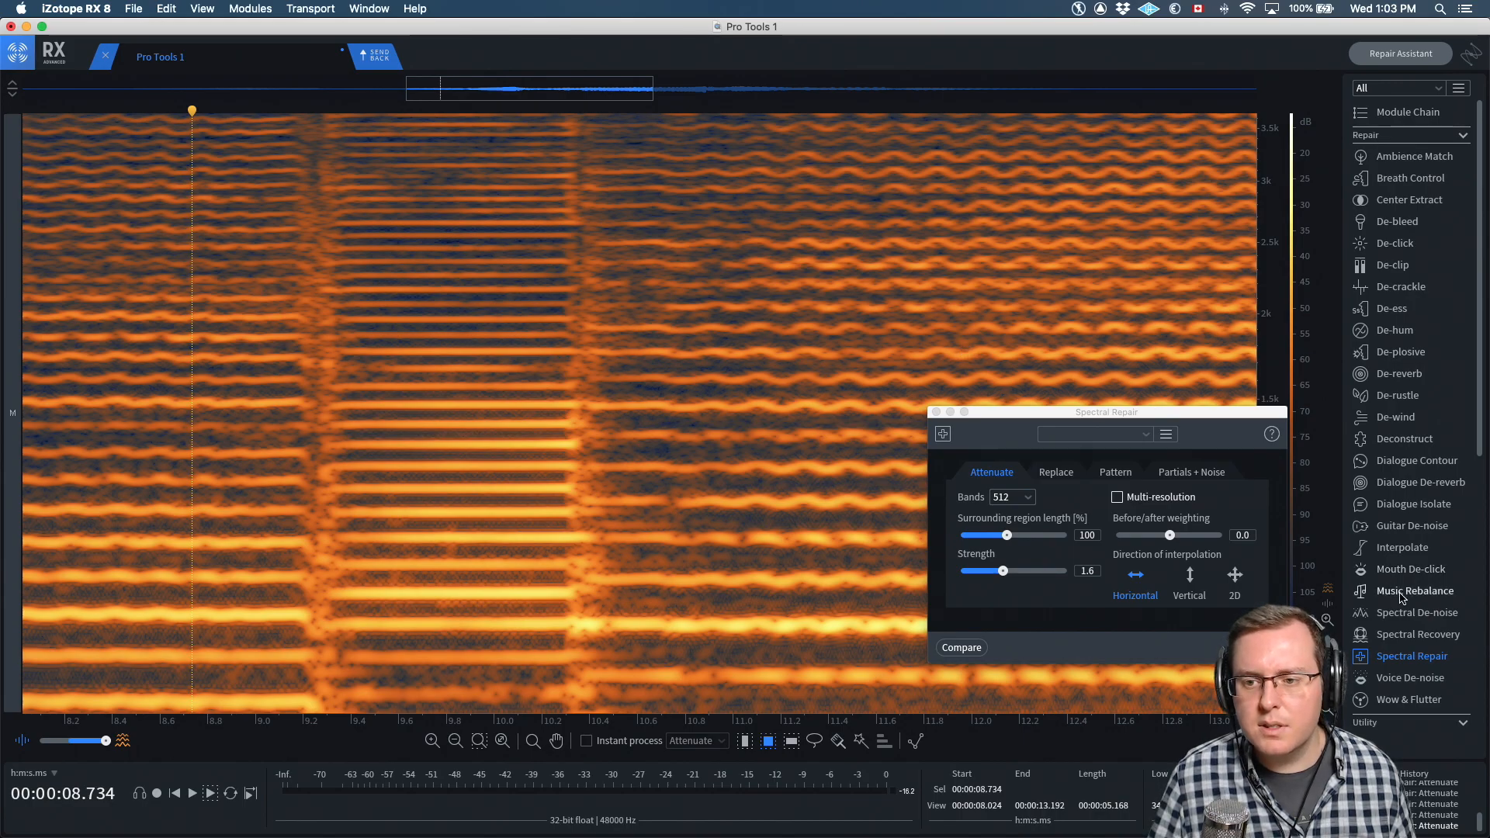
Try attenuating the block of dense lower harmonics from about 9.30 to 10.35 s, and play from about 8.97 s
click(1334, 718)
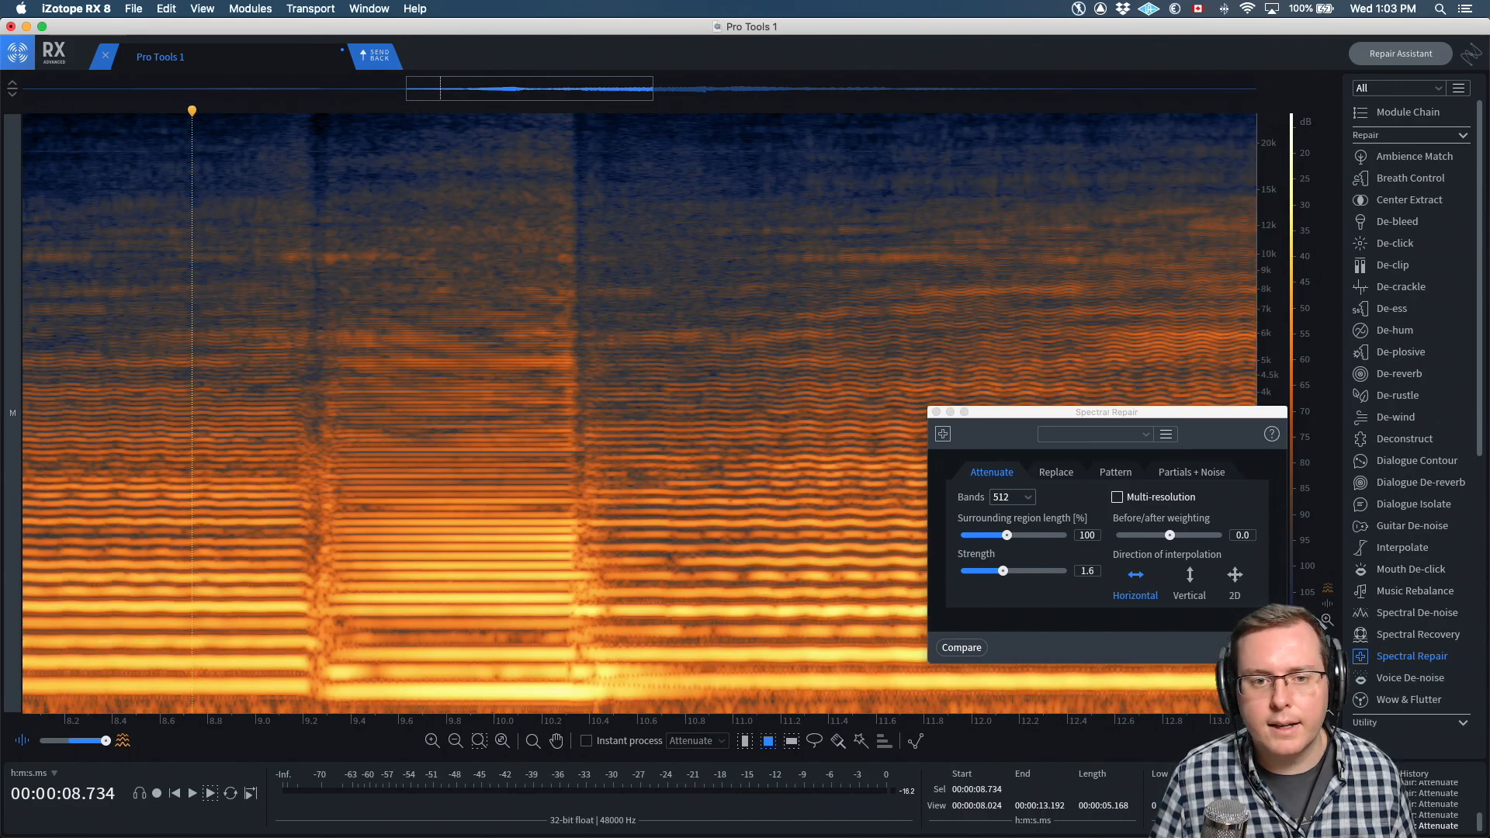
click(319, 563)
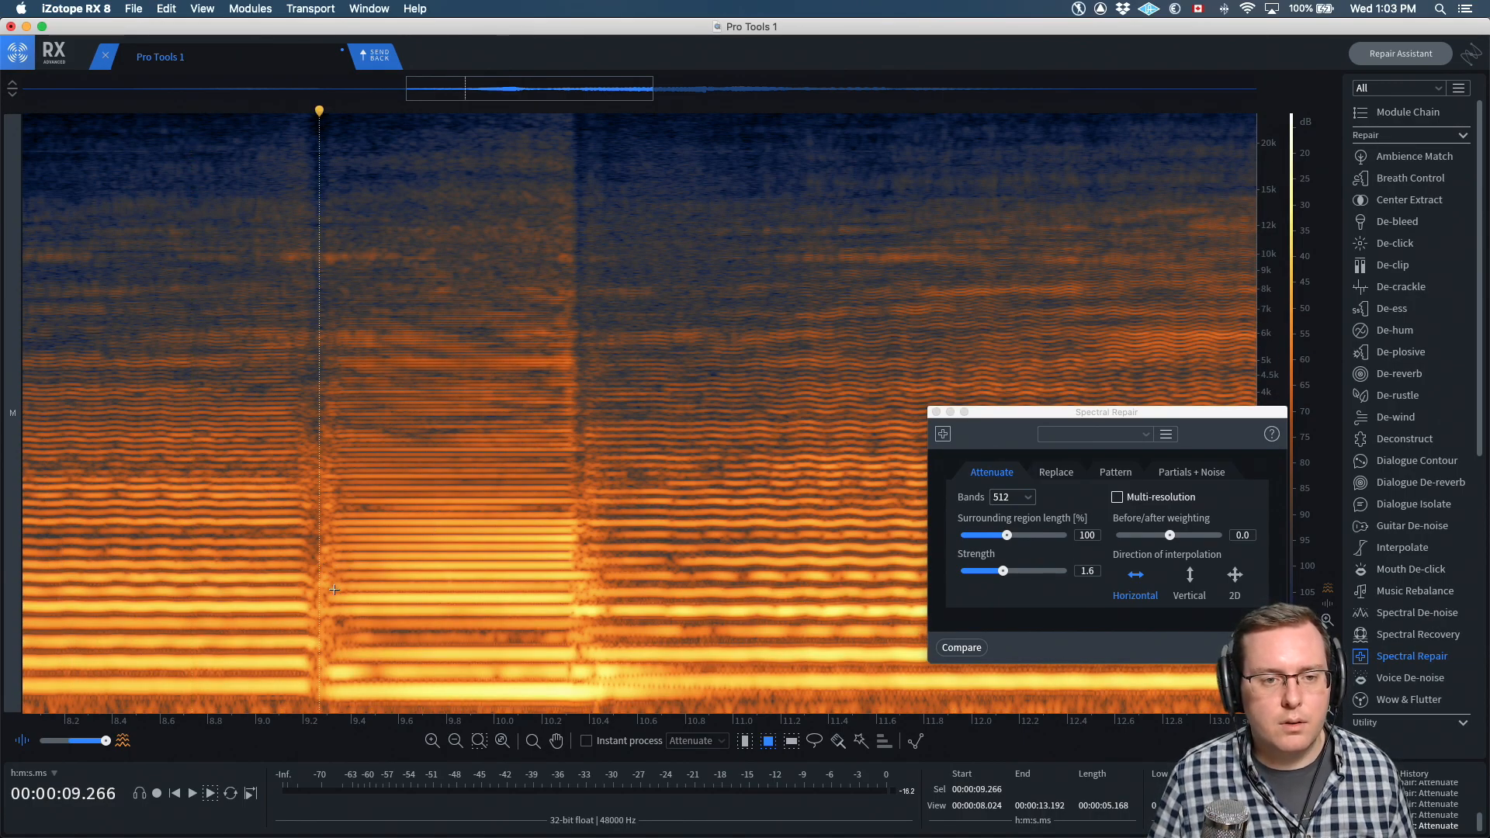
drag(327, 515, 579, 624)
key(5)
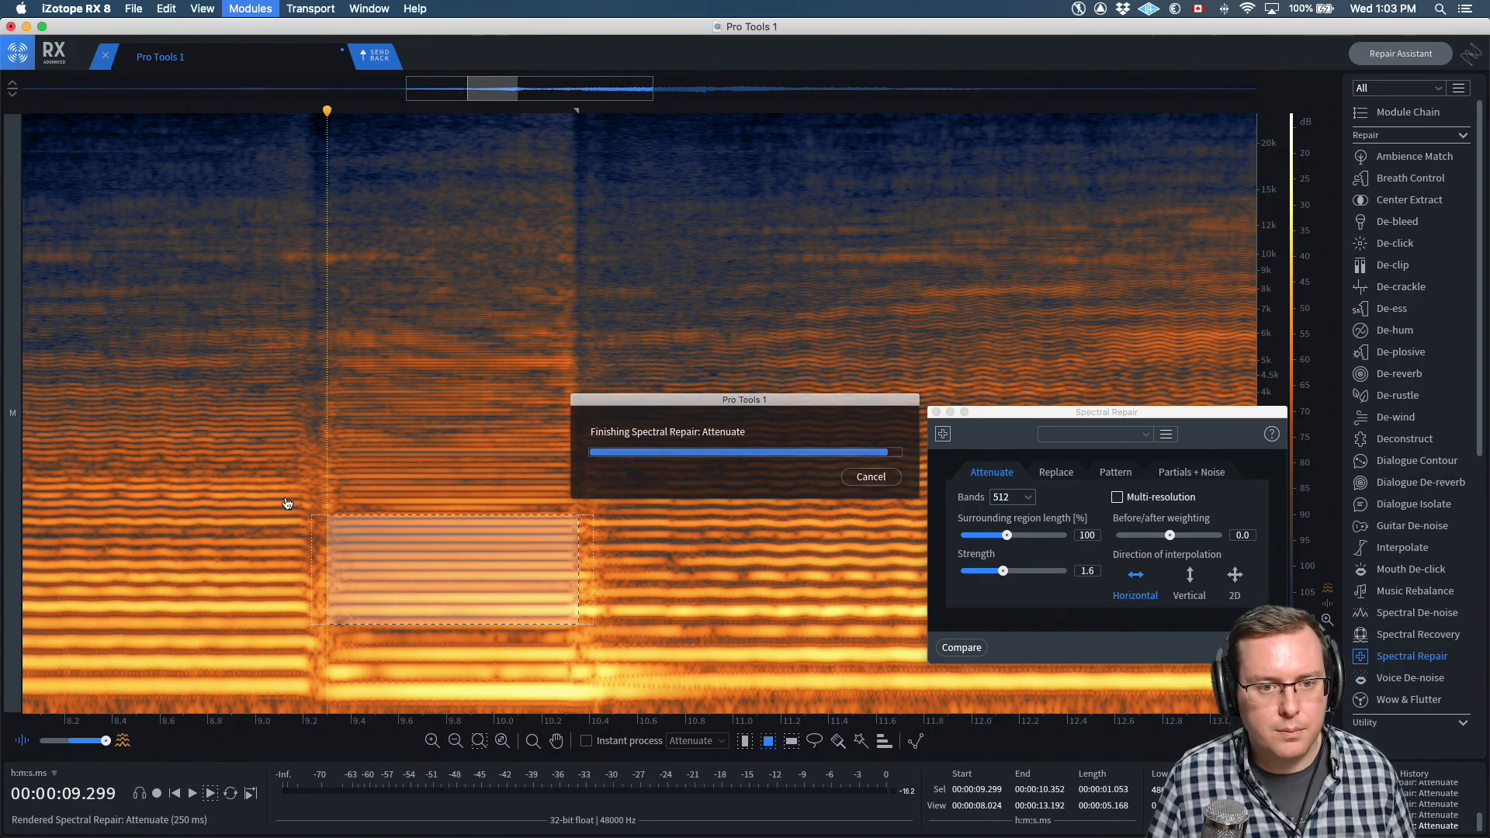
click(248, 456)
key(space)
key(space)
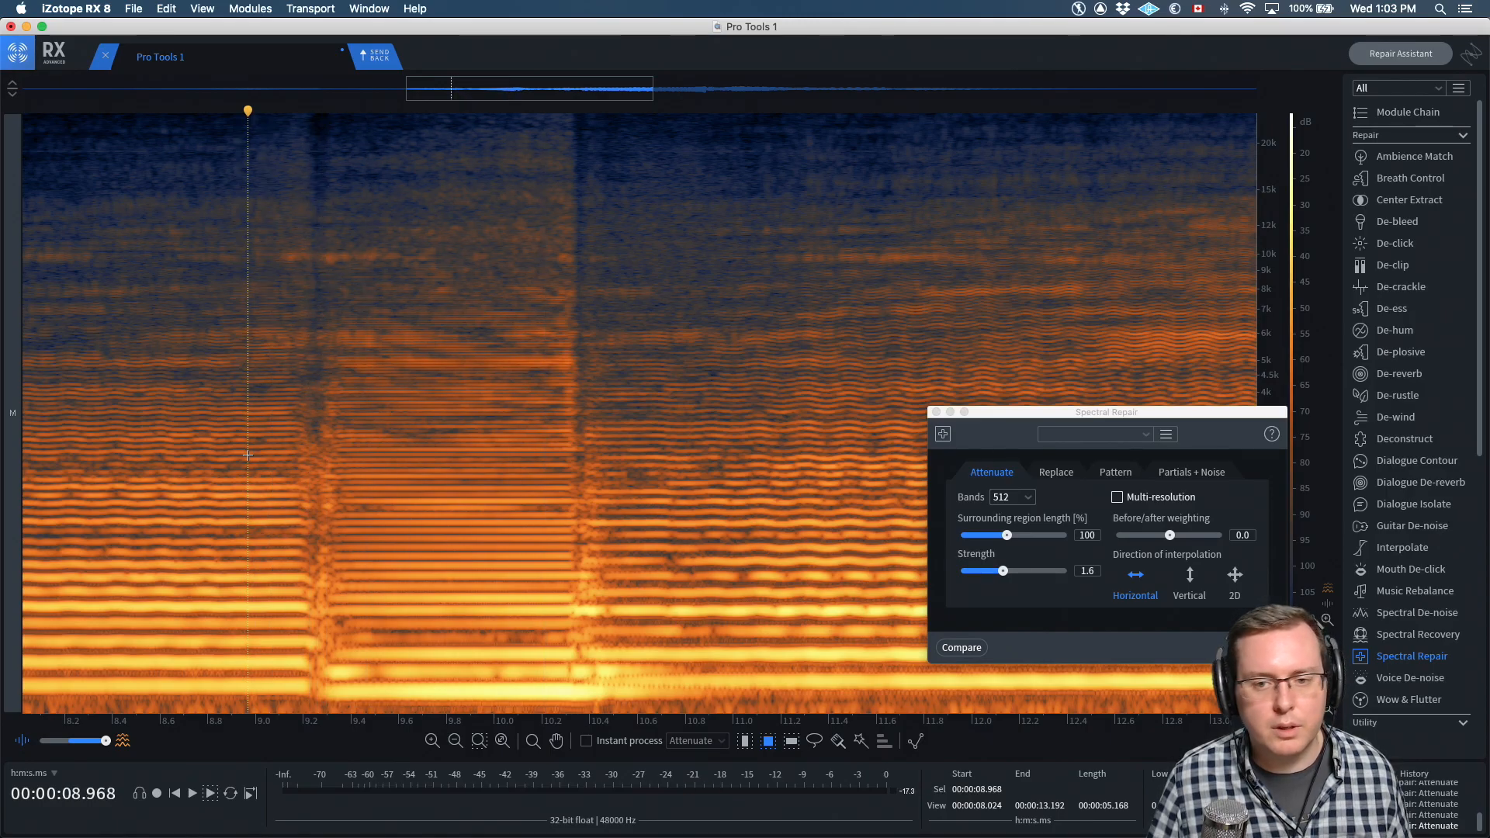
Undo the last two Attenuate renders of the harmonic blocks, clear the selection and review the edit history
key(super+z)
key(super+z)
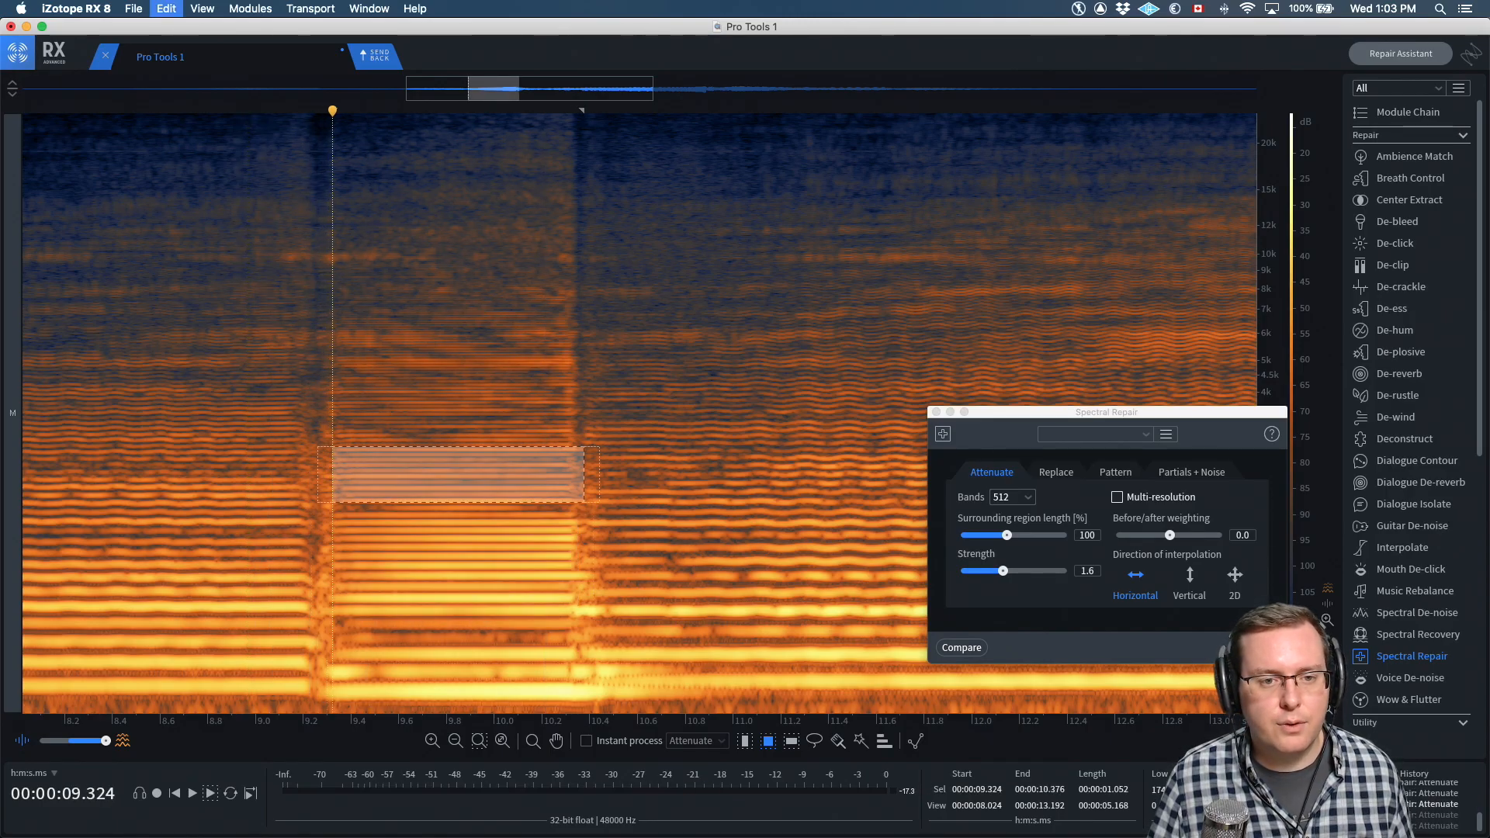
click(330, 363)
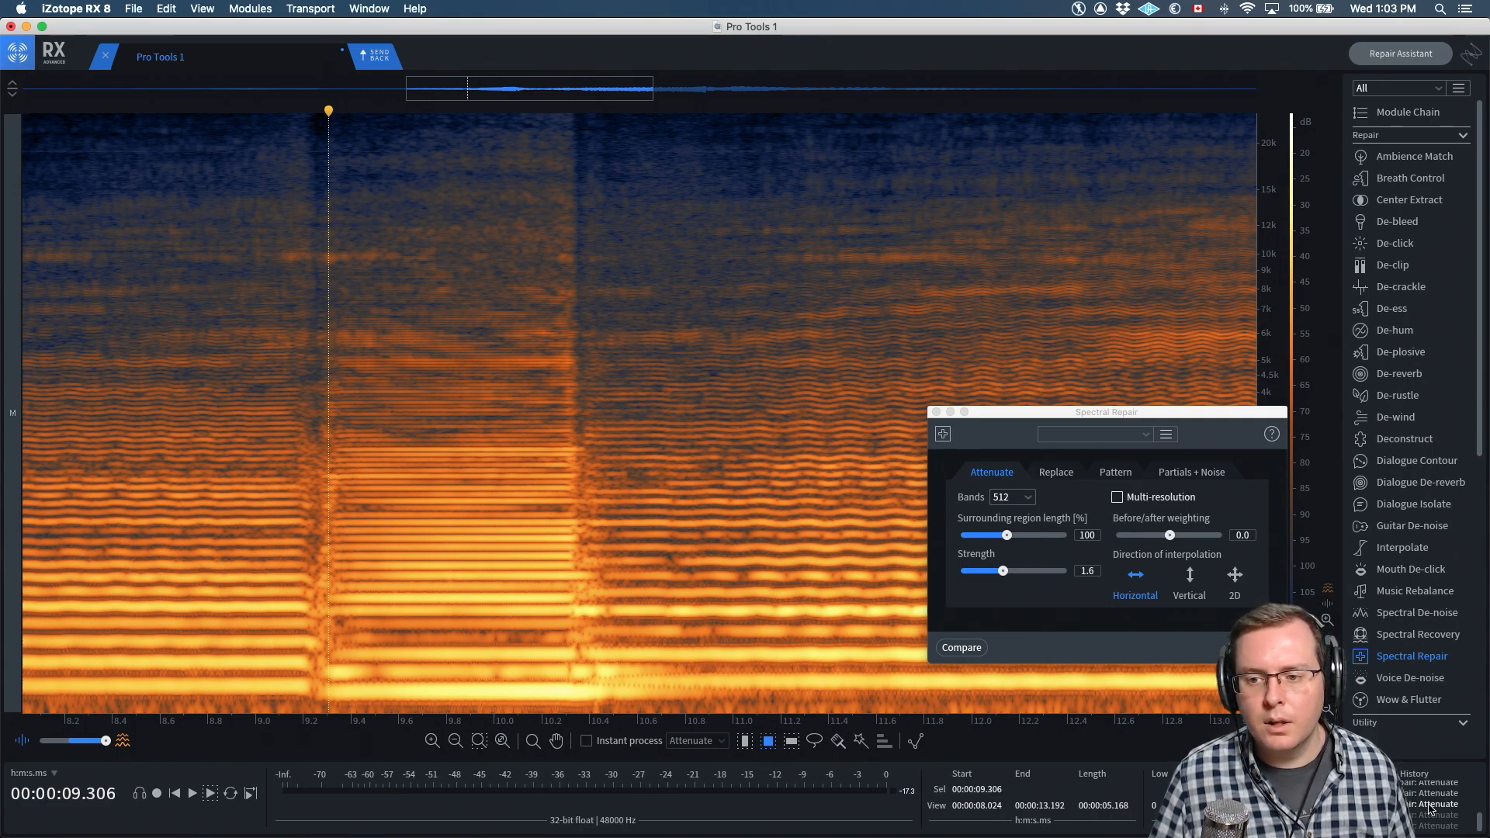
scroll(1434, 810, up, 1)
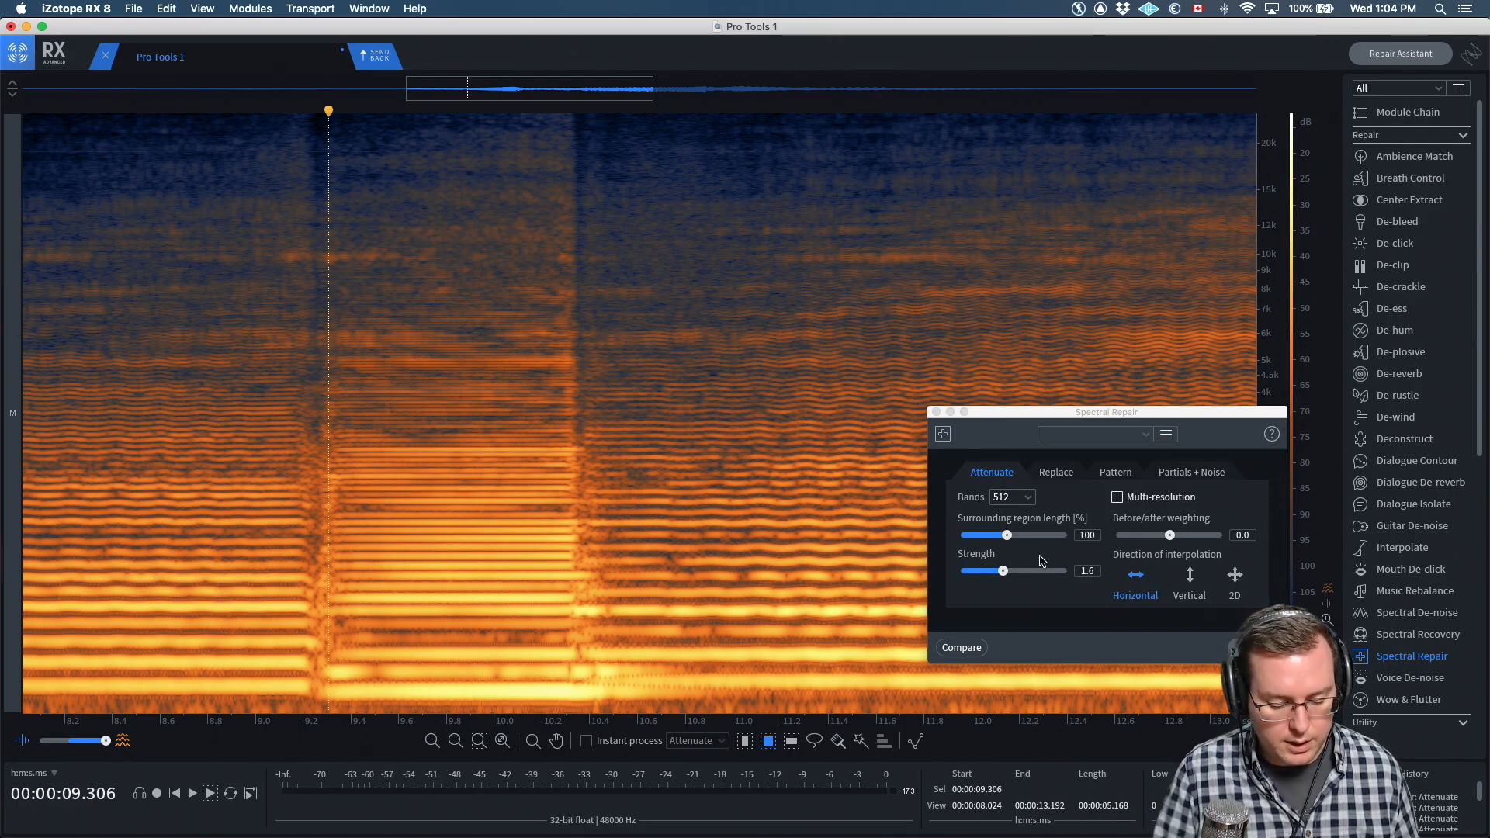
Try an EQ band 4 cut of -3.9 dB at 2117 Hz and close the EQ module without rendering
key(super+7)
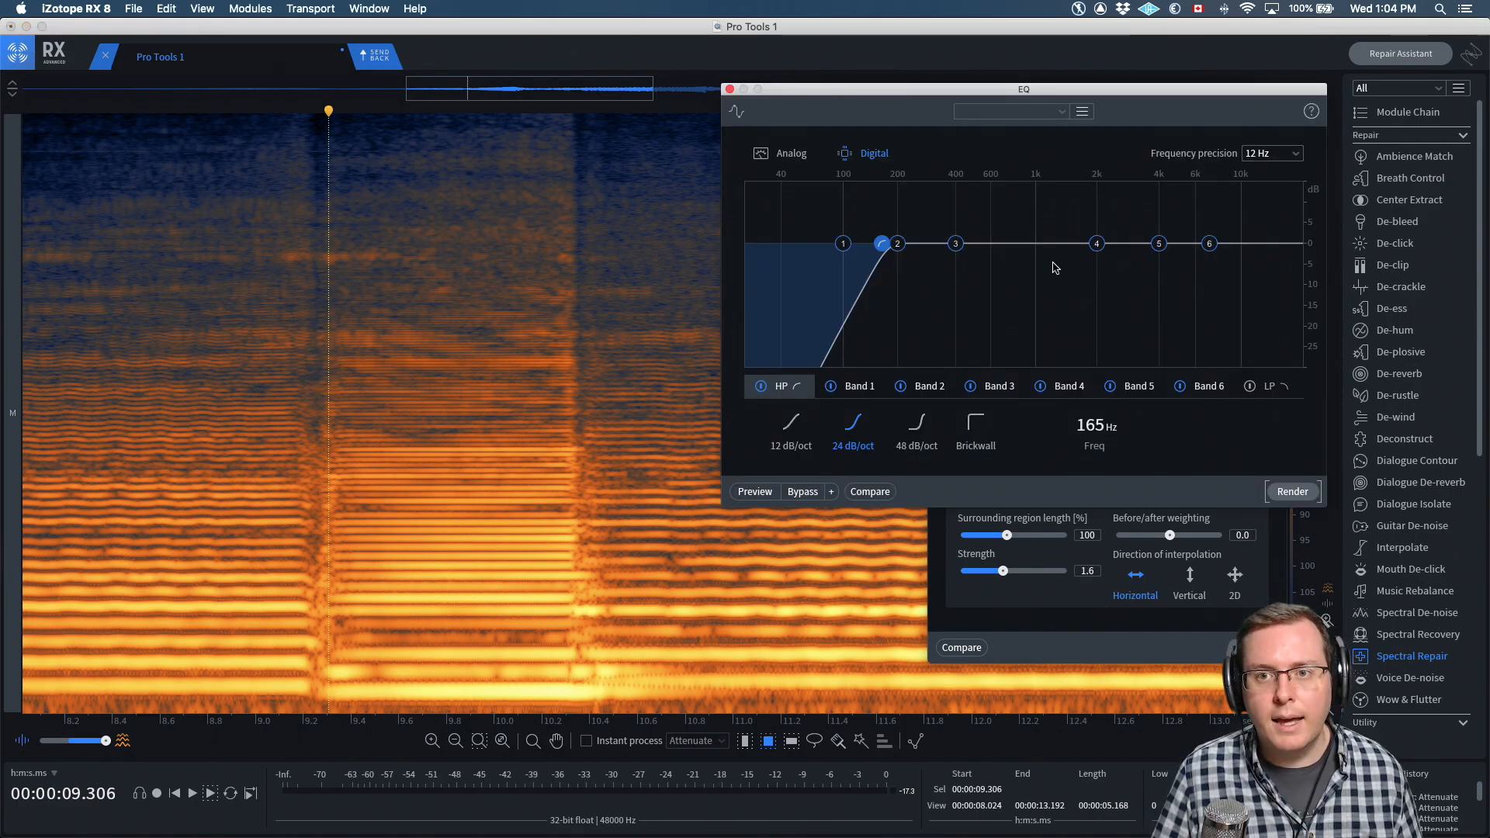
drag(1099, 250, 1102, 260)
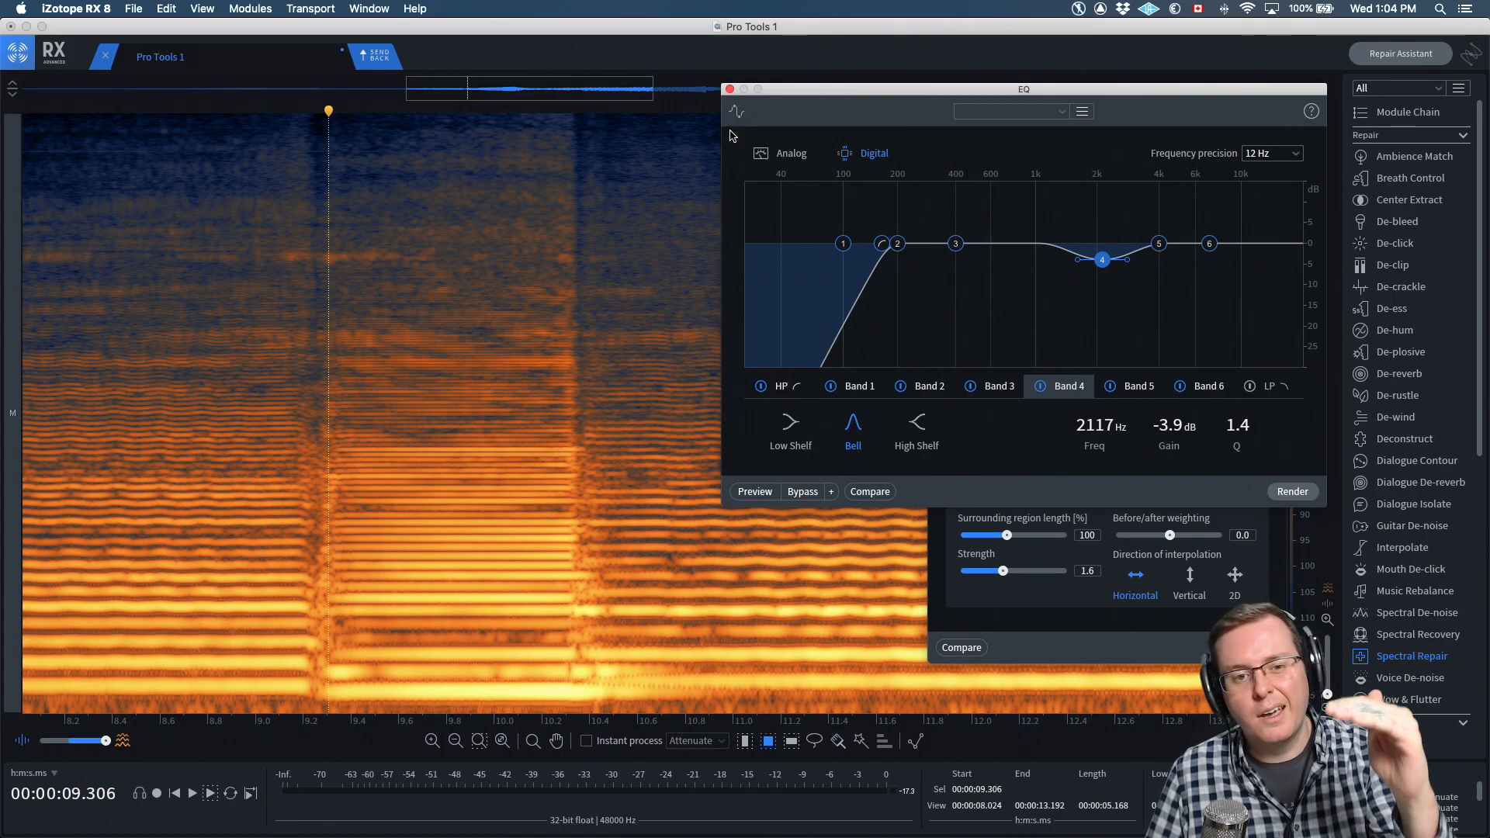
click(729, 90)
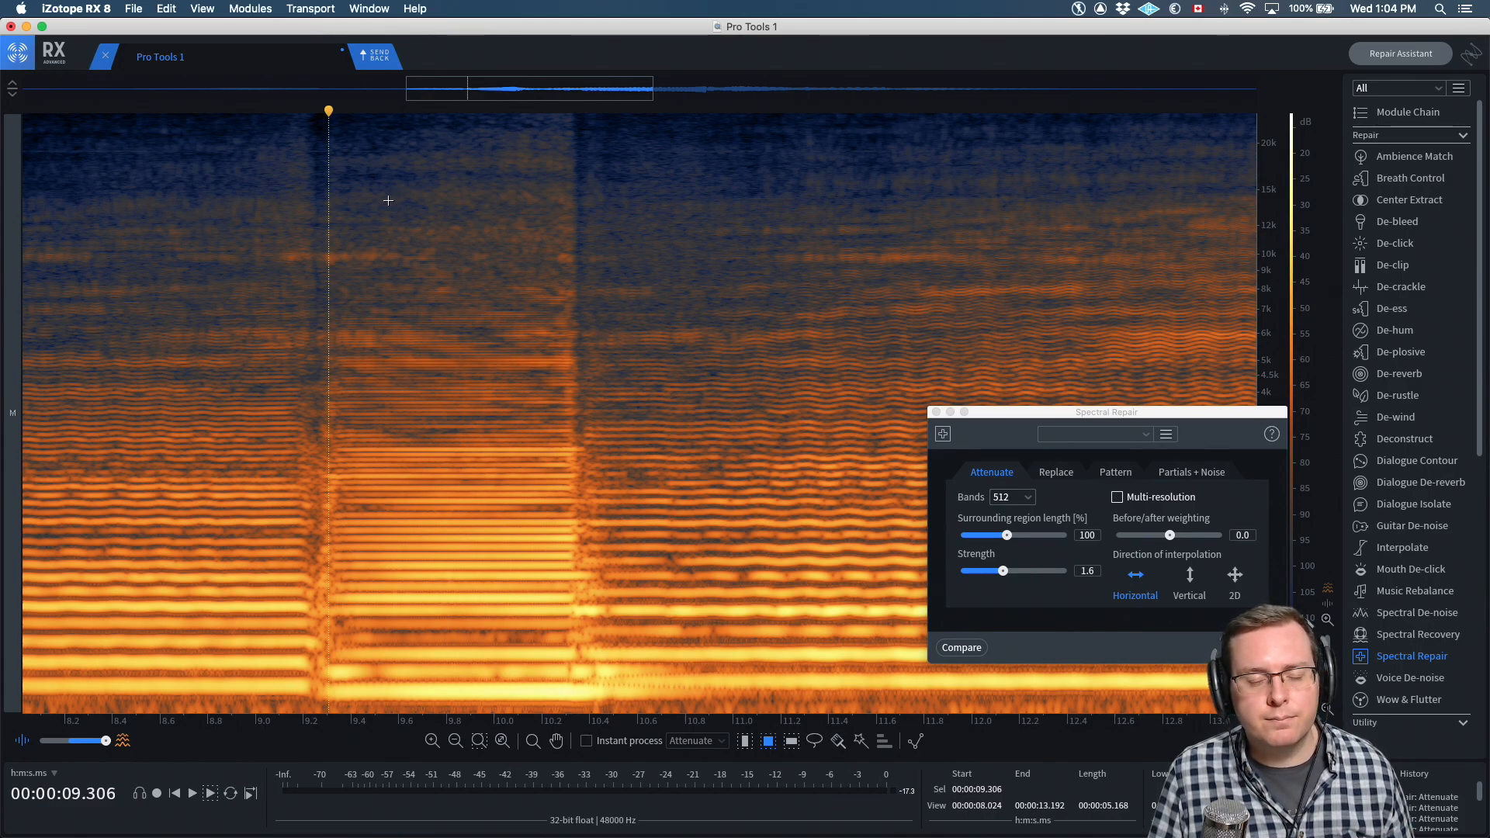
Send the repaired audio back to Pro Tools and render it over the second cello clip with RX 8 Connect
key(super+0)
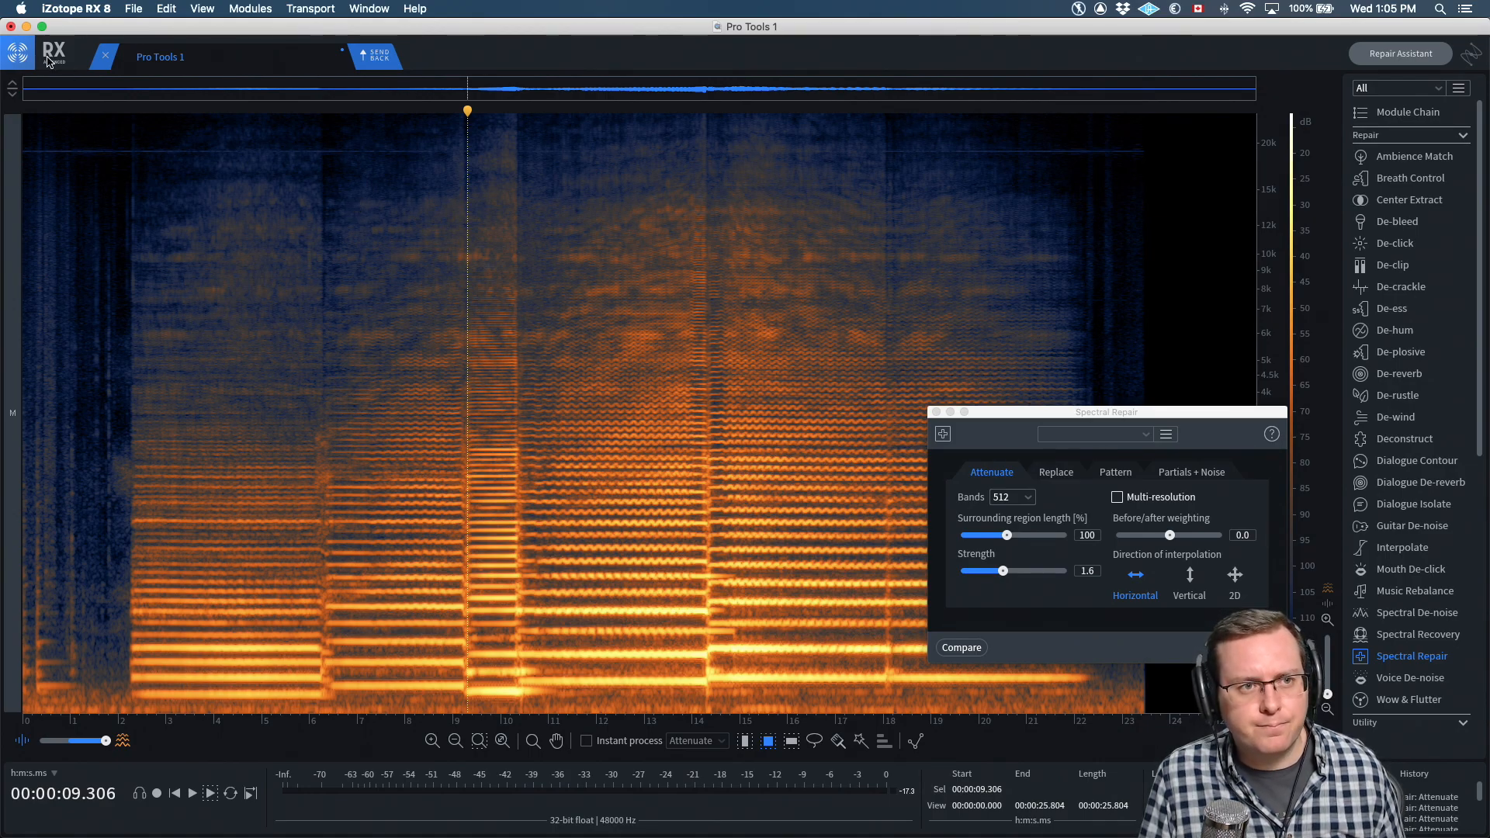
click(373, 59)
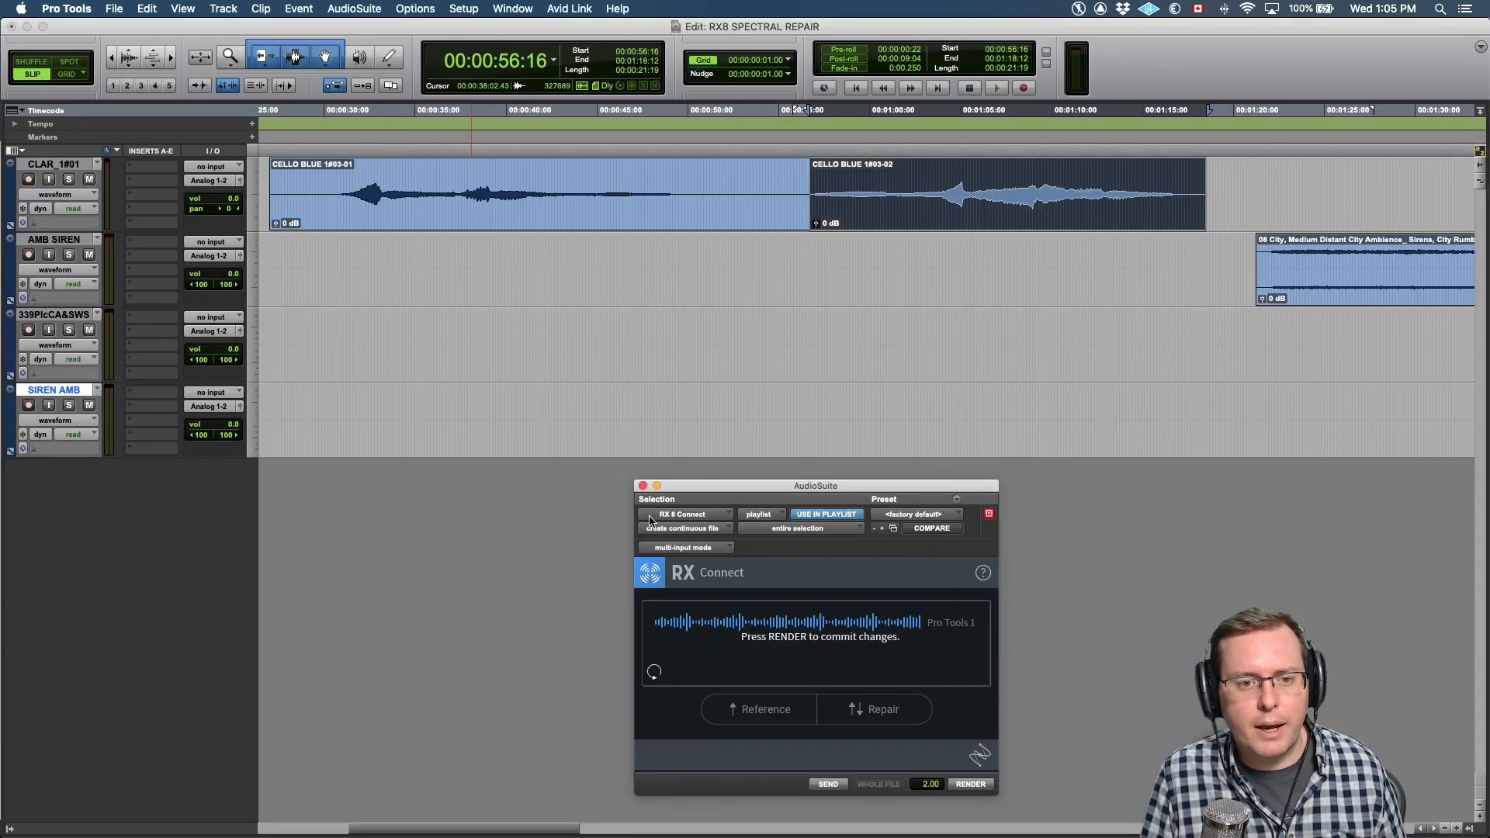
click(971, 785)
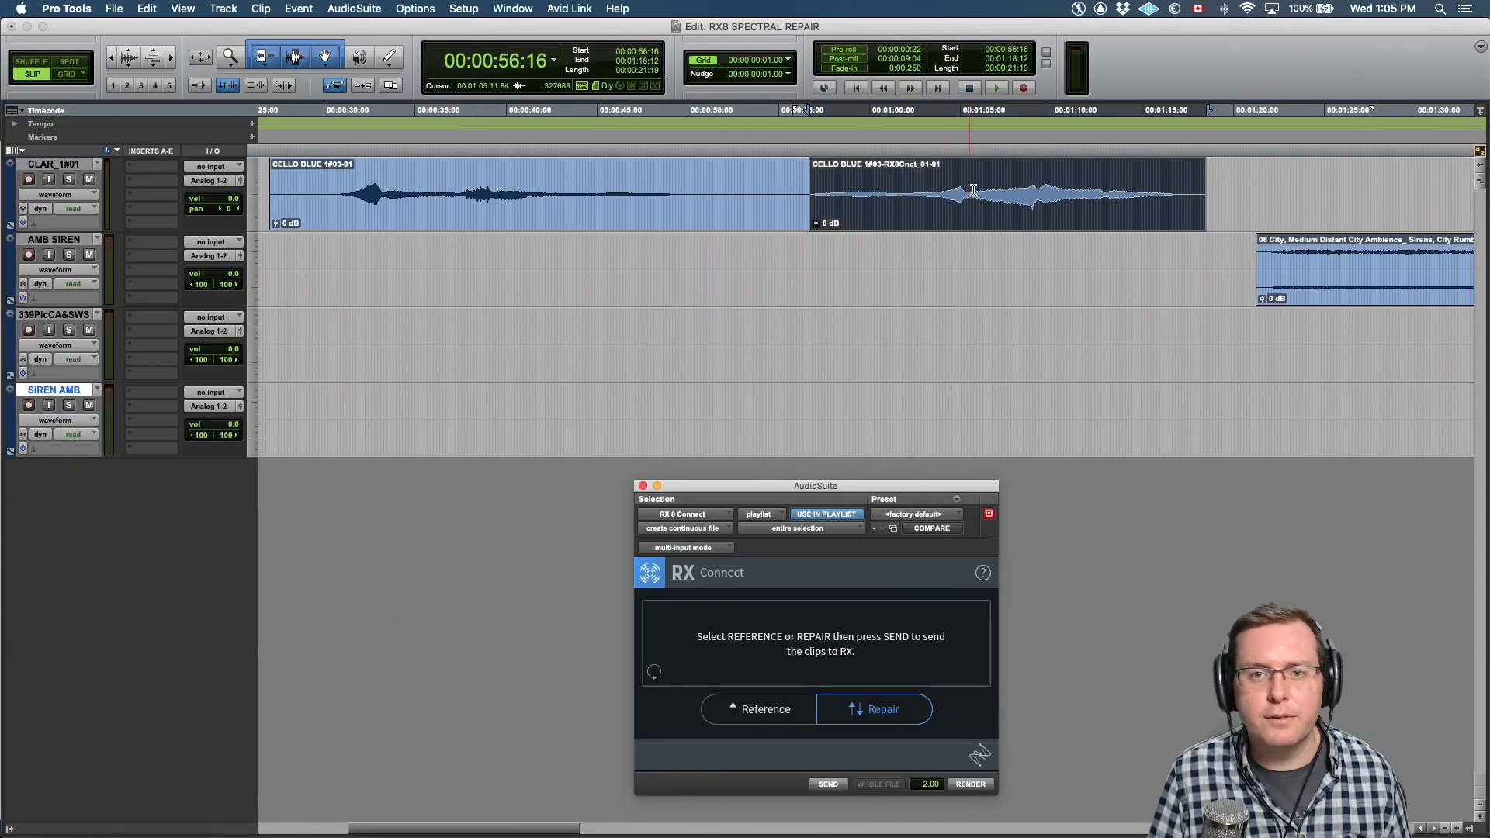
Compare the original and repaired cello clips by undoing and redoing the render, playing each version from 00:01:03:14
key(super+z)
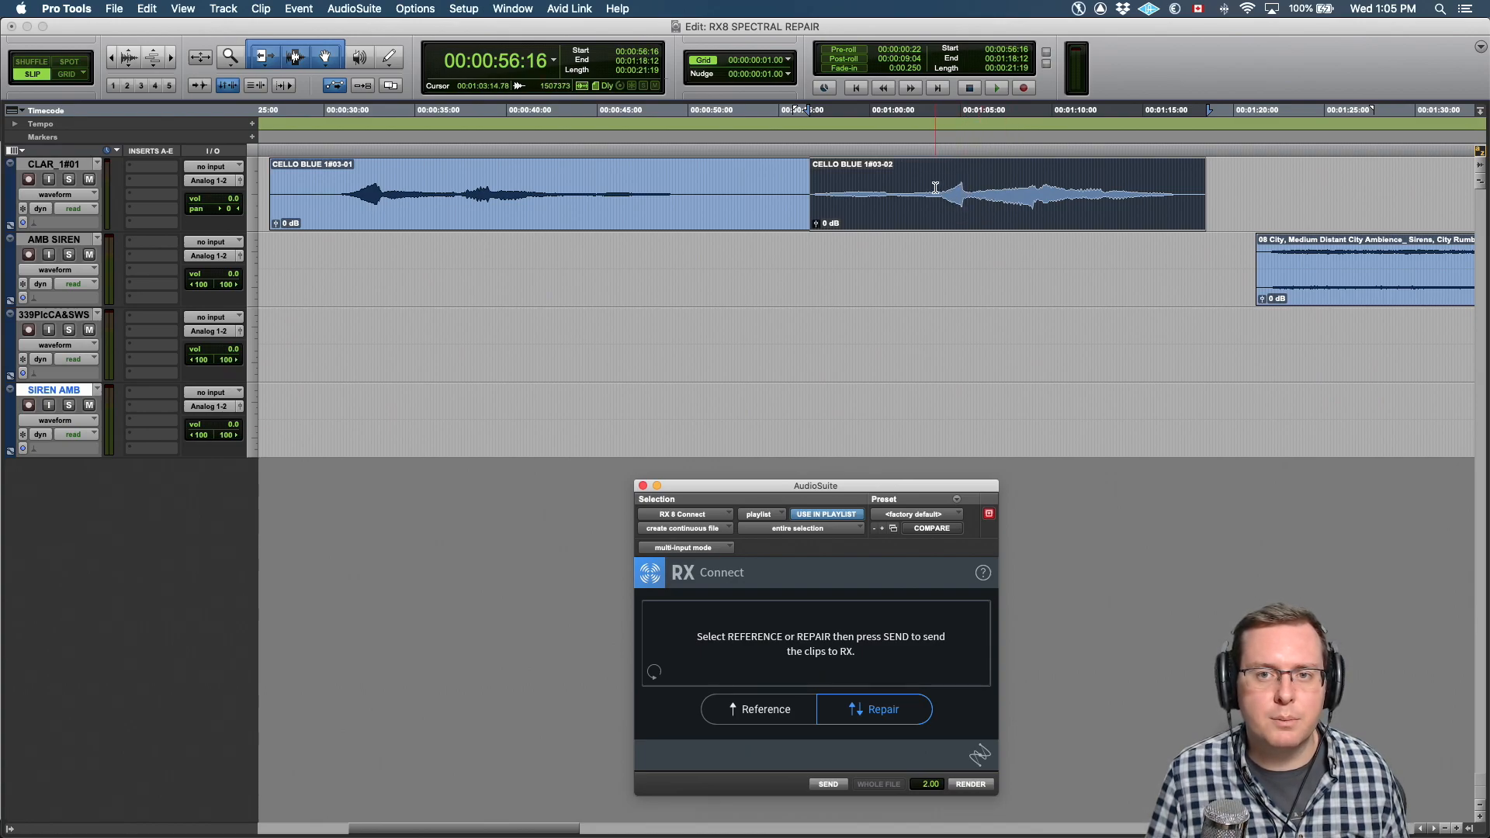
click(936, 187)
key(space)
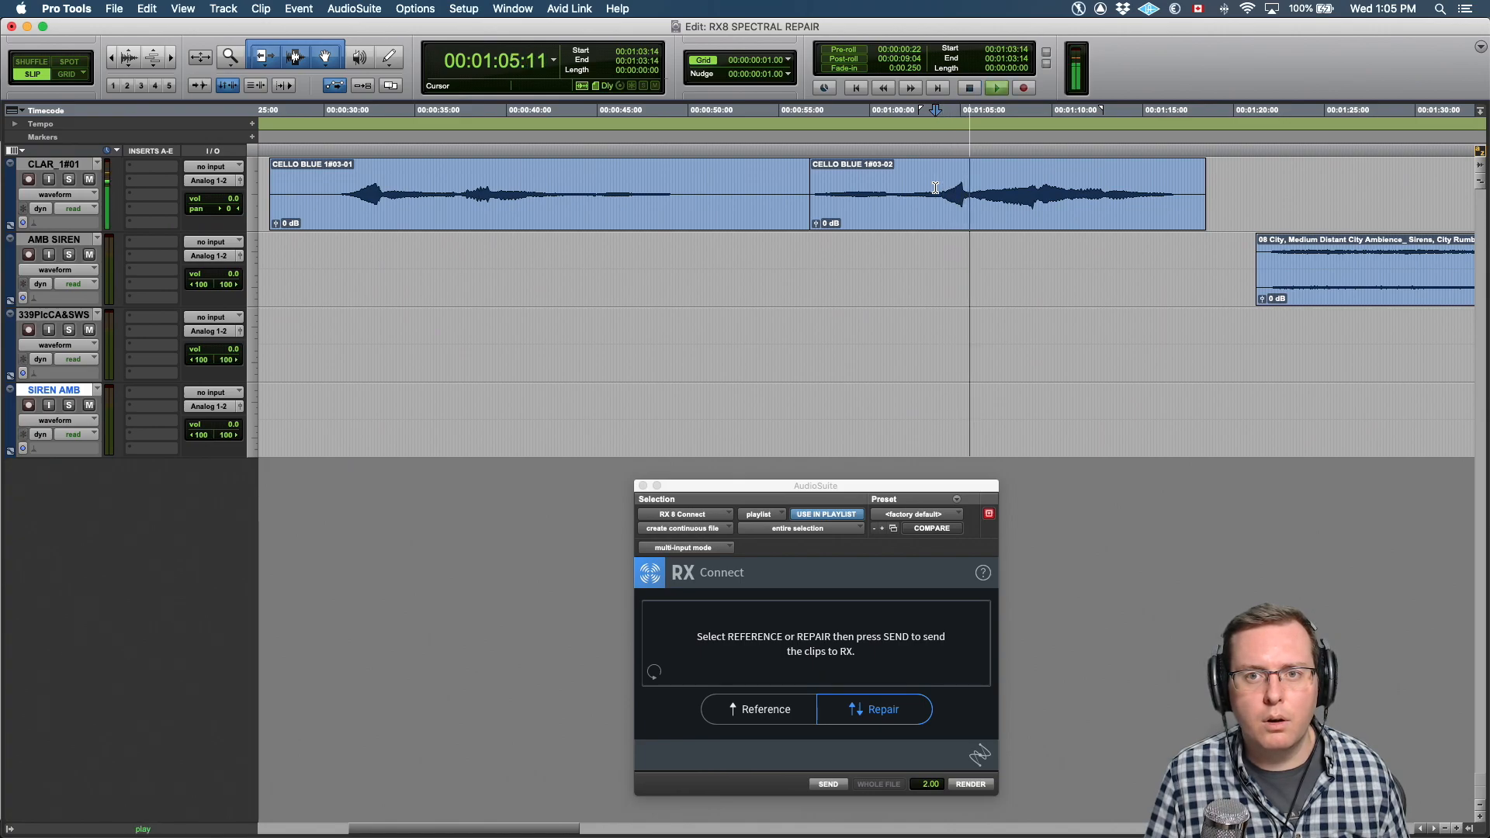
key(space)
key(super+shift+z)
click(936, 187)
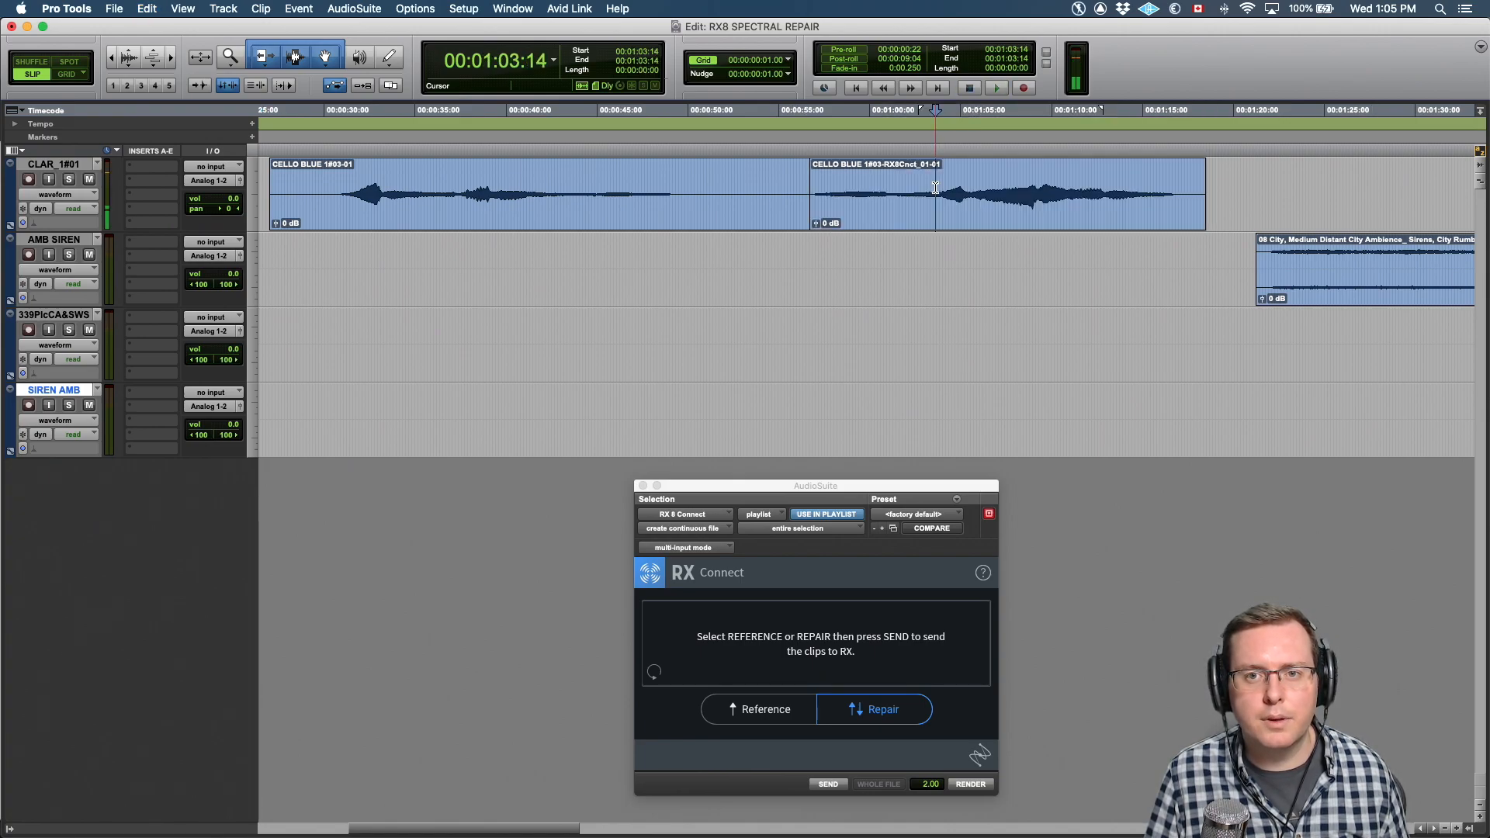
key(space)
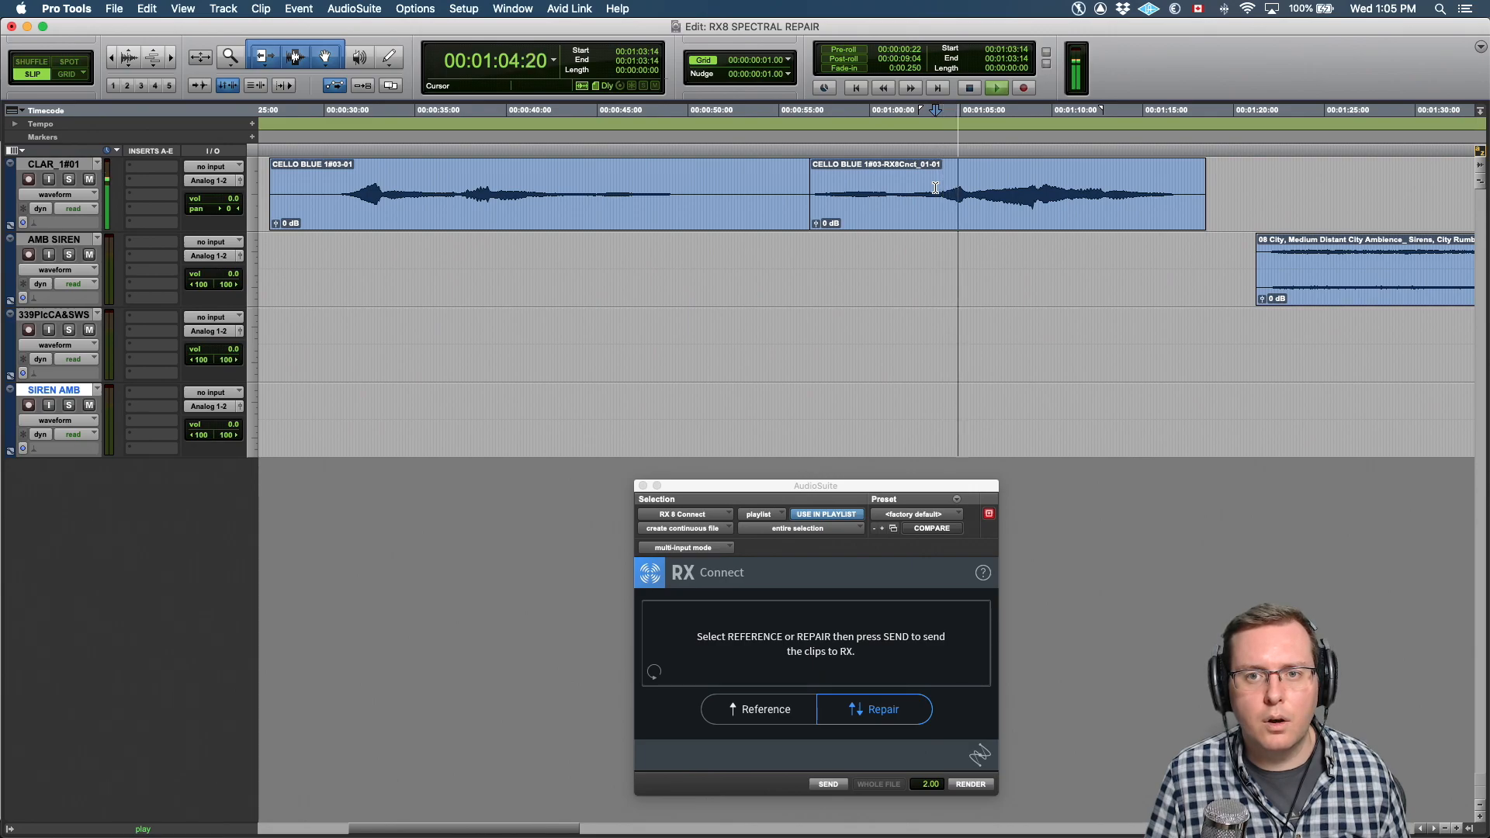
key(space)
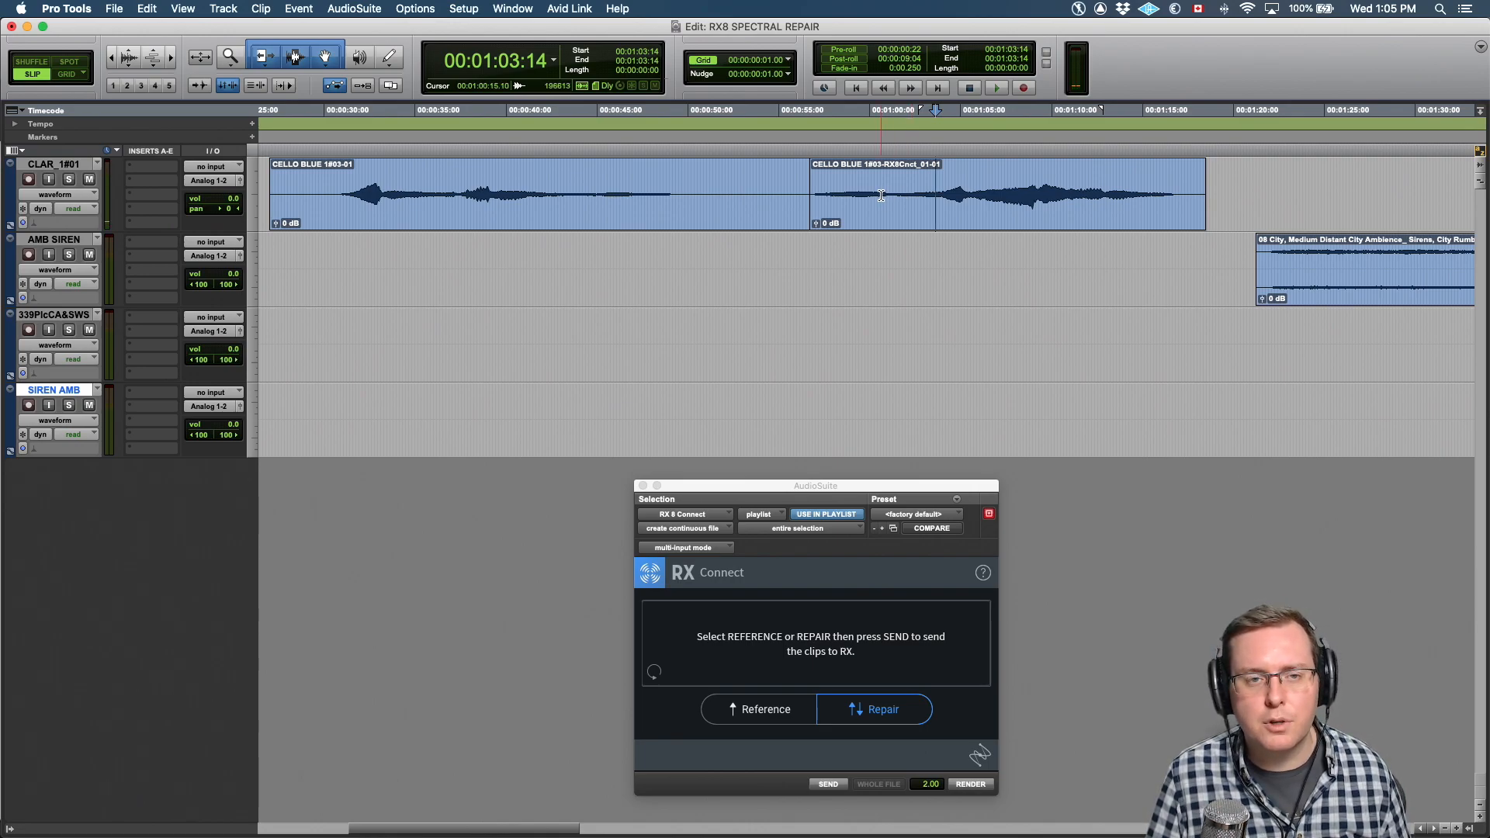
Select the "08 City, Medium Distant City Ambience_ Sirens, City Rumble" clip on the AMB SIREN track and play it
scroll(882, 195, right, 10)
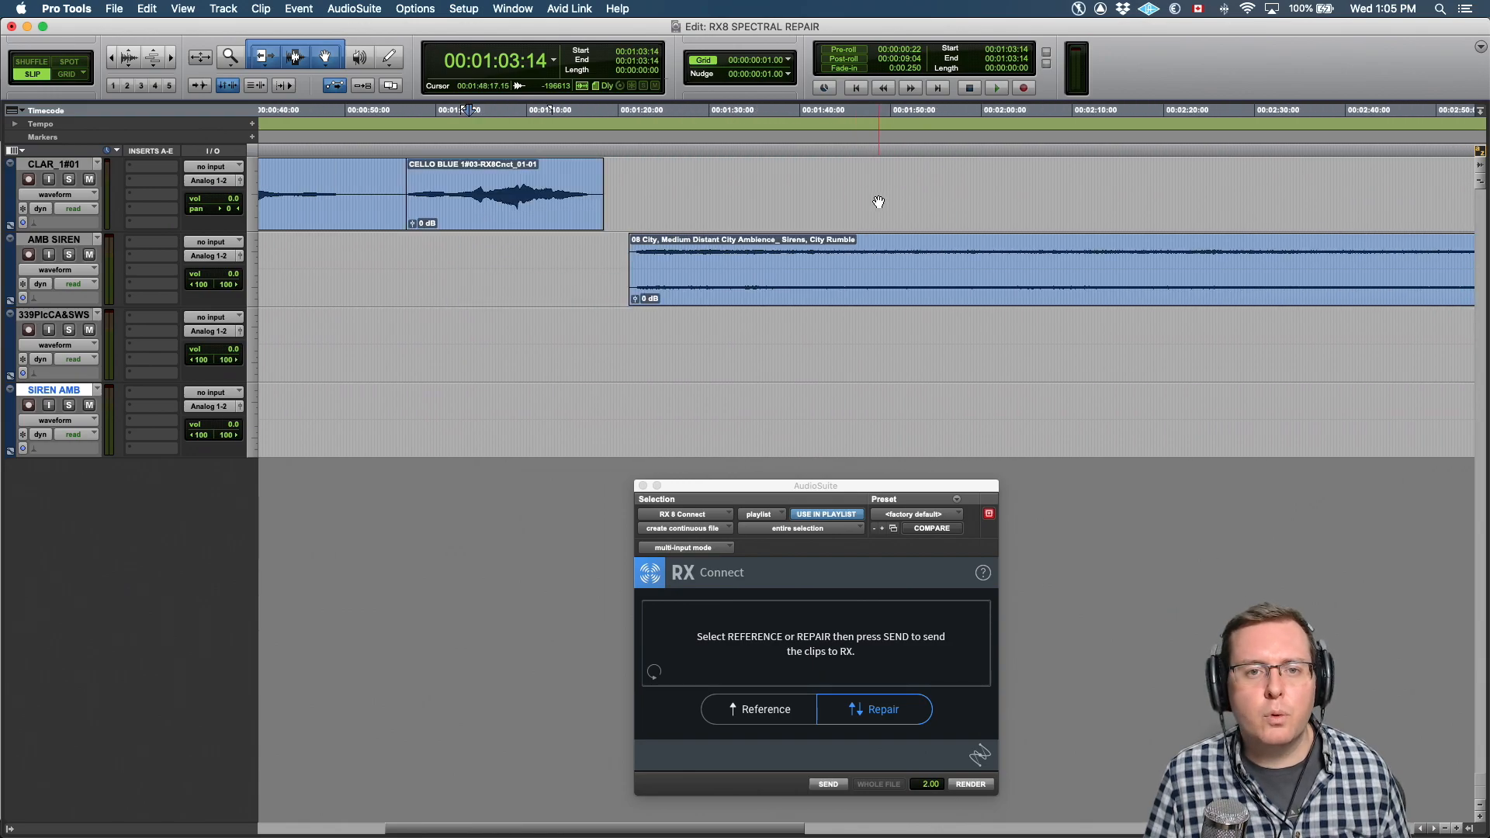
scroll(880, 201, right, 10)
click(746, 300)
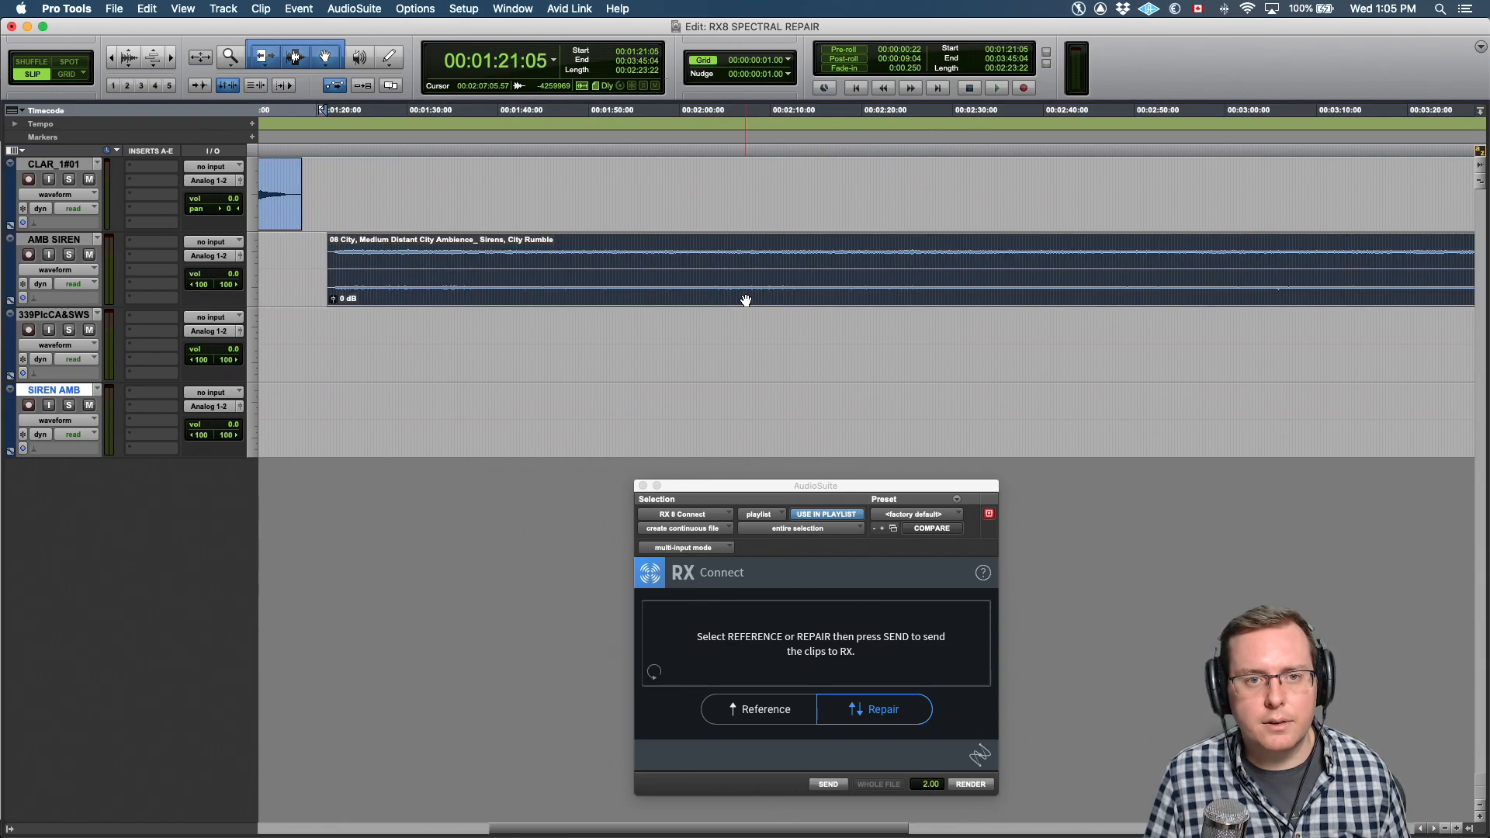
key(super+bracketleft)
key(super+bracketleft)
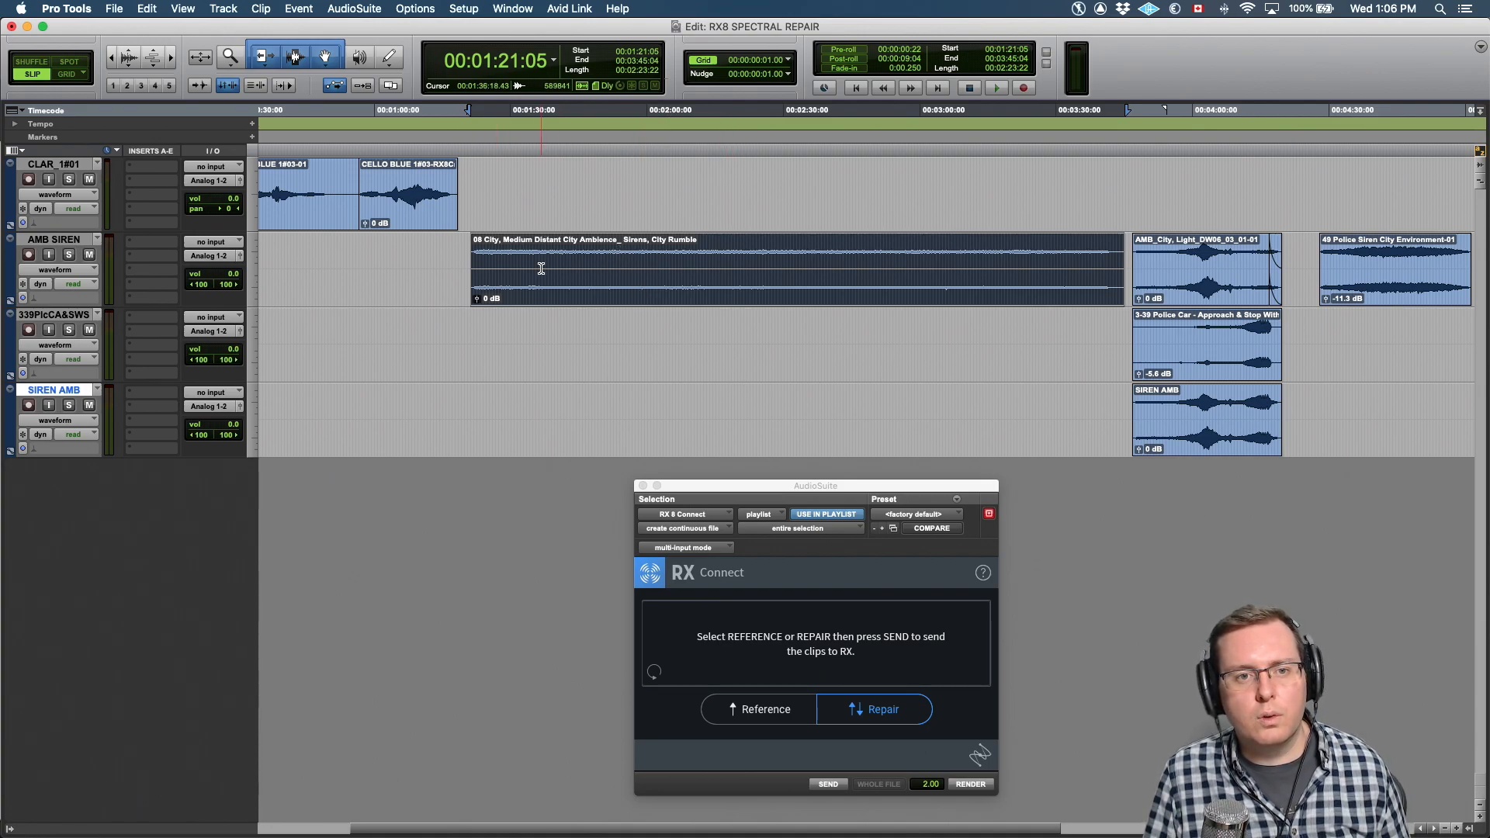
key(space)
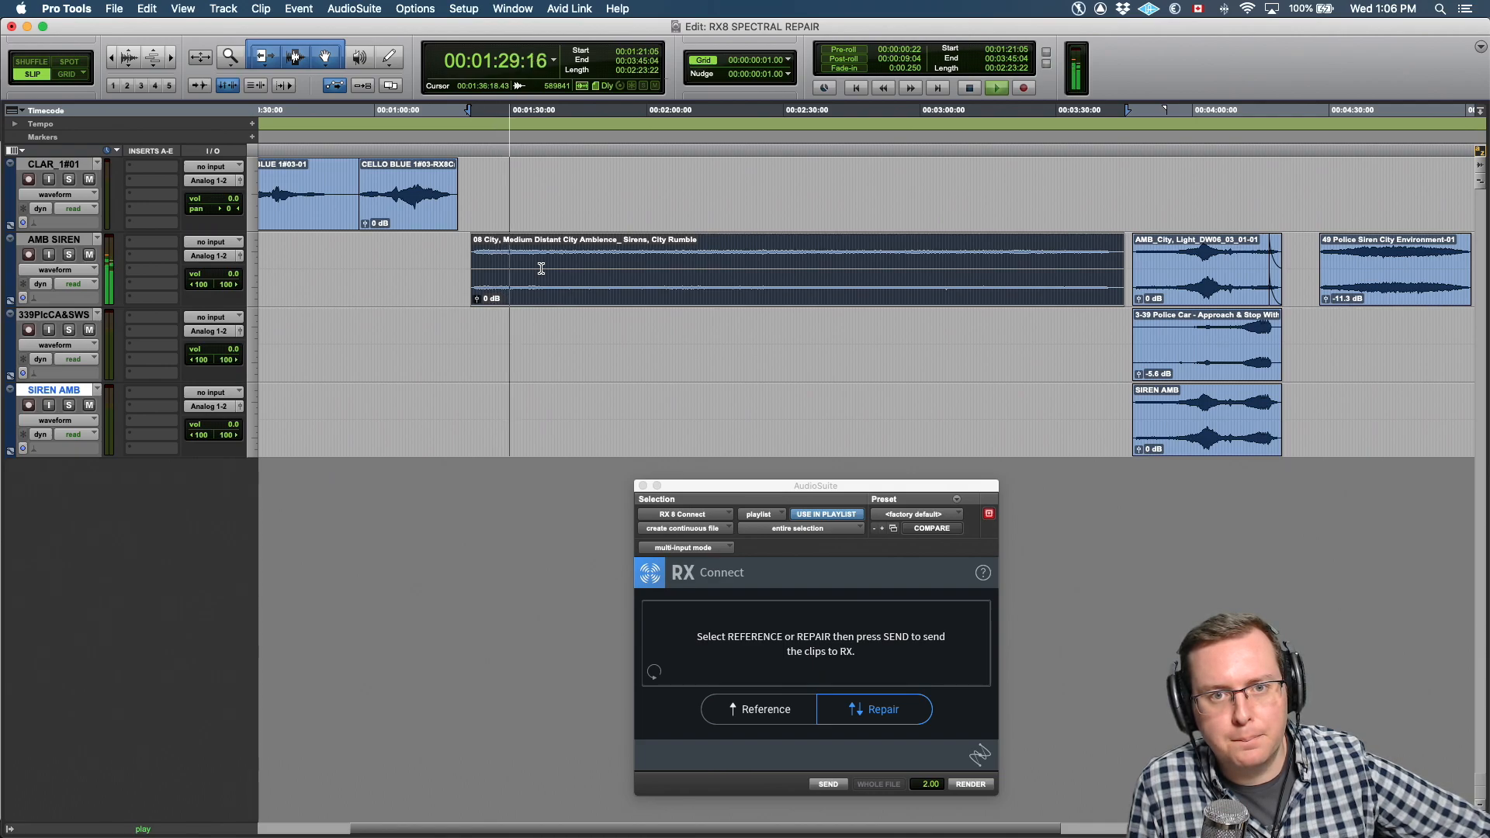
Stop playback, send the city ambience clip to RX 8 for repair, and attenuate the thin horizontal tone near 15 kHz across the whole recording
key(space)
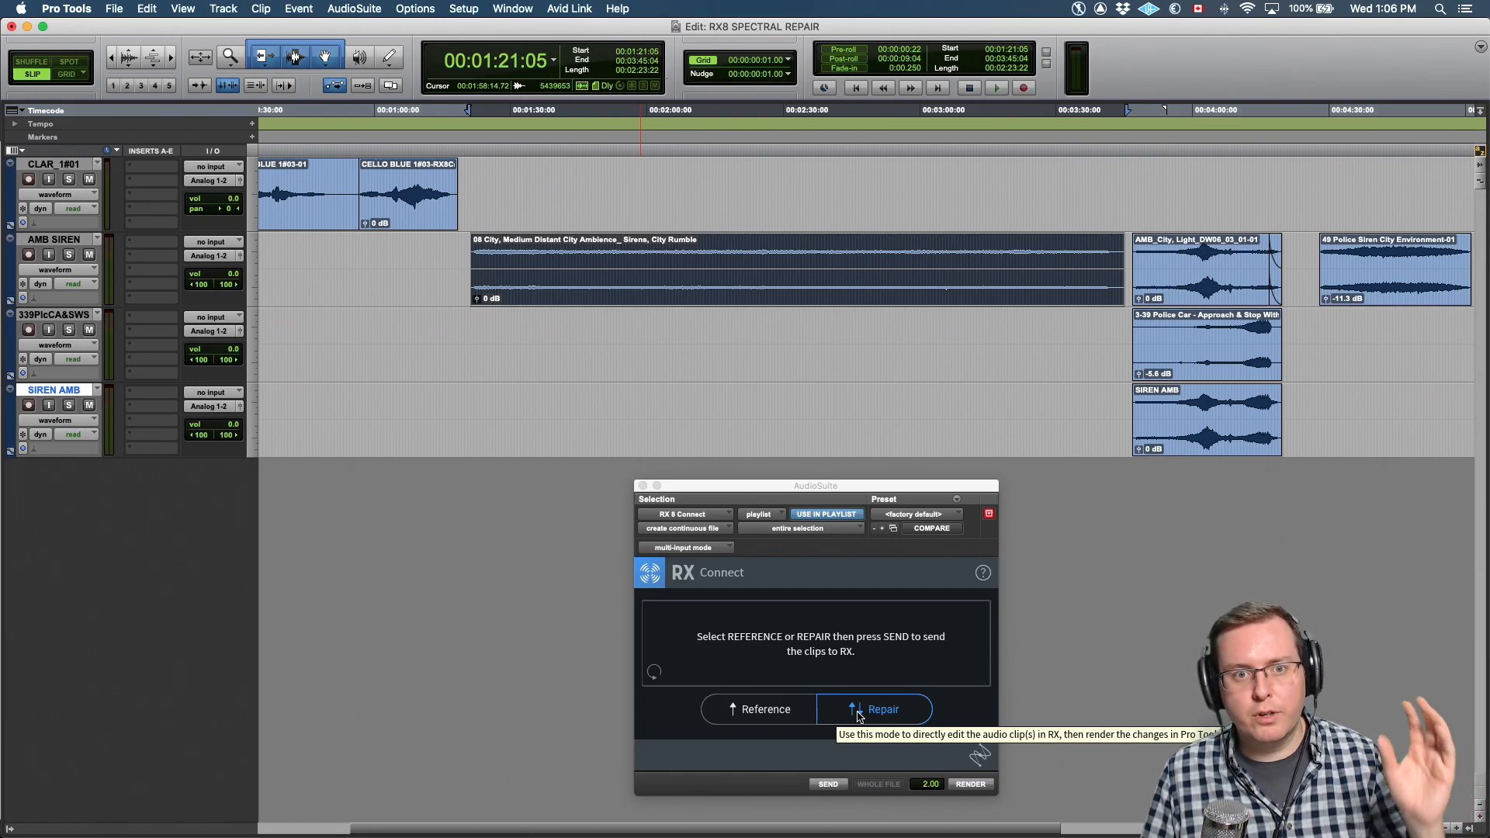
click(829, 784)
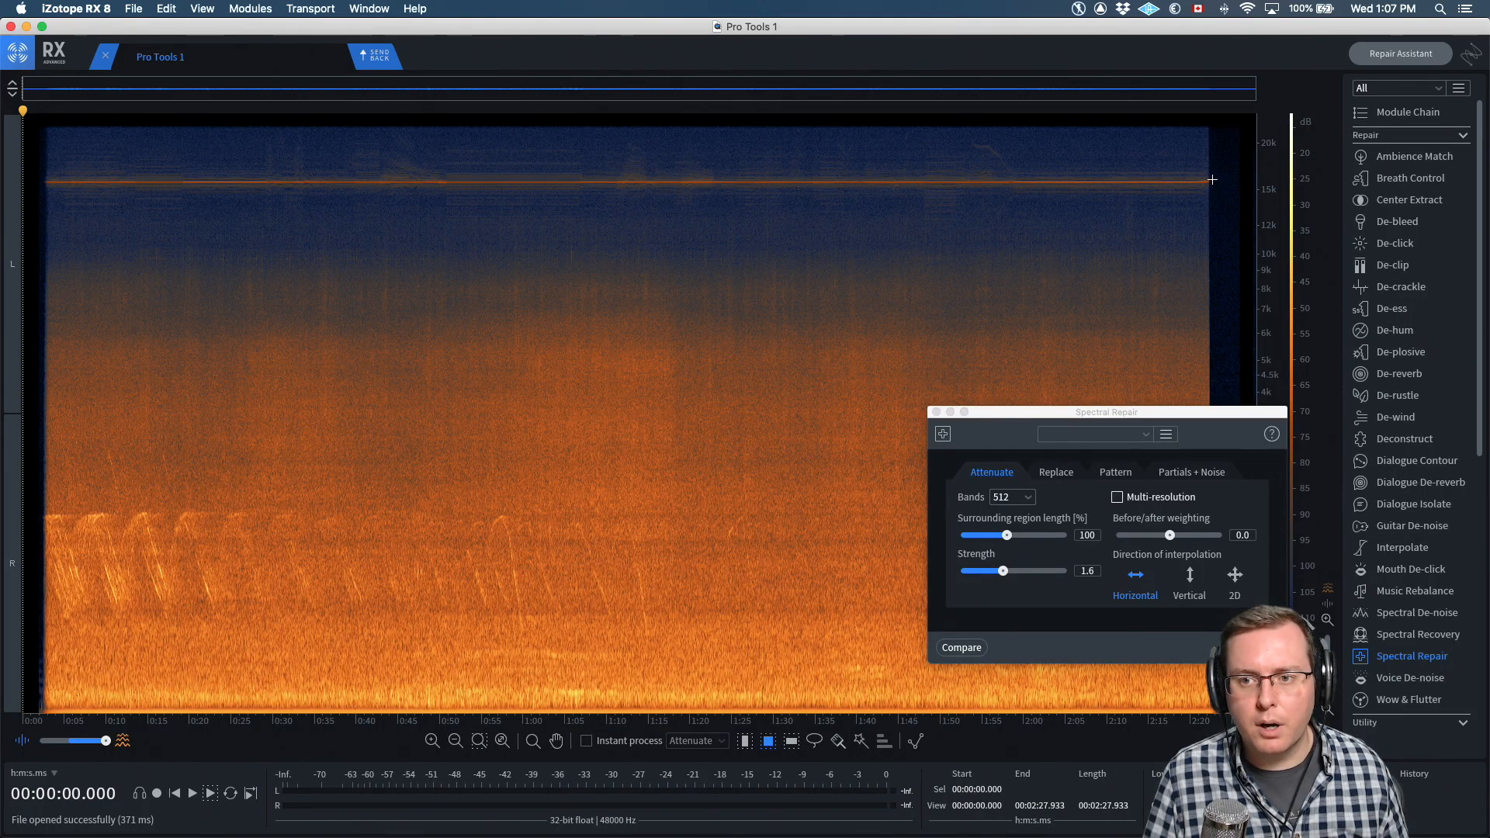
drag(1212, 179, 42, 187)
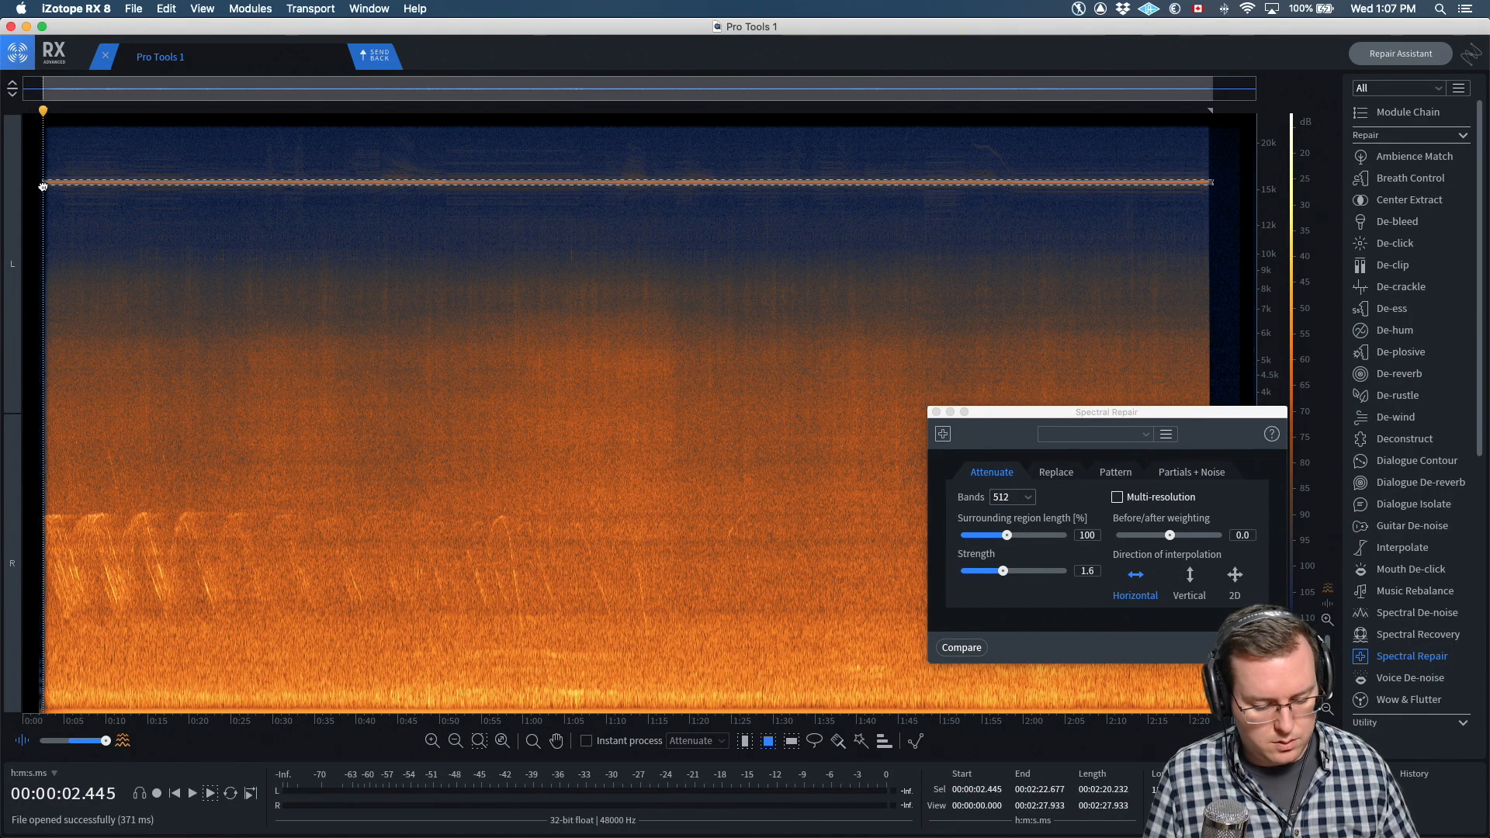
key(Return)
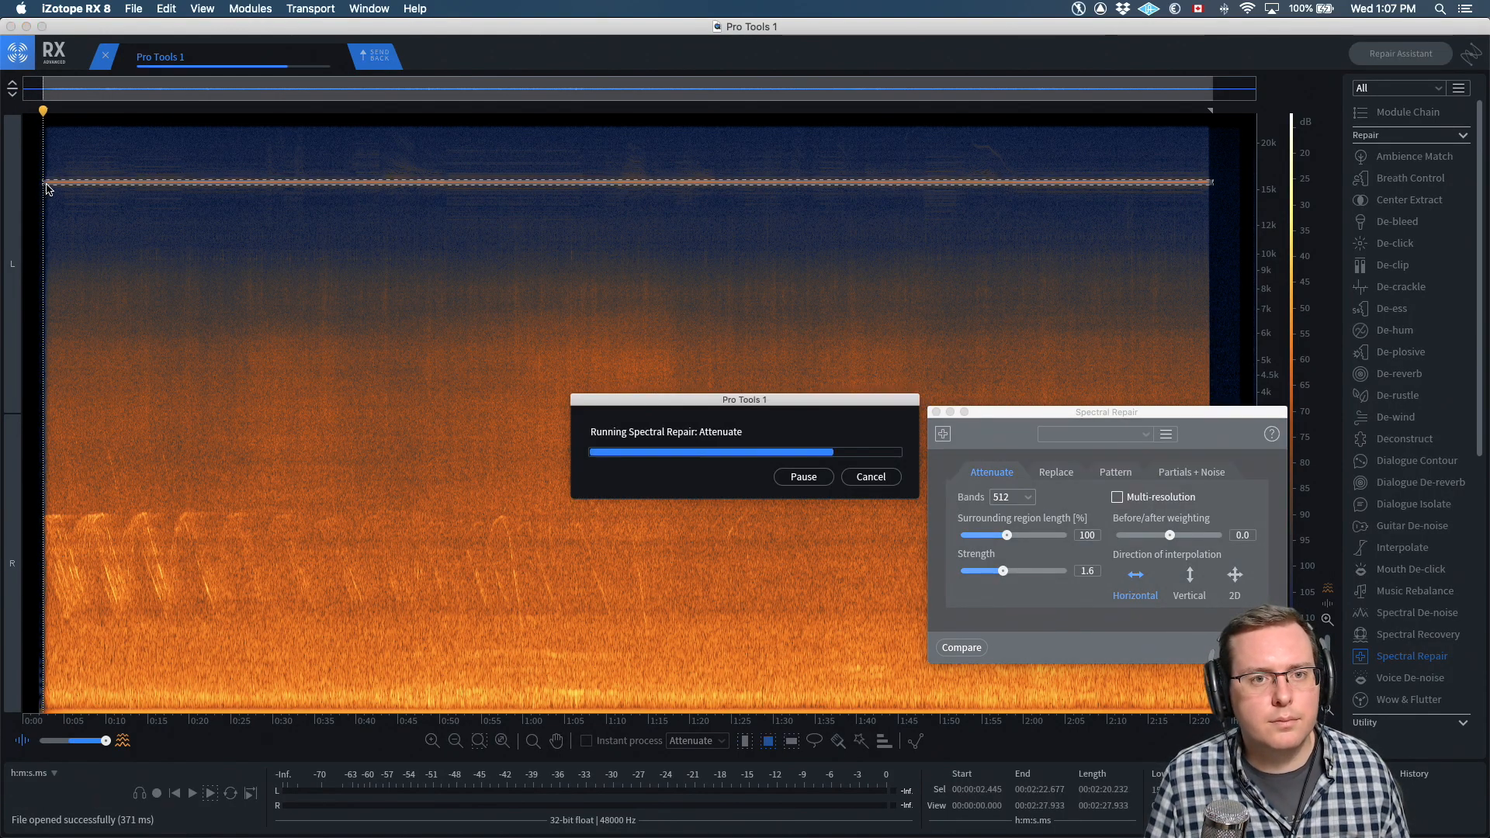
click(91, 192)
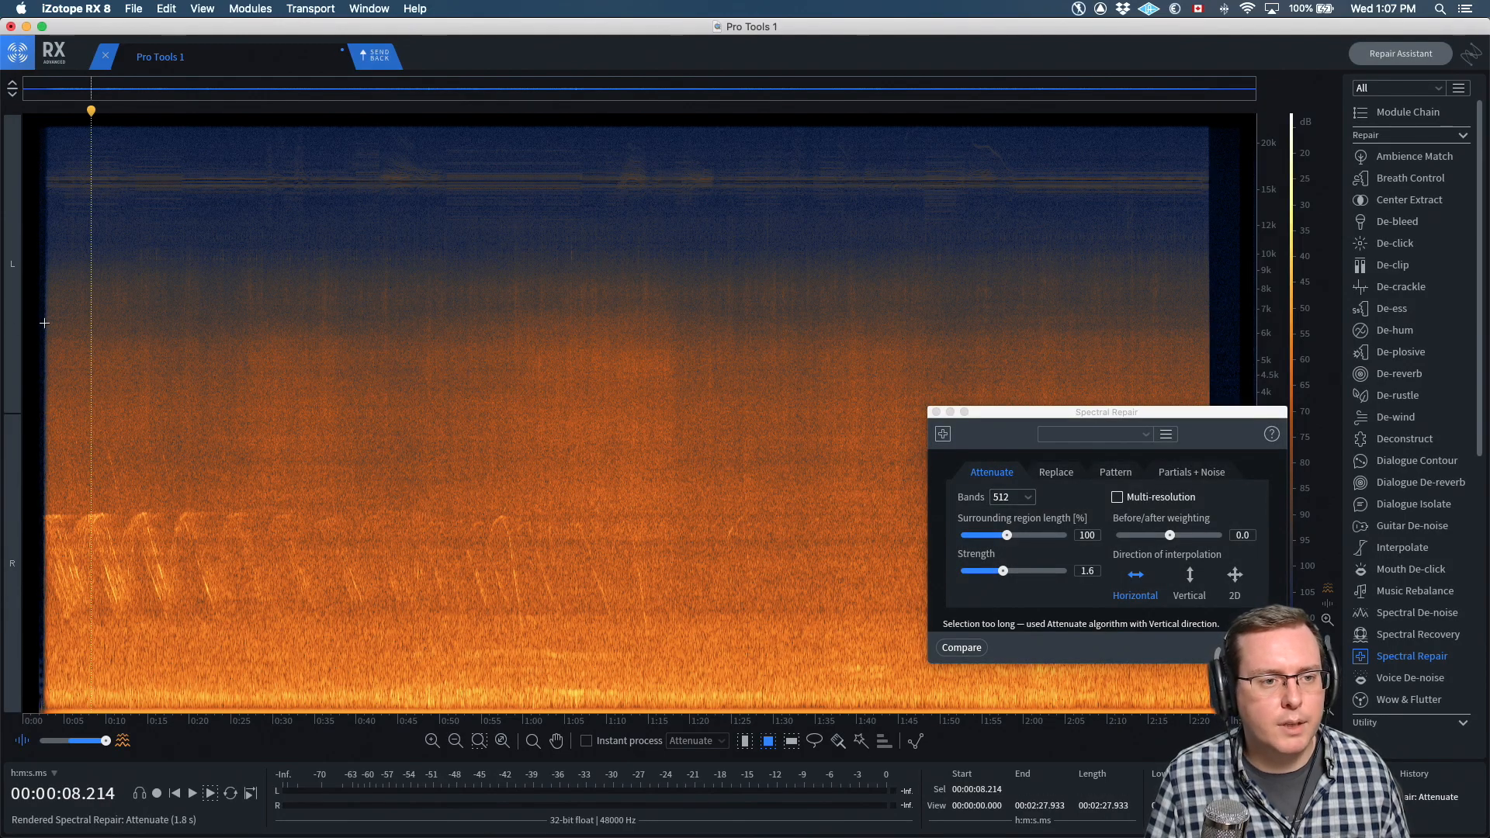
Examine the siren sweeps in the first 20 seconds or so of the spectrogram
scroll(55, 534, up, 5)
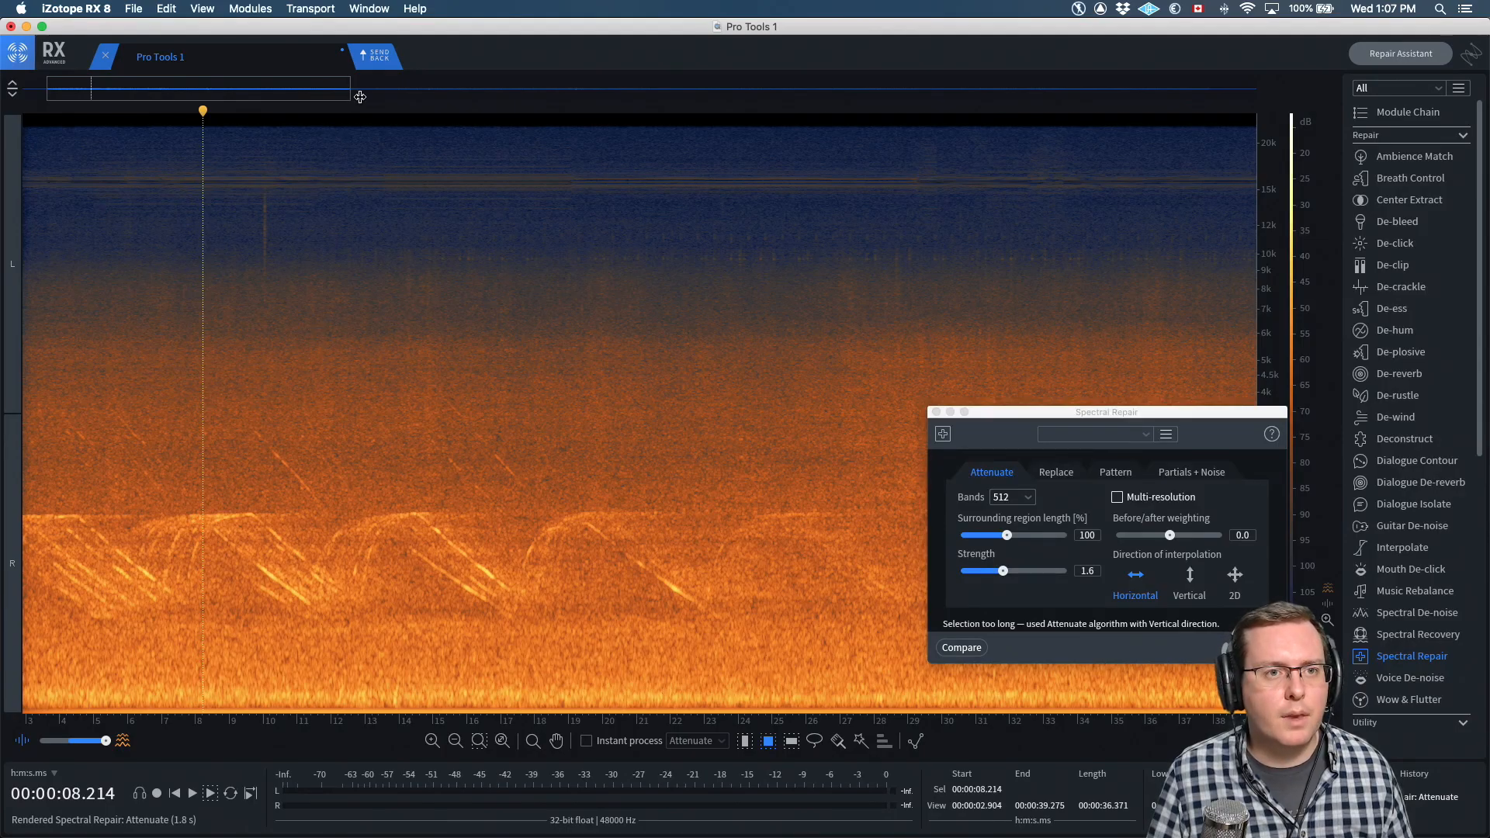
scroll(325, 261, left, 3)
scroll(191, 456, up, 1)
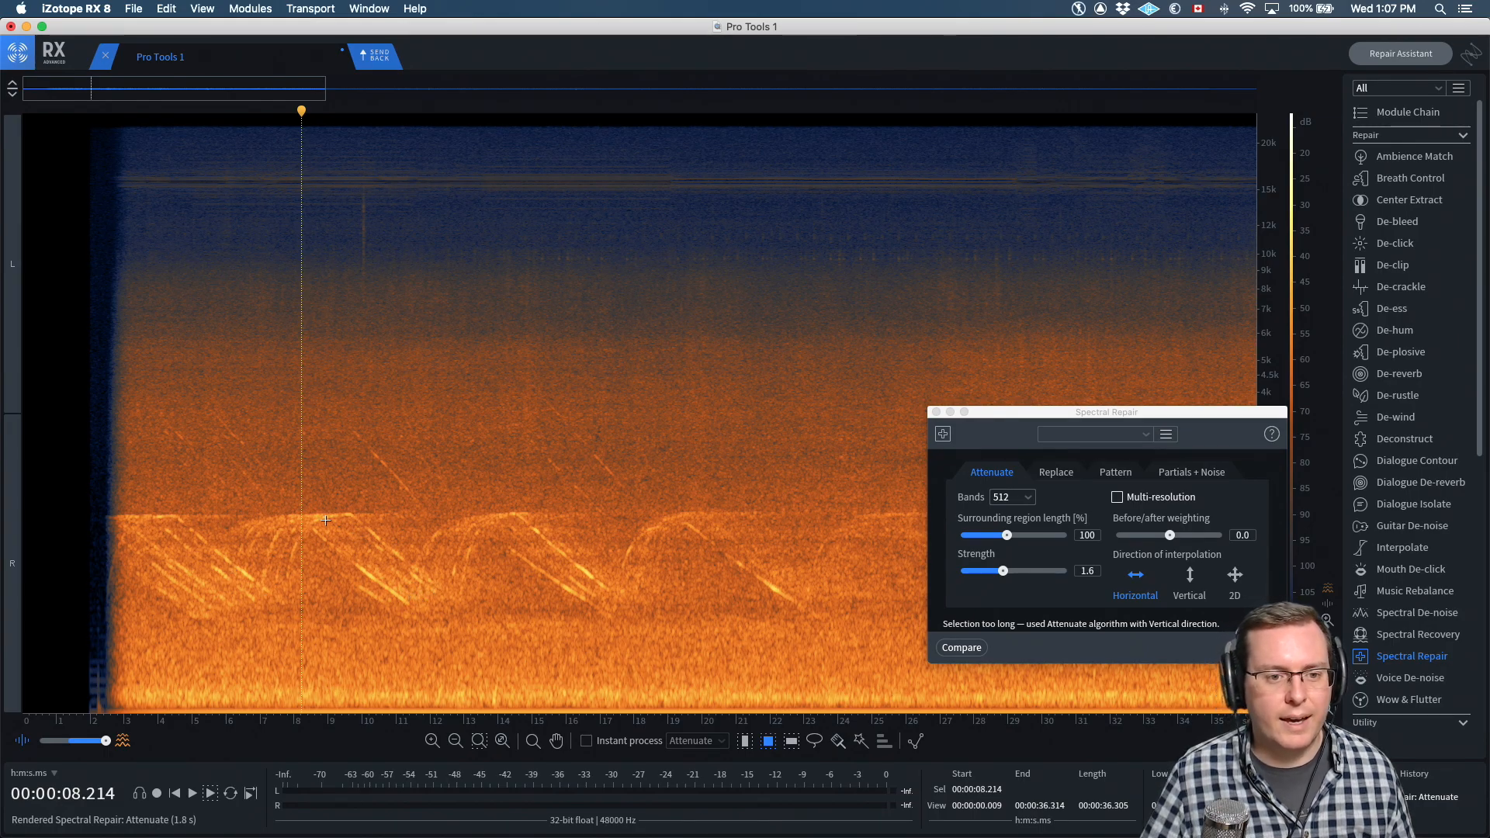
scroll(656, 377, down, 1)
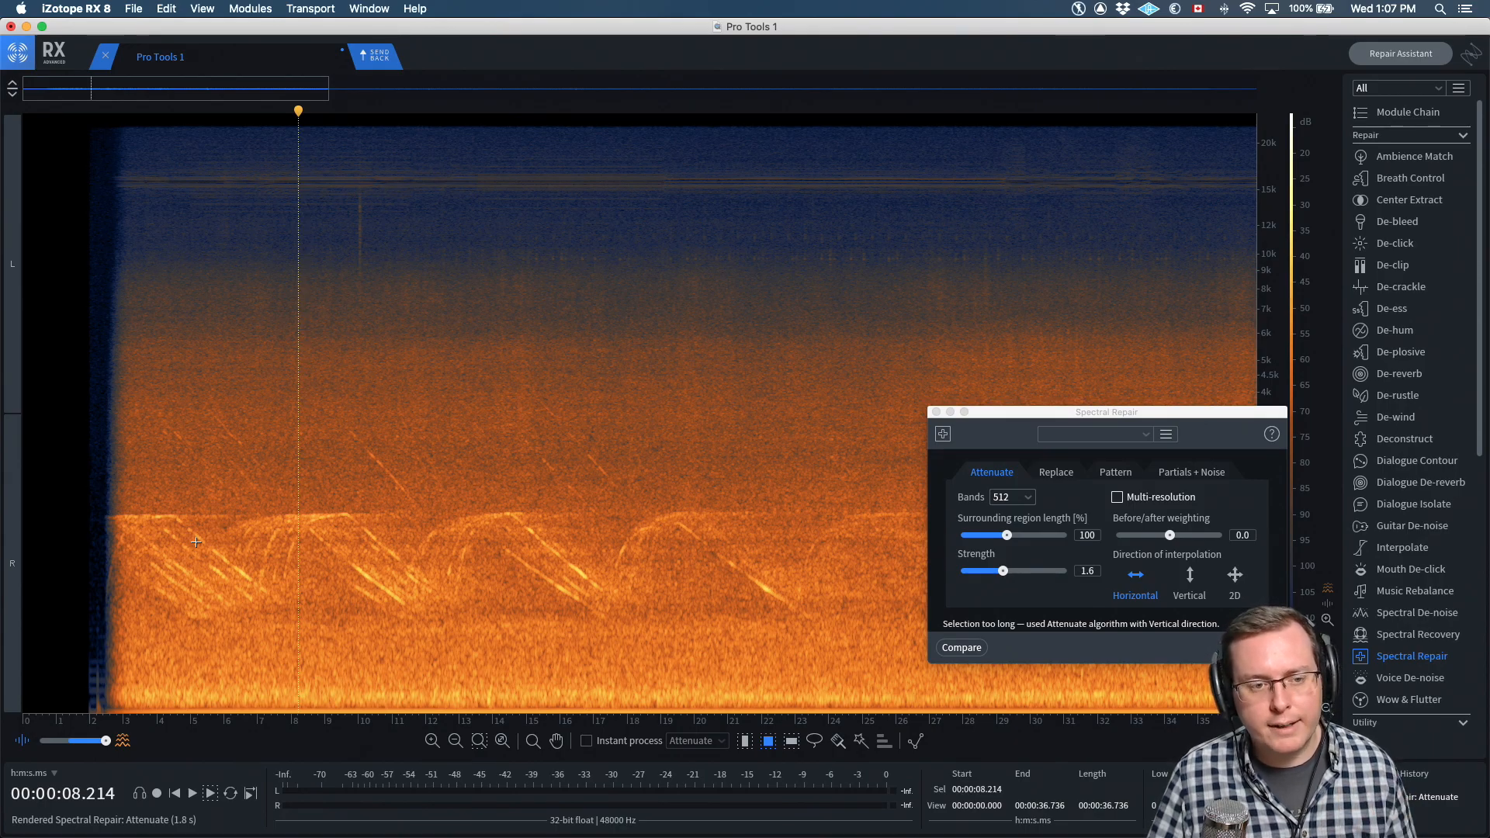
scroll(196, 543, up, 3)
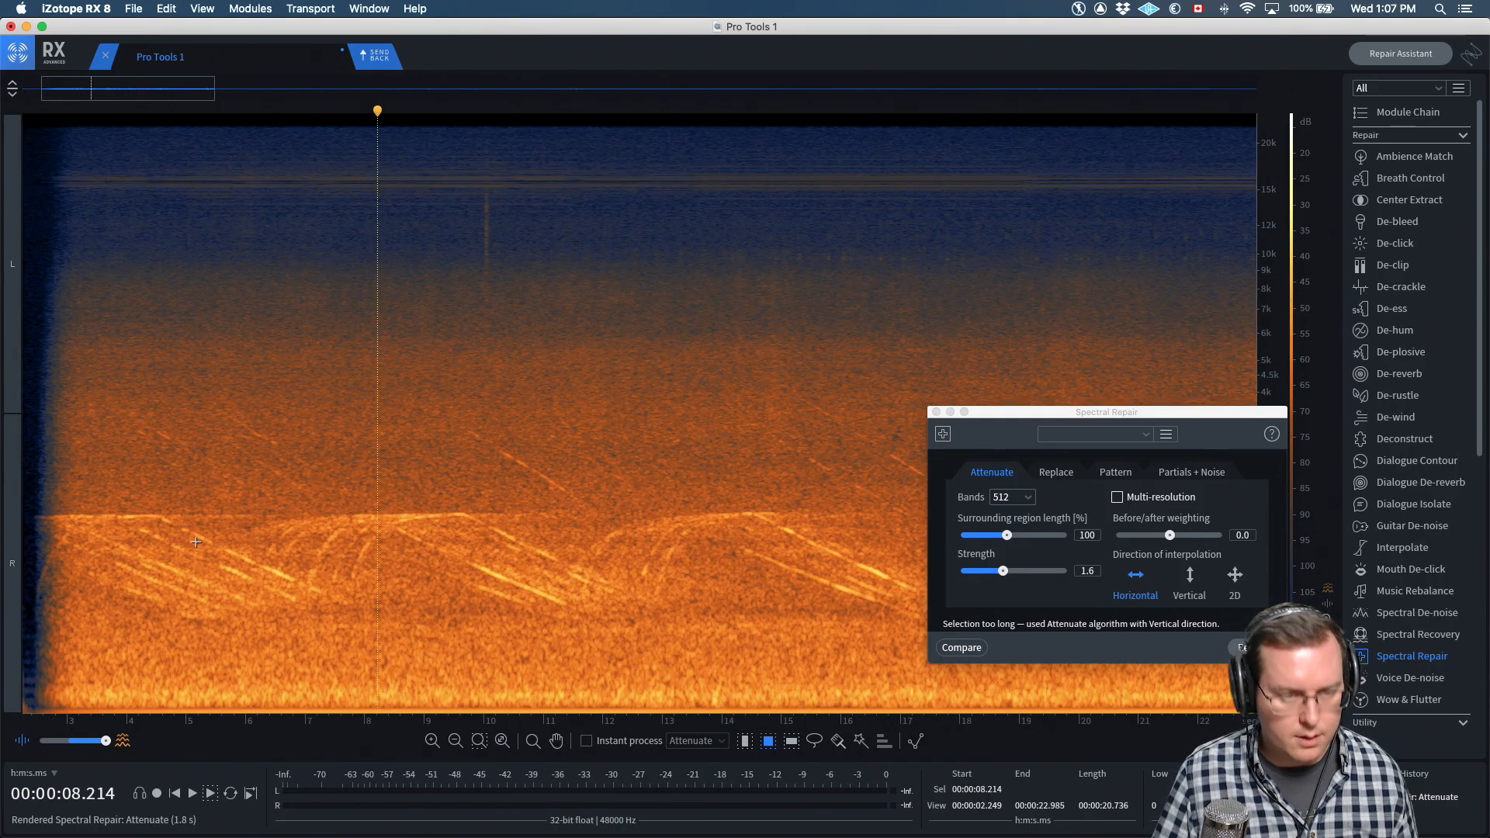
drag(201, 98, 128, 93)
Try the brush, time-frequency, time and frequency selection tools around the first siren sweep, and clear the selection
key(b)
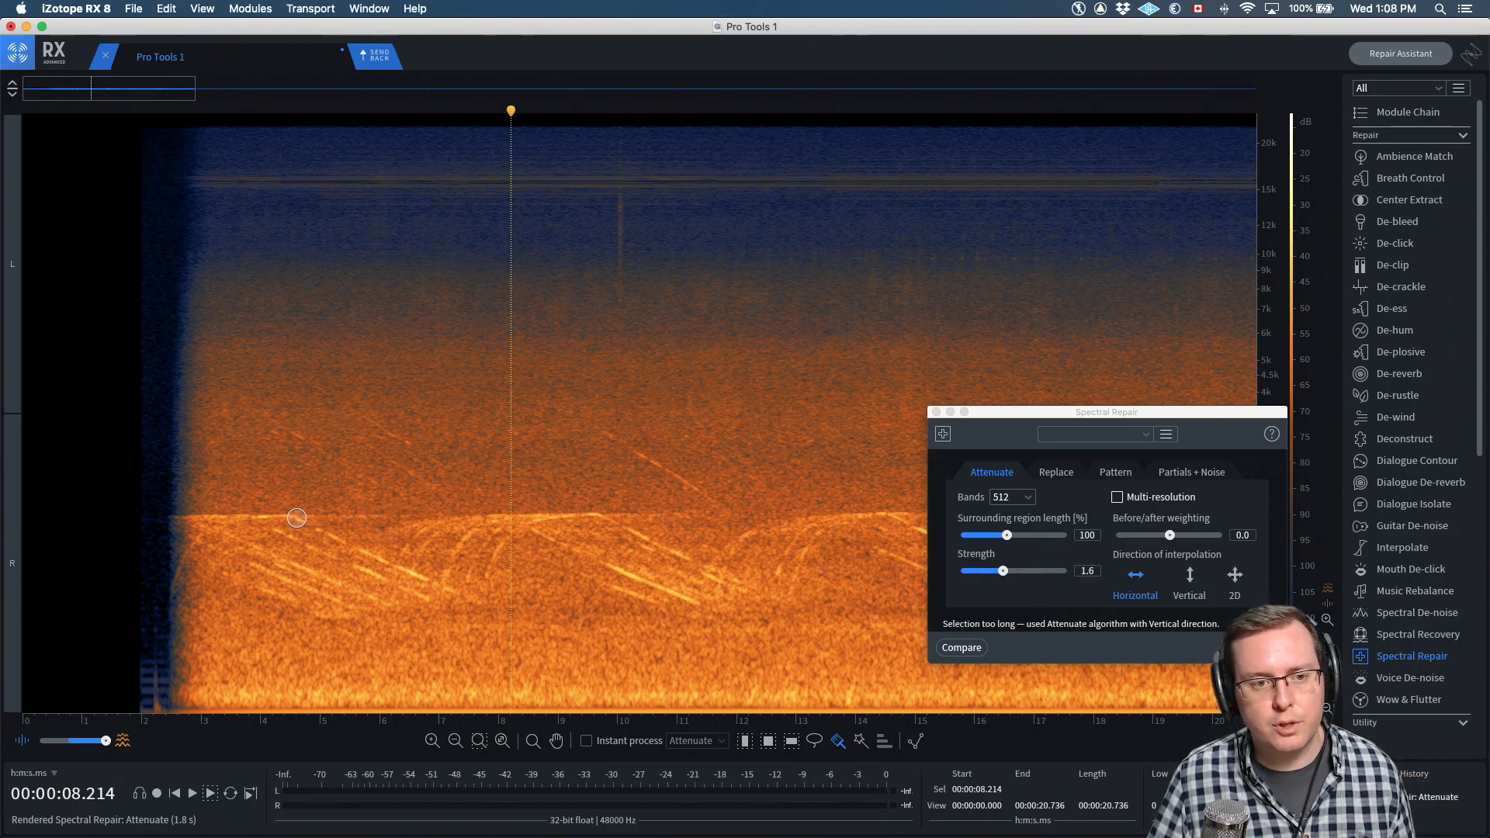
key(r)
drag(297, 517, 470, 602)
click(347, 548)
key(t)
drag(302, 530, 544, 536)
key(f)
drag(272, 461, 404, 599)
click(381, 525)
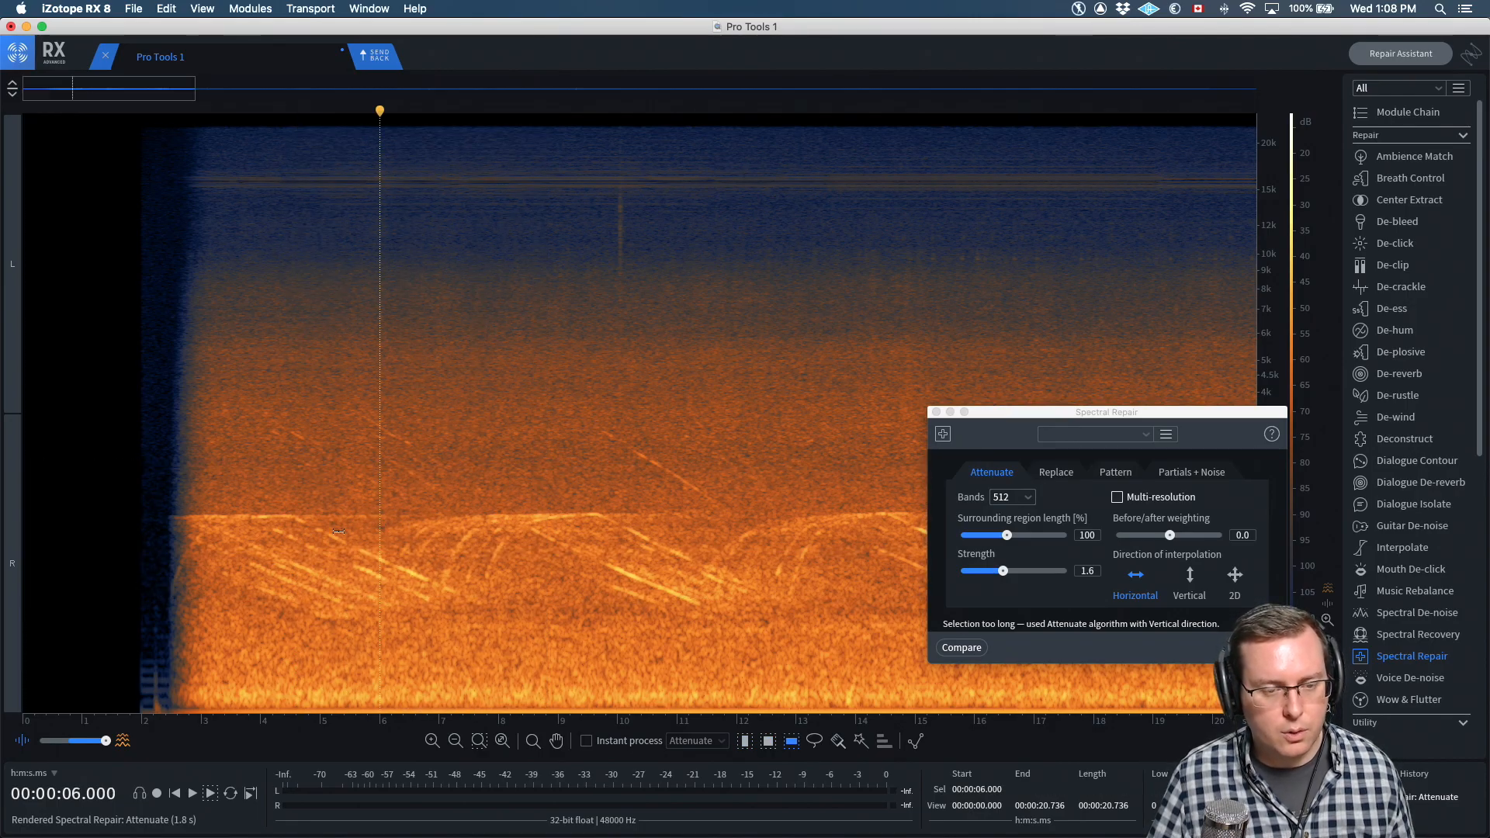
Brush-select the siren's first long descending sweep, from about 4.4 to 7.5 seconds, starting near 1.5 kHz
key(b)
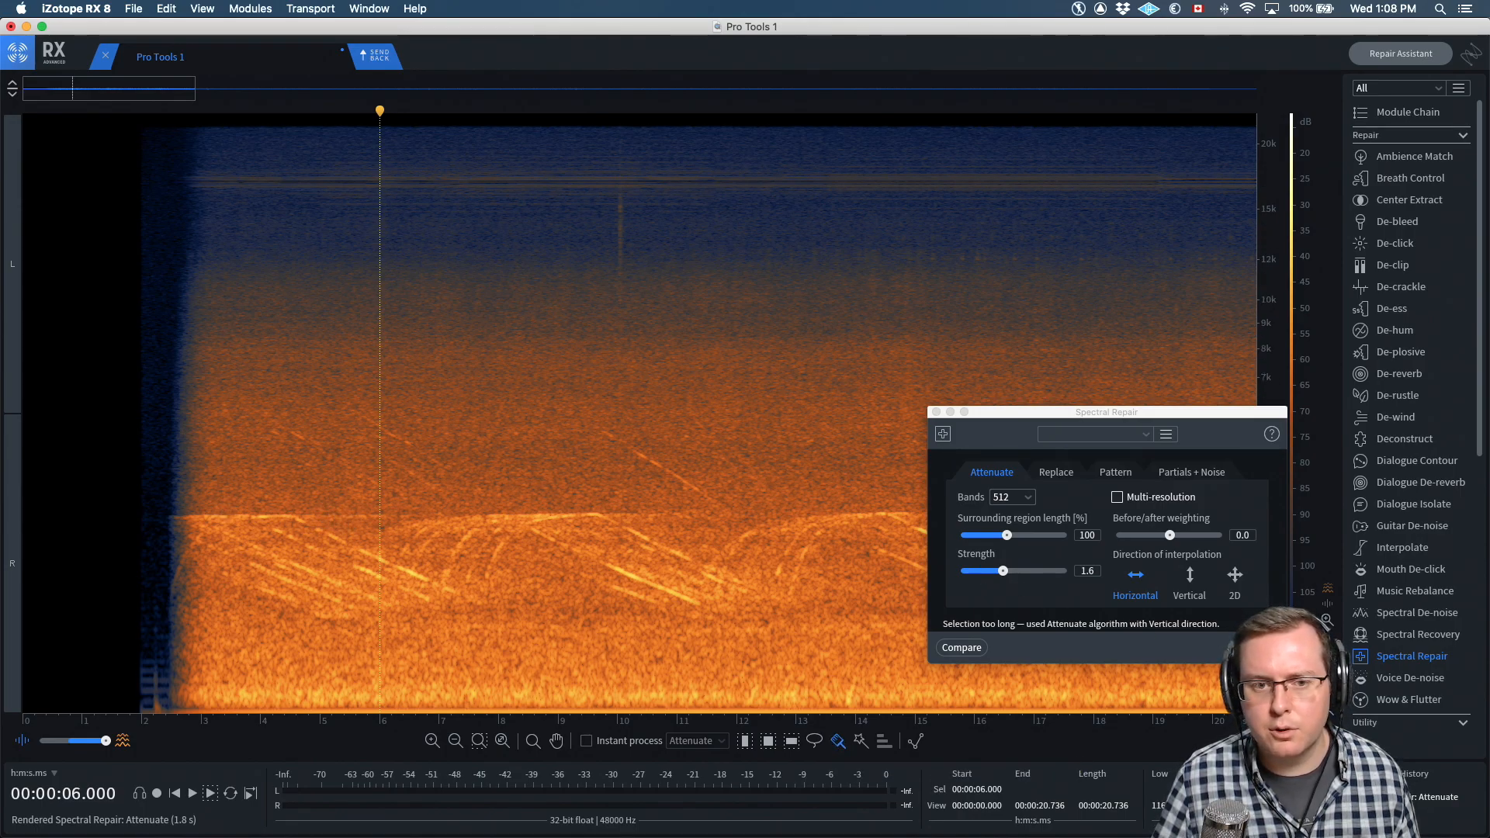
scroll(1270, 197, up, 5)
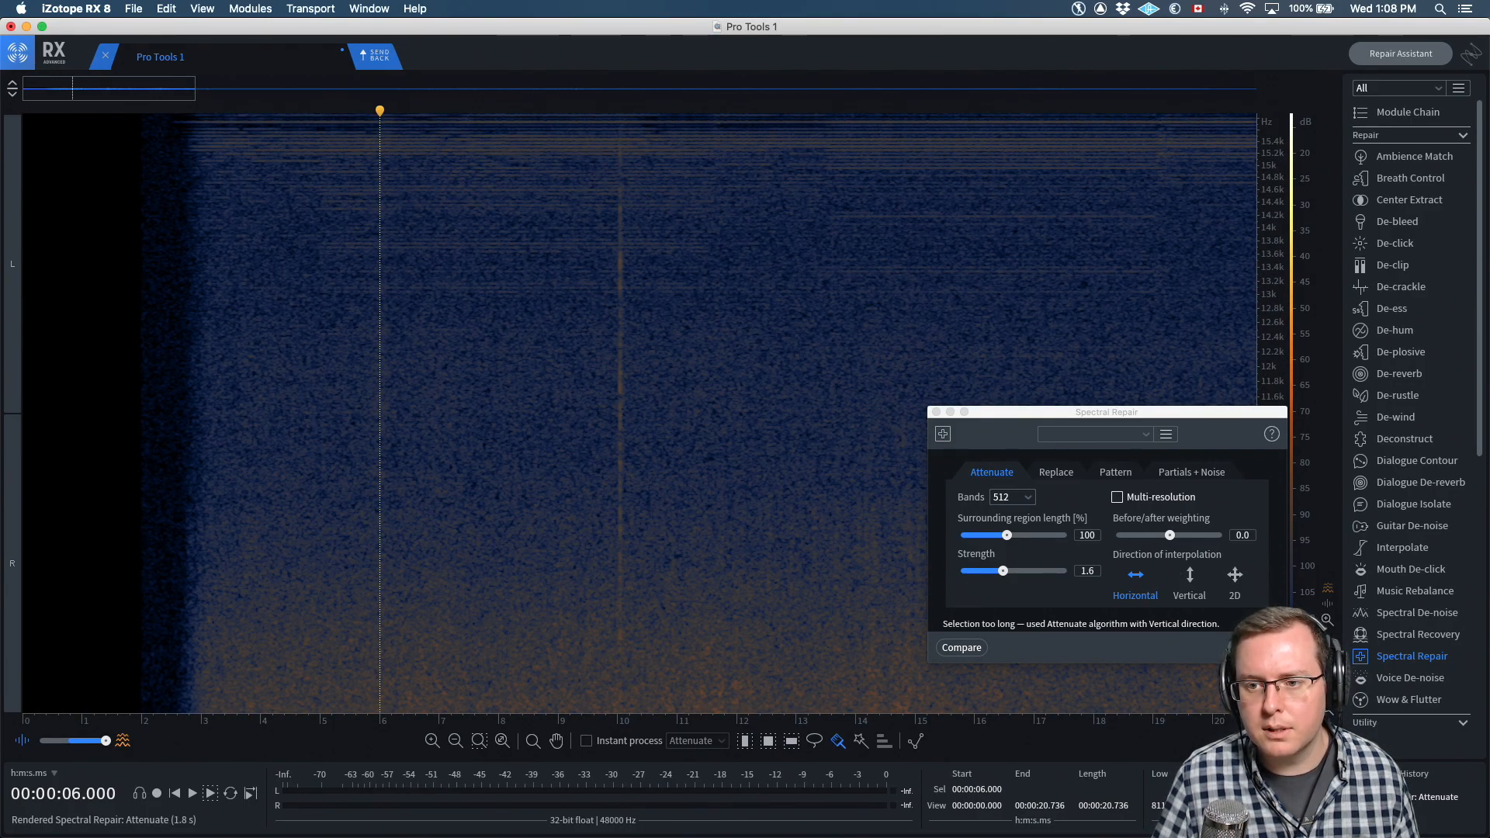
scroll(1281, 225, down, 5)
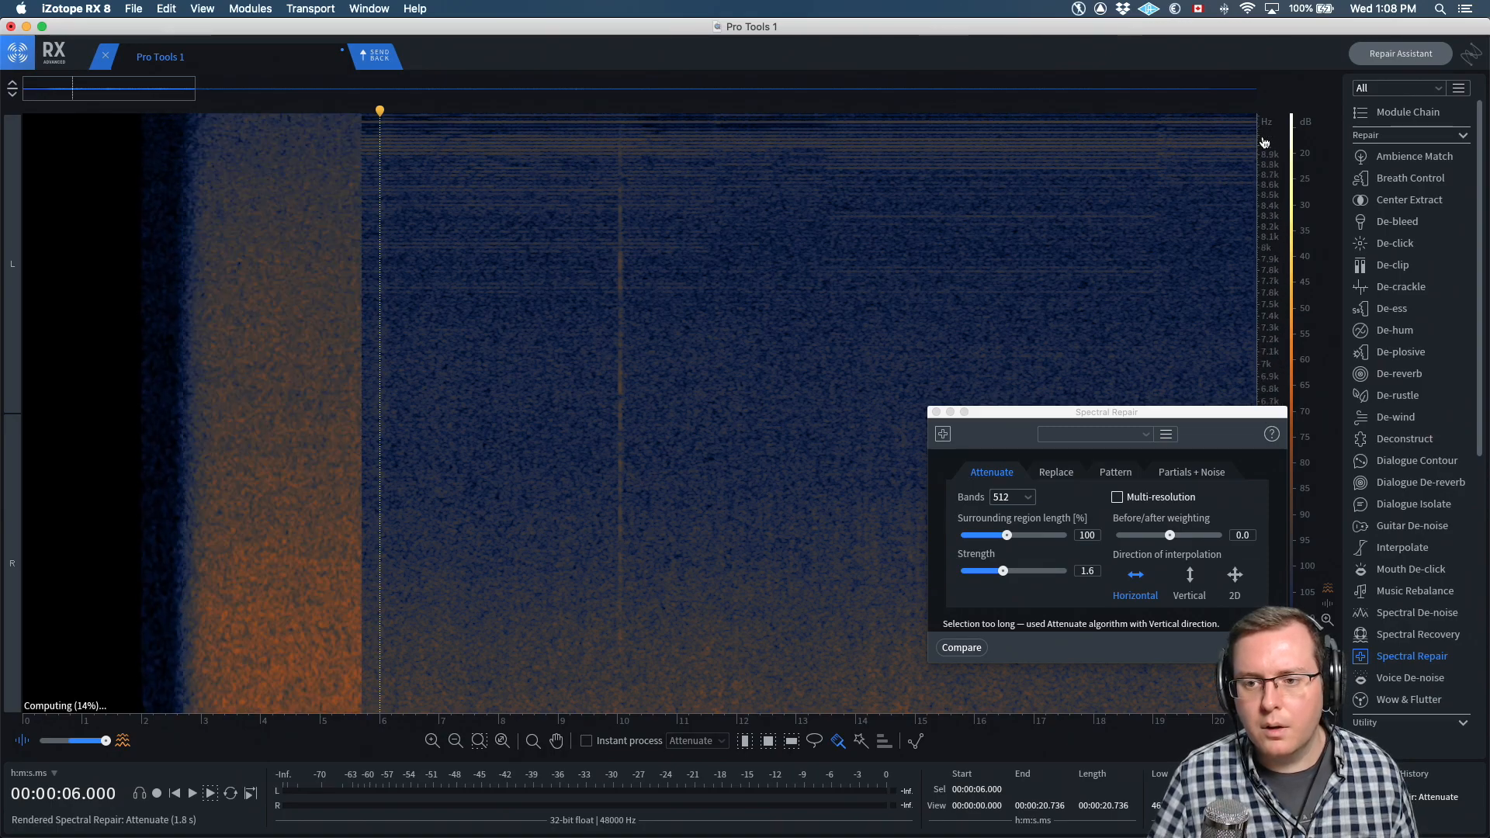
scroll(1277, 233, down, 3)
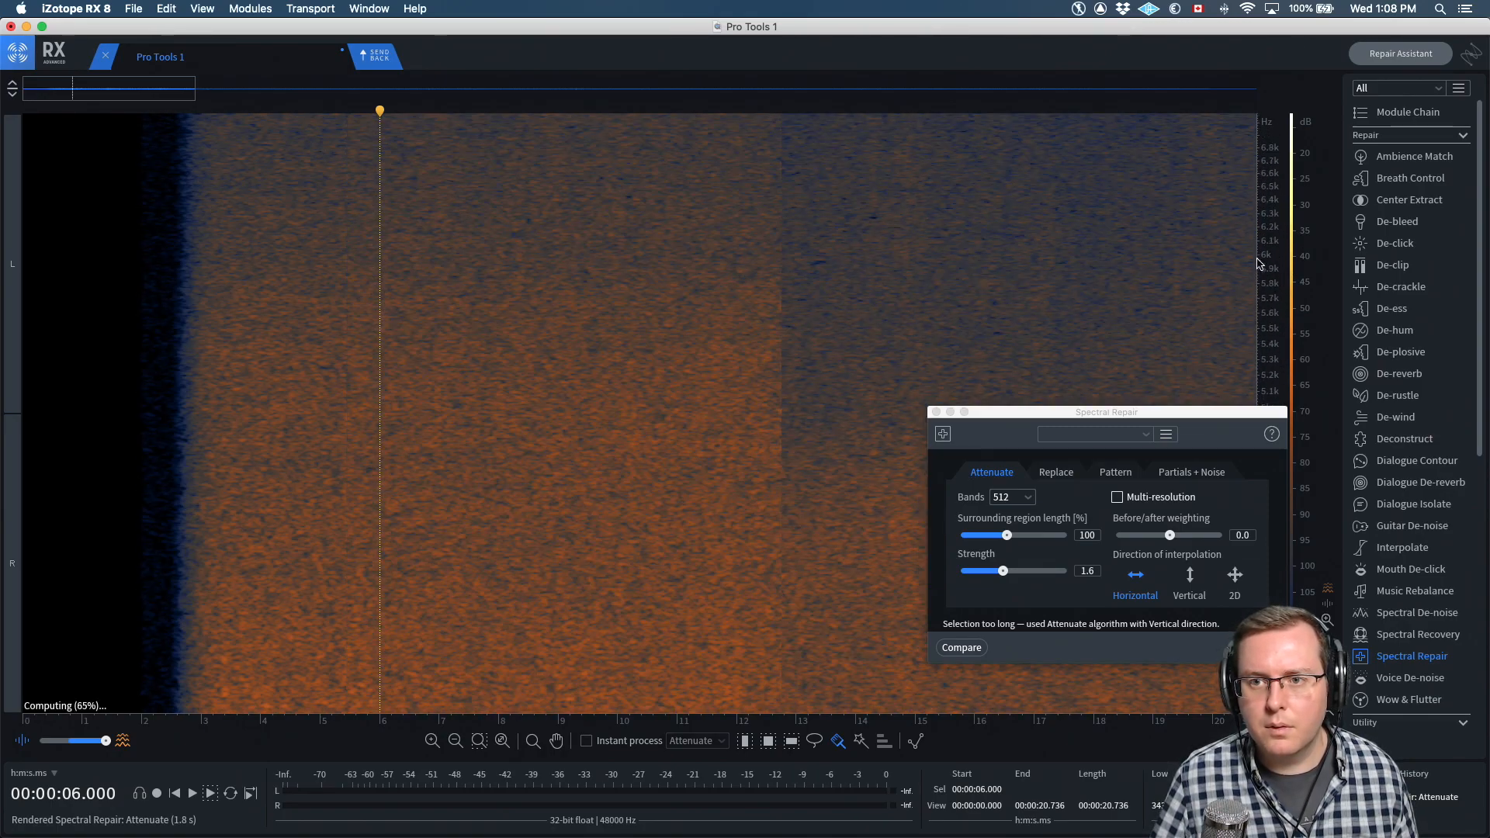
scroll(1263, 209, down, 3)
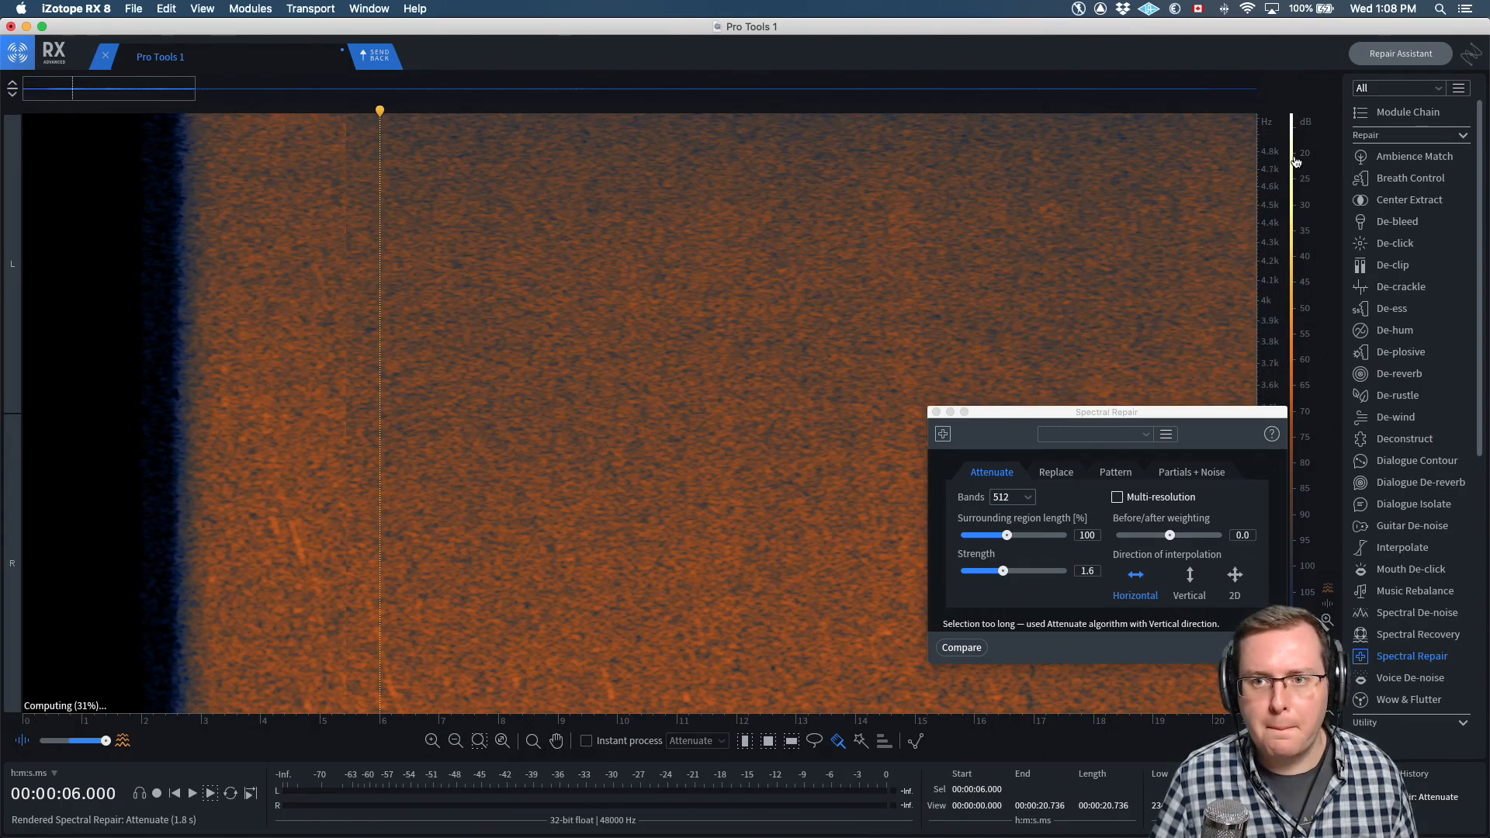
scroll(1263, 265, down, 2)
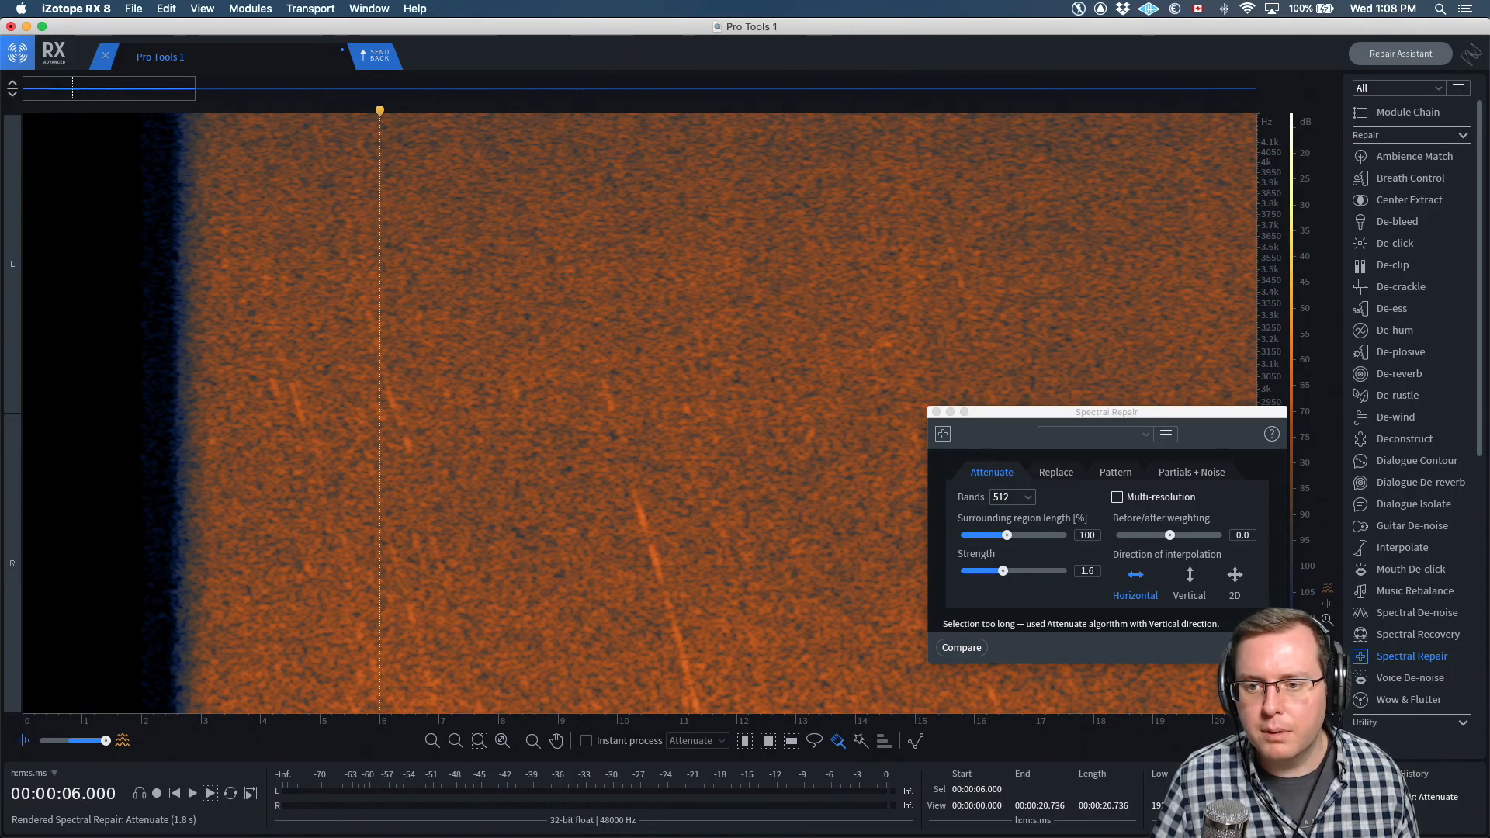
scroll(1269, 249, down, 5)
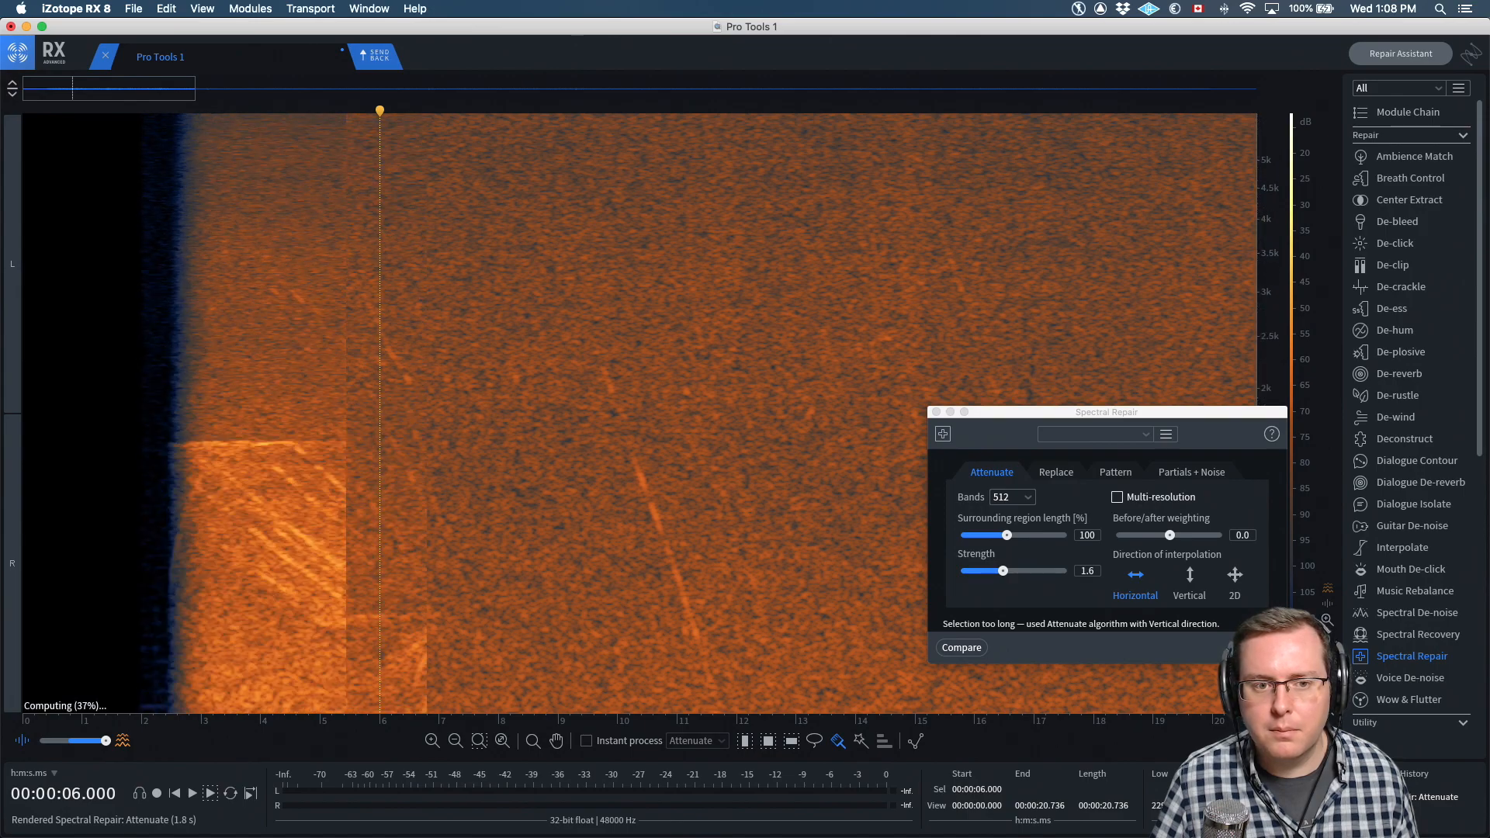
drag(293, 444, 465, 588)
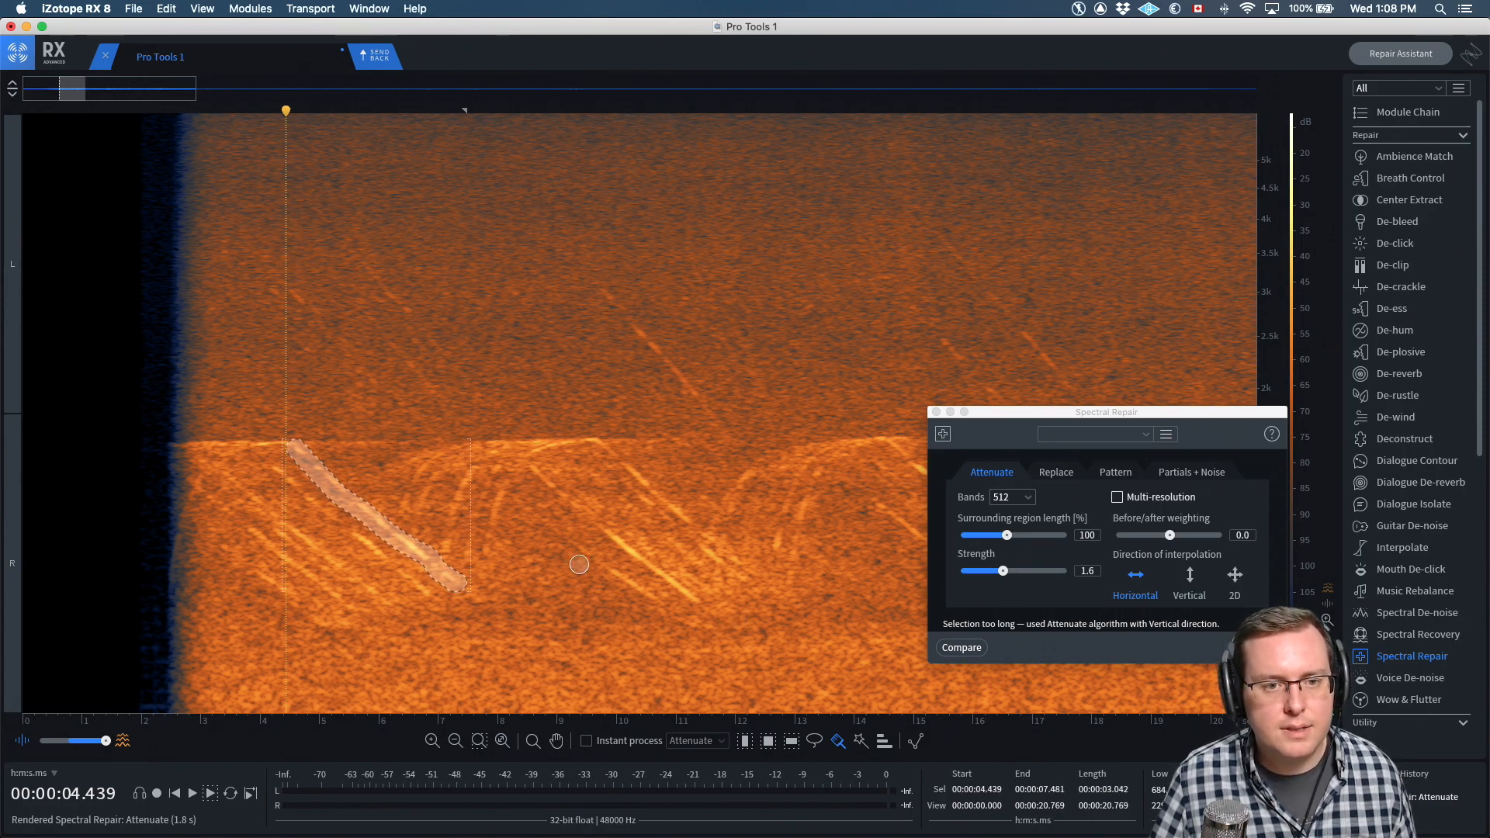
Try attenuating the selected sweep and a second one at about 5.5 to 7.1 seconds with horizontal interpolation, and undo both renders
drag(1019, 416, 789, 339)
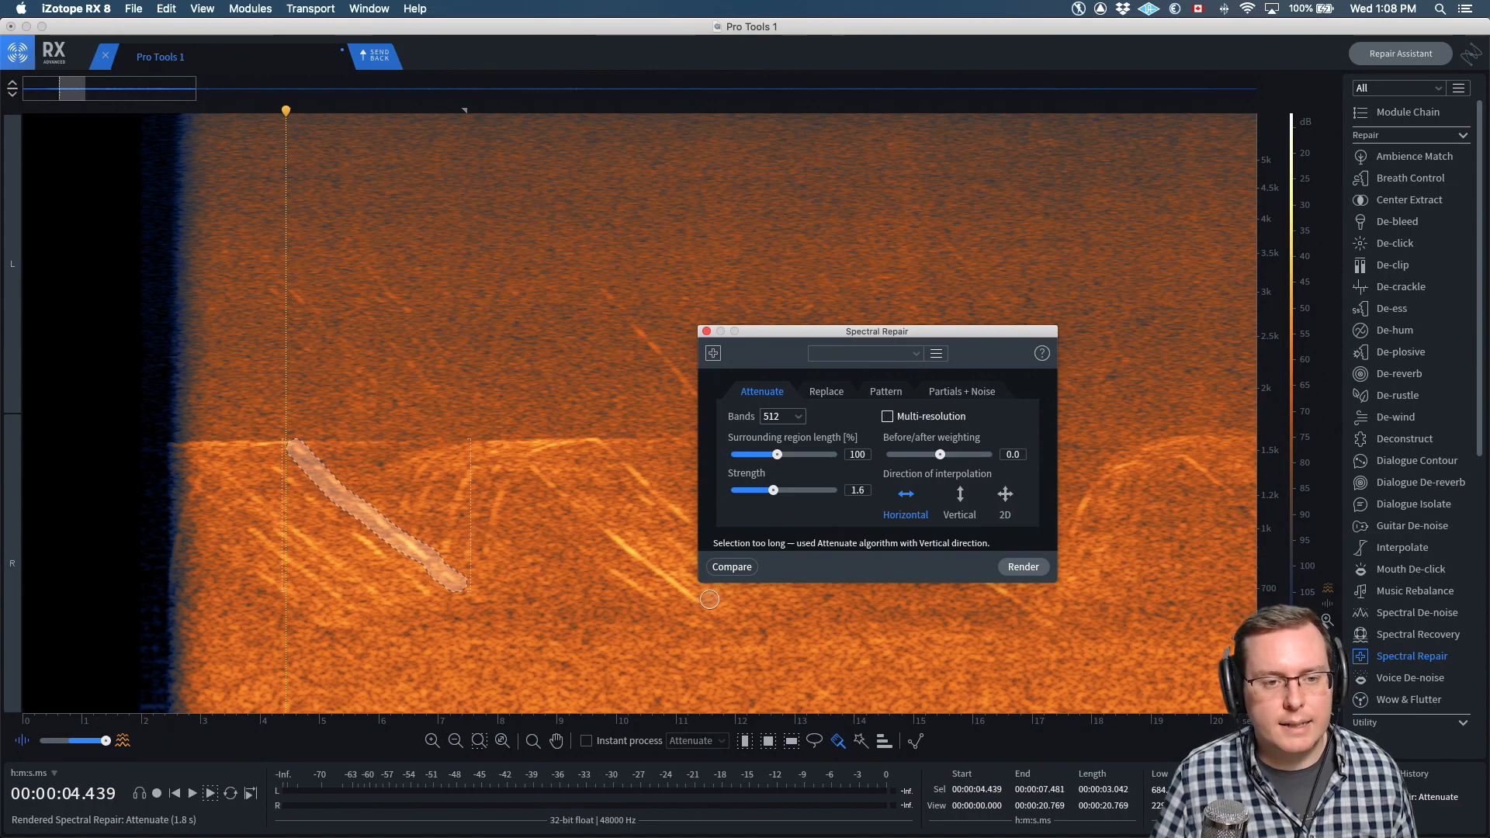
key(Return)
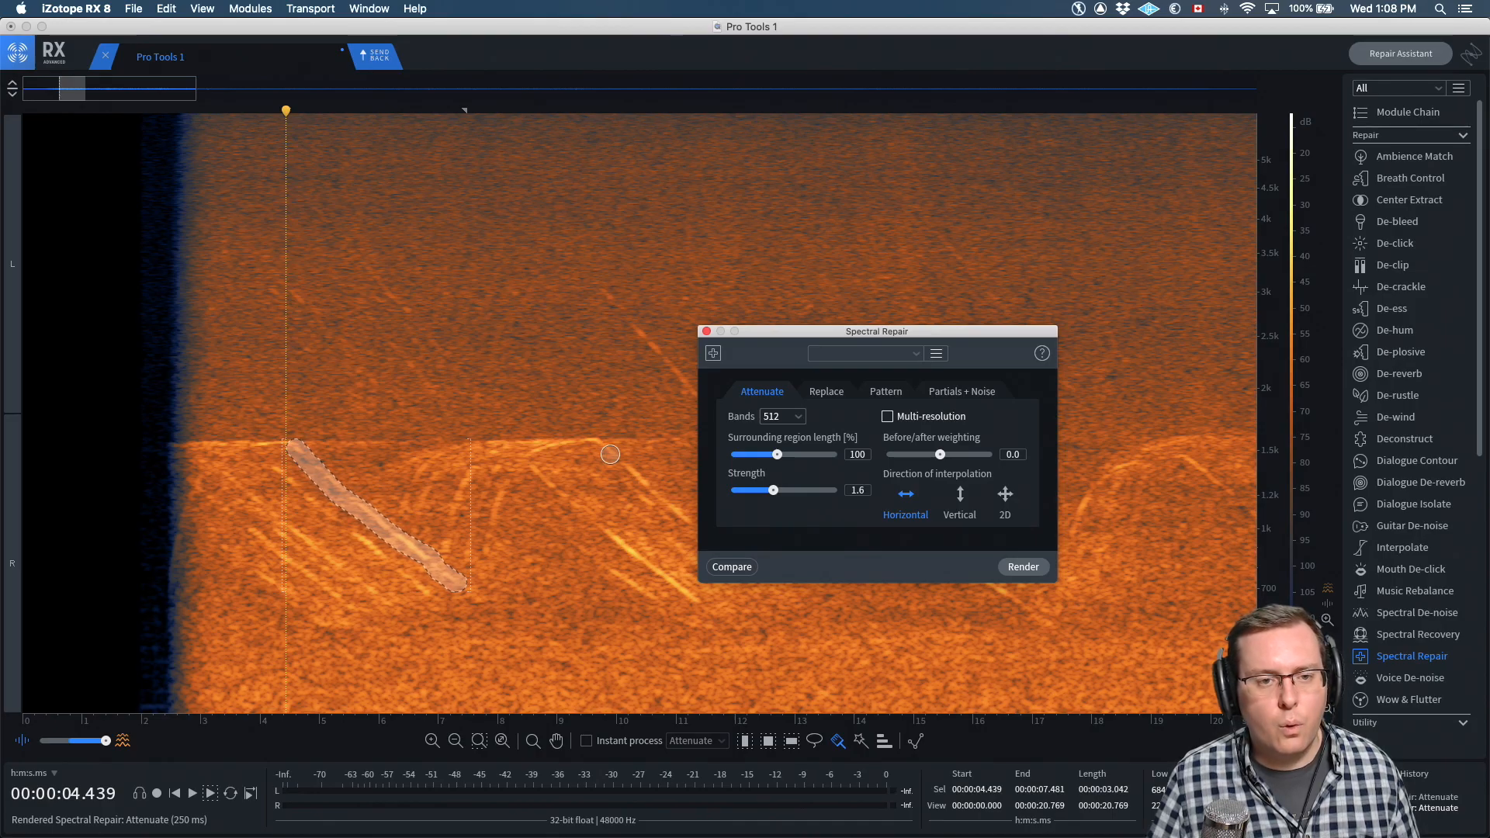
drag(361, 536, 439, 595)
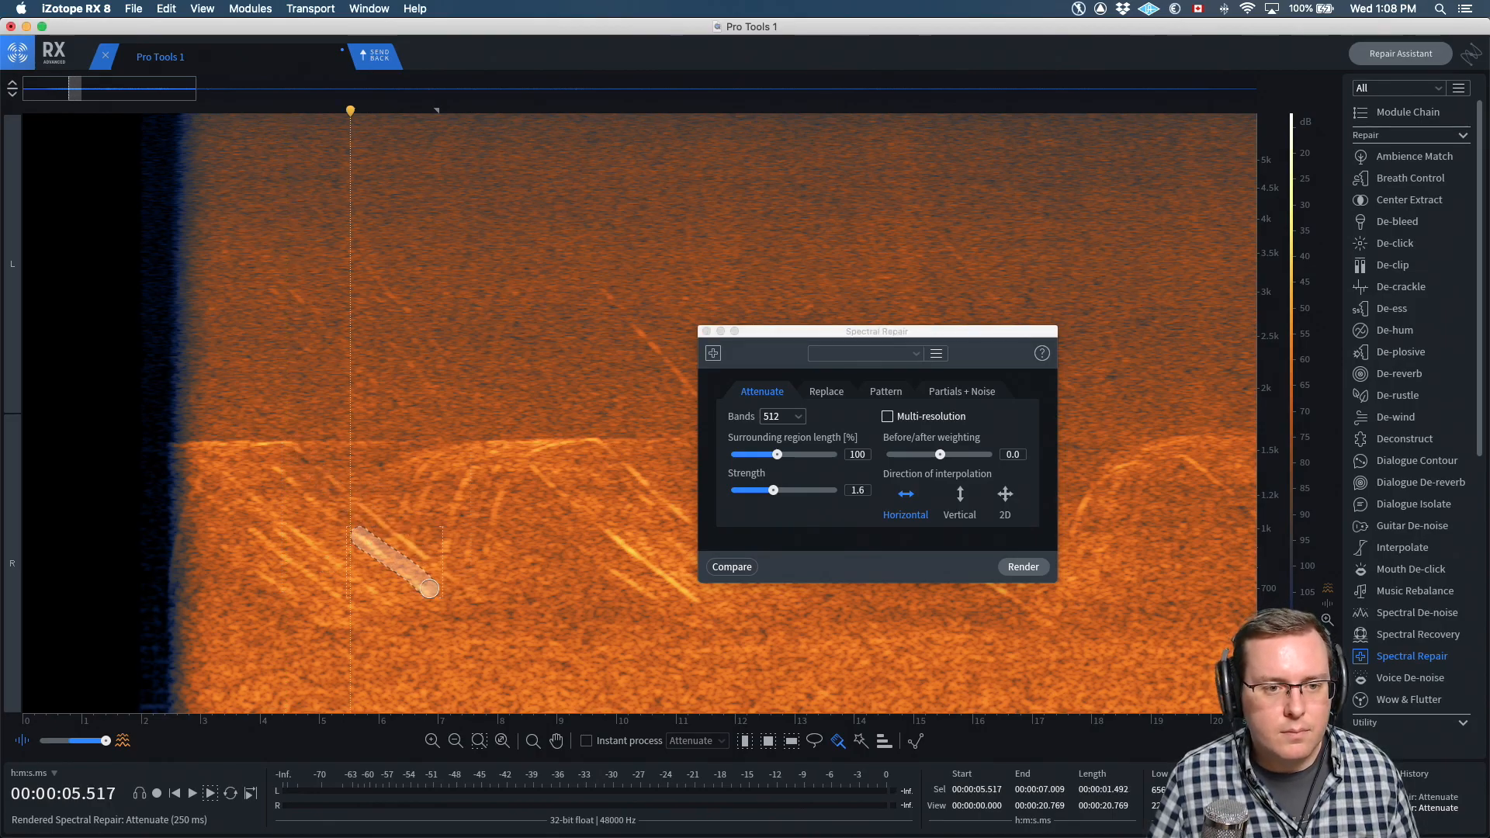
key(Return)
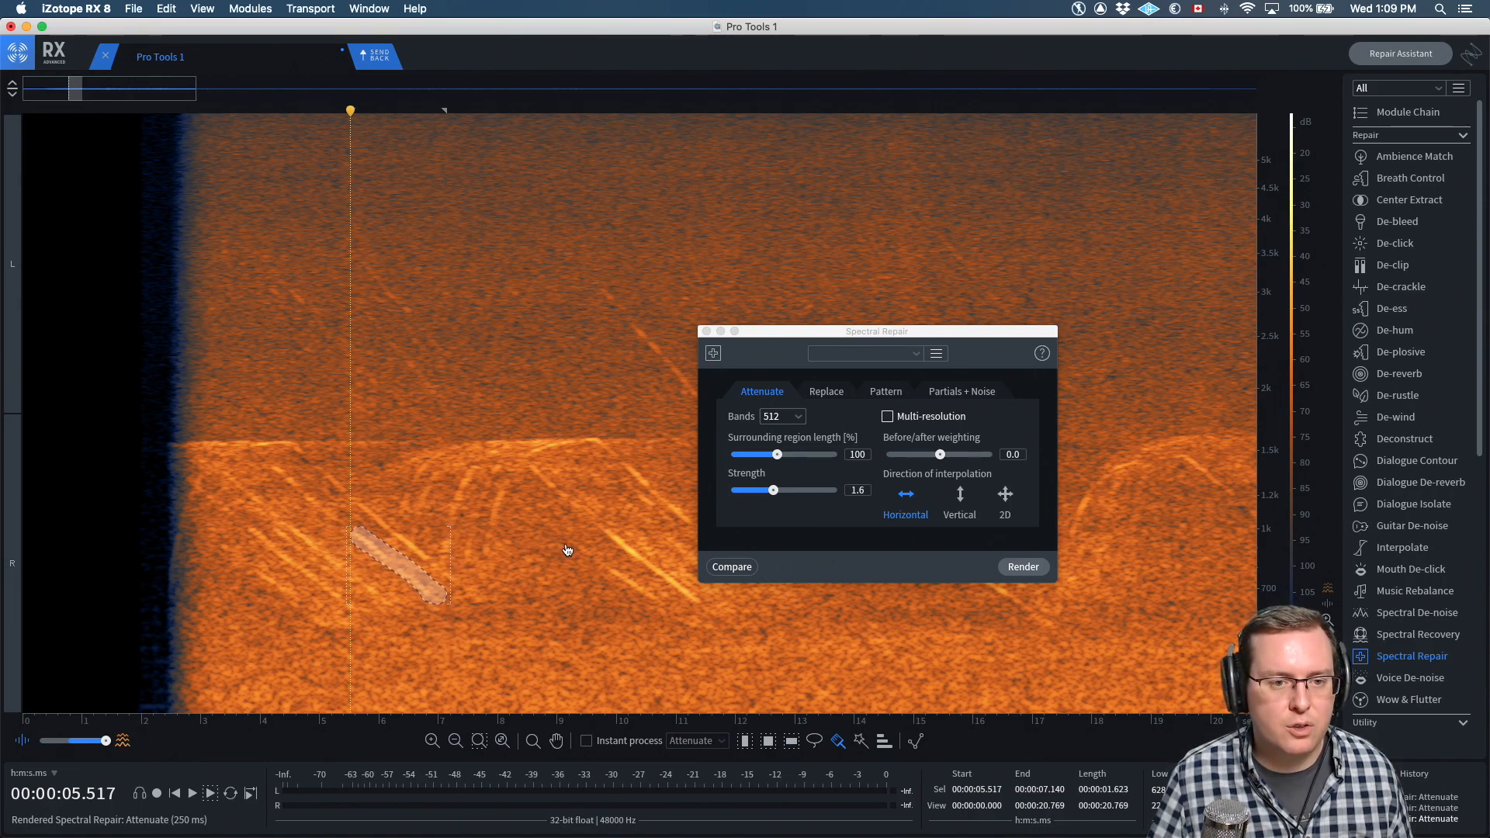
key(super+z)
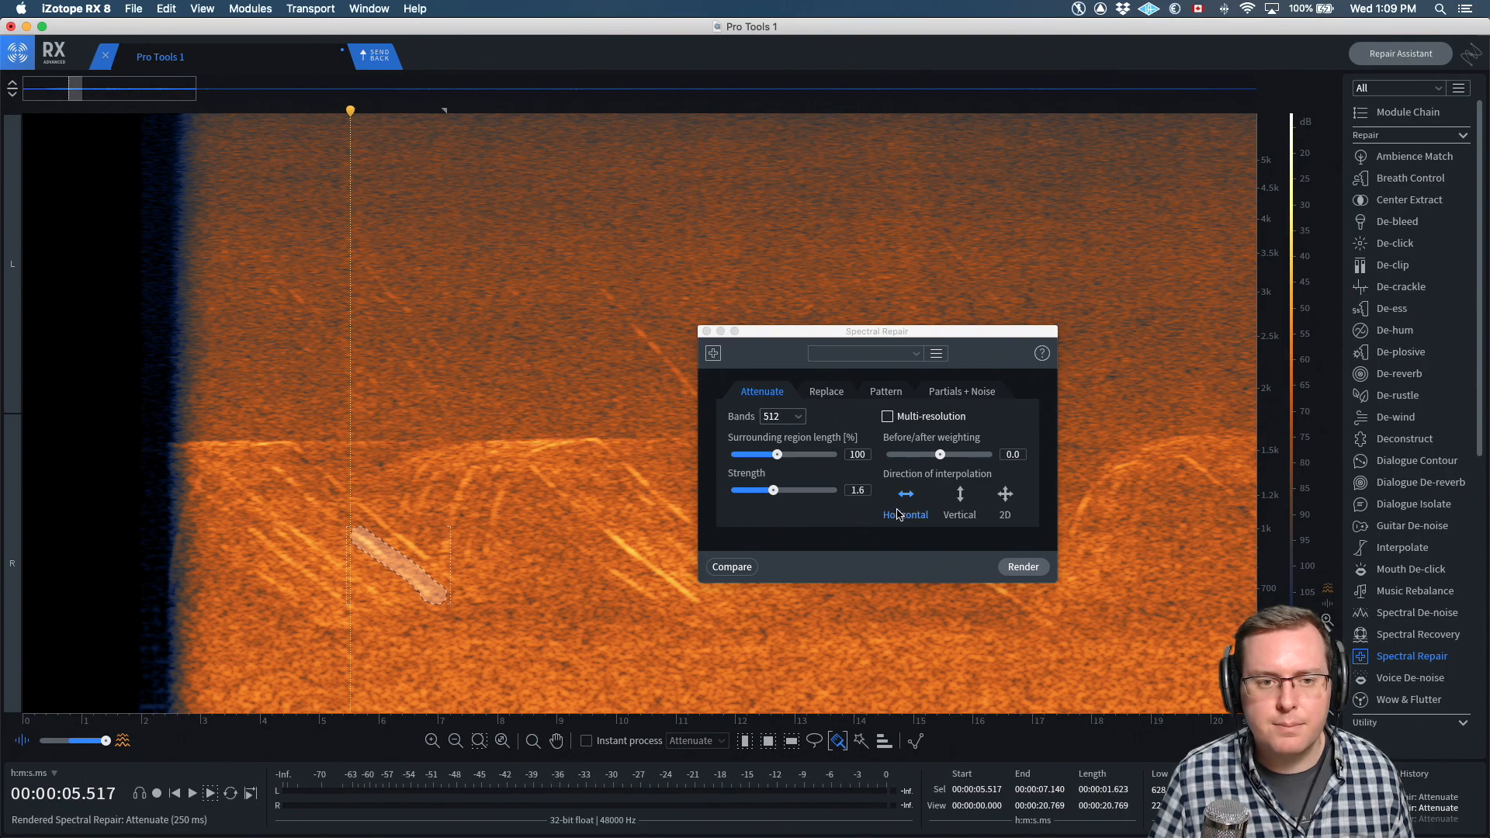
key(super+z)
Attenuate the siren sweep at 4.4 to 7.5 seconds using vertical interpolation and a strength of 2.6
click(970, 499)
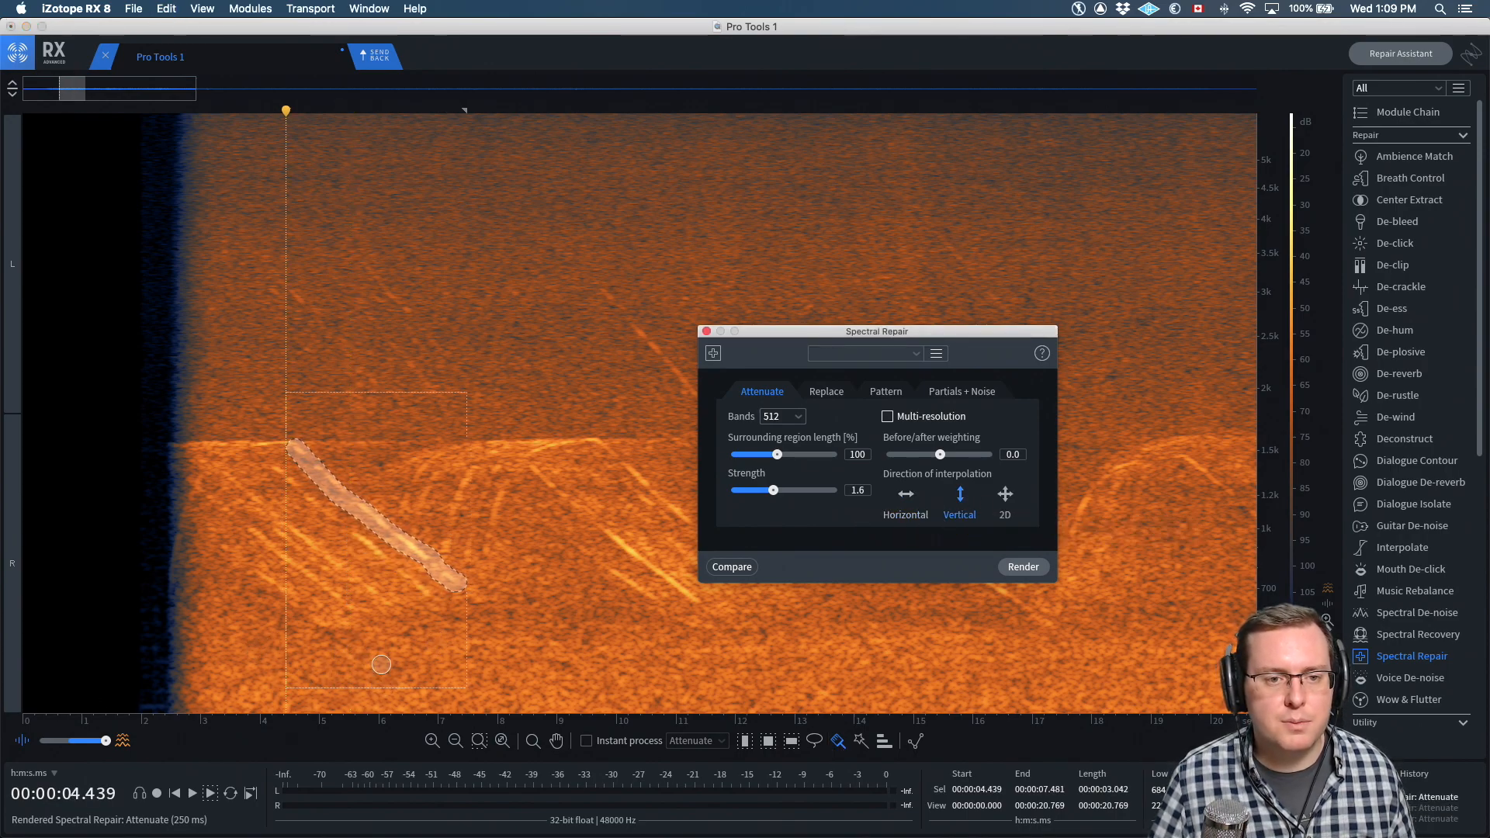
drag(775, 490, 801, 492)
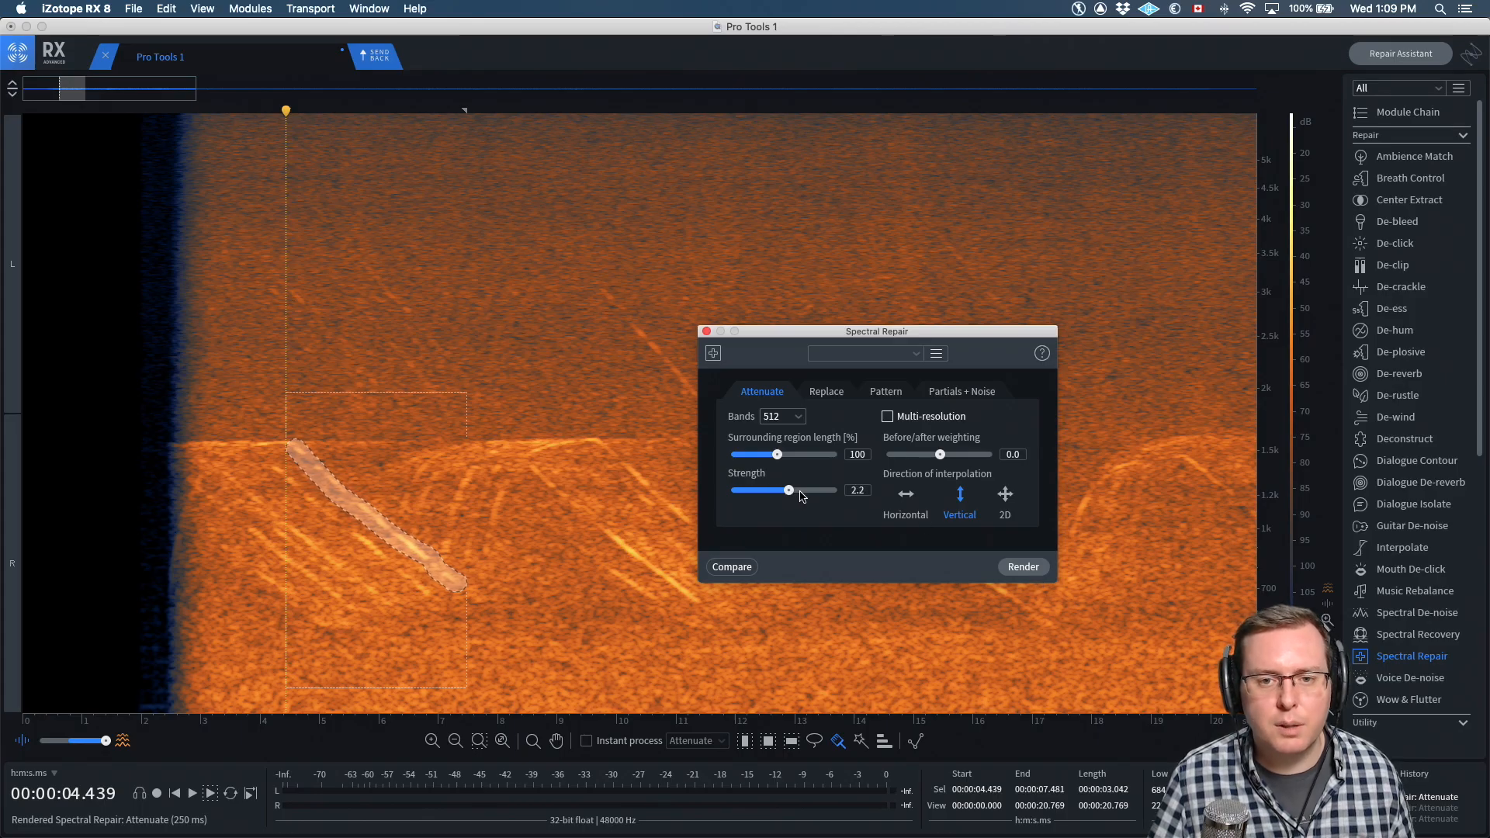
click(1023, 568)
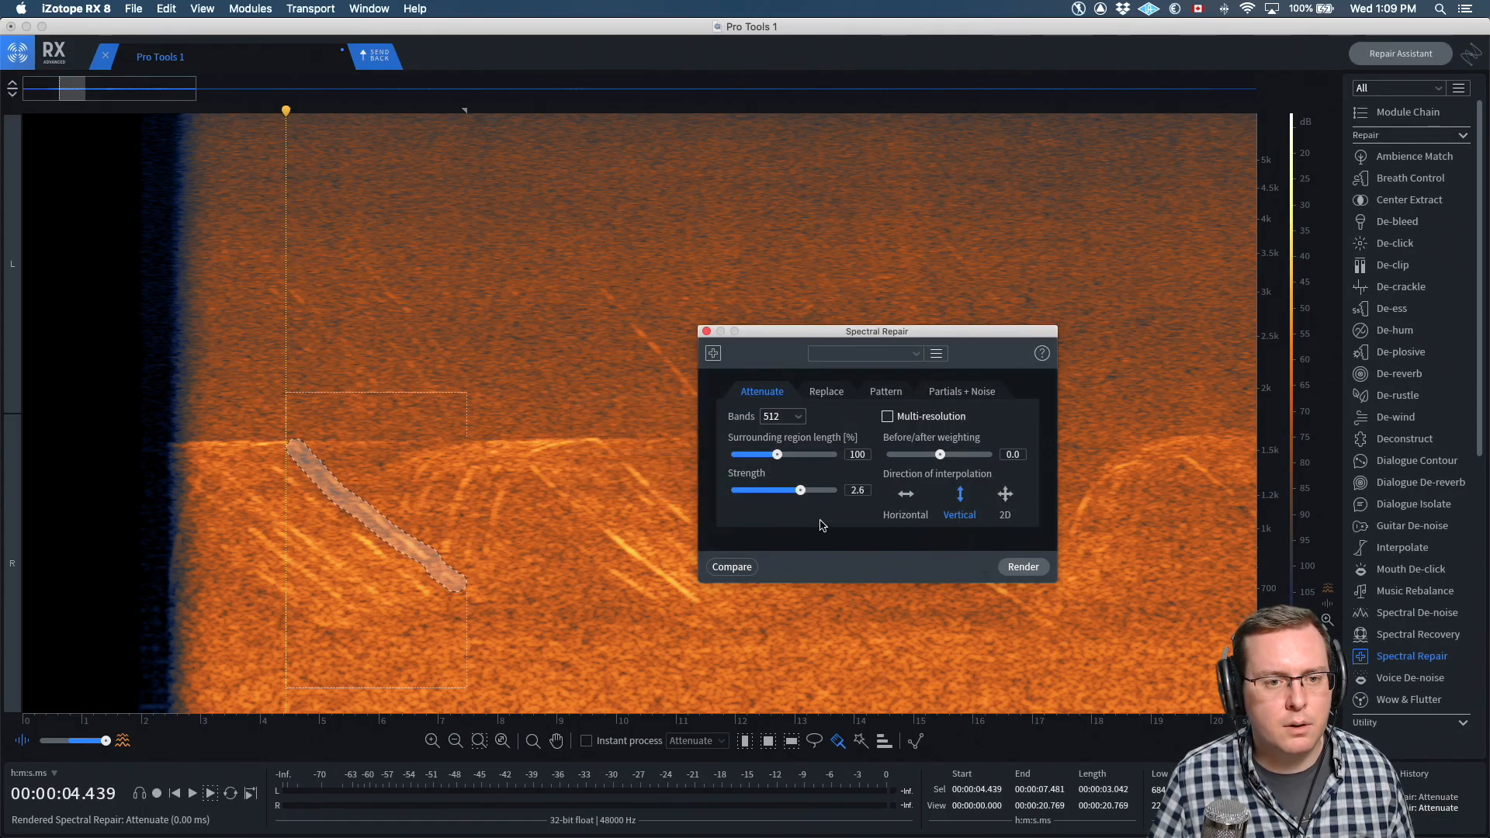
Try brushing several remaining siren sweeps between about 3.2 and 7.1 seconds into one selection, and undo and redo the last attenuation
click(251, 436)
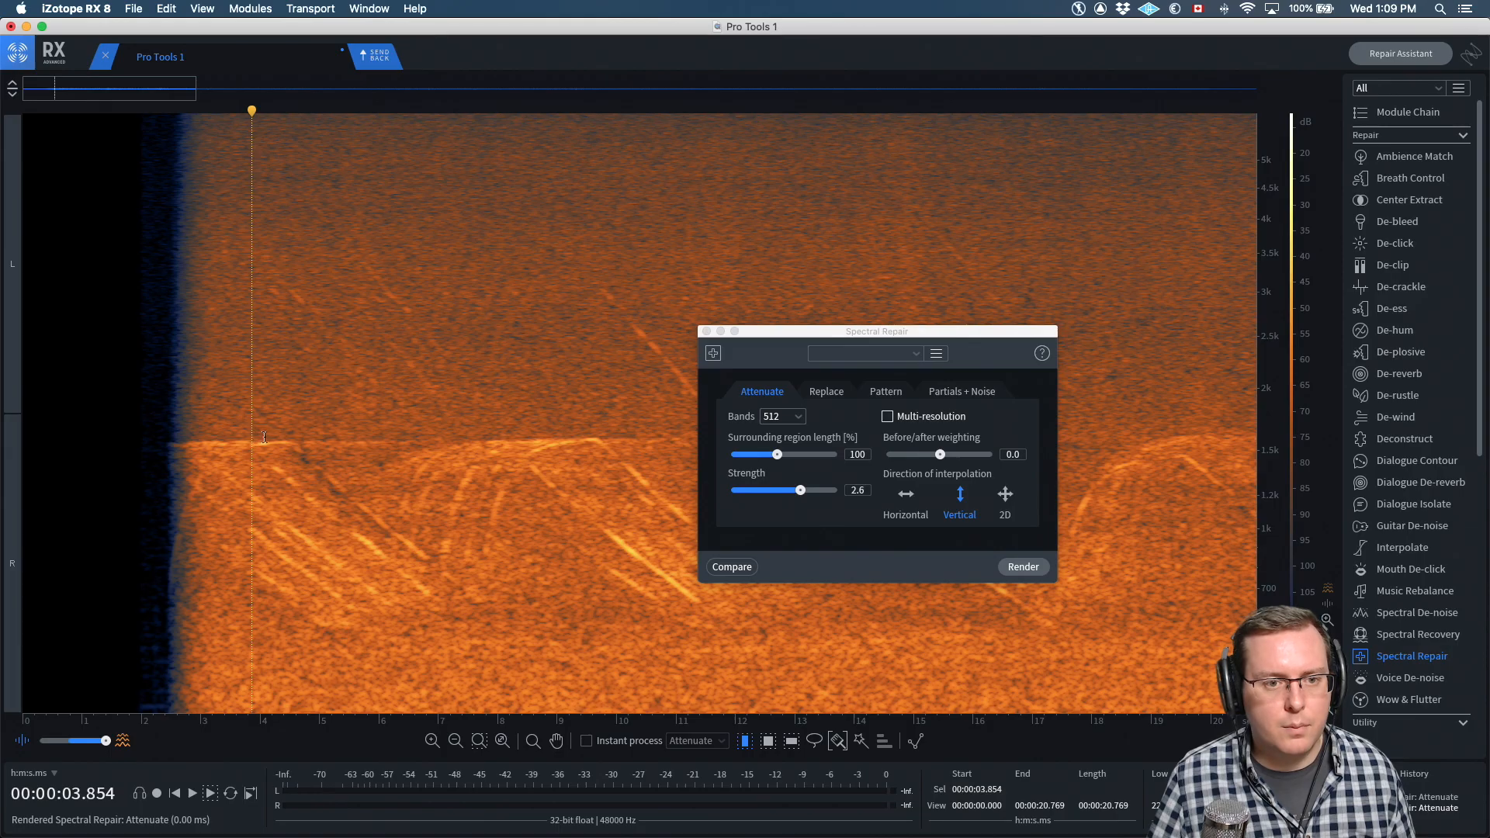
key(b)
drag(347, 531, 426, 592)
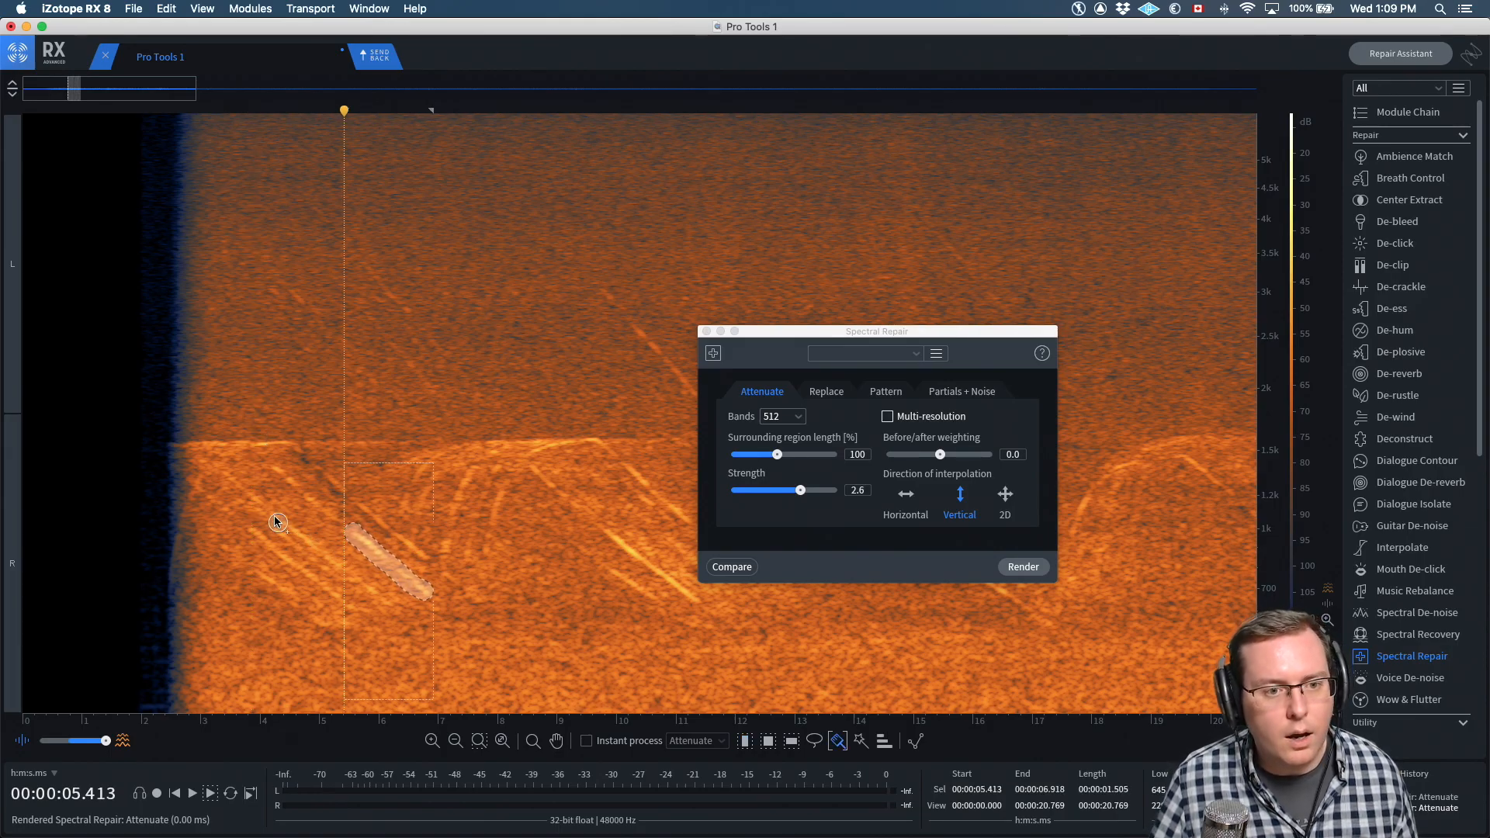
mouse_move(219, 469)
mouse_down()
mouse_move(380, 593)
mouse_move(436, 560)
mouse_up()
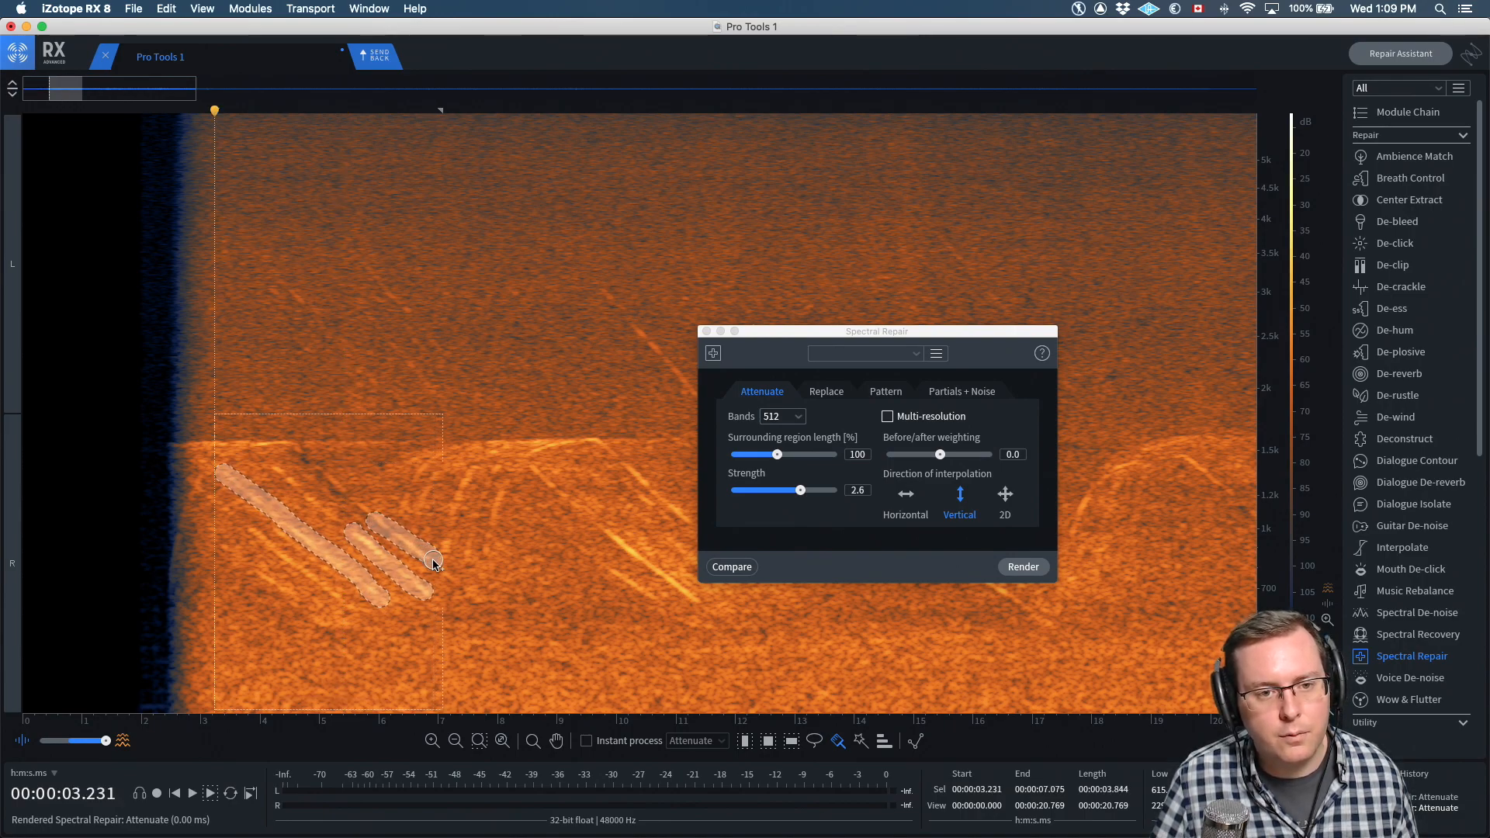
drag(245, 529, 291, 573)
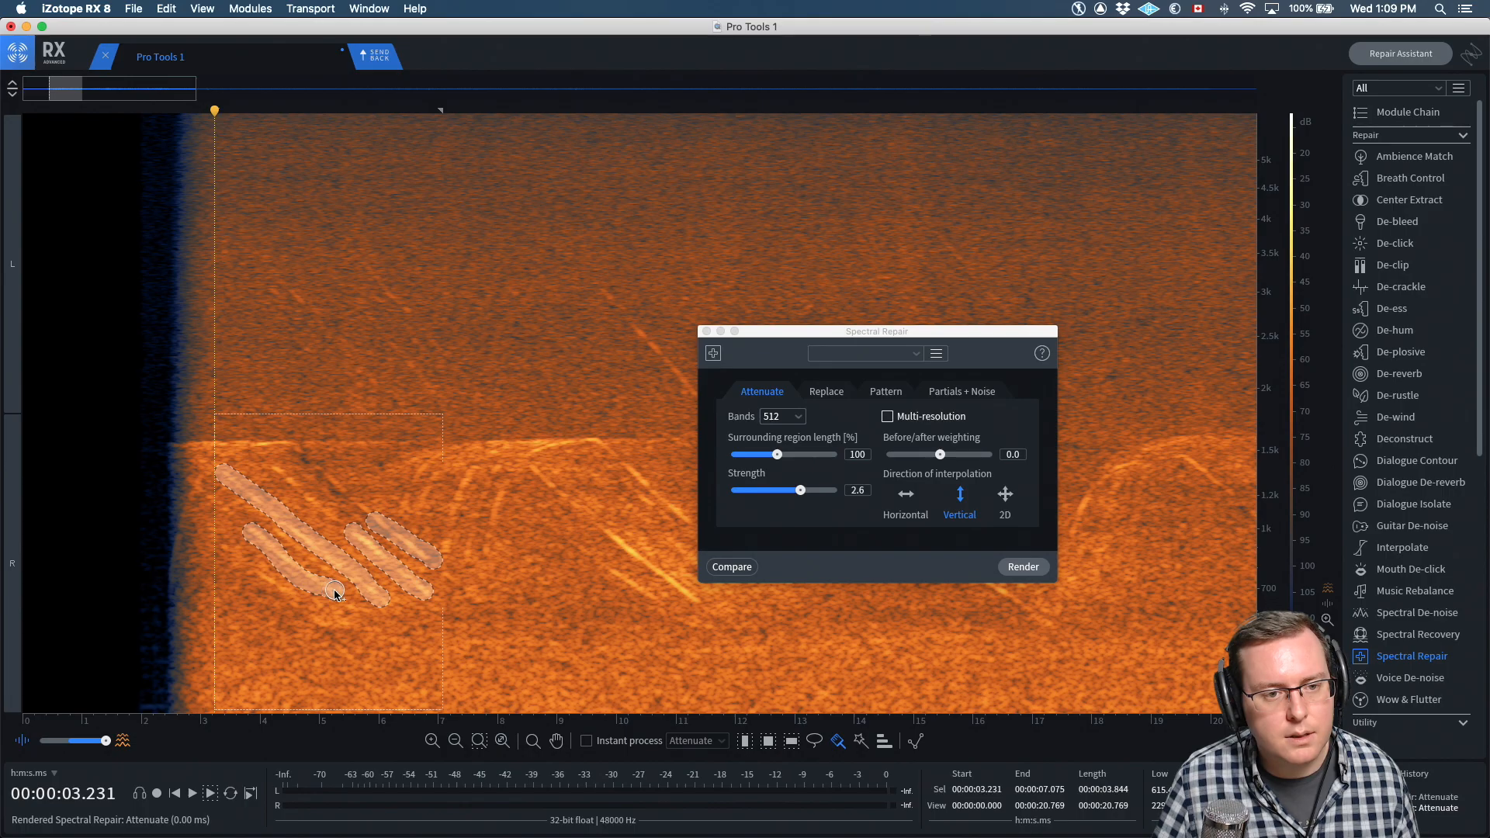
drag(291, 444, 462, 586)
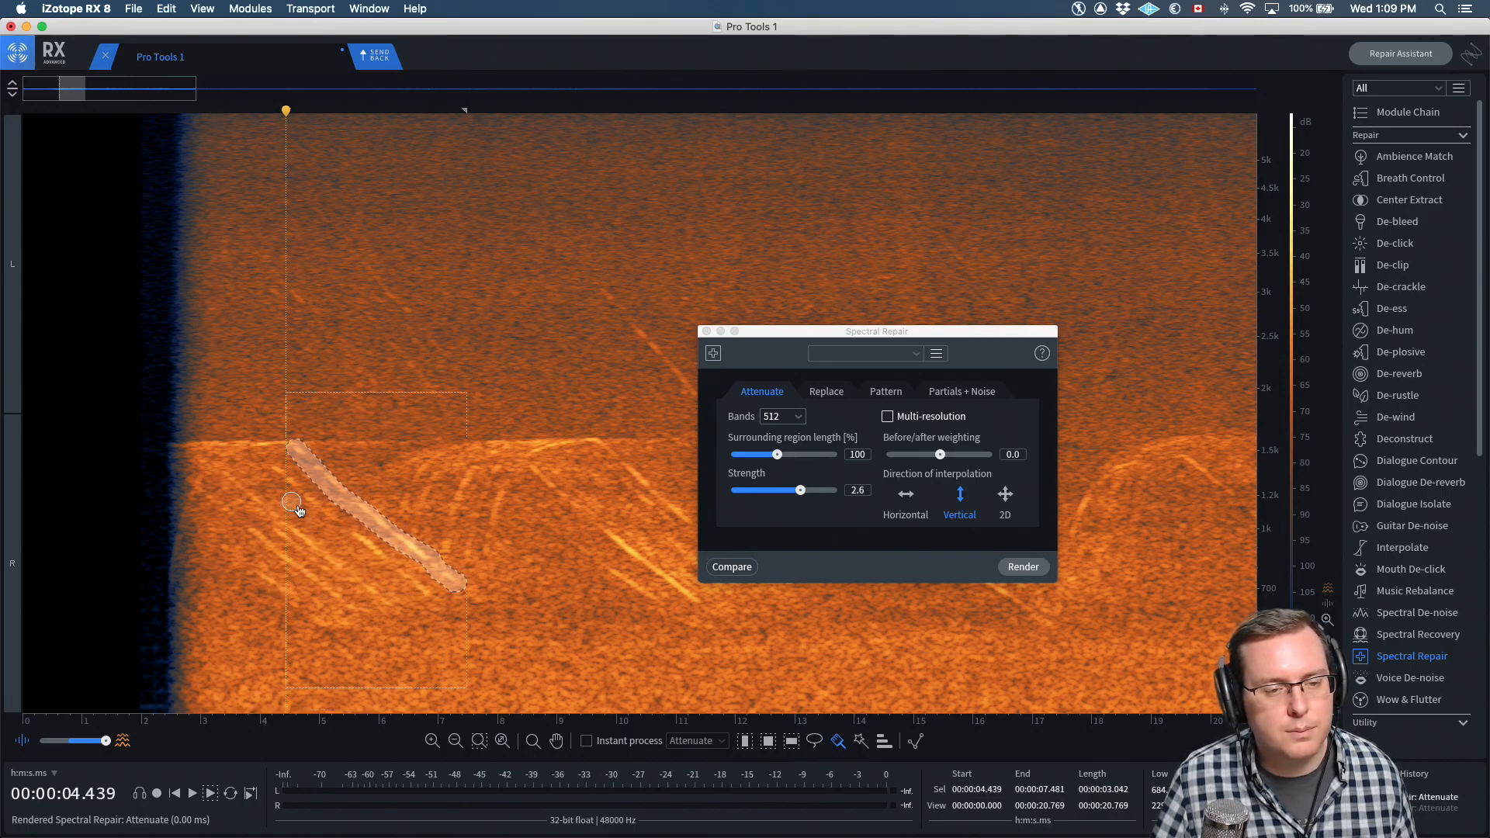
key(super+shift+z)
Brush several siren sweeps between about 3.2 and 7 seconds into one combined selection and attenuate them together
drag(359, 534, 432, 592)
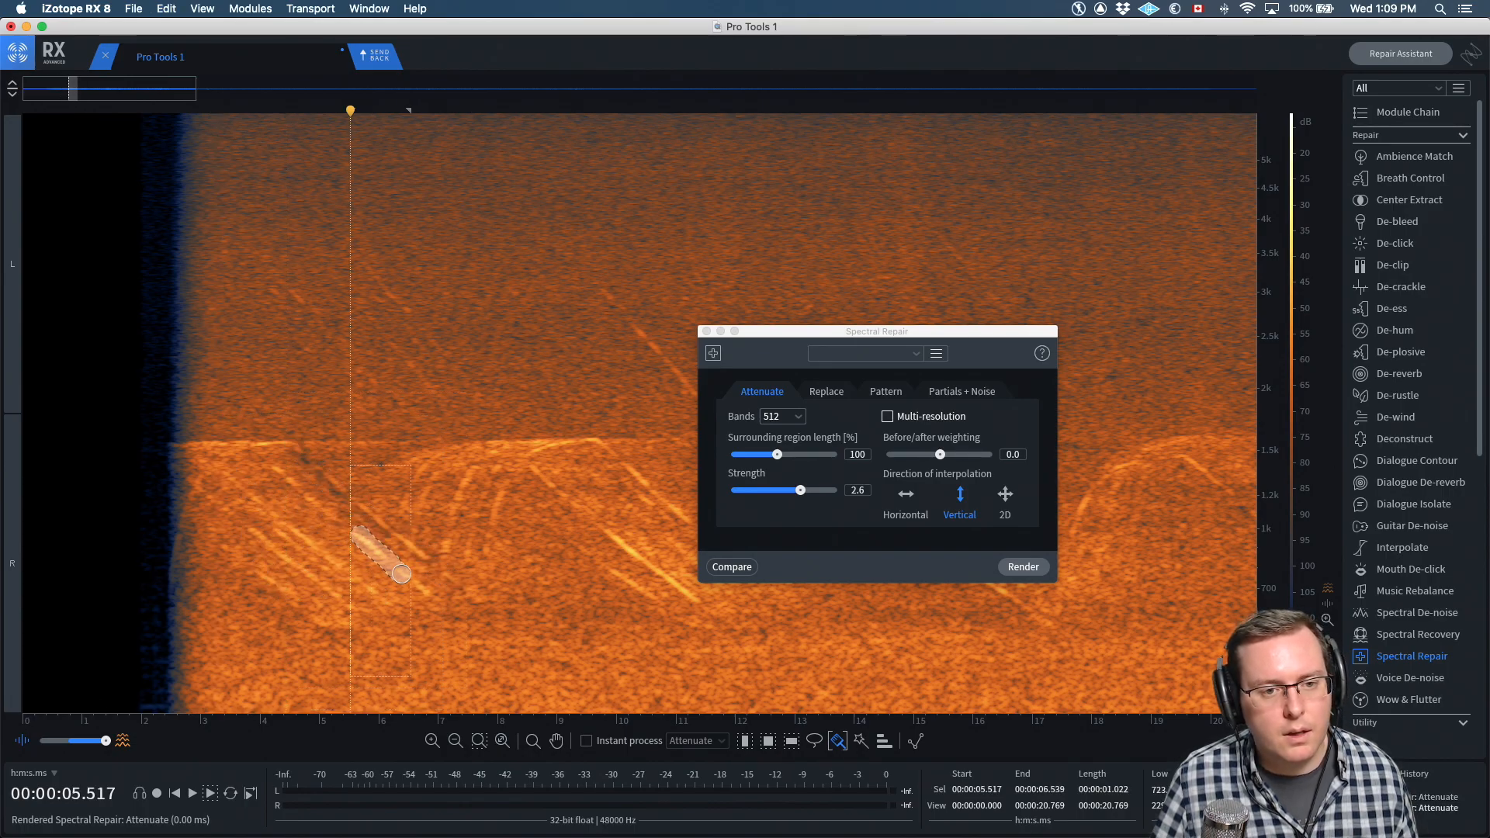
drag(262, 459, 333, 514)
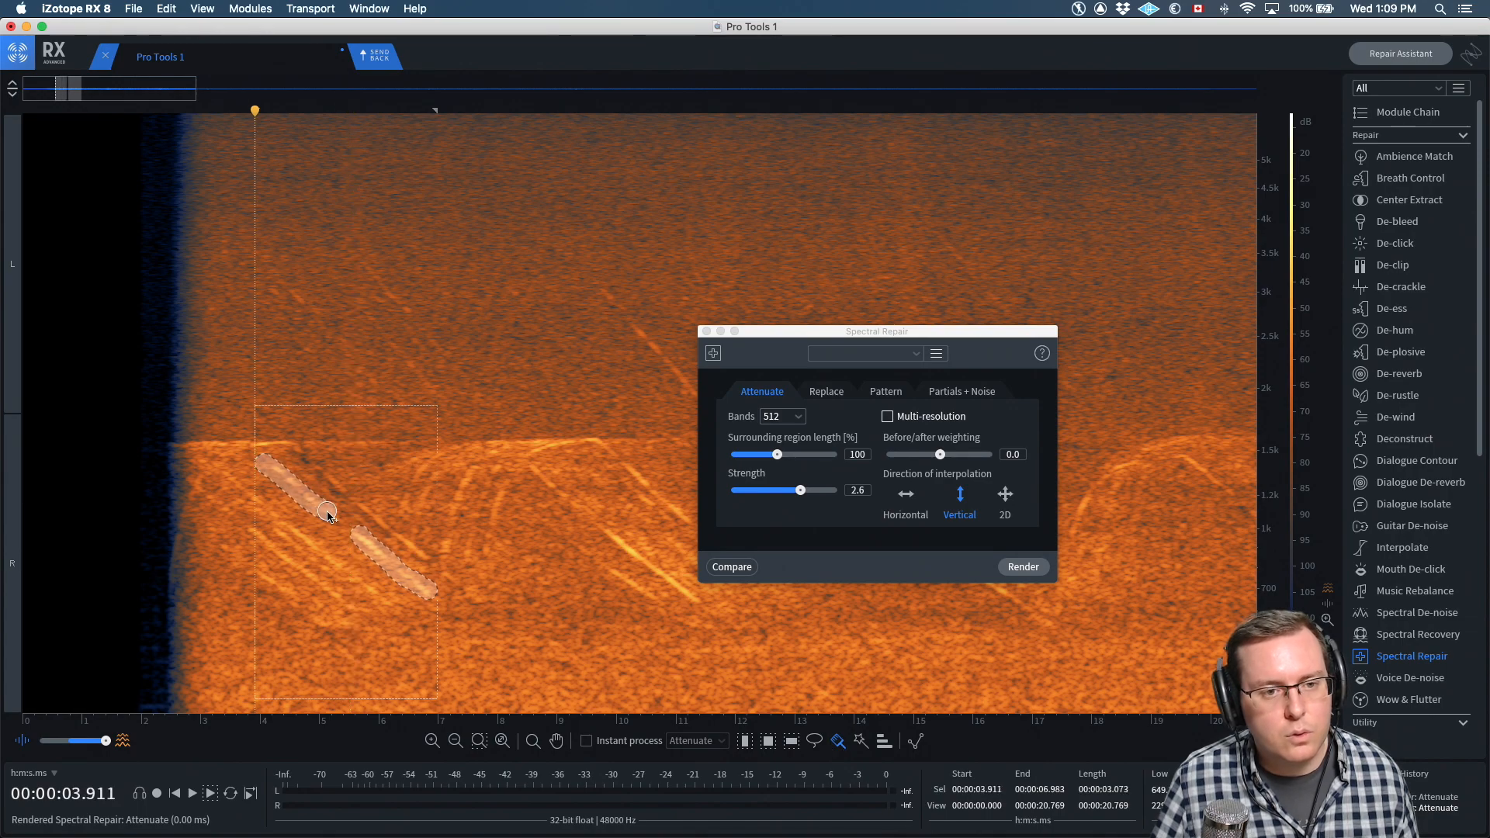
drag(254, 444, 283, 444)
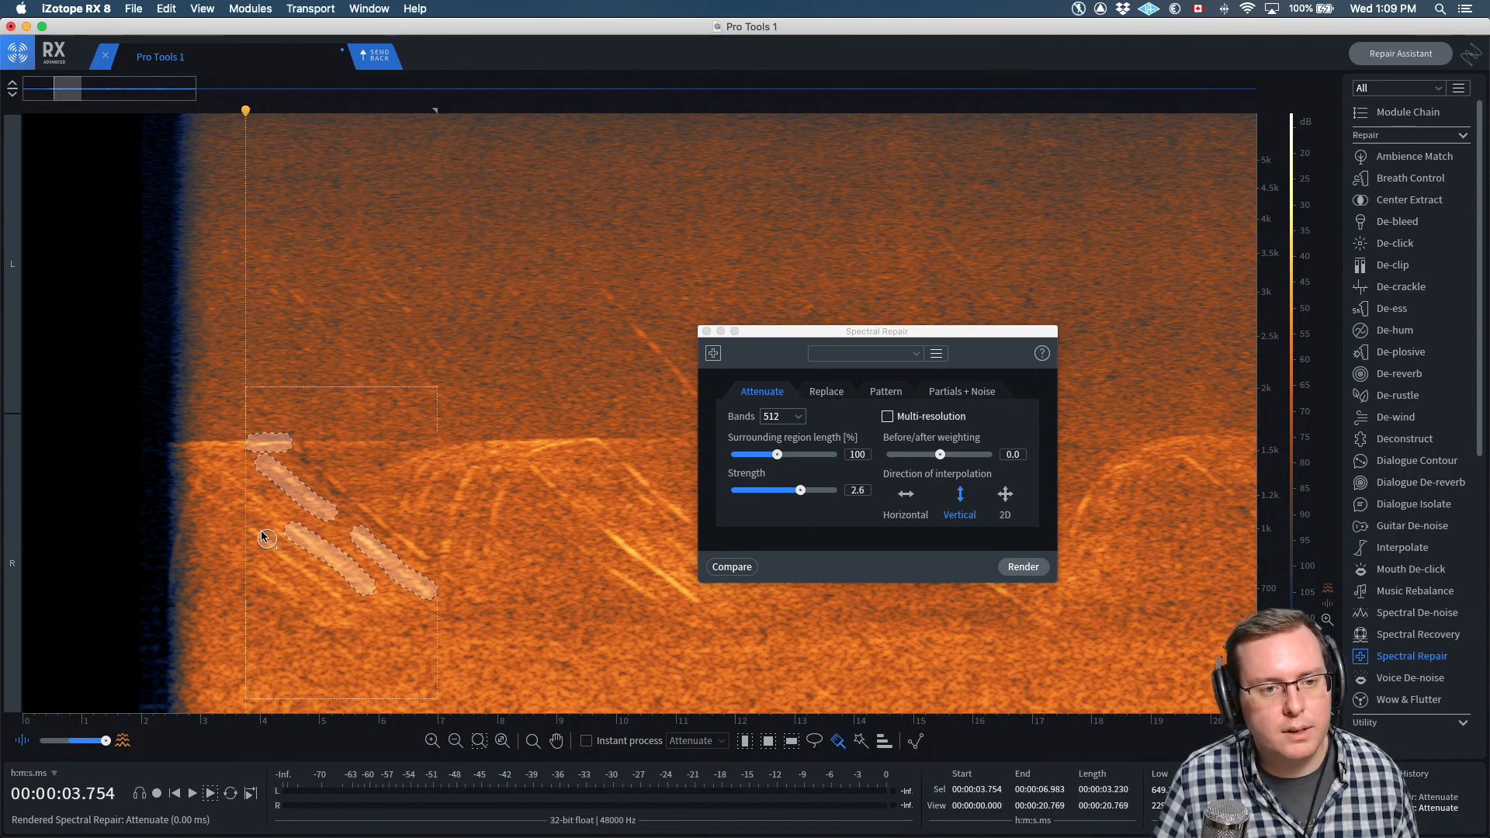
mouse_move(218, 468)
mouse_down()
mouse_move(268, 507)
mouse_move(256, 533)
mouse_move(282, 553)
mouse_move(289, 593)
mouse_up()
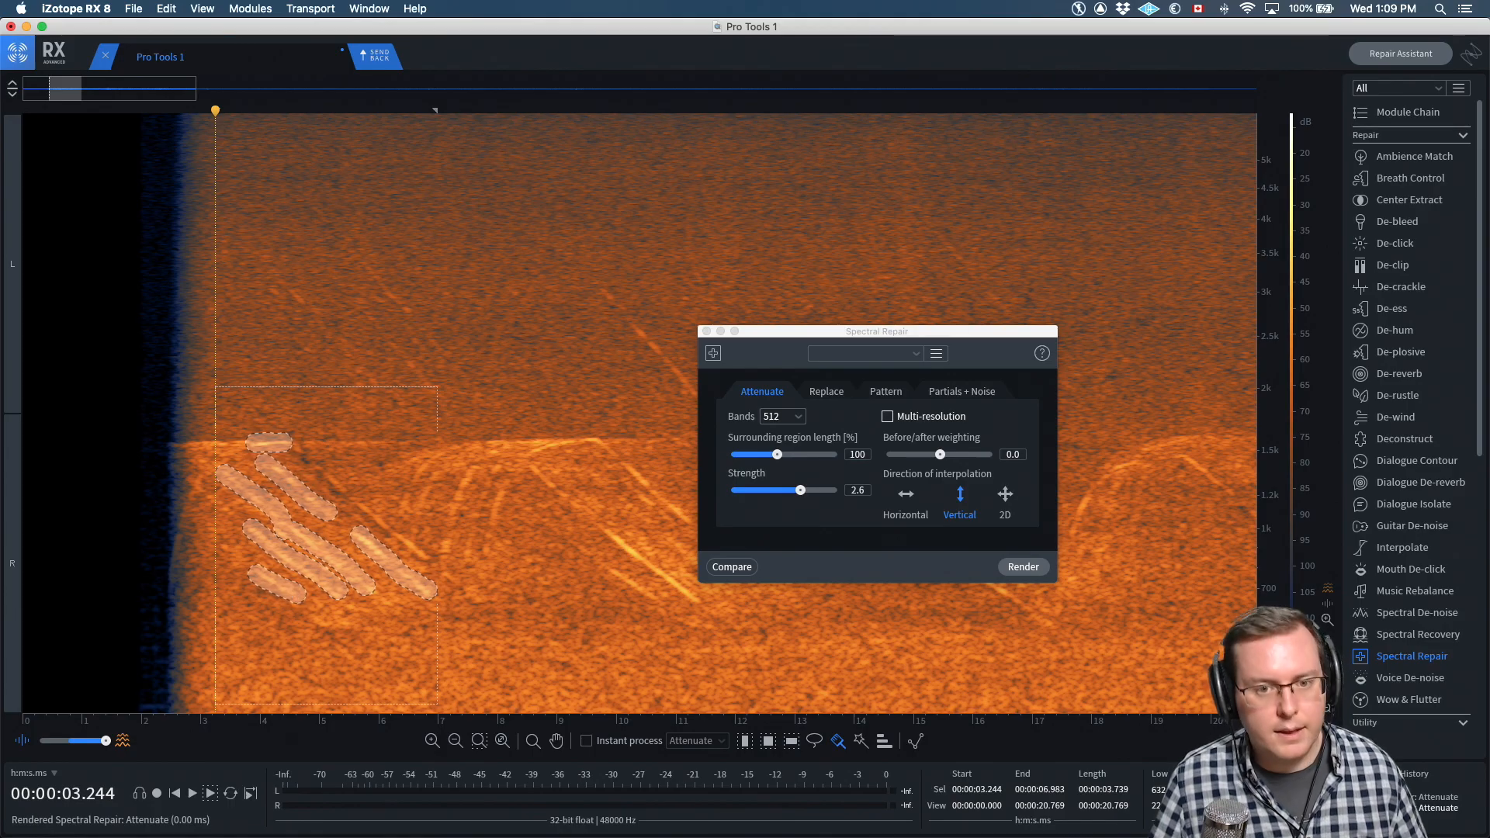
key(Return)
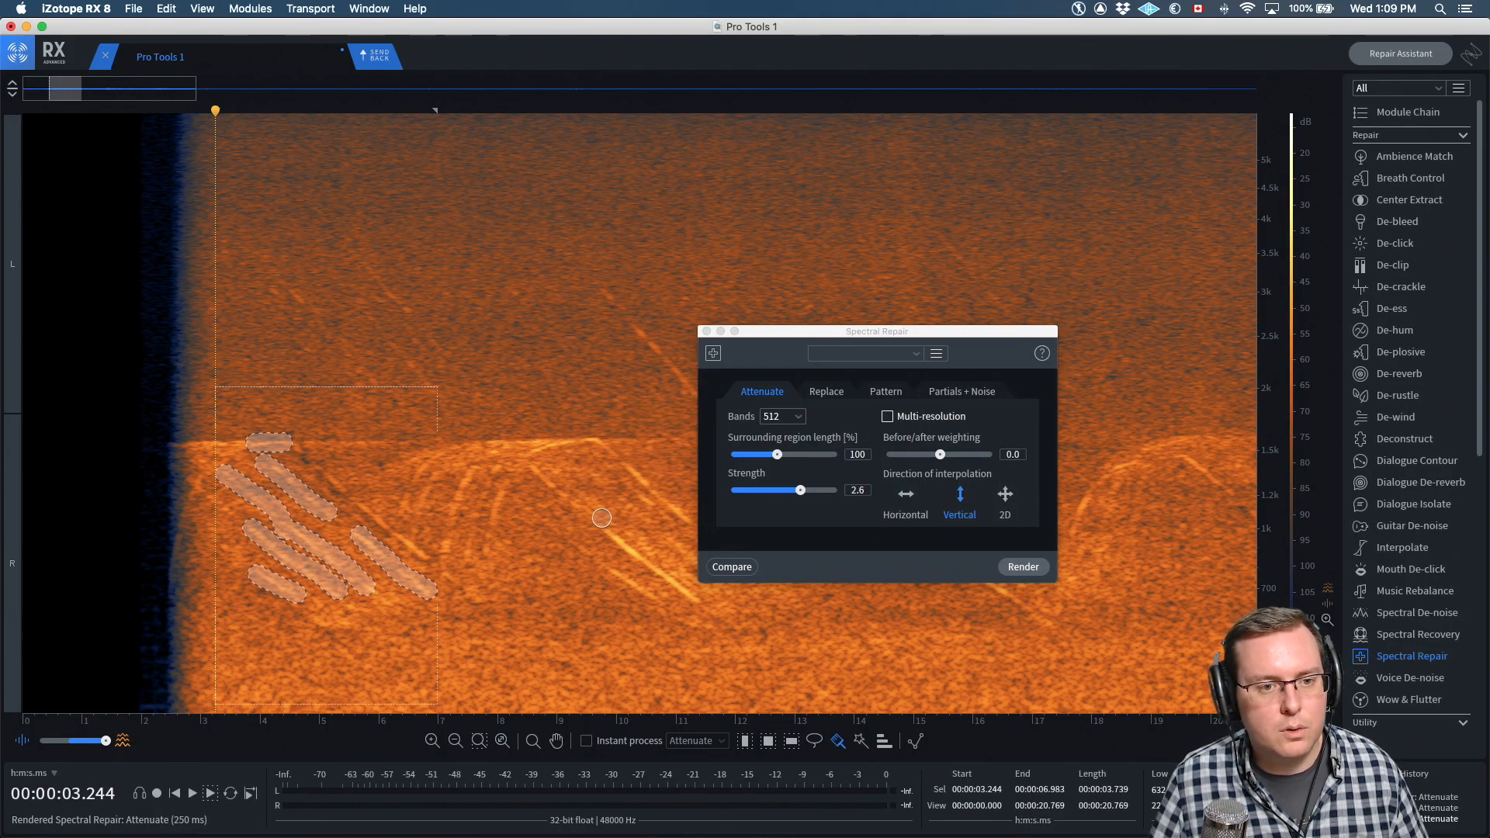
Brush and attenuate, one by one, the leftover siren traces and rising sweeps between about 5.5 and 7.3 seconds
drag(361, 504, 425, 557)
key(Return)
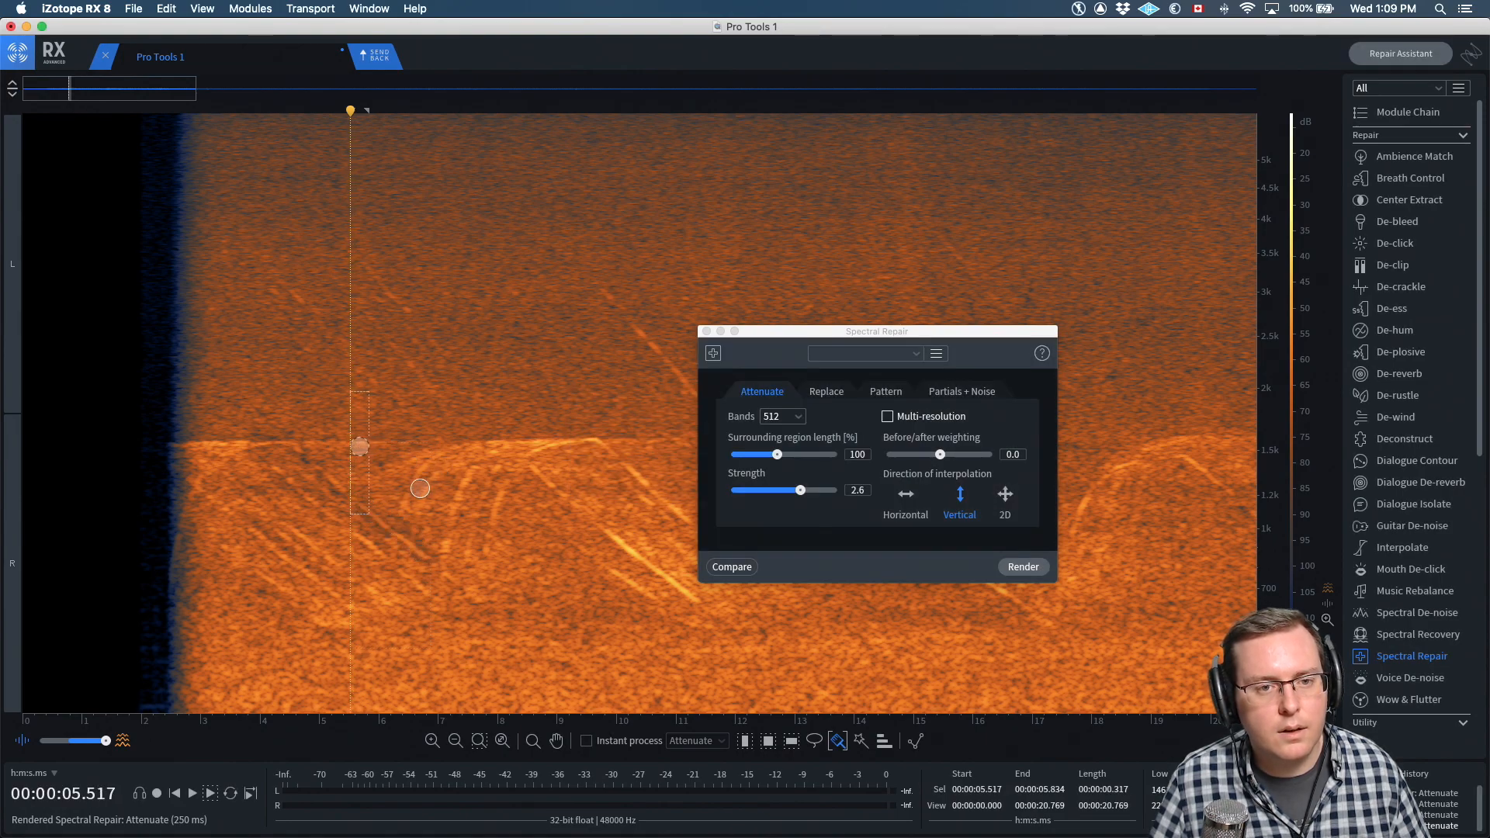
mouse_move(399, 514)
mouse_down()
mouse_move(419, 469)
mouse_move(459, 452)
mouse_up()
key(super+r)
drag(414, 527, 437, 473)
key(super+r)
Brush and attenuate the siren's rising curve and its crest near 1.5 kHz, from about 7 to 9.8 seconds
mouse_move(438, 561)
mouse_down()
mouse_move(475, 457)
mouse_move(594, 441)
mouse_up()
key(super+r)
key(super+r)
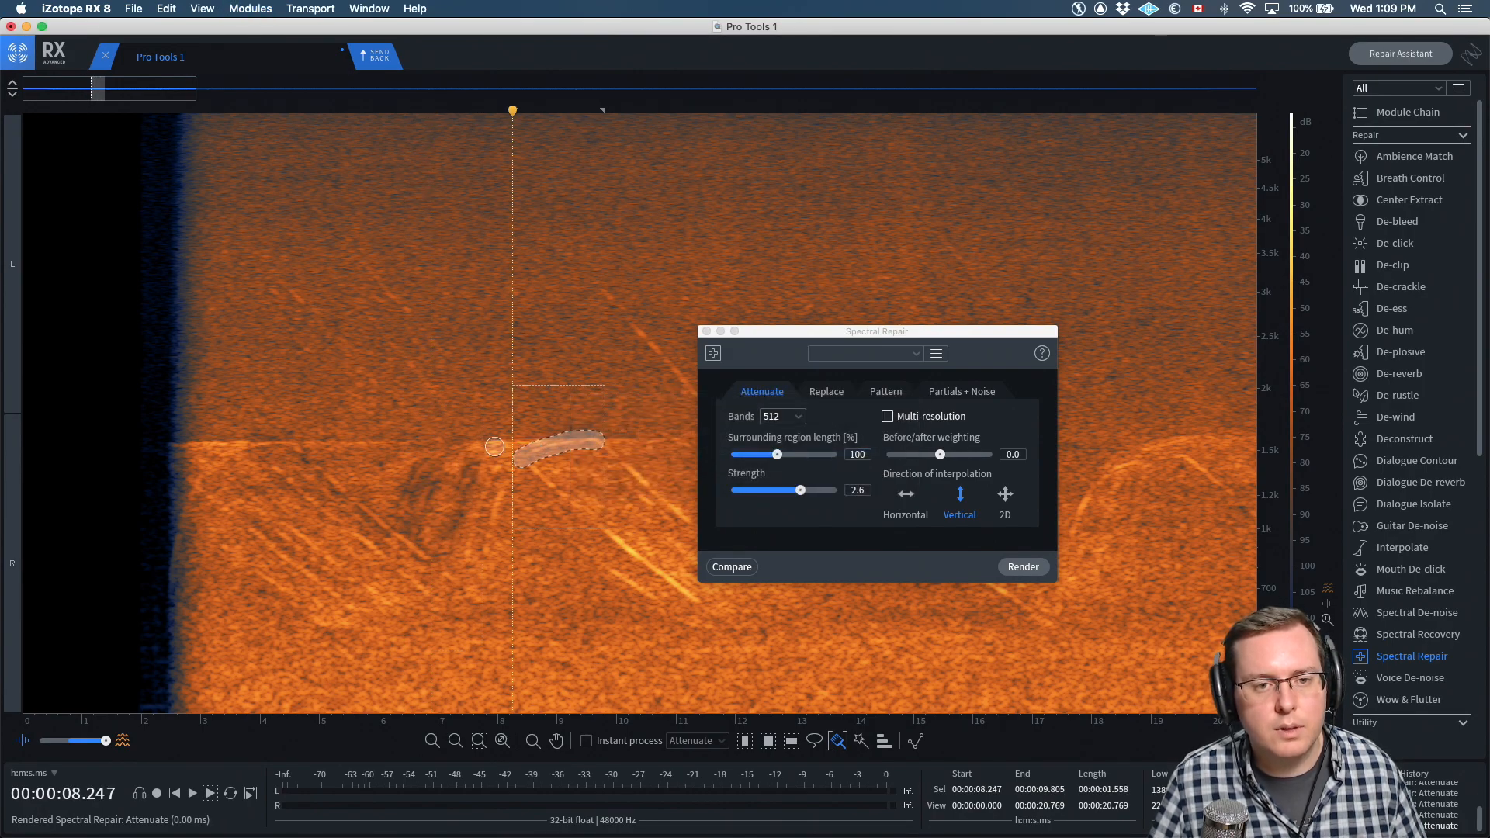
drag(475, 458, 547, 439)
key(super+r)
Brush and attenuate the siren trace near 5.5 to 6 seconds and the opening curve at about 2.6 to 3.7 seconds
mouse_move(355, 534)
mouse_down()
mouse_move(388, 559)
mouse_move(390, 610)
mouse_up()
key(super+r)
key(super+r)
mouse_move(263, 446)
mouse_down()
mouse_move(185, 448)
mouse_move(221, 466)
mouse_move(184, 504)
mouse_up()
key(super+r)
key(super+r)
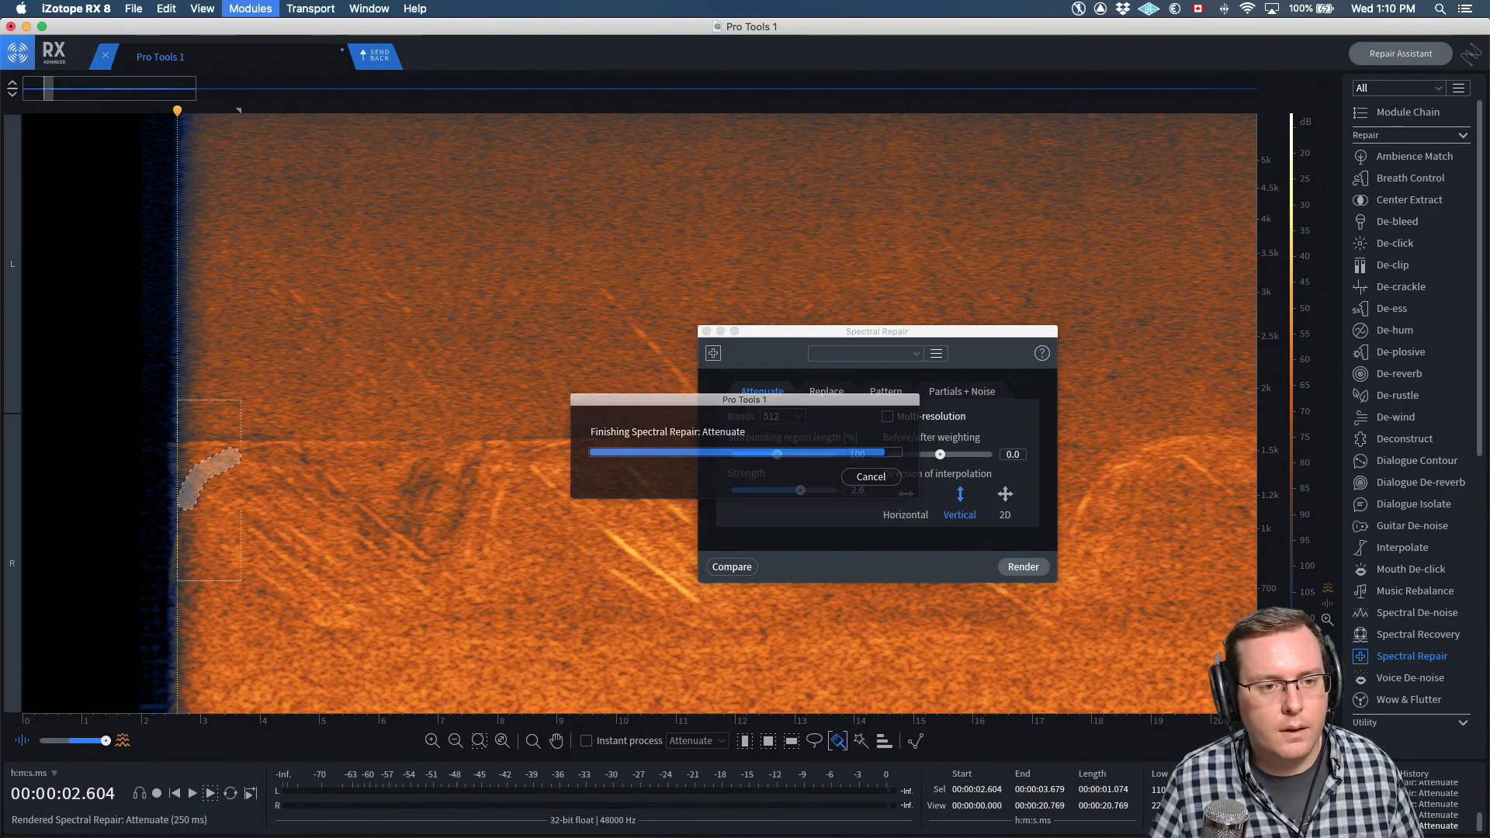
Brush and attenuate each of the siren's descending sweeps between about 8.5 and 11.6 seconds
drag(530, 463, 684, 593)
key(super+r)
key(super+r)
drag(605, 569, 649, 598)
key(super+r)
mouse_move(621, 457)
mouse_down()
mouse_move(691, 536)
mouse_move(621, 540)
mouse_move(699, 599)
mouse_up()
key(super+r)
key(super+r)
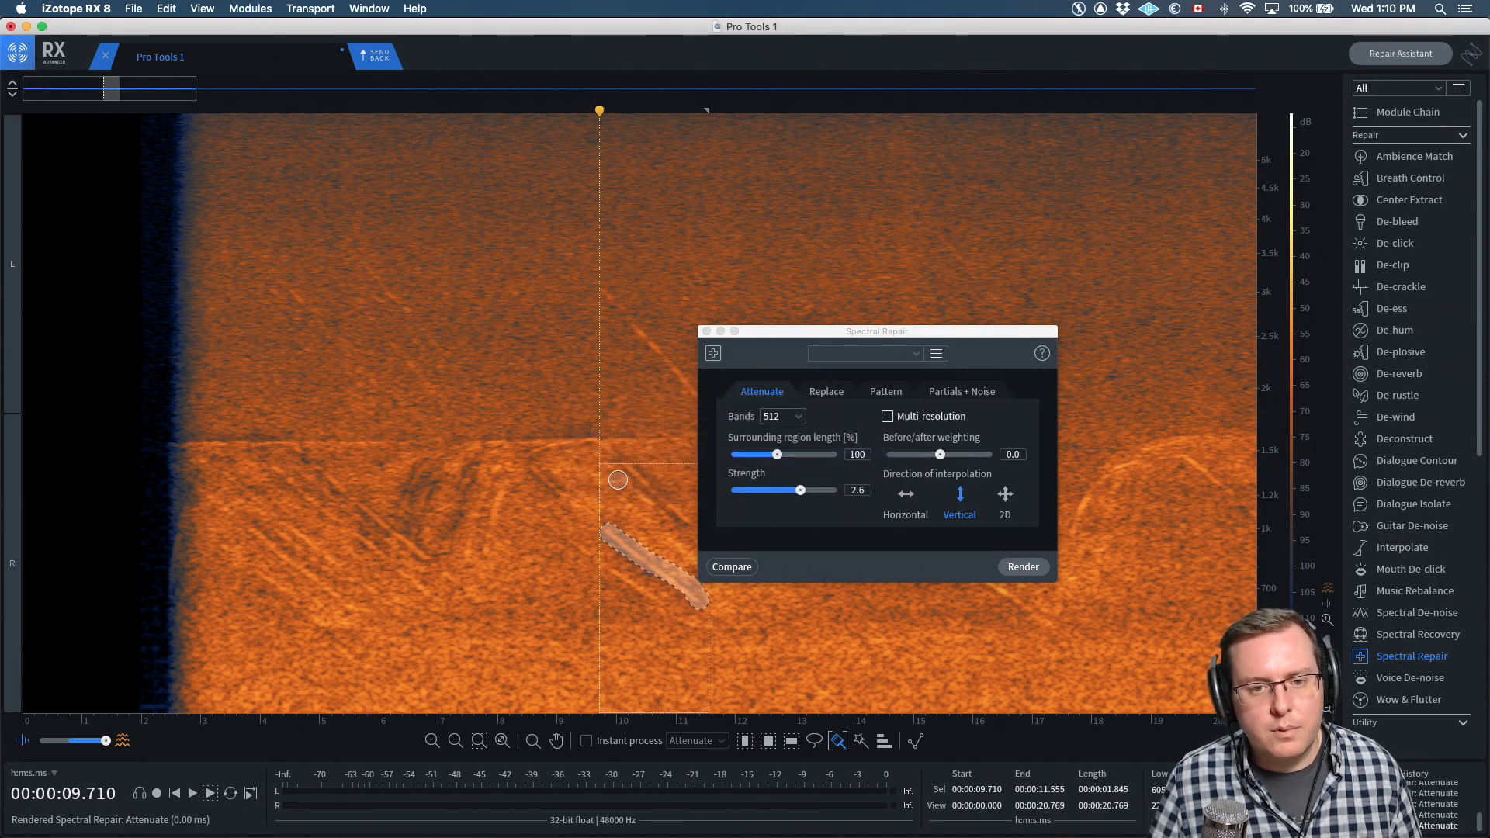
Close the Spectral Repair window and play back the attenuated ambience from about 2.6 seconds
key(r)
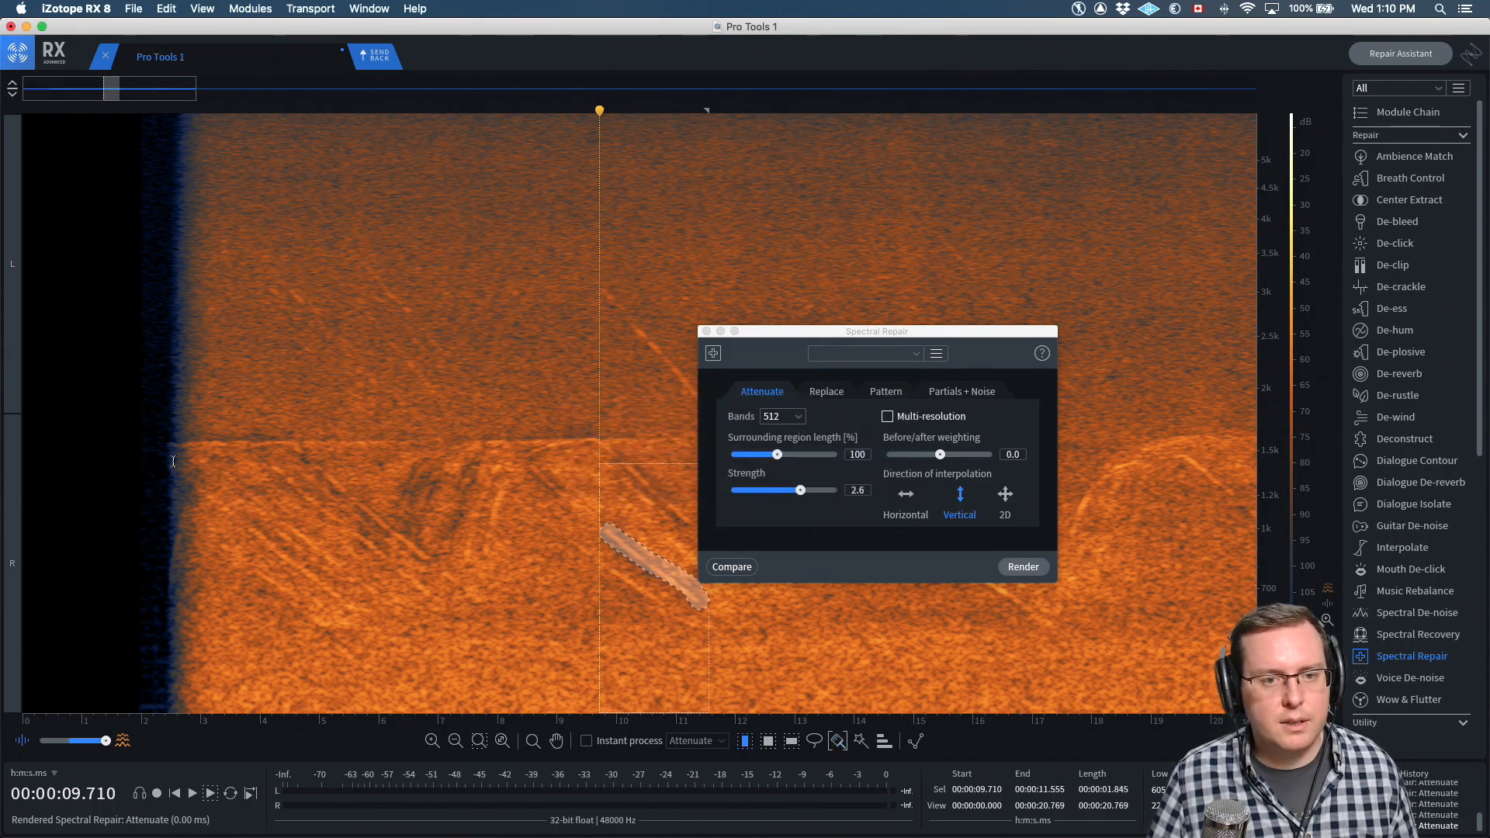
click(175, 466)
click(705, 332)
key(space)
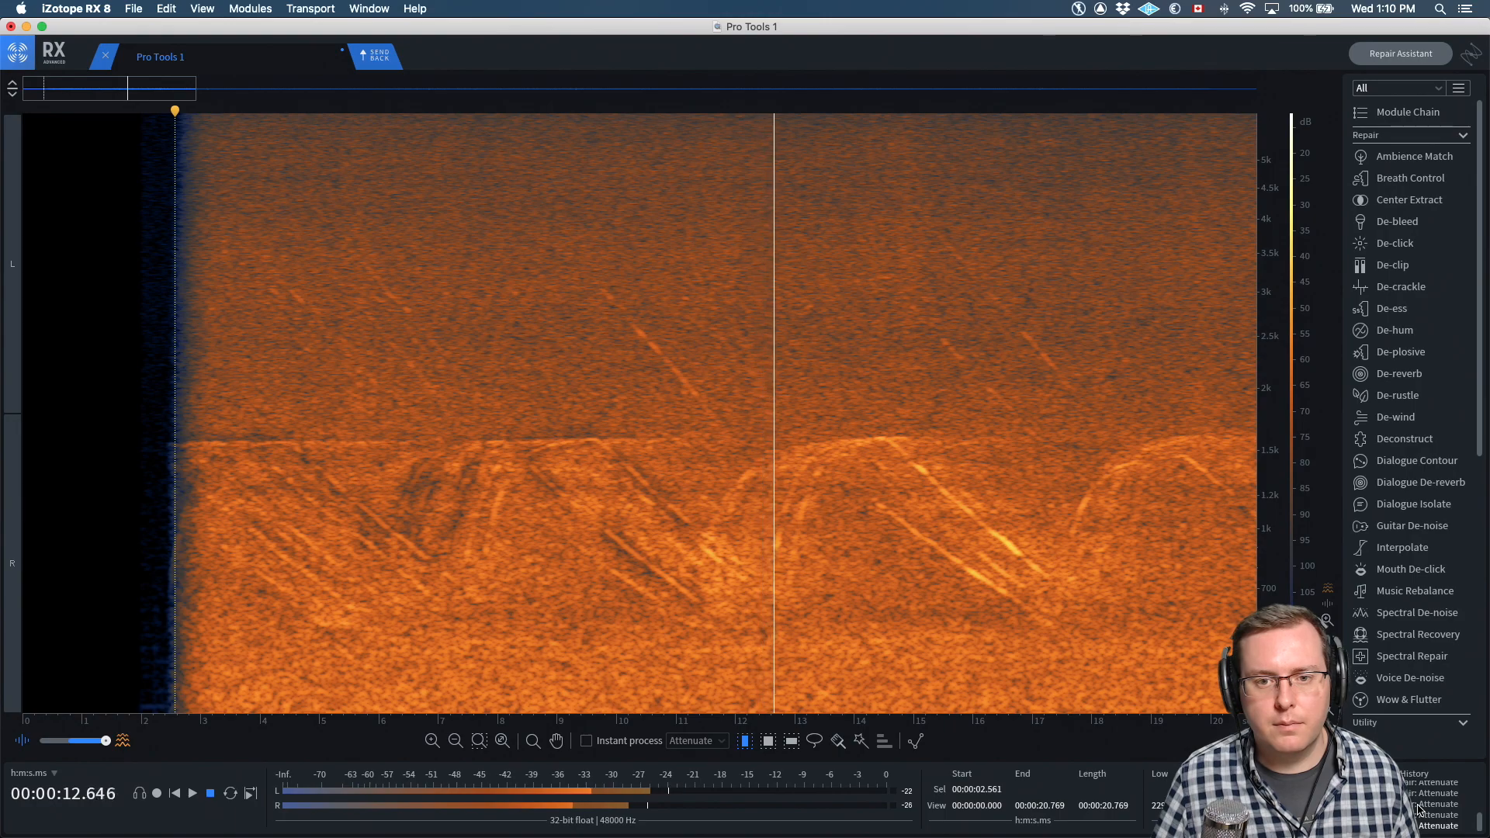
key(space)
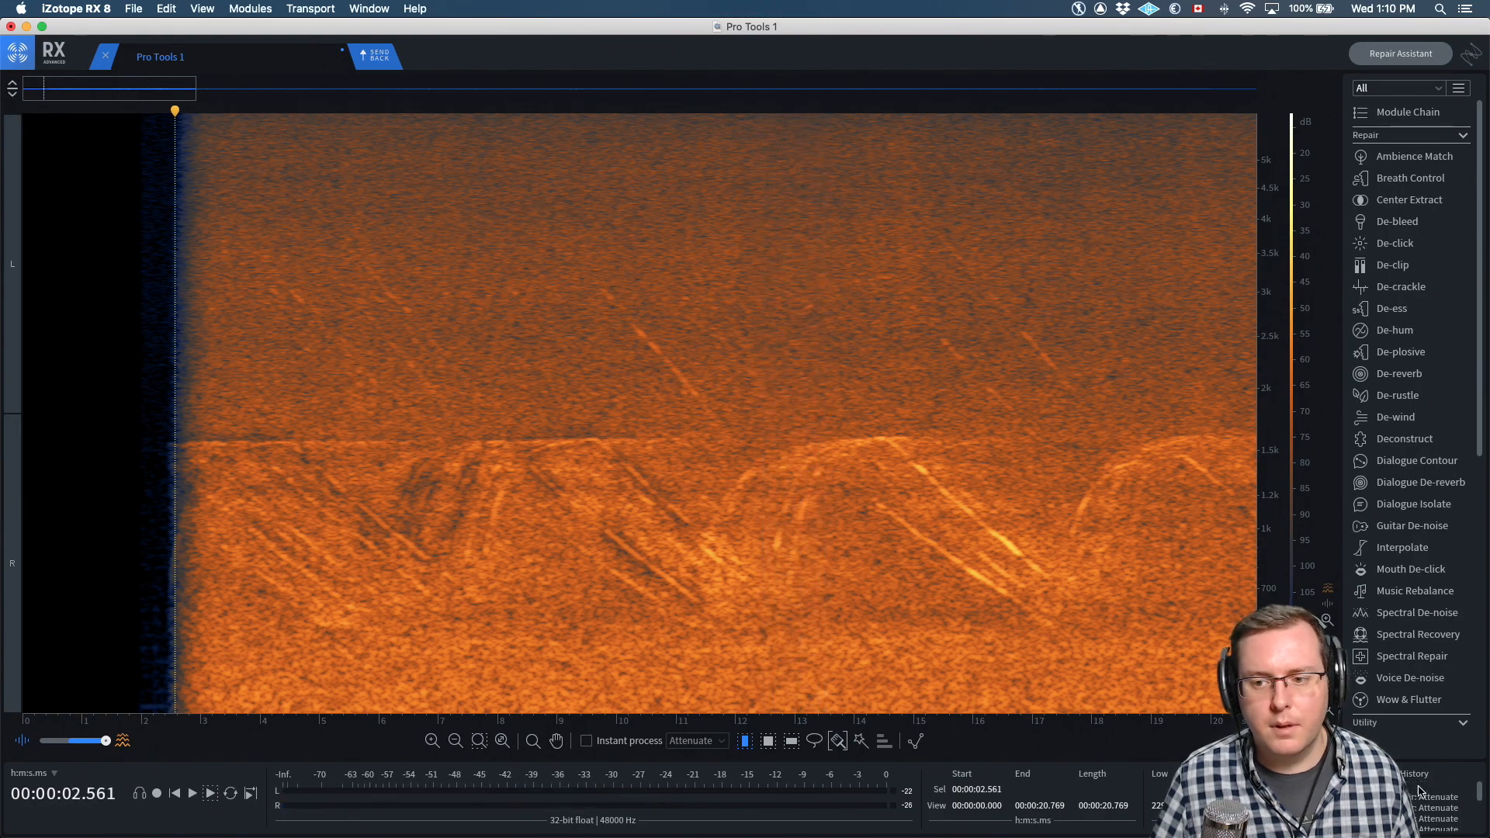
Return to the unprocessed state in the edit history and play it from about 2.6 seconds for comparison
click(1383, 786)
key(space)
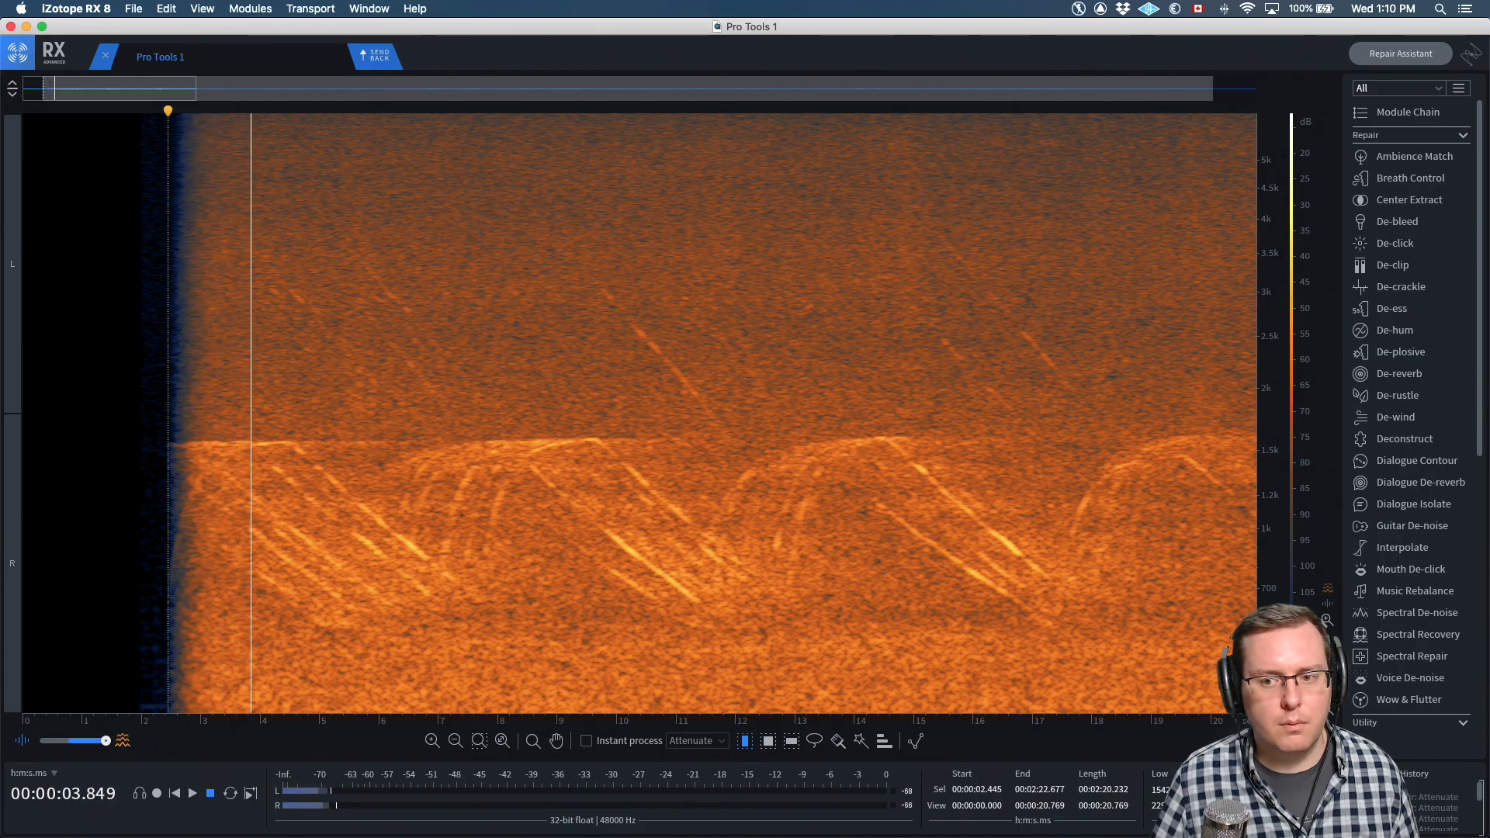
key(space)
click(177, 419)
key(space)
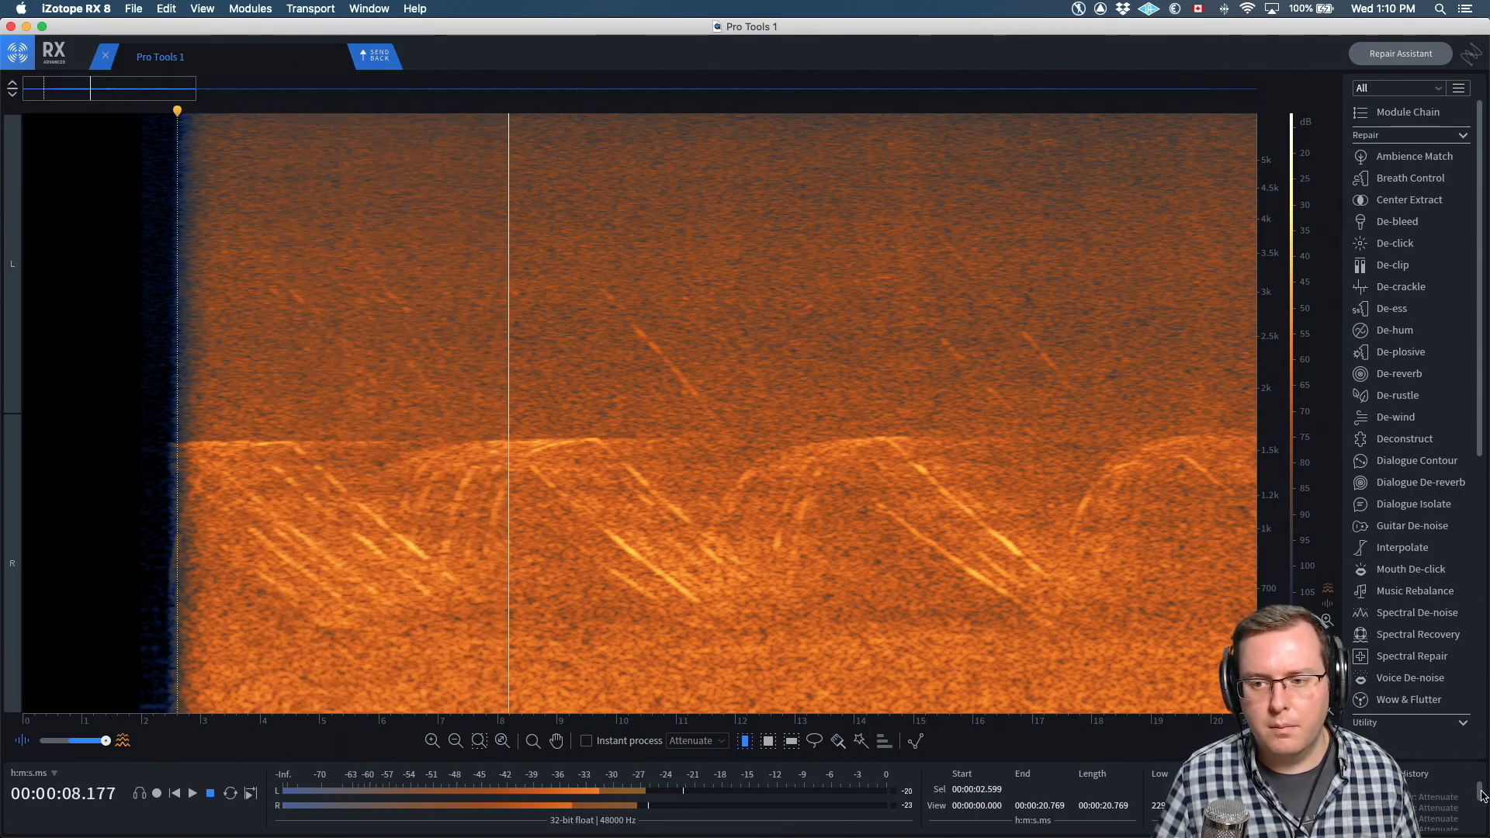
key(space)
Restore the latest Attenuate entry in the edit history and play the ambience from 3 seconds
click(1424, 828)
key(space)
key(space)
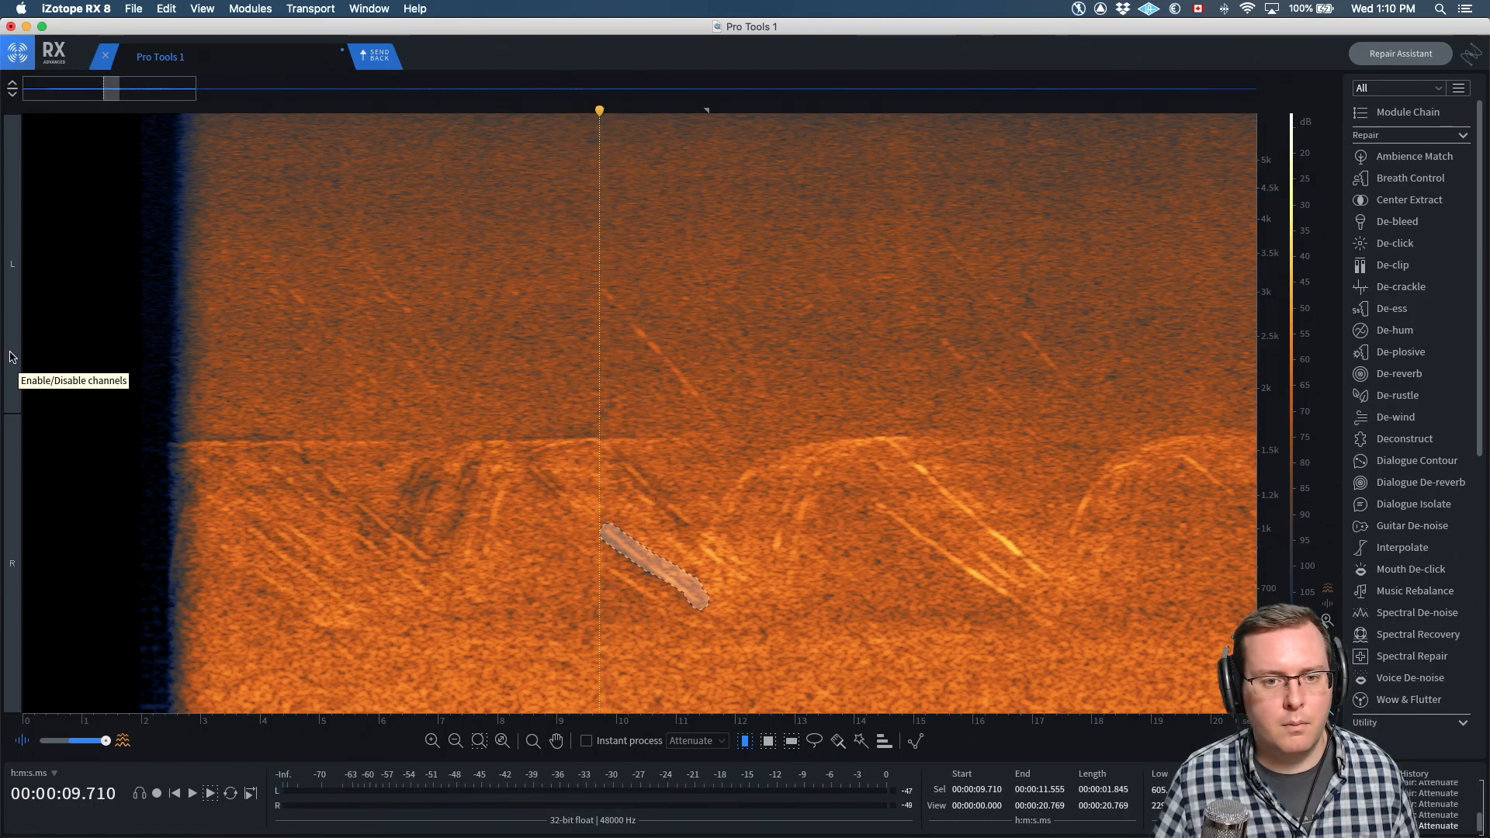
click(200, 356)
key(space)
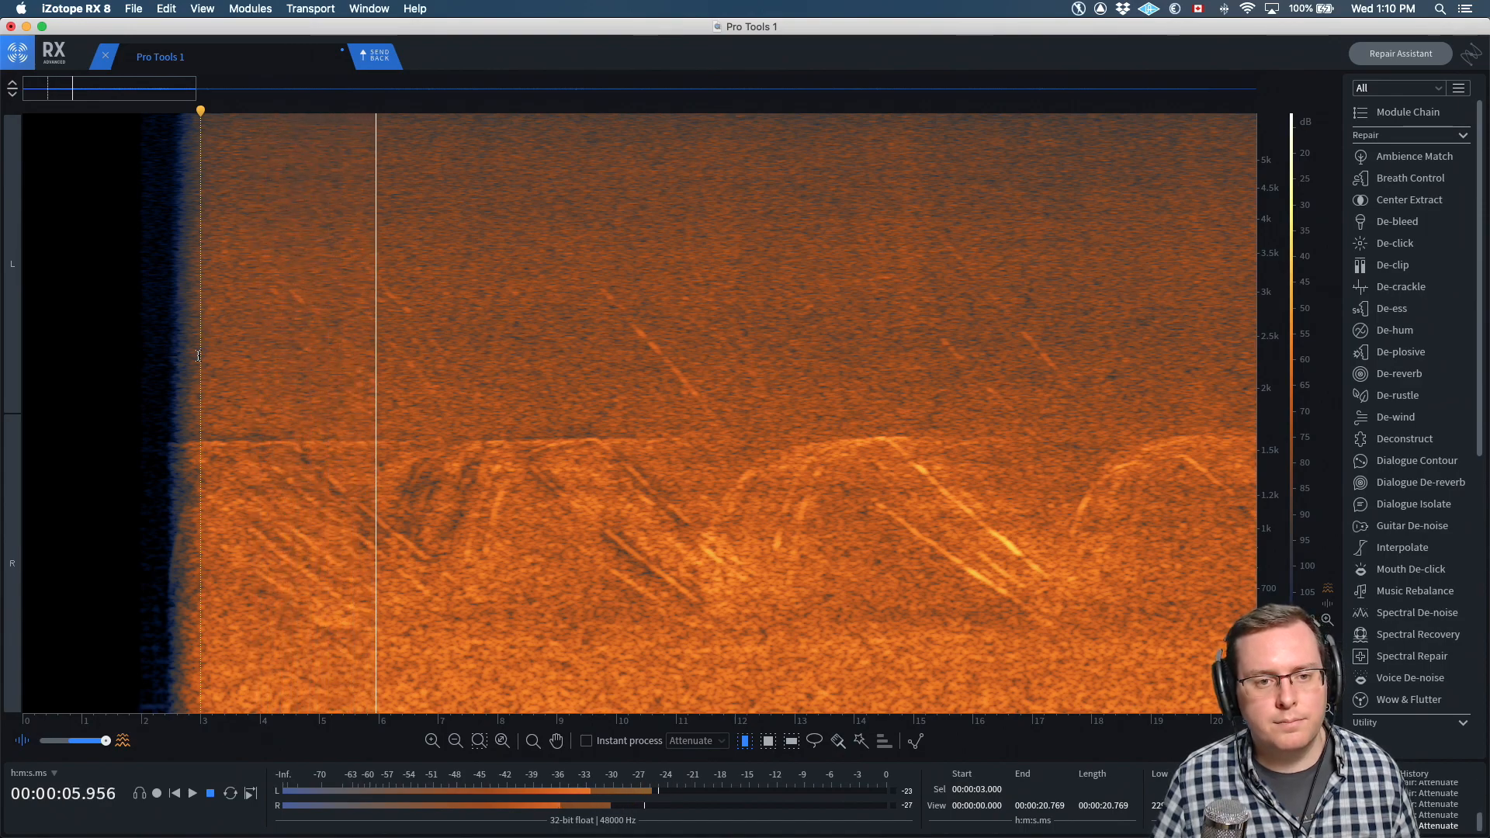
key(space)
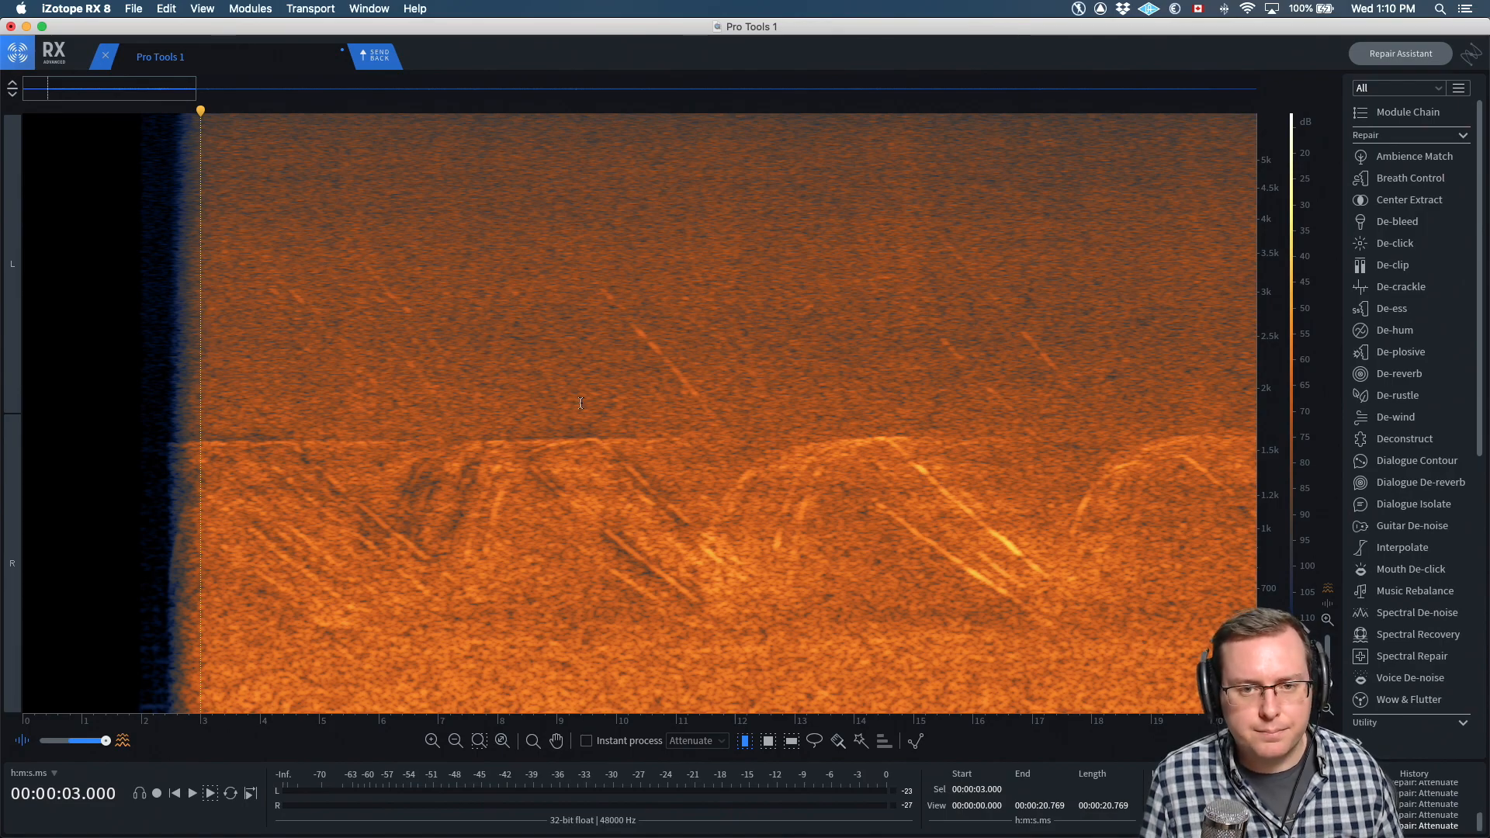
Revert all siren attenuations by returning the ambience to its initial state in the edit history
scroll(718, 401, down, 3)
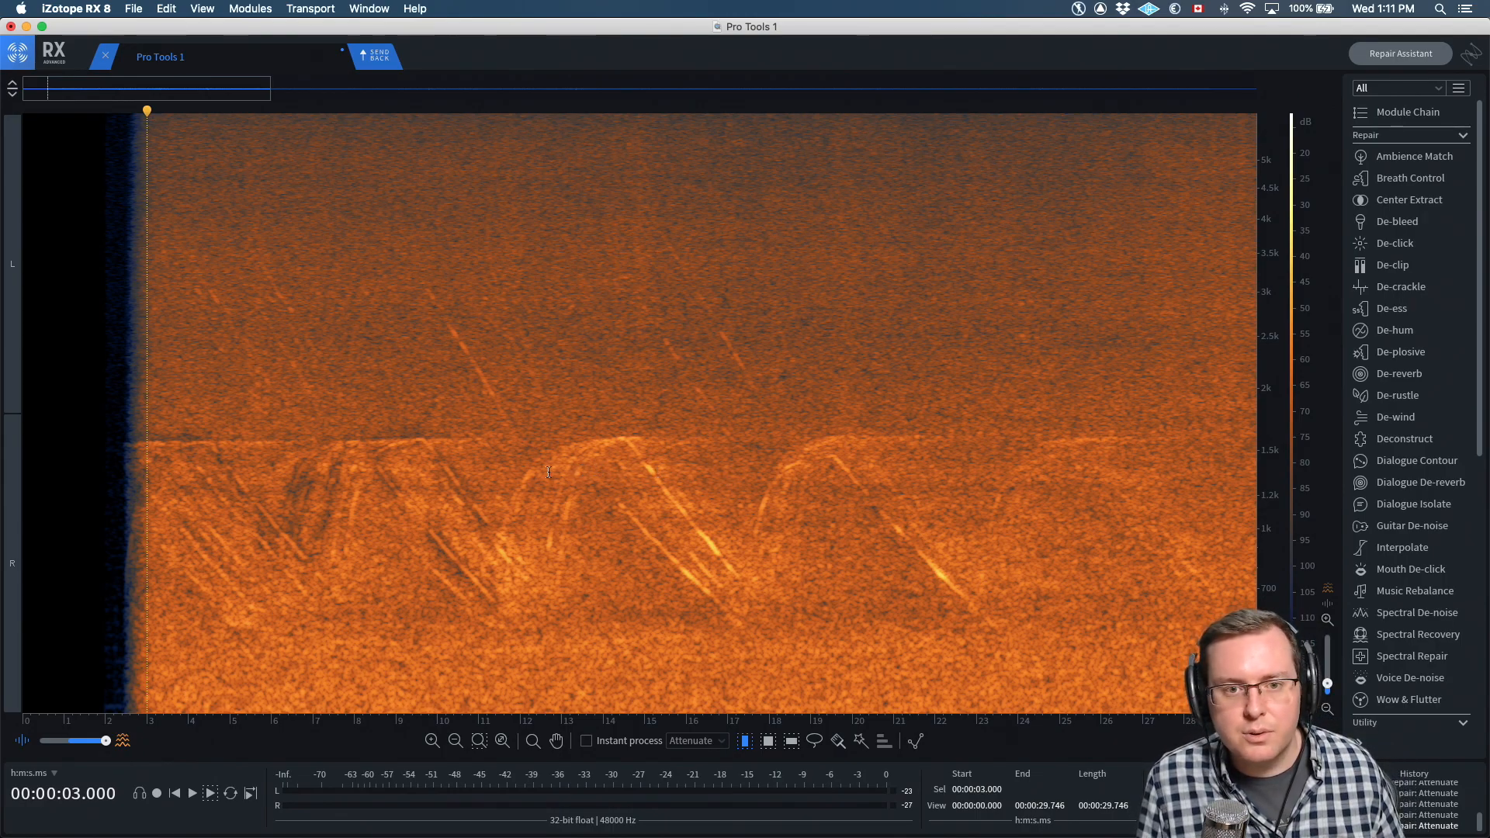
scroll(686, 472, down, 1)
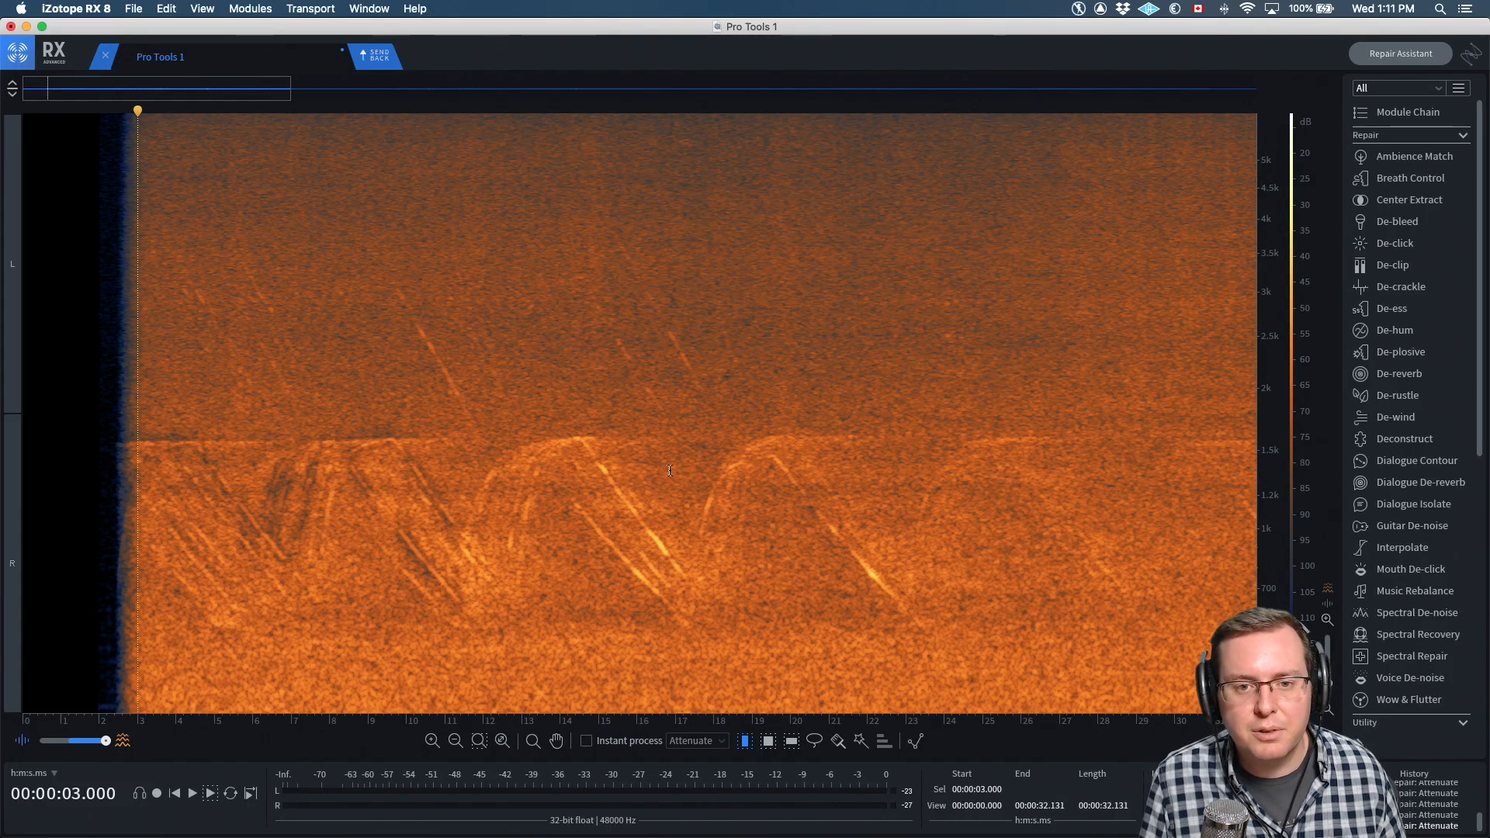
click(715, 488)
click(698, 486)
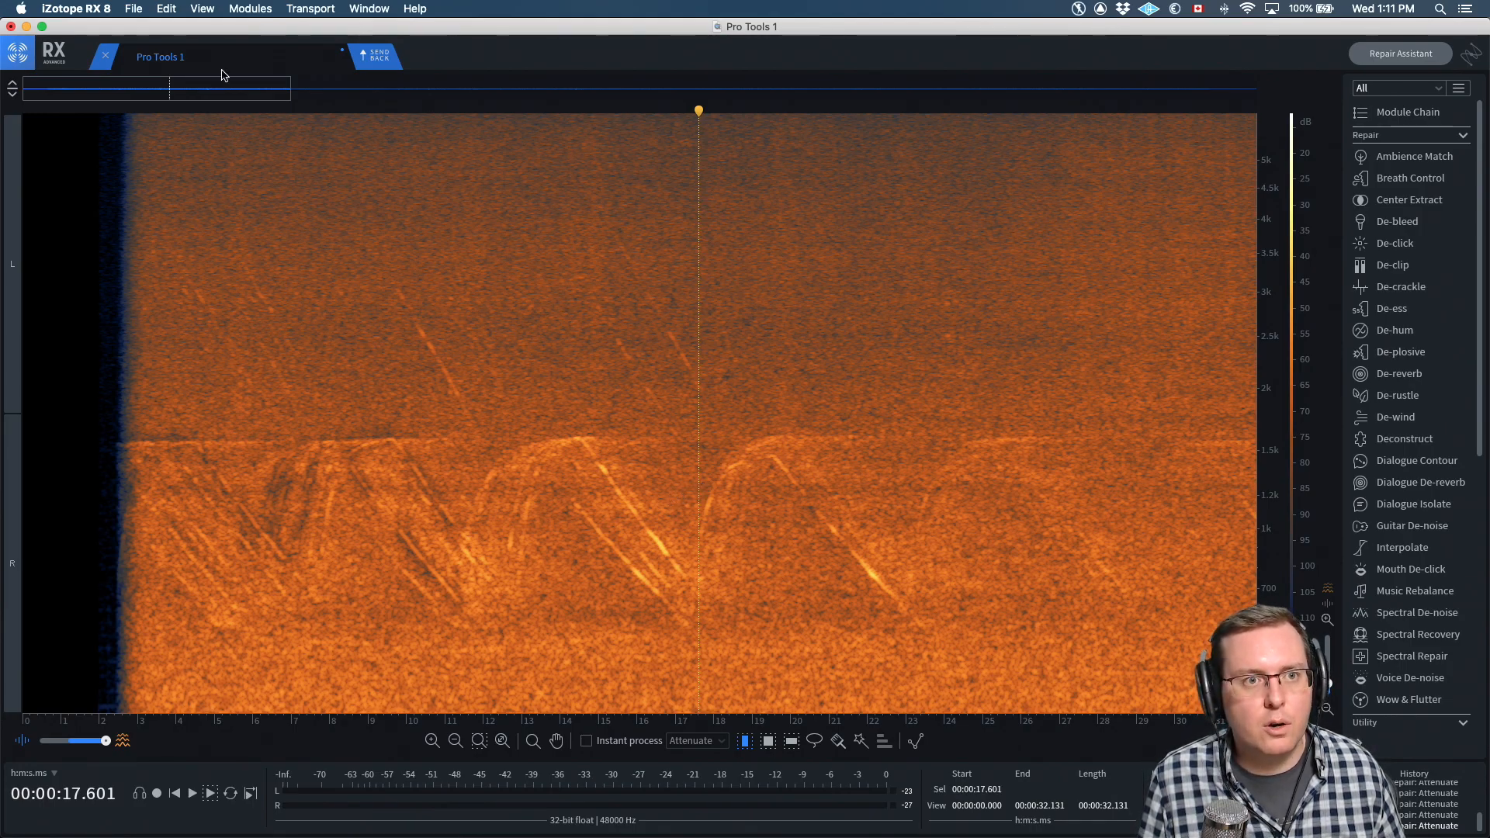
drag(247, 104, 358, 106)
scroll(406, 300, down, 5)
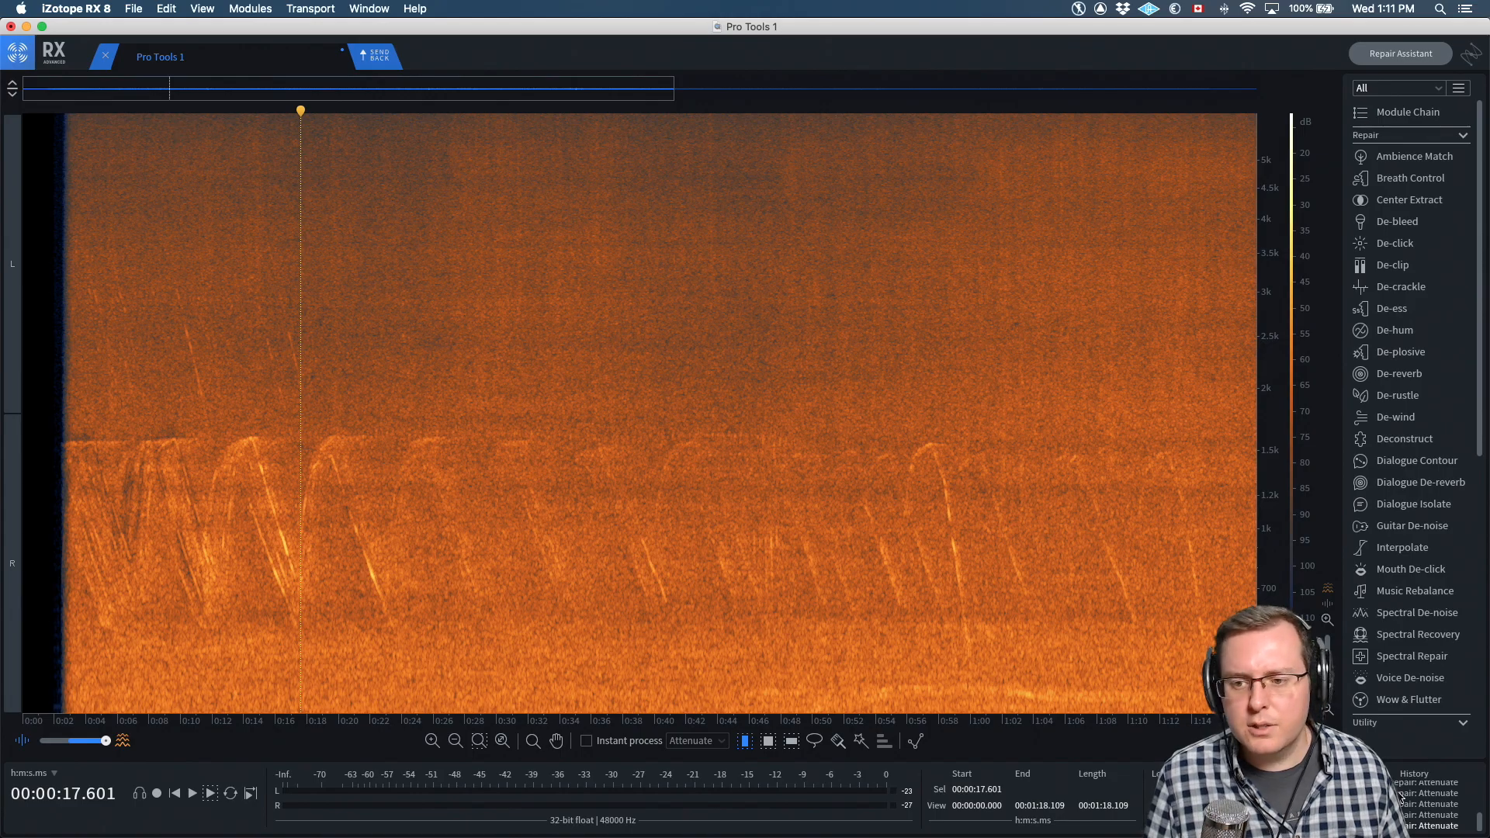
click(1375, 786)
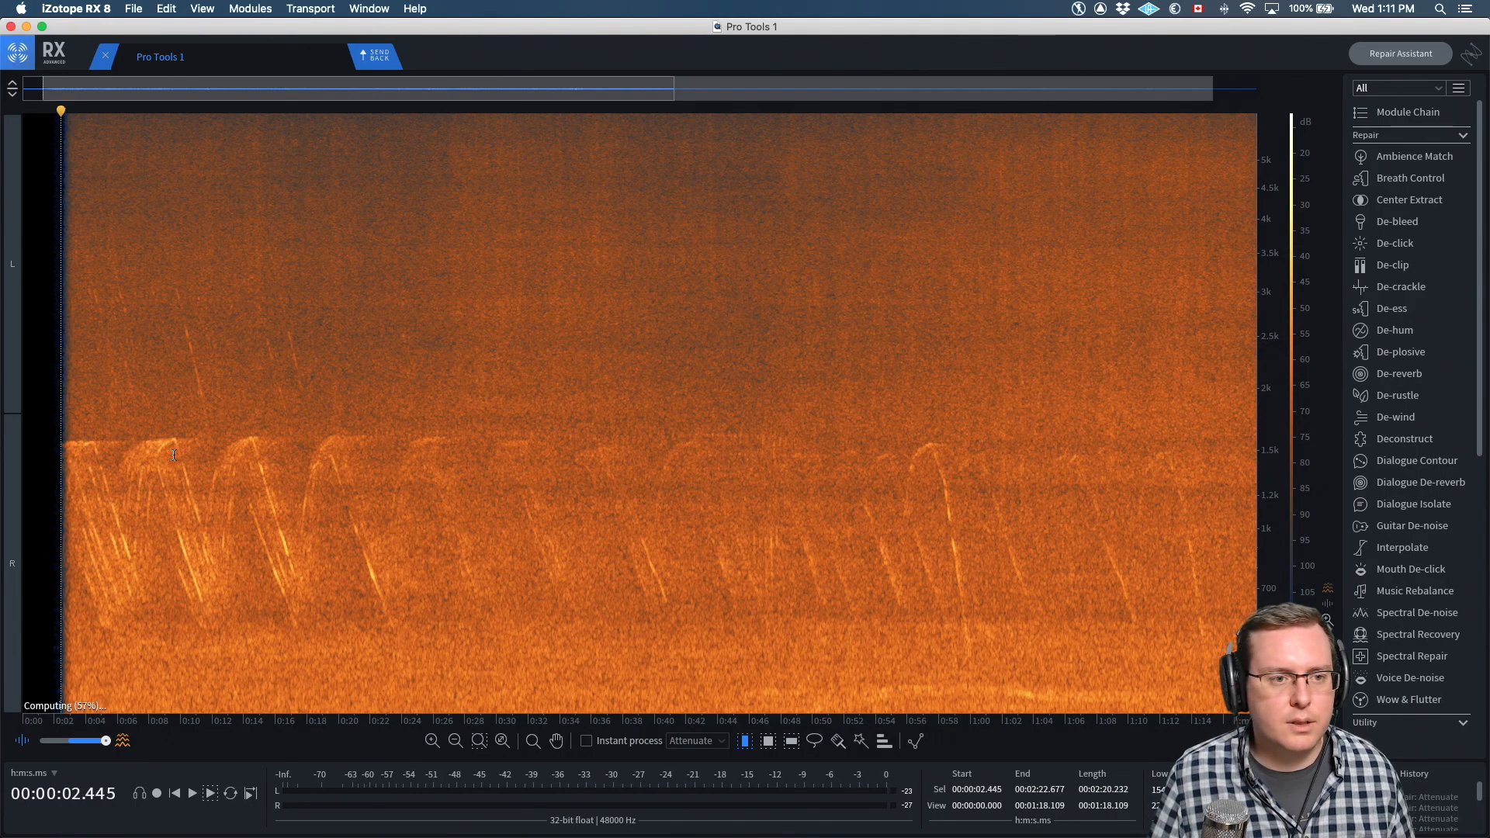
Select the siren region from about 2.7 to 23.7 seconds, roughly 520 Hz to 1.5 kHz, and open Spectral Repair
click(65, 437)
scroll(65, 437, up, 4)
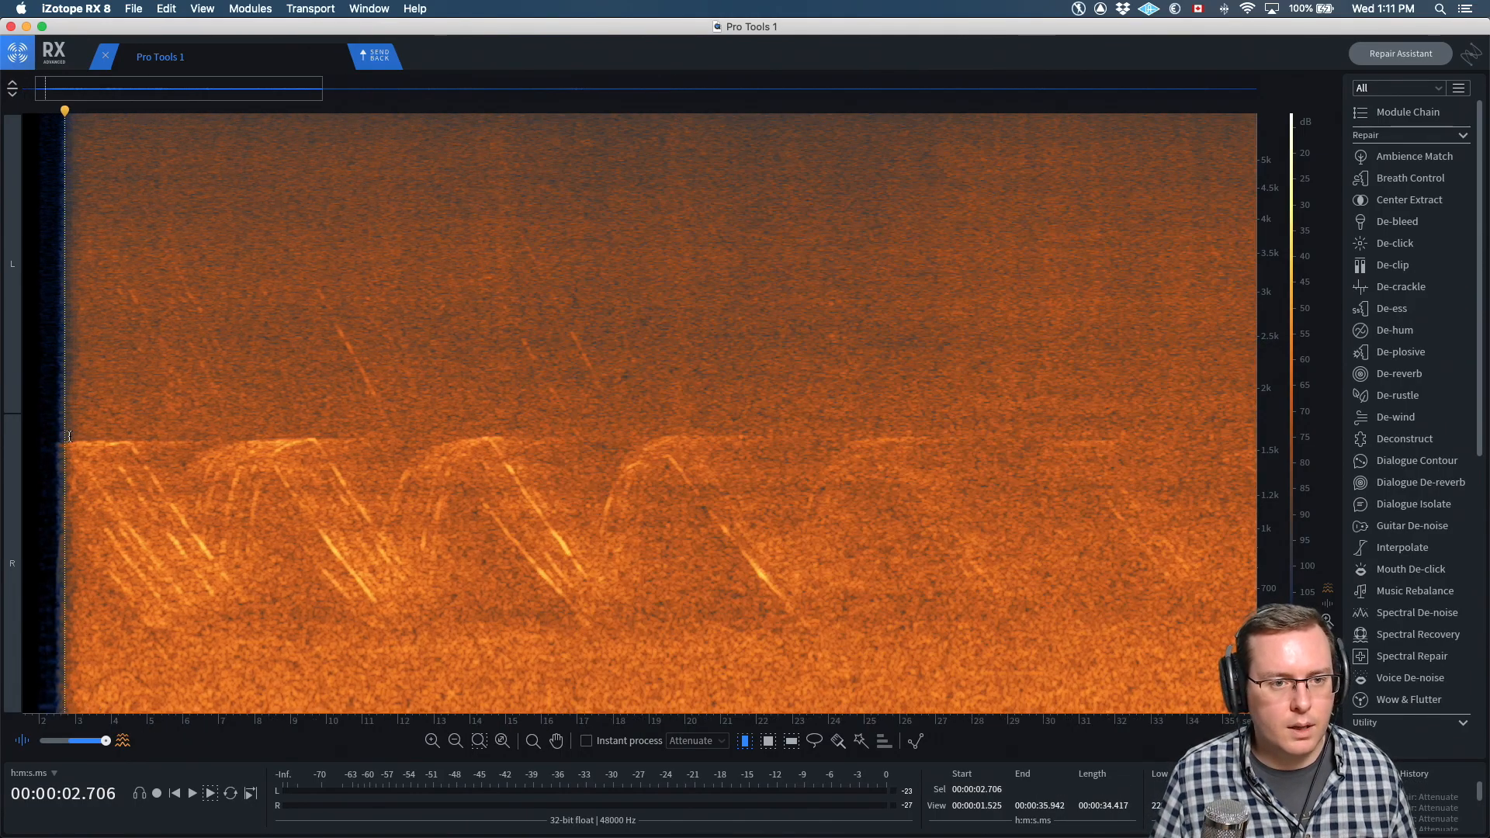
key(r)
drag(65, 440, 784, 629)
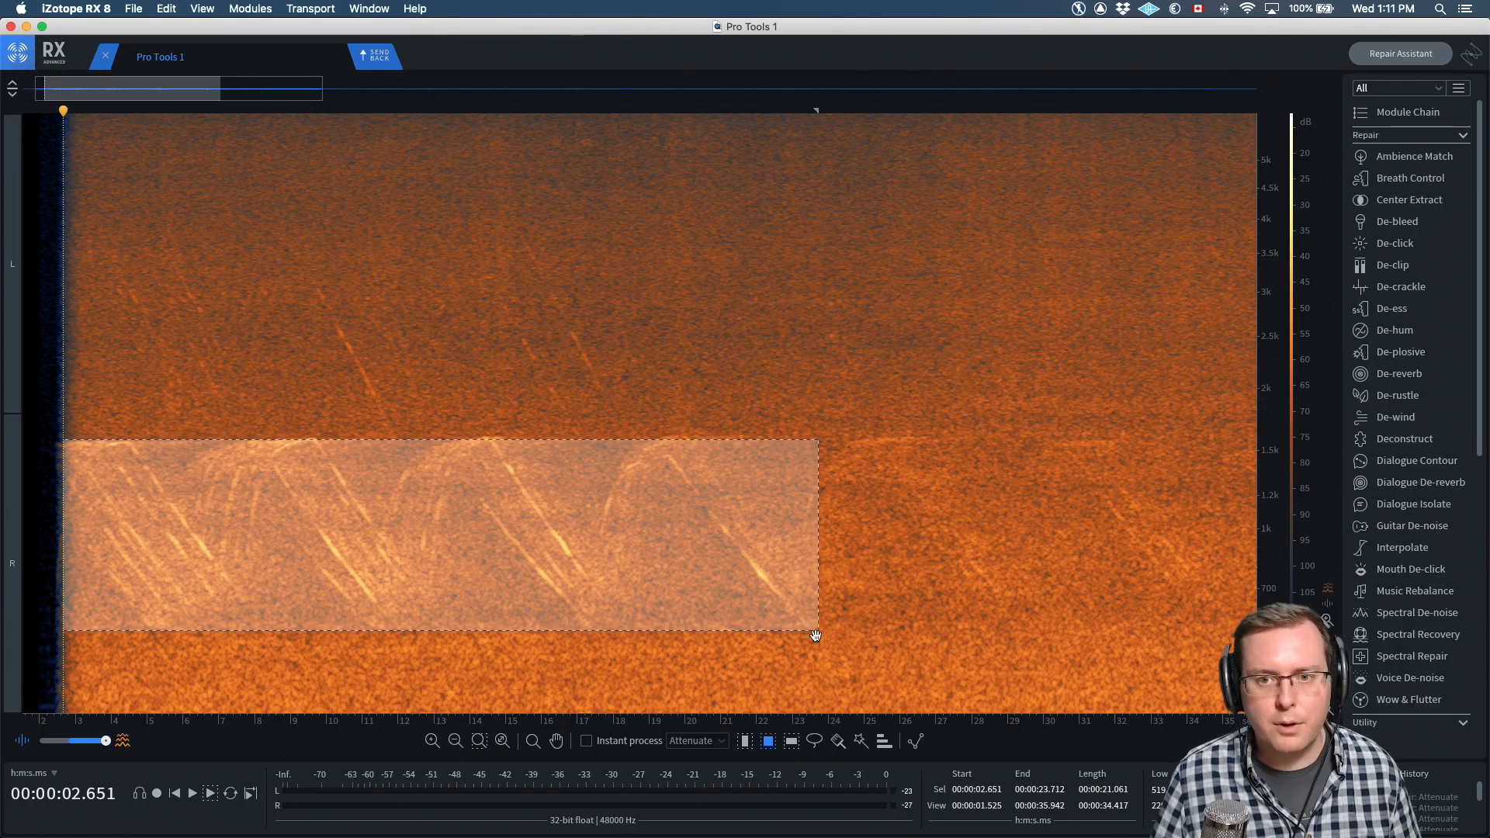
key(5)
drag(846, 344, 1076, 321)
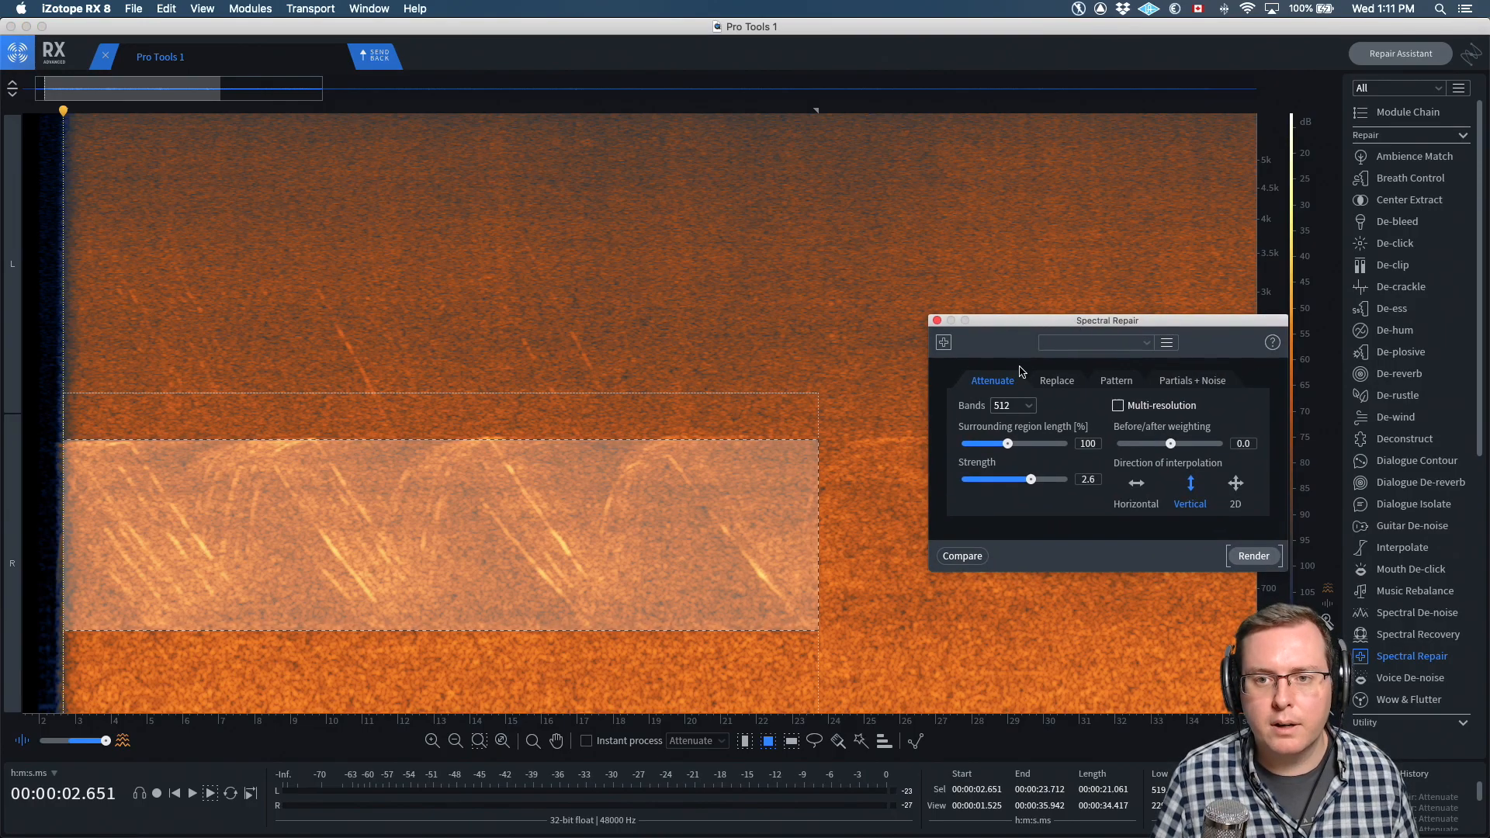
Set Spectral Repair to Replace with 4096 bands, a surrounding region length of 200% and a before/after weighting of 1.0
click(1058, 381)
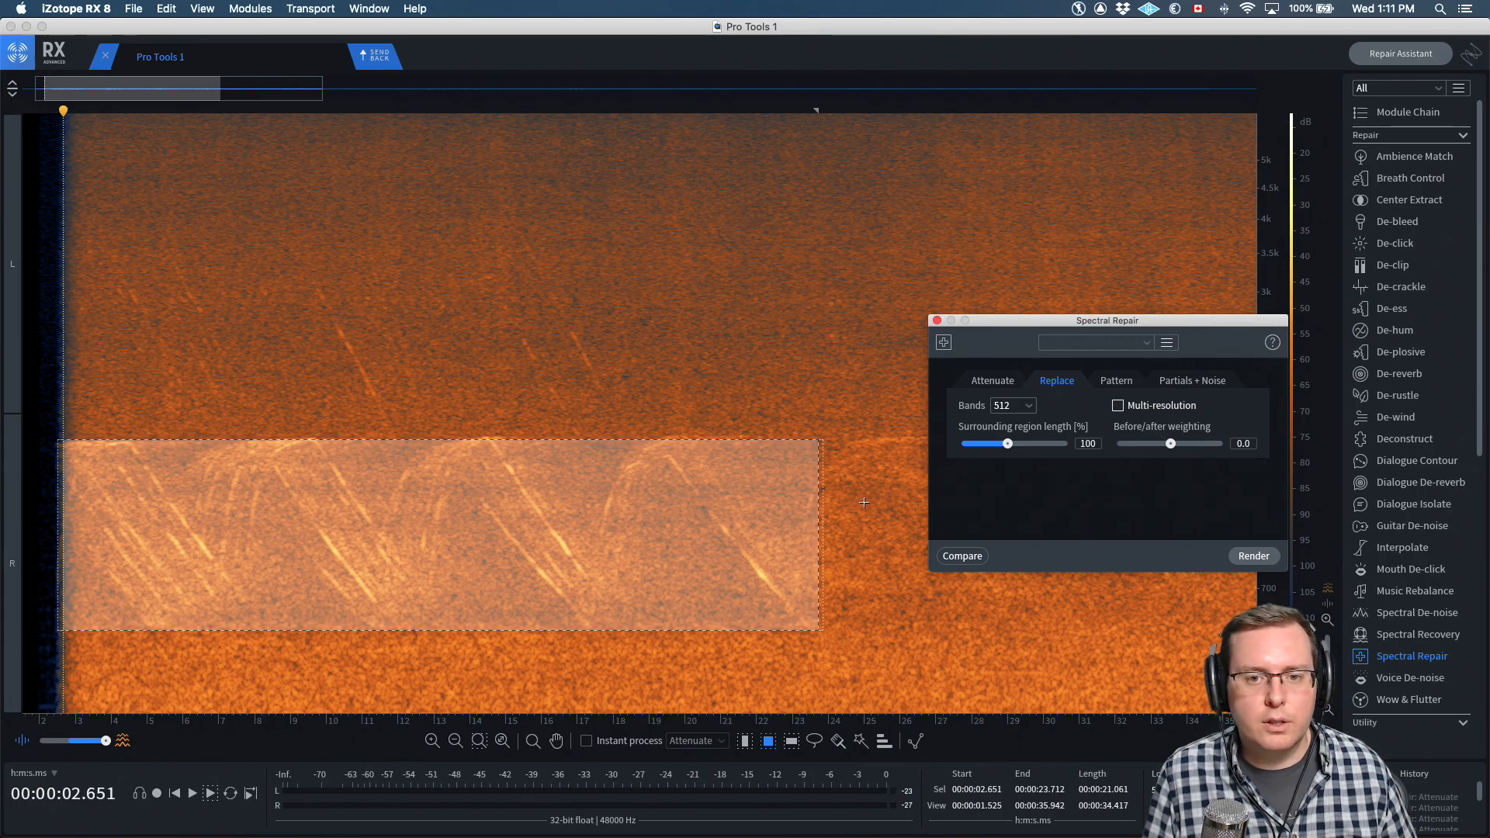
drag(1171, 444, 1224, 444)
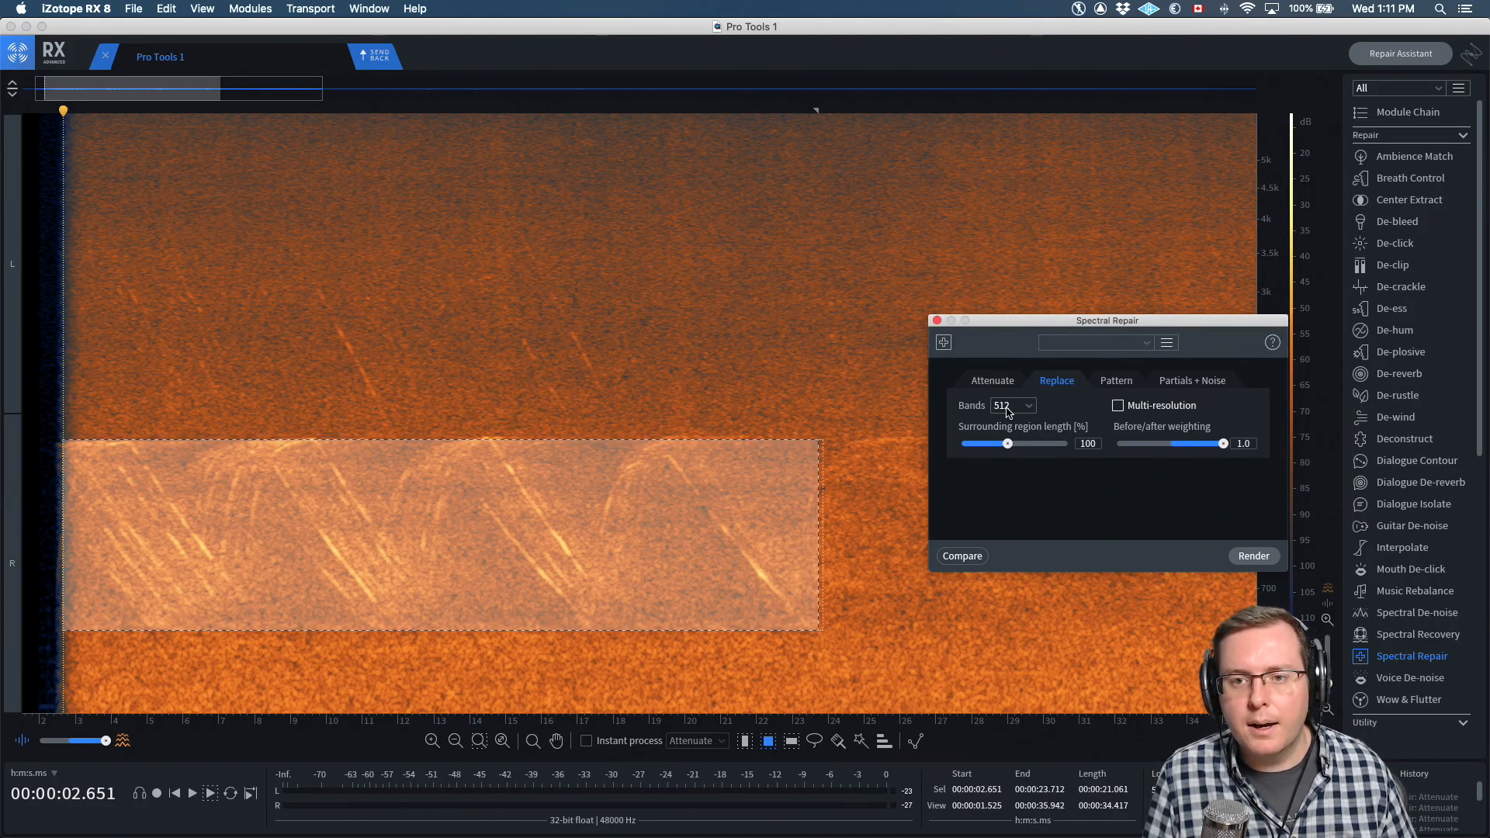
drag(1012, 444, 1074, 447)
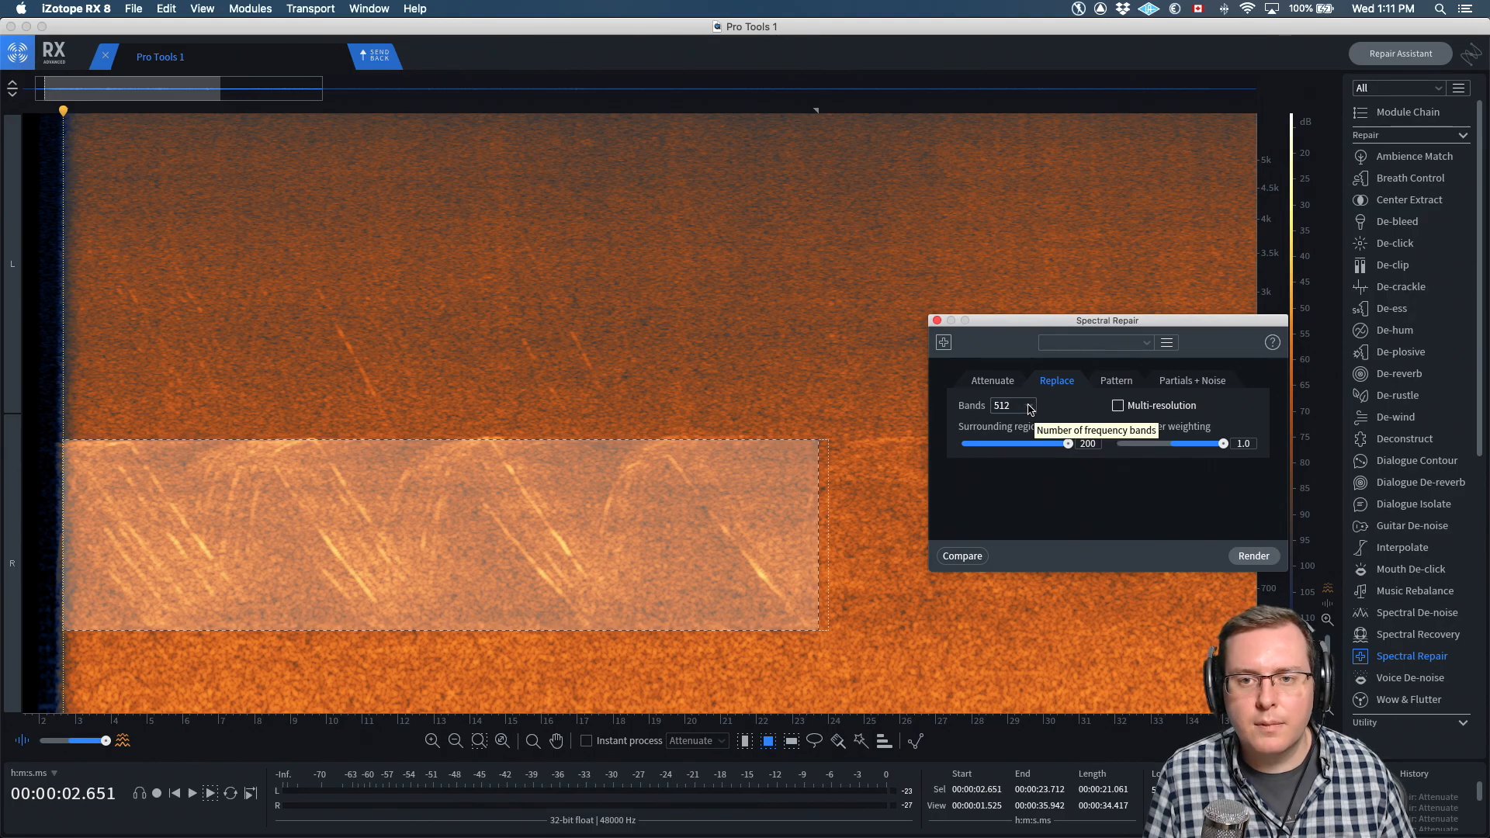
click(1029, 407)
click(1017, 473)
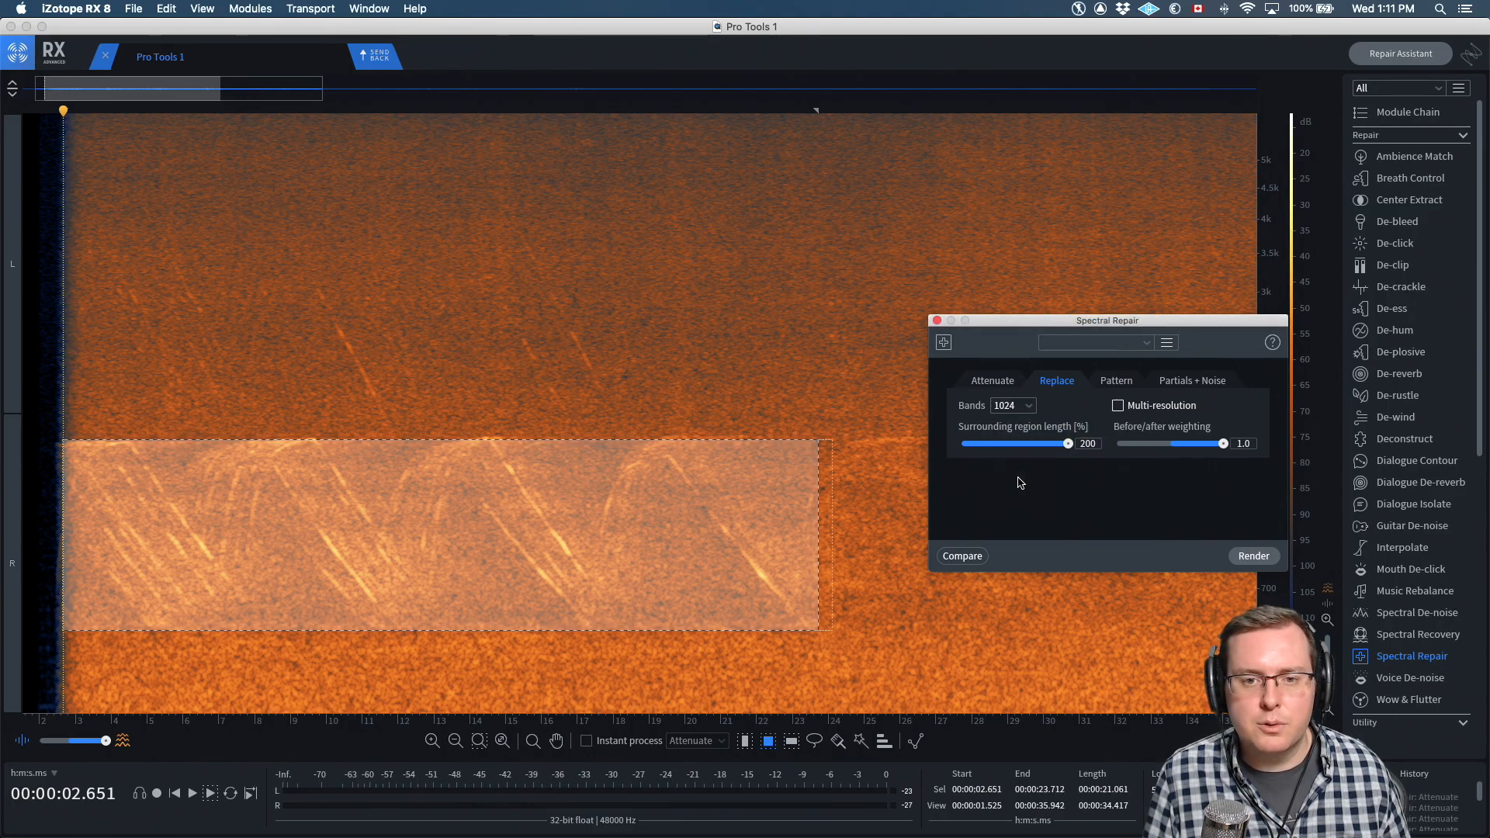
click(1016, 407)
click(1009, 506)
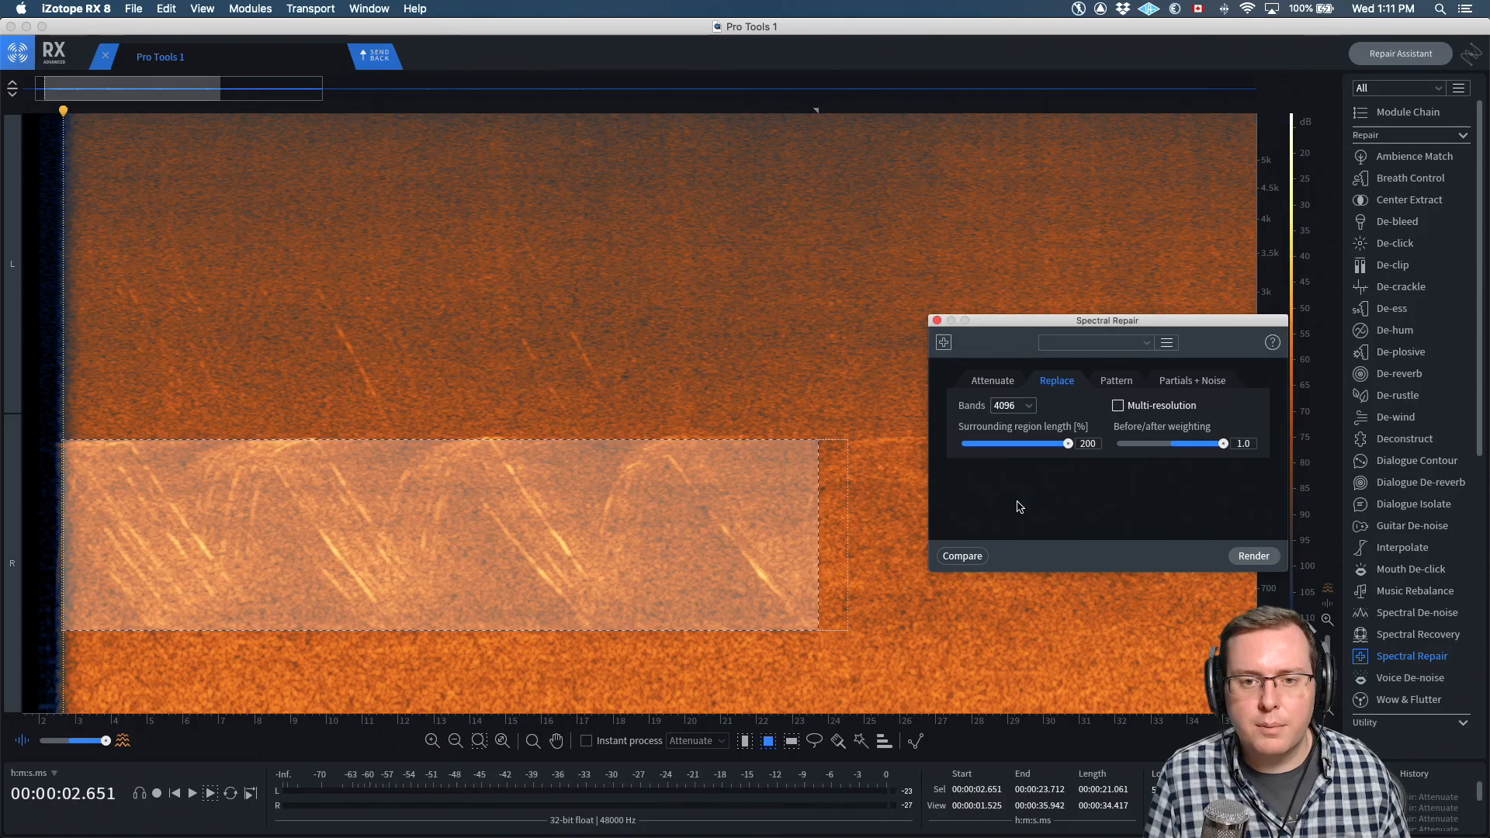
Try rendering Replace on the long siren selection, undo the render, and clear the selection
click(1255, 556)
click(163, 427)
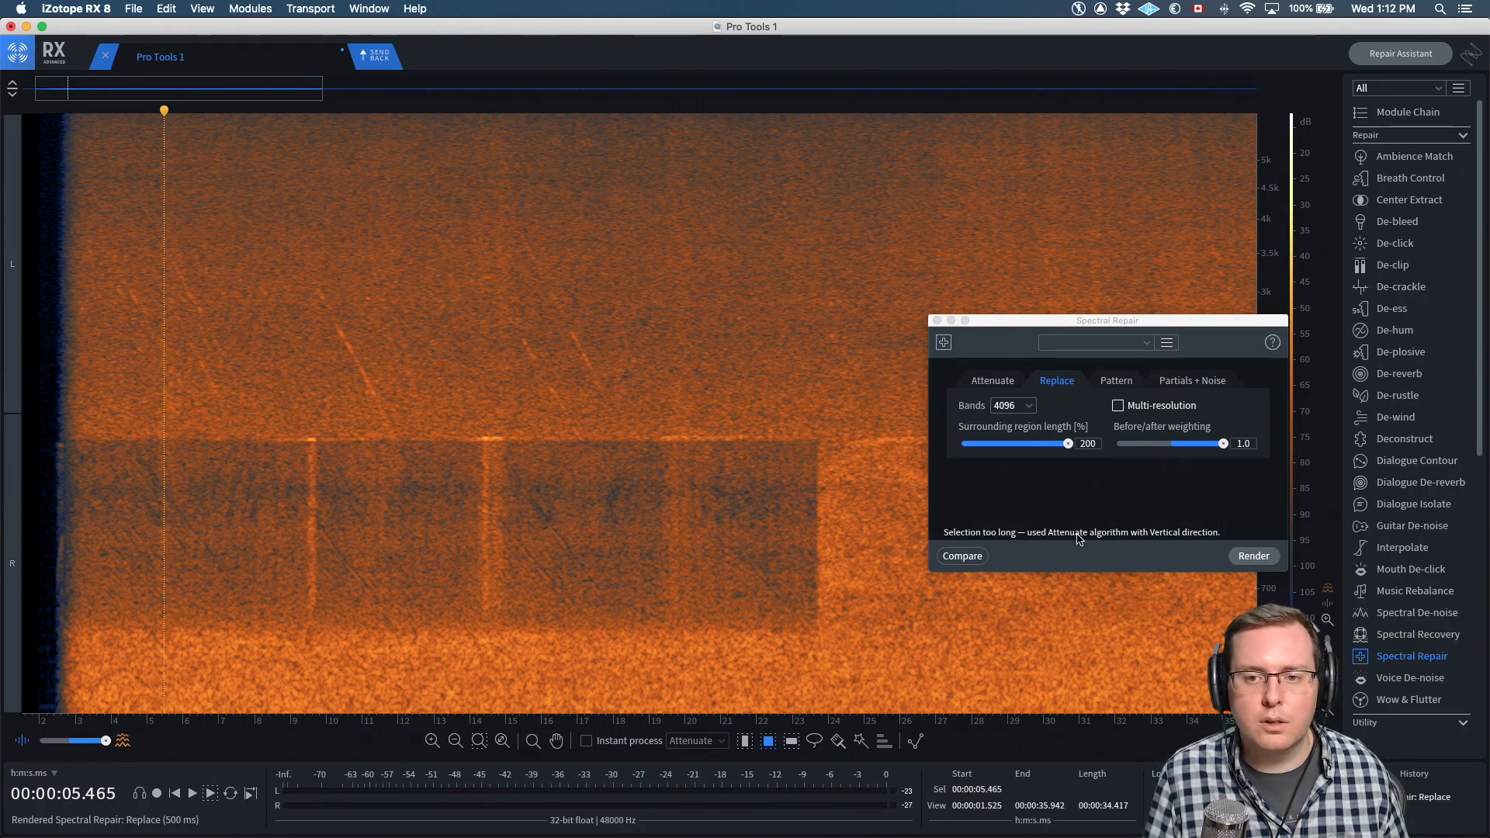
key(super+z)
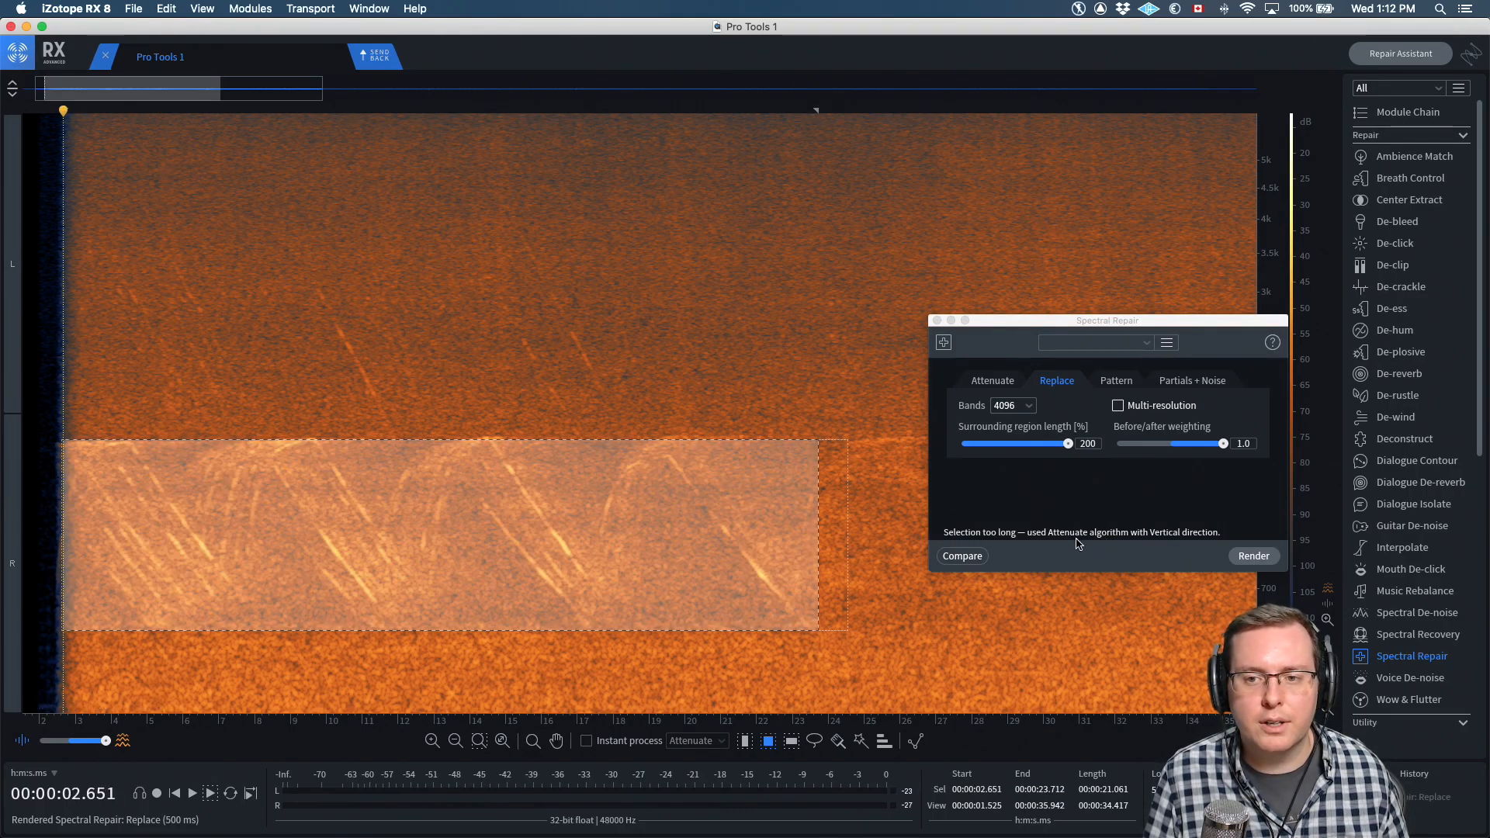
click(750, 517)
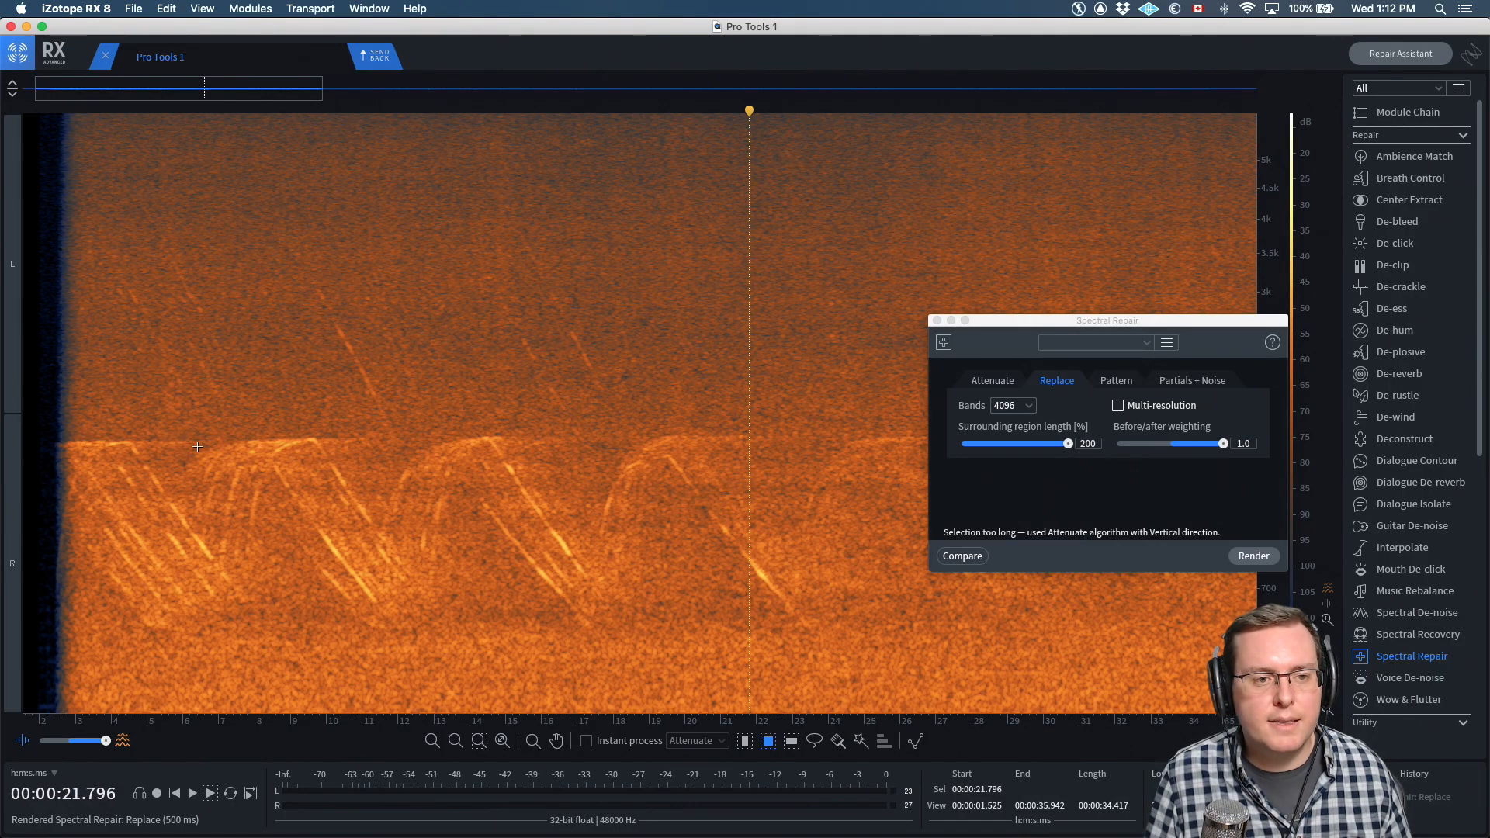
Select about 14.5 to 15.5 seconds of the siren band, set before/after weighting to 0.0, and render Replace
drag(488, 435, 525, 622)
drag(1144, 450, 1173, 452)
click(1253, 560)
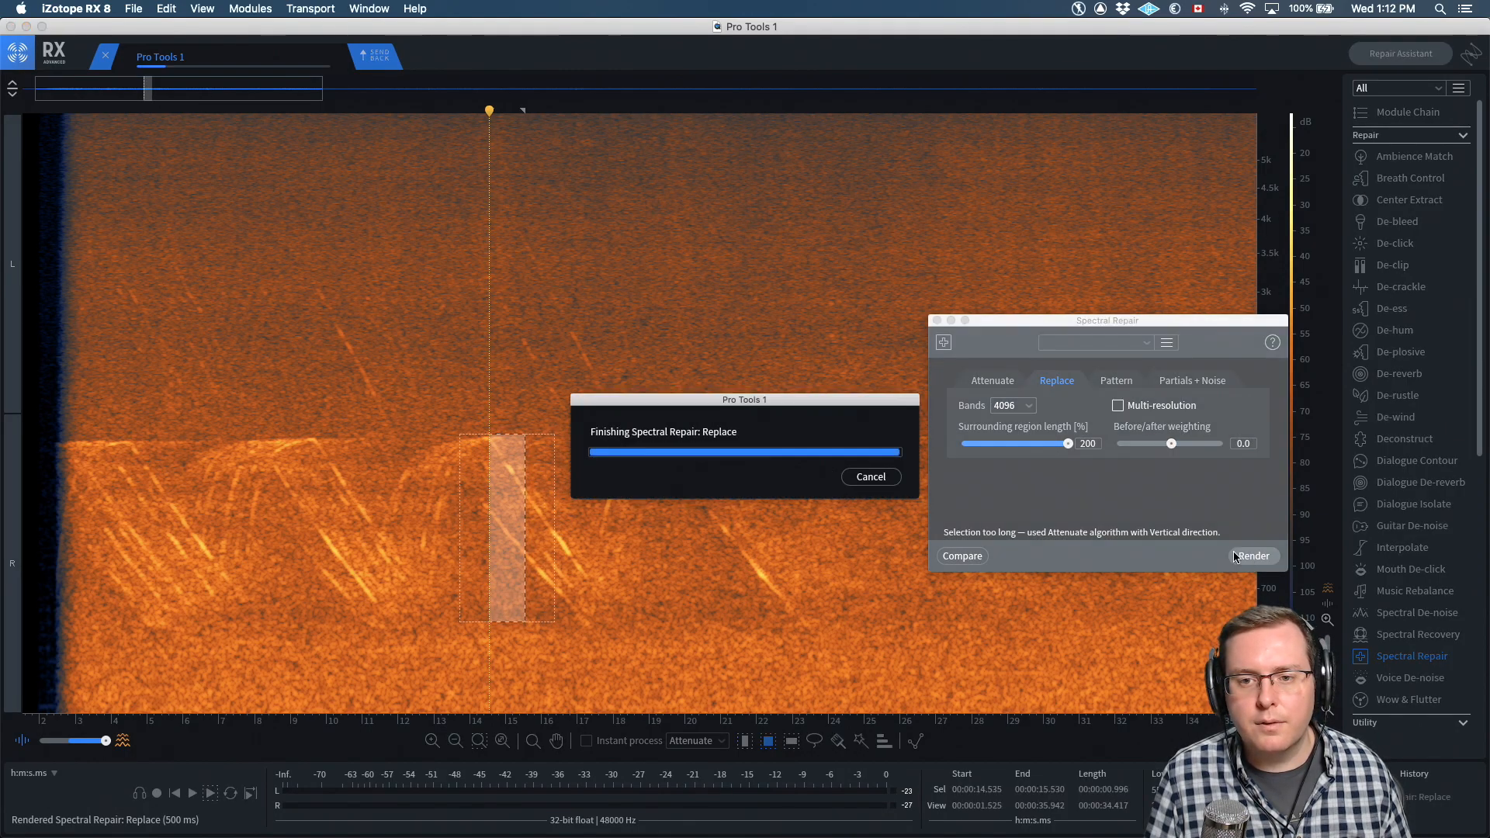
click(463, 487)
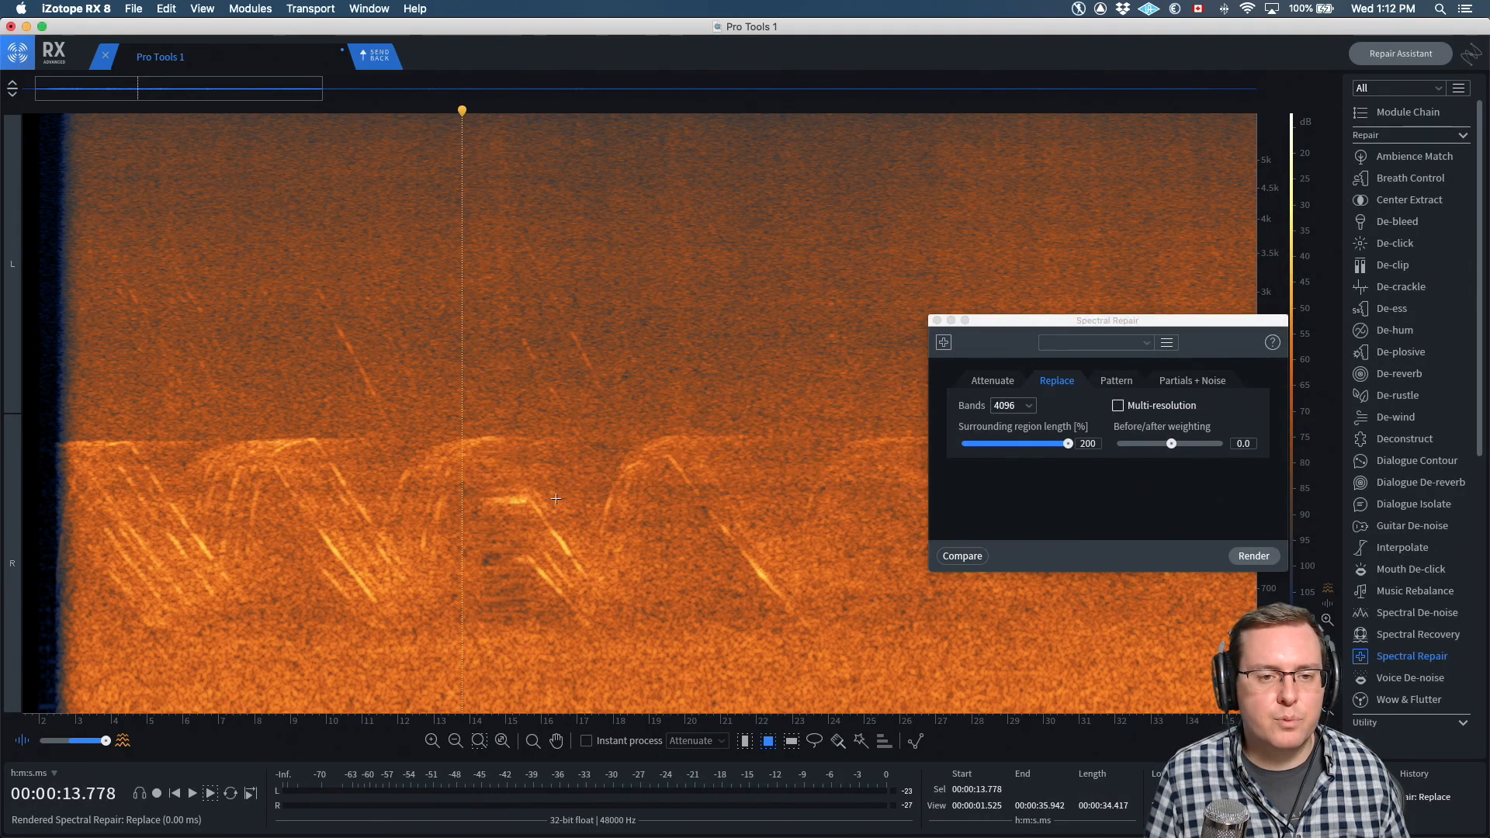
Compare the short siren section with and without the Replace render by undoing and redoing it, leaving the render undone
key(super+z)
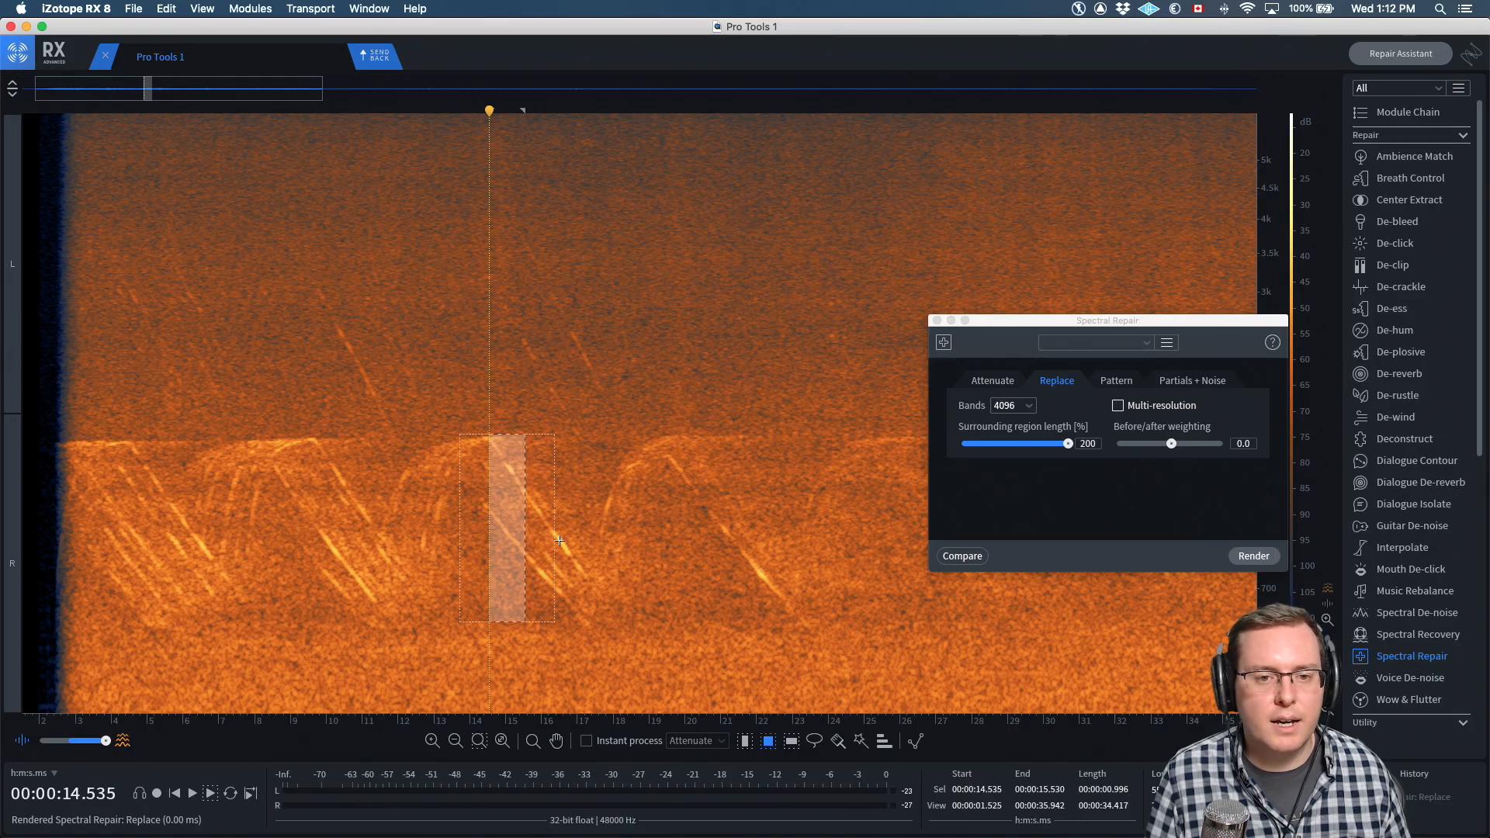
key(super+shift+z)
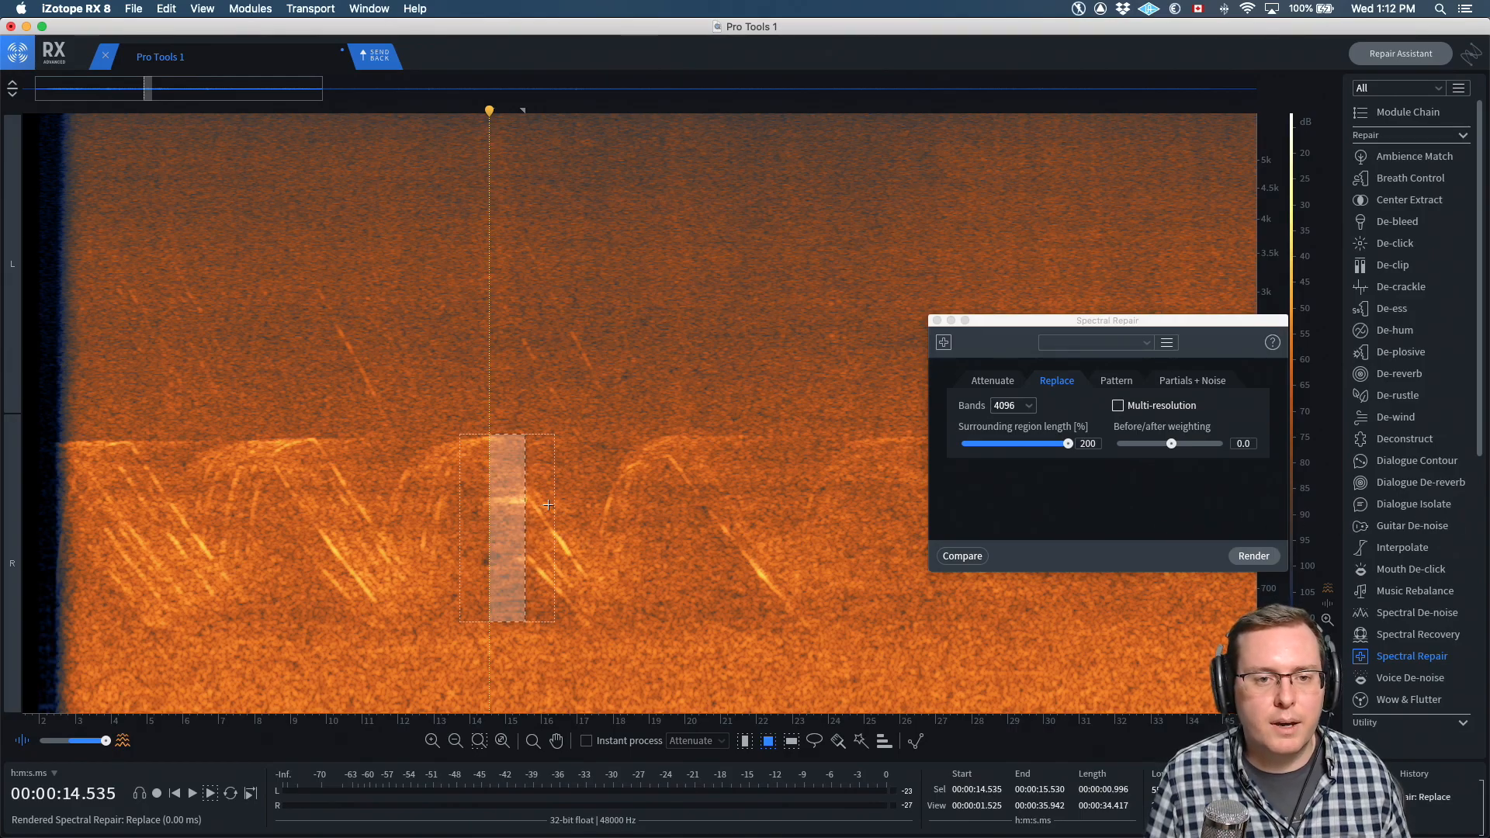
key(super+z)
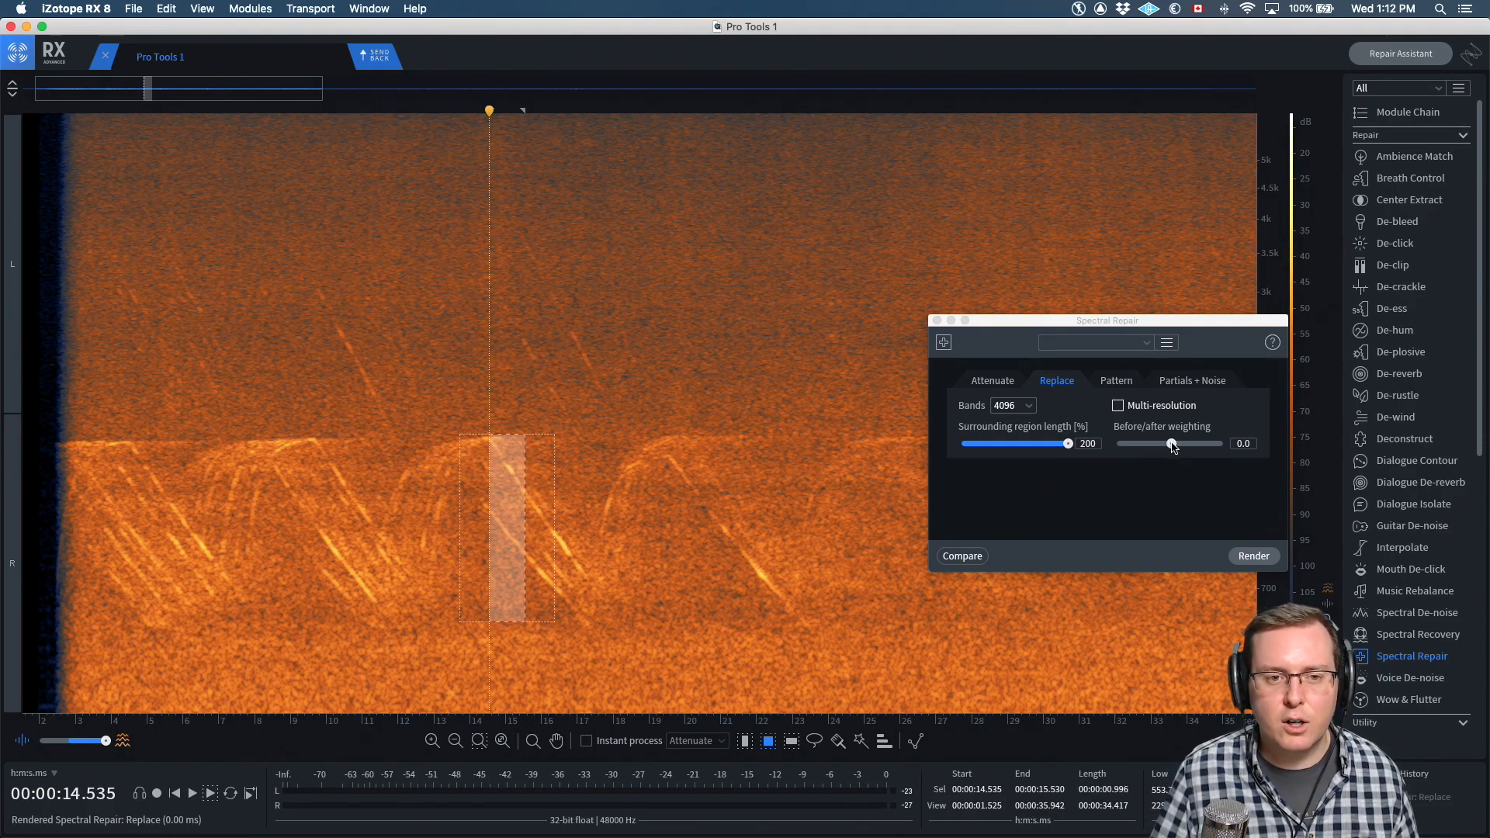
Try rendering Replace with a before/after weighting of -1.0, play it back from about 11.7 seconds, and undo the render
drag(1172, 444, 1007, 459)
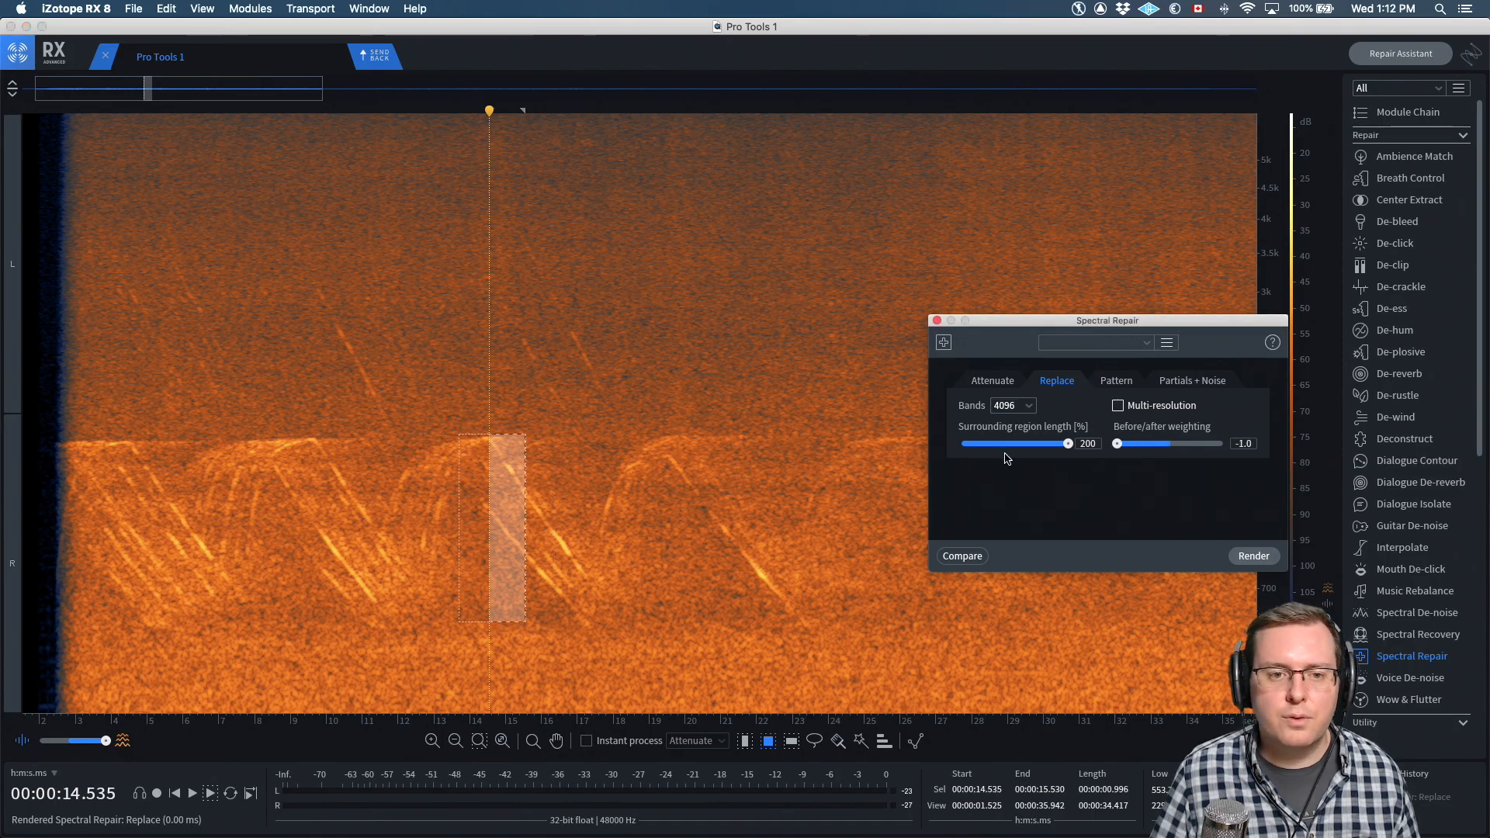
click(1249, 558)
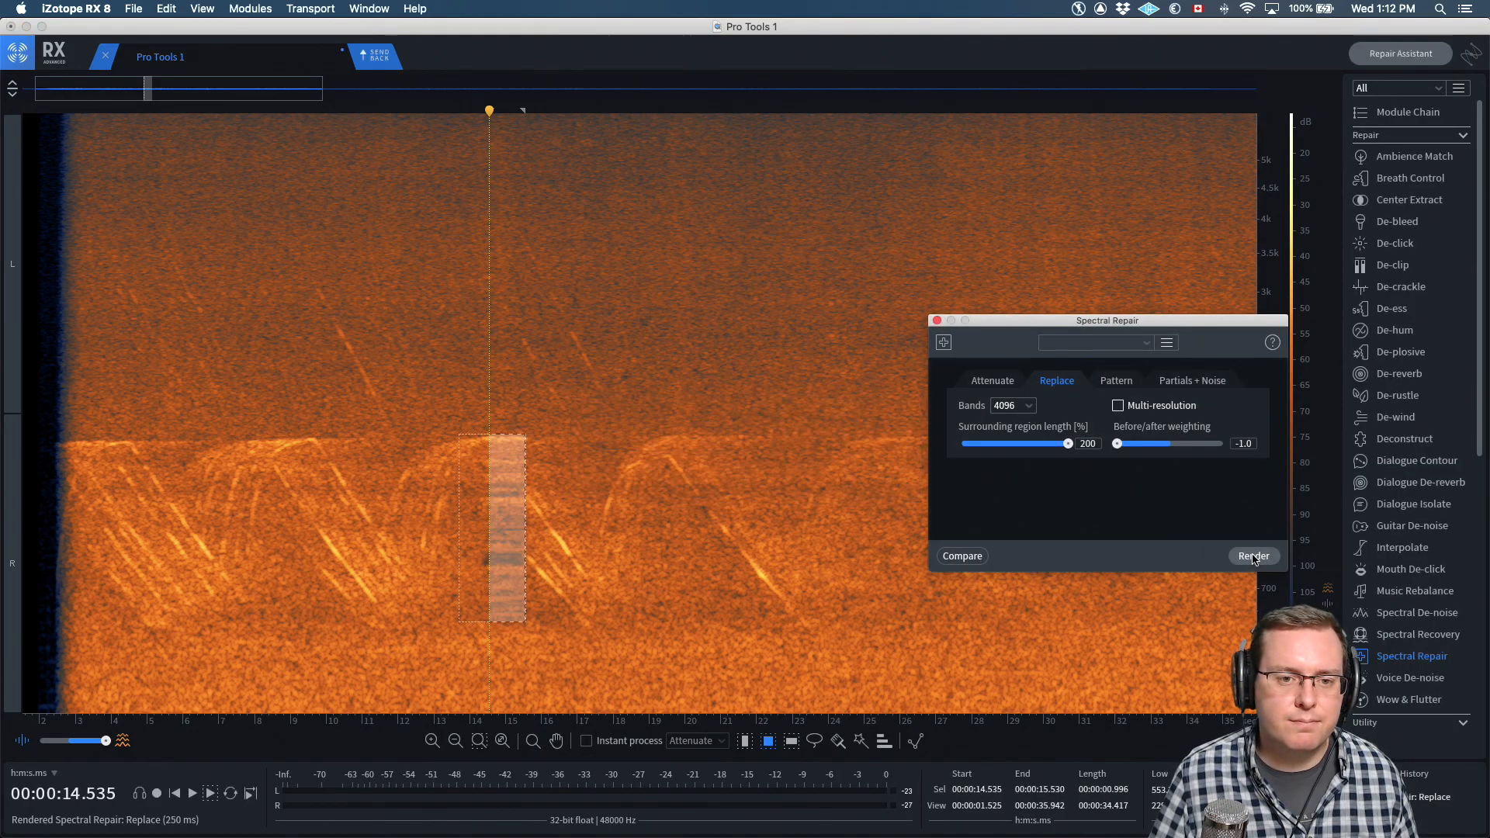
click(390, 431)
key(space)
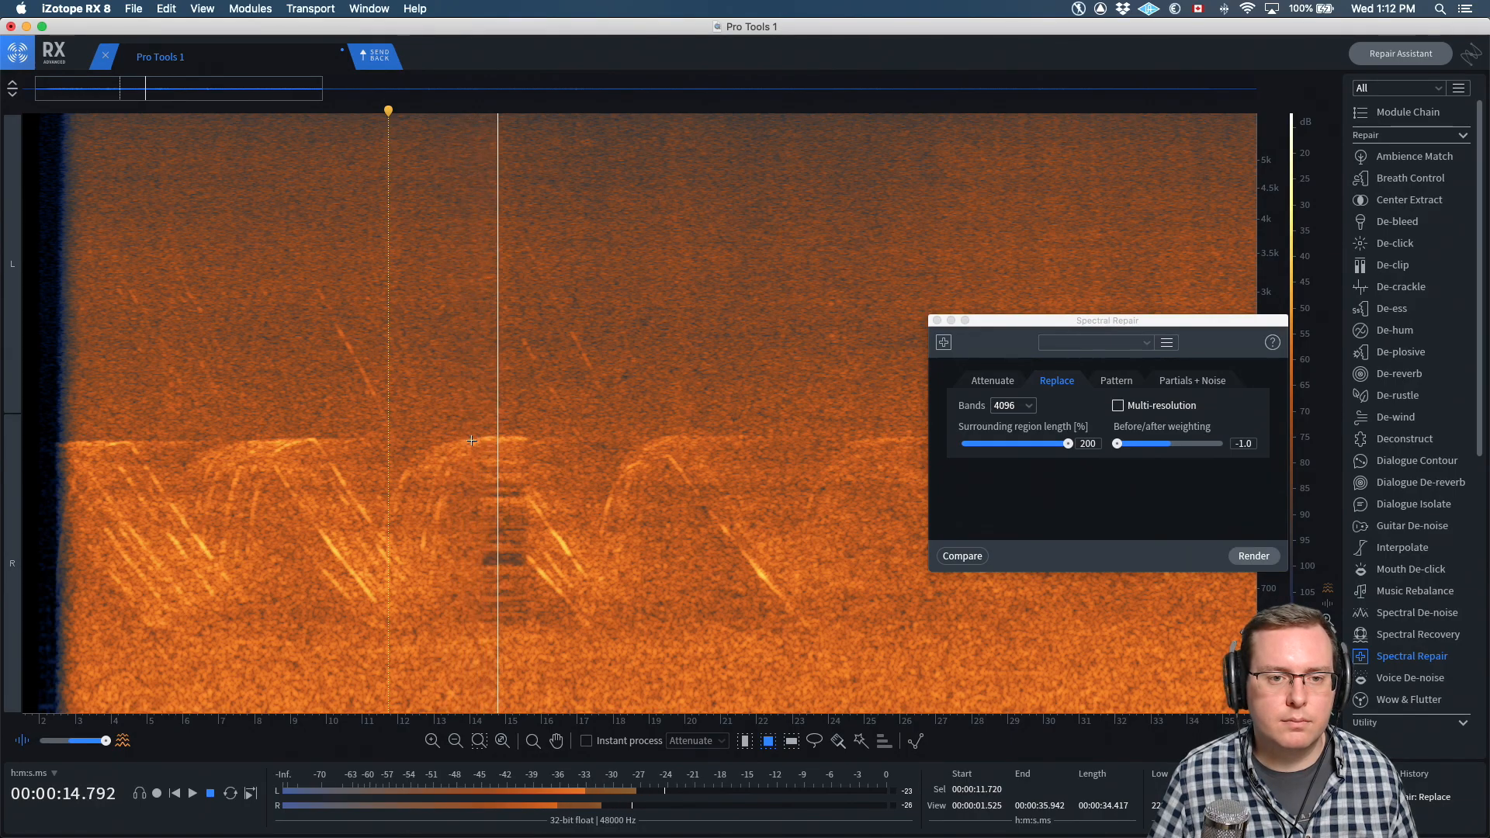
key(space)
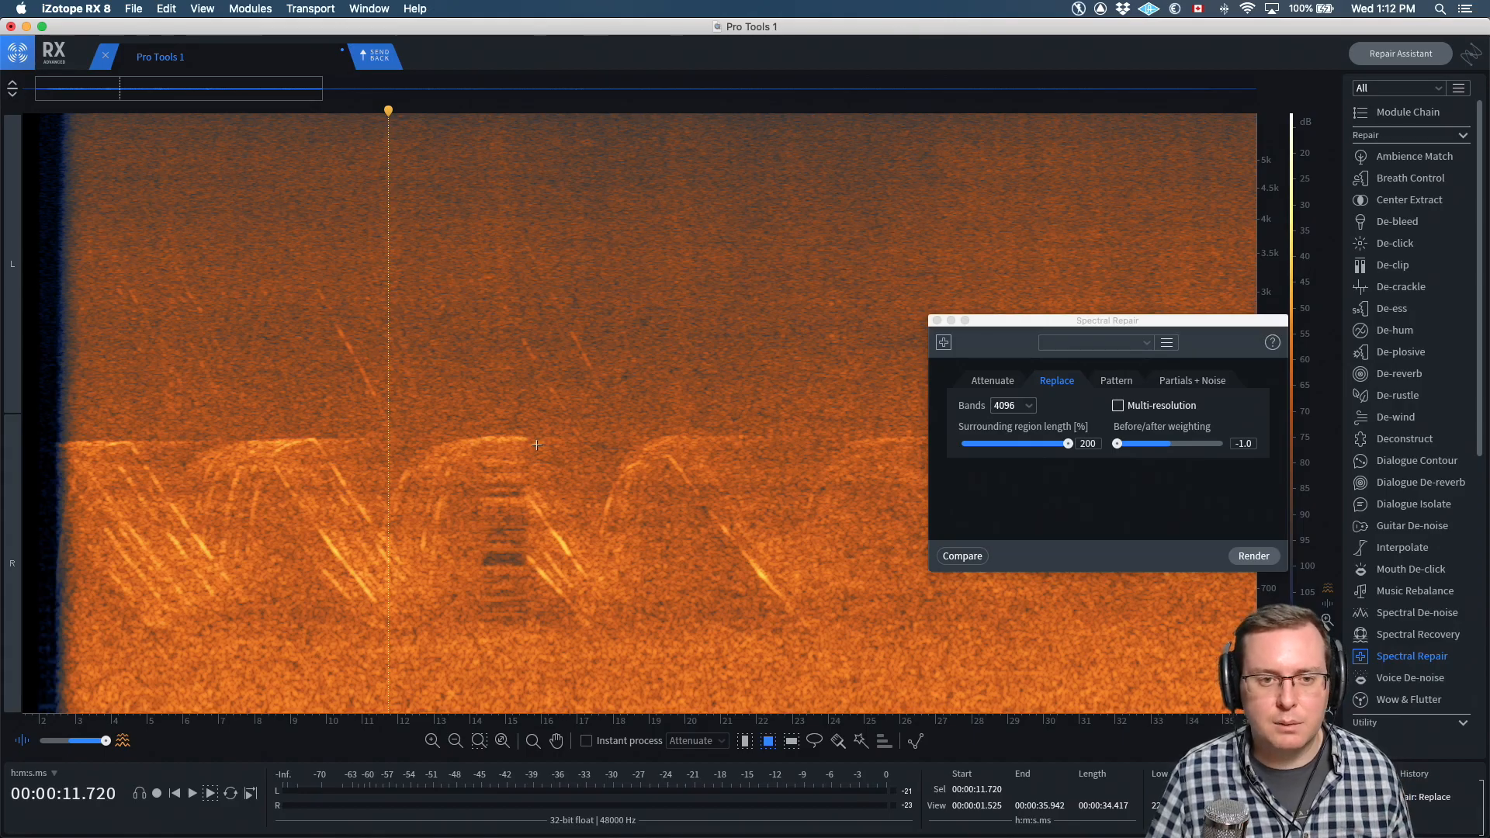
key(super+z)
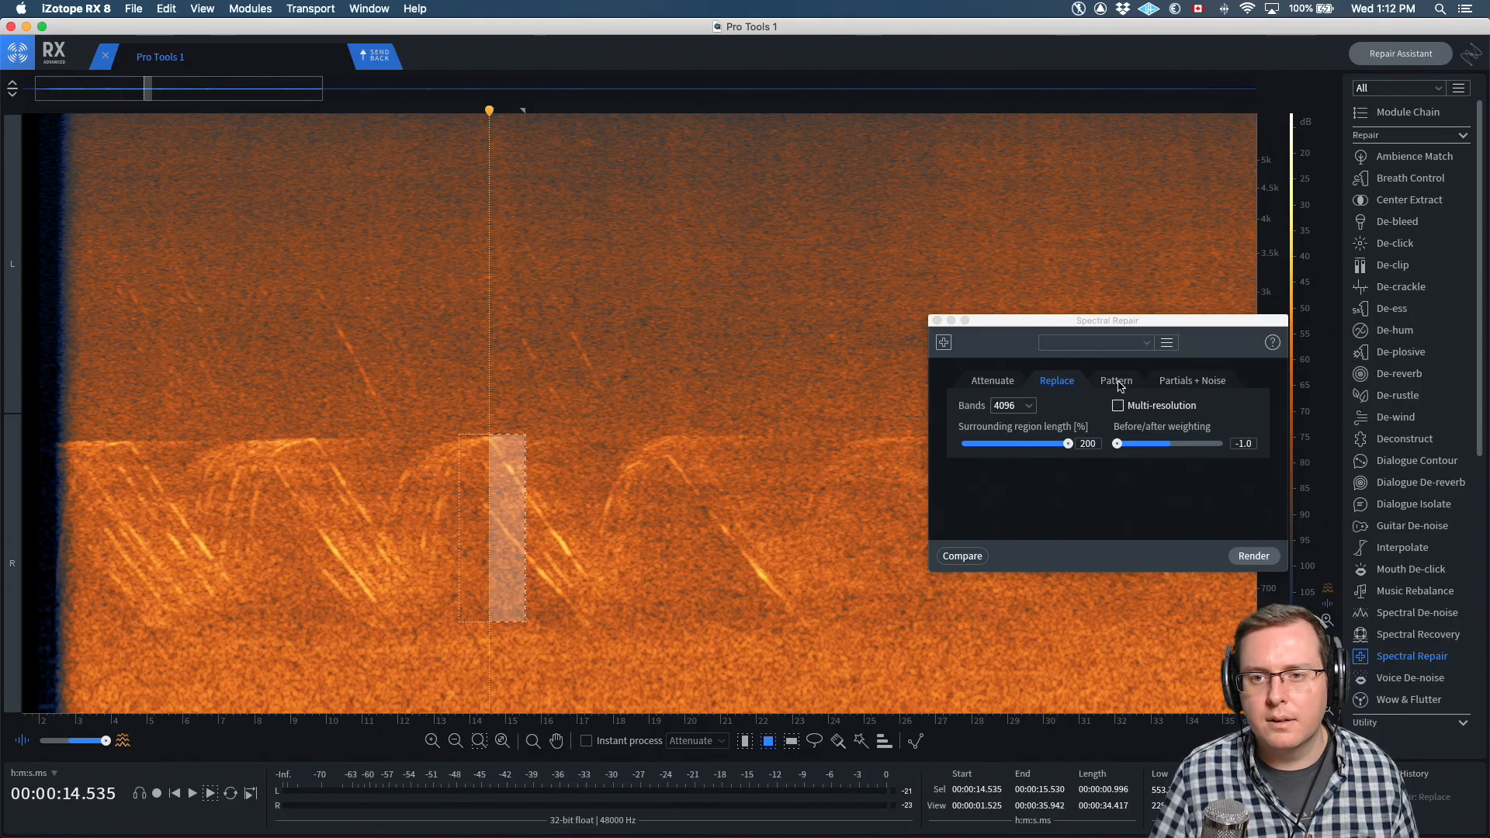
Switch Spectral Repair to Pattern mode, clear the siren selection, and place the playhead at about 1:22.7 in the full recording
click(1118, 381)
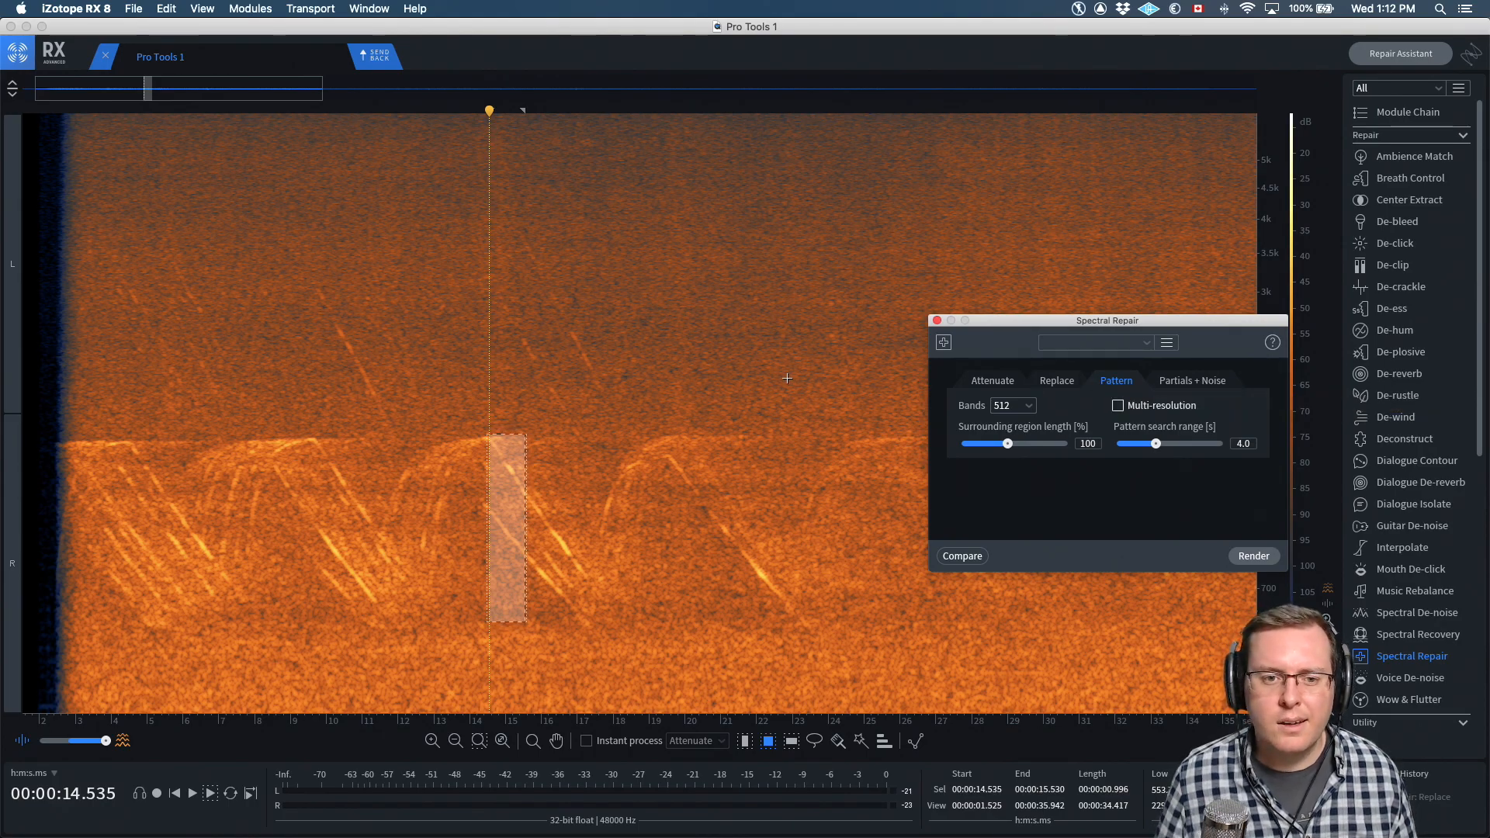
key(super+0)
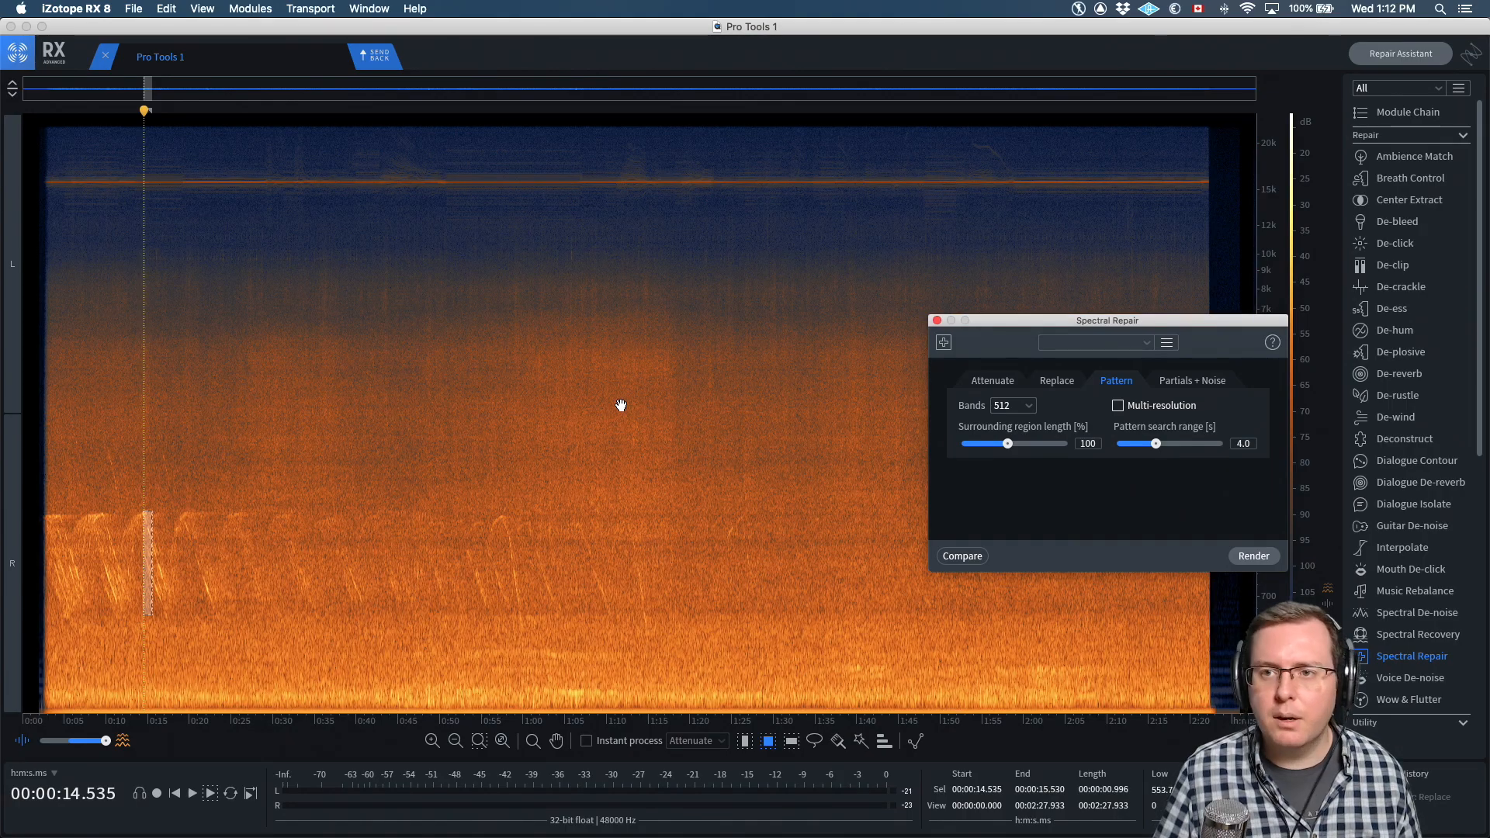
click(160, 454)
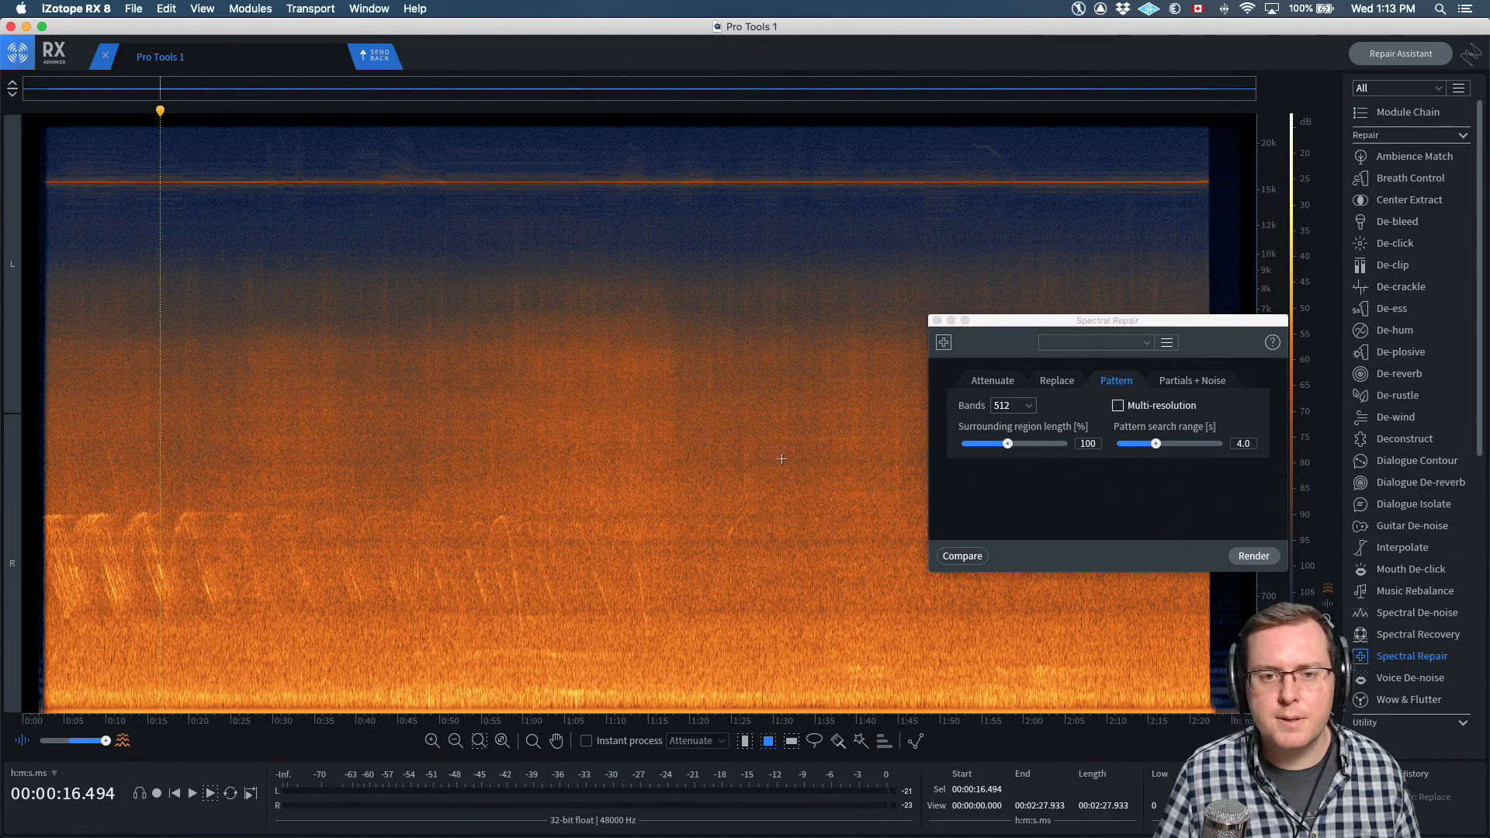
click(713, 445)
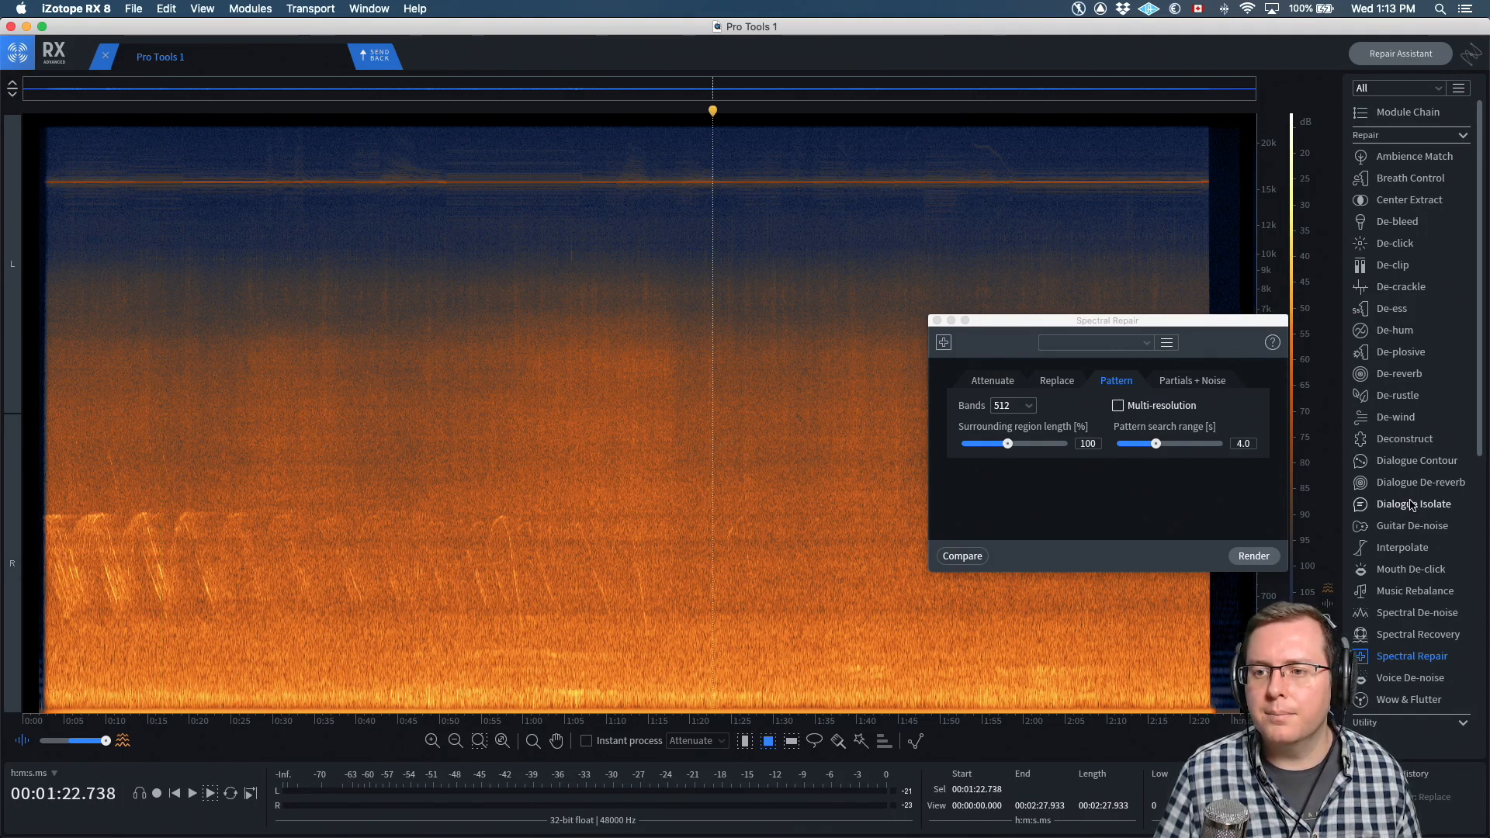
Open Ambience Match and select the full-frequency siren section from about 2.7 to 27.5 seconds
click(1409, 159)
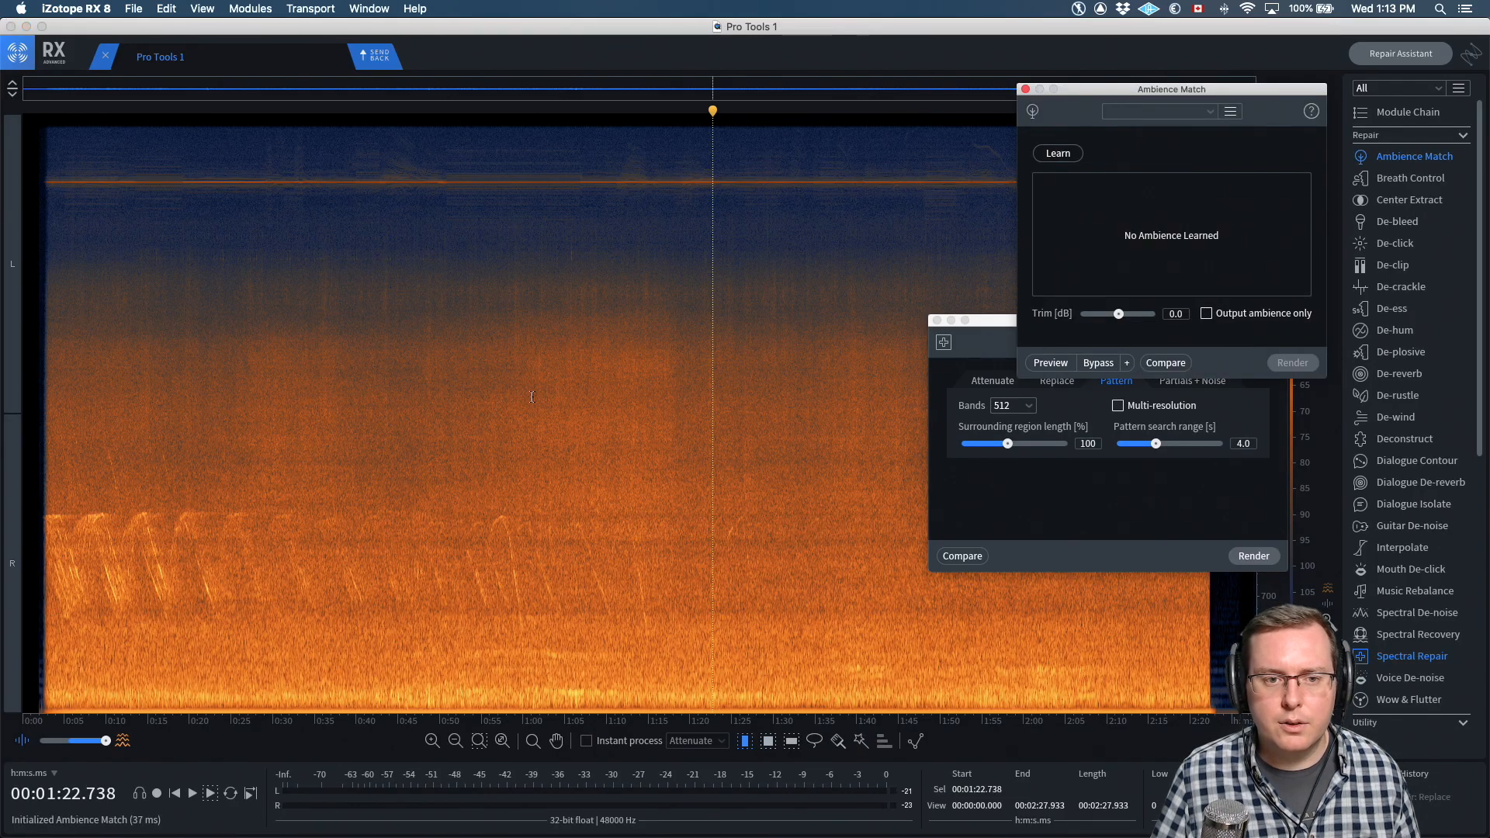
drag(252, 411, 44, 444)
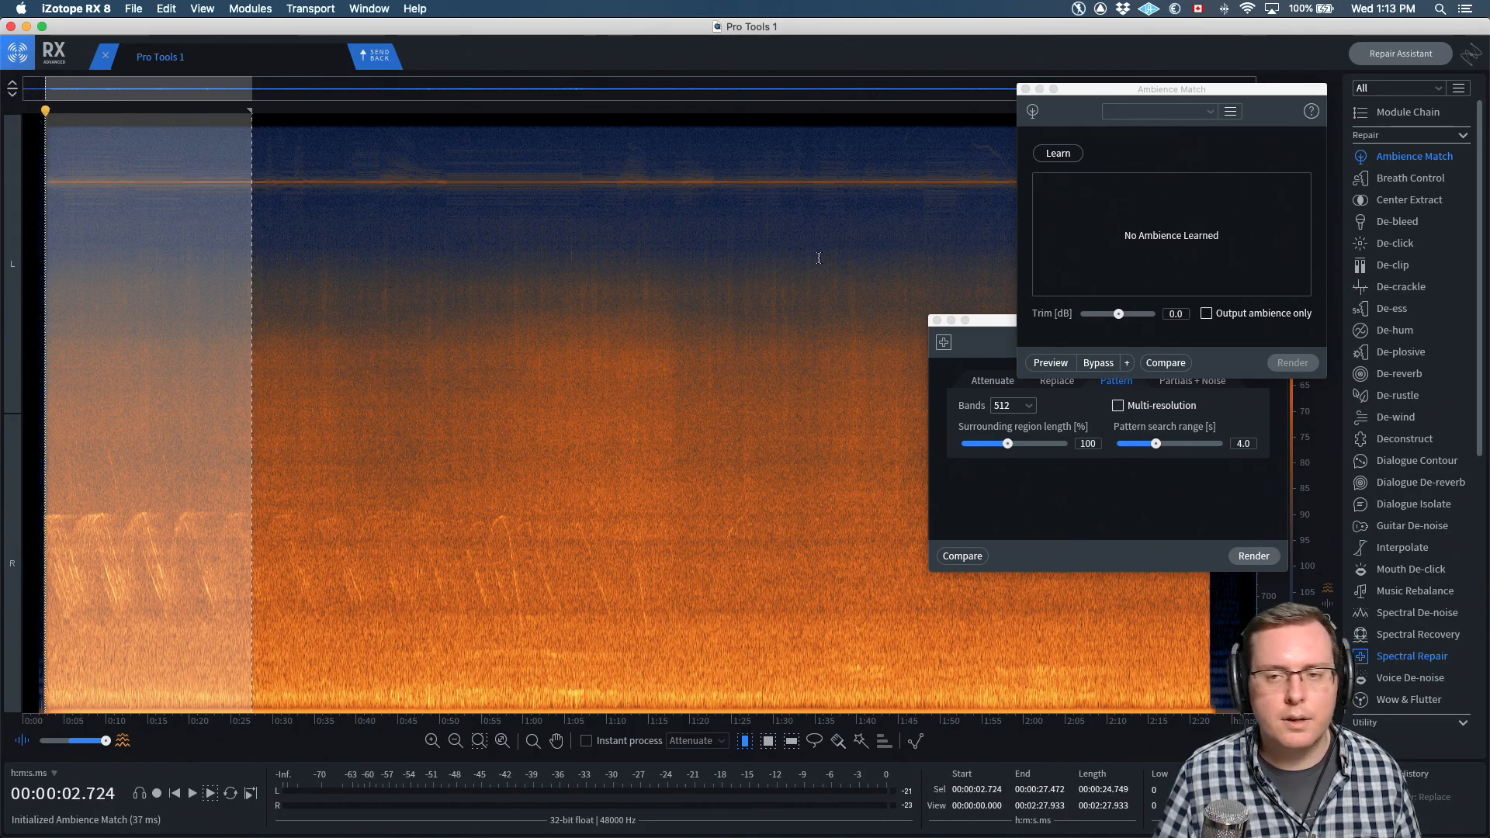
scroll(153, 310, up, 4)
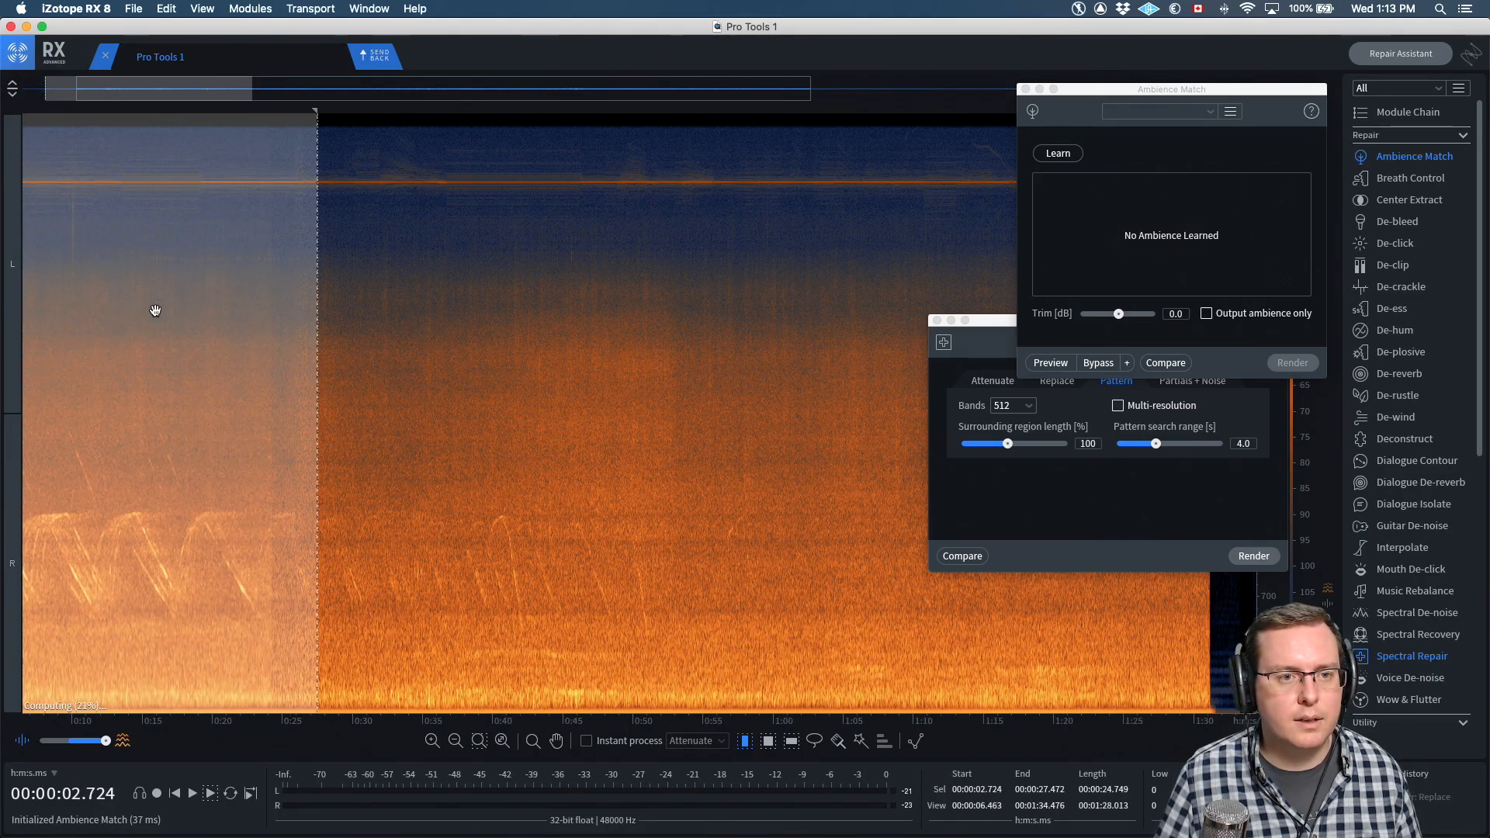
scroll(244, 204, left, 5)
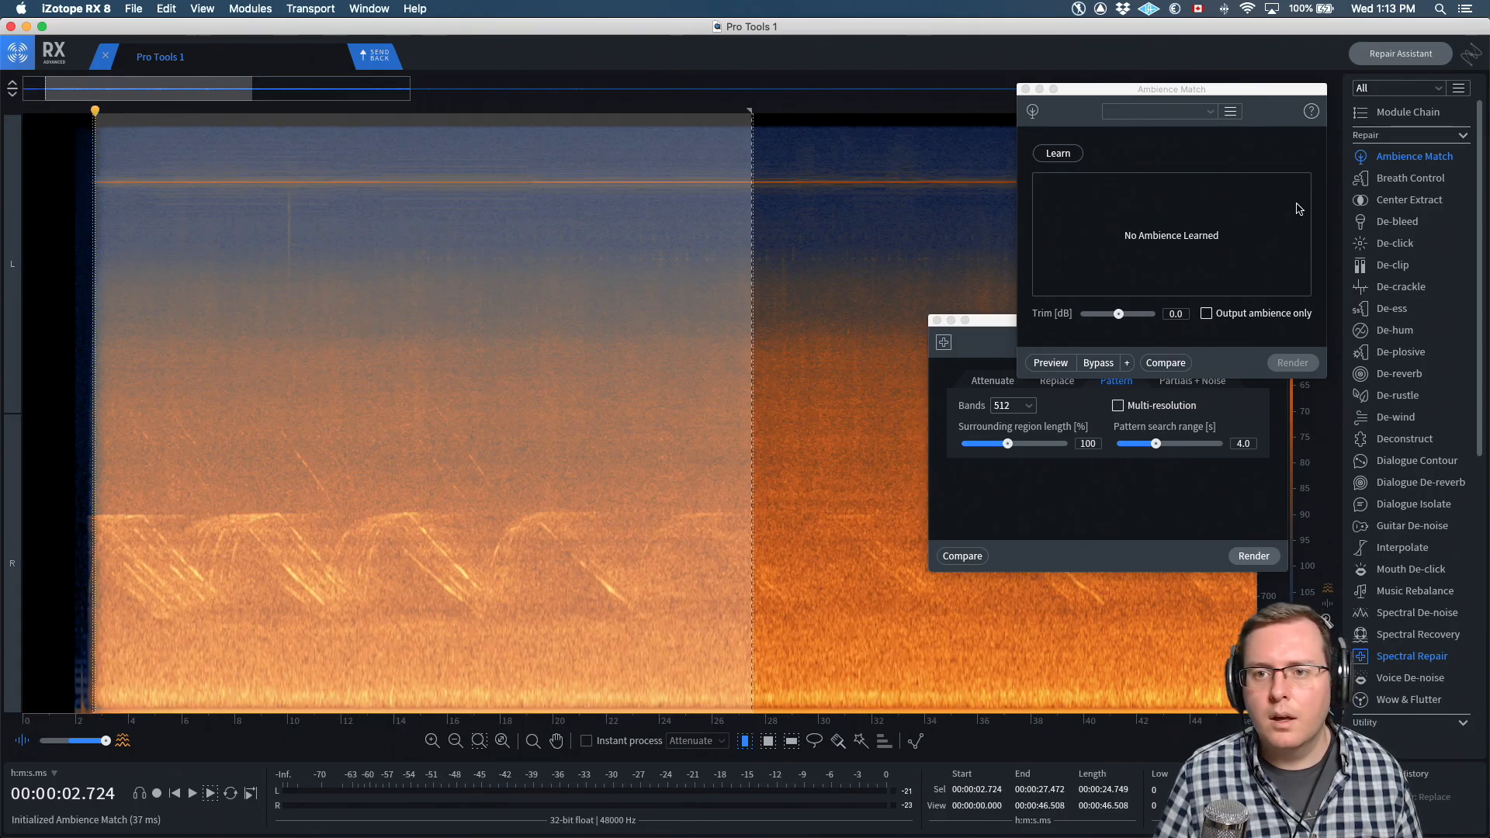
Learn the ambience from the selected siren section, enable Output ambience only, and preview the result
click(1064, 156)
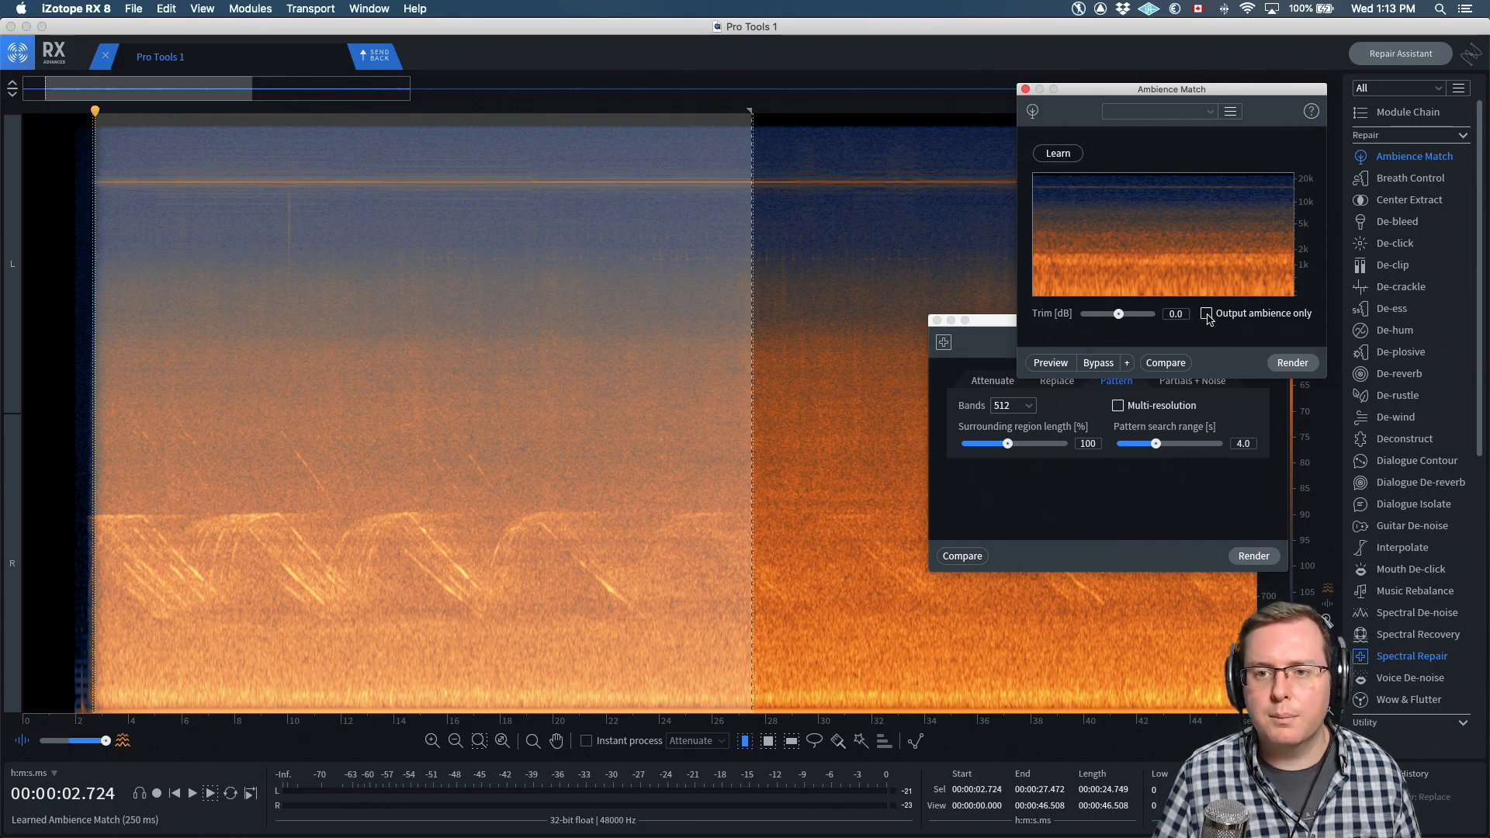
click(1047, 365)
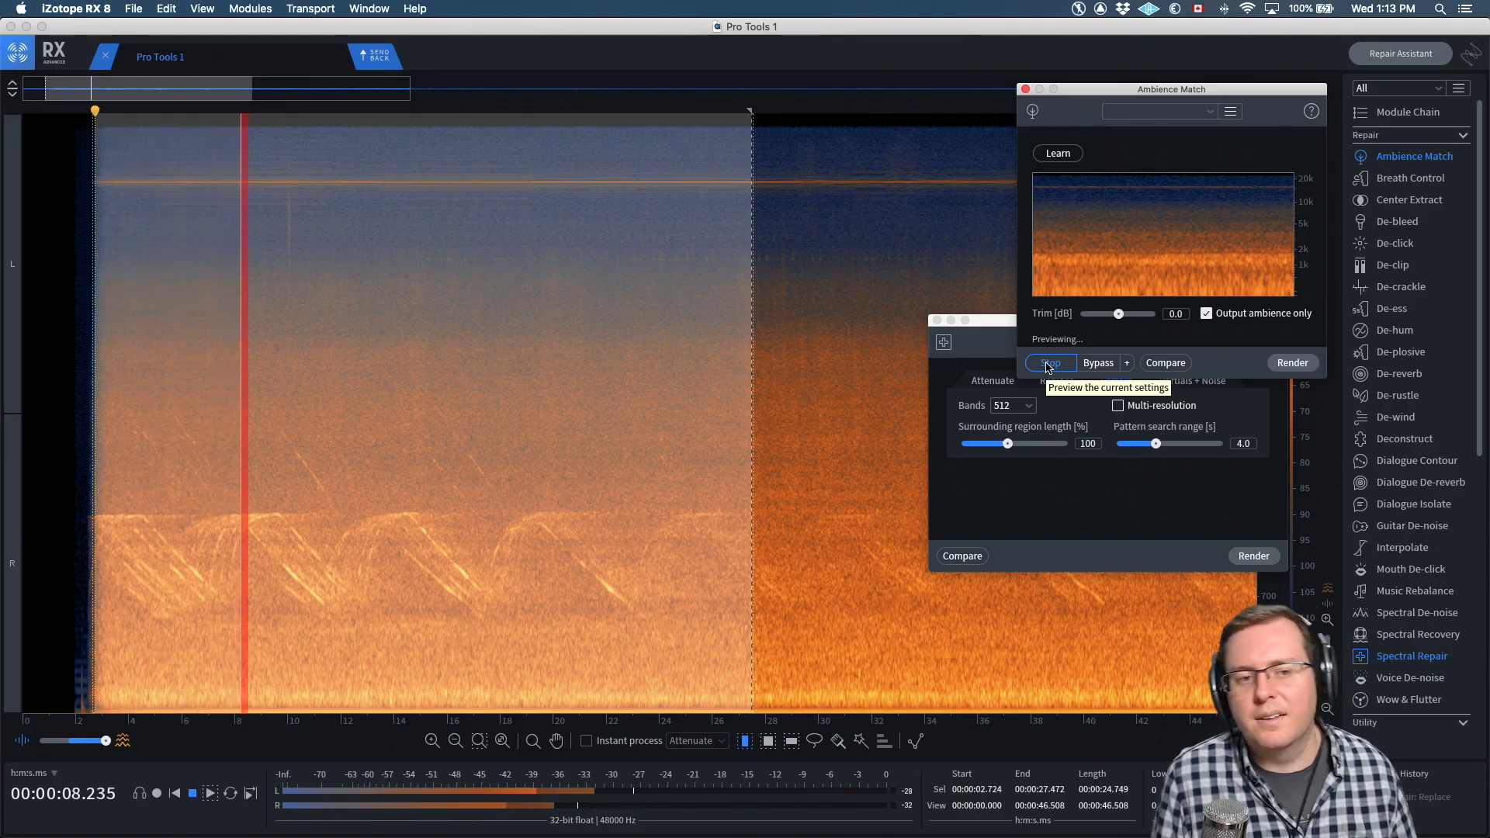
click(1048, 364)
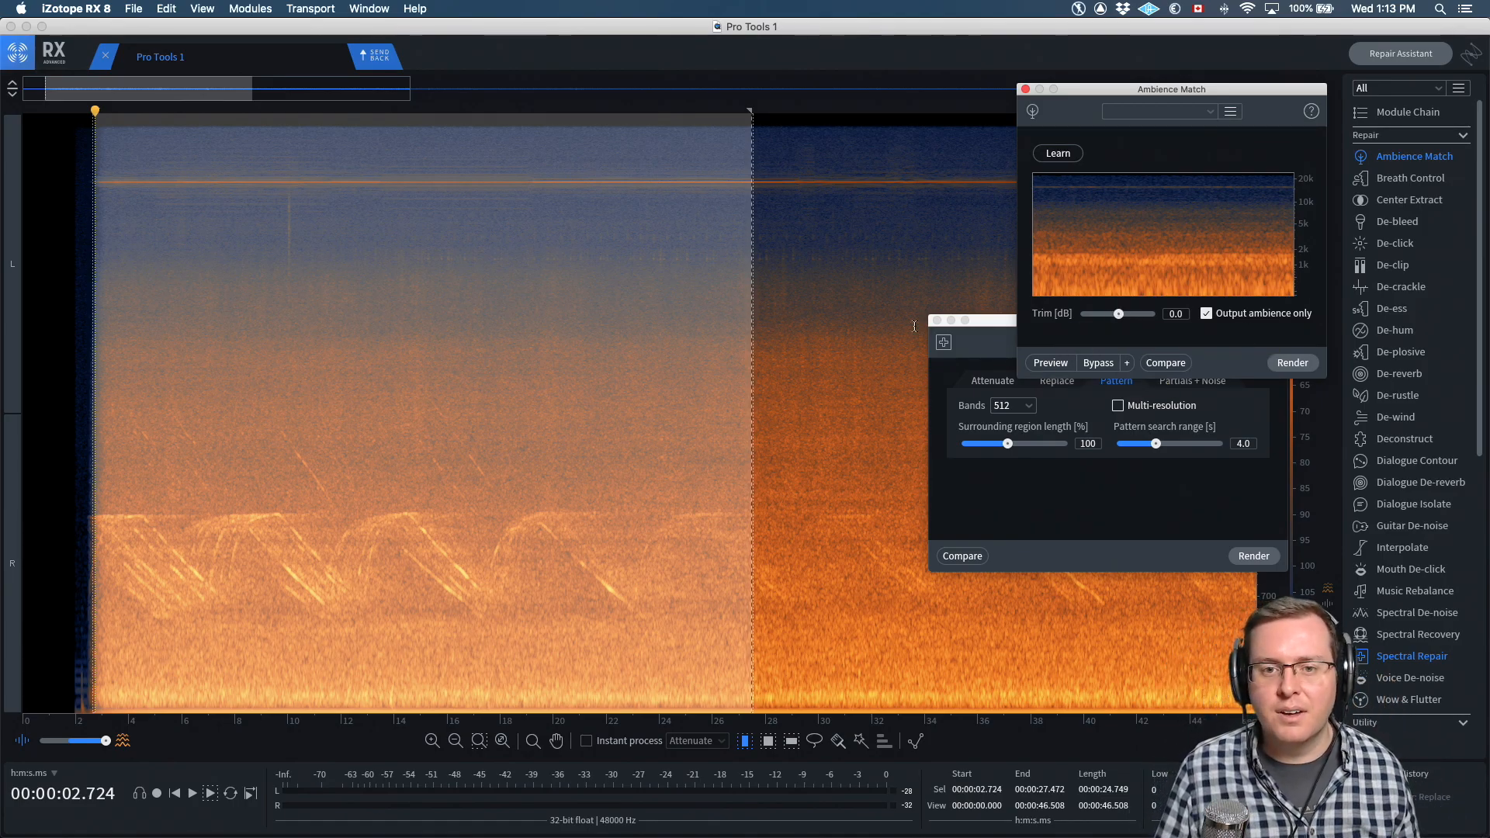
Select the siren-free section from about 1:17 to 1:37, learn its ambience in Ambience Match, and preview it
scroll(776, 327, down, 3)
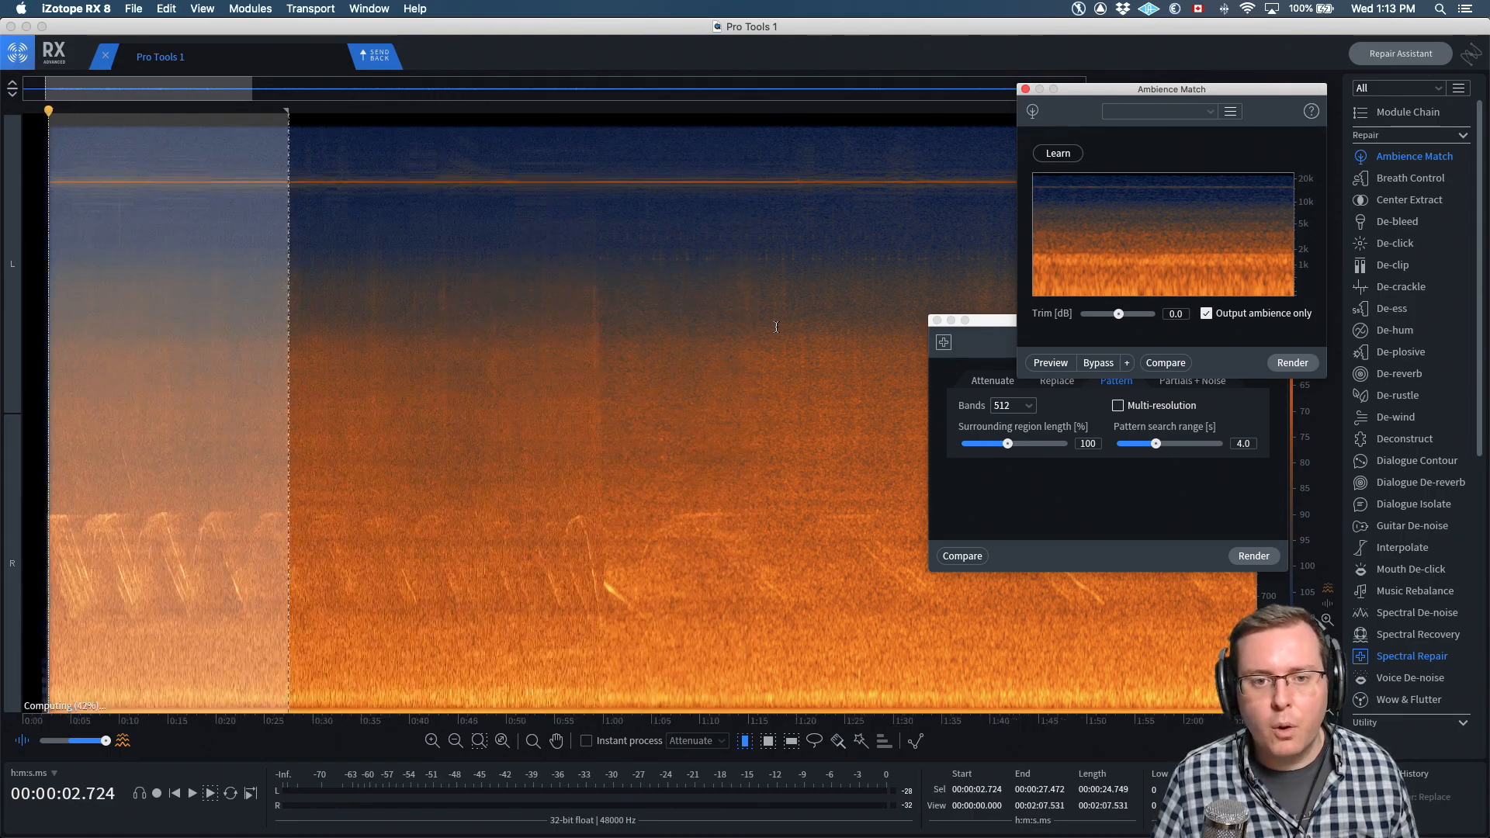
drag(768, 347, 962, 348)
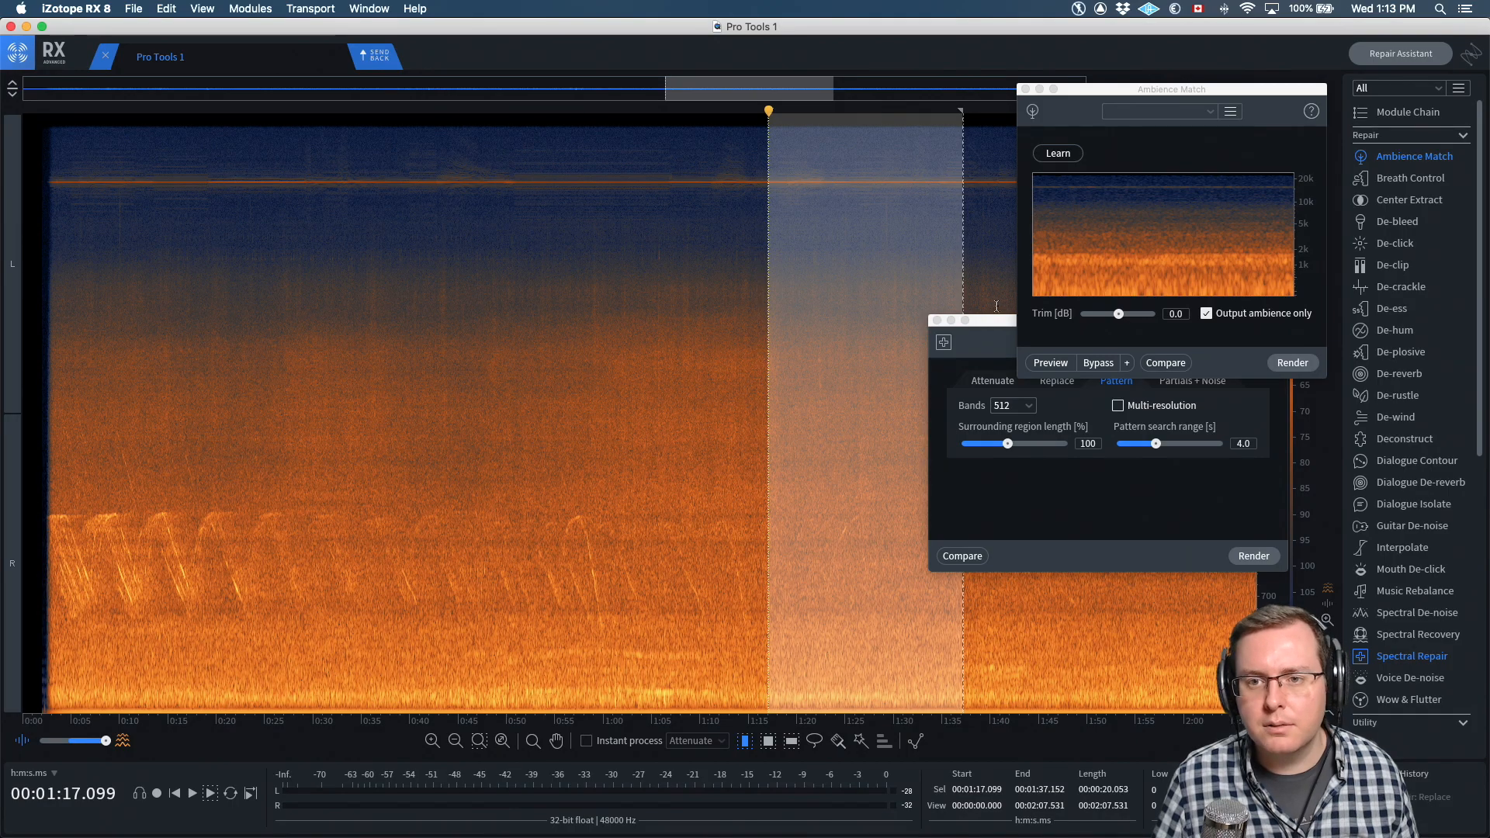
click(1056, 153)
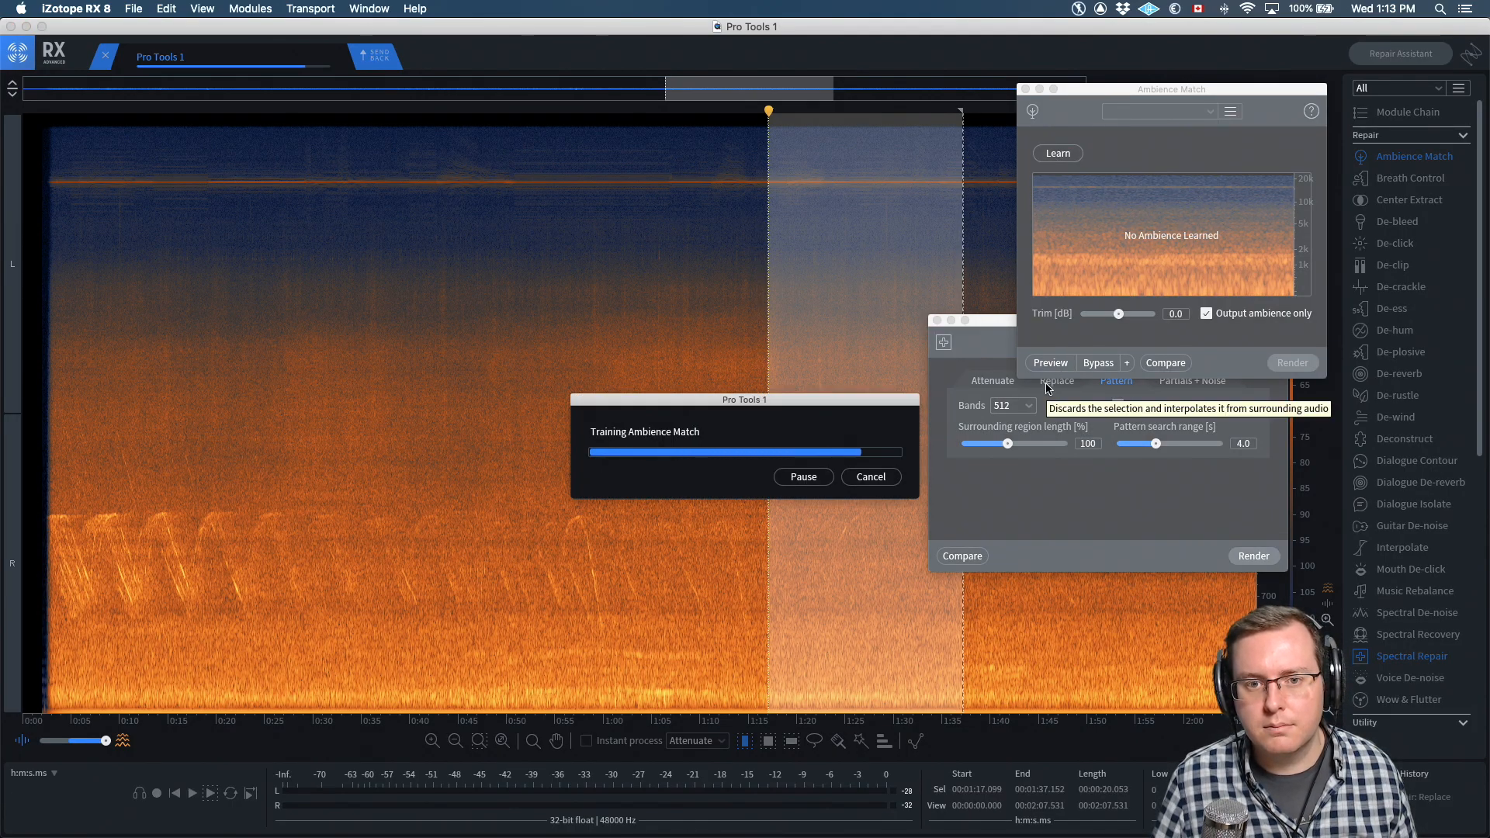
click(1052, 363)
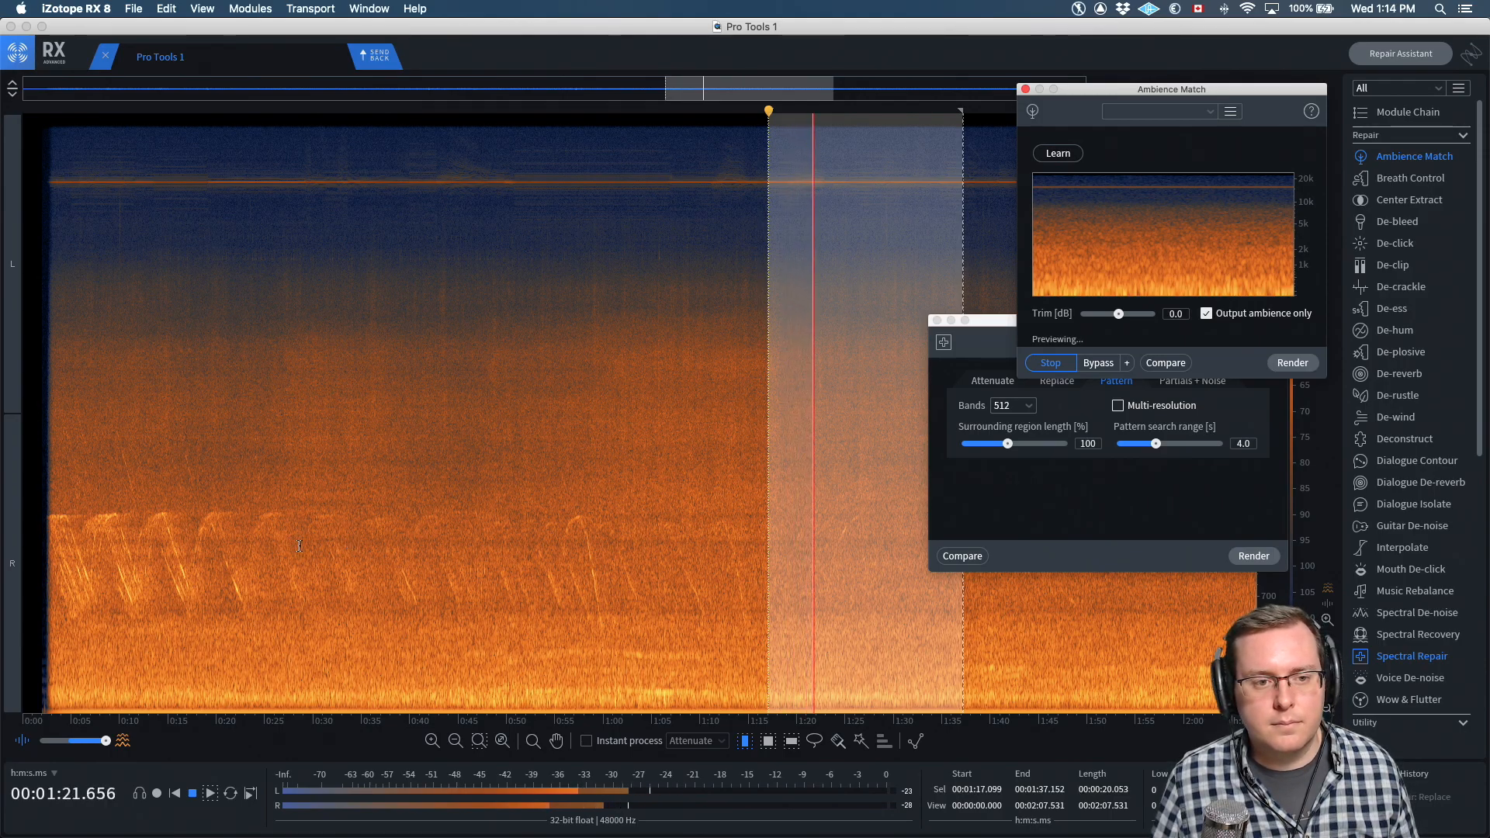
Render Ambience Match over the siren section from about 2.7 to 28.7 seconds and play it from the start
drag(300, 545, 48, 551)
click(1294, 364)
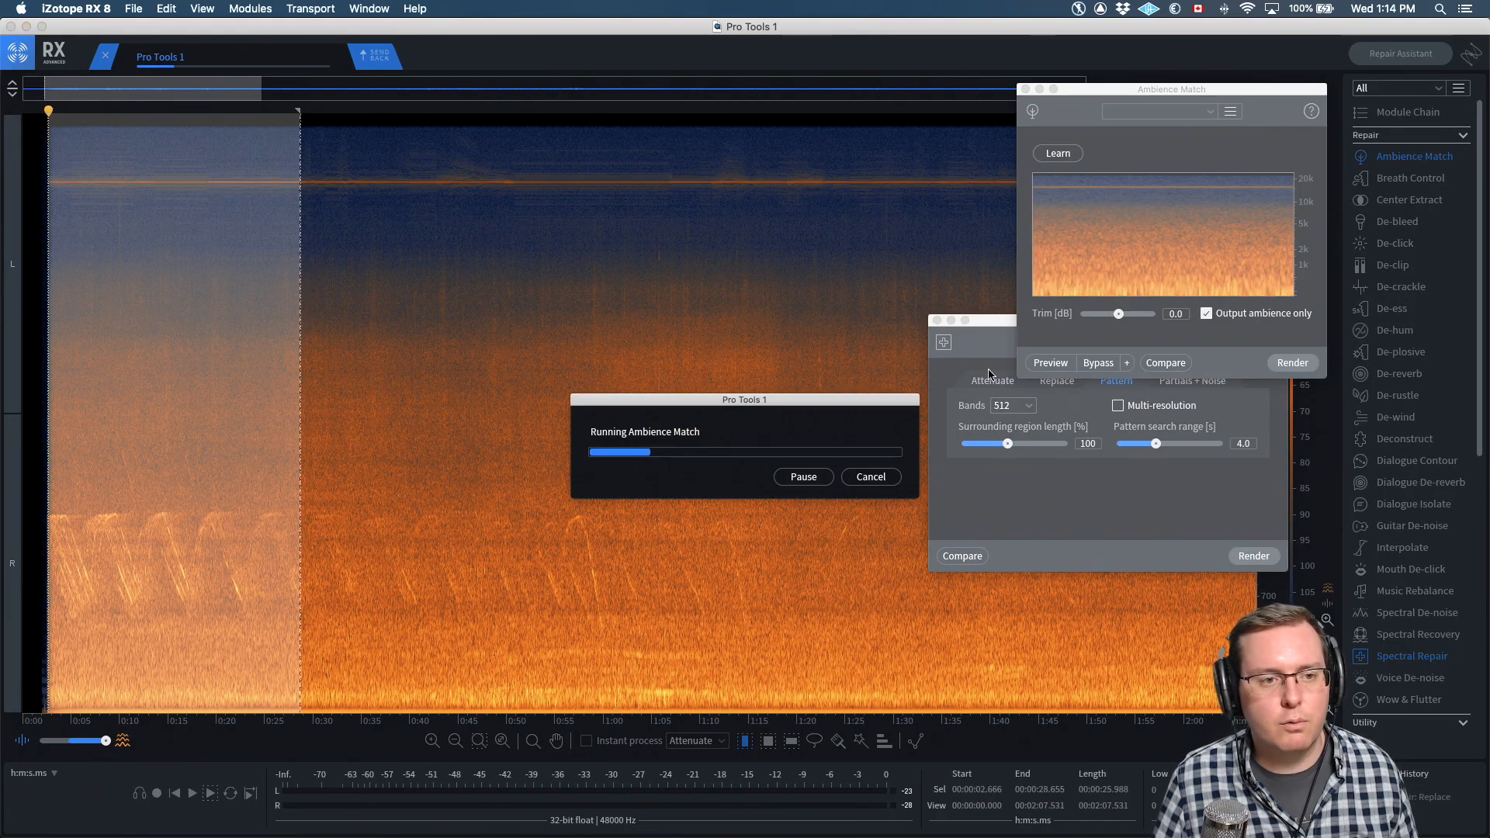
drag(48, 382, 45, 384)
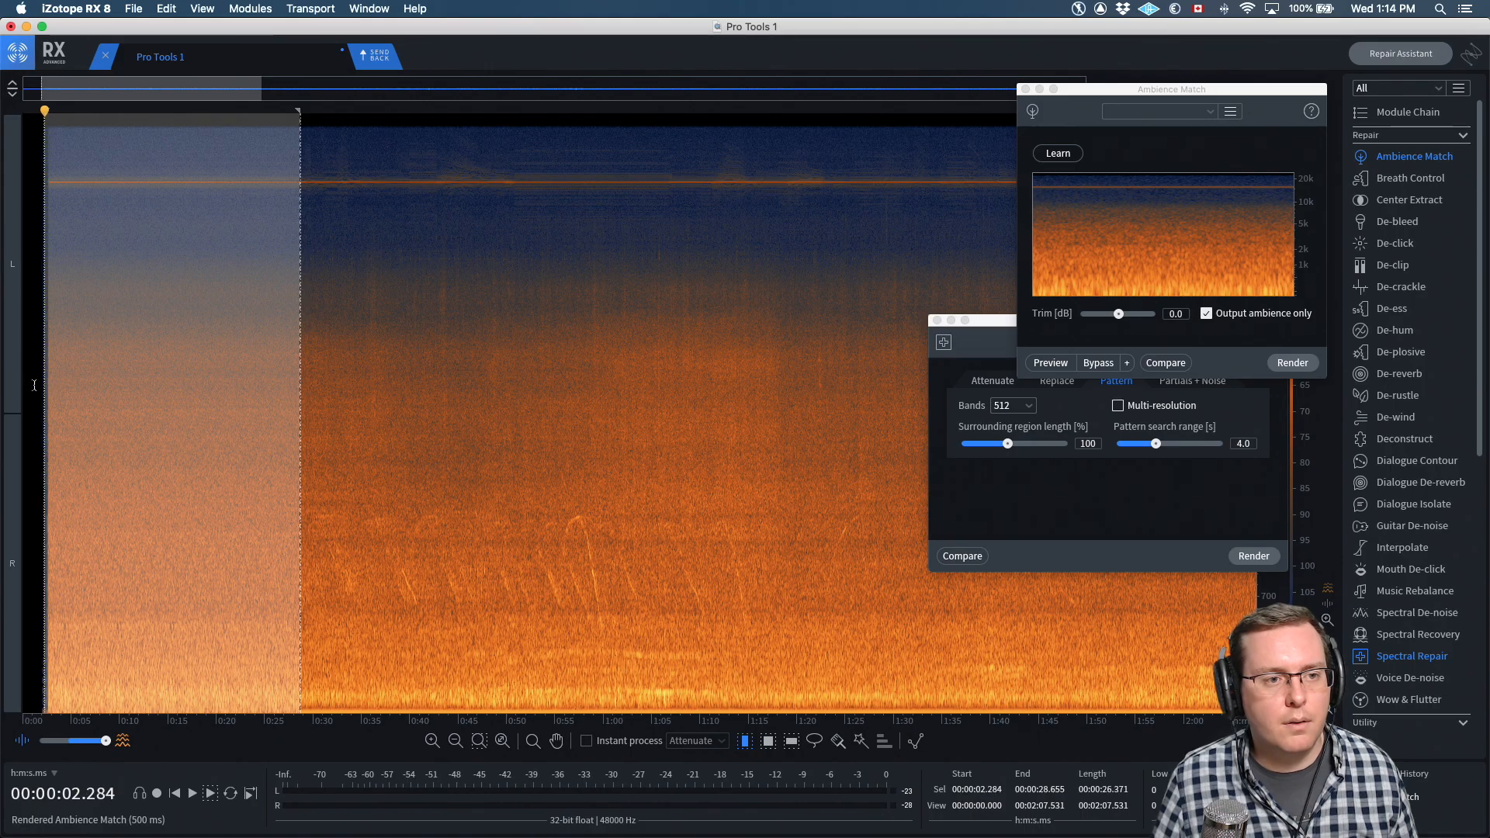
click(38, 355)
click(45, 354)
key(space)
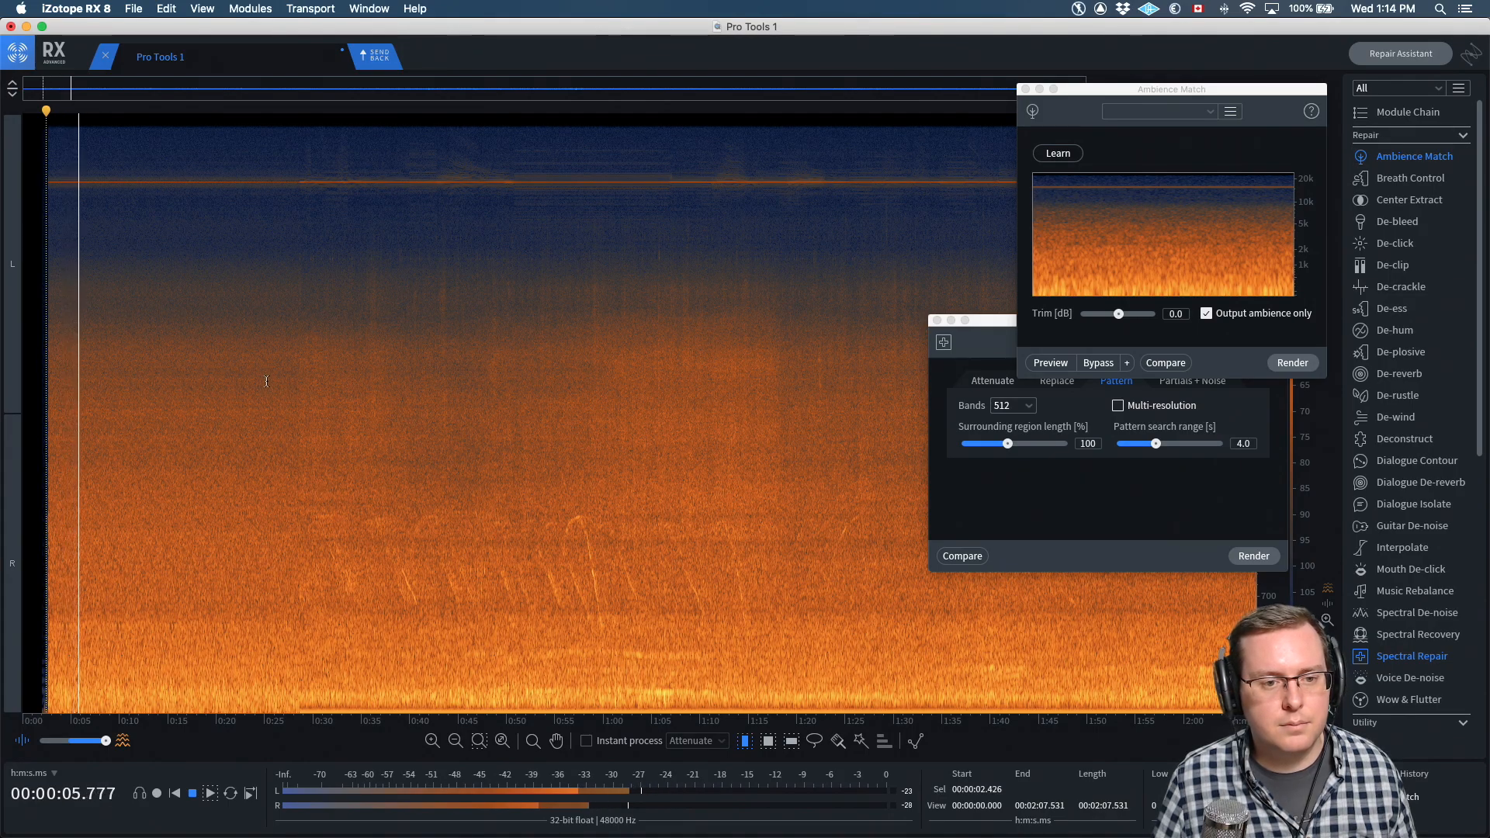
Compare the original and the Ambience Match render during playback by repeatedly undoing and redoing, leaving the render undone
key(super+z)
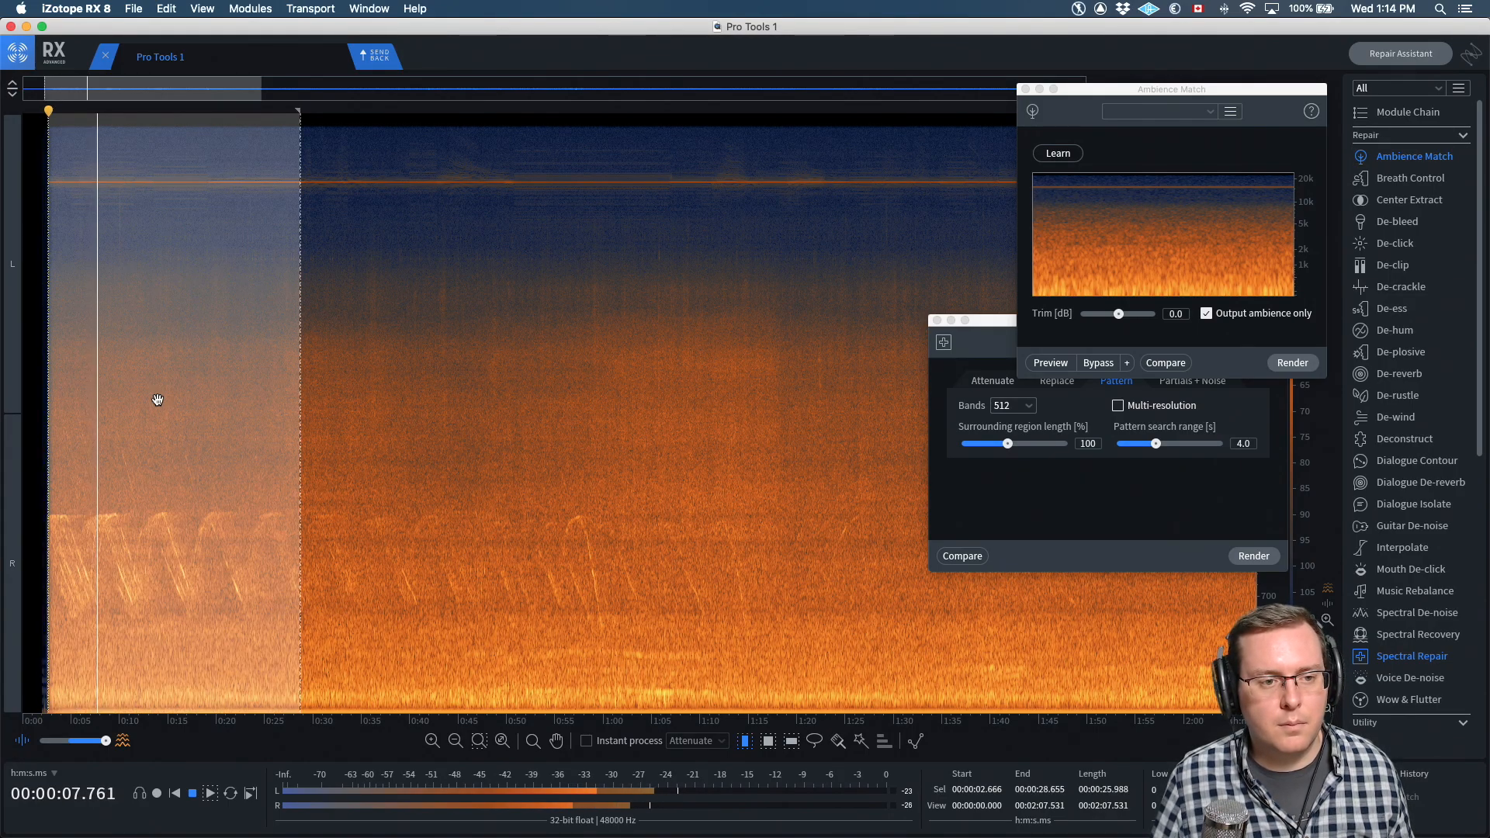
key(super+shift+z)
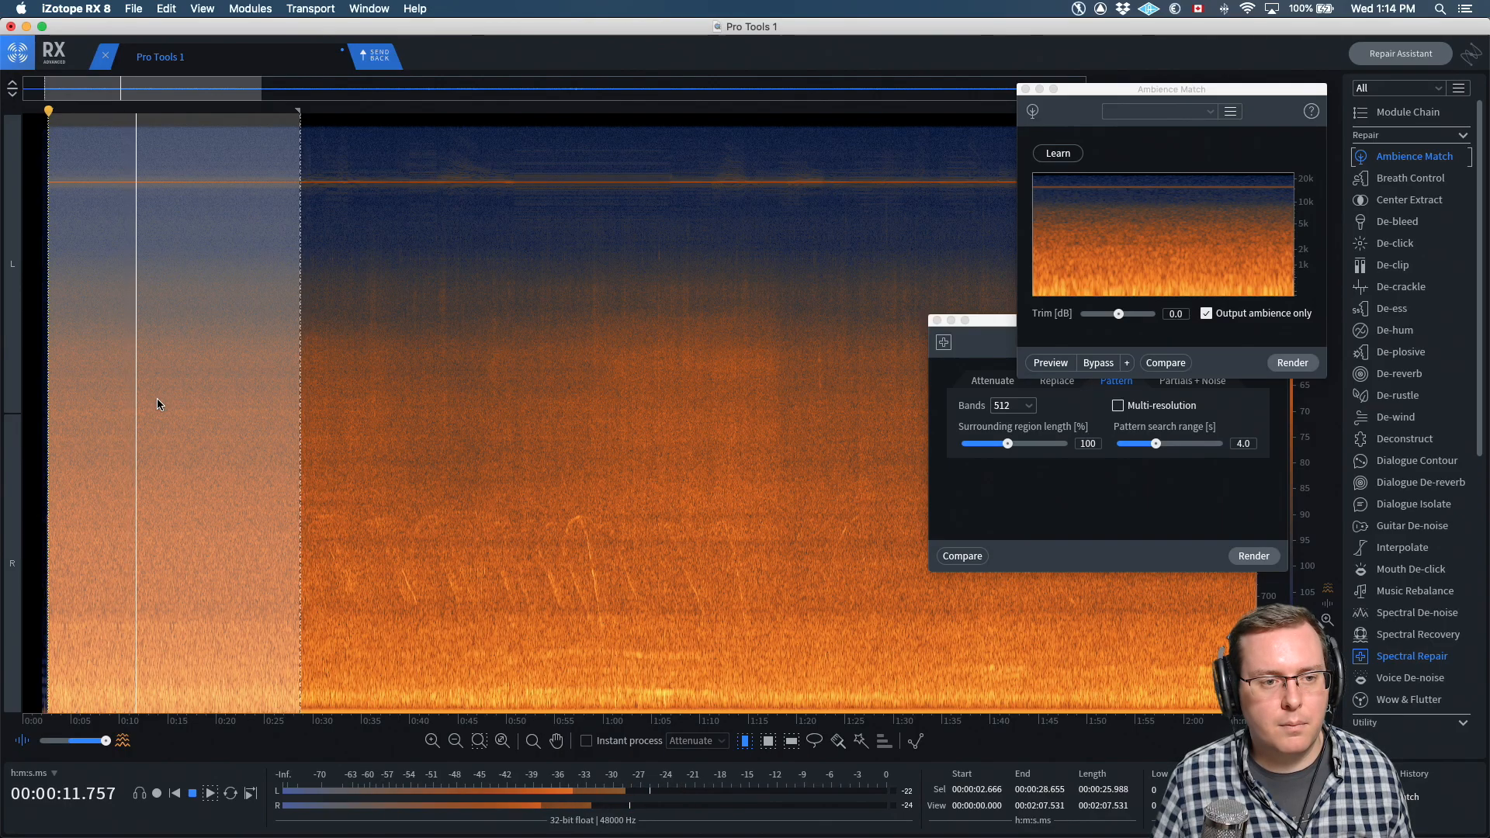
key(super+z)
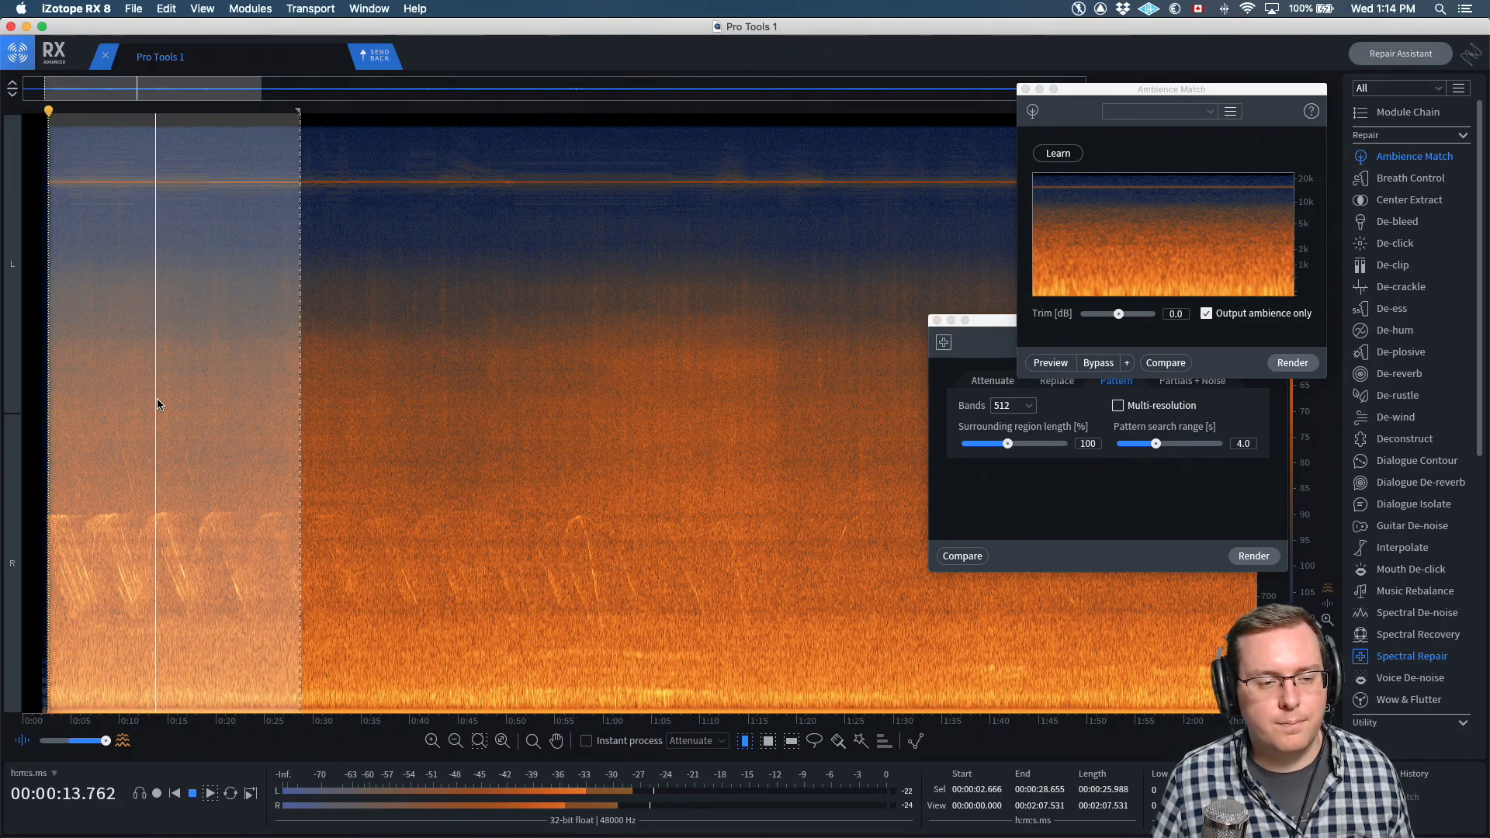
key(super+shift+z)
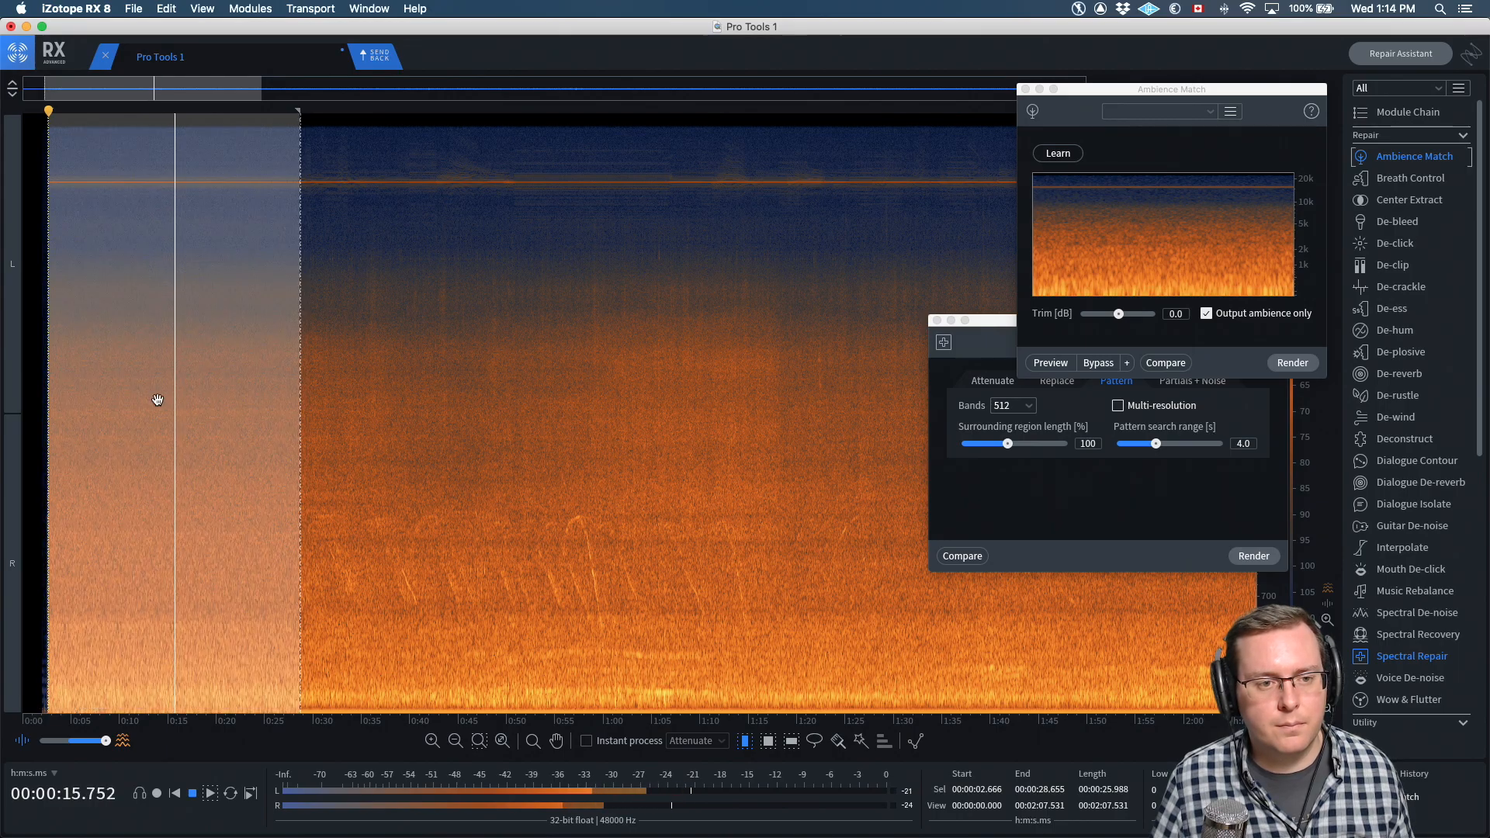
key(super+z)
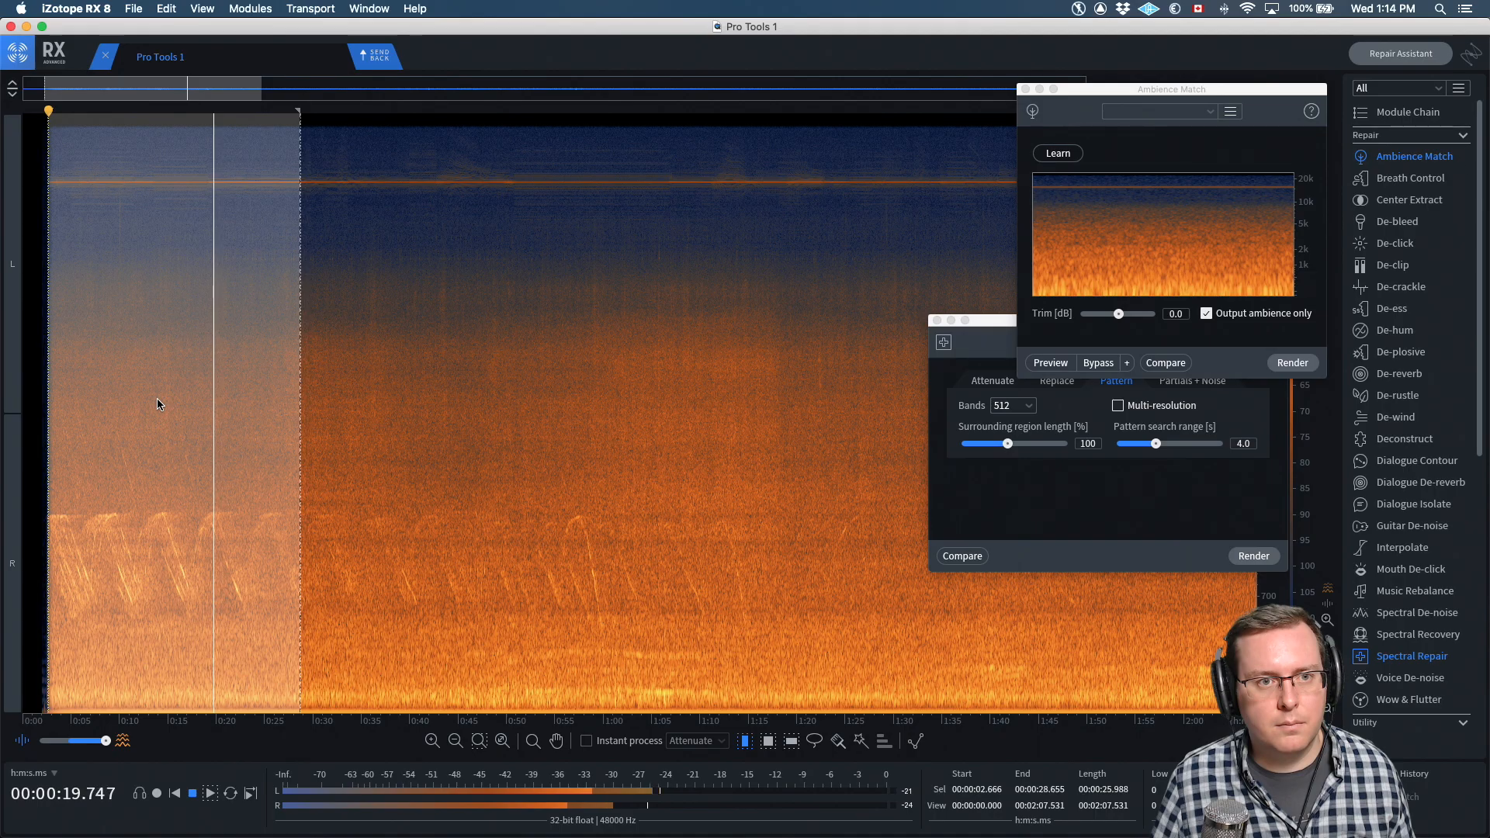
key(super+shift+z)
key(super+z)
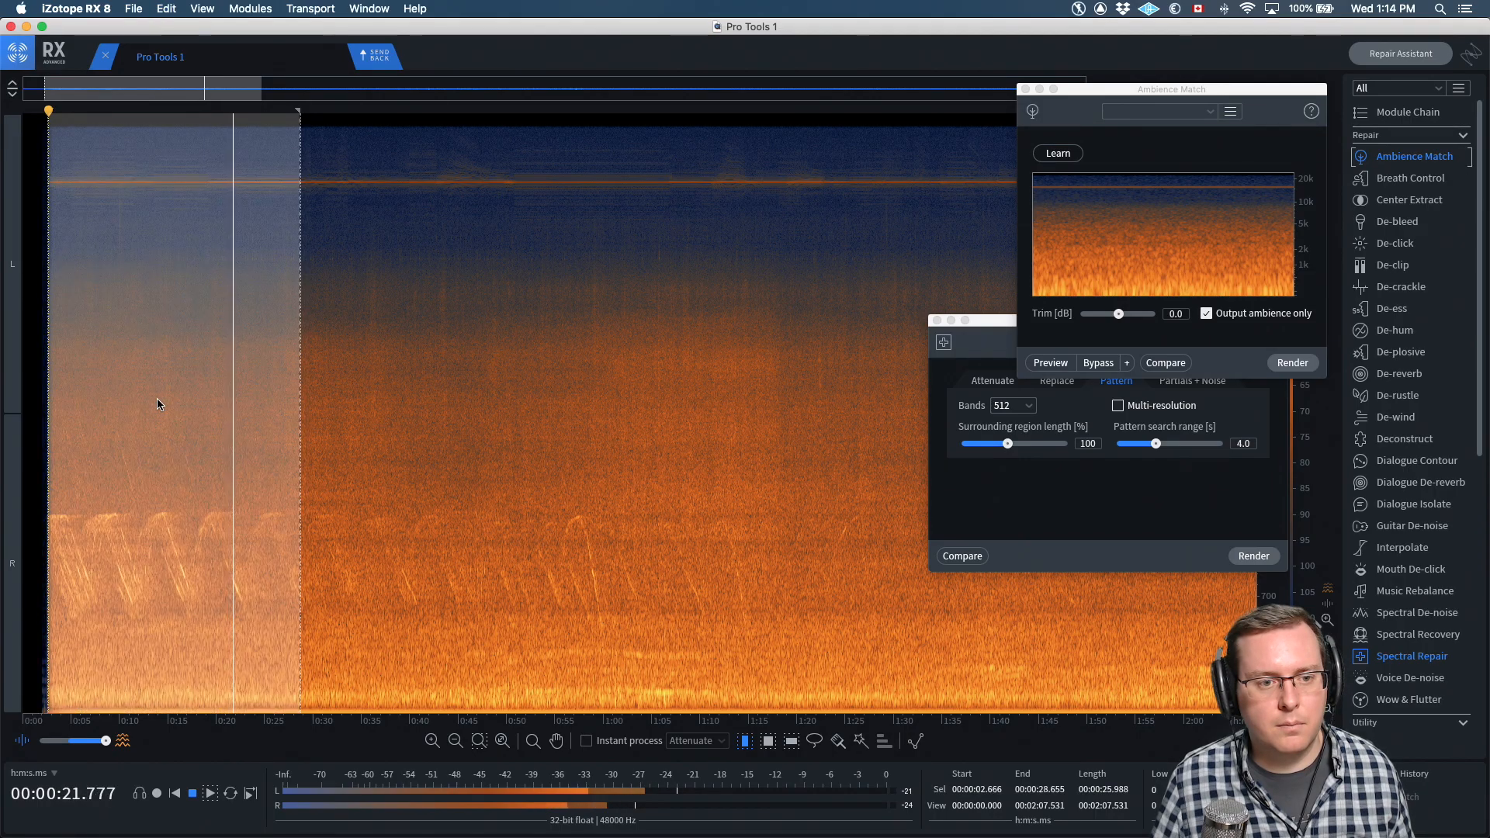
Stop playback, close Ambience Match, and clear the selection by placing the playhead at about 17.4 seconds
key(space)
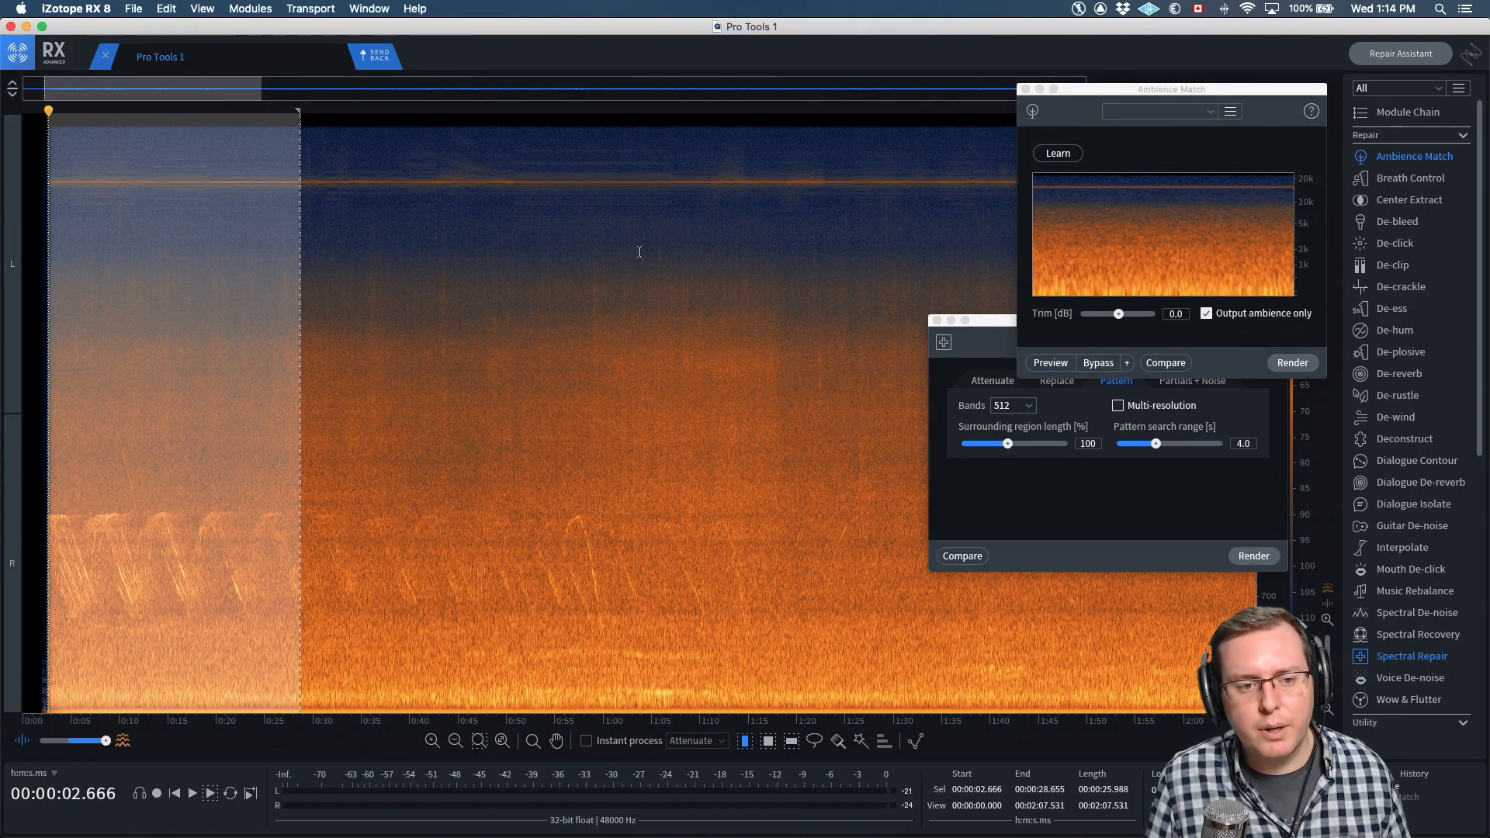
click(1027, 90)
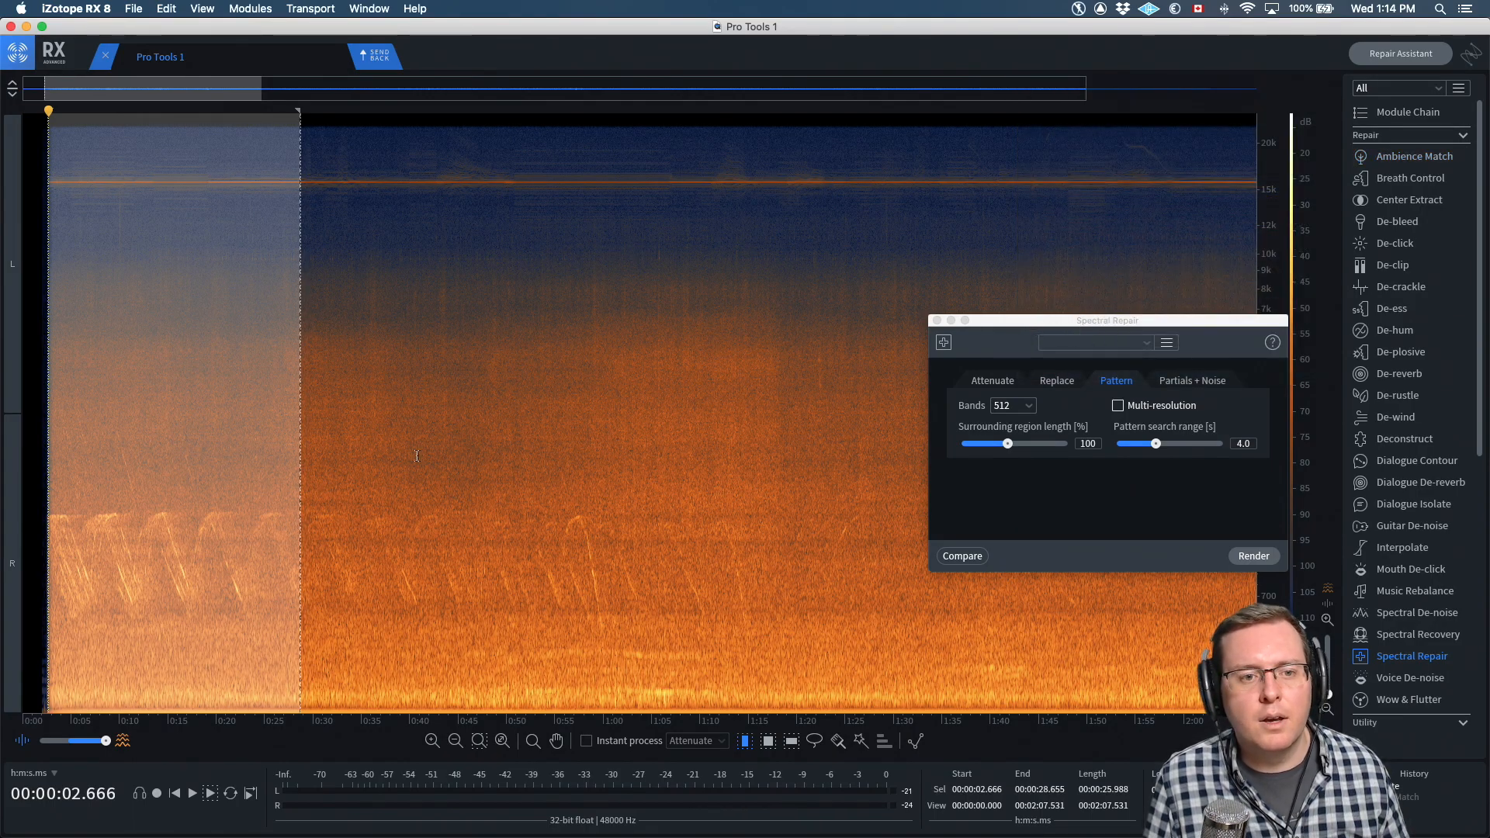
click(191, 473)
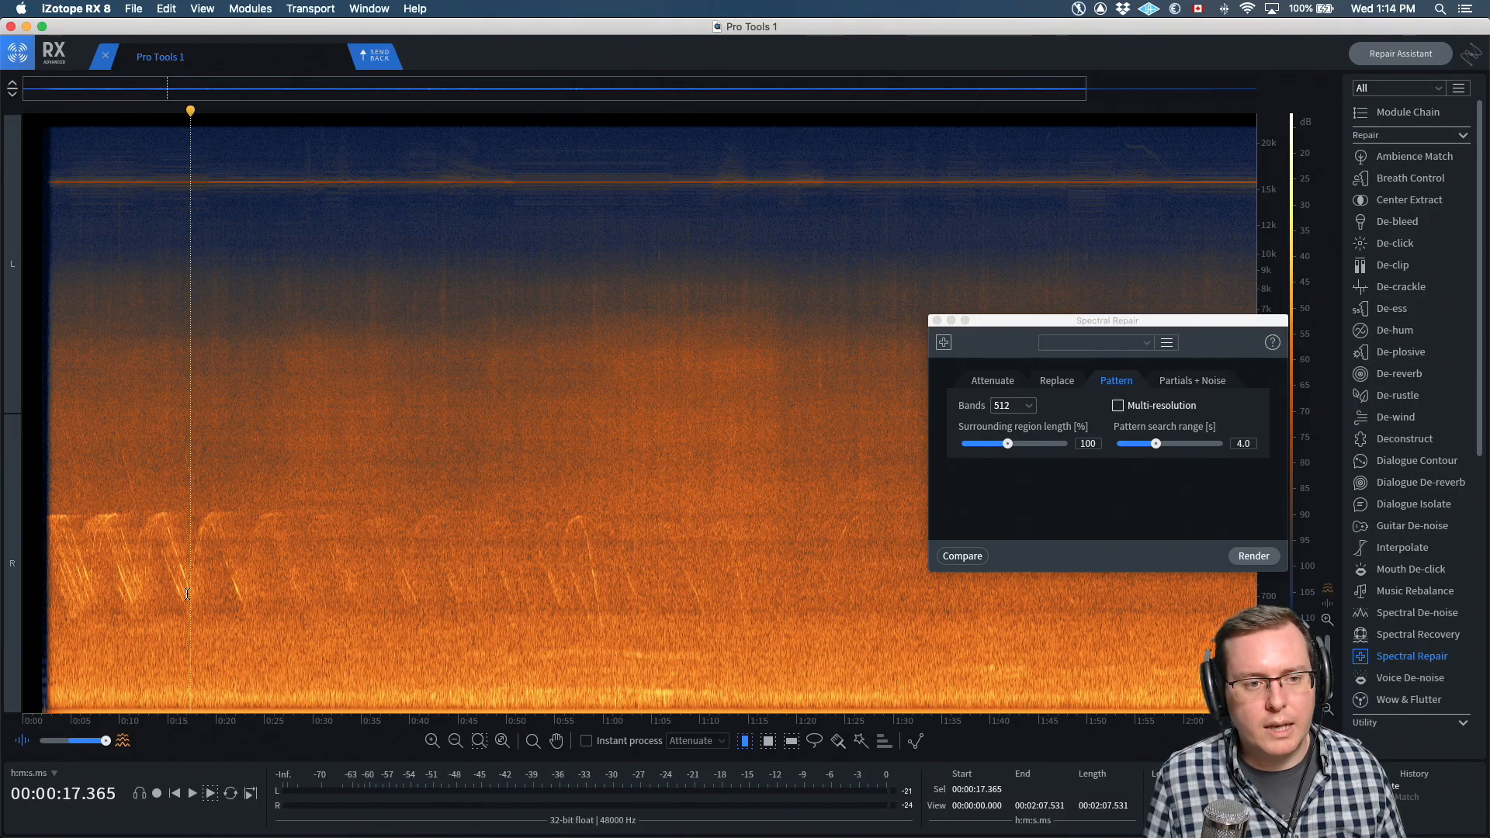
Review Spectral Repair's Partials + Noise mode against the opening siren sweeps, then set the module to Attenuate
click(1173, 383)
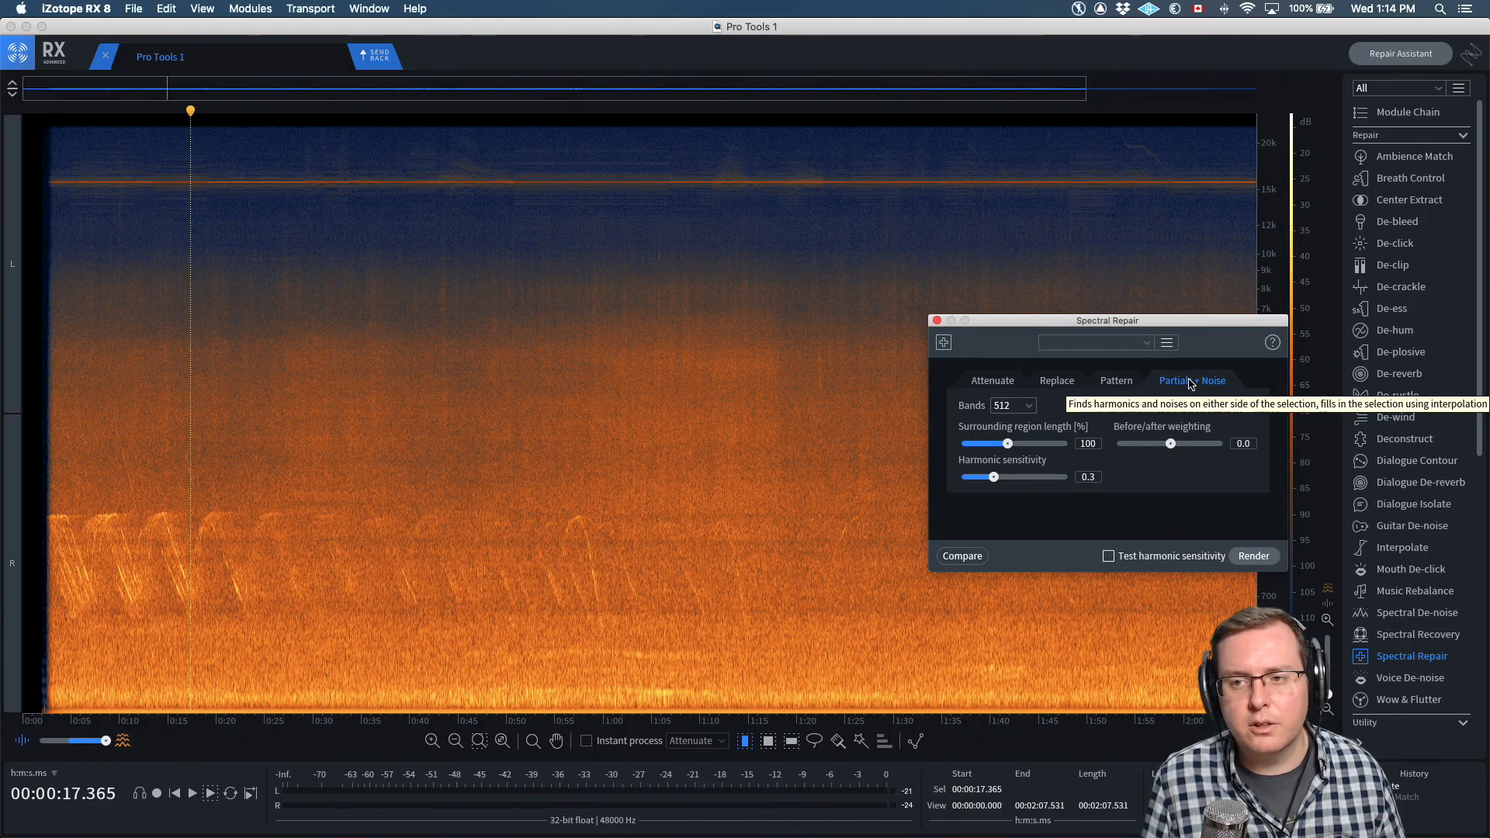
scroll(72, 544, up, 5)
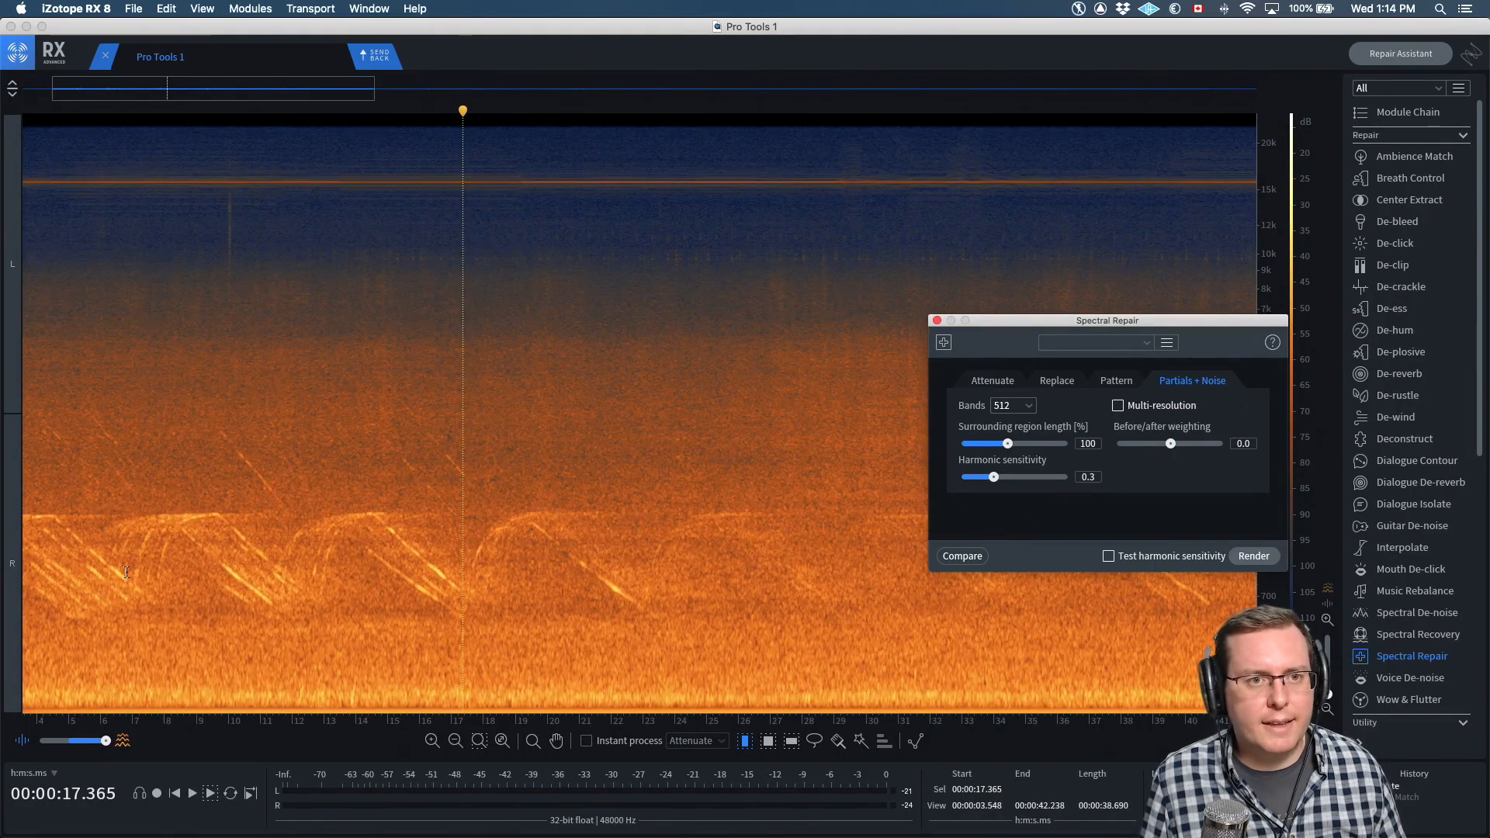
drag(244, 92, 215, 92)
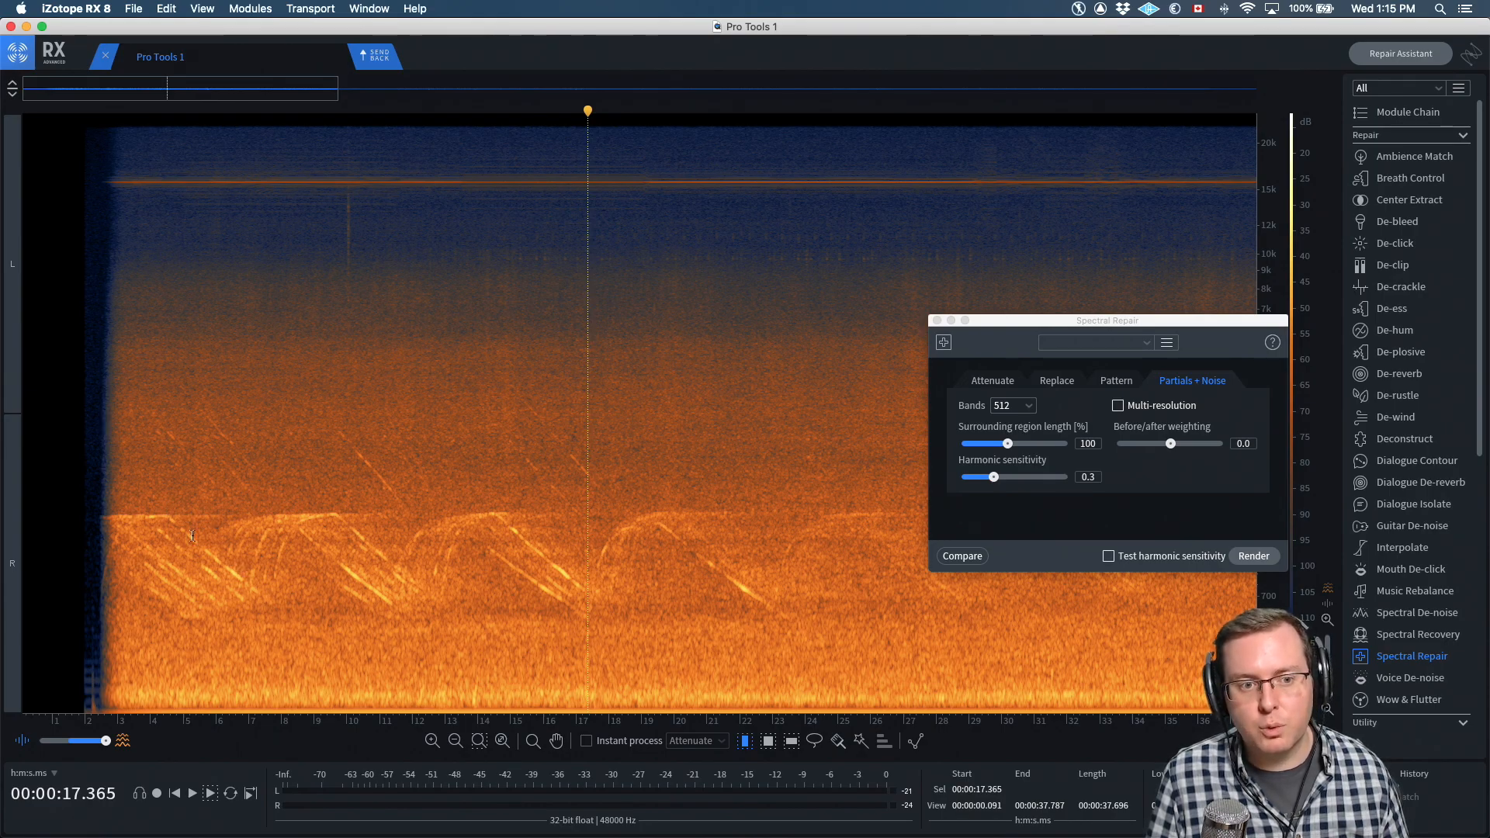
click(994, 381)
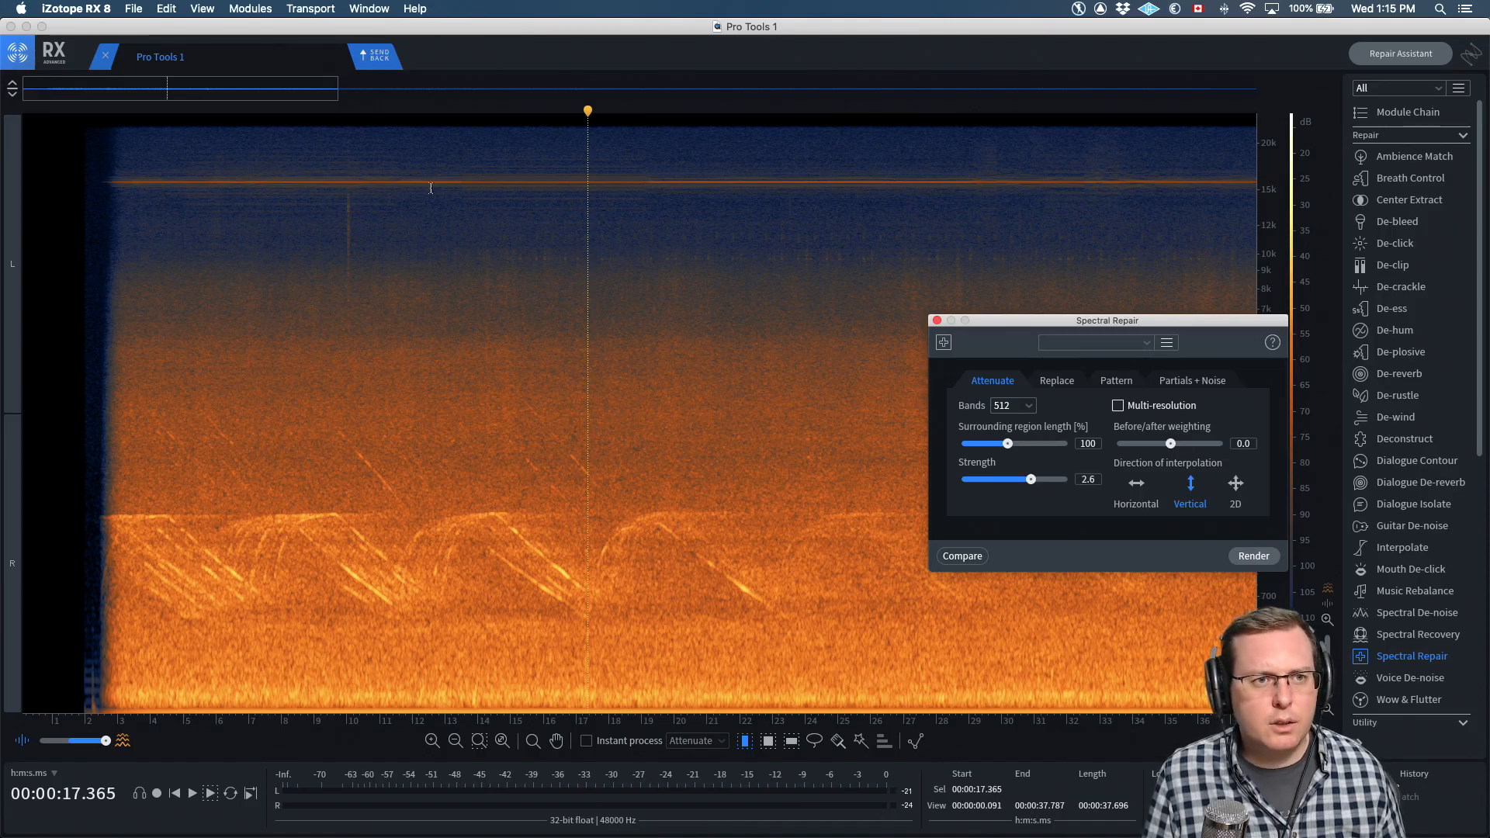
Close the current Pro Tools 1 recording and switch to Pro Tools, finding the siren clips around the four-minute mark
click(107, 57)
key(super+Tab)
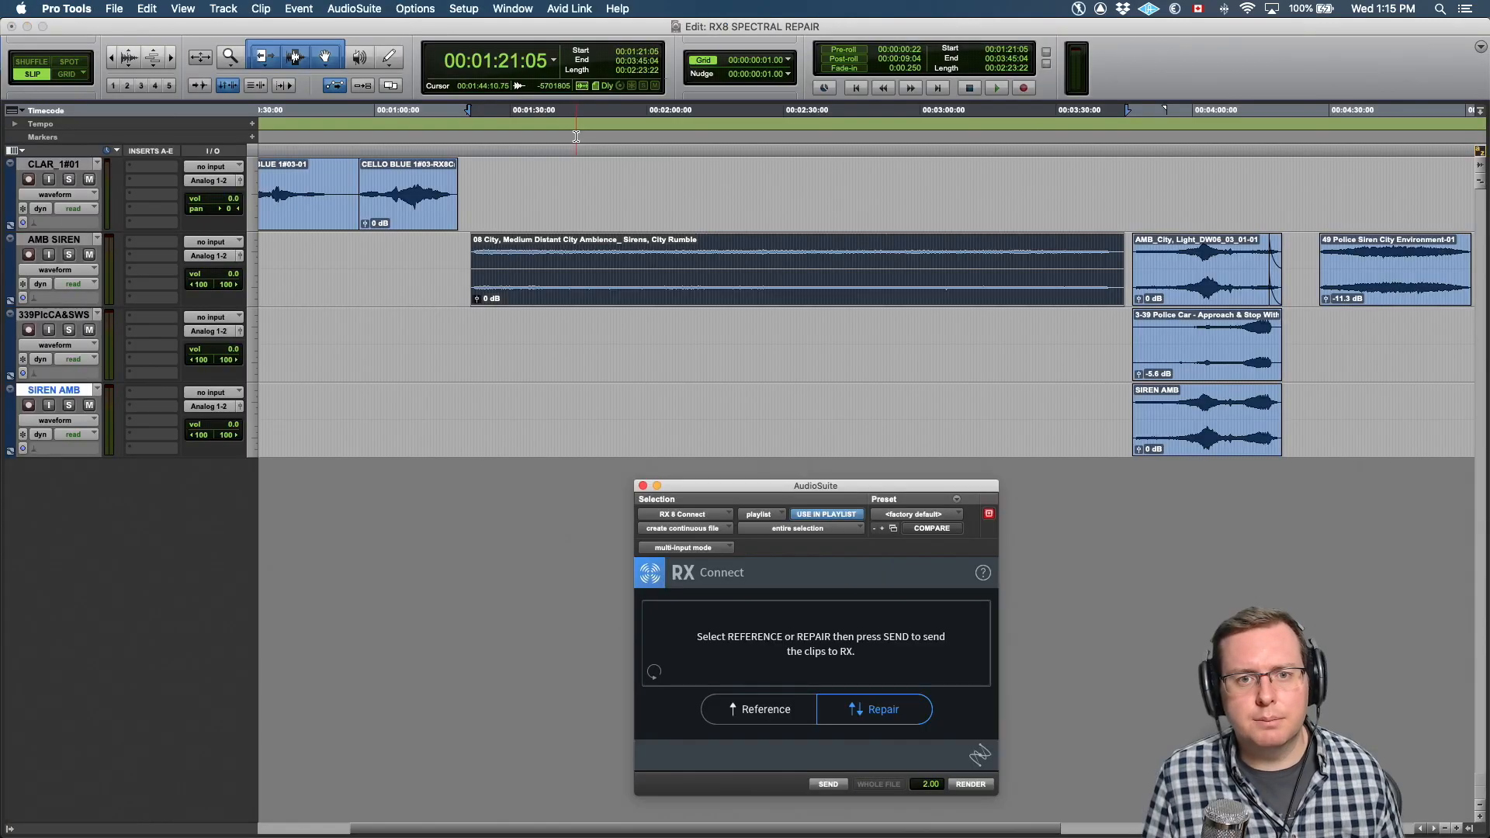
scroll(869, 201, right, 10)
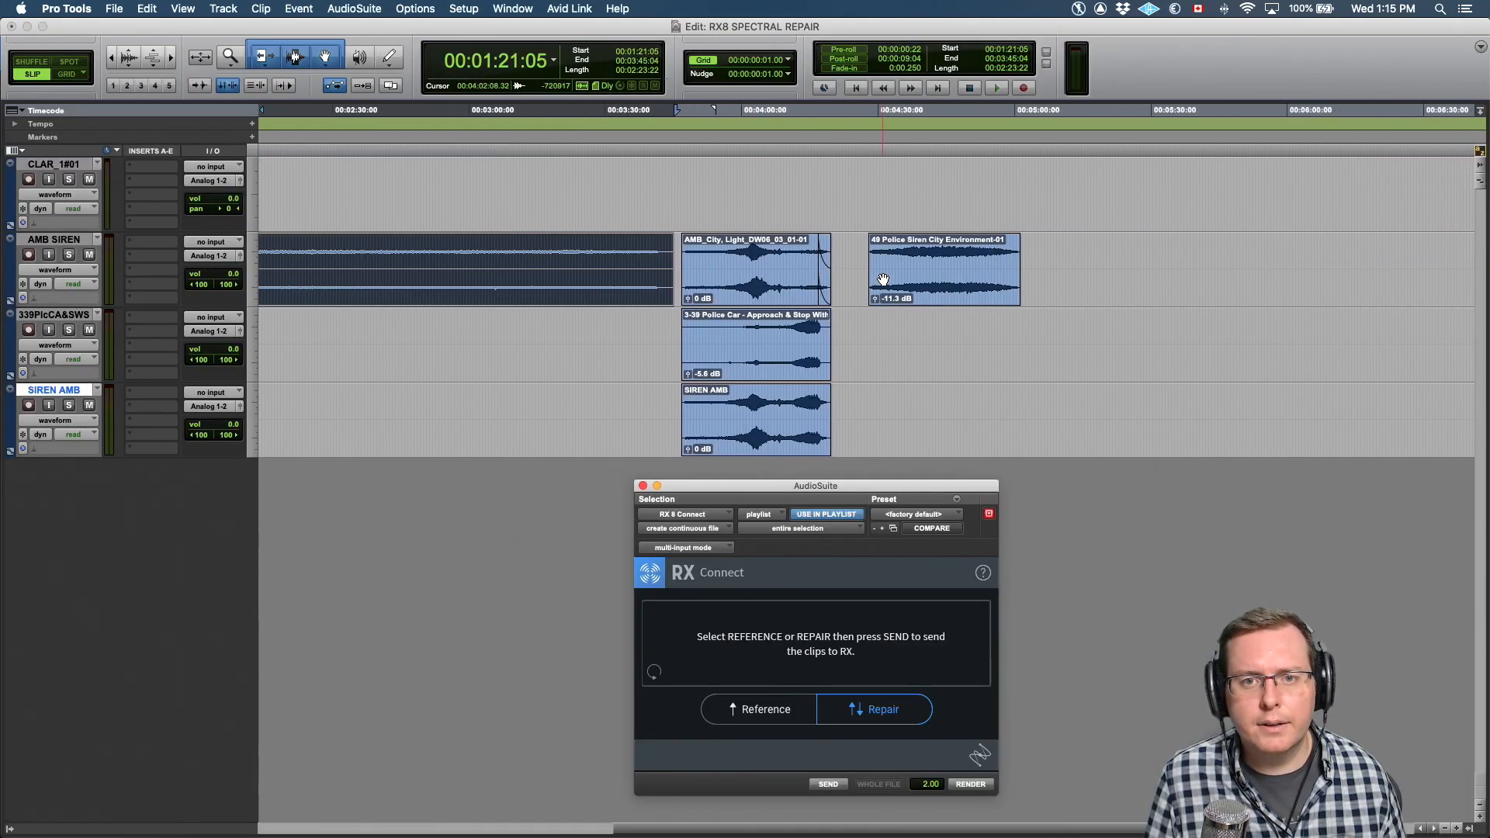
scroll(672, 251, right, 3)
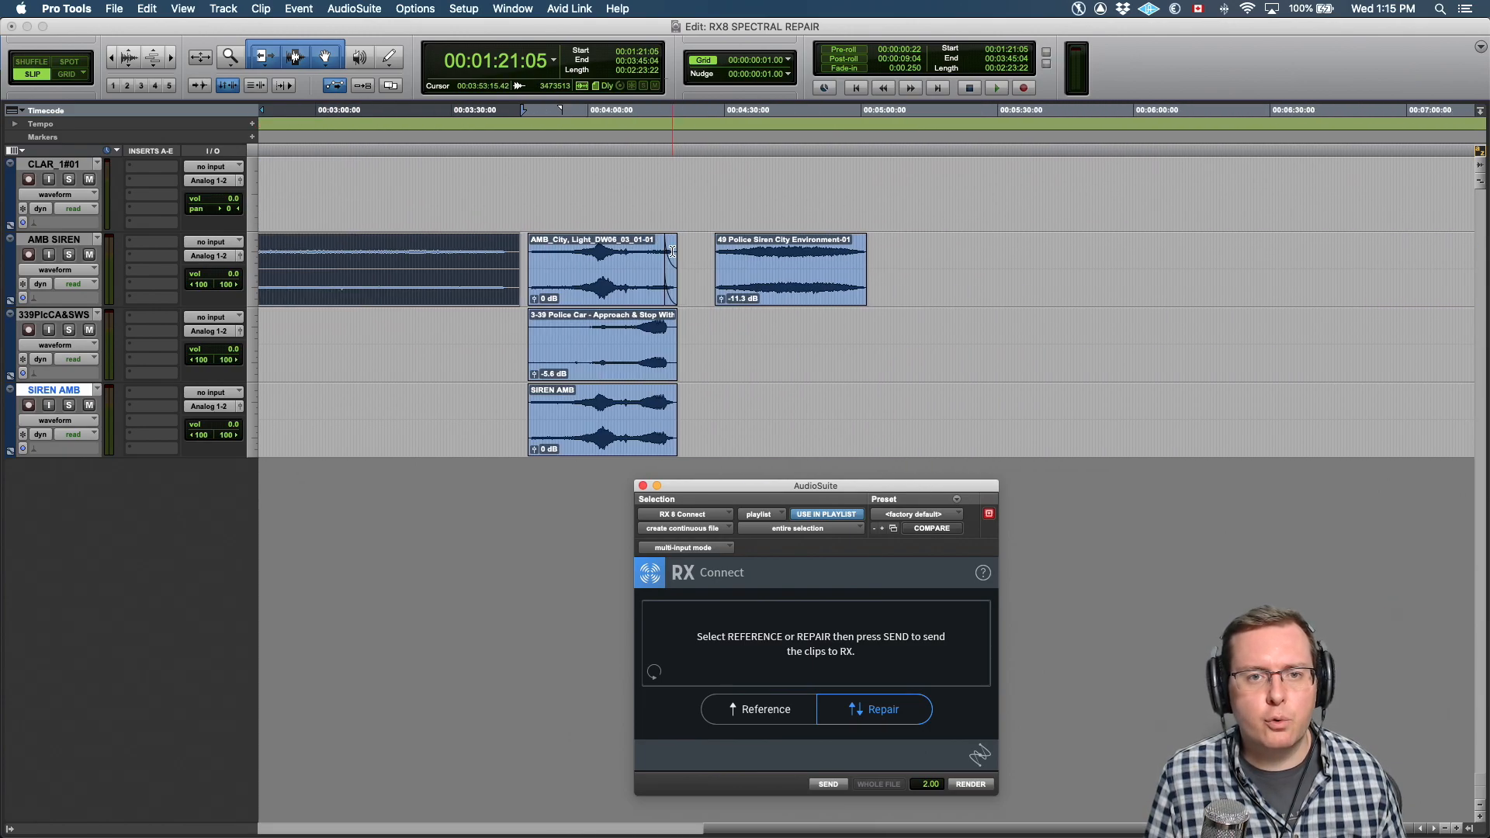
Solo the AMB SIREN track and play its AMB_City, Light clip from 00:03:58:12, placing the next start at 00:03:54:20
click(582, 251)
key(super+bracketright)
key(super+bracketright)
click(865, 253)
key(shift+s)
key(space)
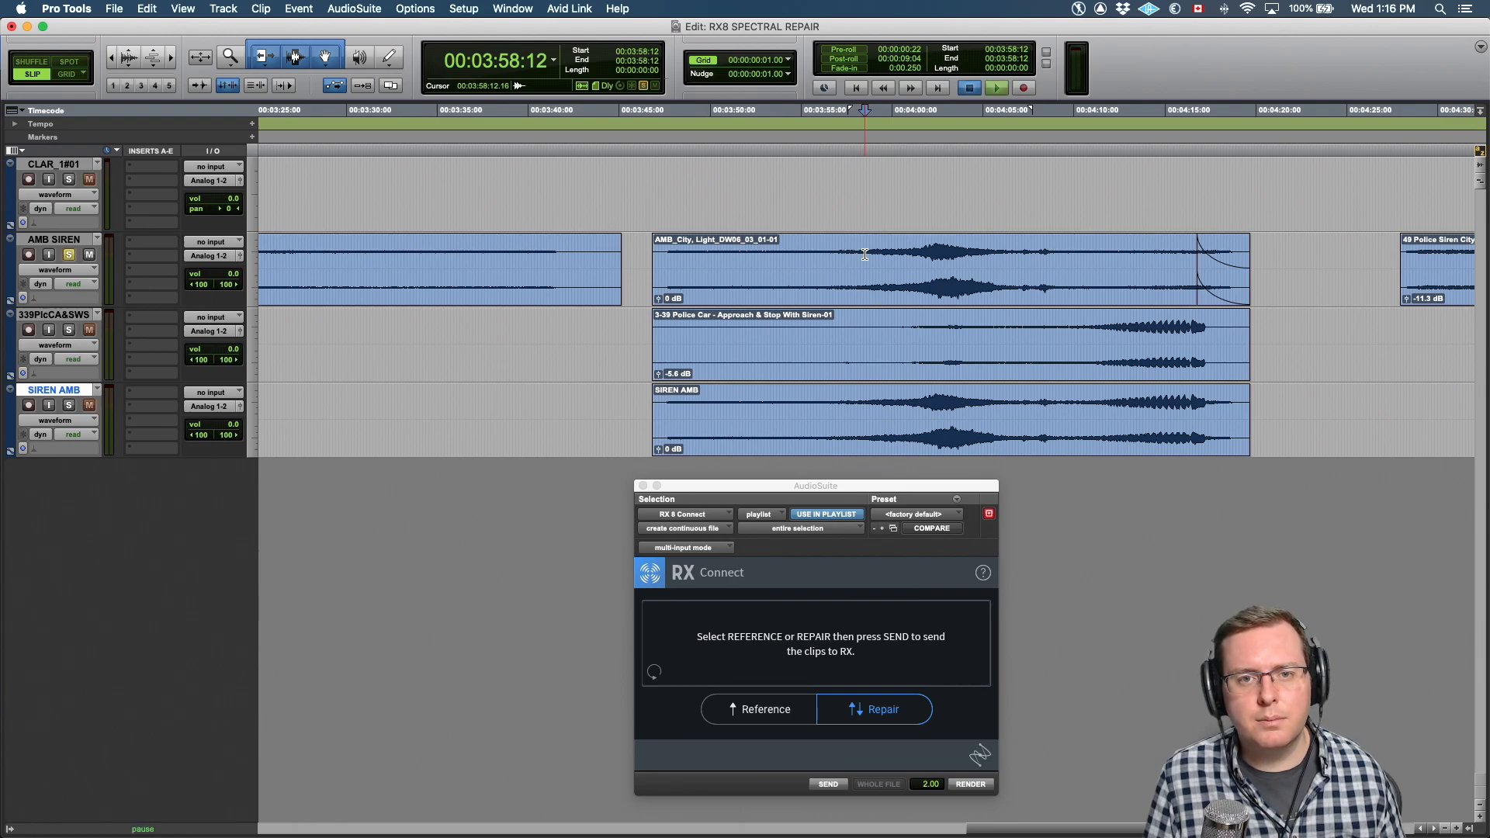
click(798, 254)
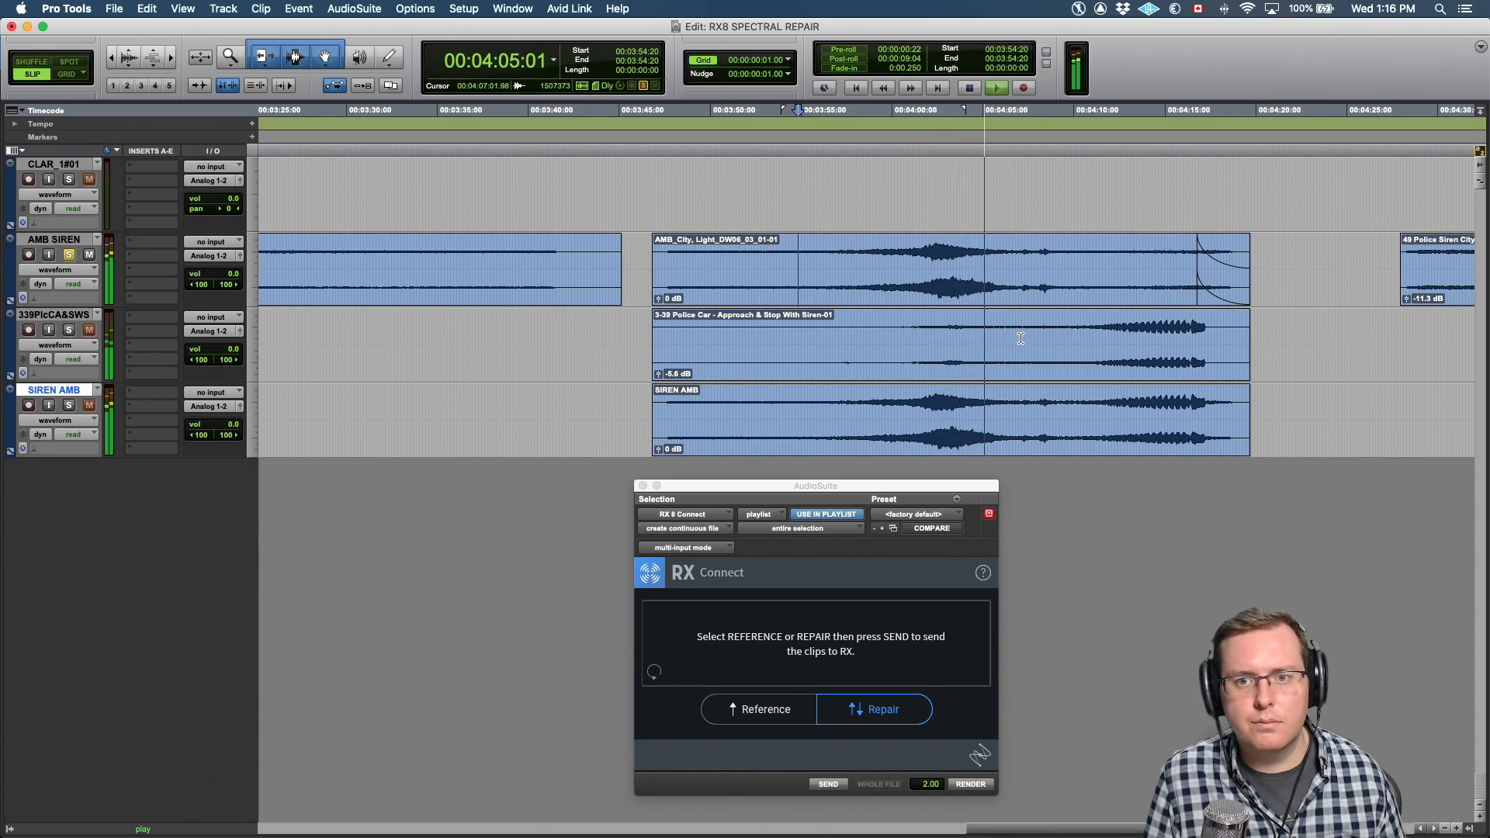
Solo the 339PicCA&SWS track and listen to the police car clip from 00:04:00:05 and from 00:04:15:00
click(1058, 332)
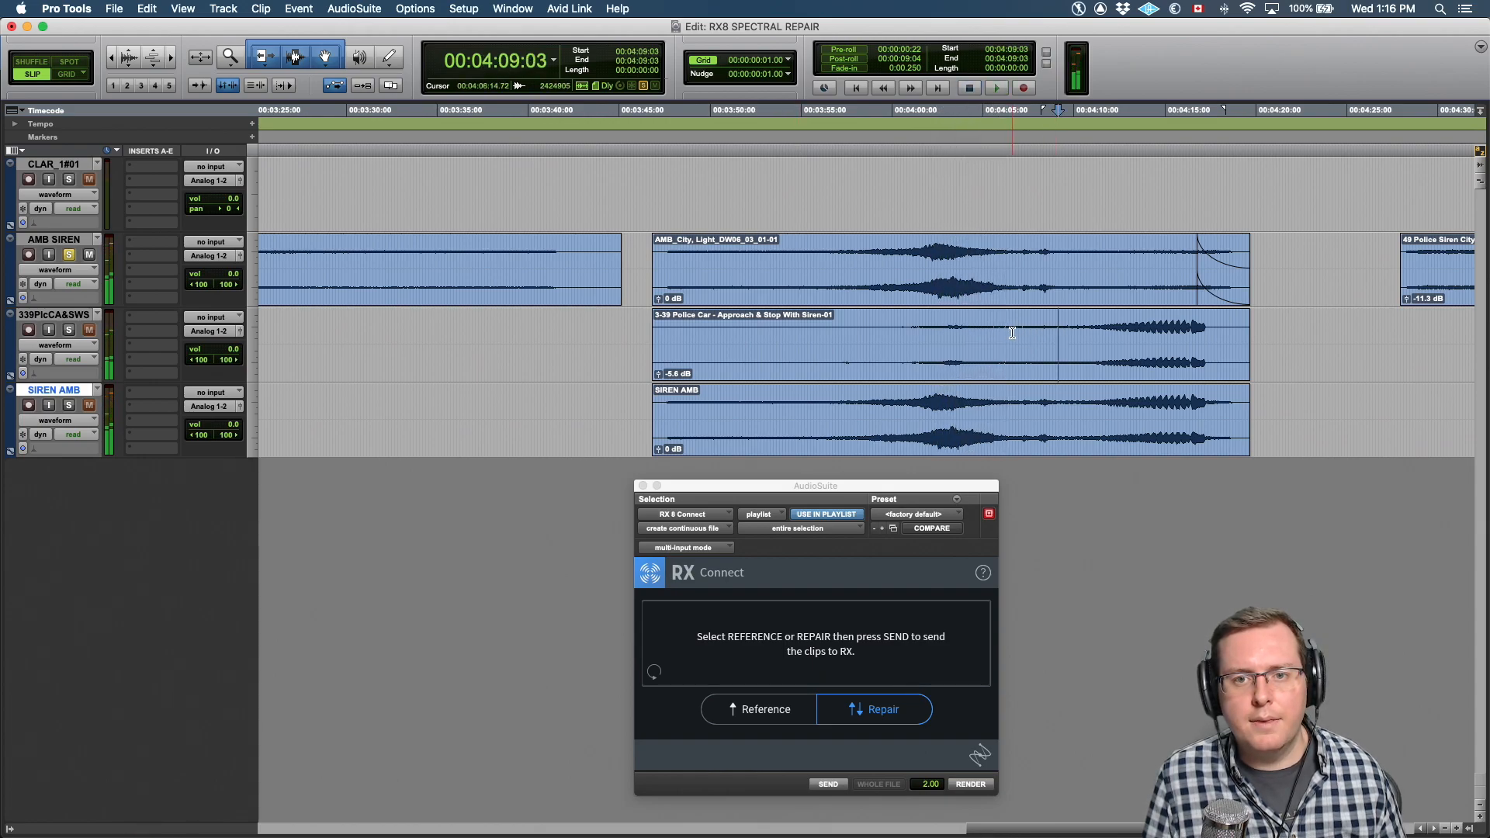
click(895, 330)
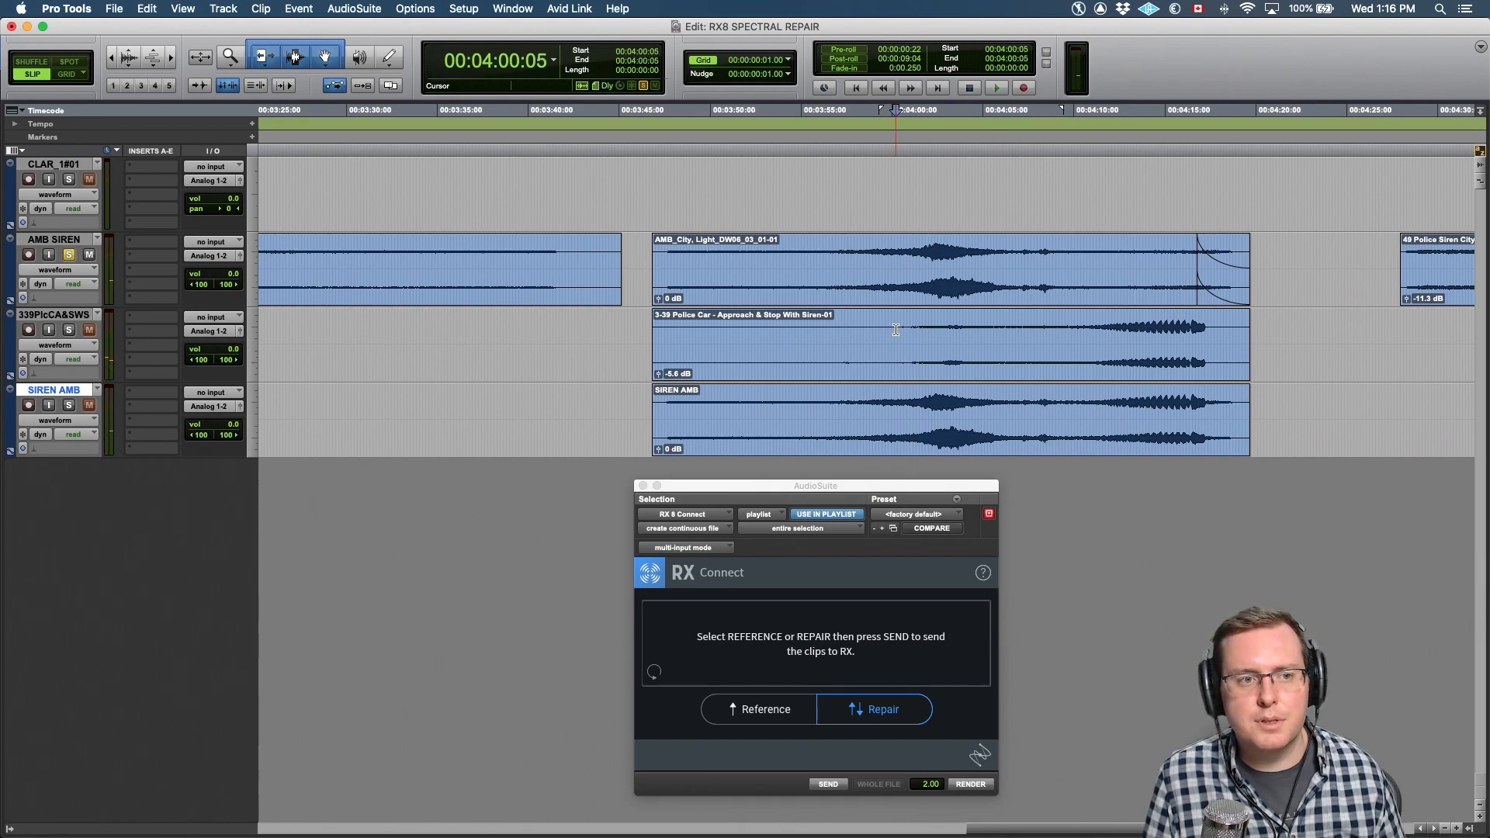
key(space)
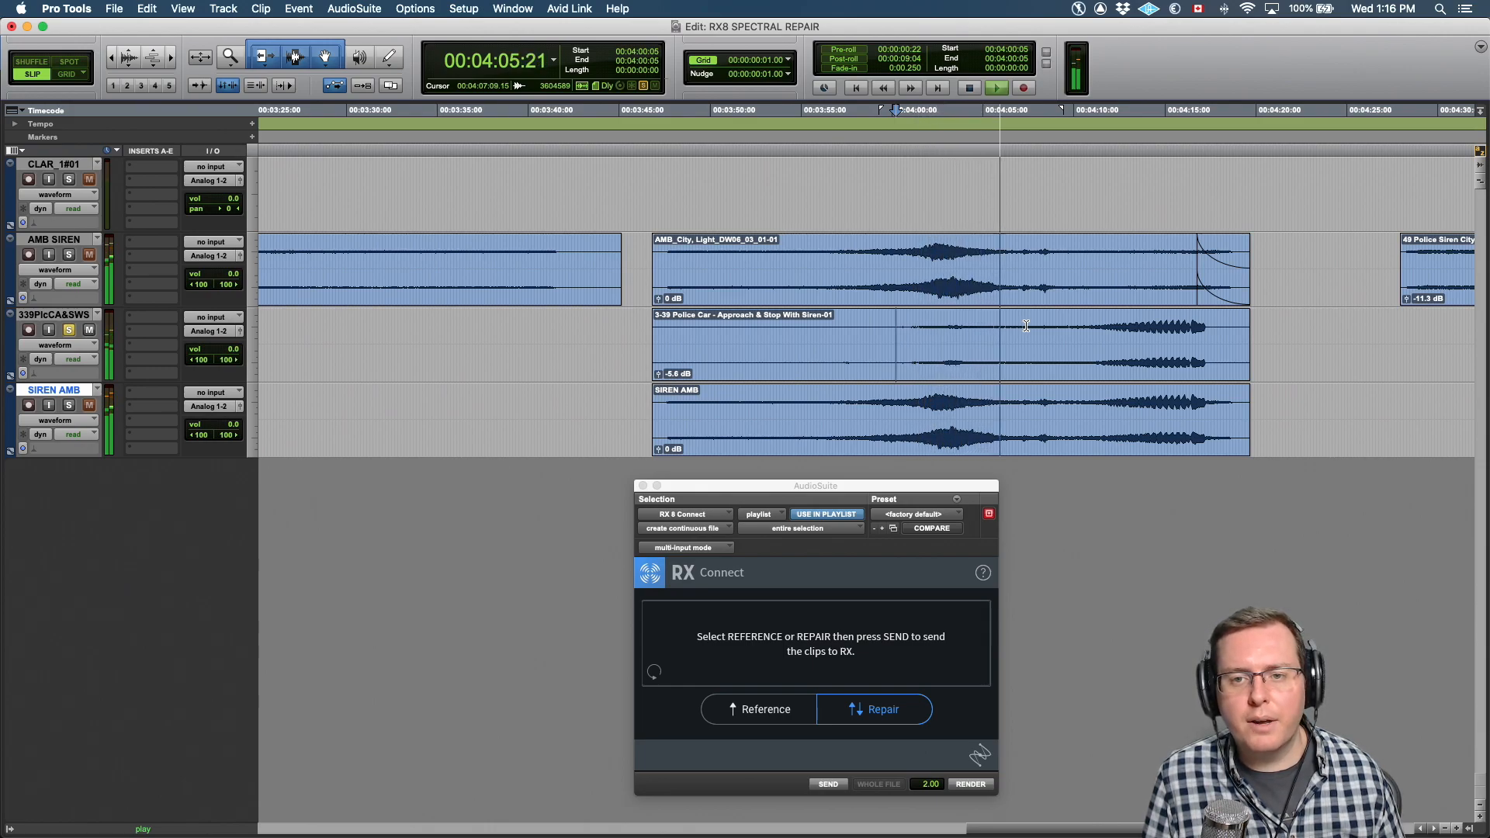
key(space)
key(space)
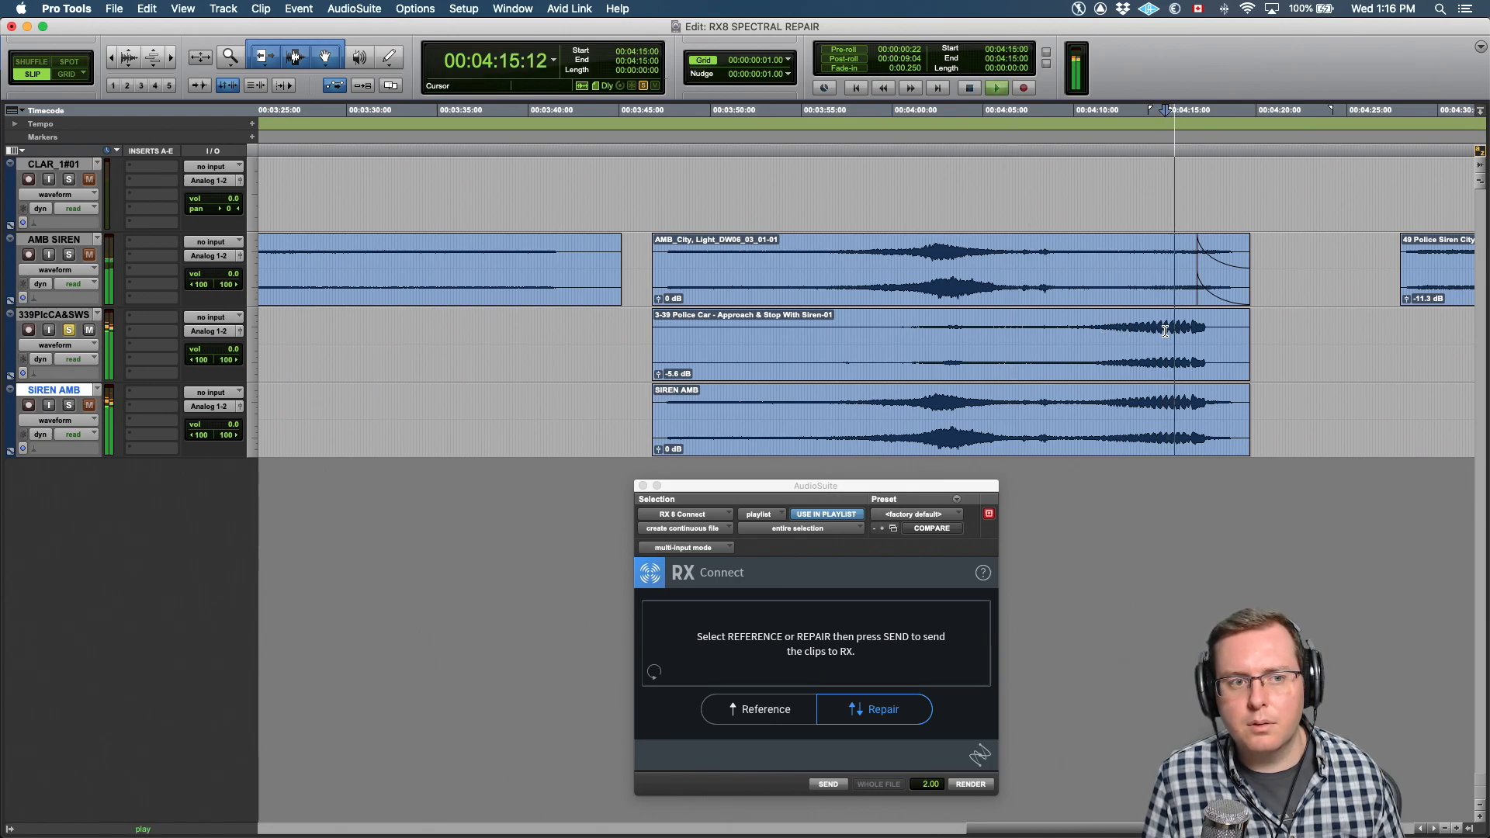
key(space)
Select the combined SIREN AMB clip, solo its track, and send the clip to RX for repair
scroll(1113, 327, right, 10)
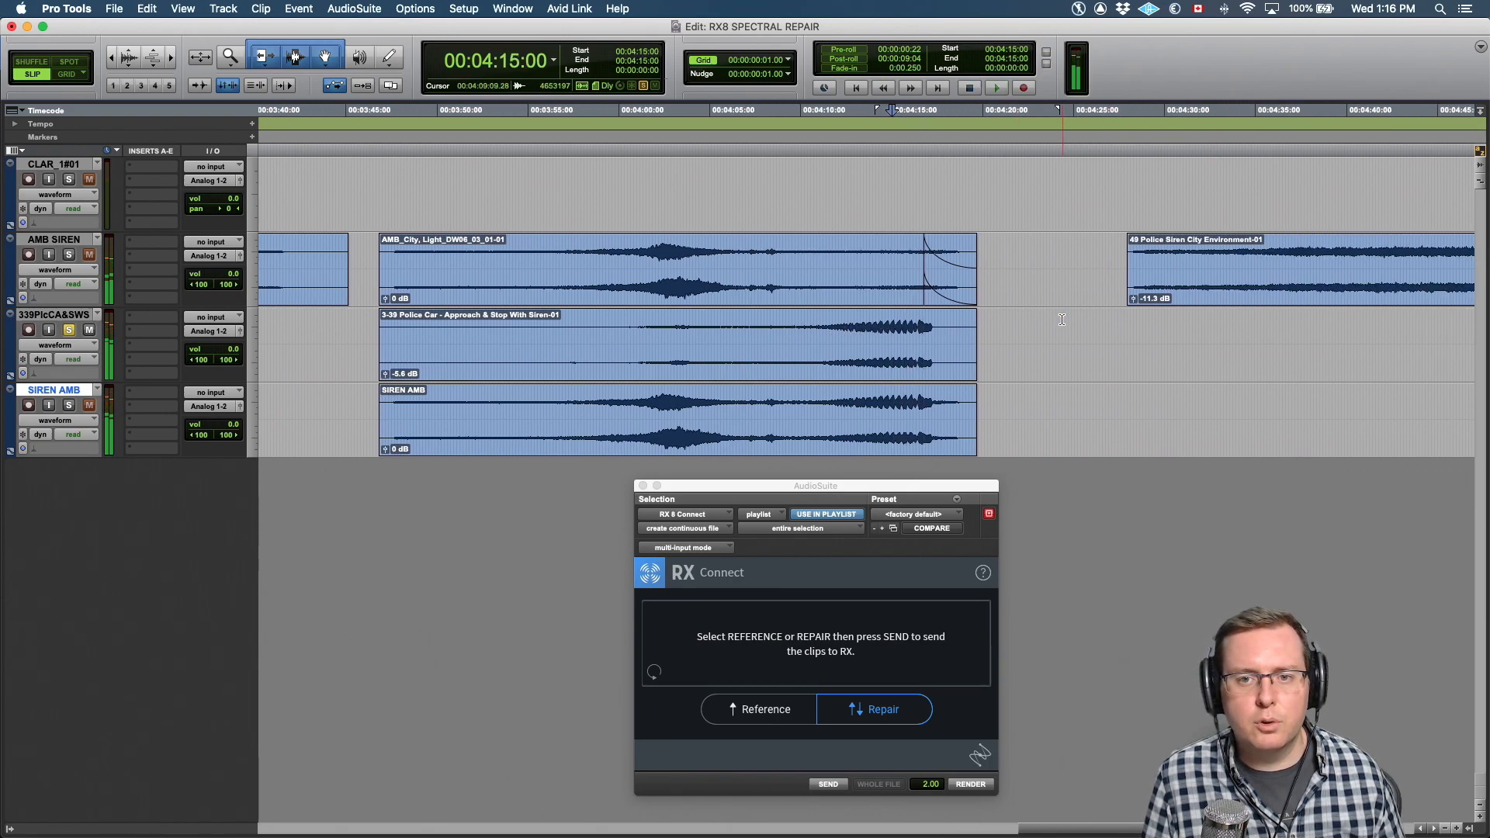
scroll(895, 314, left, 7)
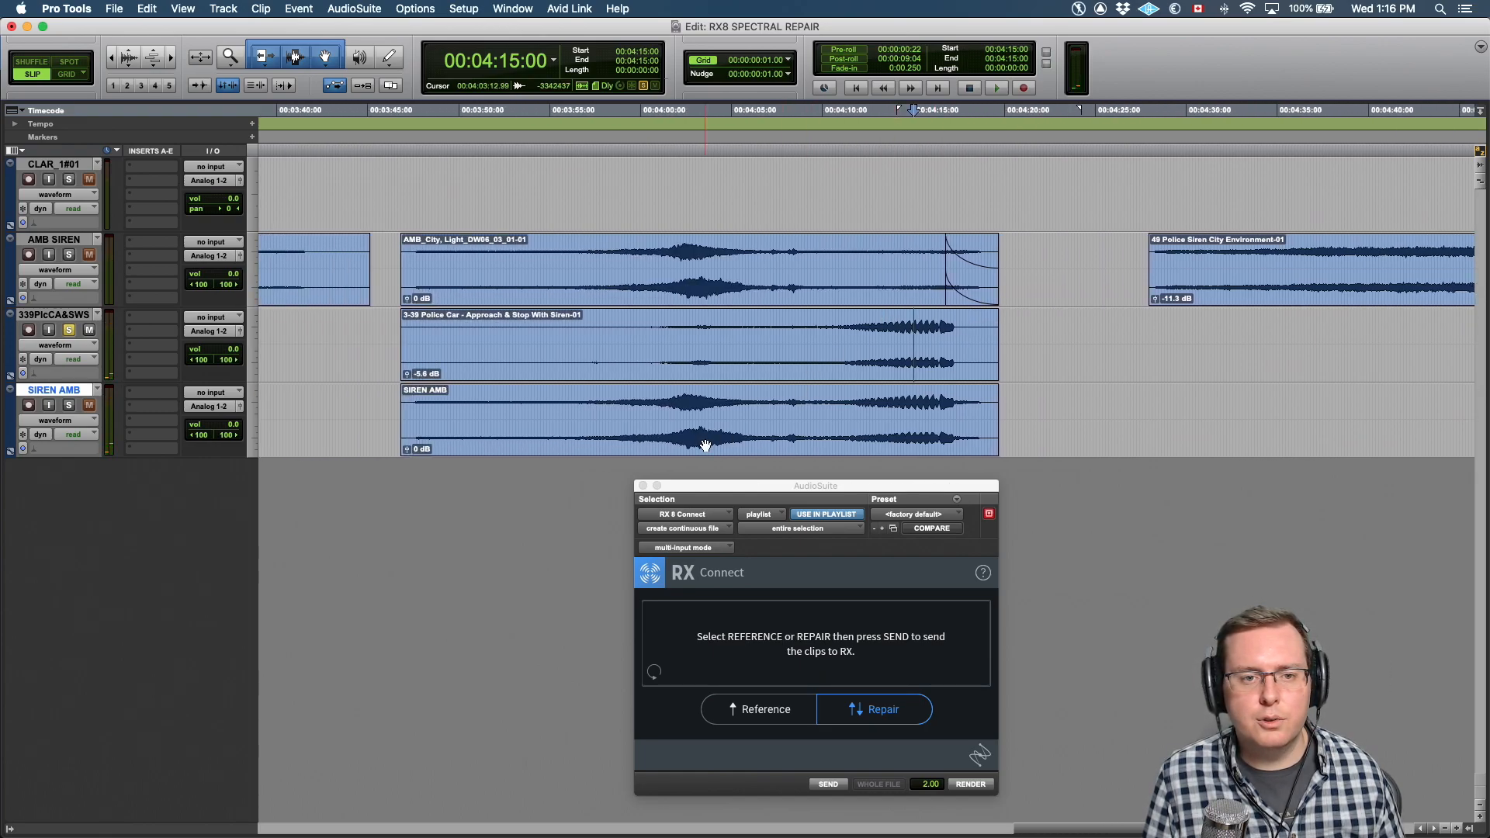
click(706, 446)
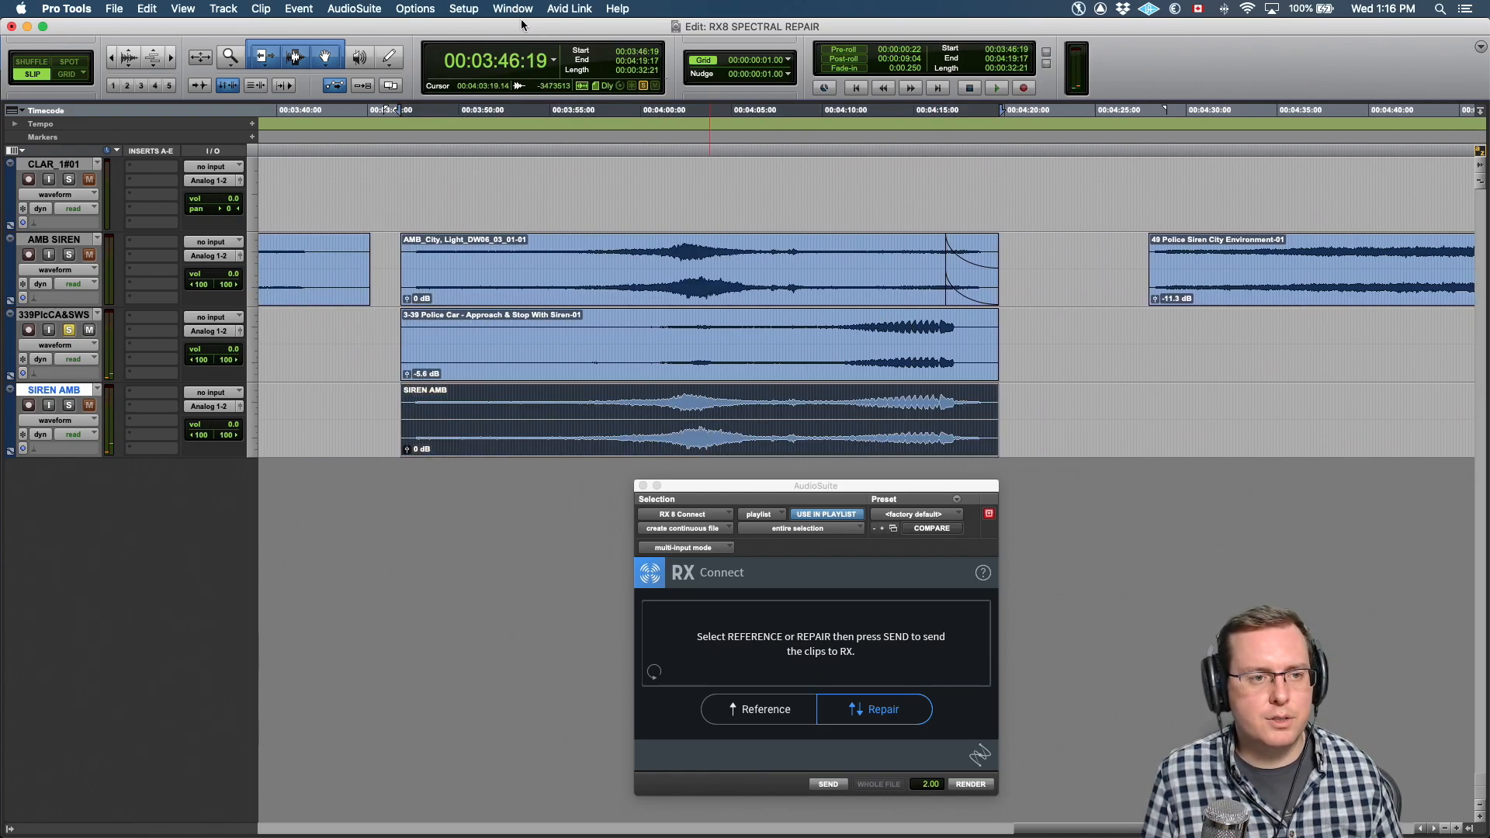
key(shift+s)
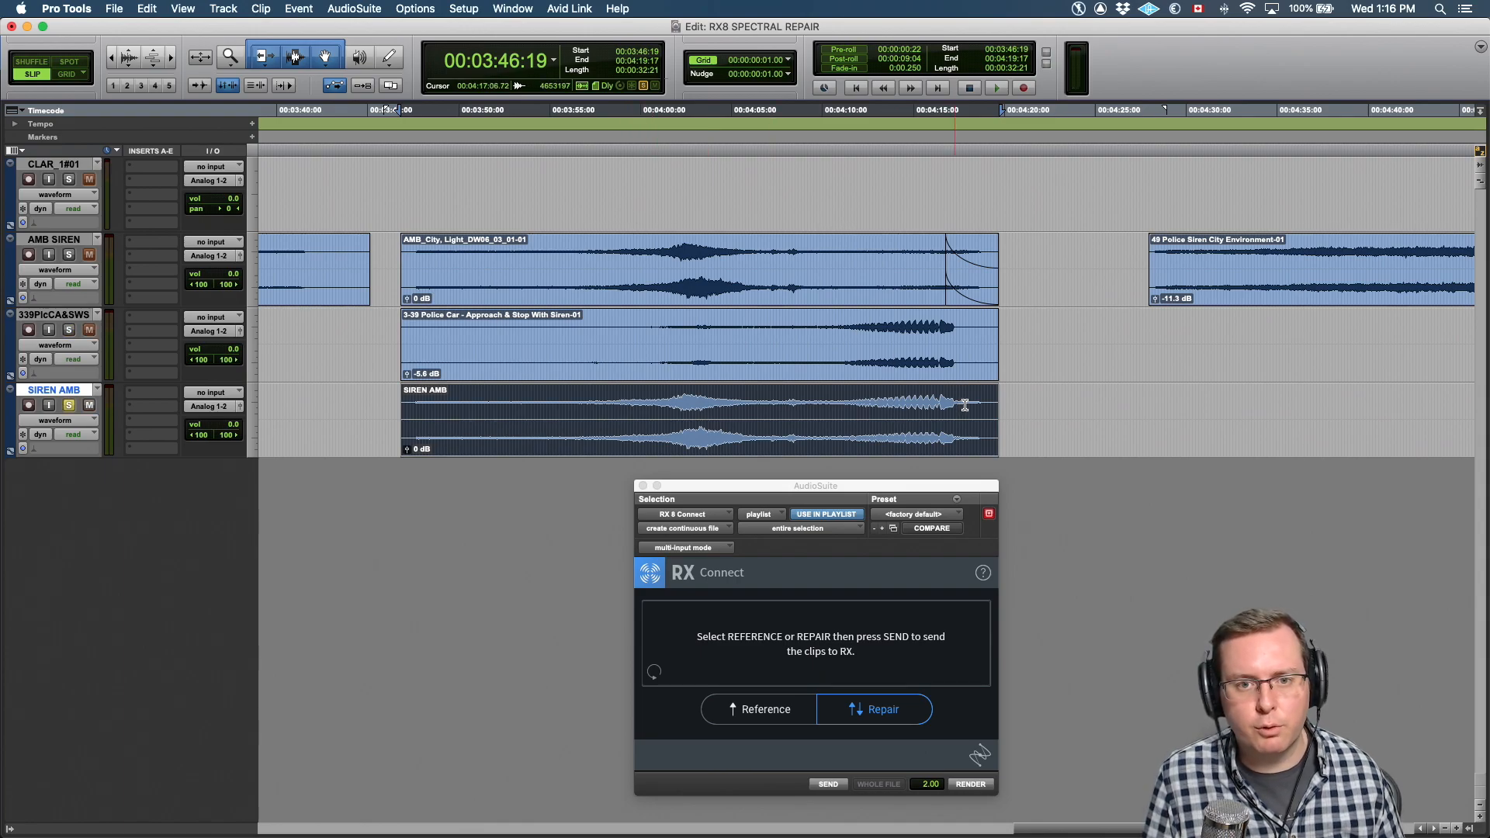
click(829, 784)
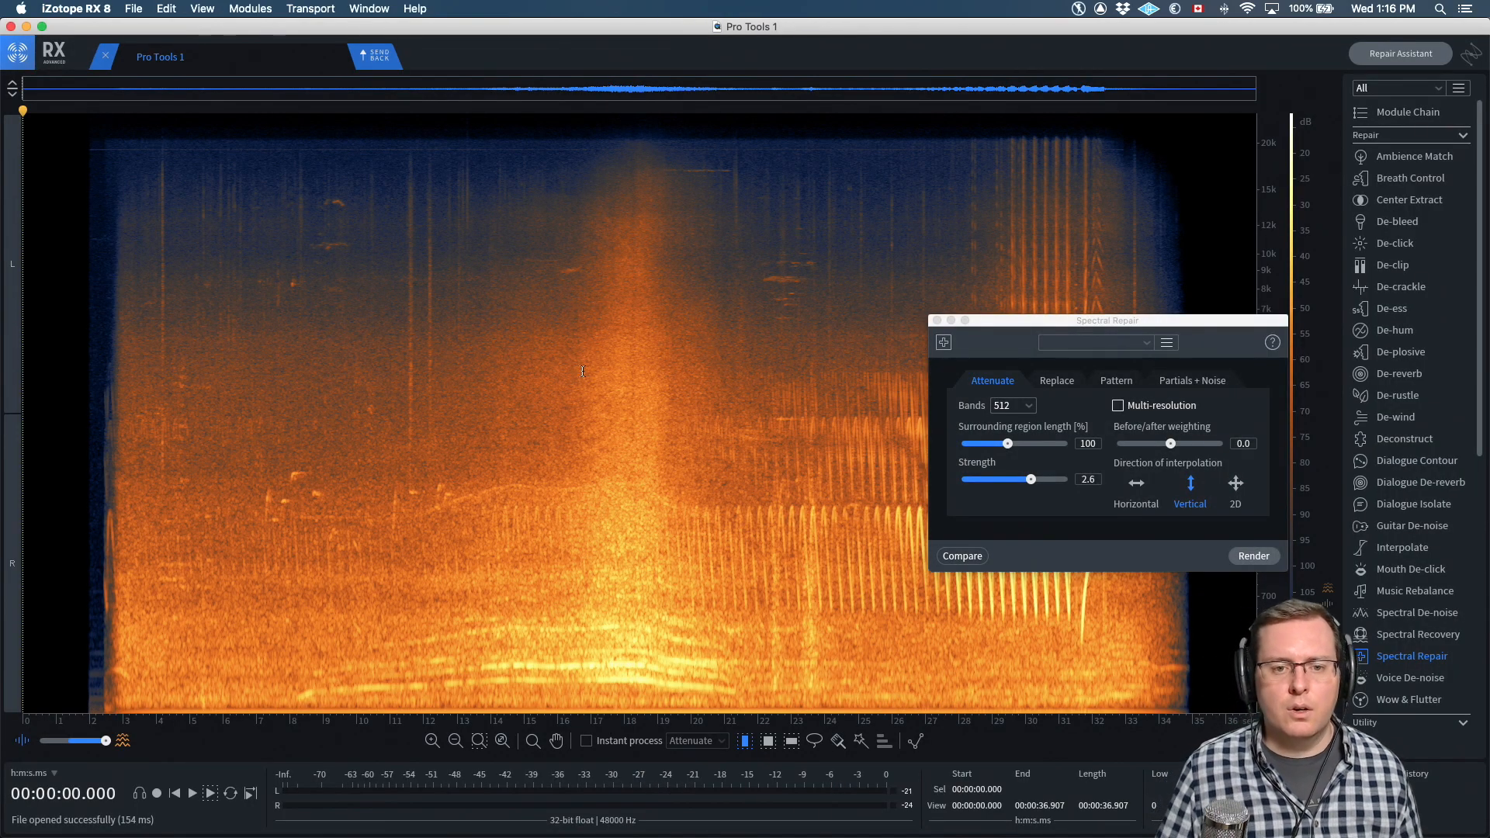
Brush-select the single siren sweep at about 21.4 to 21.7 seconds and render Spectral Repair Attenuate on it
drag(1032, 324, 1200, 378)
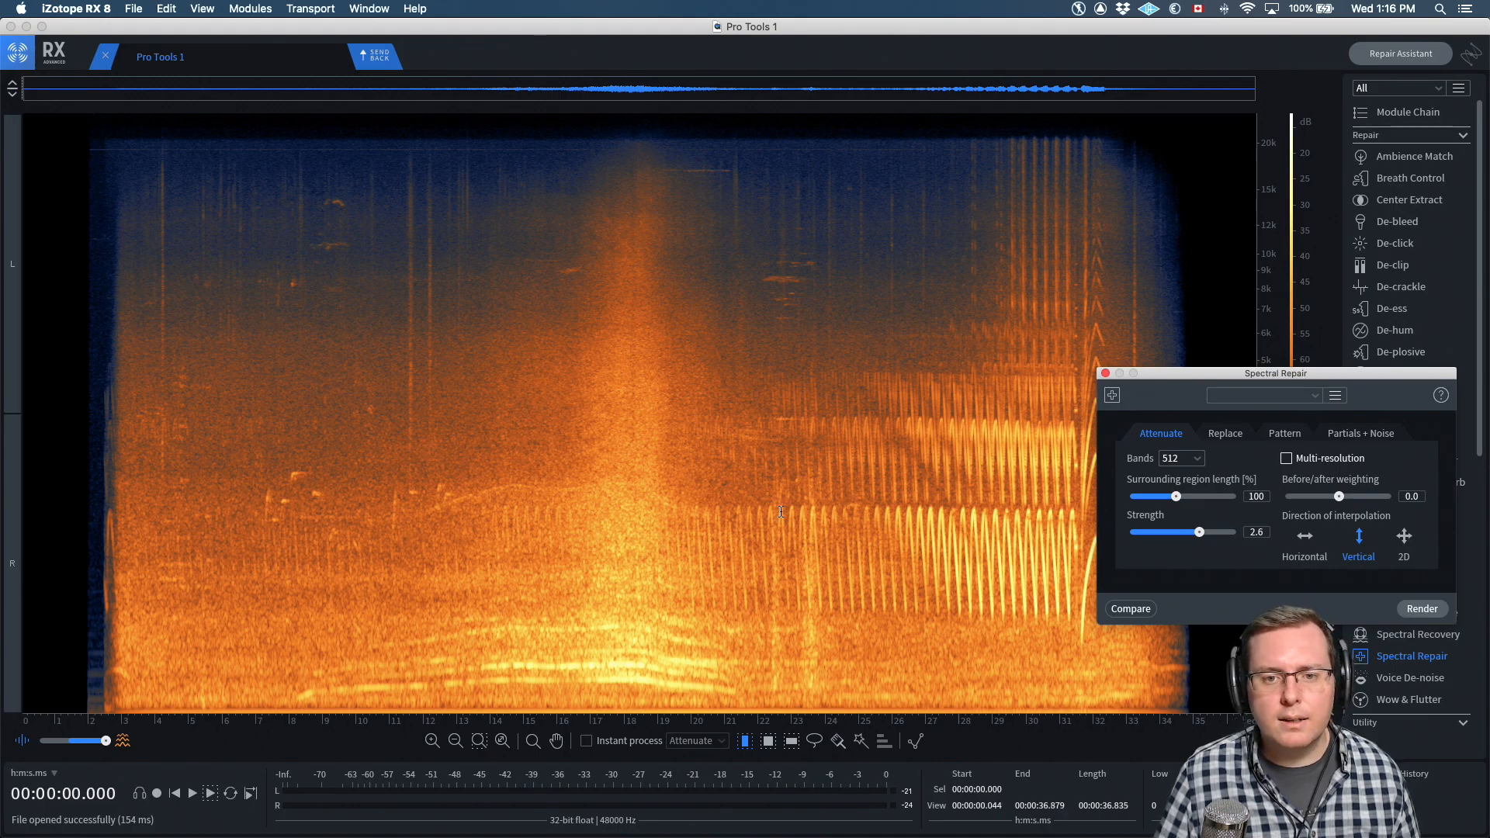
scroll(781, 512, up, 5)
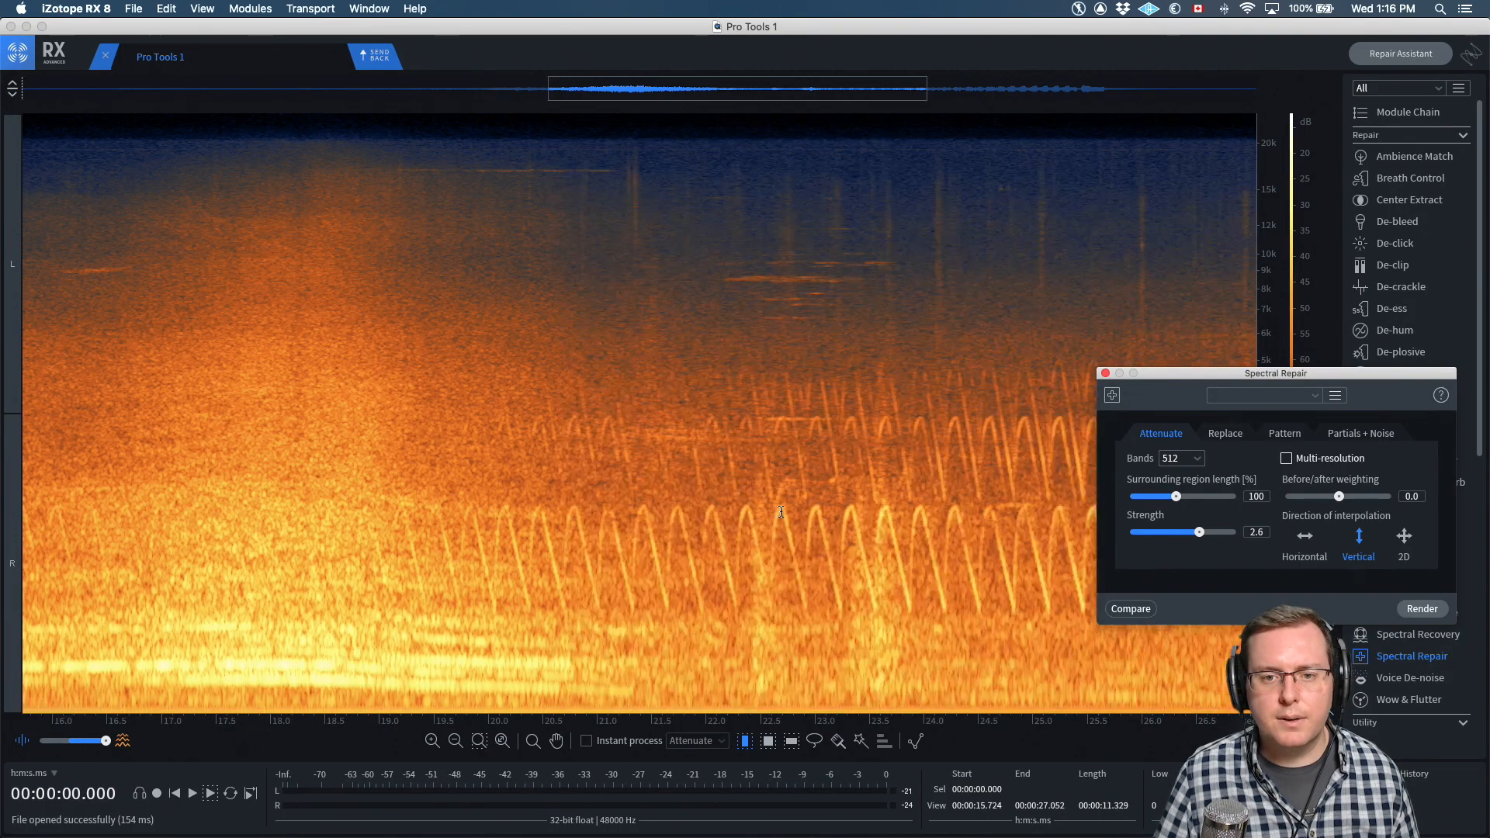
scroll(781, 512, up, 2)
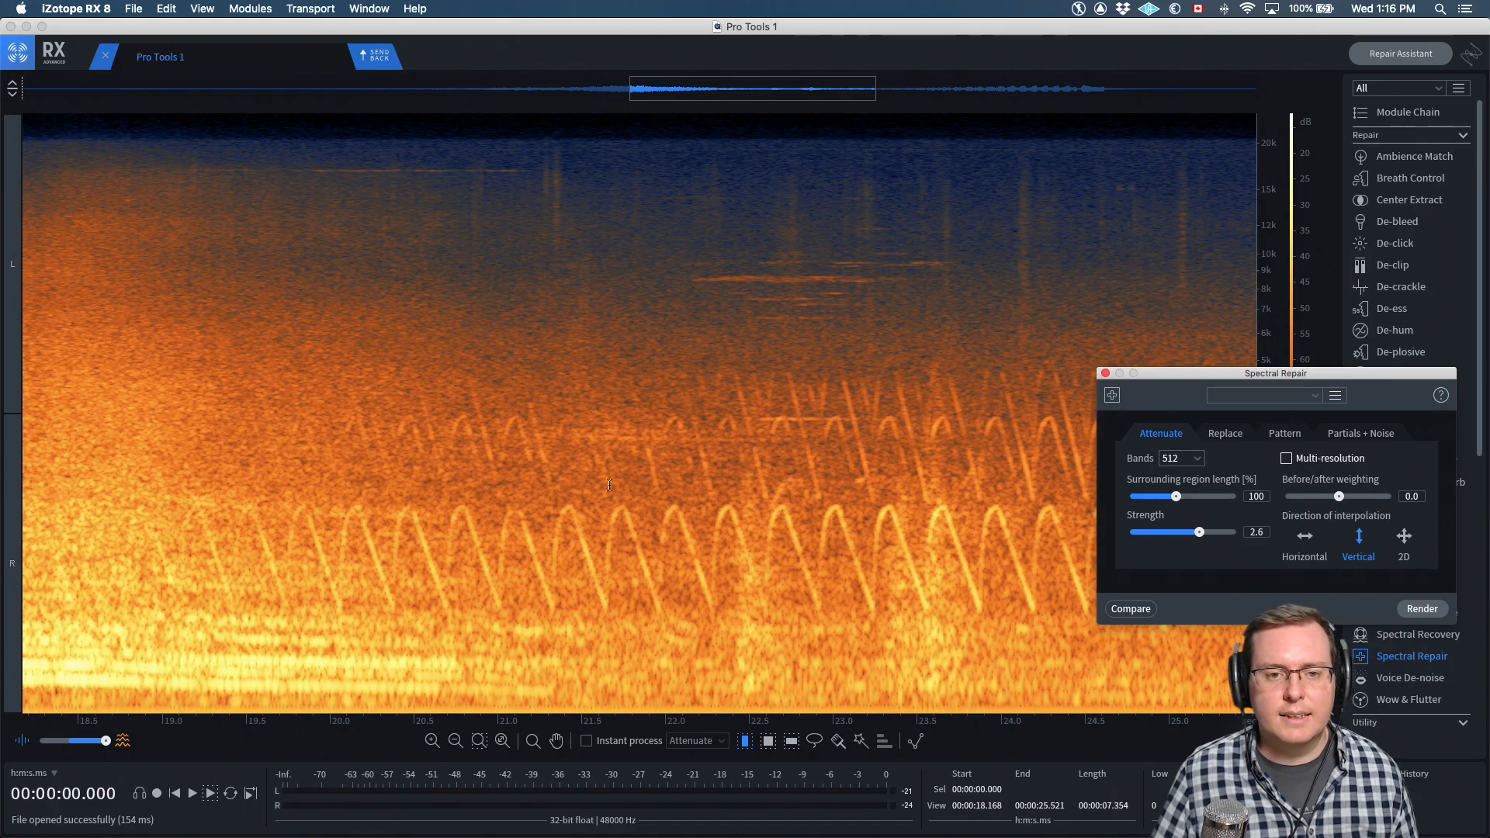
key(b)
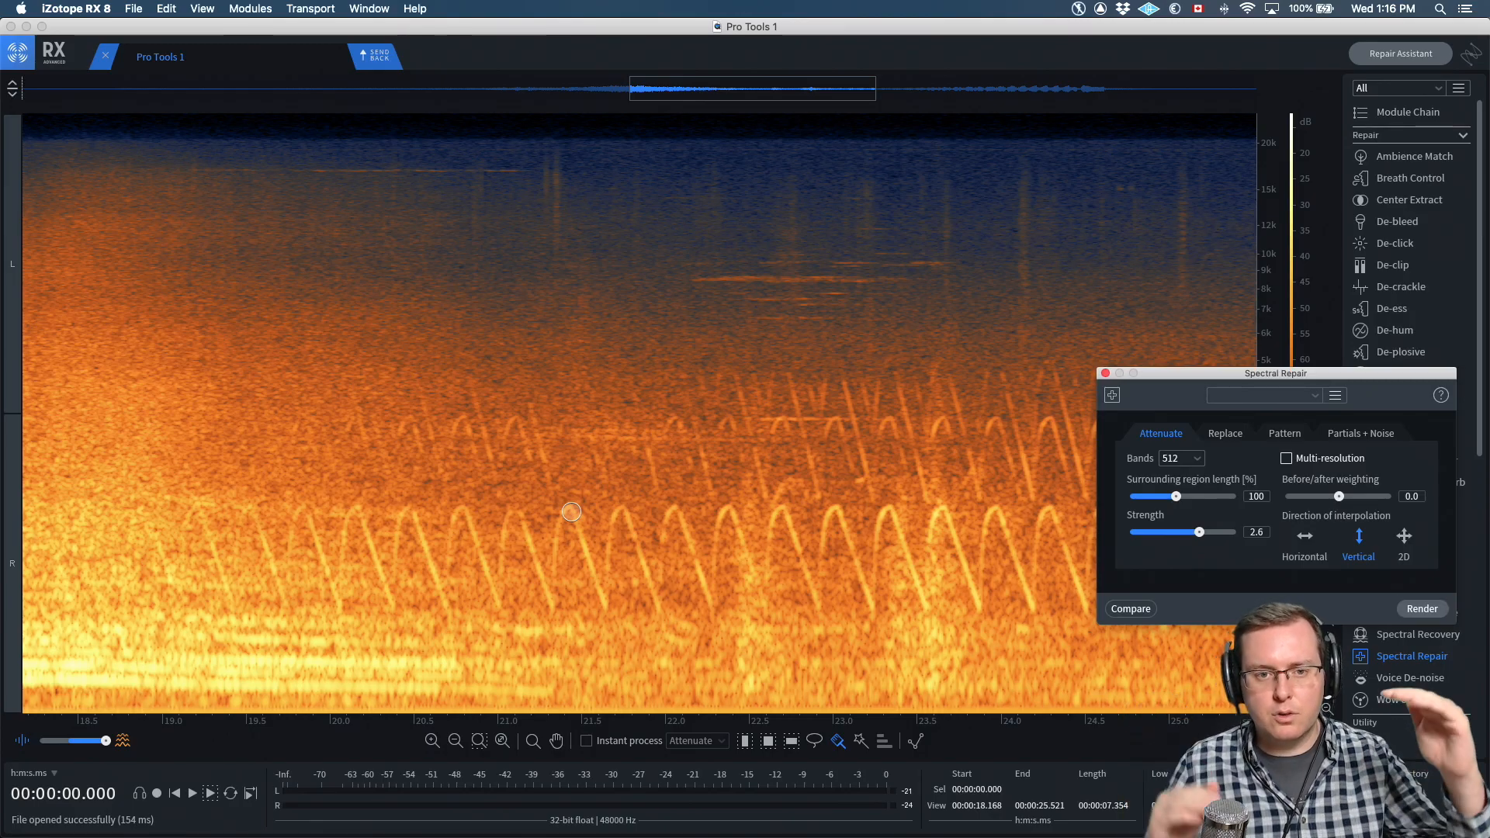
drag(570, 510, 602, 600)
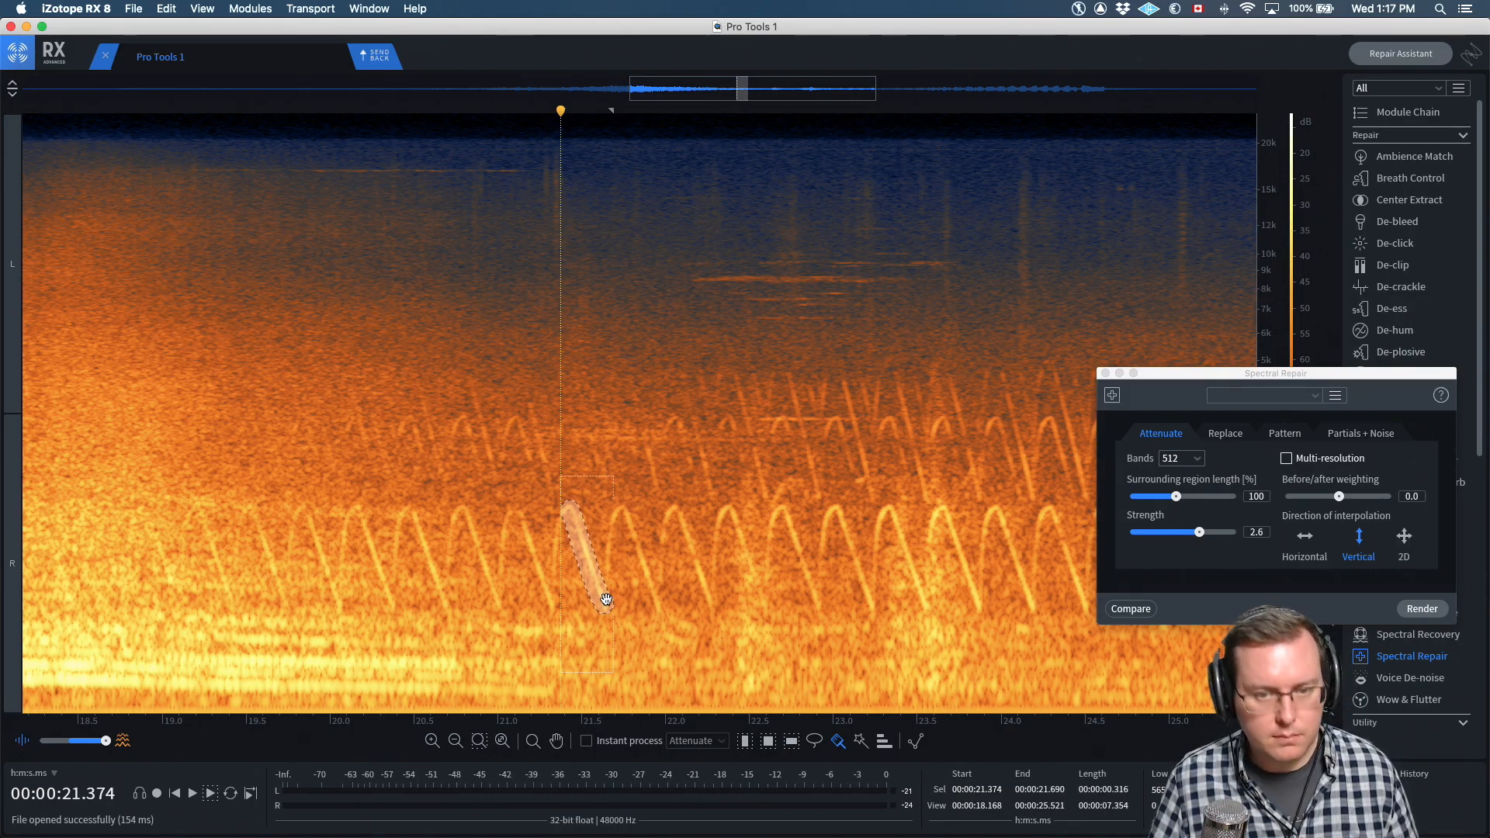
key(shift+5)
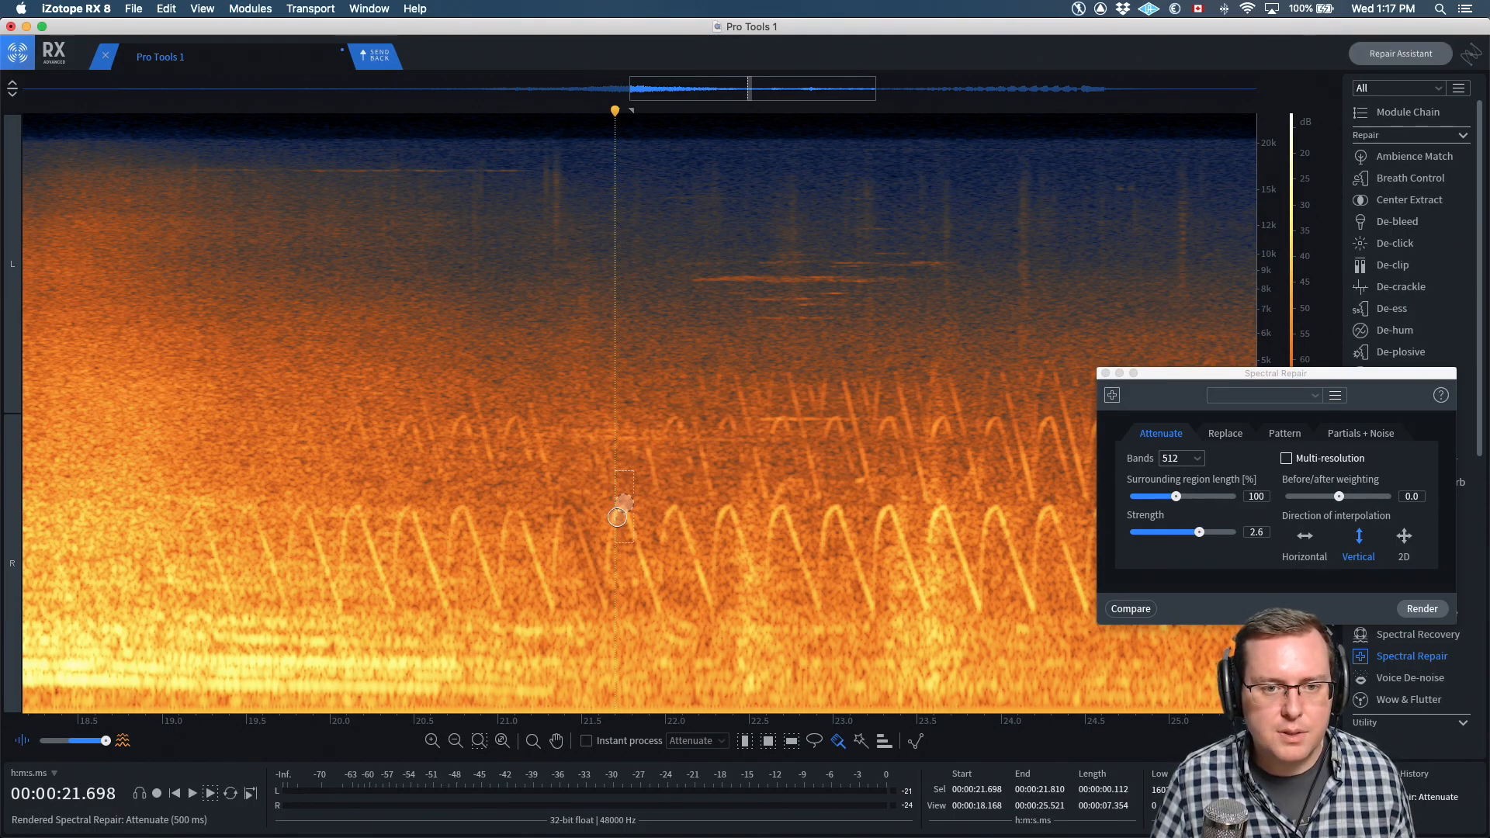
Undo the single-sweep render, extend the brush selection over three sweeps to about 22.3 seconds, and render Attenuate
key(super+z)
mouse_move(615, 512)
mouse_down()
mouse_move(605, 607)
mouse_move(627, 509)
mouse_move(660, 613)
mouse_move(674, 503)
mouse_move(712, 608)
mouse_up()
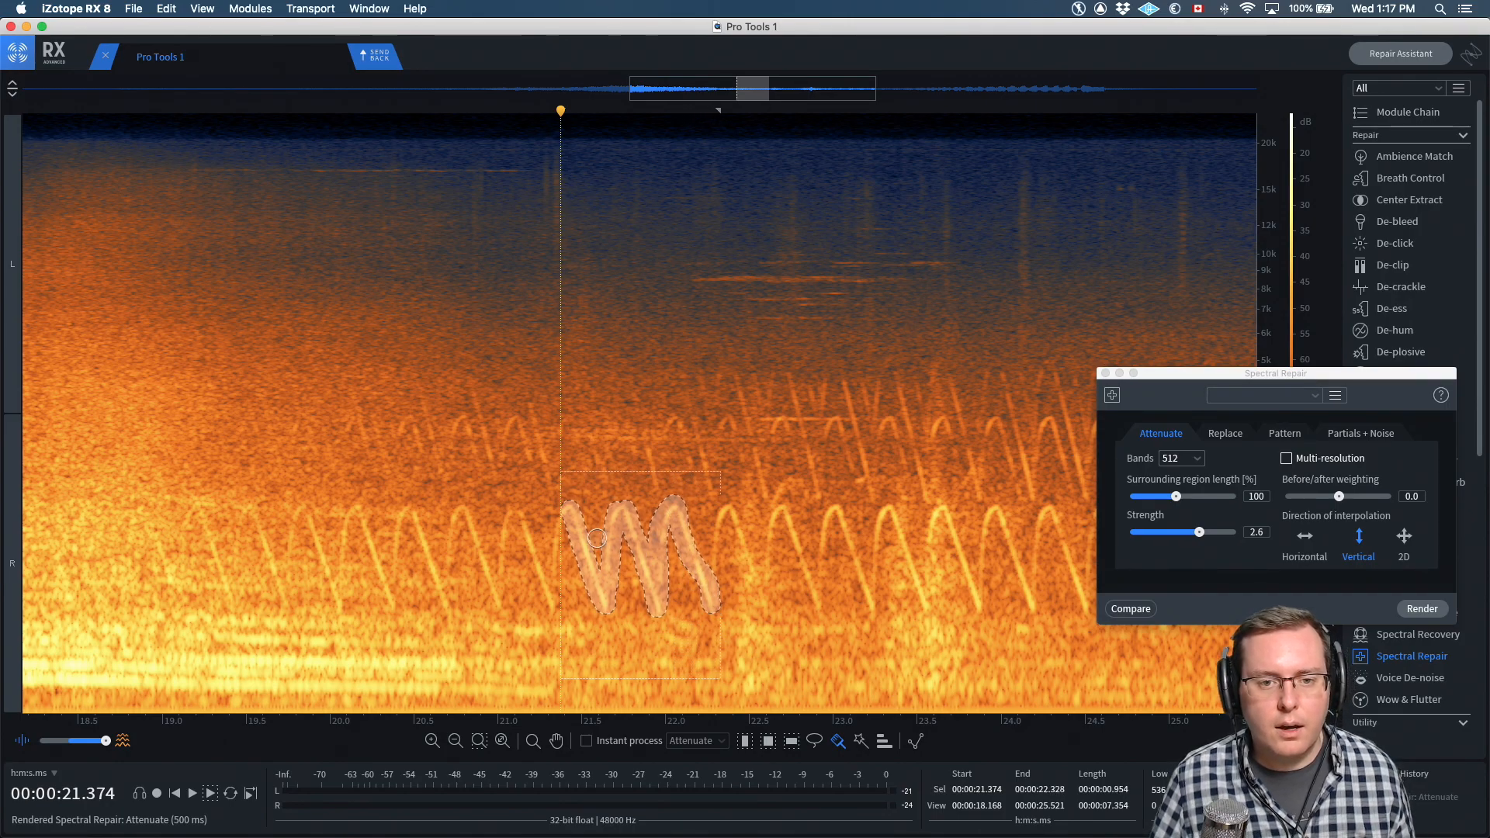
key(Return)
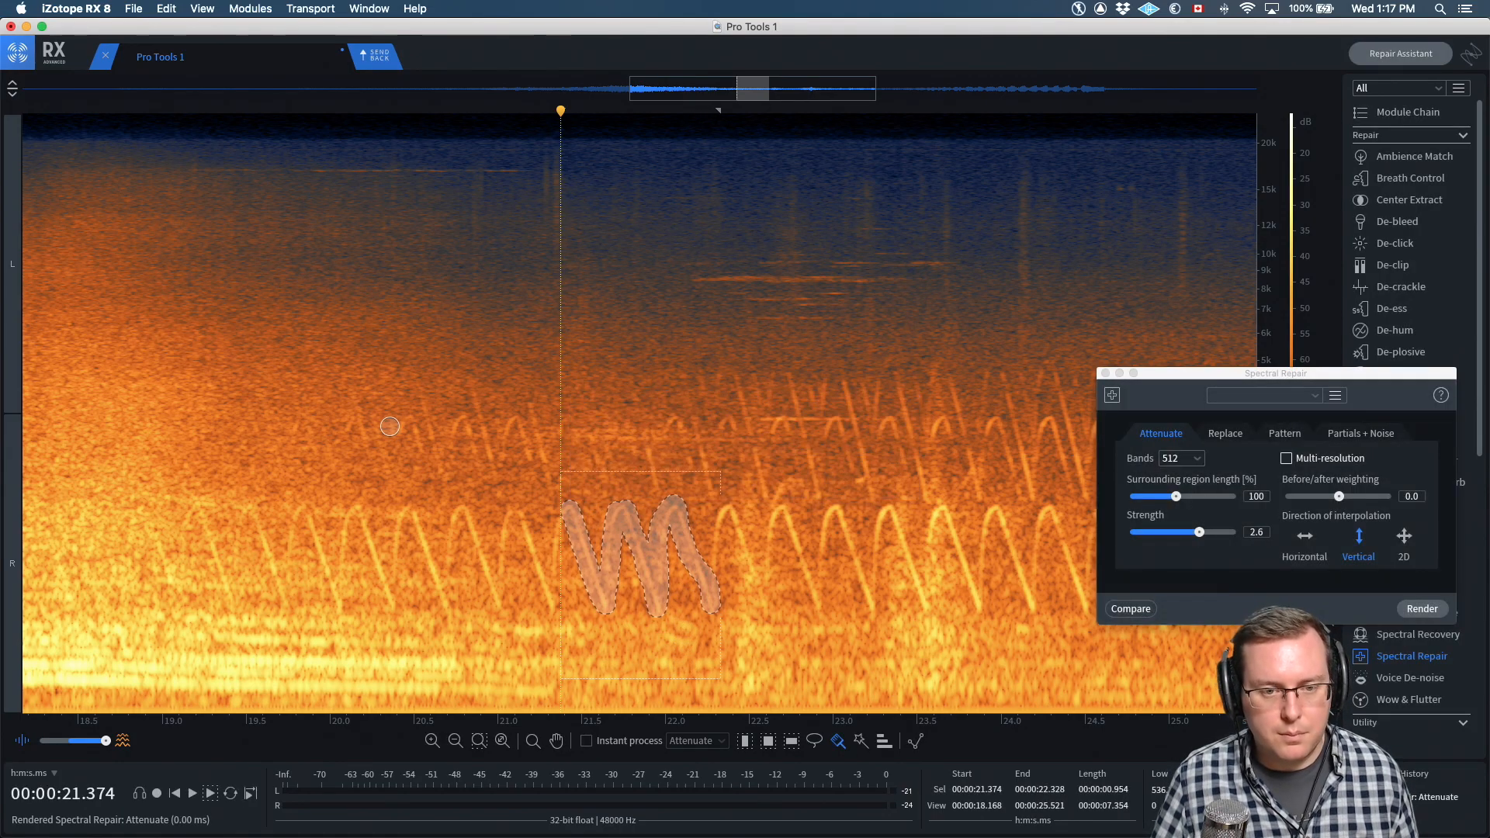
Play the attenuated sweeps from about 20.2 seconds, then undo the Attenuate render
key(t)
click(366, 411)
key(space)
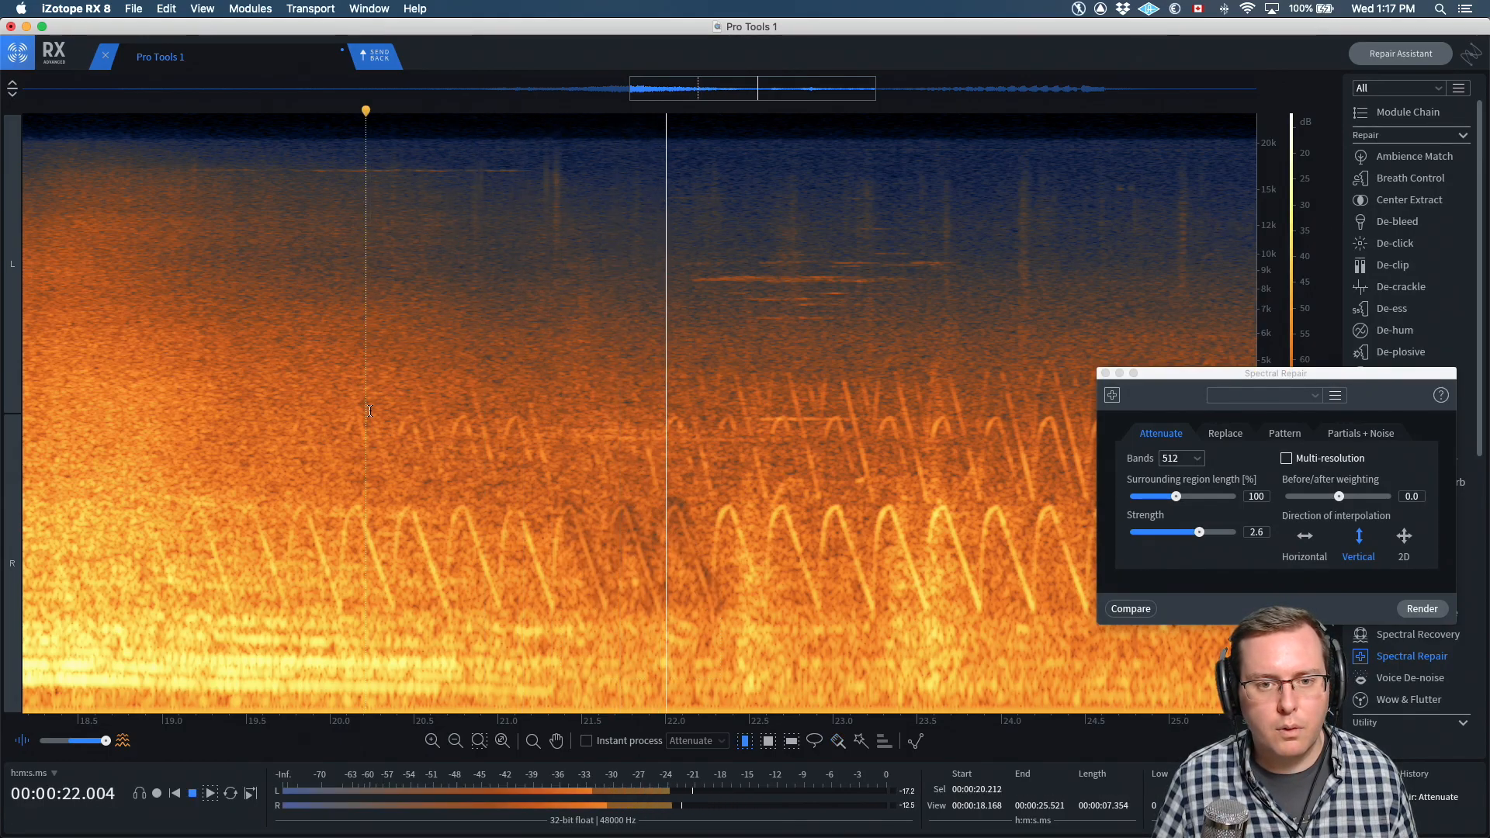
key(space)
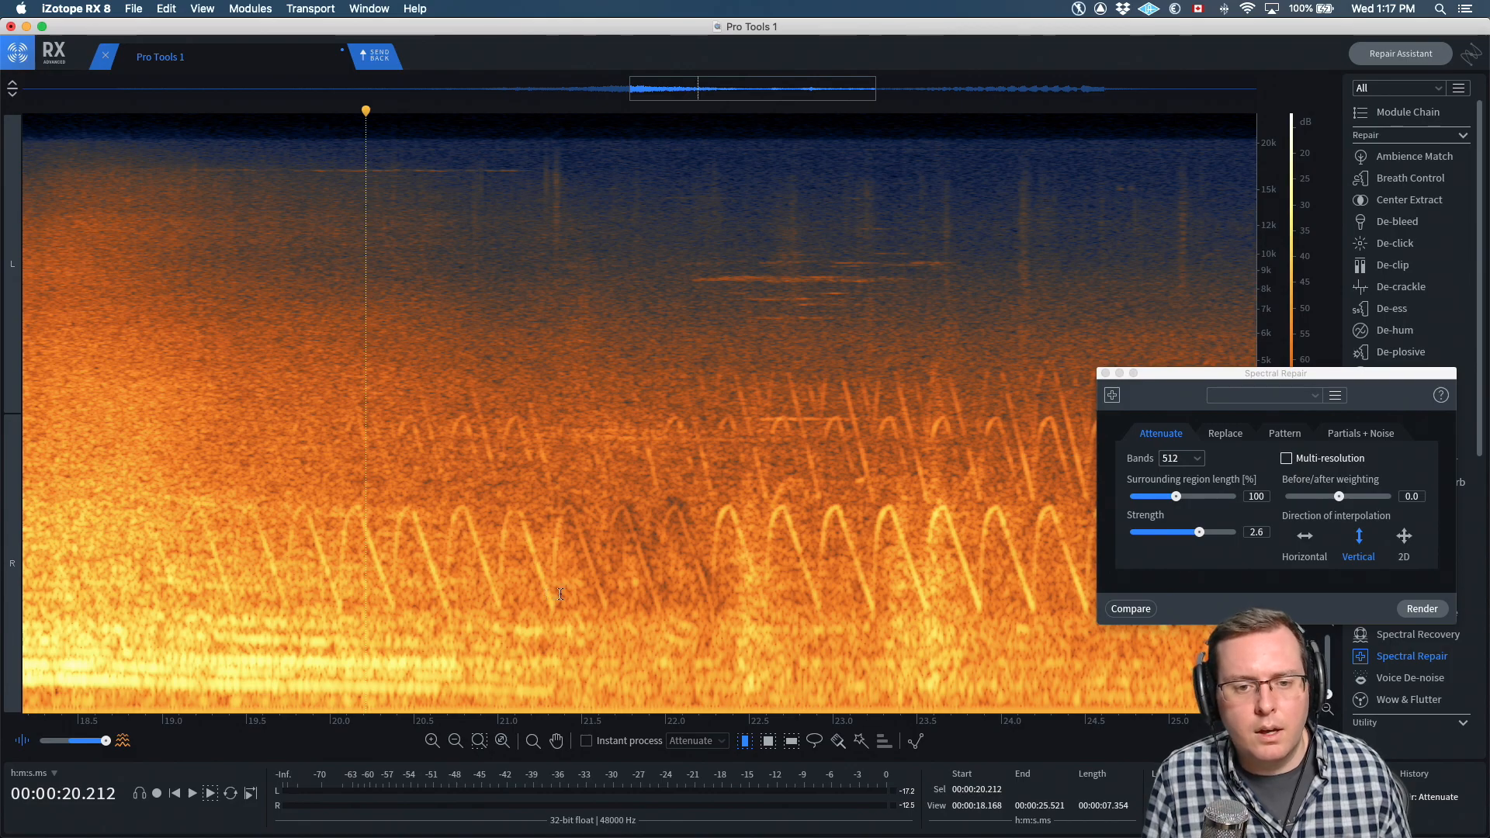
drag(570, 513, 710, 604)
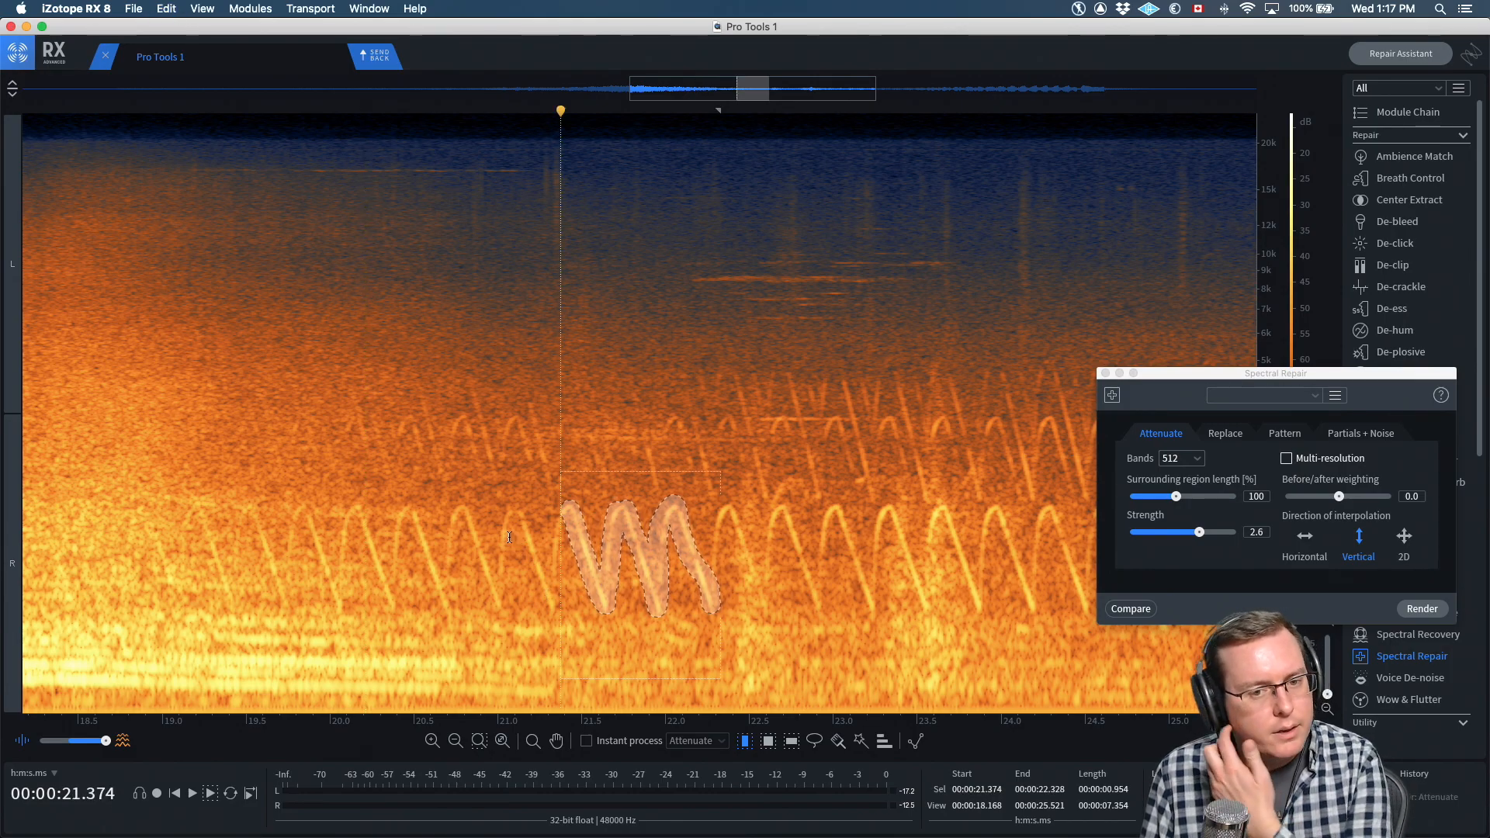
Select the siren arcs between about 22.3 and 23.9 seconds with the Magic Wand, adding each to the selection
click(860, 740)
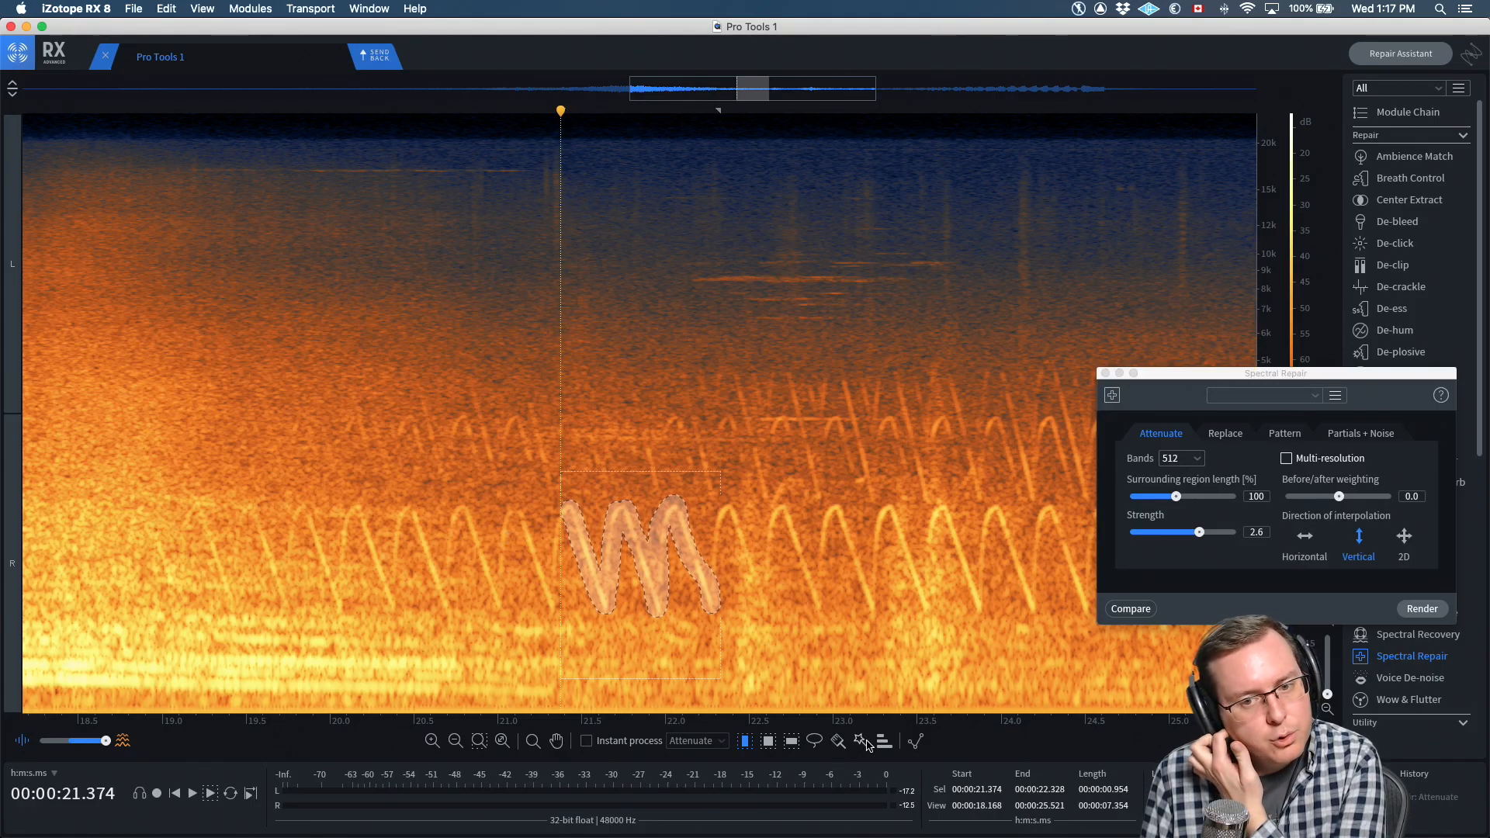
click(834, 514)
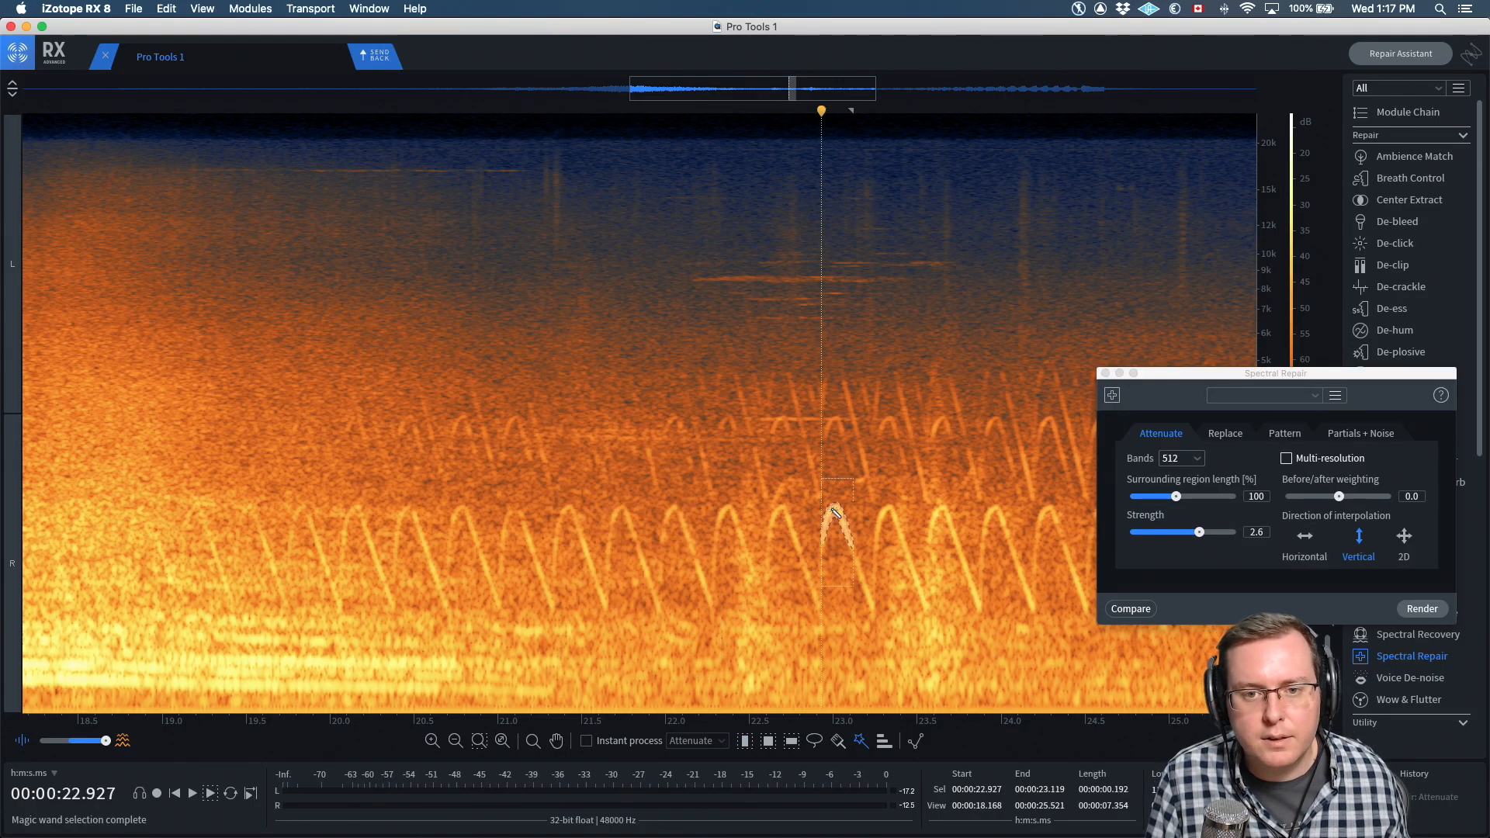
shift+click(722, 519)
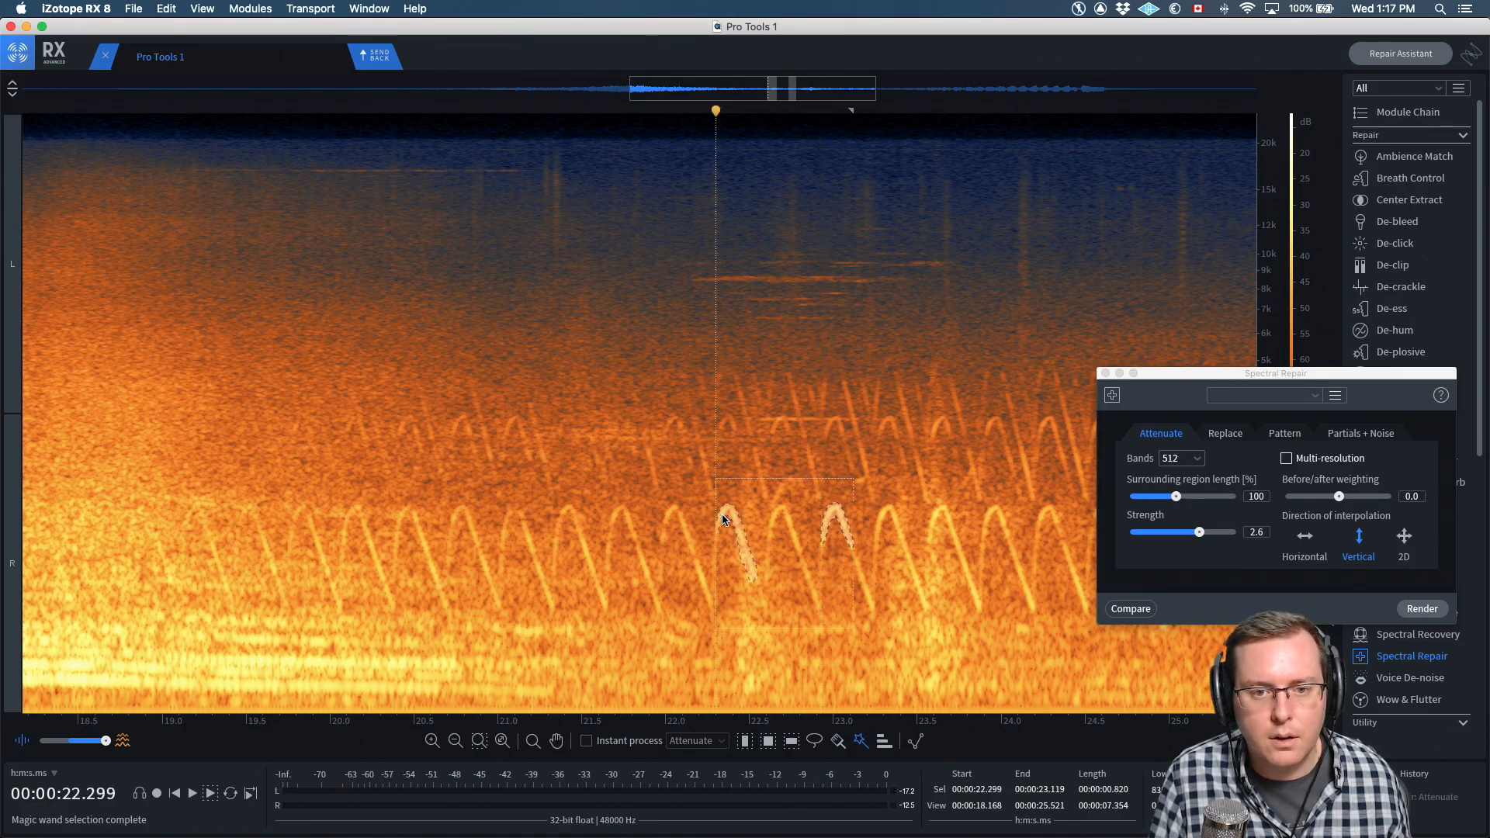
shift+click(785, 510)
shift+click(887, 512)
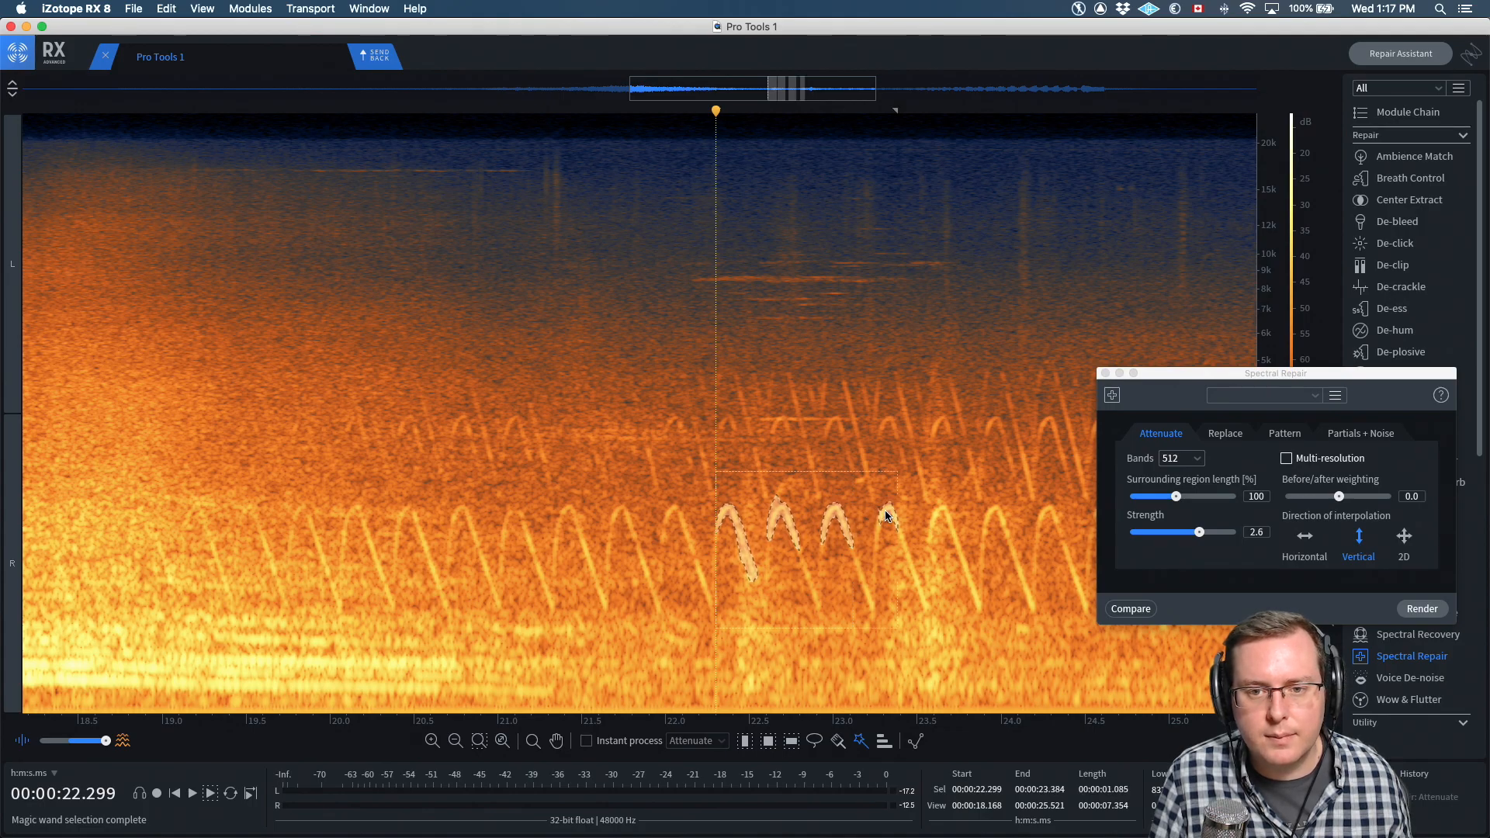
shift+click(941, 522)
shift+click(966, 576)
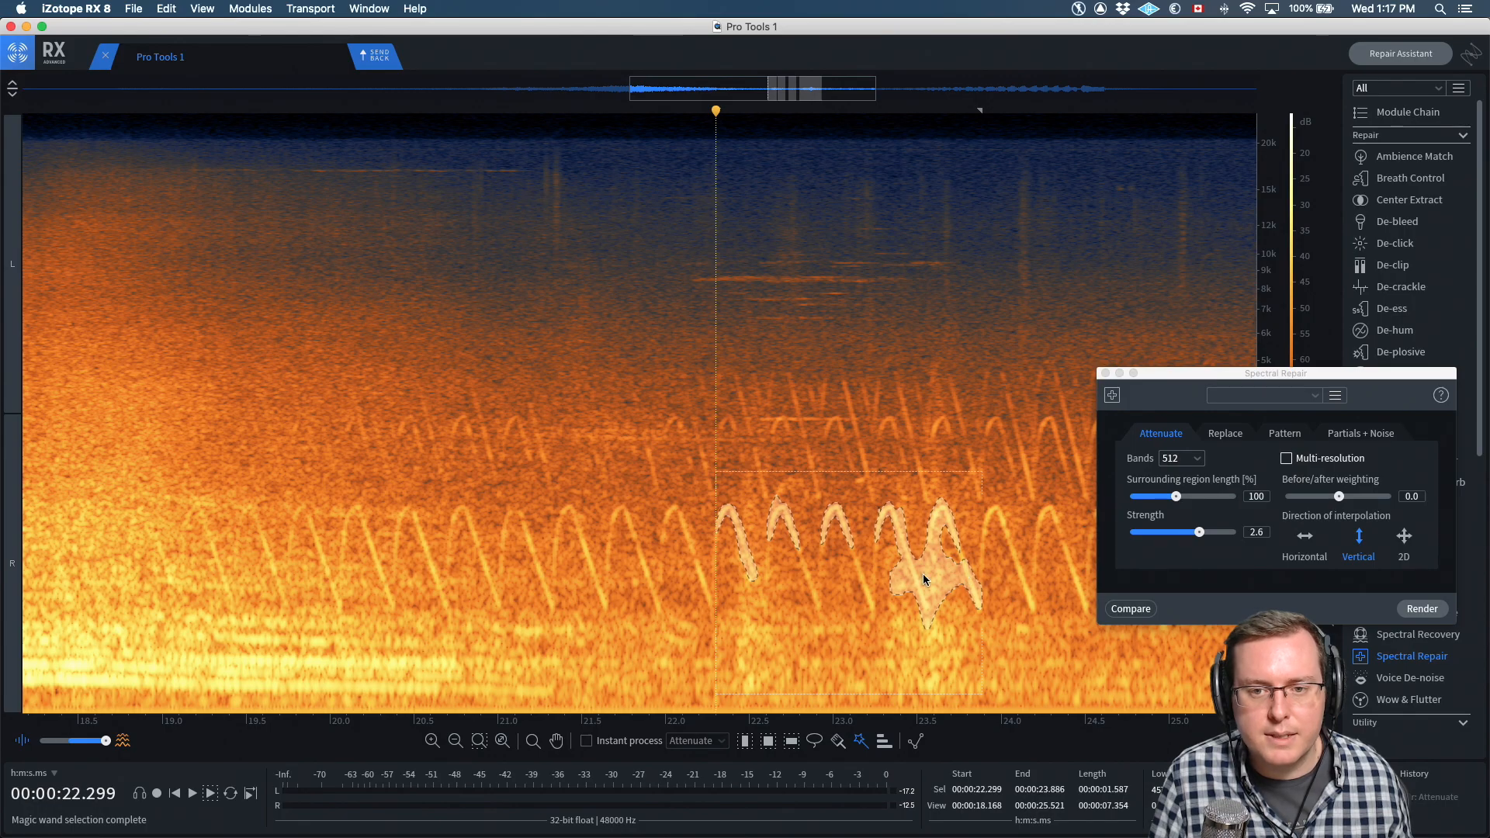
Add the earlier siren arcs from about 21.4 to 22.3 seconds to the Magic Wand selection
shift+click(582, 545)
shift+click(621, 524)
shift+click(643, 568)
shift+click(693, 563)
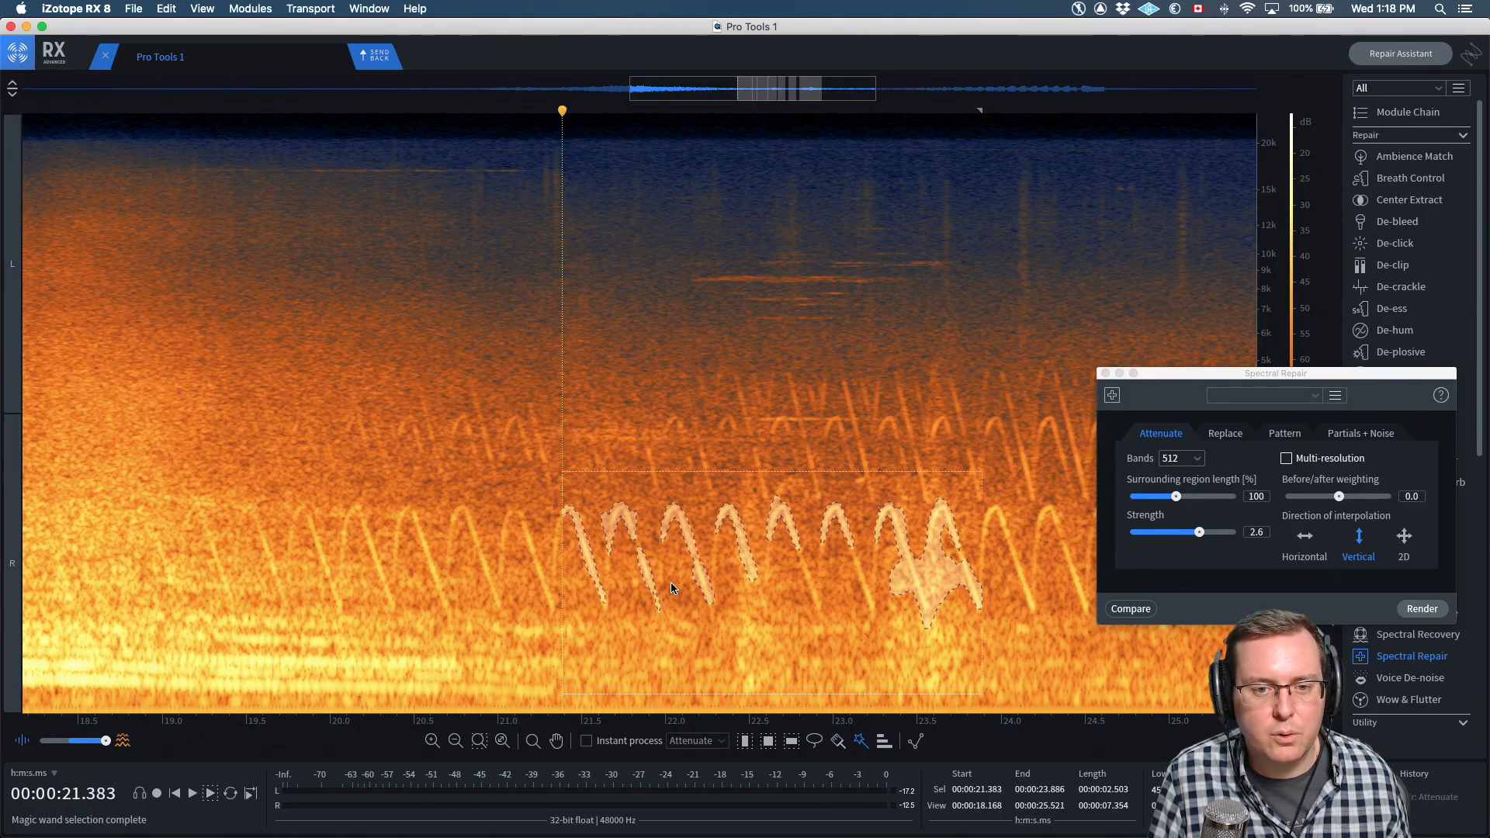
Trim the earliest siren arc from the Magic Wand selection so it starts at about 21.6 seconds, and render Attenuate
shift+click(561, 550)
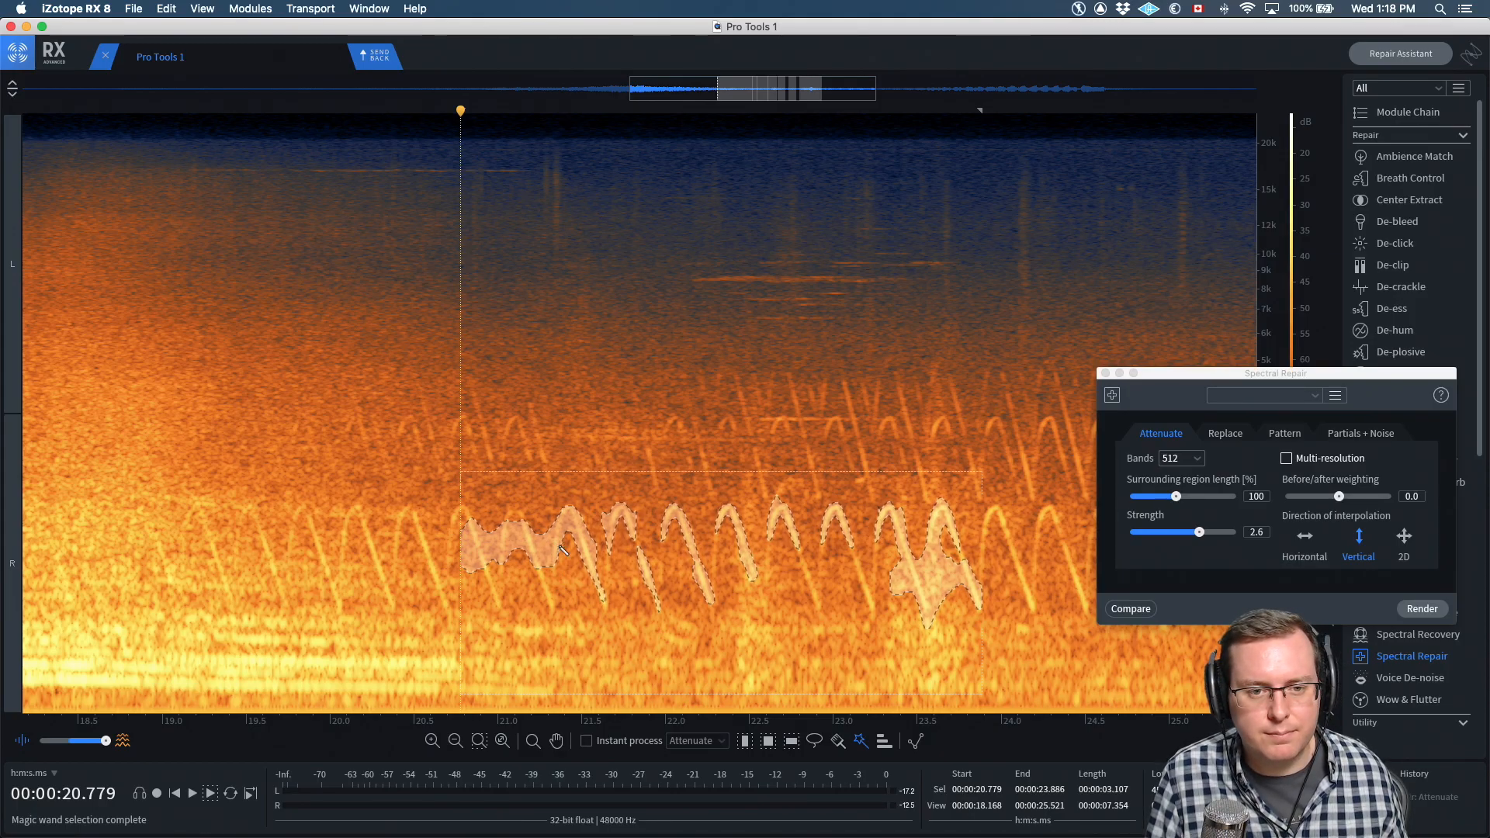
alt+click(556, 547)
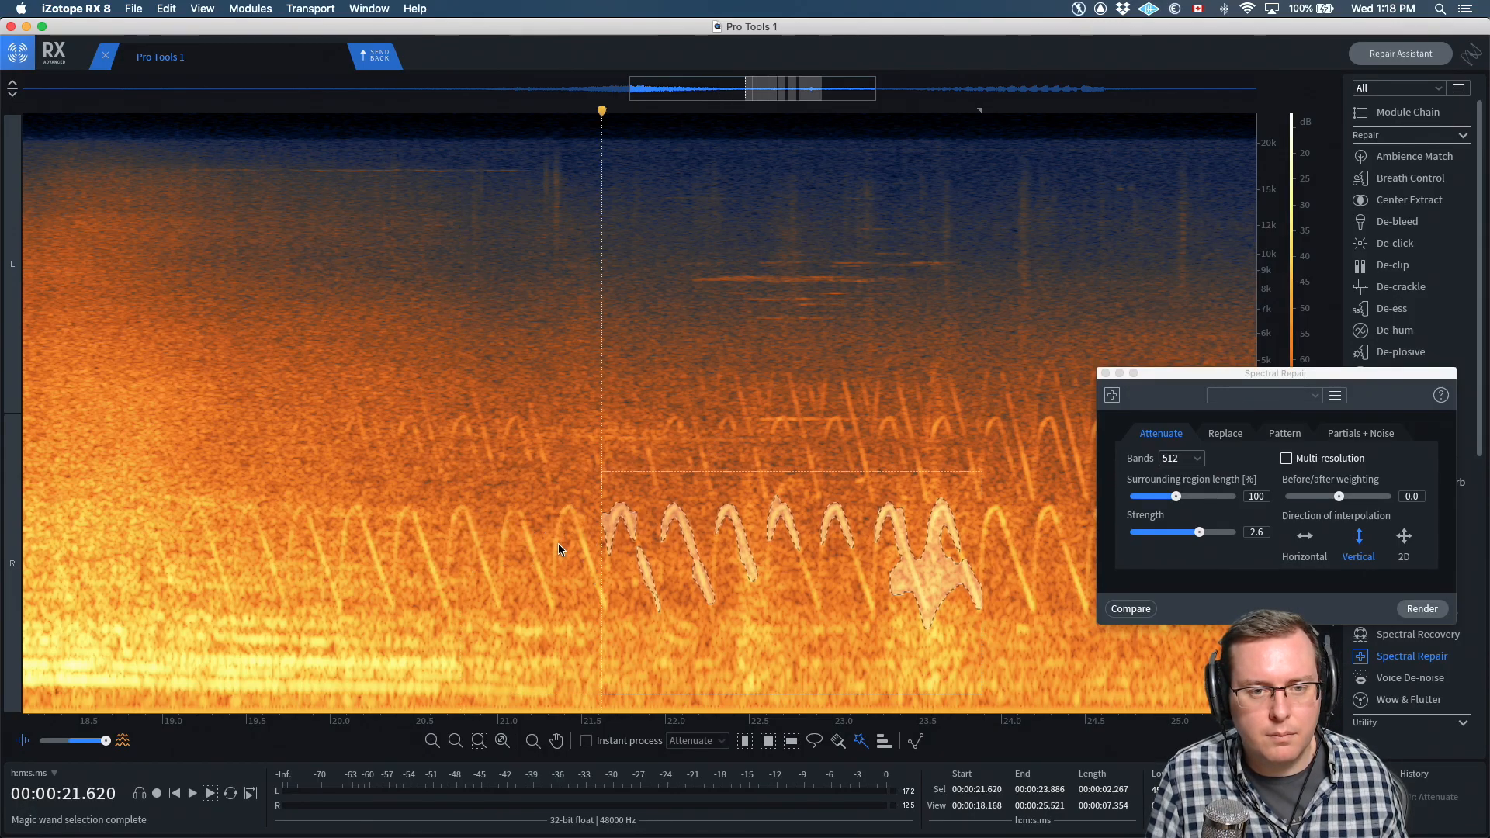
key(Return)
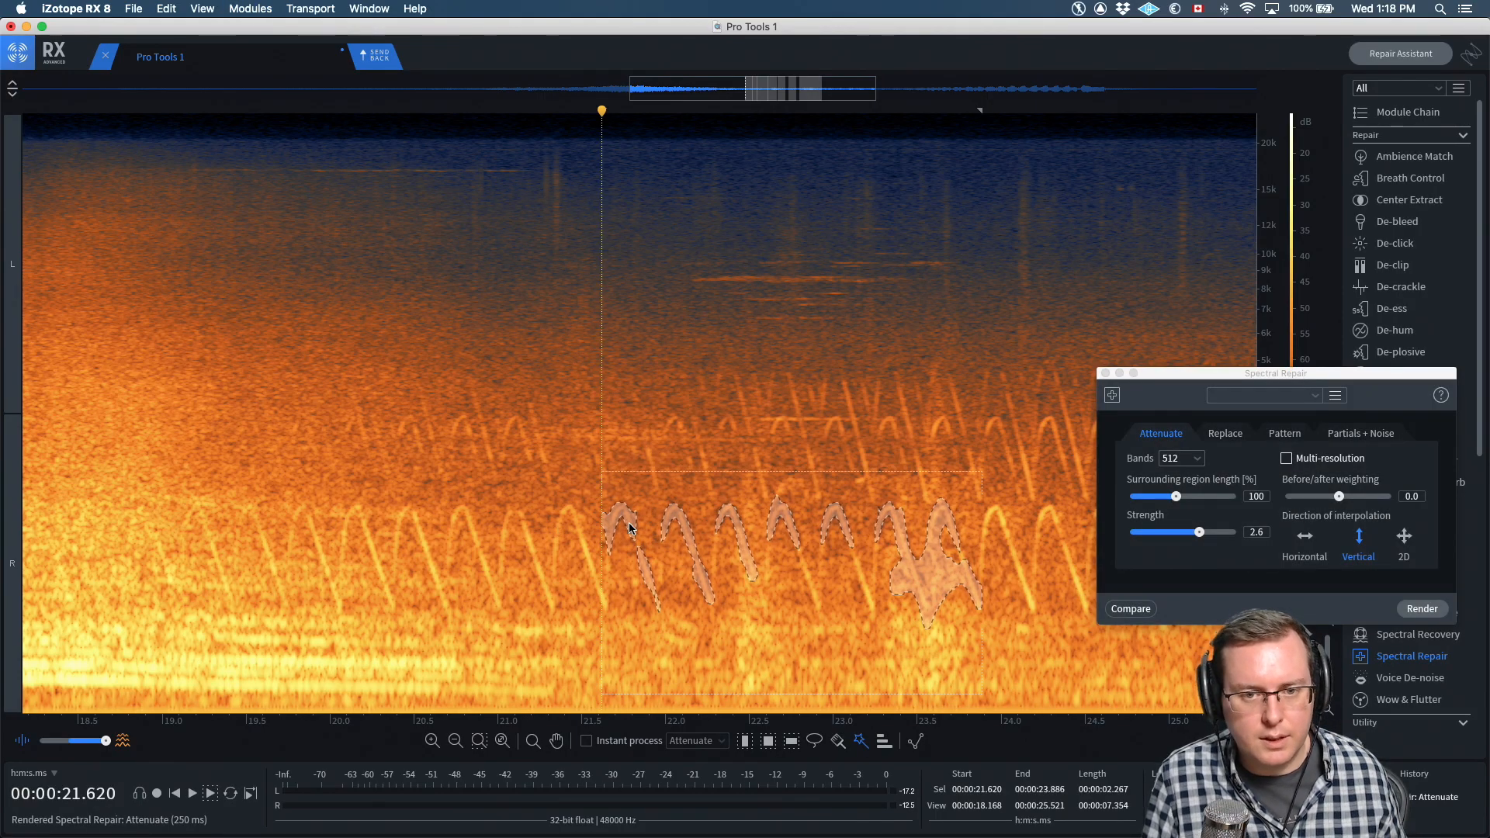
Undo the Attenuate render and extend the siren arc selection to harmonics 2 and 3
key(super+z)
click(884, 741)
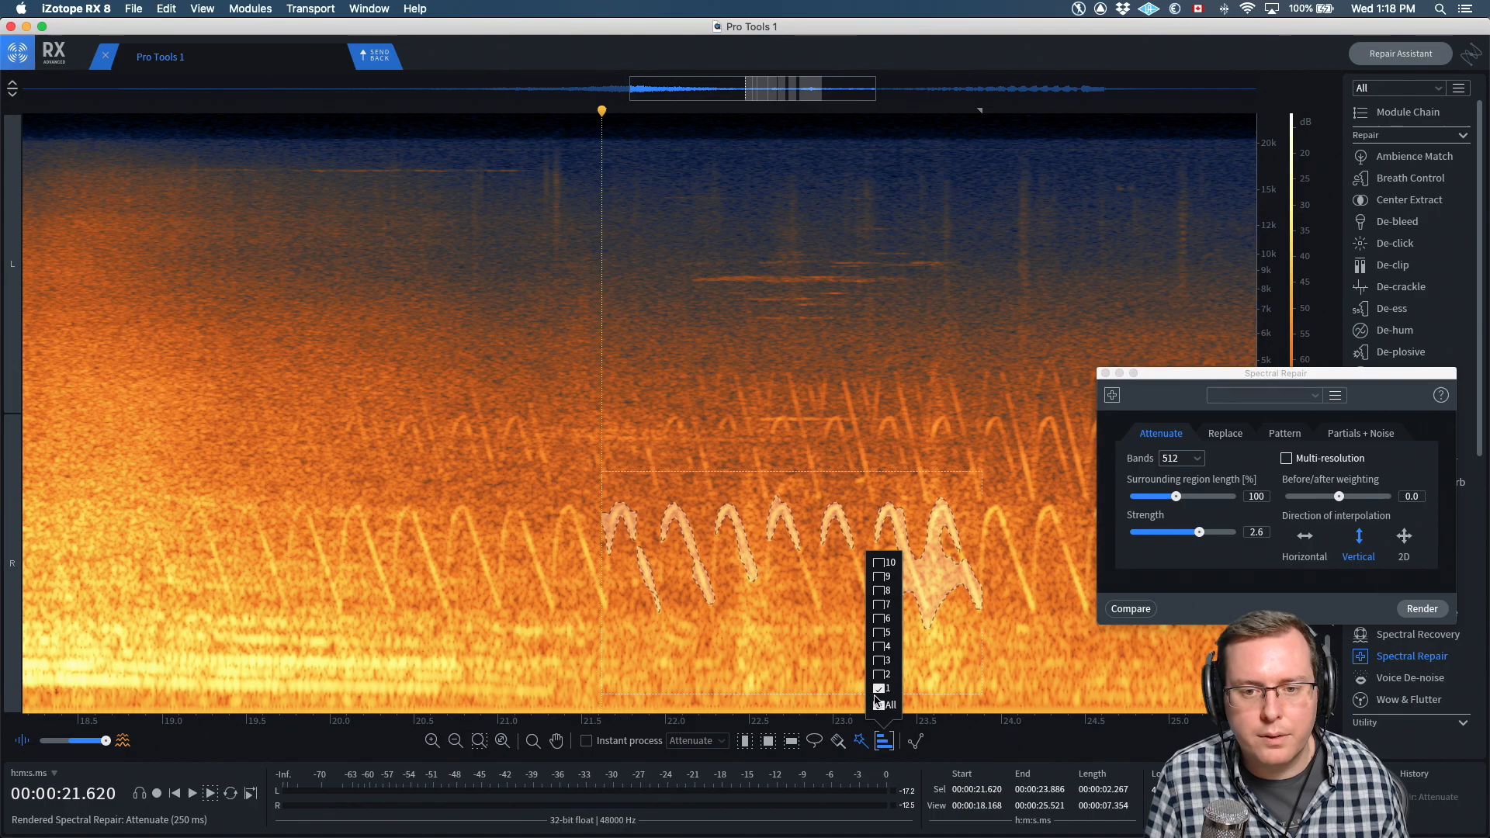
click(879, 675)
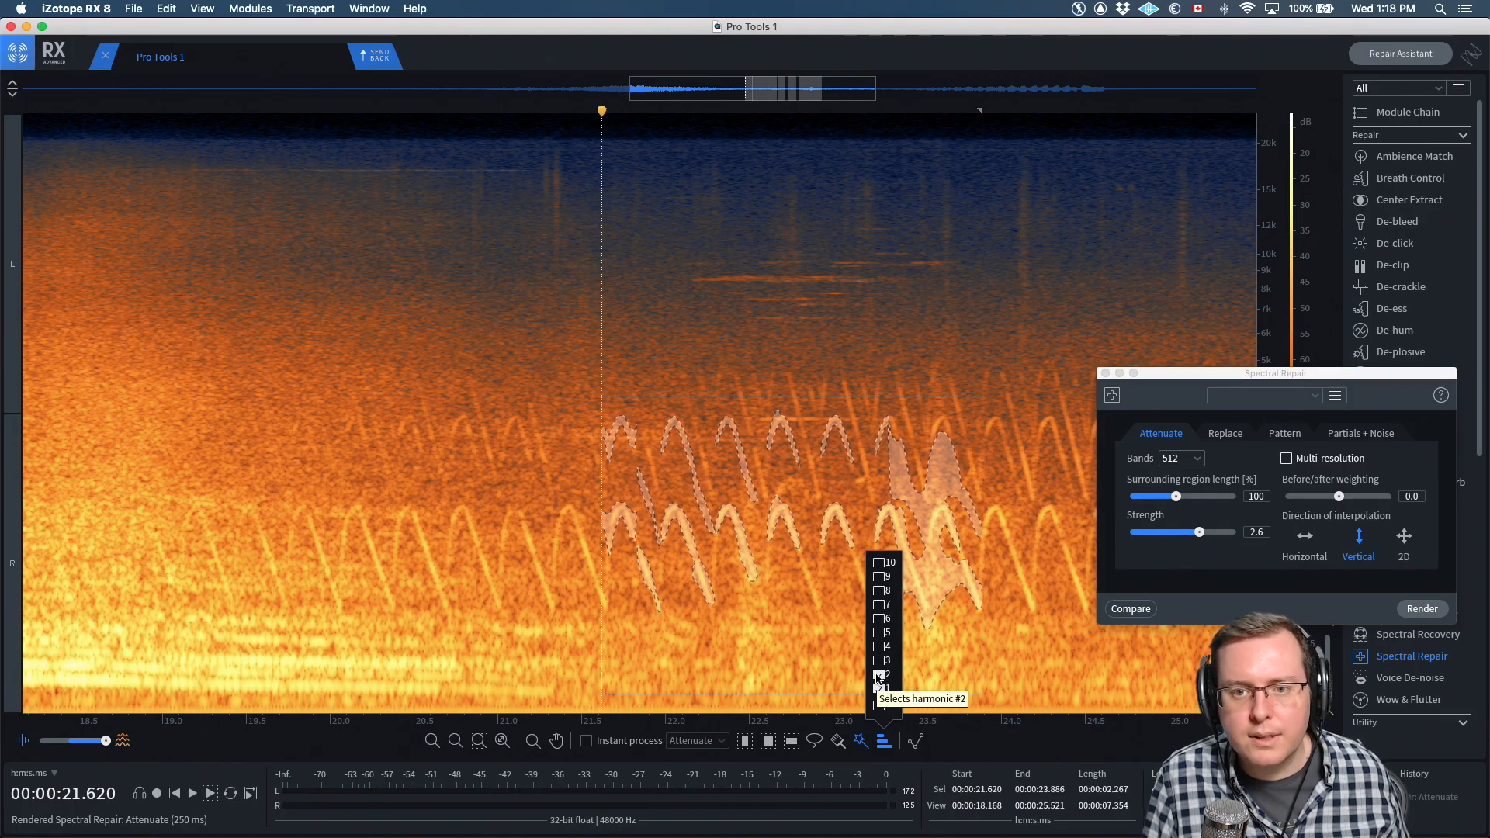
click(878, 662)
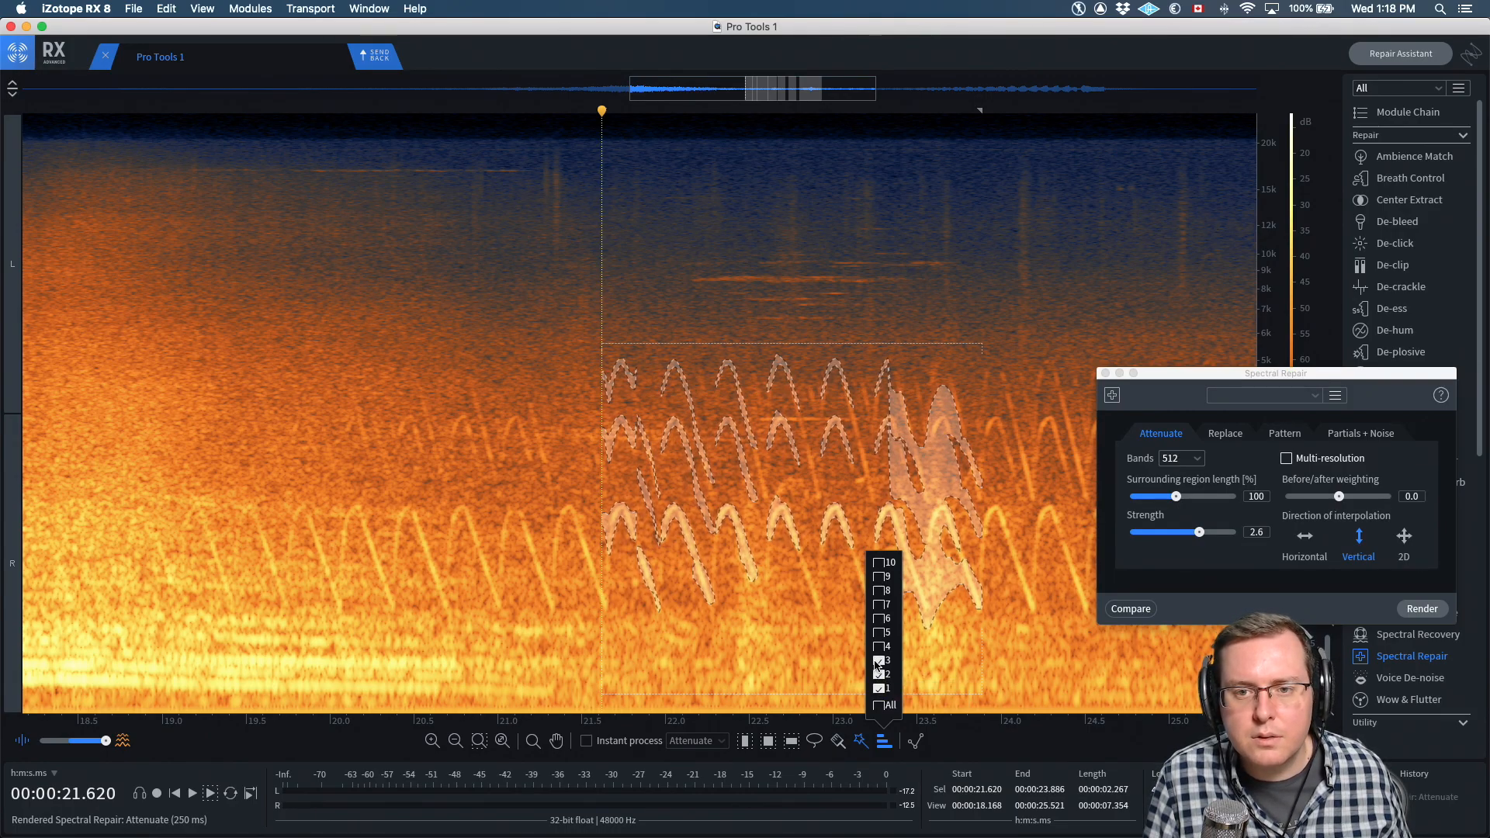
Render Attenuate on the siren arcs with their harmonics and play the result from about 20.5 seconds
key(Return)
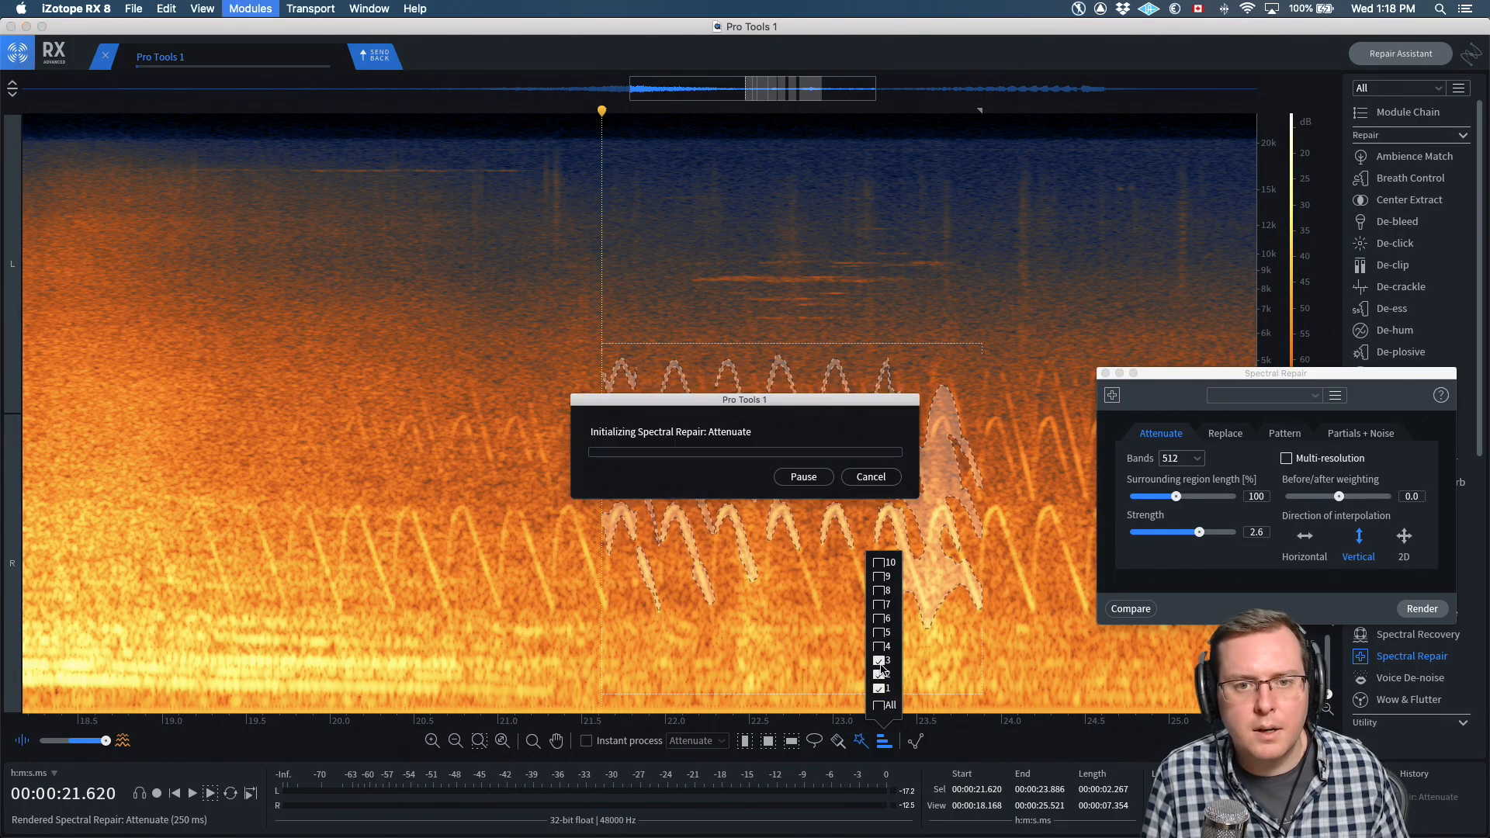
key(Return)
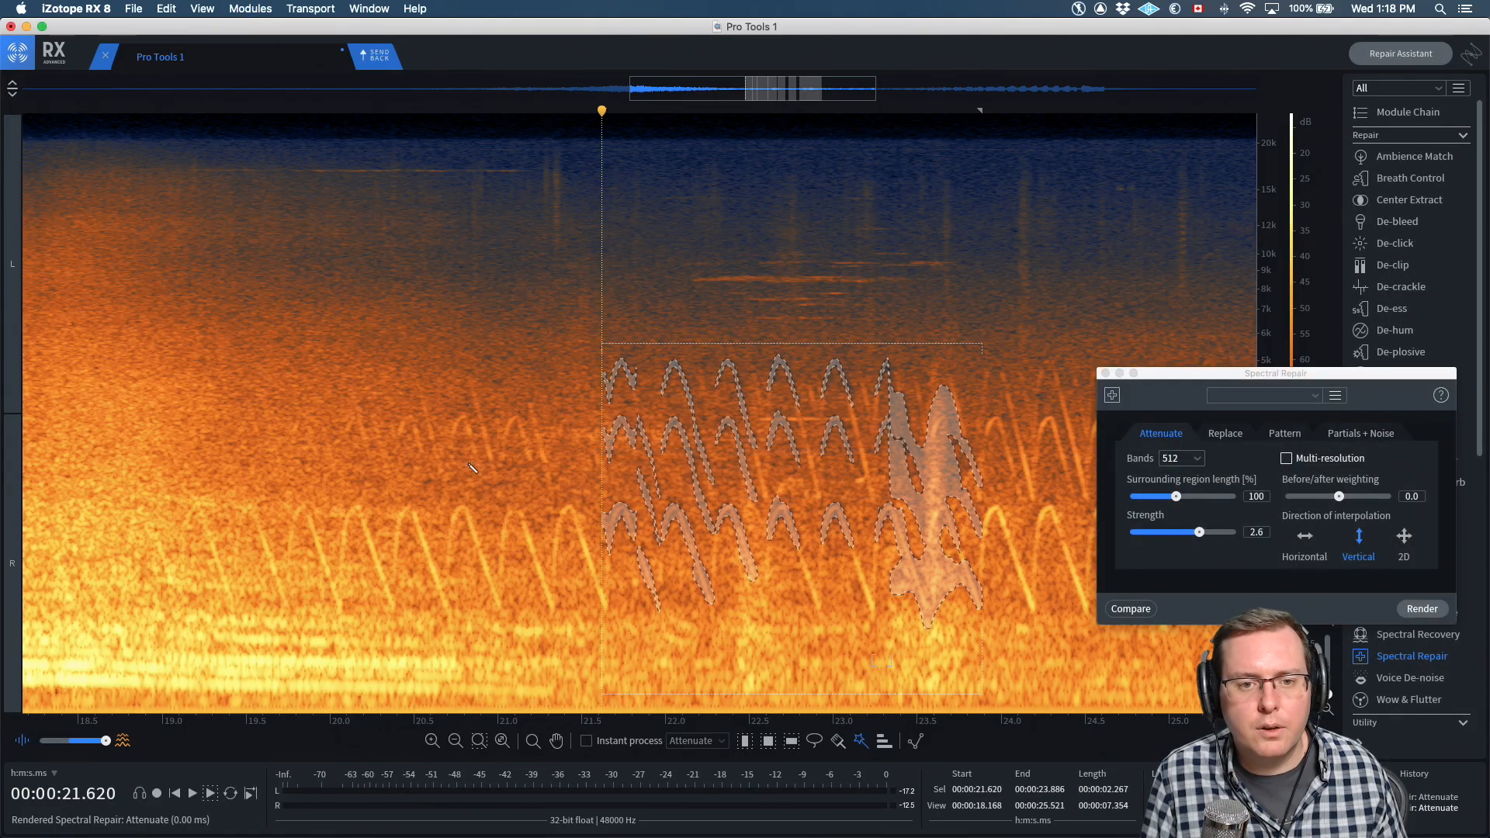
click(415, 420)
key(space)
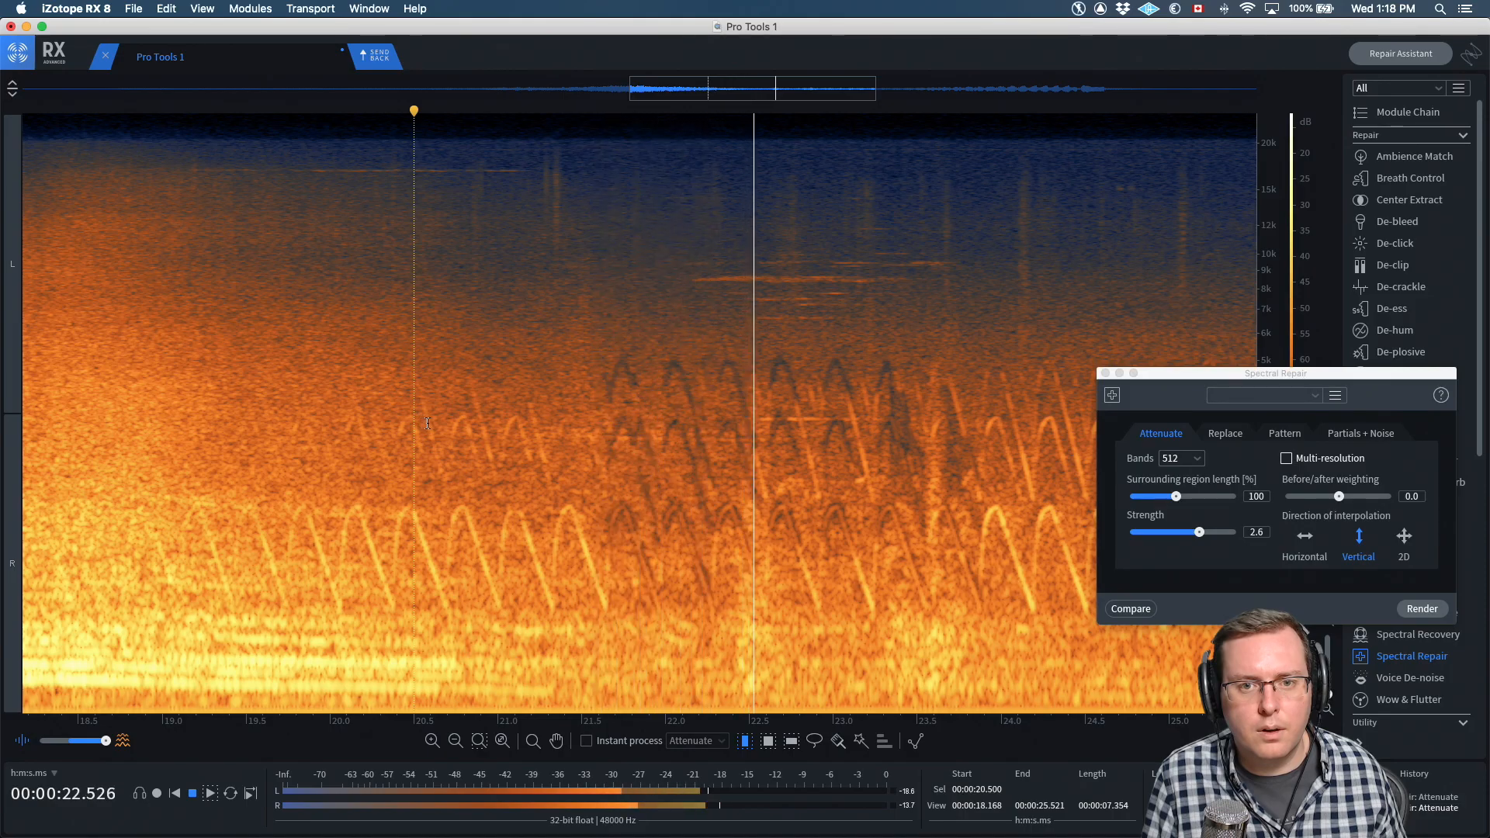
key(space)
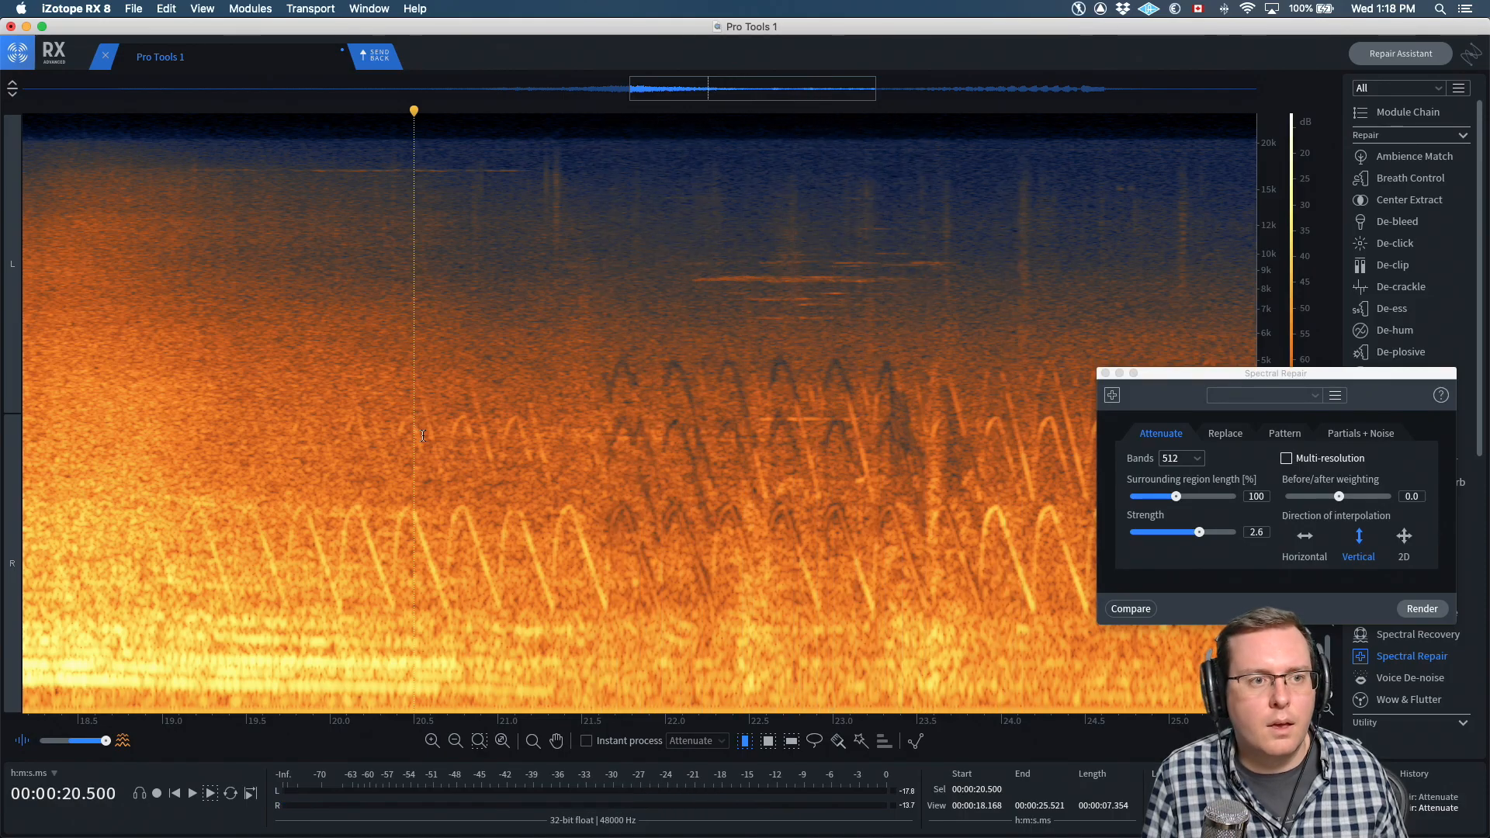
Show the left and right channels separately, undo the Attenuate renders and clear the selection
click(12, 87)
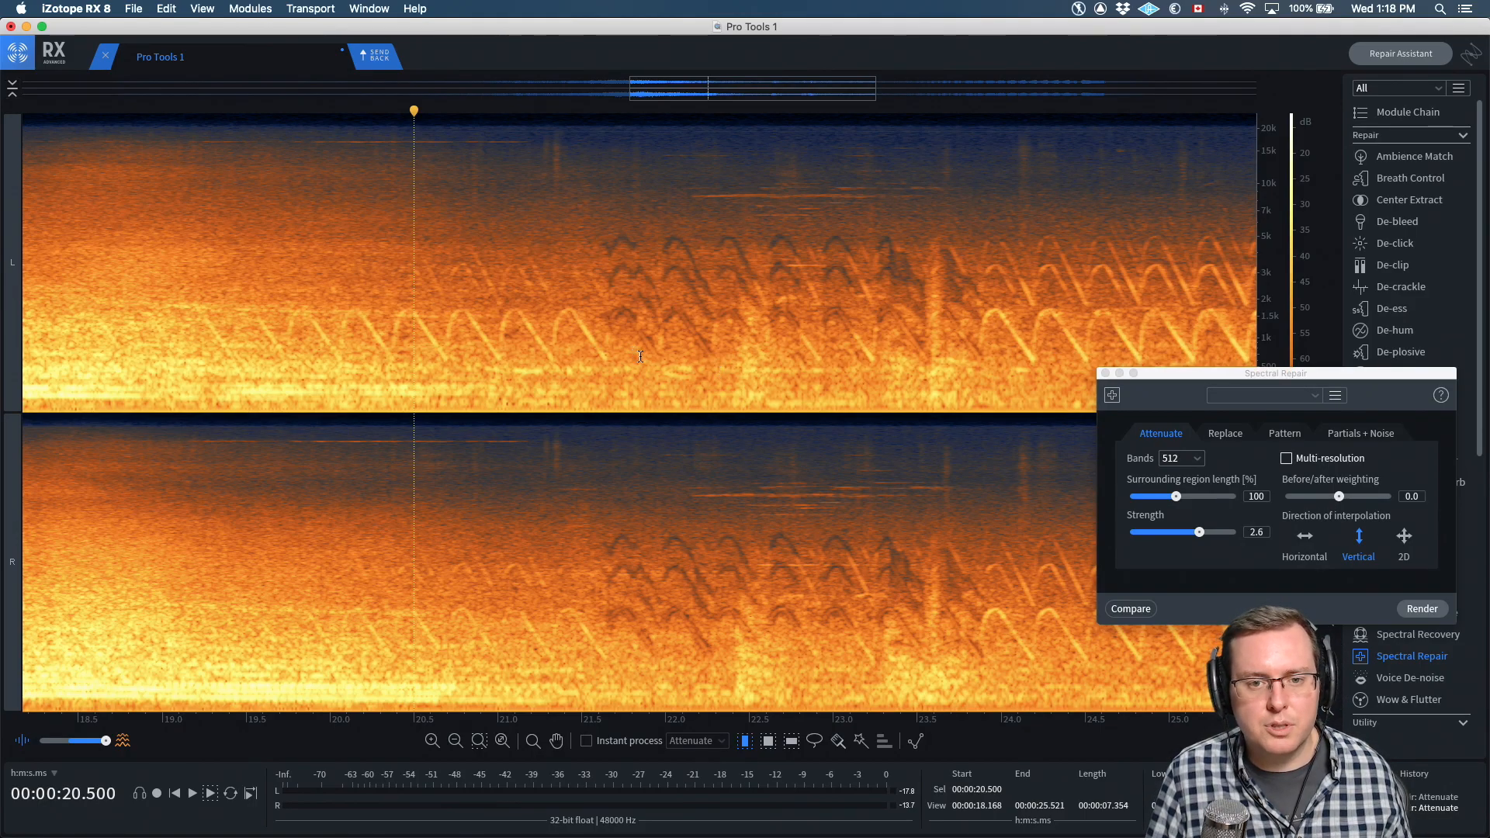
key(super+z)
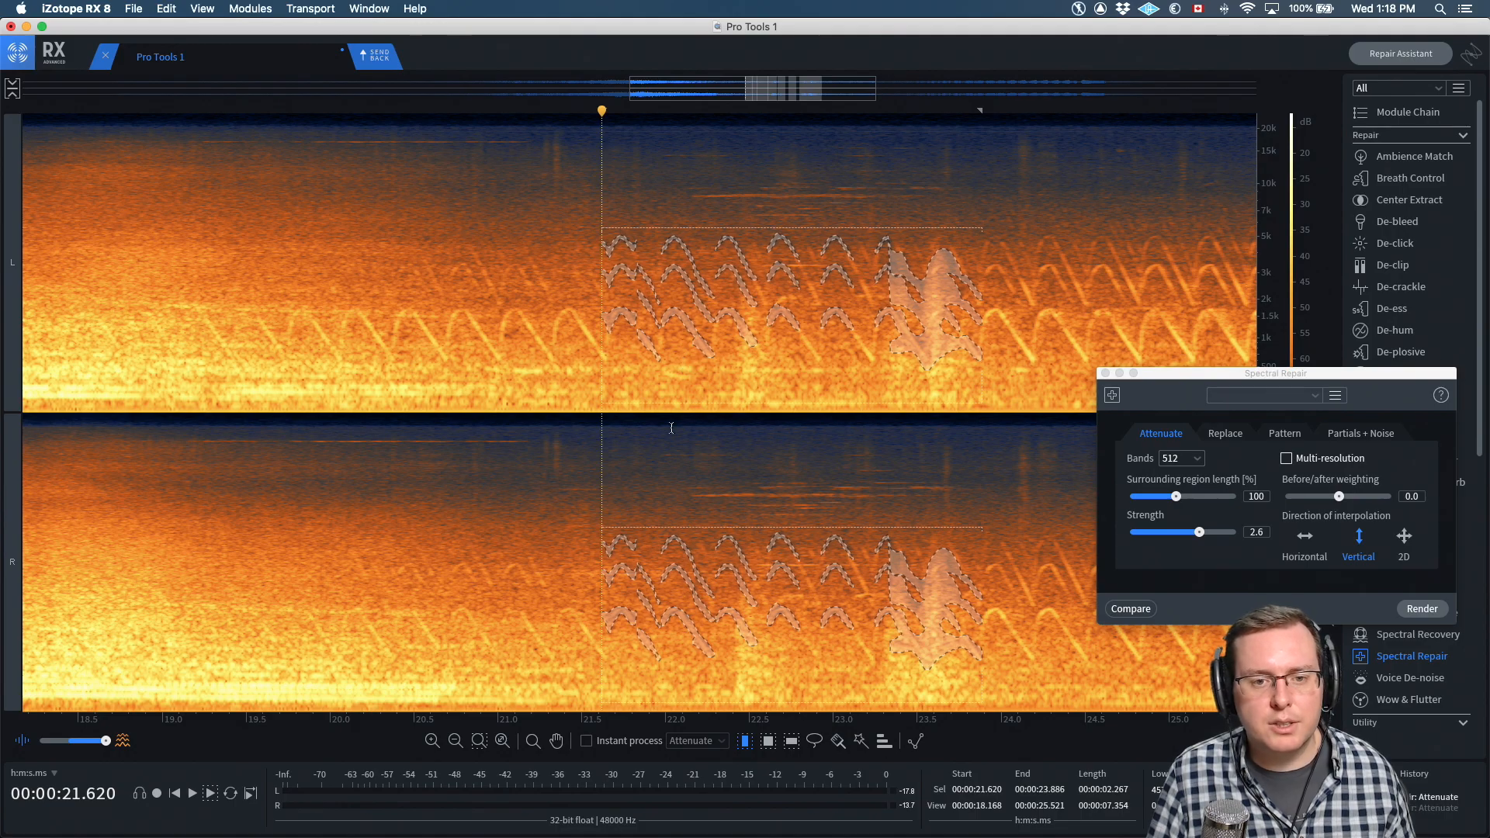
click(626, 352)
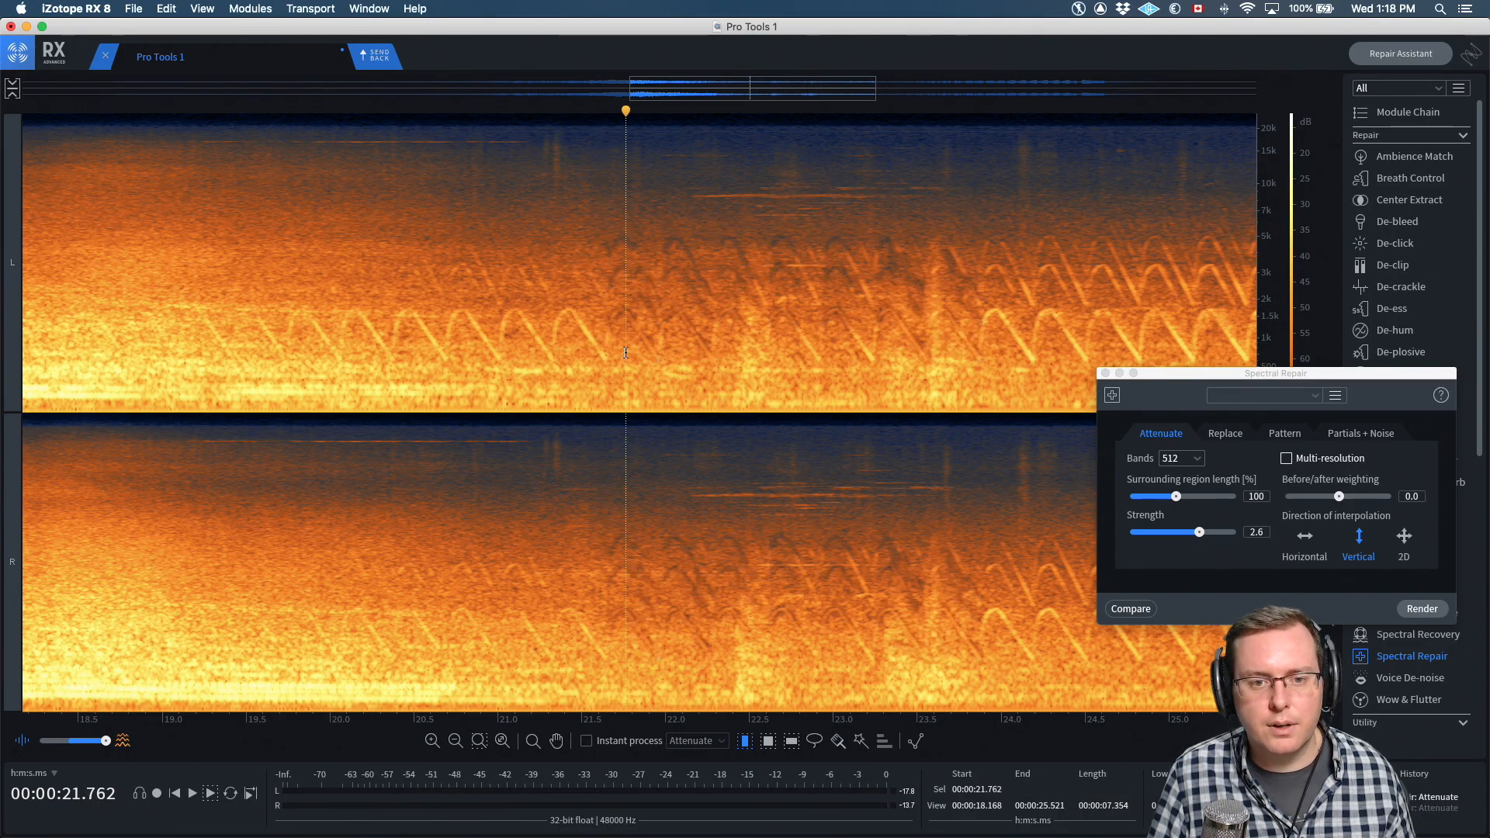
key(super+z)
click(625, 359)
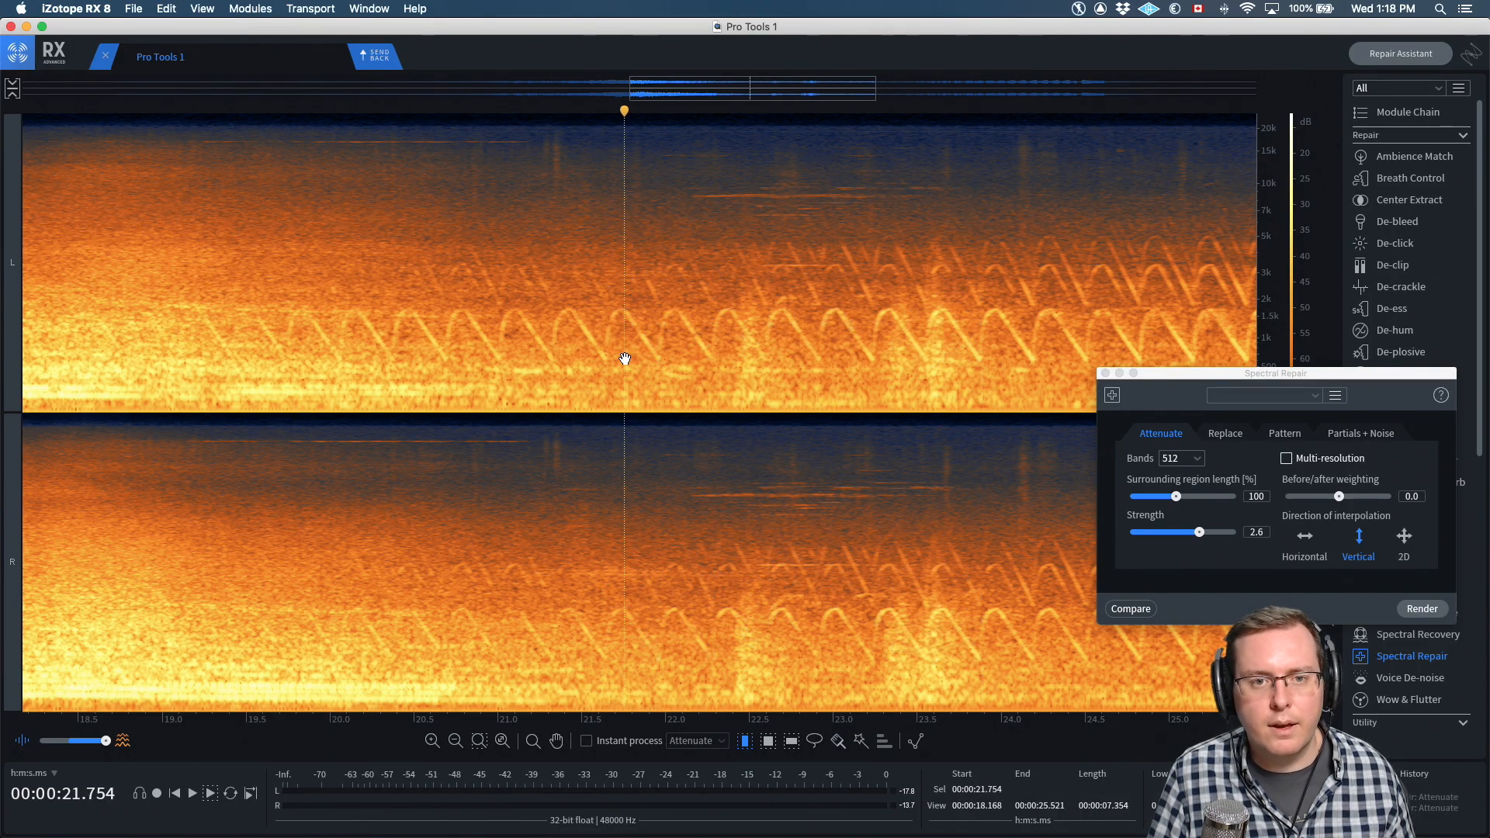
Examine the siren sweeps around 21.6 seconds up close in both channels, and compare them with the rest of the clip
scroll(625, 358, up, 5)
scroll(624, 359, up, 3)
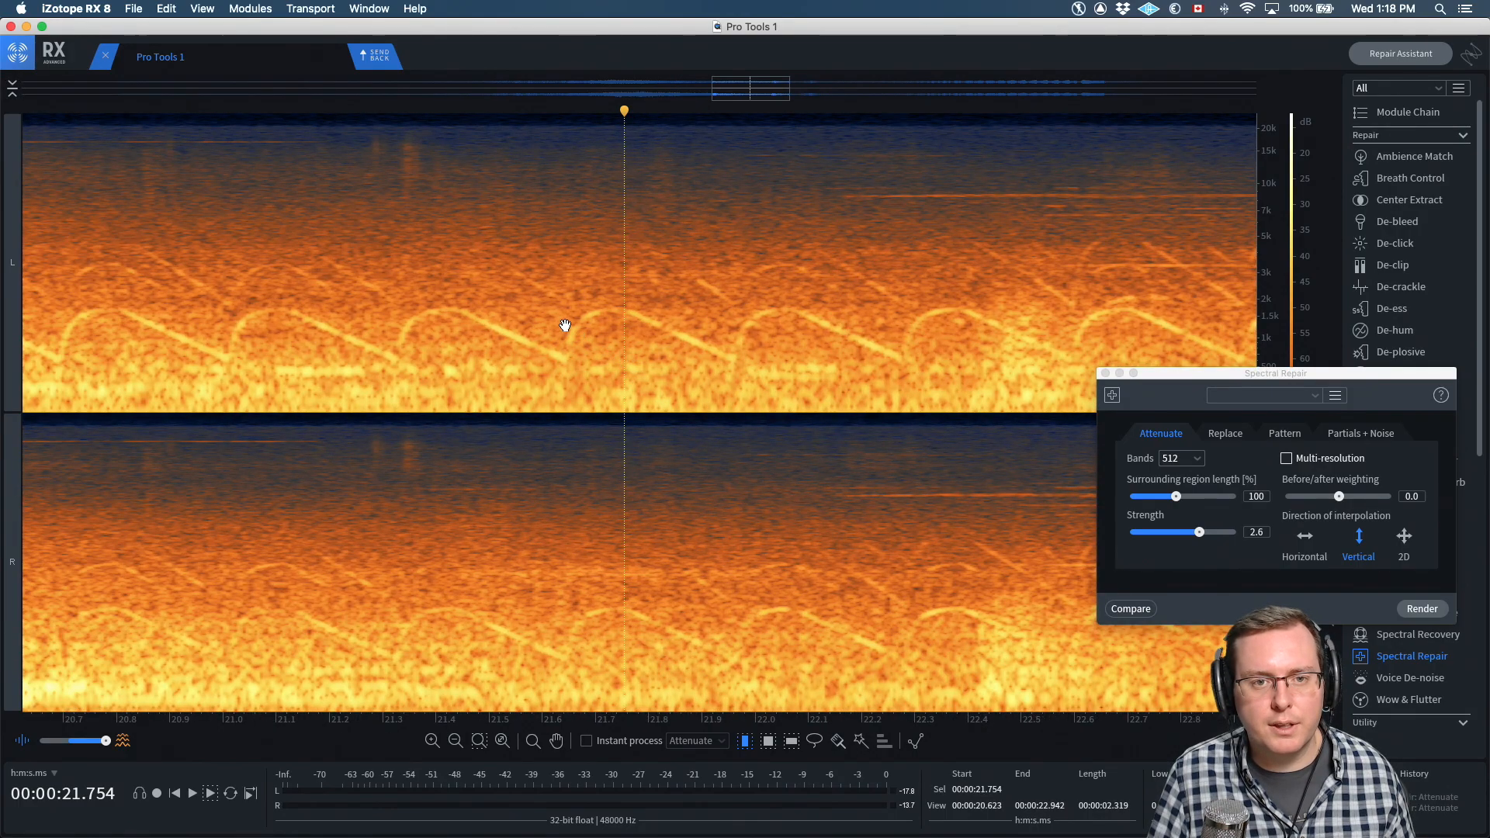
click(564, 323)
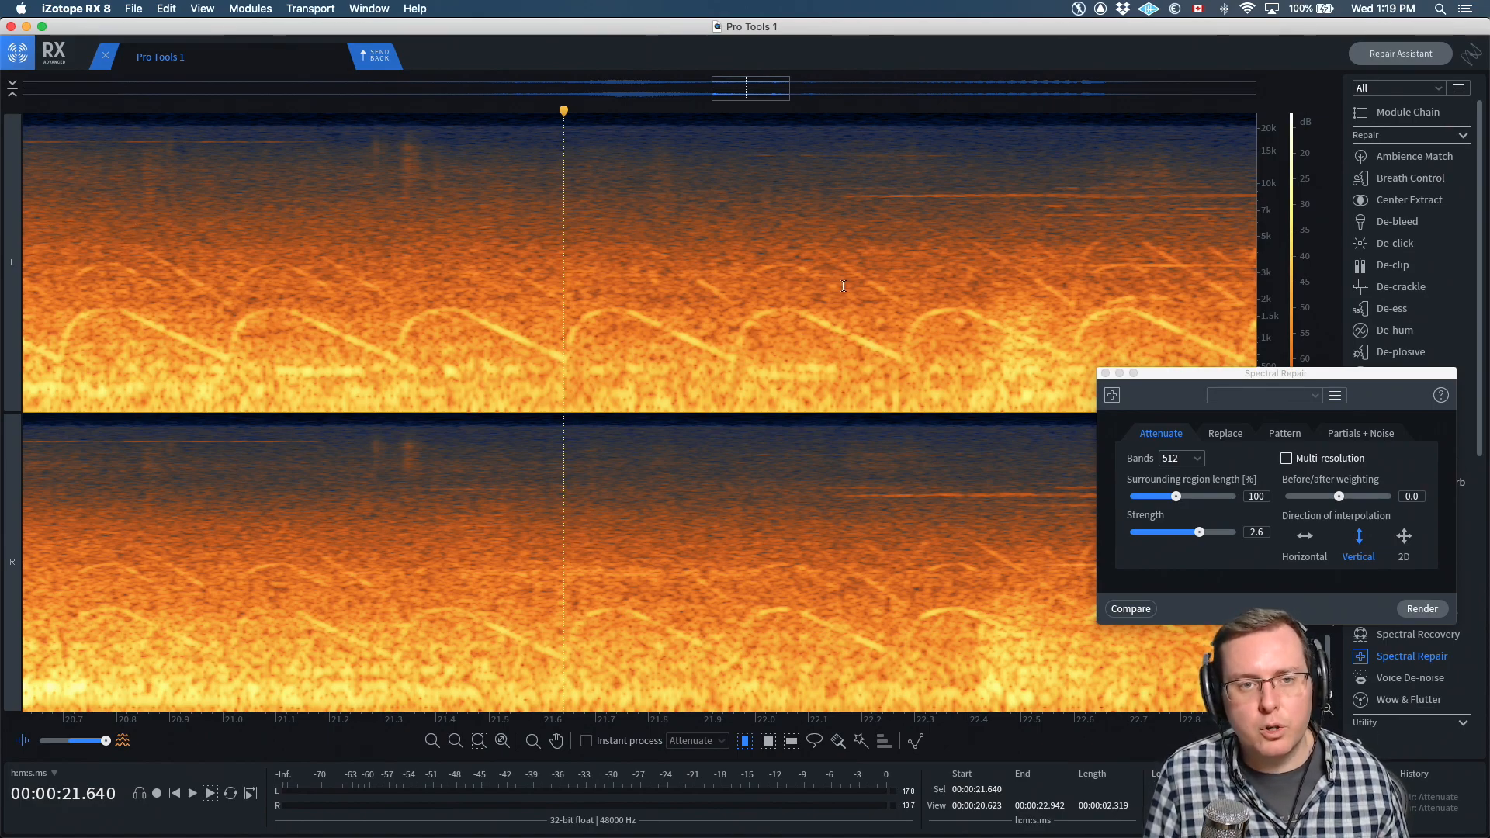
scroll(845, 292, down, 10)
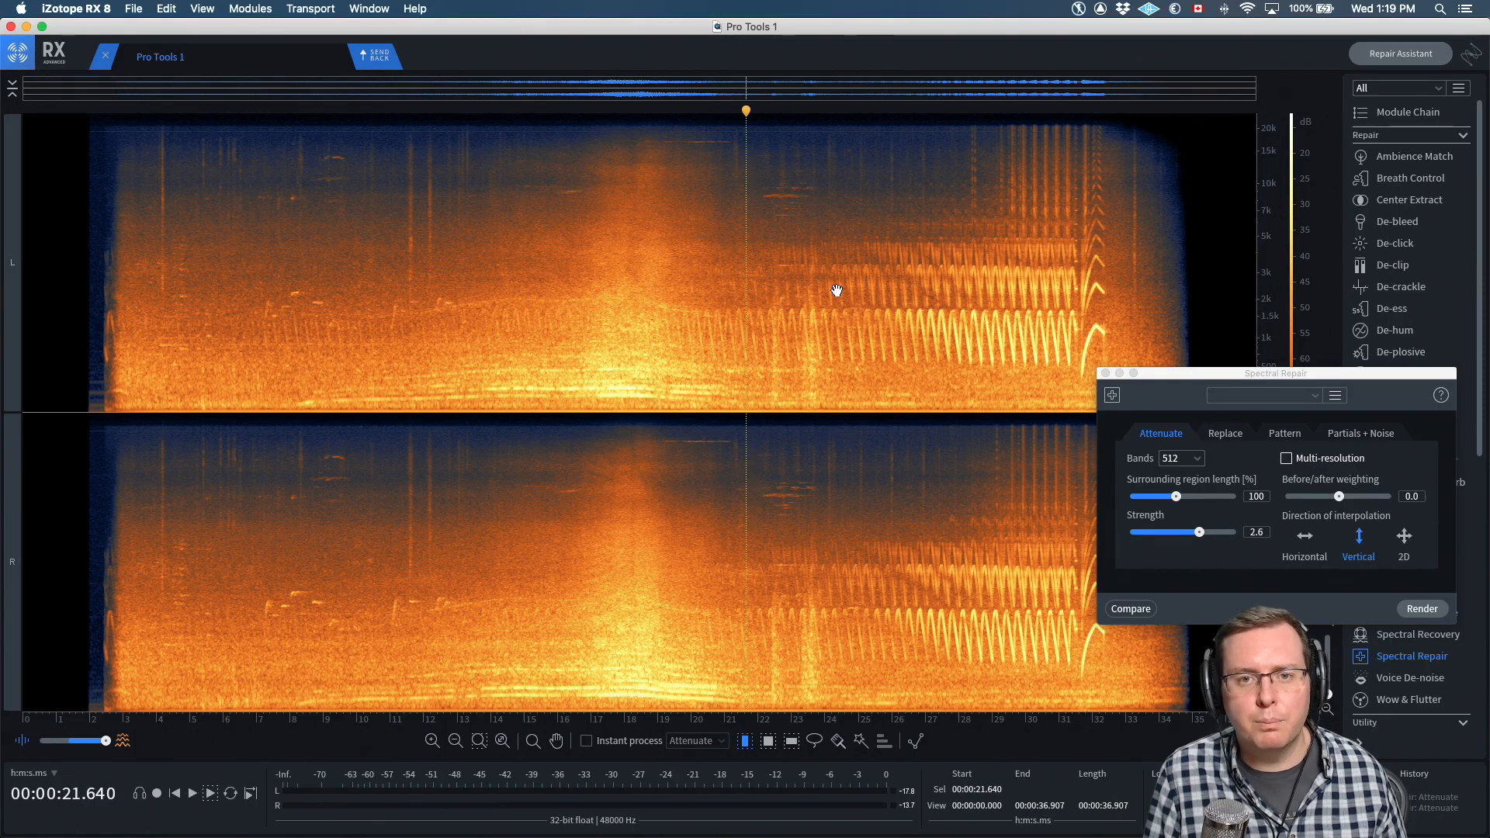
scroll(817, 290, up, 3)
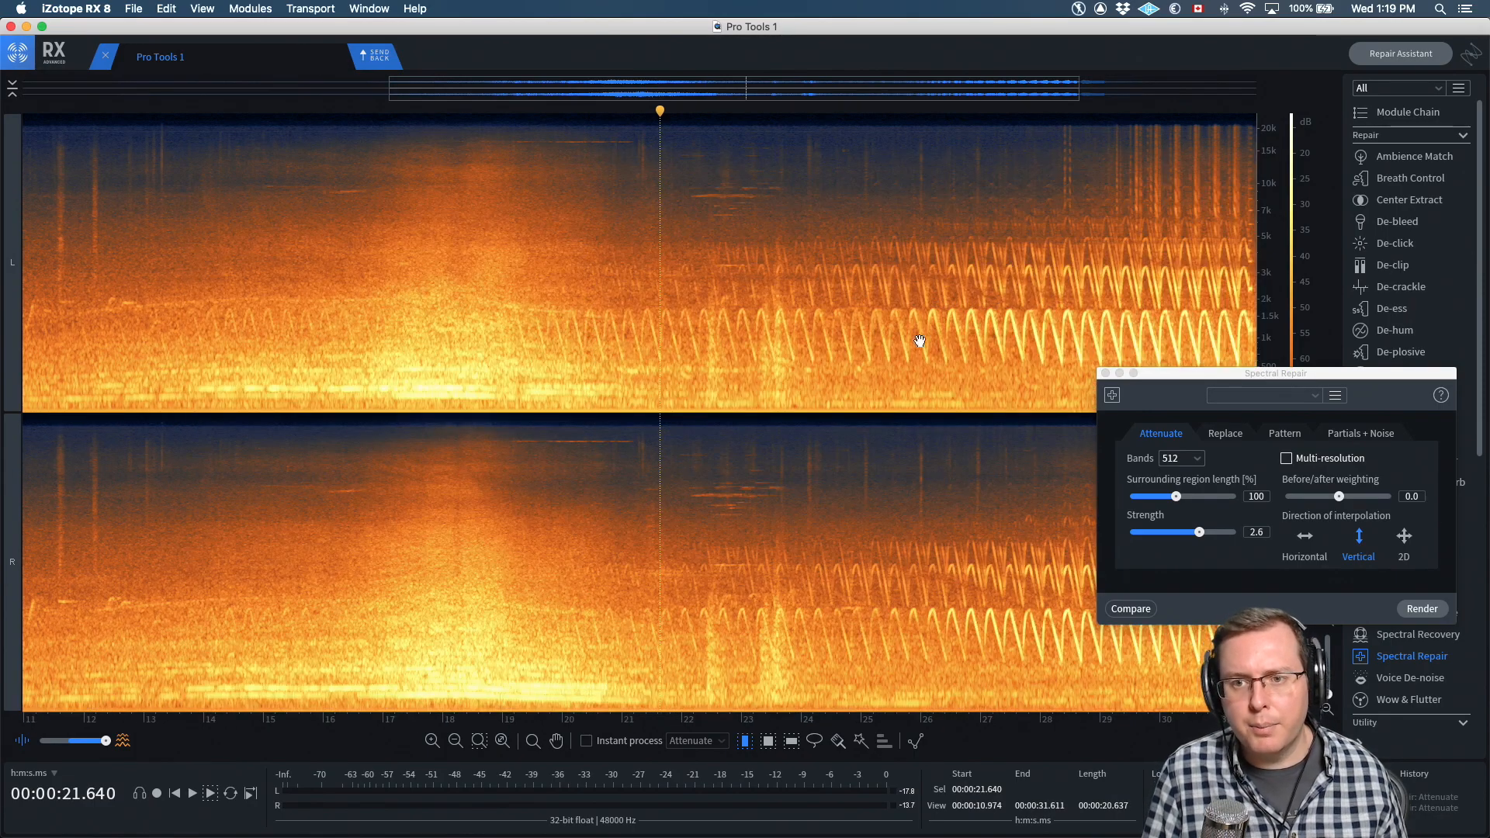
Set the before/after weighting to -0.4 and box-select the siren from about 21.3 to 22.8 seconds in the merged-channel view
drag(1178, 376, 1105, 337)
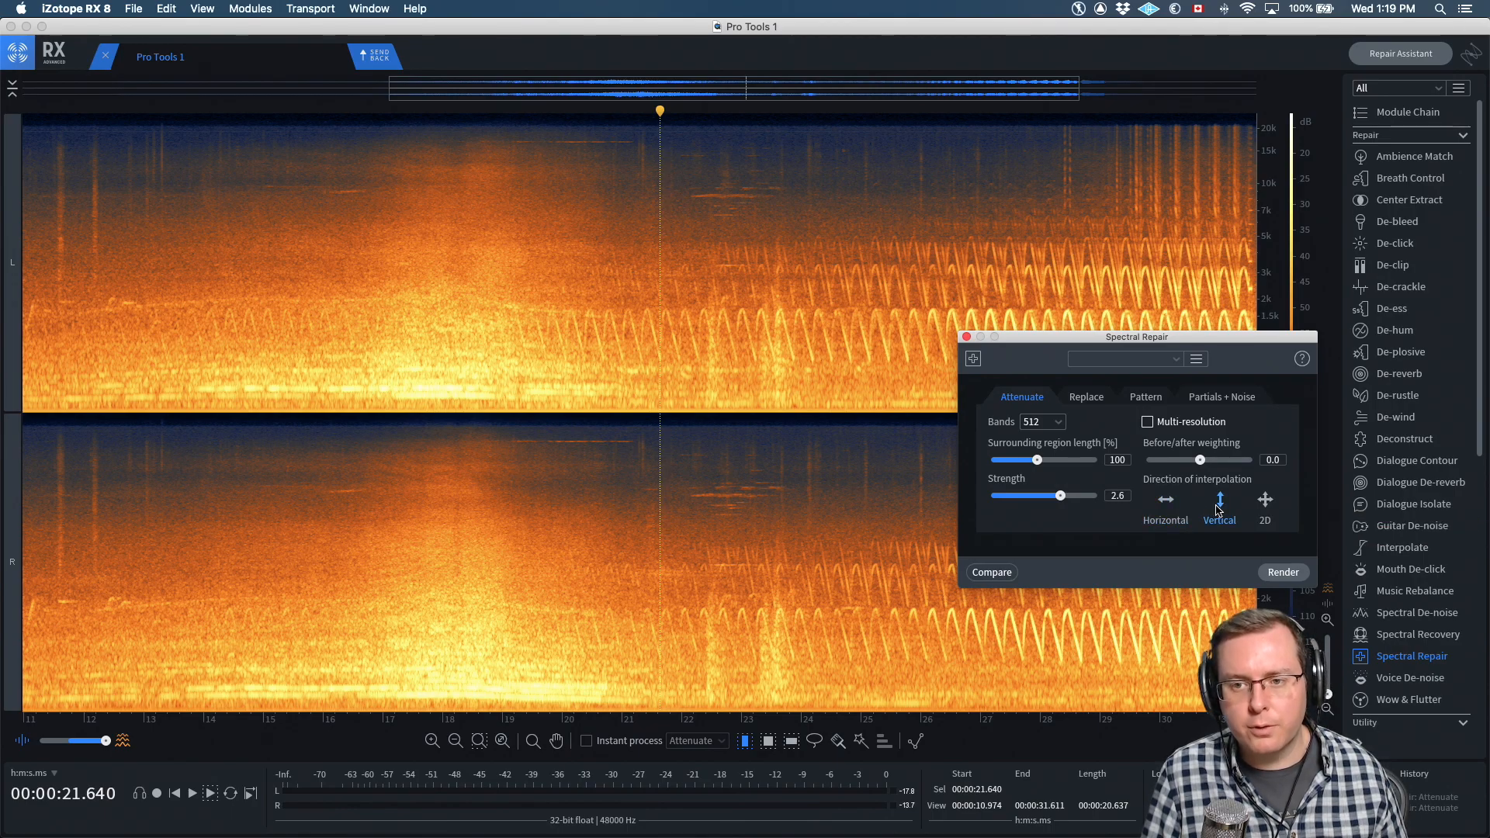
drag(1201, 461, 1188, 461)
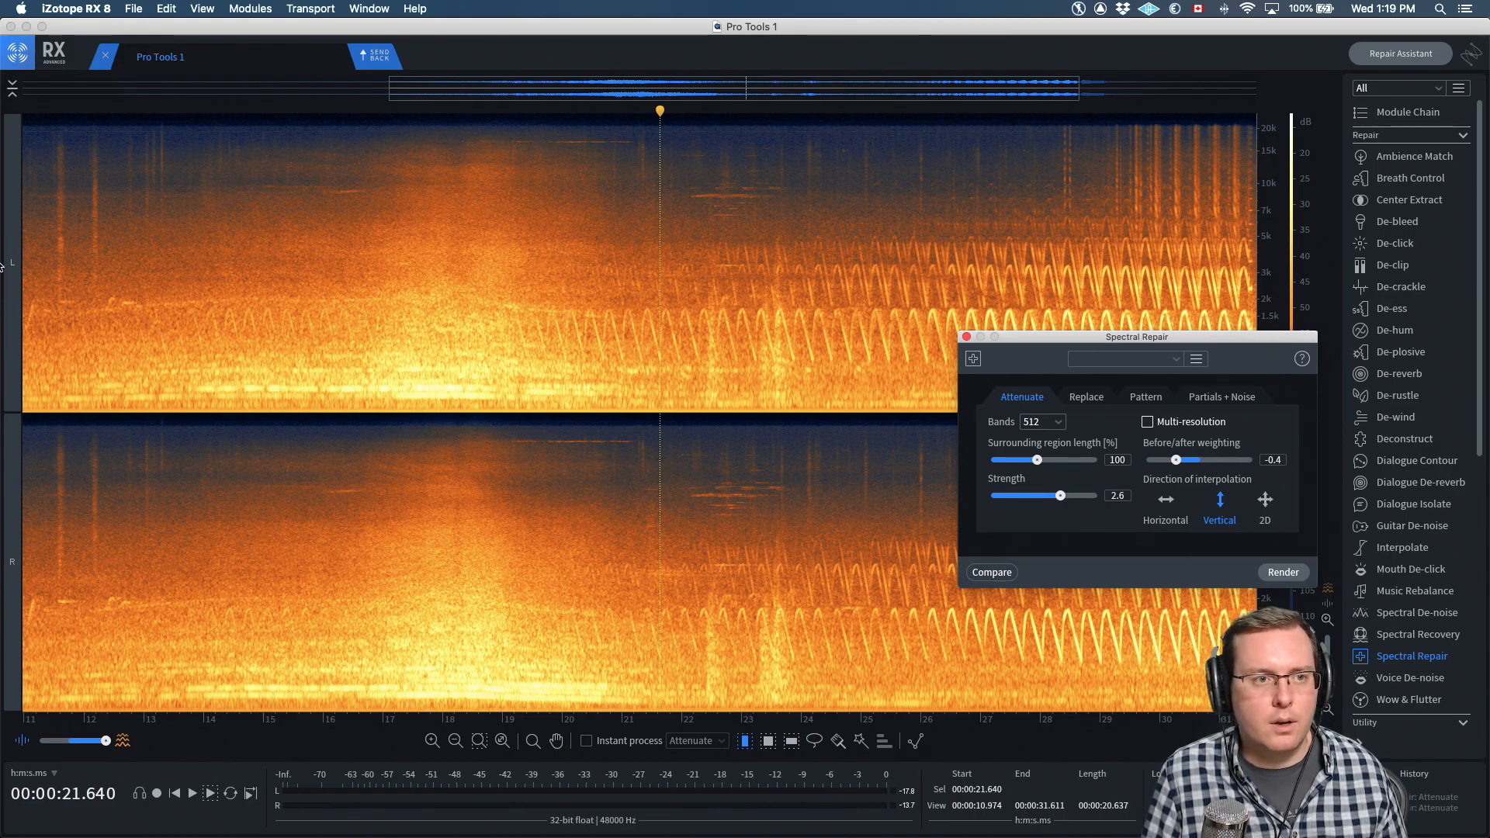
click(12, 88)
click(628, 418)
scroll(673, 429, up, 4)
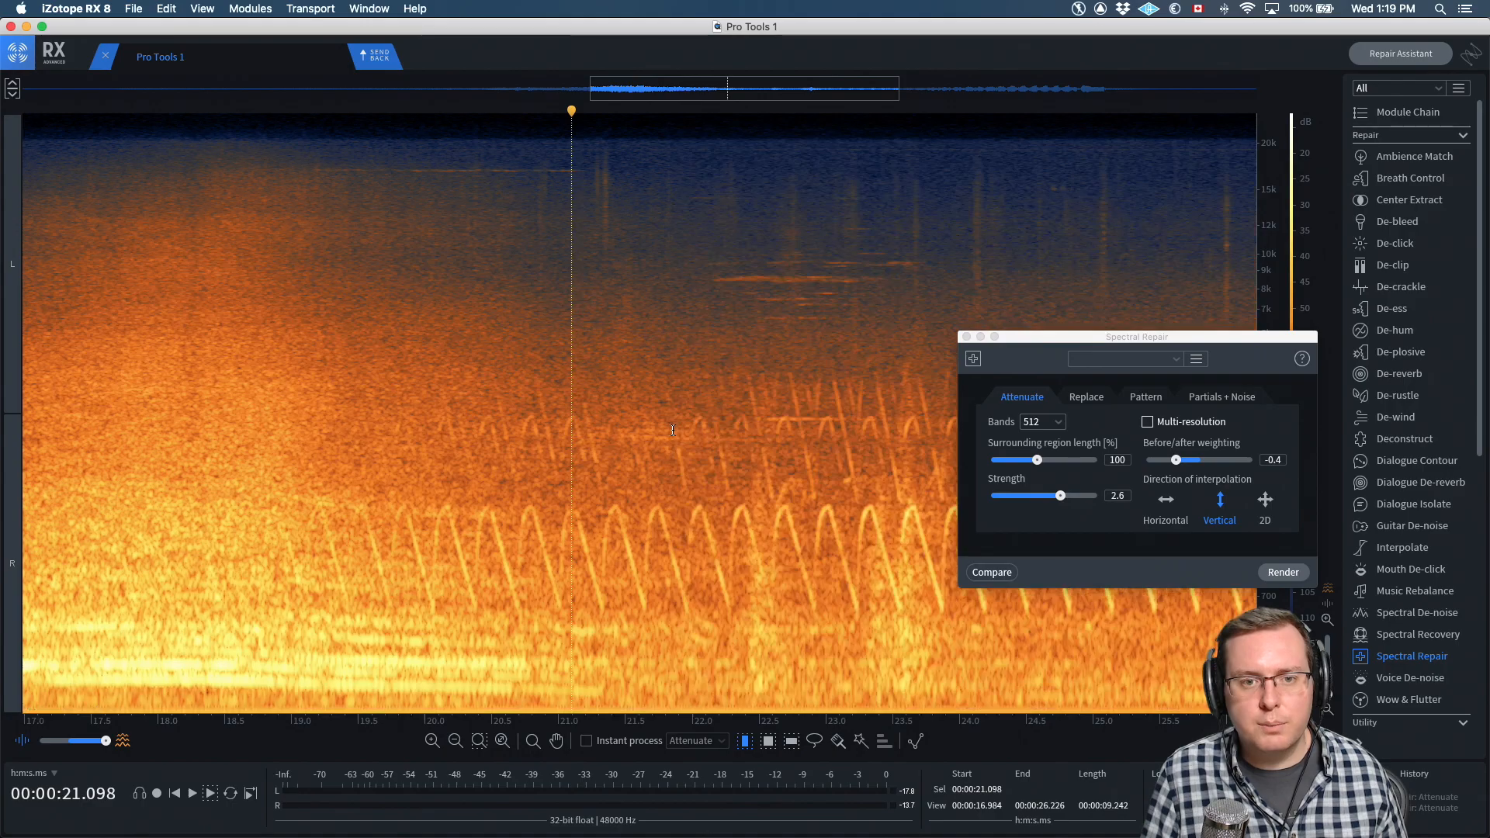
key(r)
drag(573, 384, 843, 565)
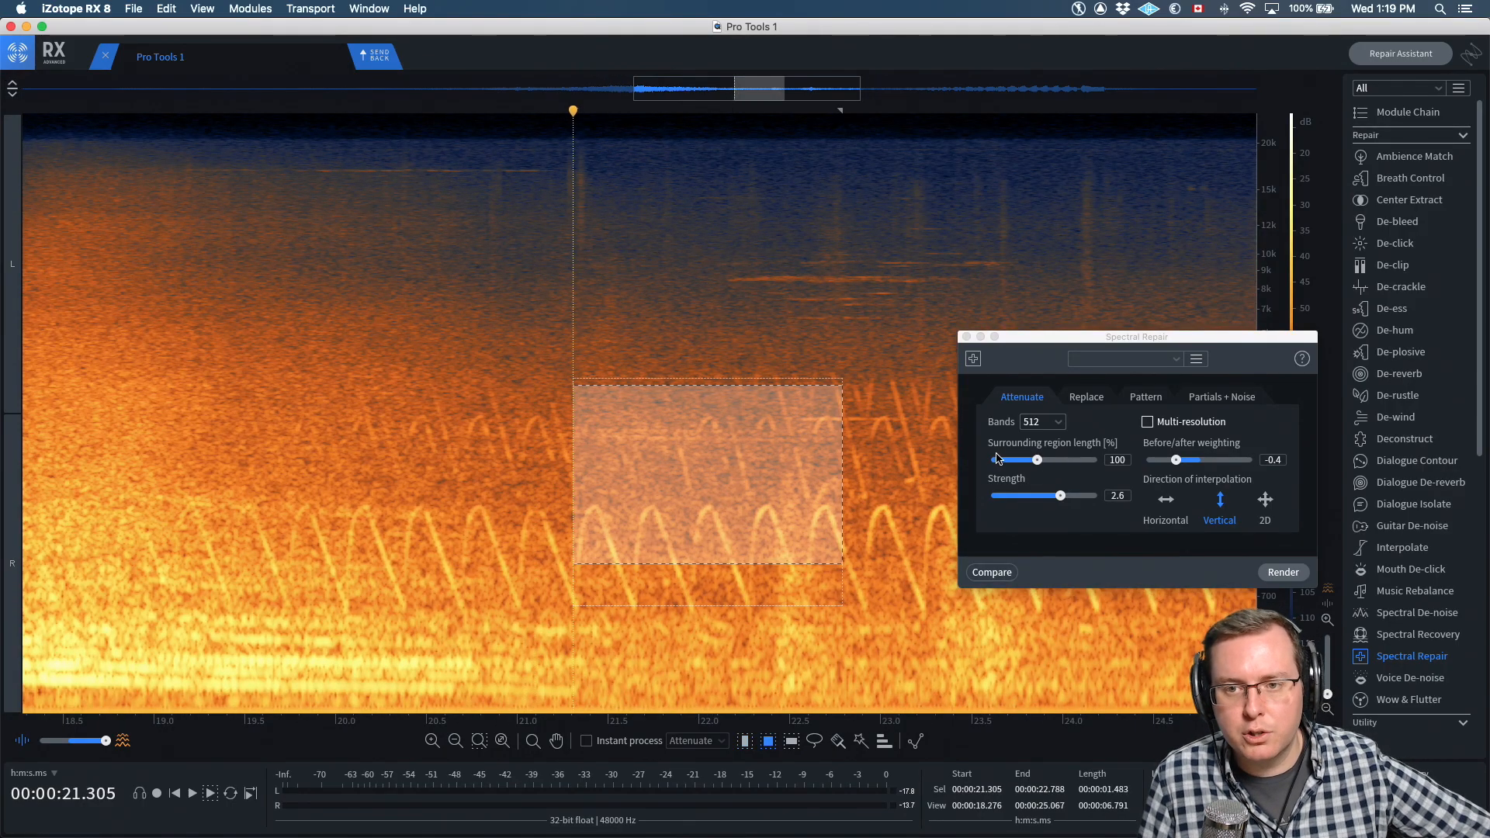
Set Attenuate to horizontal interpolation with before/after weighting -0.1 and a surrounding region length of 200%
drag(1176, 459, 1329, 694)
drag(1356, 449, 1308, 462)
click(1166, 502)
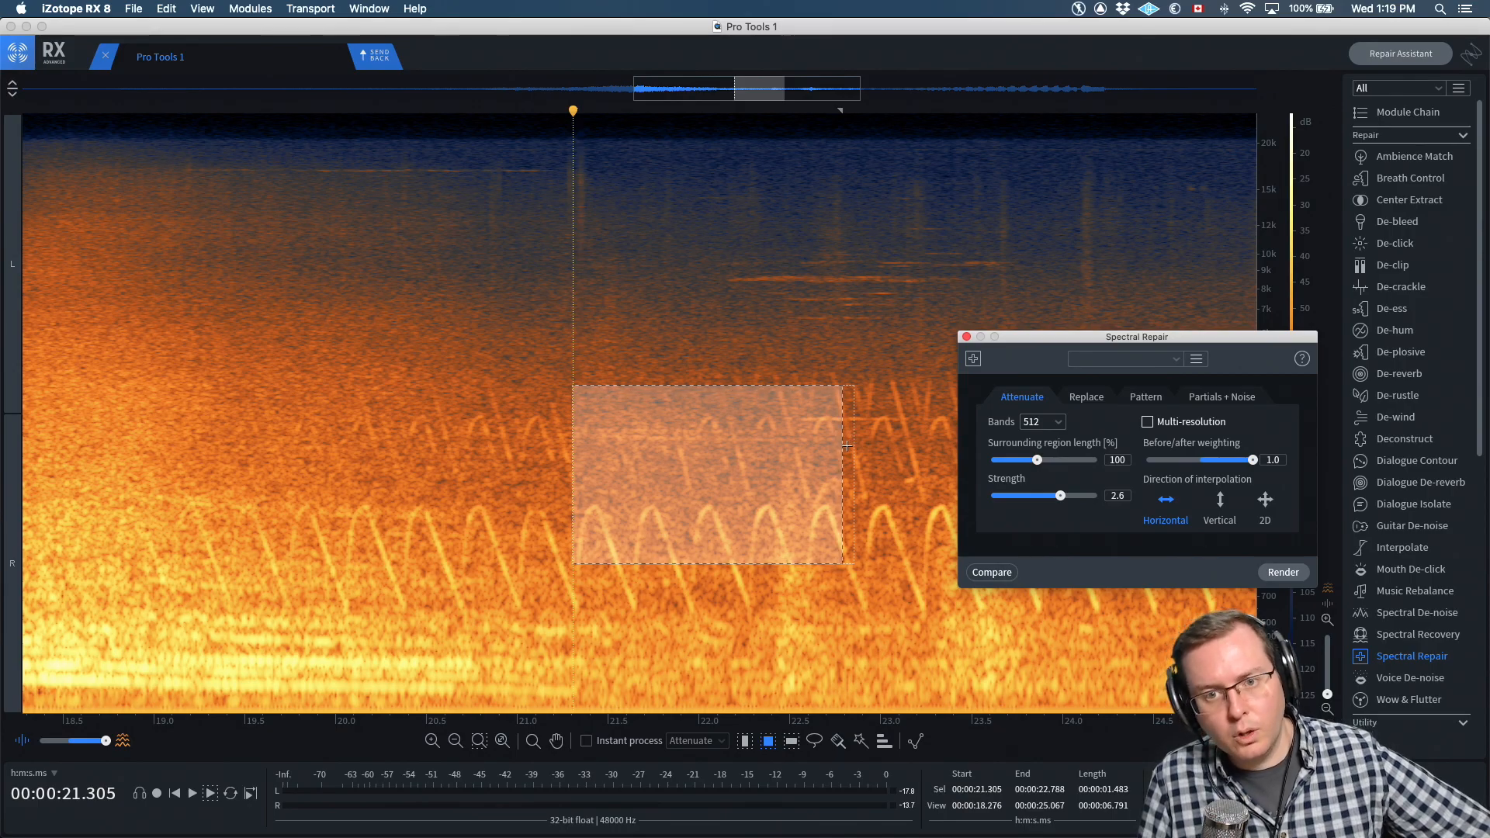
click(1196, 460)
drag(1035, 461, 1098, 461)
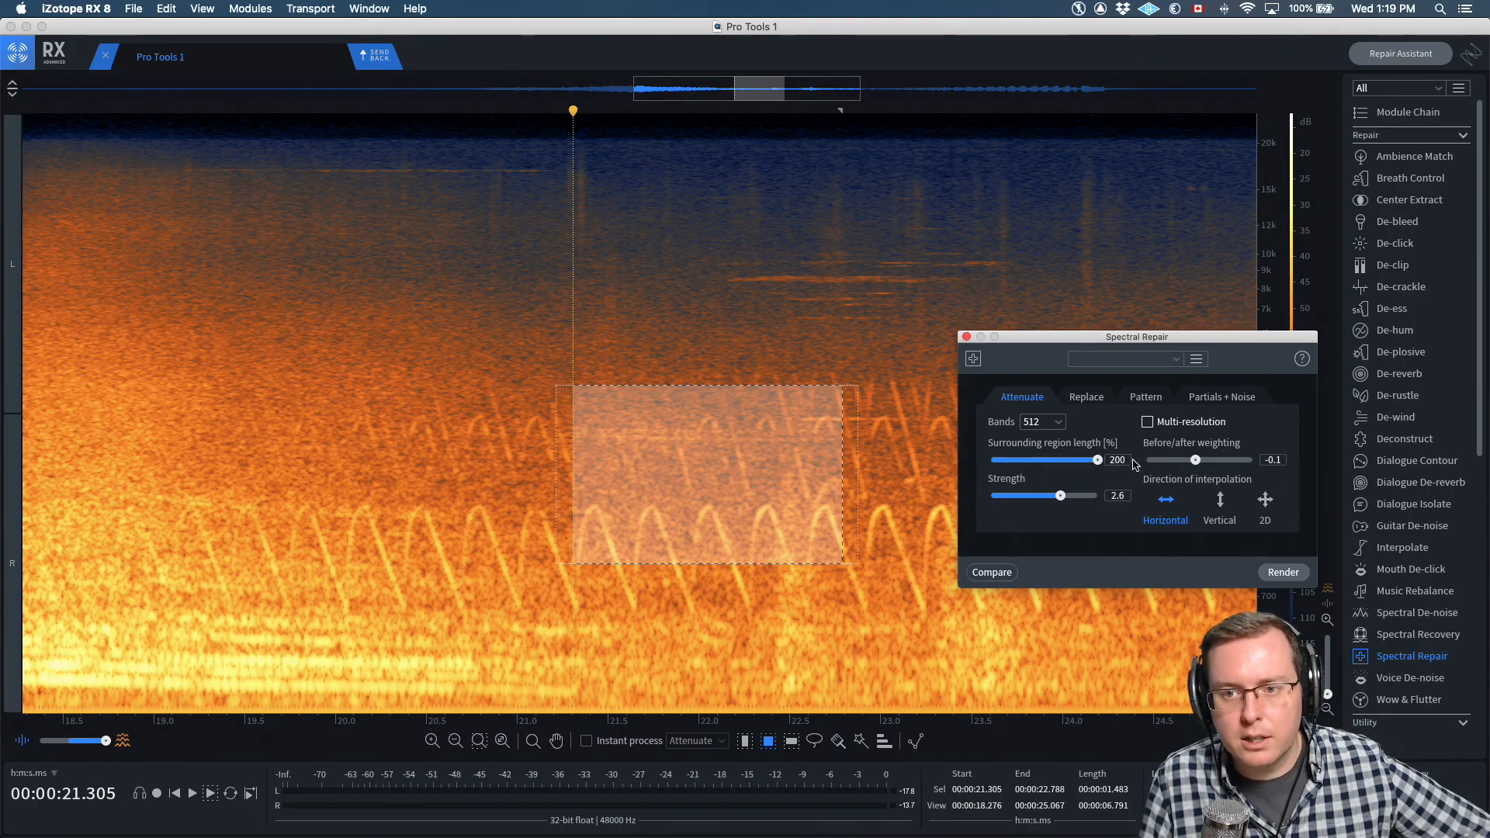
Set the Attenuate bands to 4096 and the strength to 4.0
click(1042, 422)
click(1044, 460)
click(1050, 423)
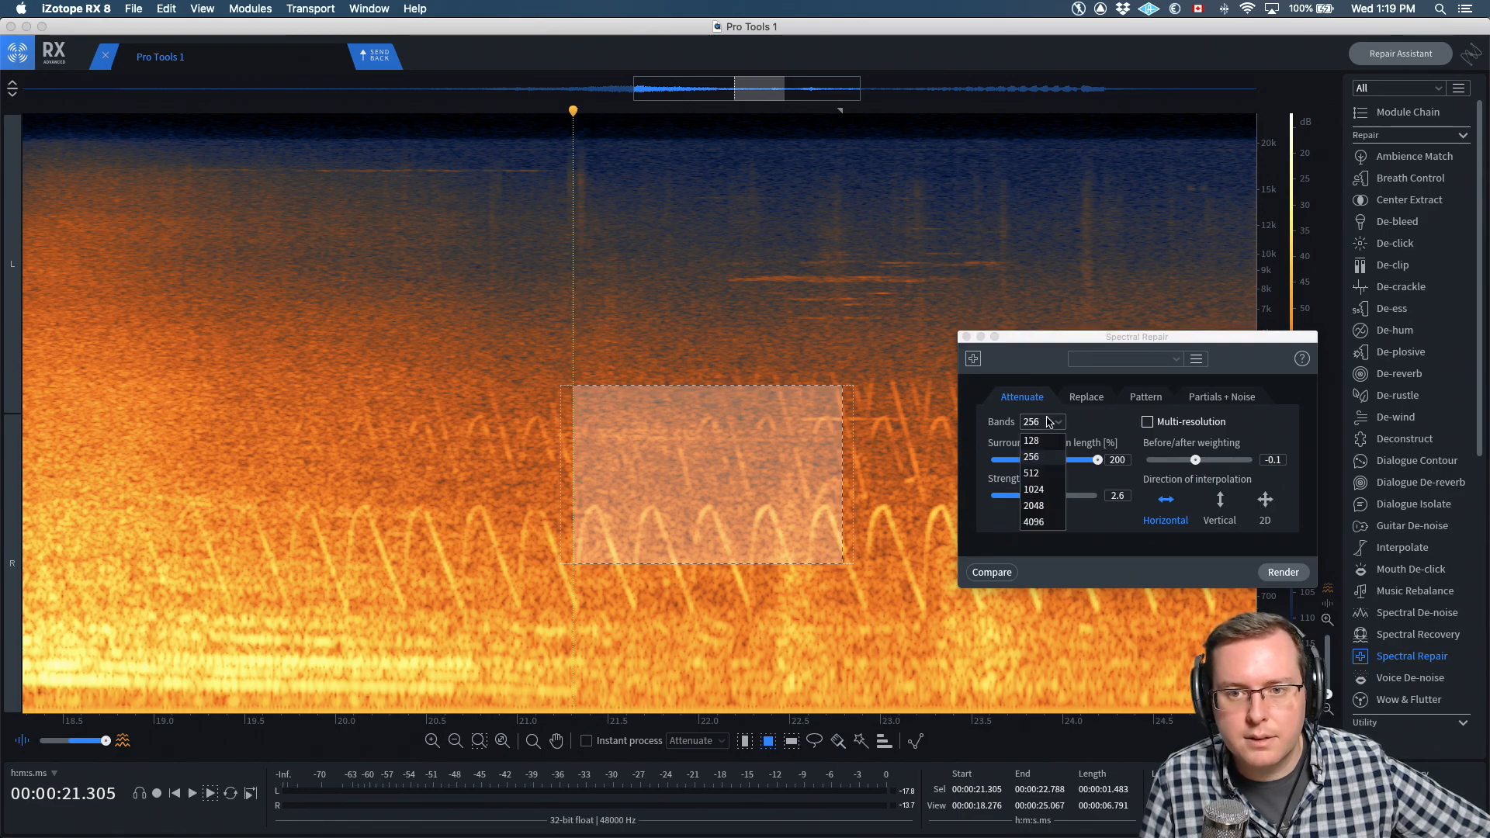
click(1040, 521)
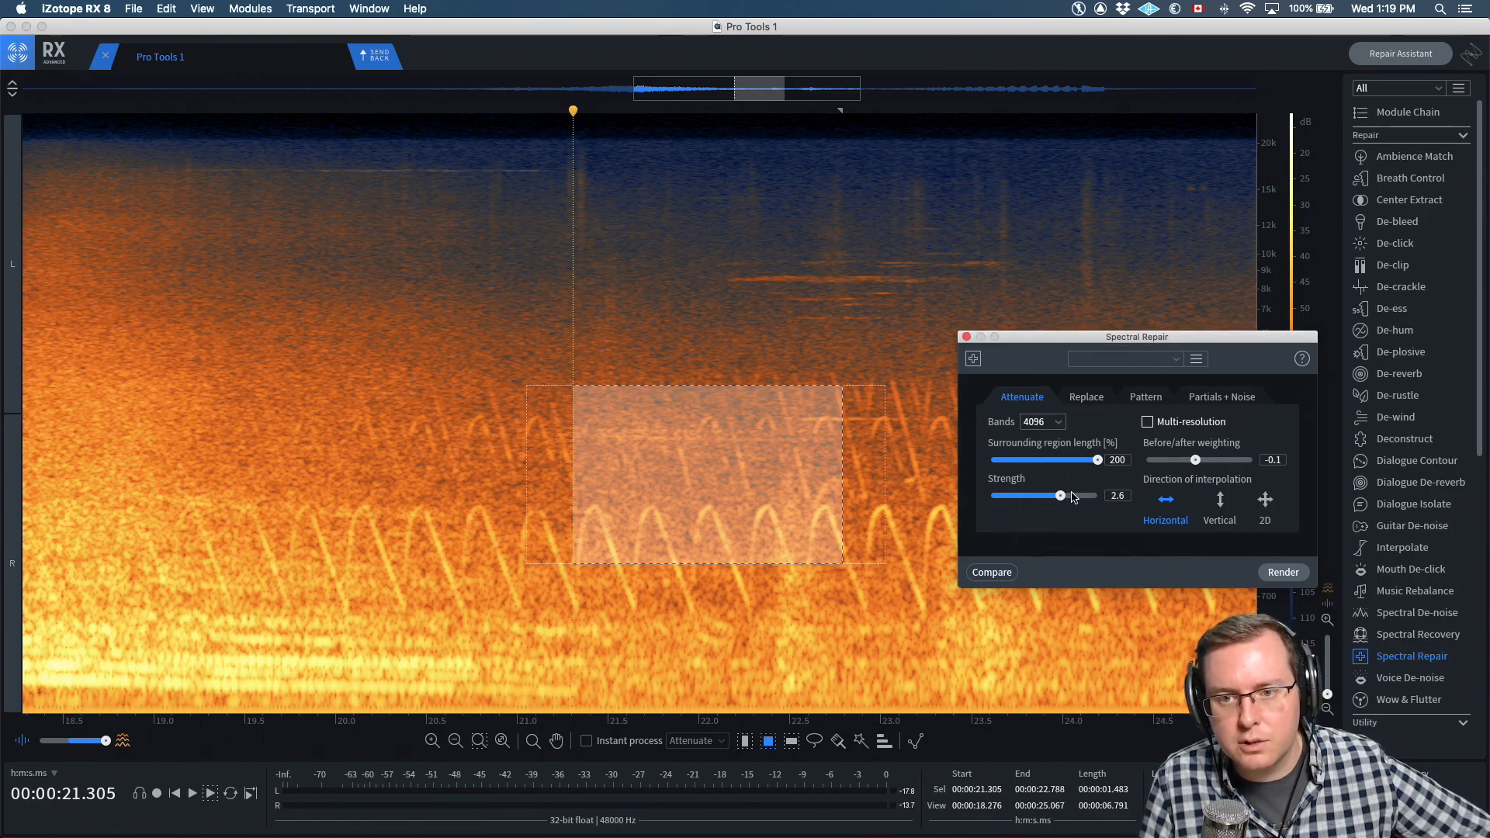
drag(1061, 499, 1097, 497)
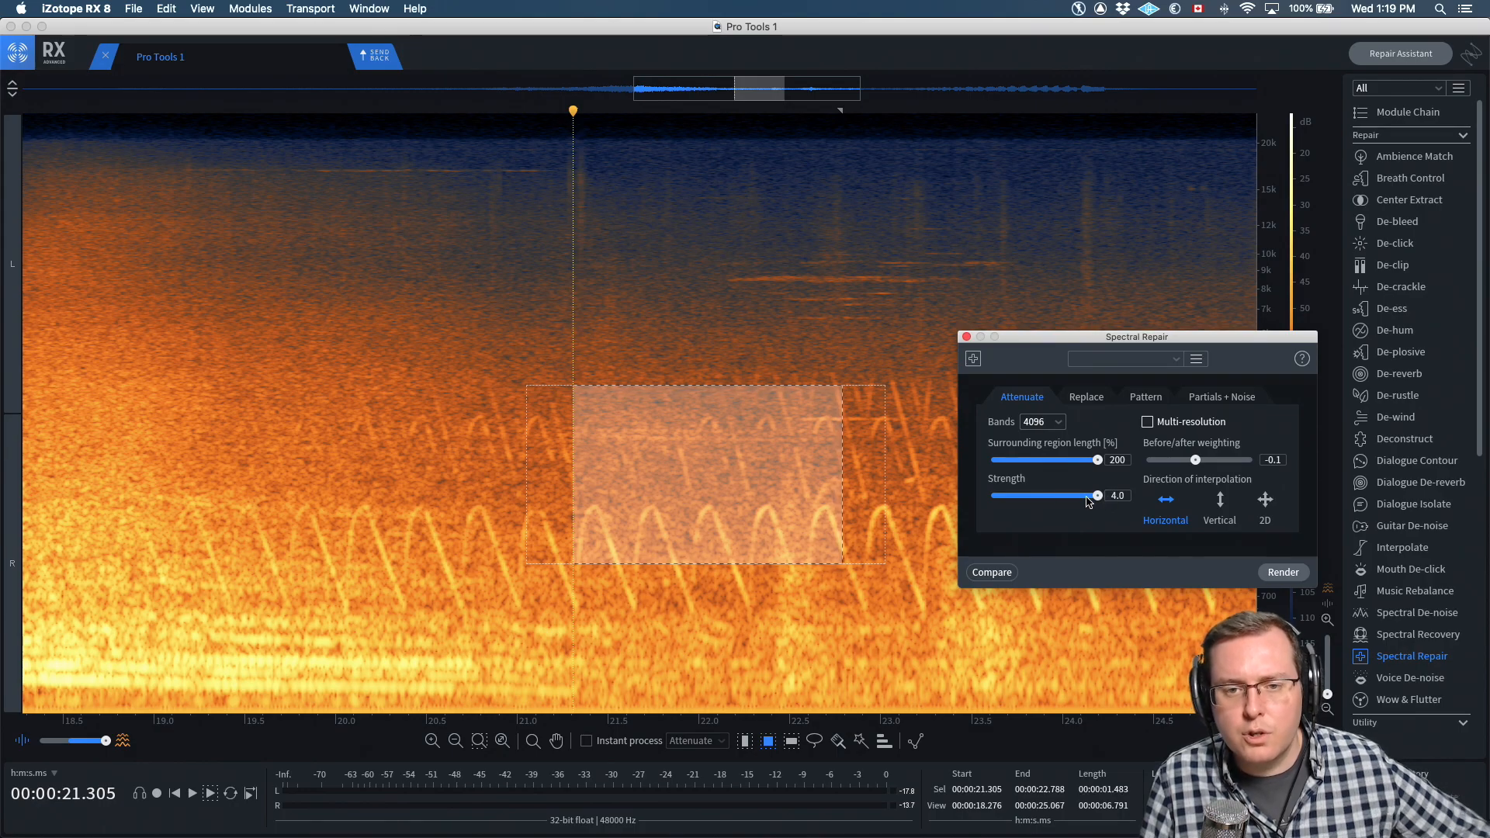
Reset Attenuate to region length 100%, strength 1.0 and before/after weighting 0.0, with 512 bands
drag(1097, 459, 1037, 459)
double_click(1092, 494)
double_click(1195, 461)
click(1036, 427)
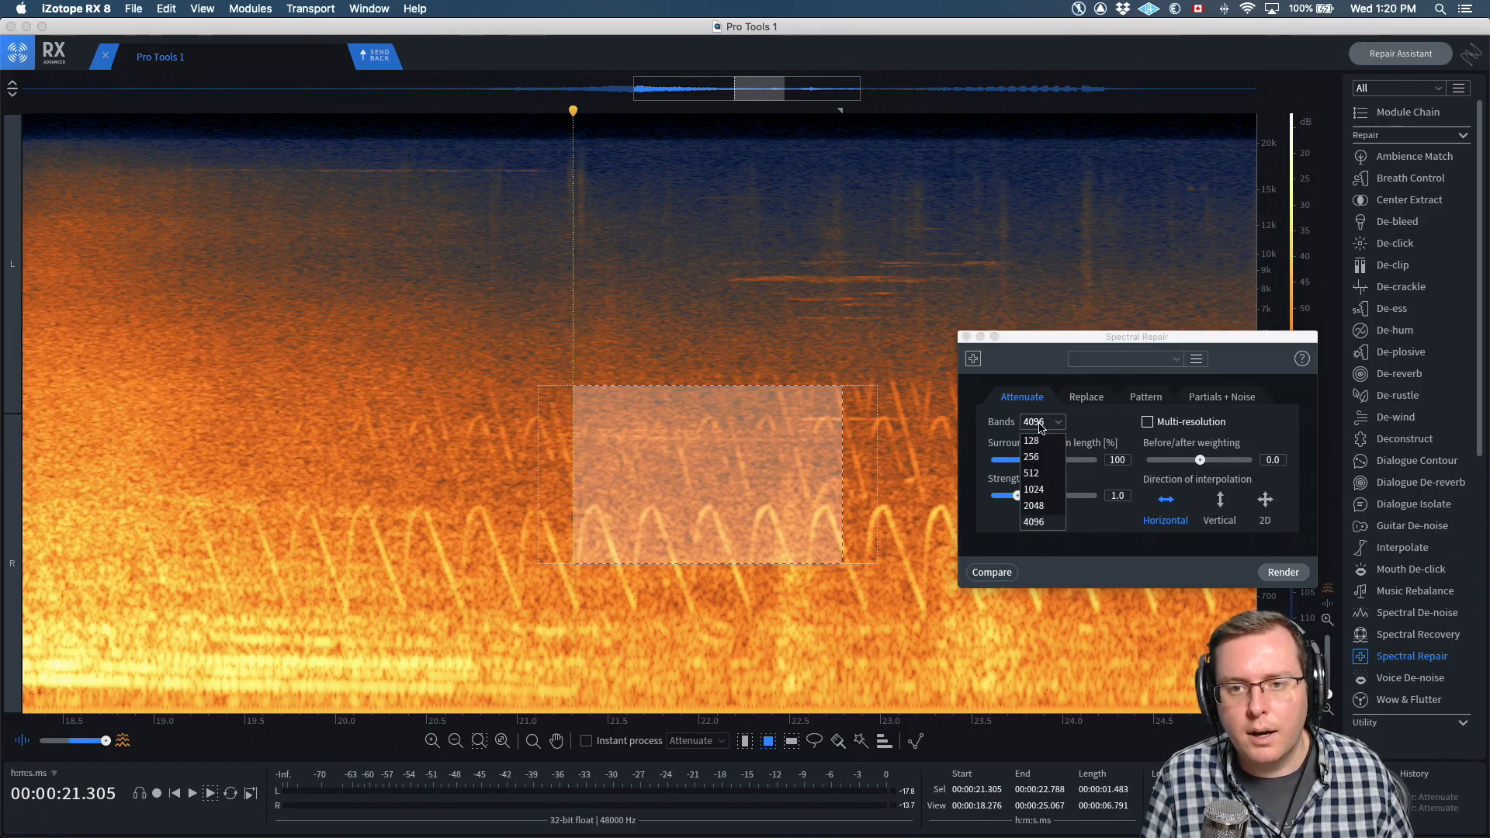
click(1039, 464)
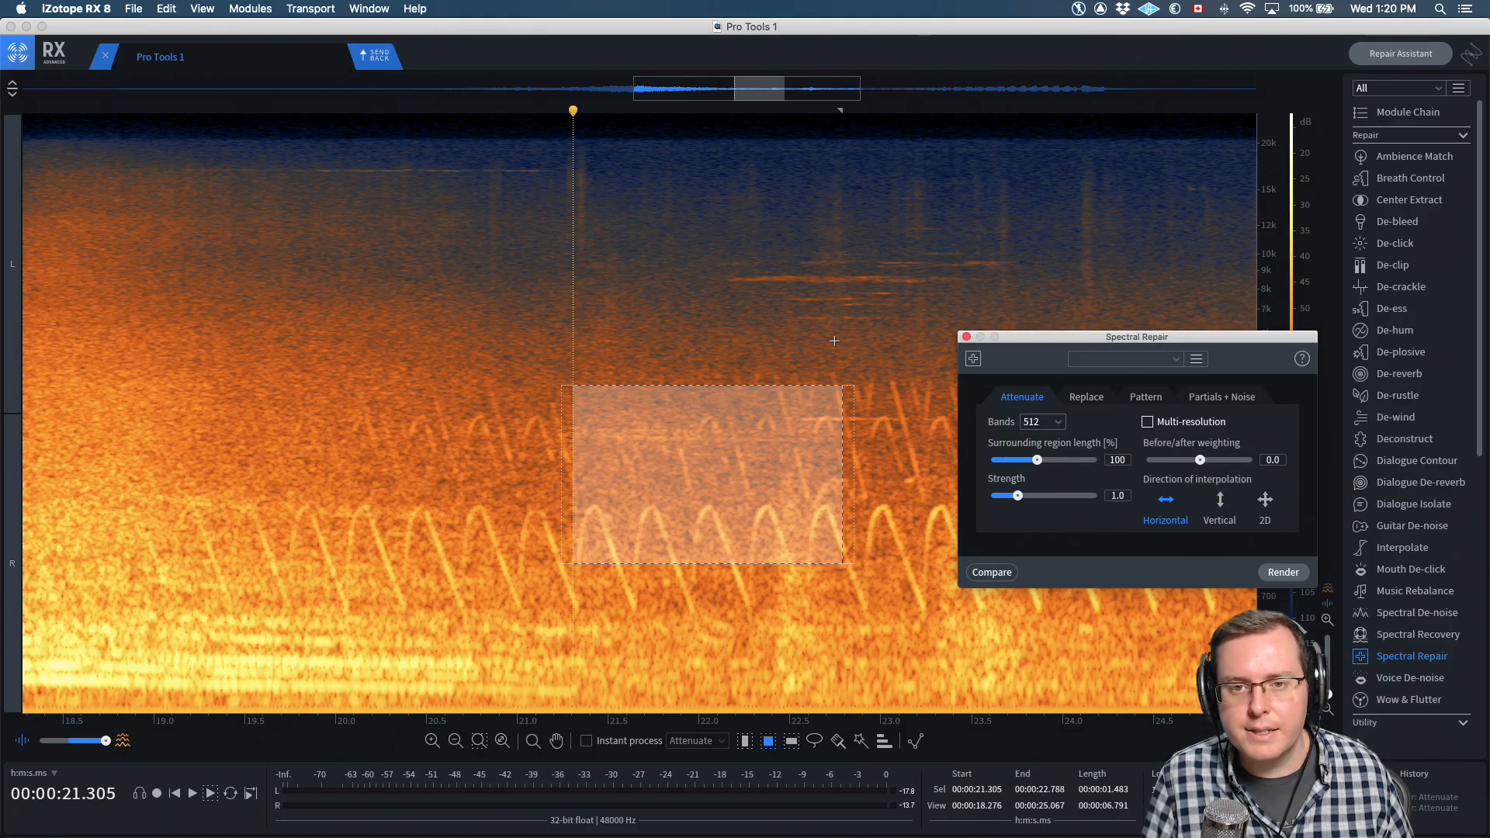
Close Spectral Repair, box-select the horizontal tones above the siren from about 22.1 to 23.8 seconds, and play that selection
click(966, 338)
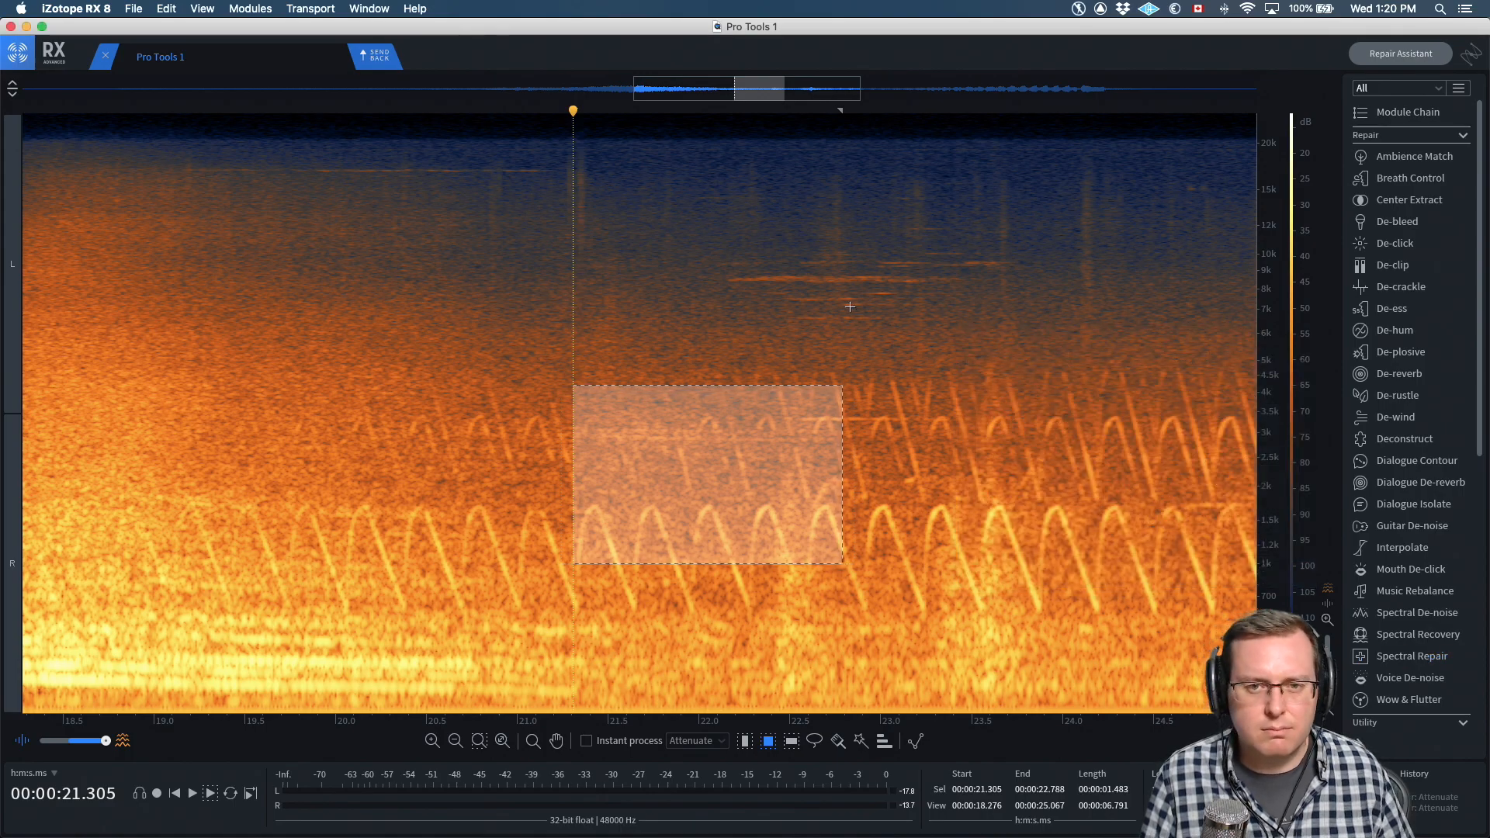
click(829, 289)
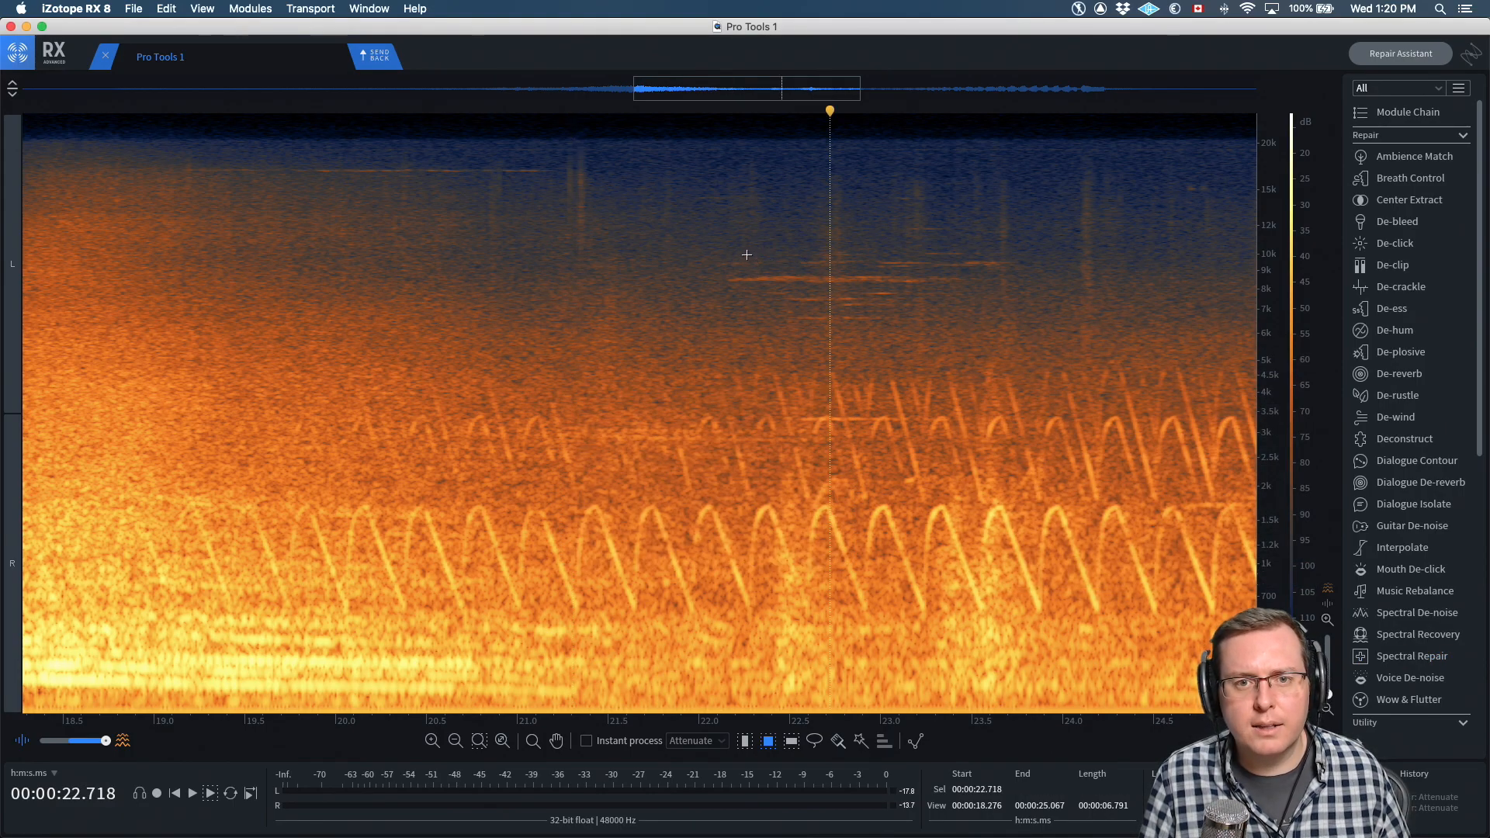
drag(724, 241, 1024, 333)
key(space)
key(space)
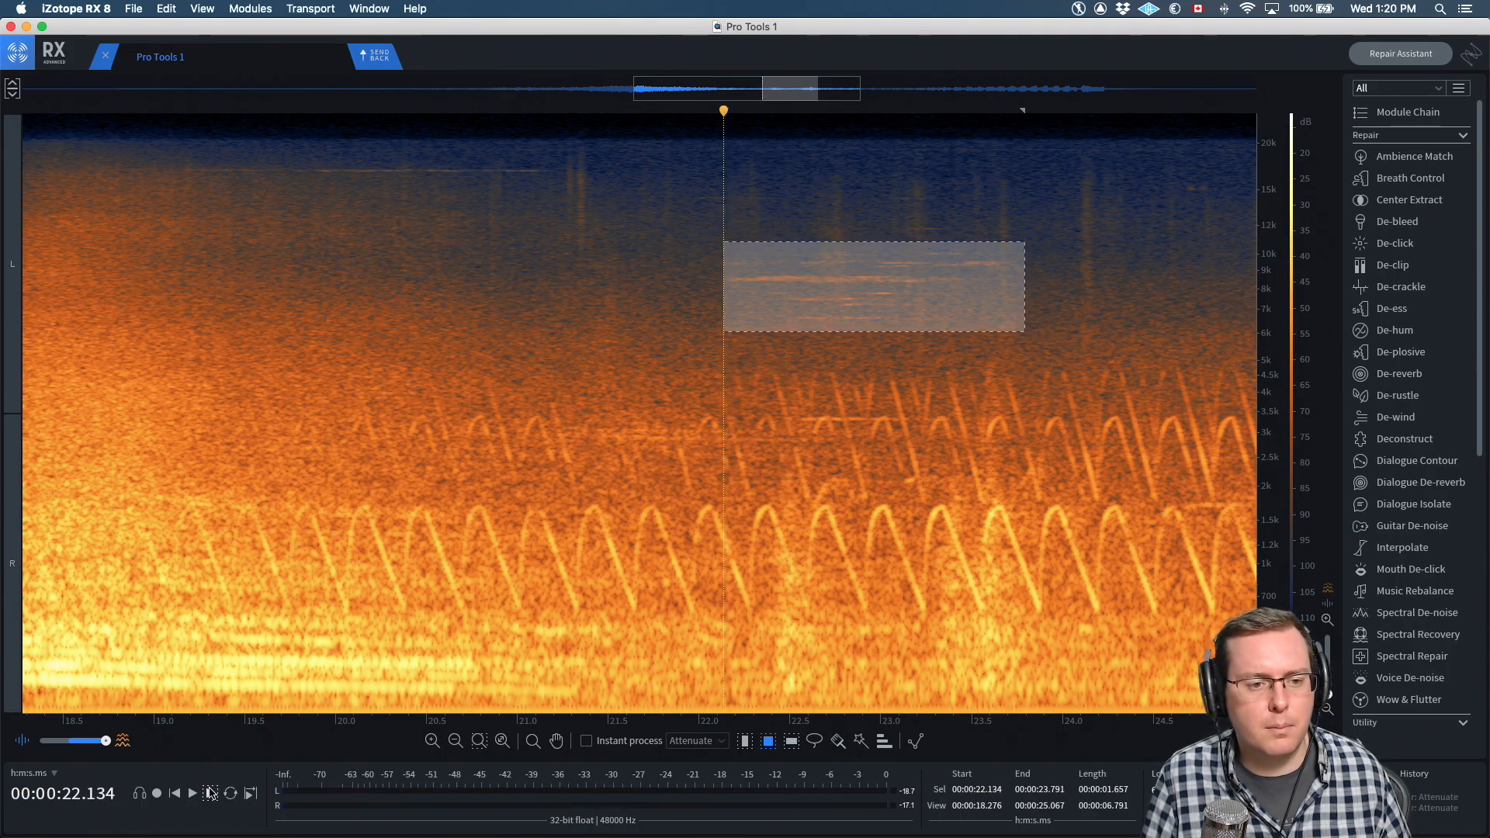
click(210, 792)
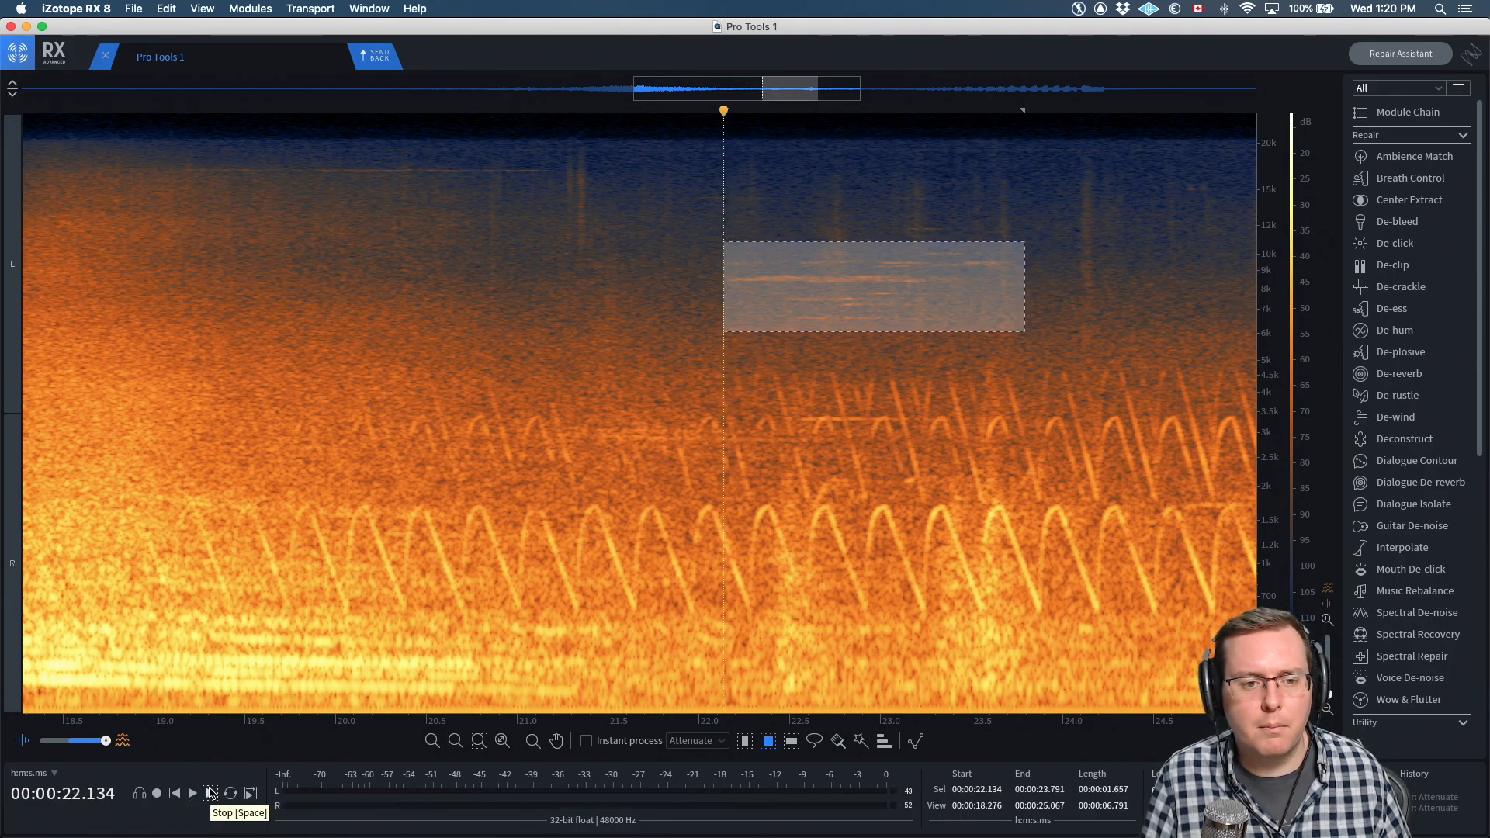
Select only the brightest horizontal tone above the siren with a narrow box from about 22.2 to 23.6 seconds
click(613, 413)
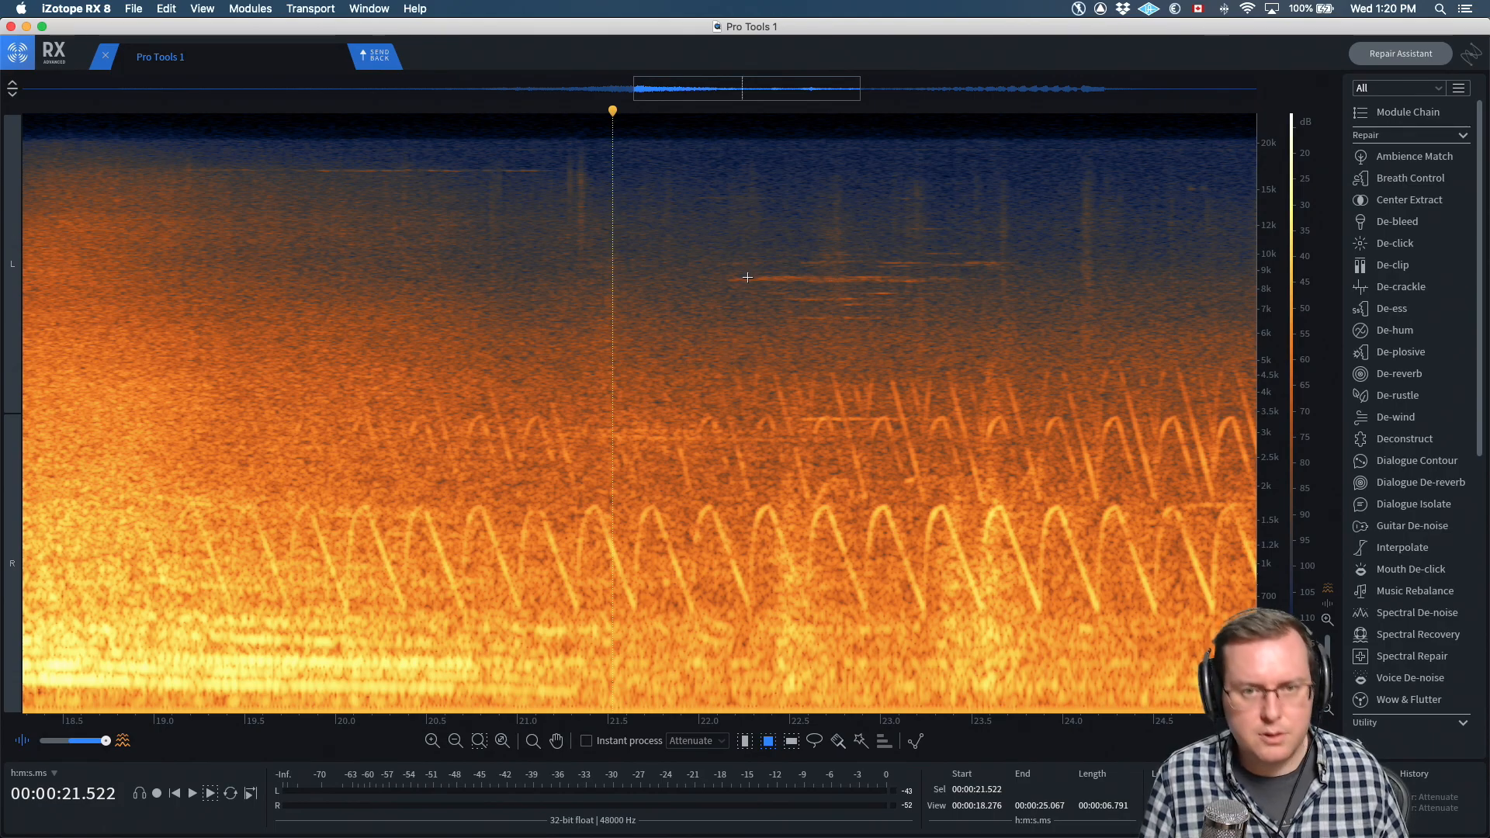
drag(729, 274, 983, 285)
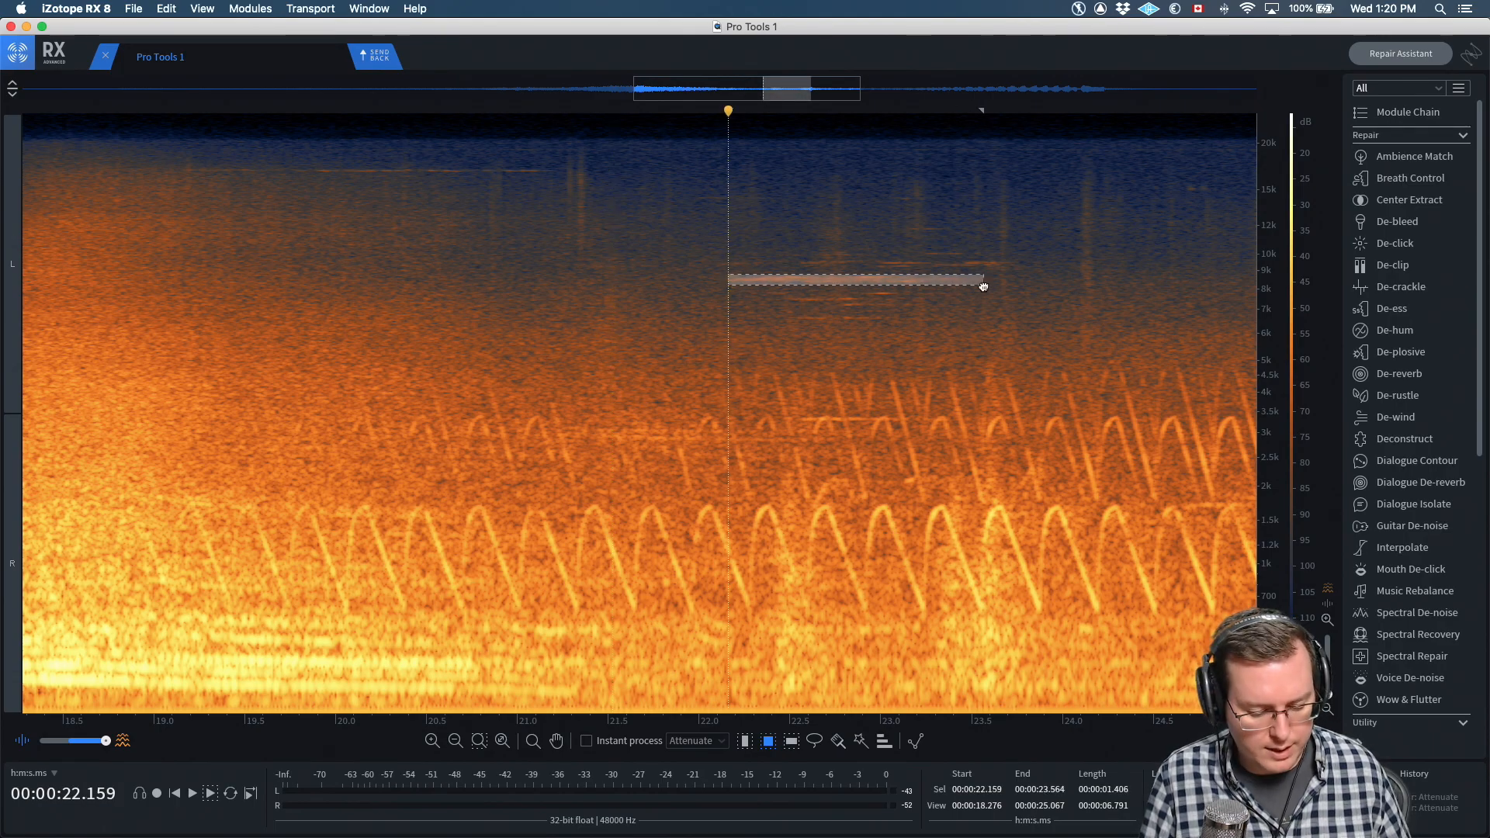
Attenuate the selected bright tone, plus two narrow bands just below it from about 22.5 to 23.0 seconds
key(super+r)
click(820, 308)
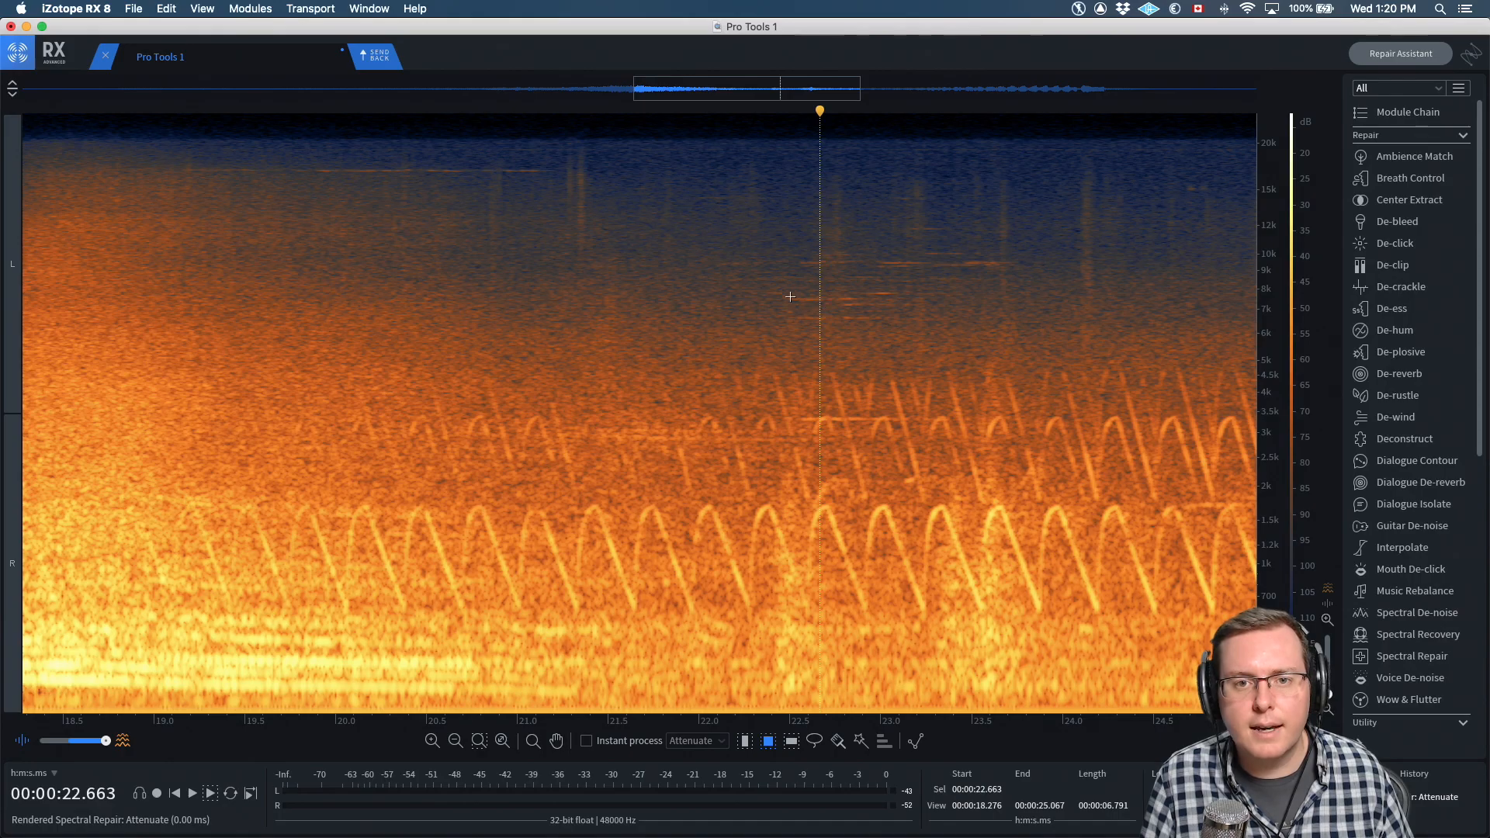
drag(791, 296, 882, 305)
key(super+r)
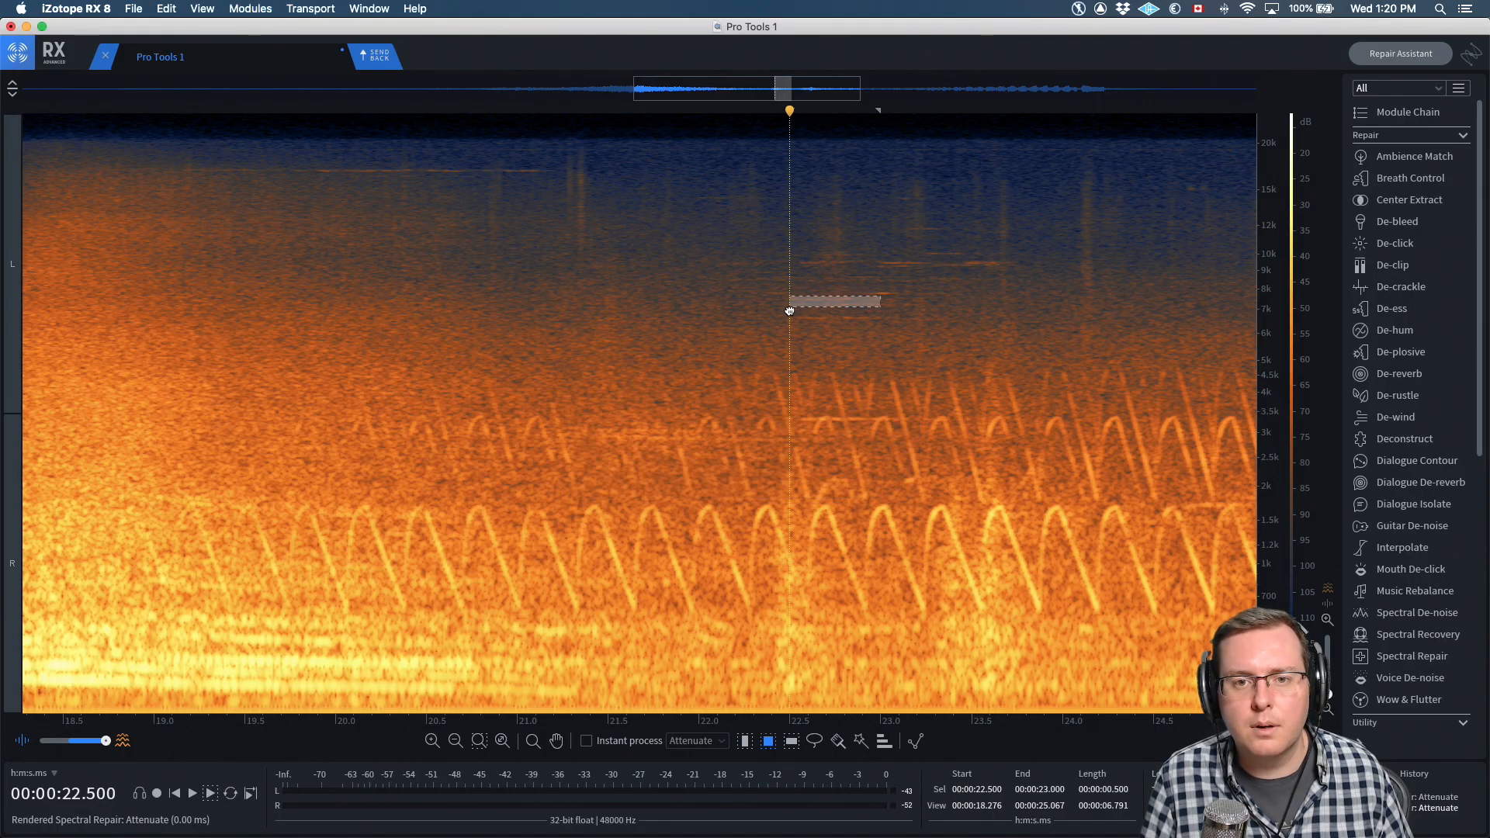
click(790, 312)
drag(794, 312, 880, 321)
key(super+r)
Attenuate the 9 to 10 kHz tone from about 22.6 to 23.7 seconds and its short segment from about 22.1 to 22.4 seconds
drag(805, 256, 1006, 270)
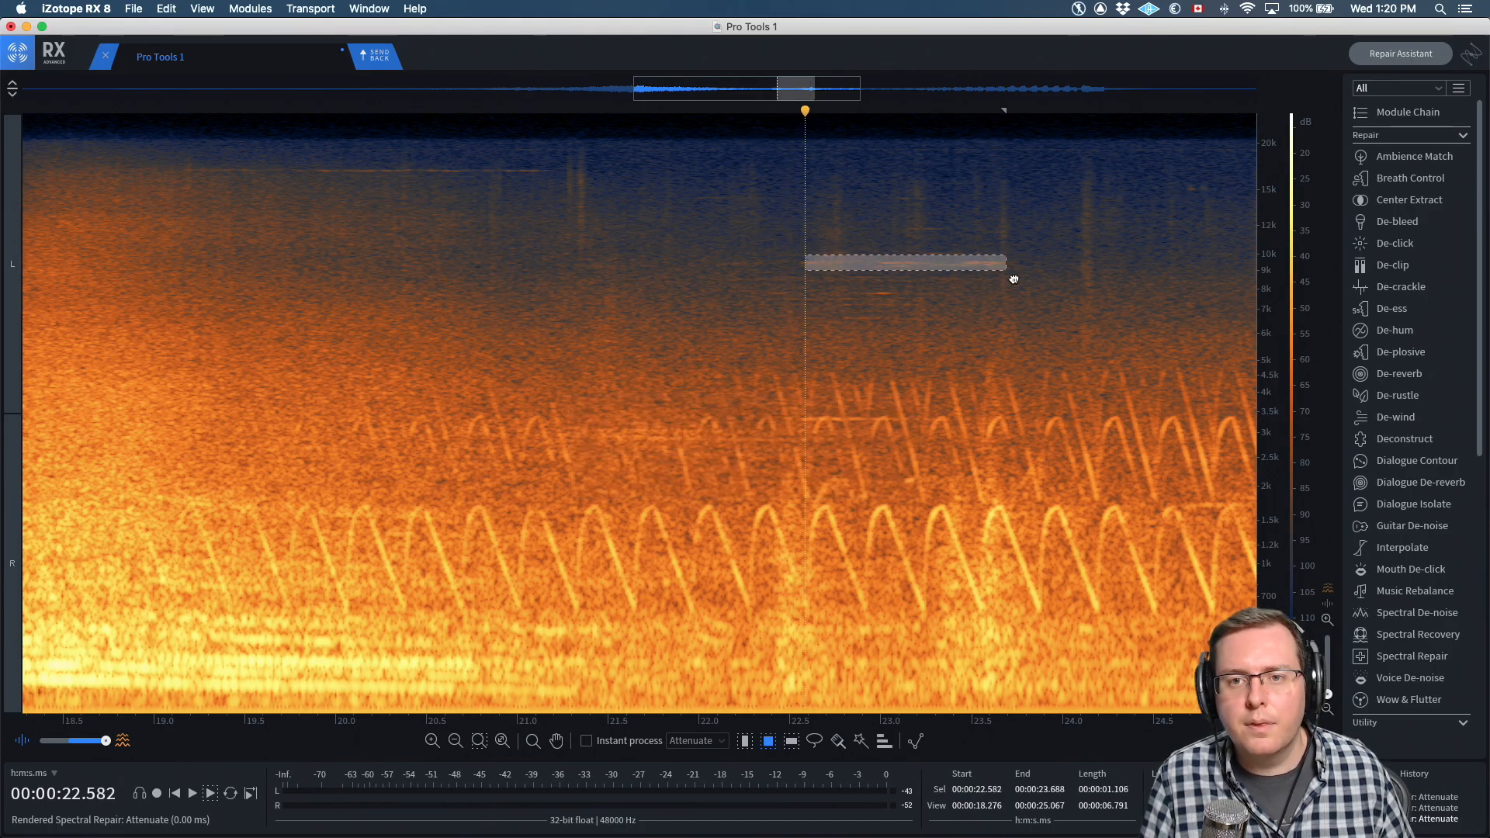
key(super+r)
click(719, 243)
drag(718, 258, 770, 269)
key(super+r)
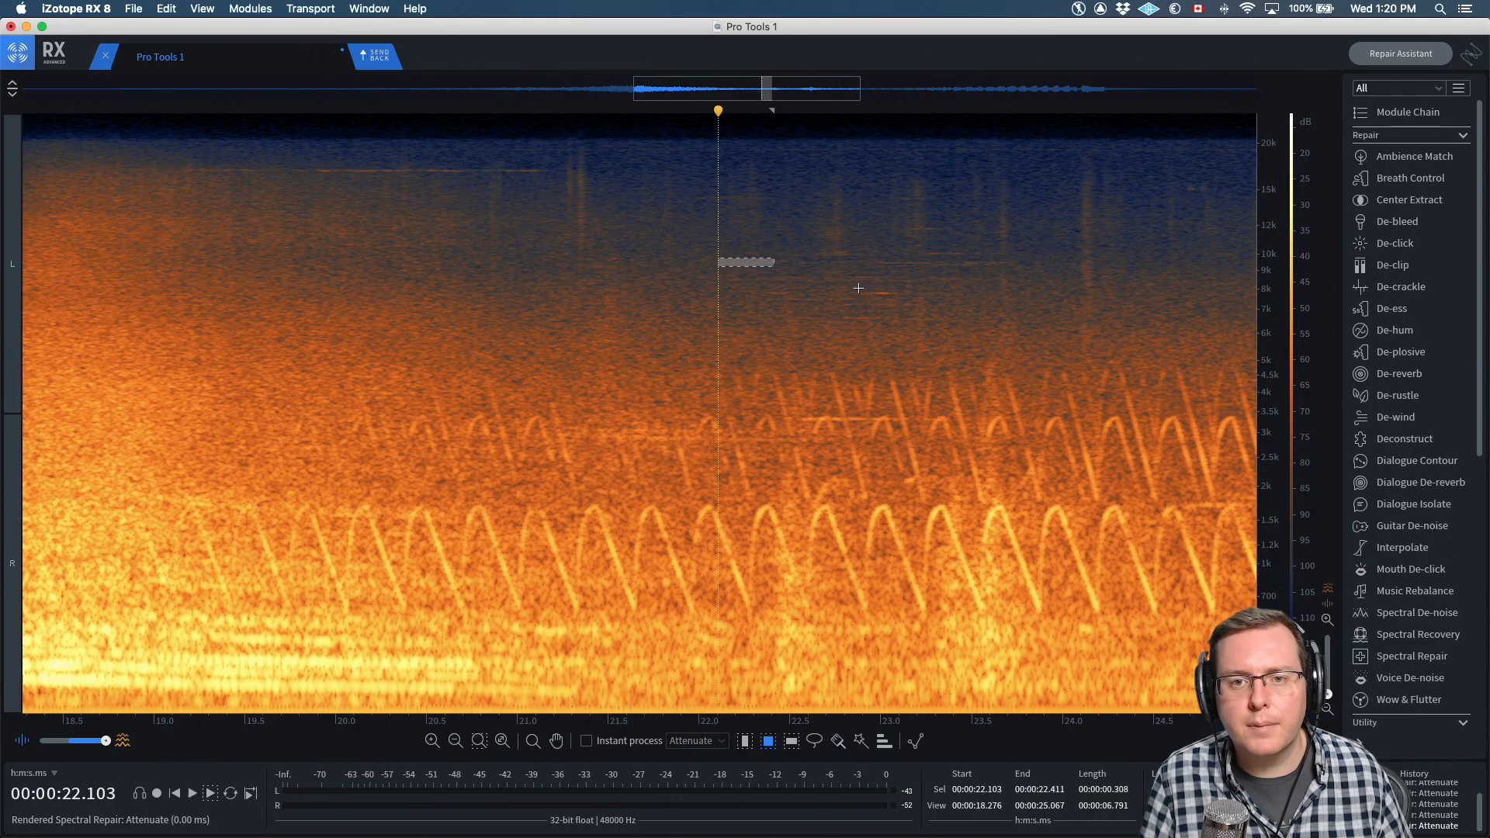
Attenuate the short leftover tone just below 8 kHz from about 22.9 to 23.1 seconds and clear the selection
drag(858, 289, 893, 295)
key(super+r)
click(750, 276)
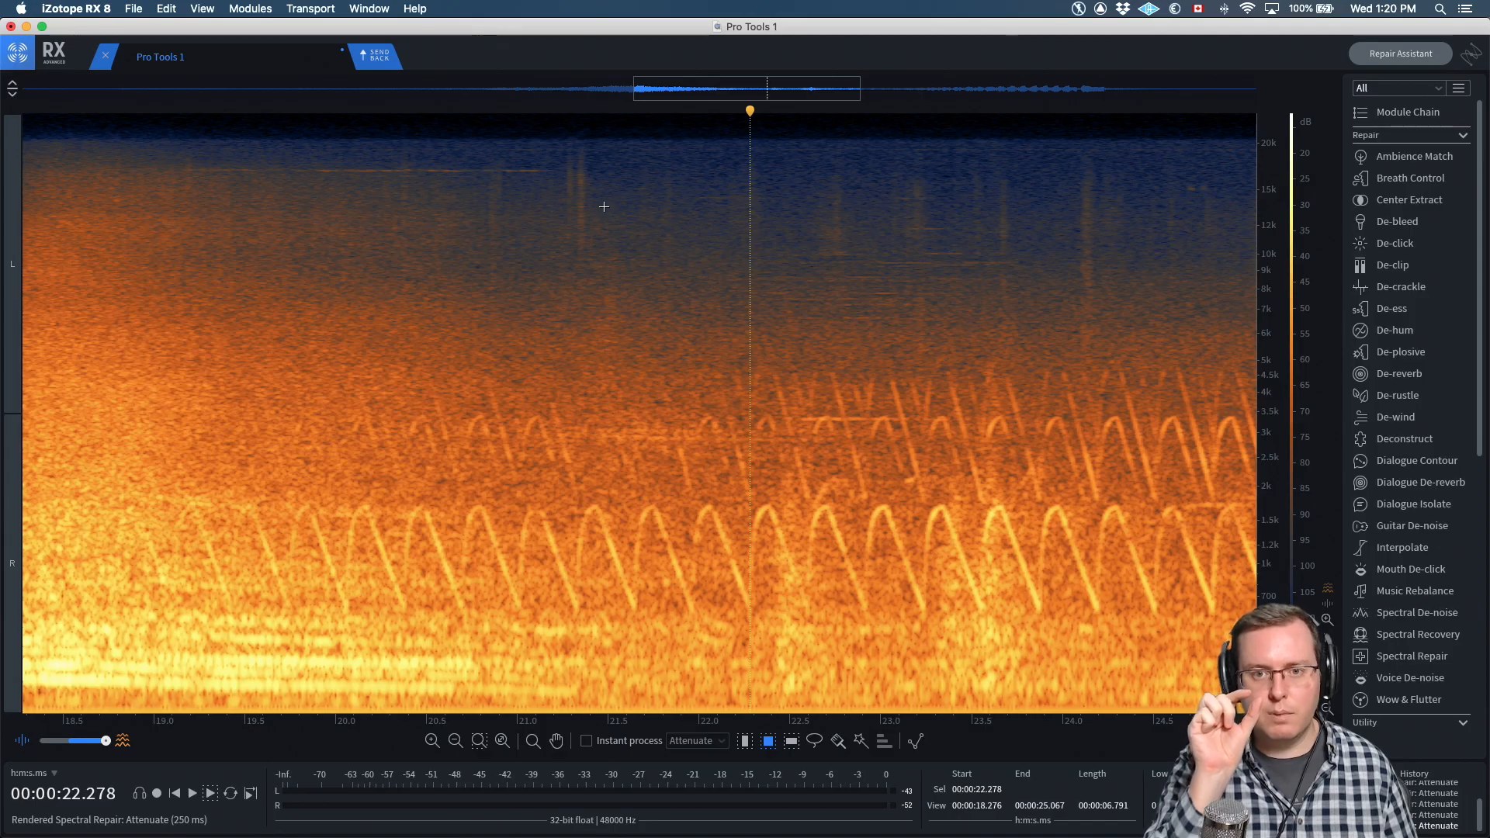
scroll(603, 206, down, 5)
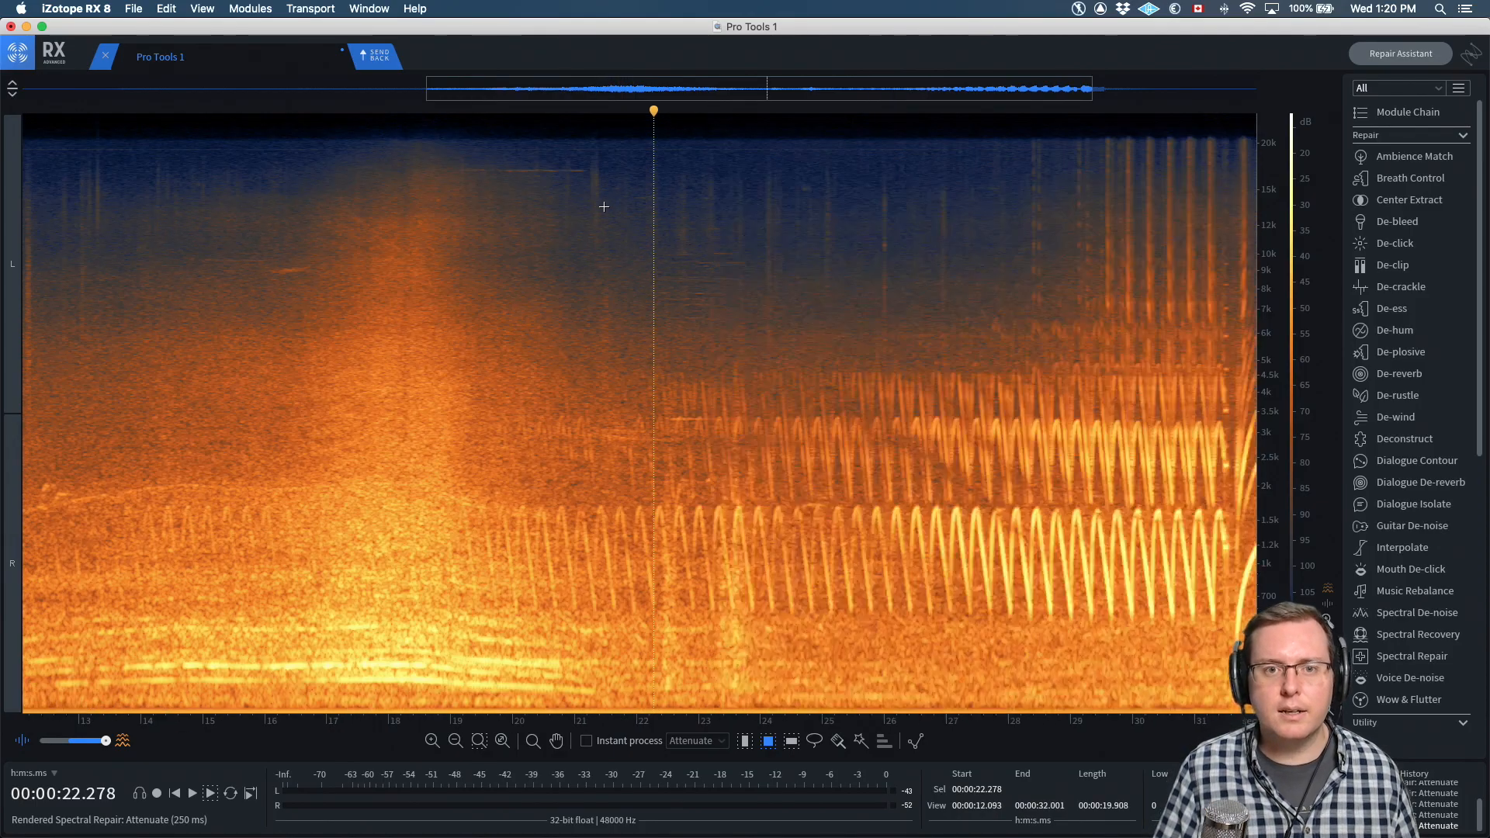
scroll(681, 266, down, 2)
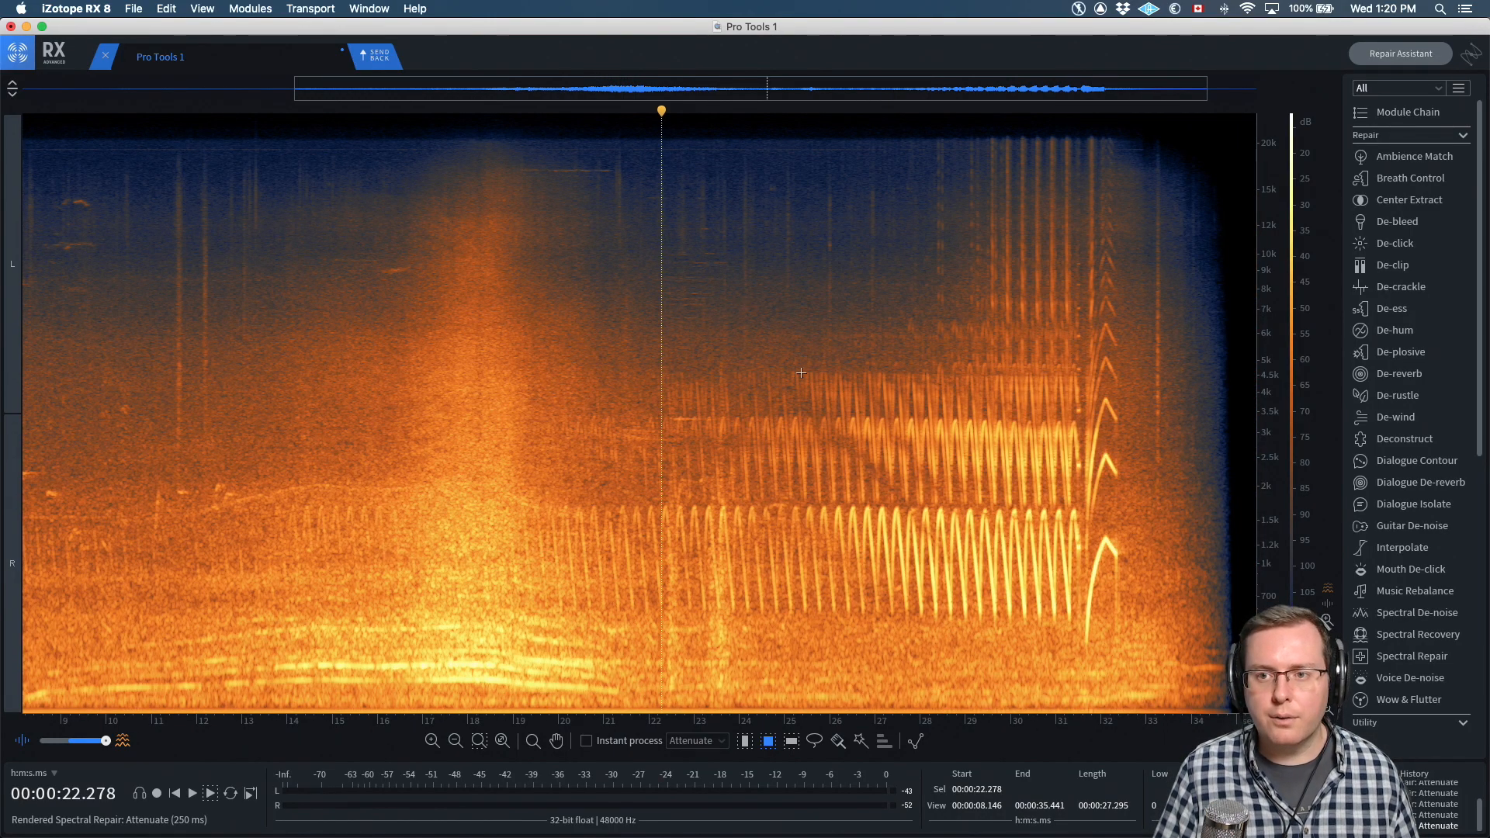